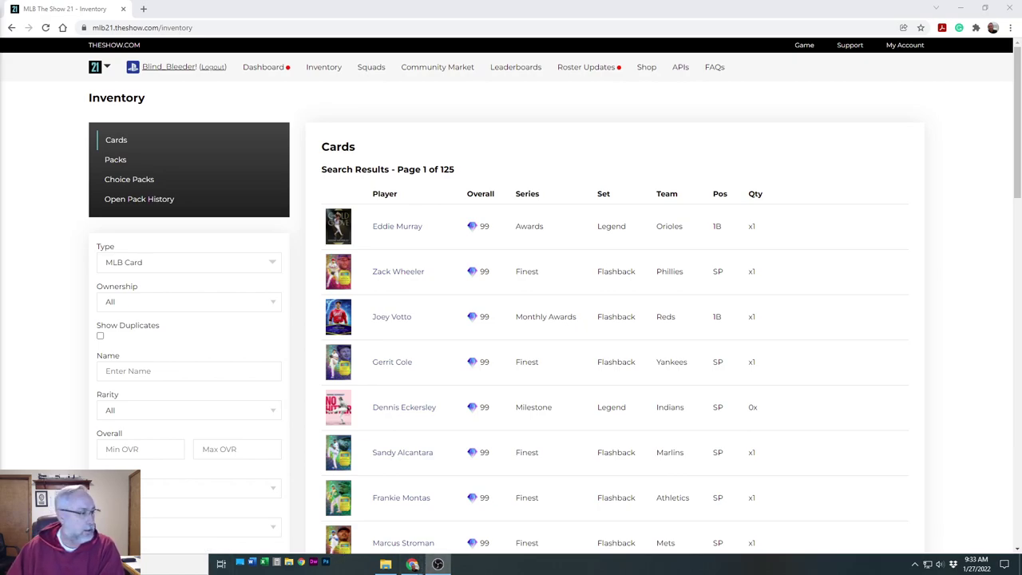
Confirm the stream shows as live in Twitch Stream Manager, then minimize the Twitch window
mouse_move(412, 567)
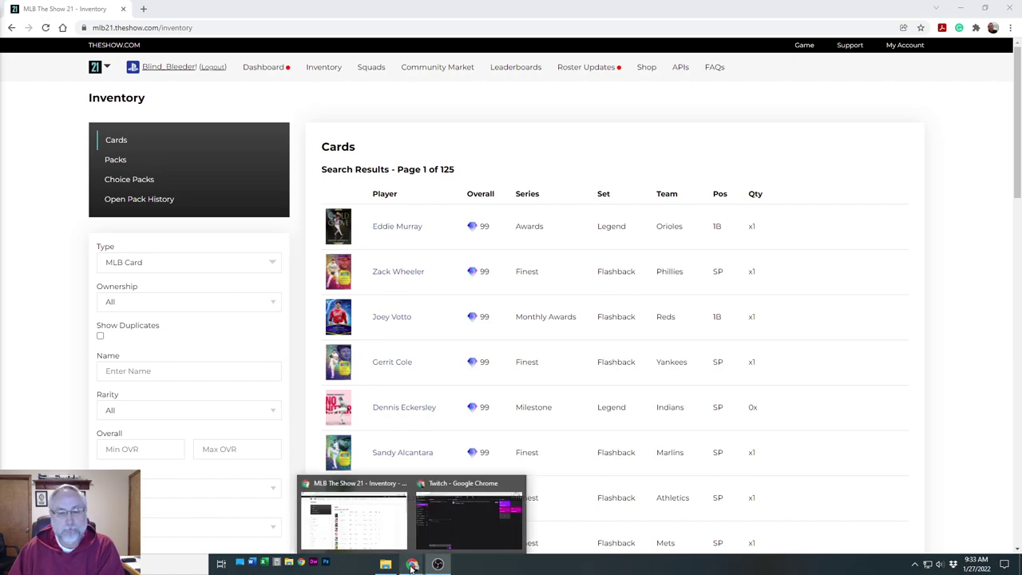
left_click(446, 537)
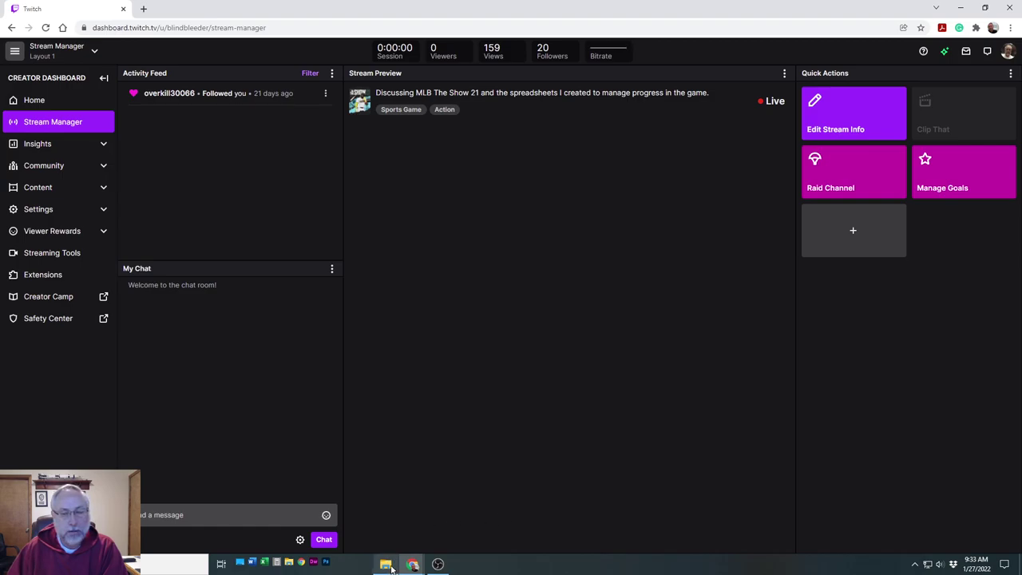
mouse_move(406, 566)
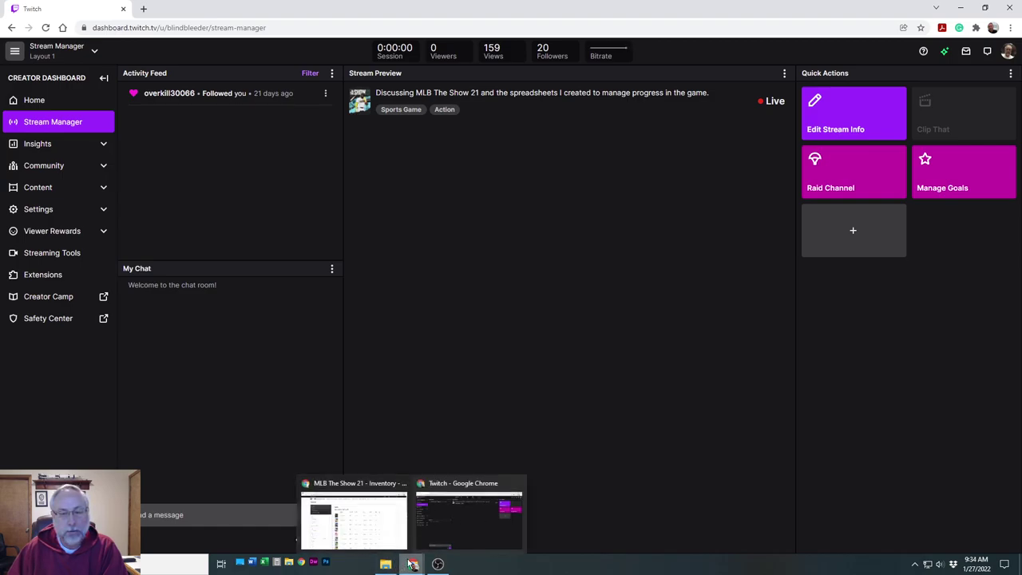
left_click(464, 526)
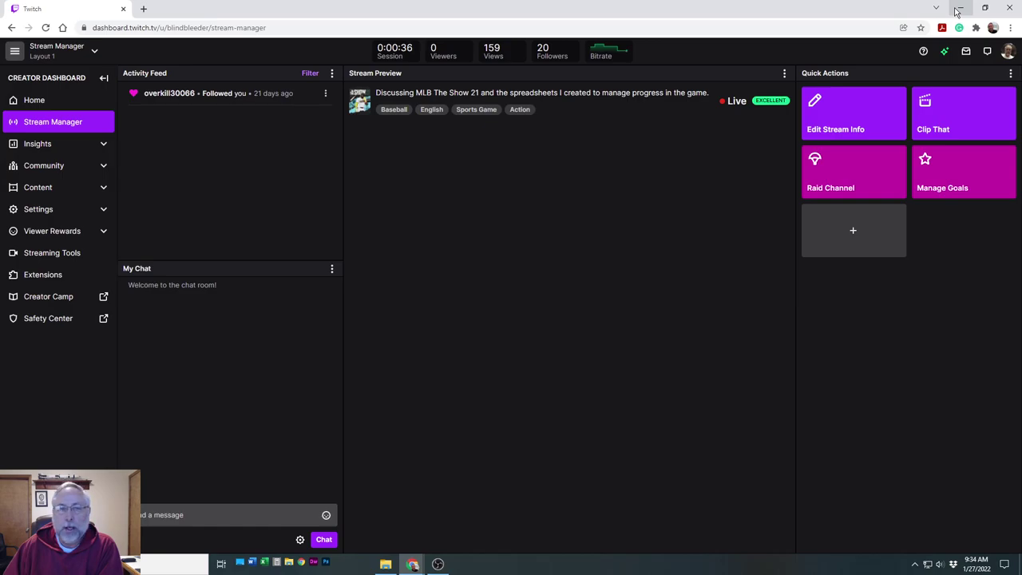
left_click(958, 10)
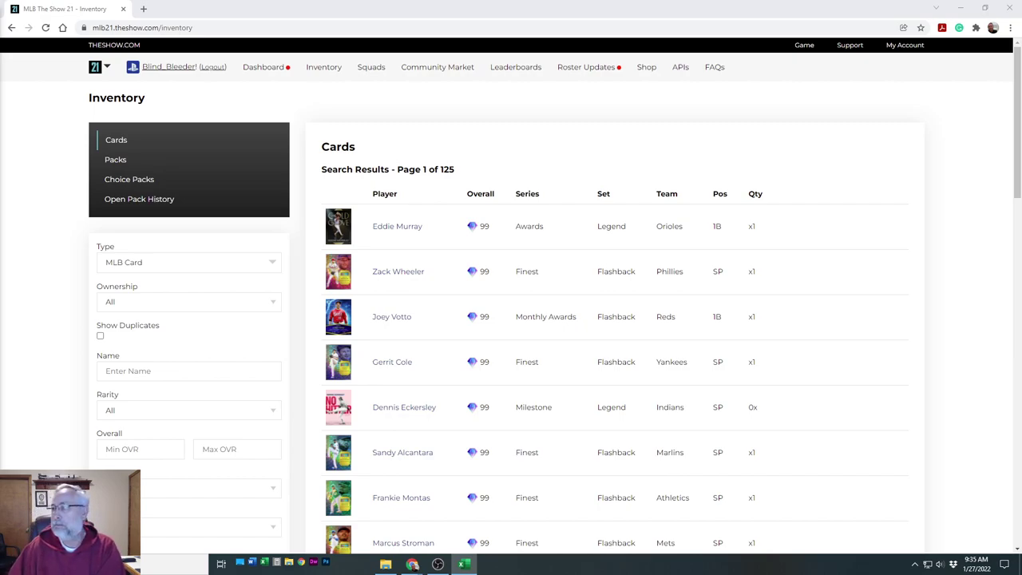
Bring Excel's Lineup & Depth Chart.xlsx to the front, showing its PXP sheet
key("alt+Tab")
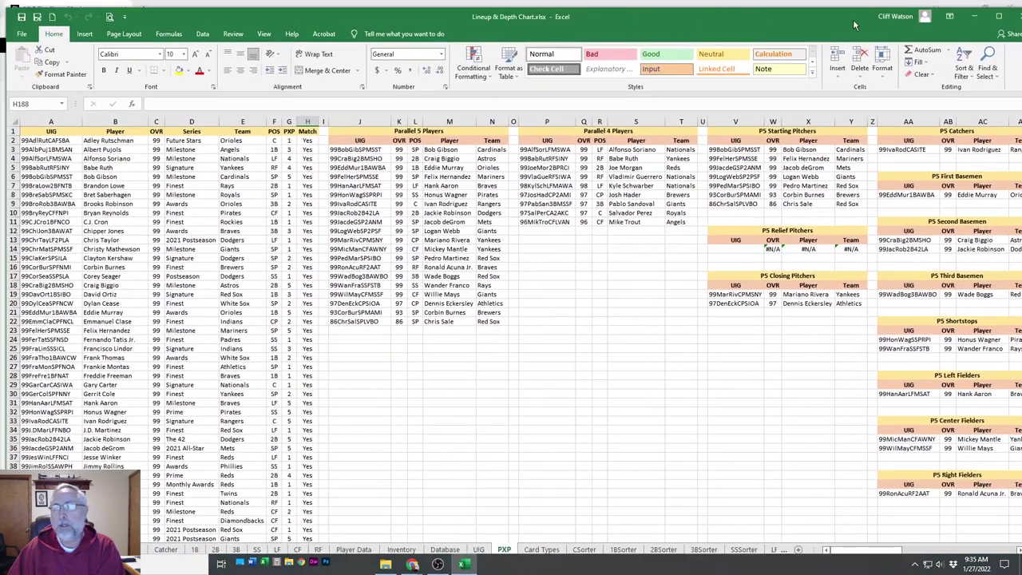
Maximize Excel and show the Database sheet scrolled to its first rows of card stats
left_click(999, 16)
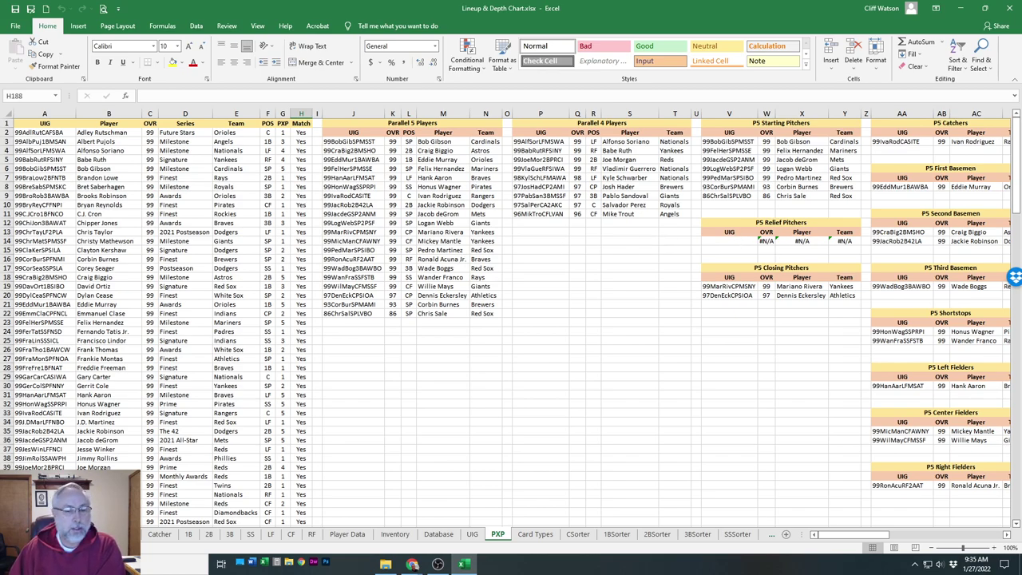
left_click(446, 537)
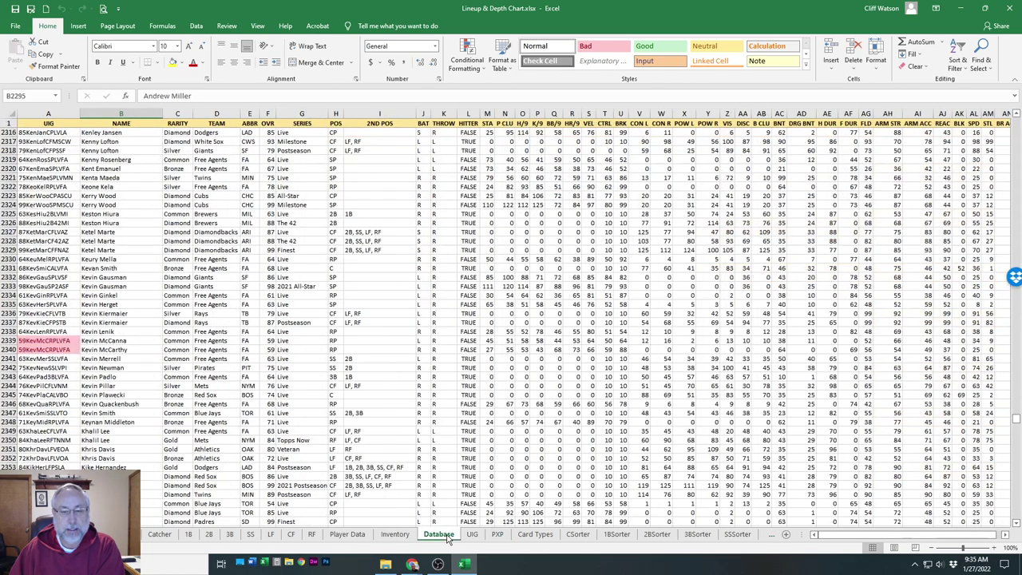
scroll(430, 421, "up", 11)
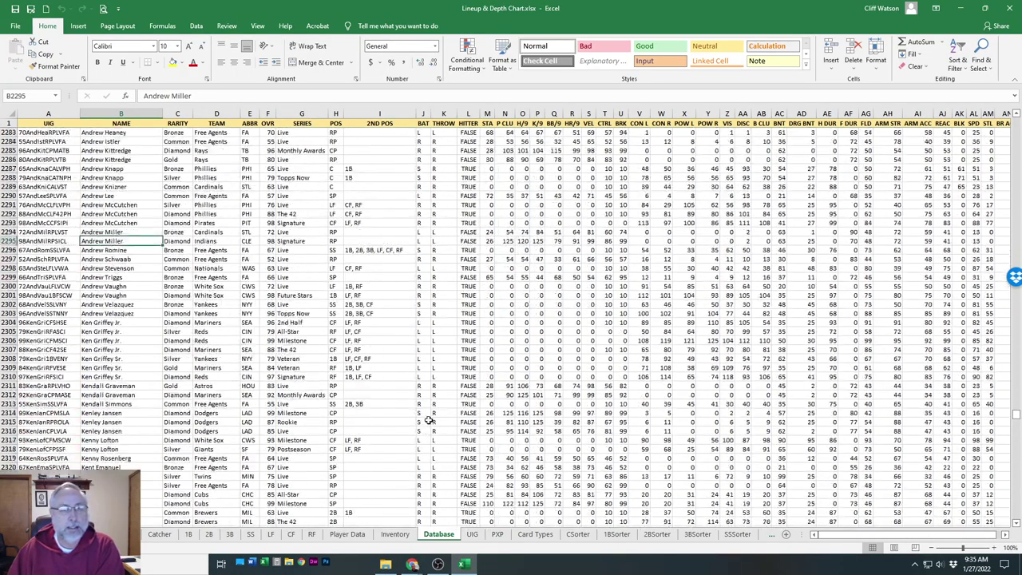
scroll(430, 421, "up", 20)
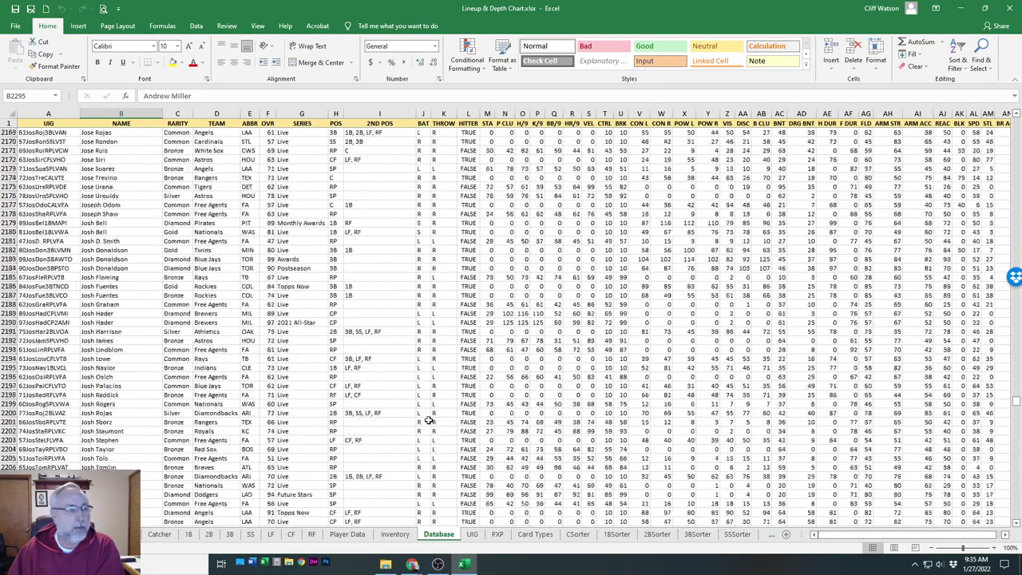
scroll(429, 421, "up", 19)
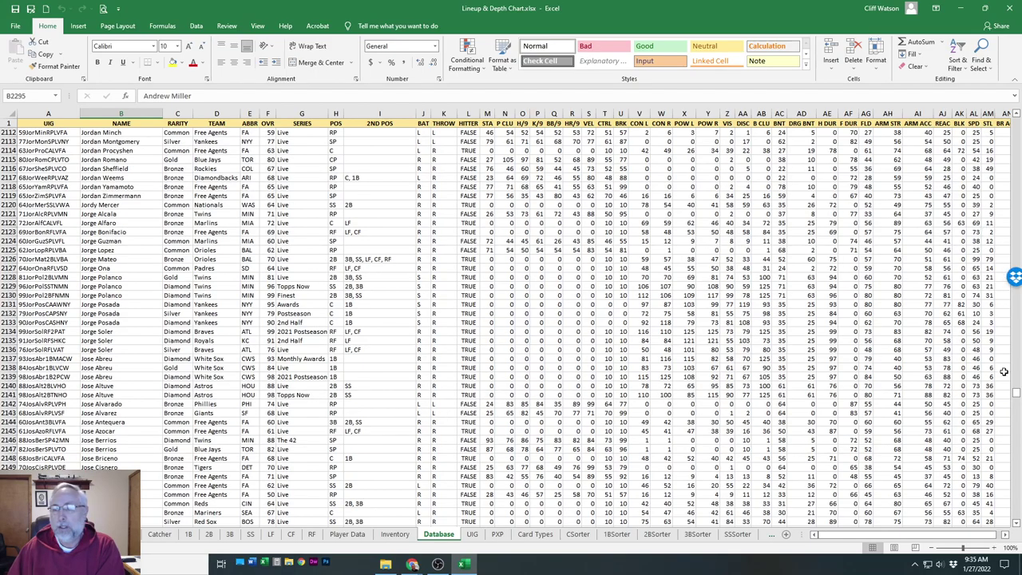
left_click_drag(1015, 389, 1015, 118)
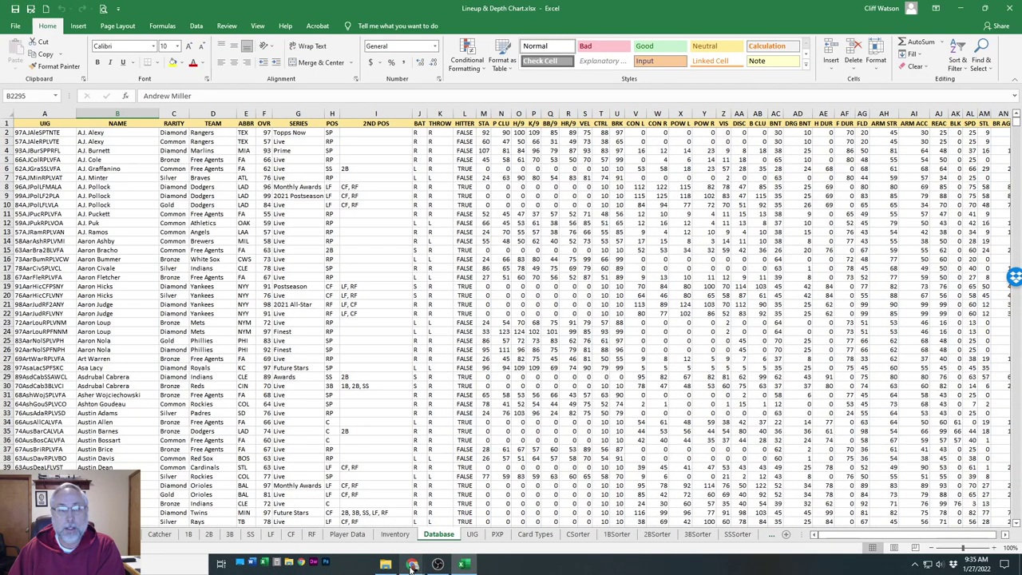
Read the Item API sample response fields under APIs, then go back to the Inventory page
mouse_move(411, 565)
left_click(413, 507)
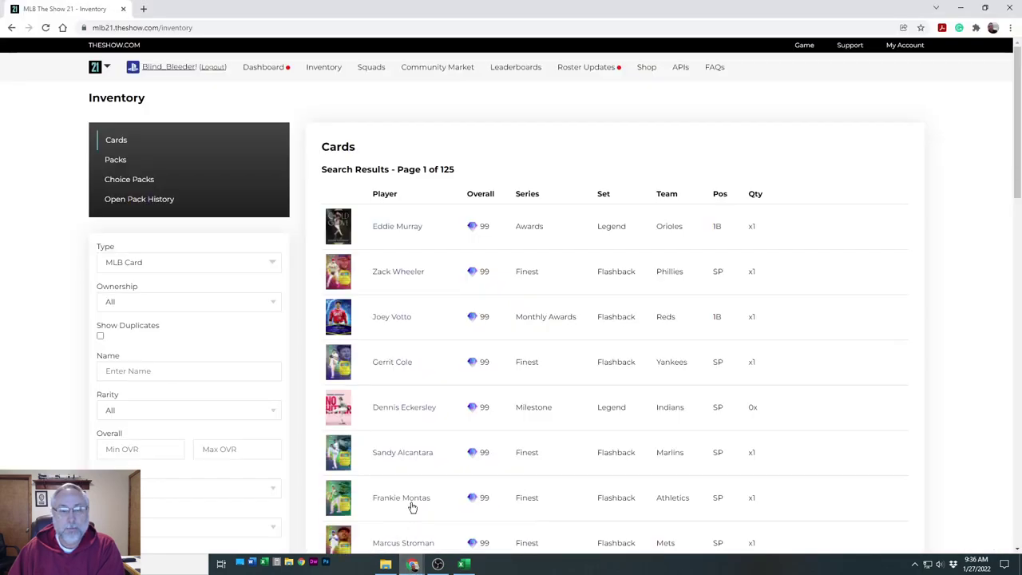
left_click(682, 70)
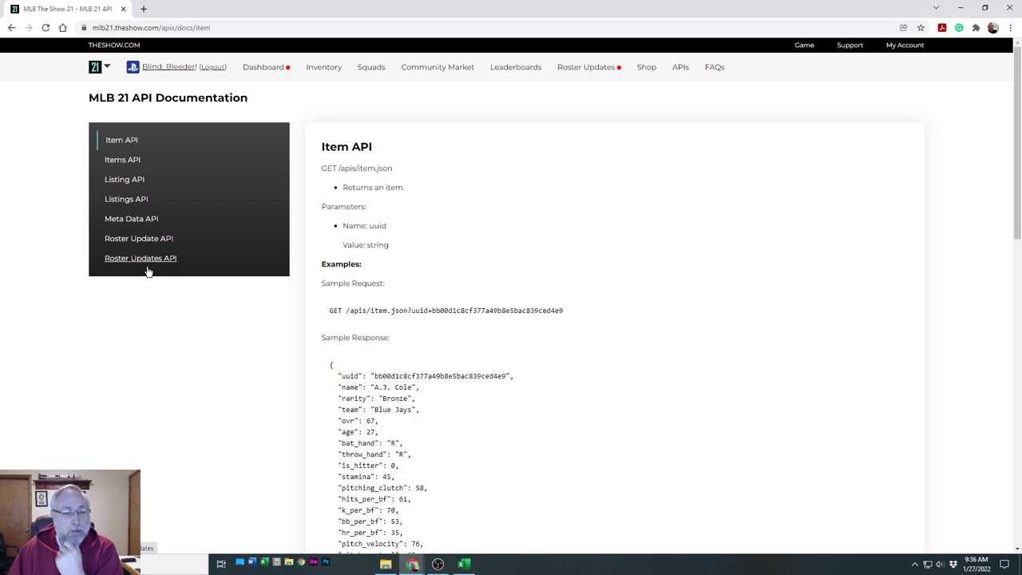
scroll(414, 276, "down", 3)
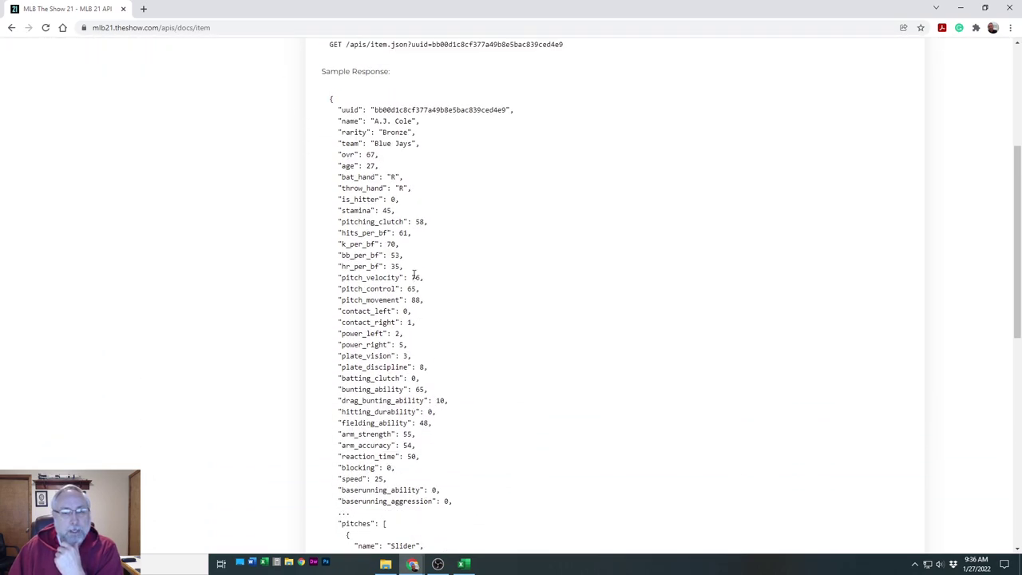
scroll(413, 276, "up", 3)
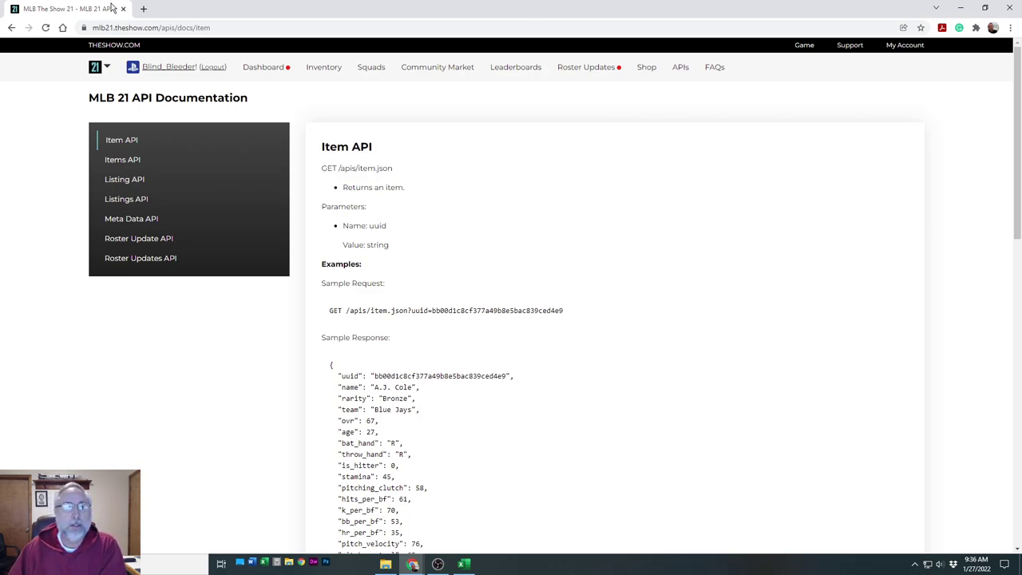
left_click(313, 71)
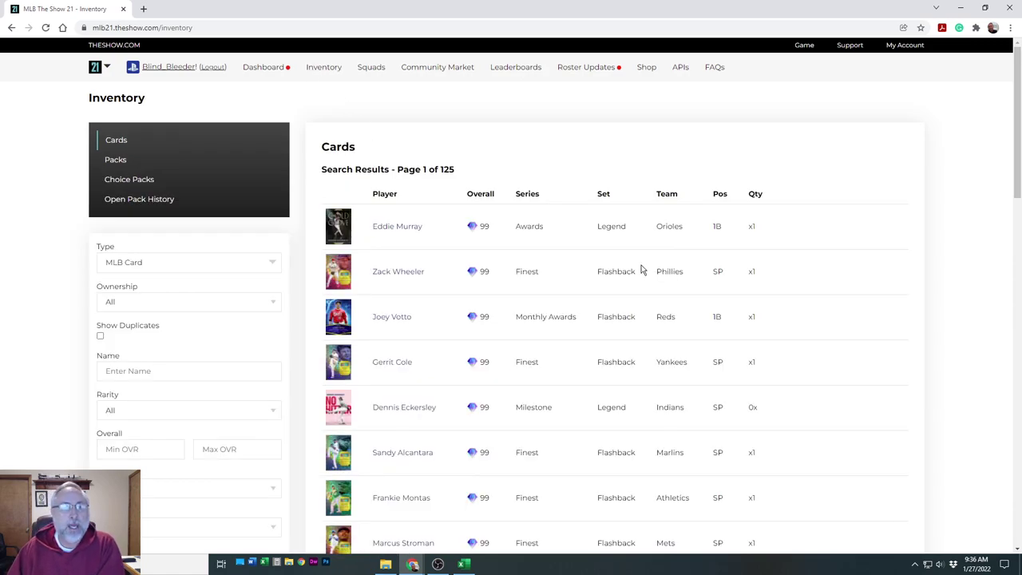
scroll(642, 270, "down", 8)
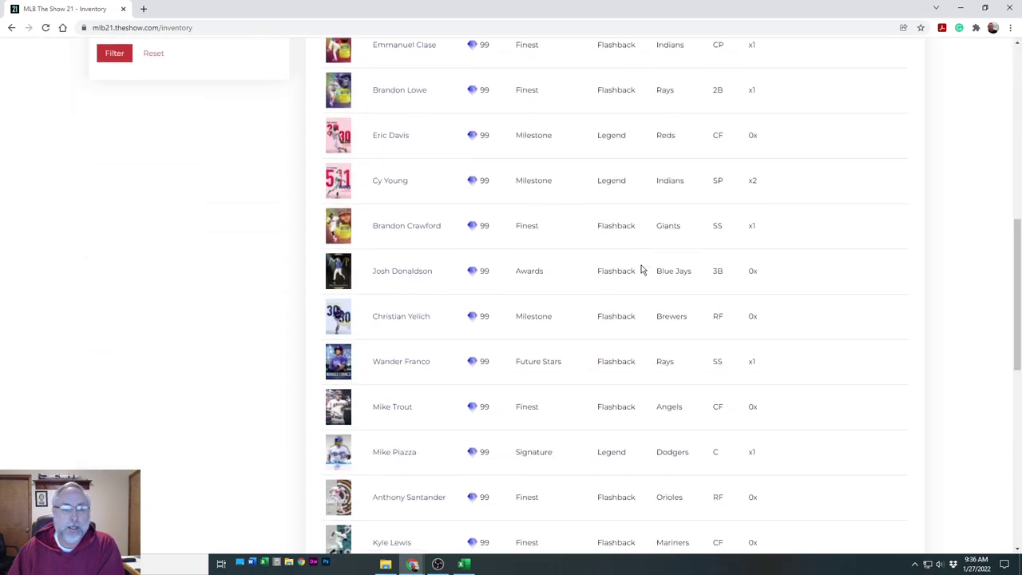
scroll(642, 270, "down", 4)
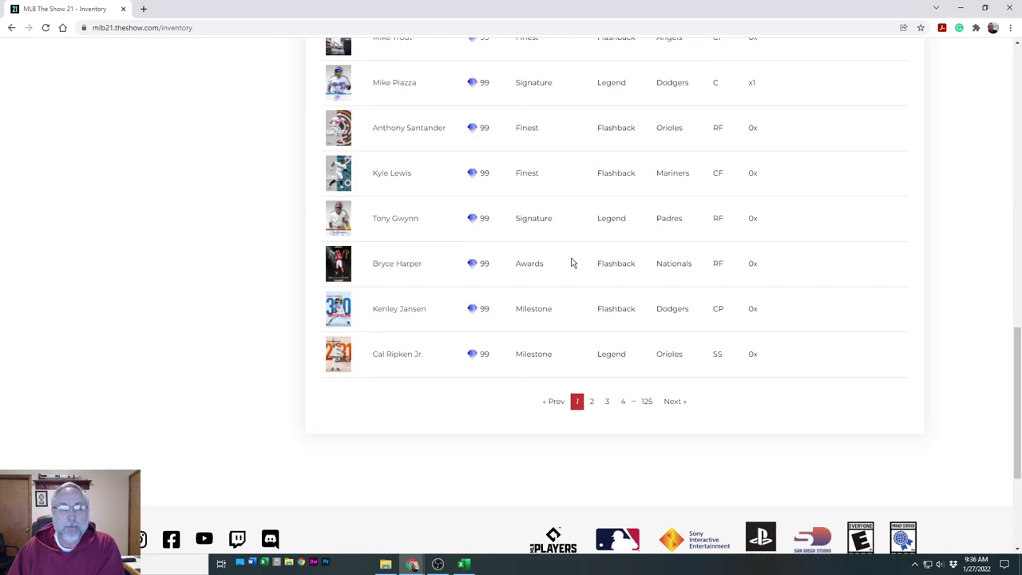
scroll(461, 226, "up", 15)
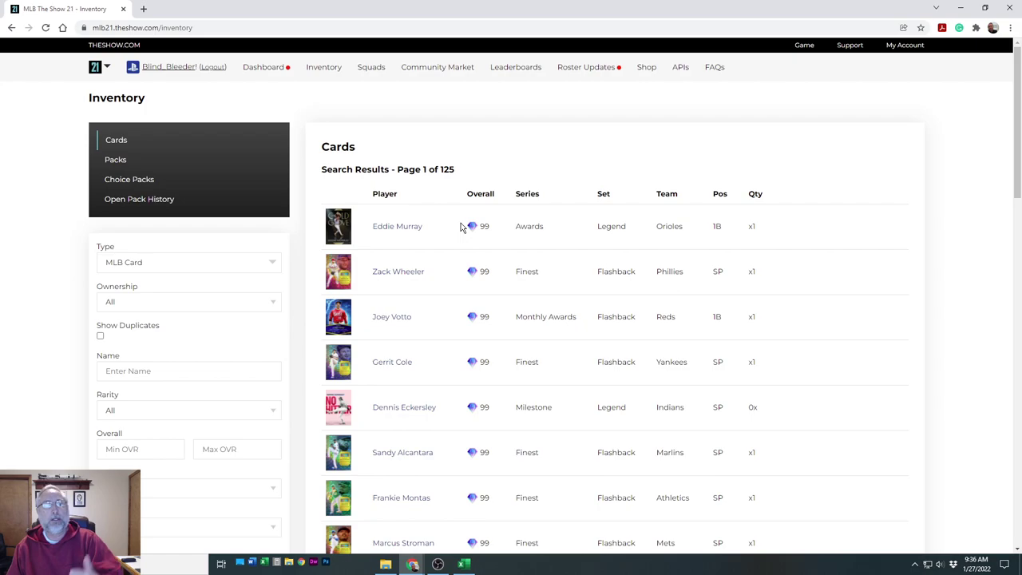
scroll(460, 226, "down", 12)
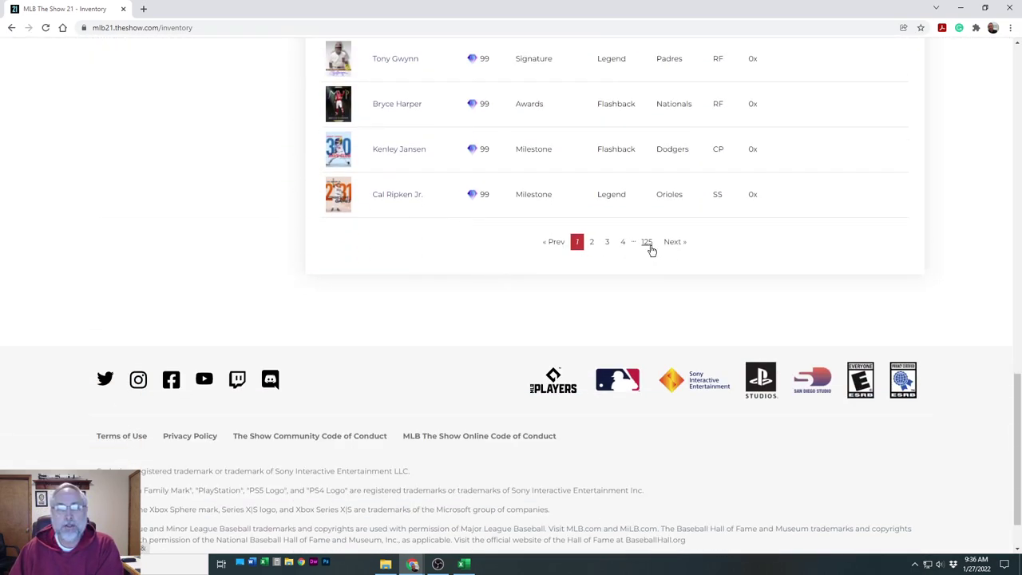
scroll(567, 251, "up", 12)
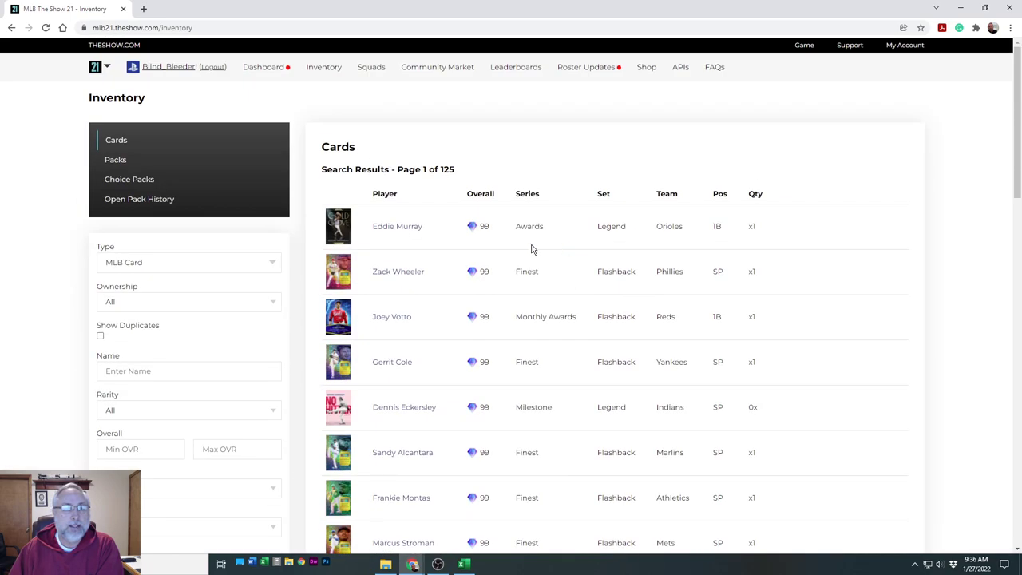
left_click(169, 305)
left_click(166, 328)
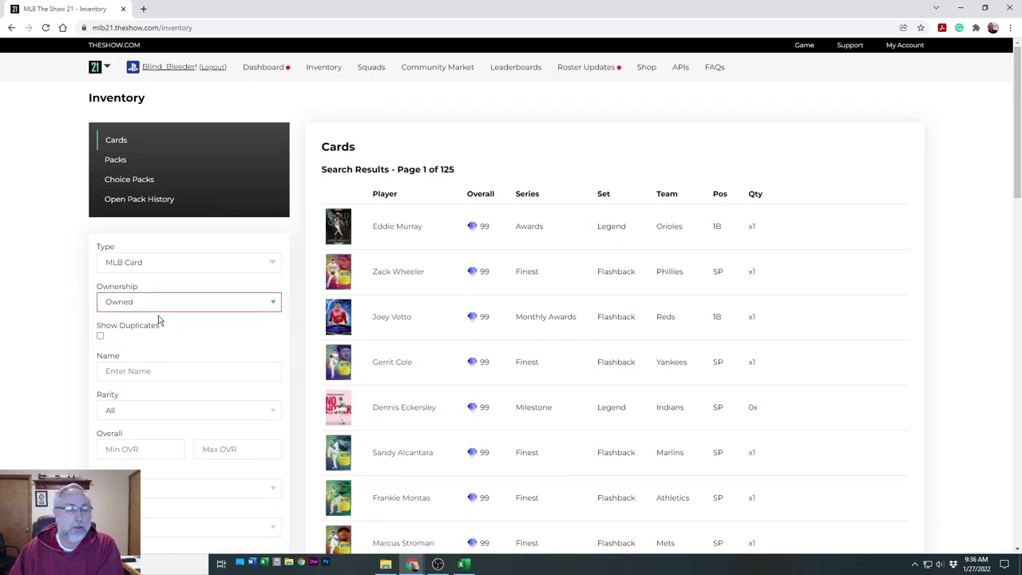
left_click(146, 303)
left_click(144, 315)
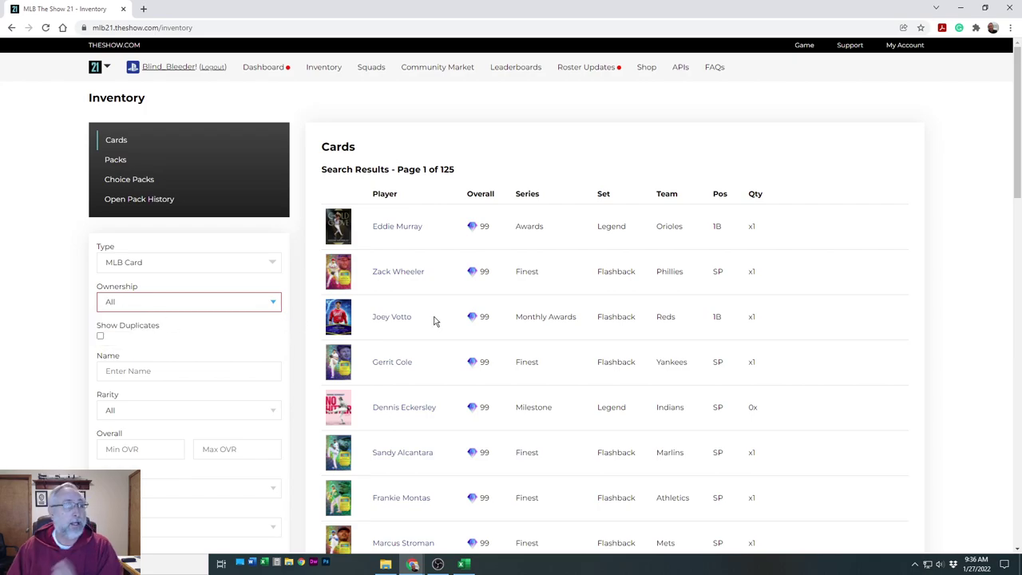
scroll(440, 312, "down", 15)
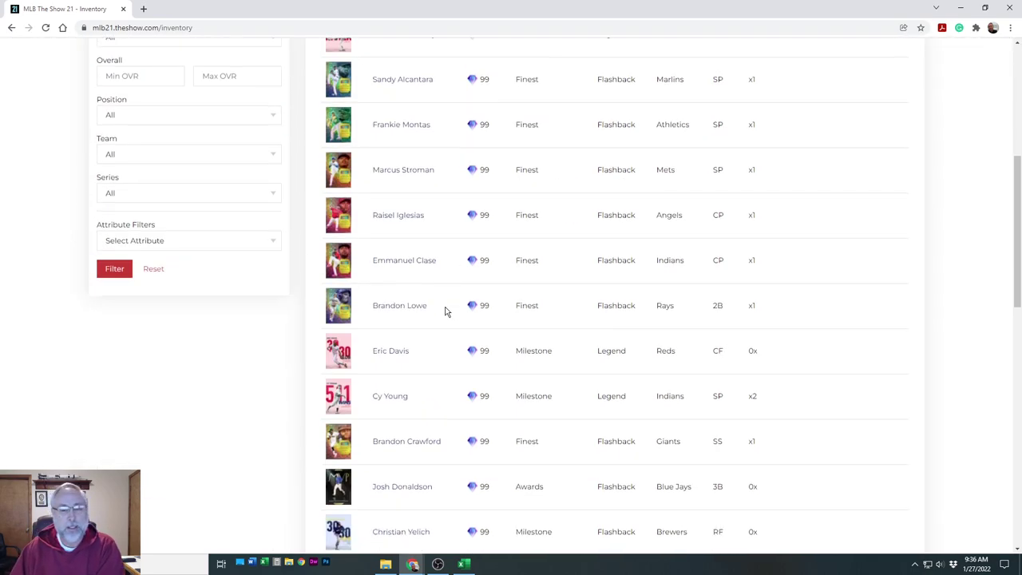
scroll(447, 313, "up", 1)
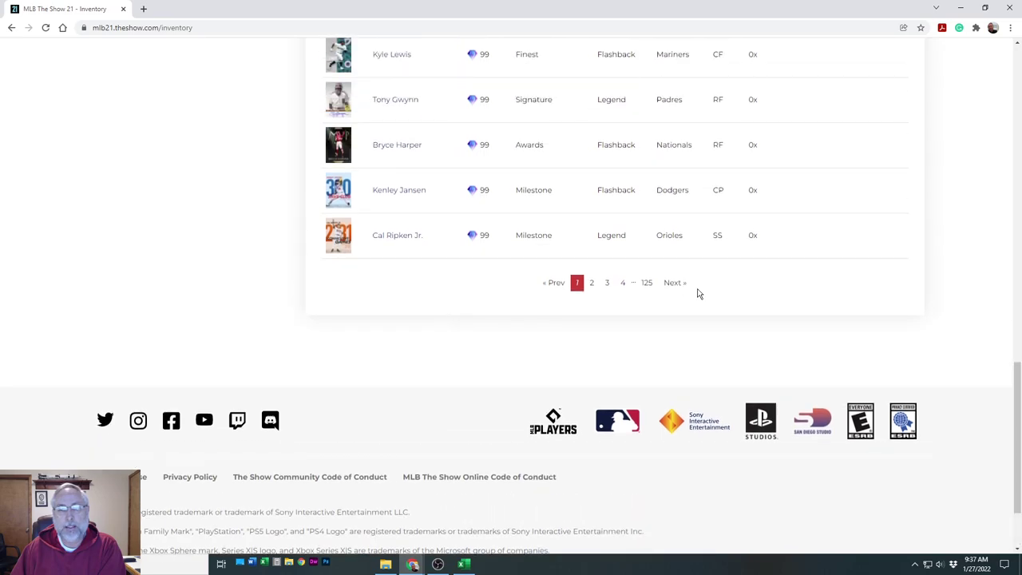
scroll(608, 291, "up", 20)
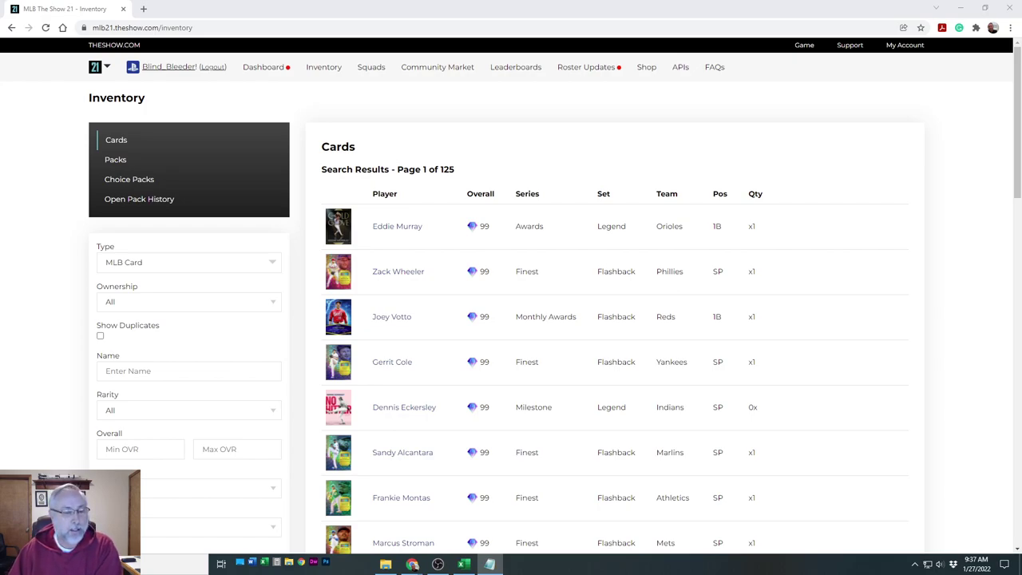
Launch Windows PowerShell from a Start menu search for 'powershell'
key("super")
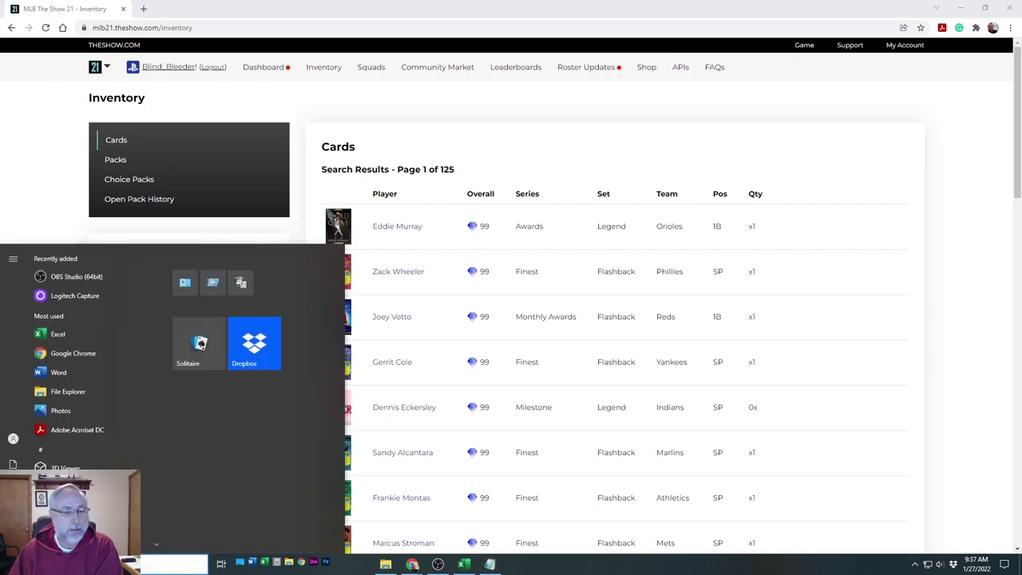
type("p")
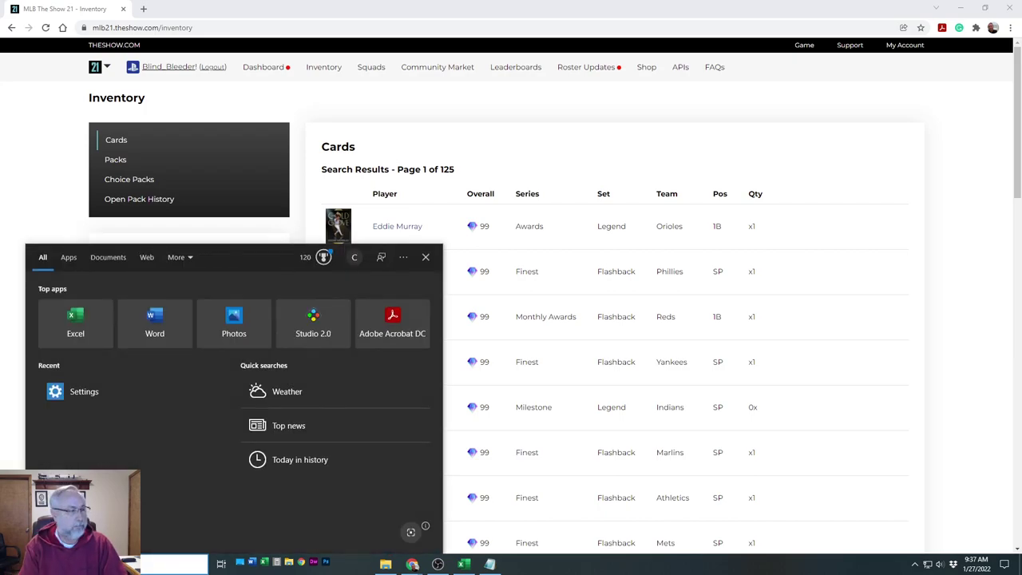
type("owershell")
key("Return")
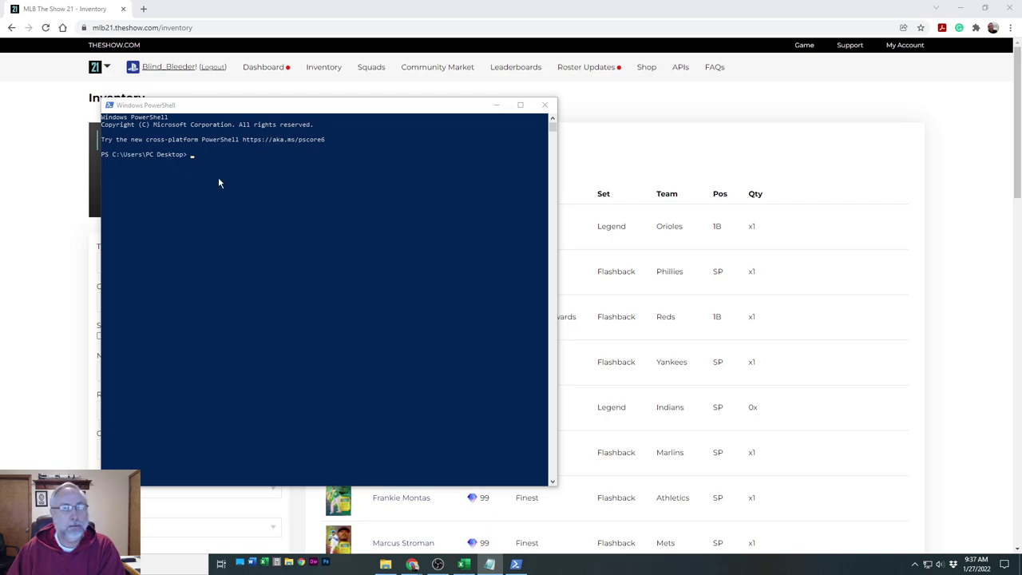
Paste and run the loop saving items.json?type=mlb_card pages 1–125 as mlb_card_page_$i.json
left_click(196, 156)
right_click(192, 160)
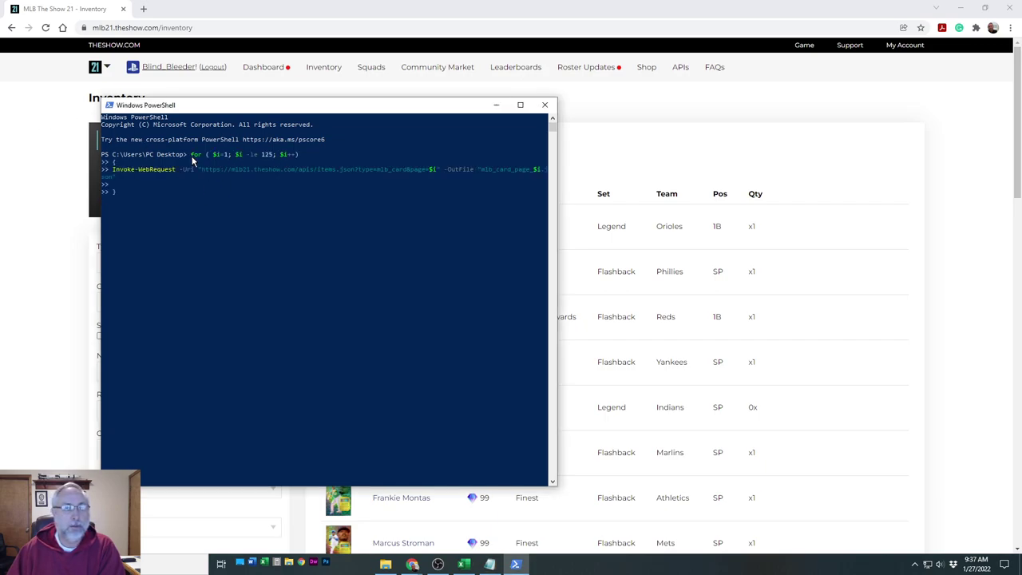
key("Return")
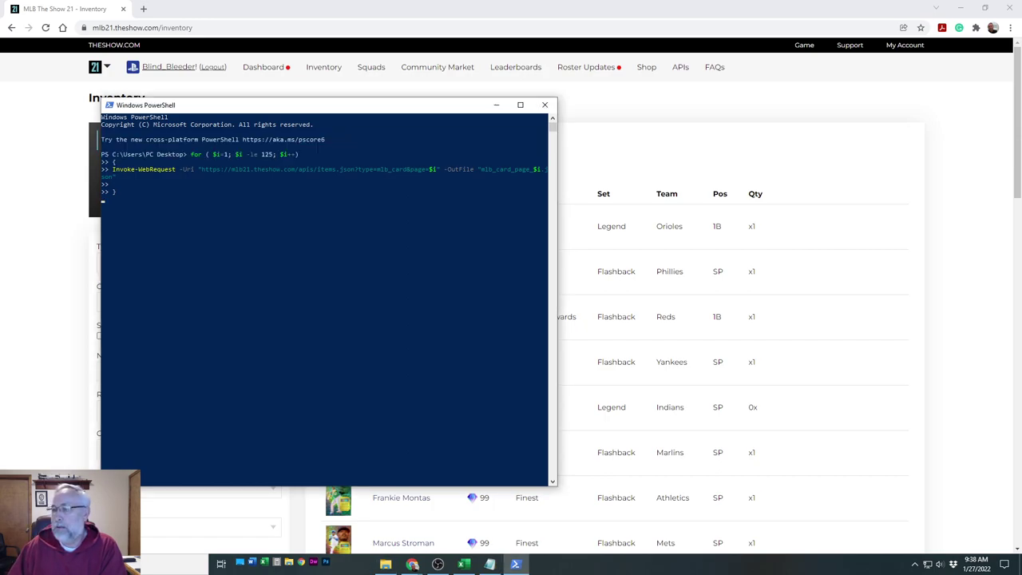
left_click(385, 564)
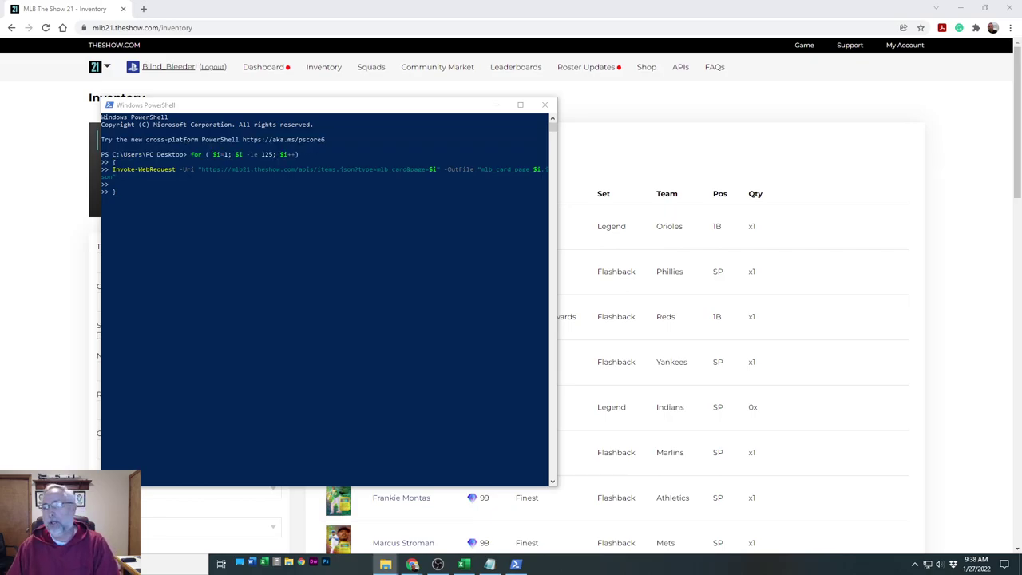
Delete all 127 files in JSON07, mlb_card_combined.csv through mlb_card_page_125.json, to the Recycle Bin
left_click_drag(767, 7, 852, 2)
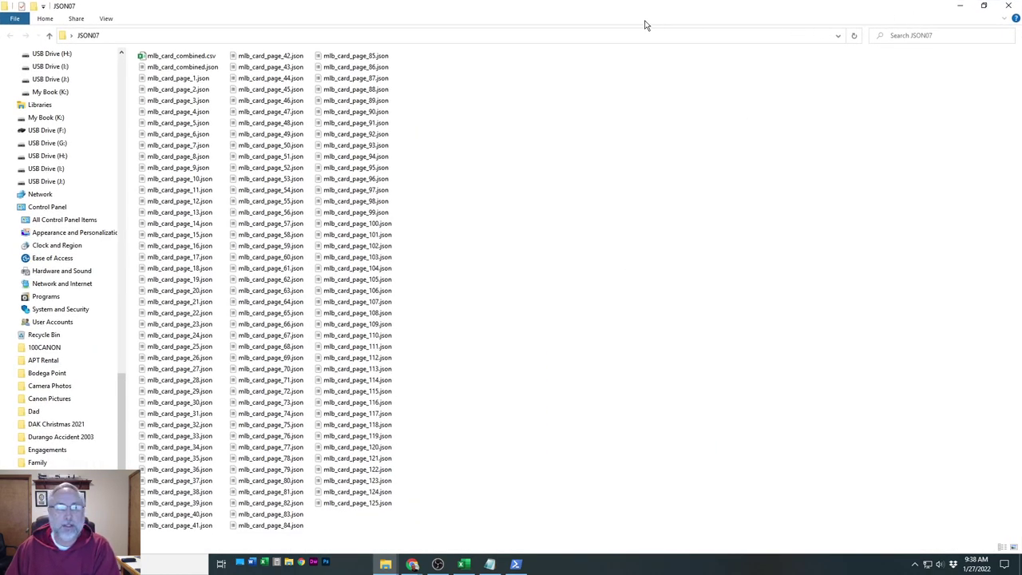
left_click_drag(388, 505, 557, 428)
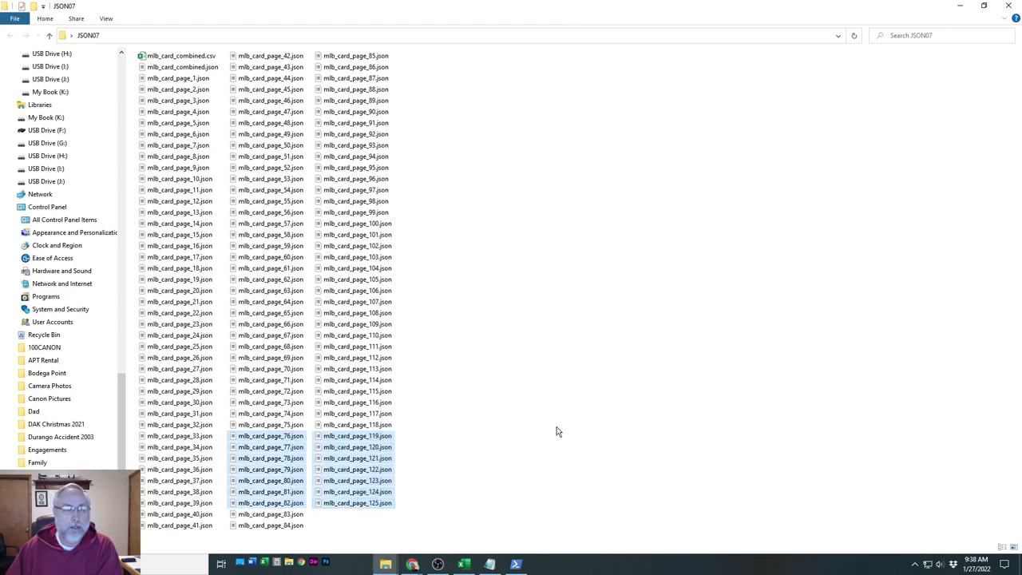
left_click(749, 397)
left_click(163, 55)
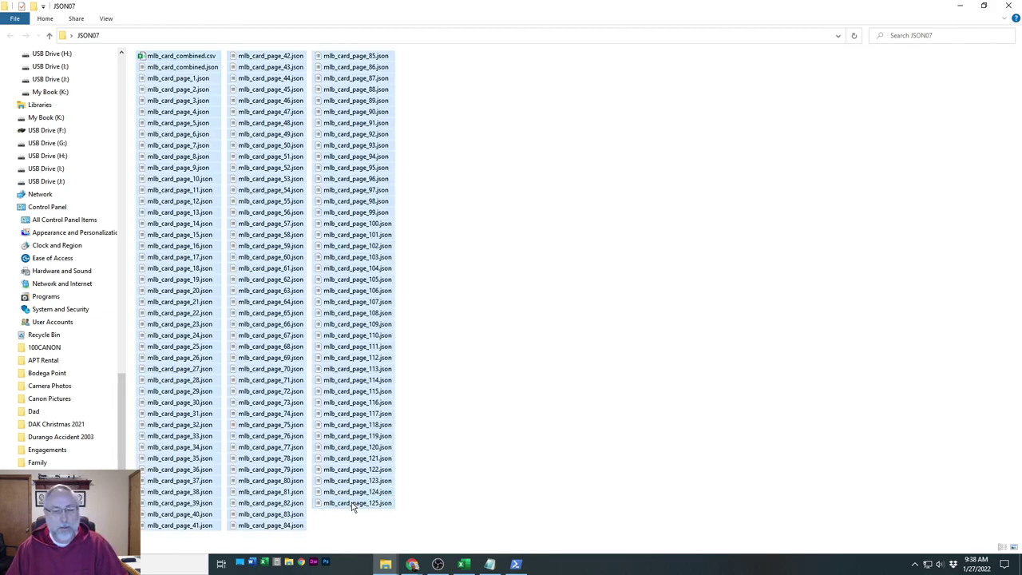
left_click(356, 504, "shift")
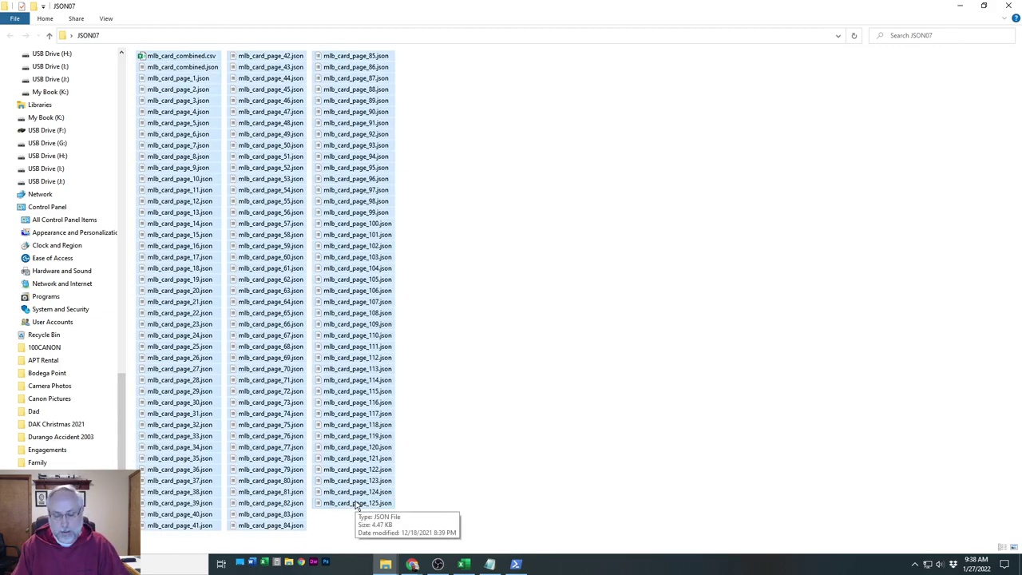
key("Delete")
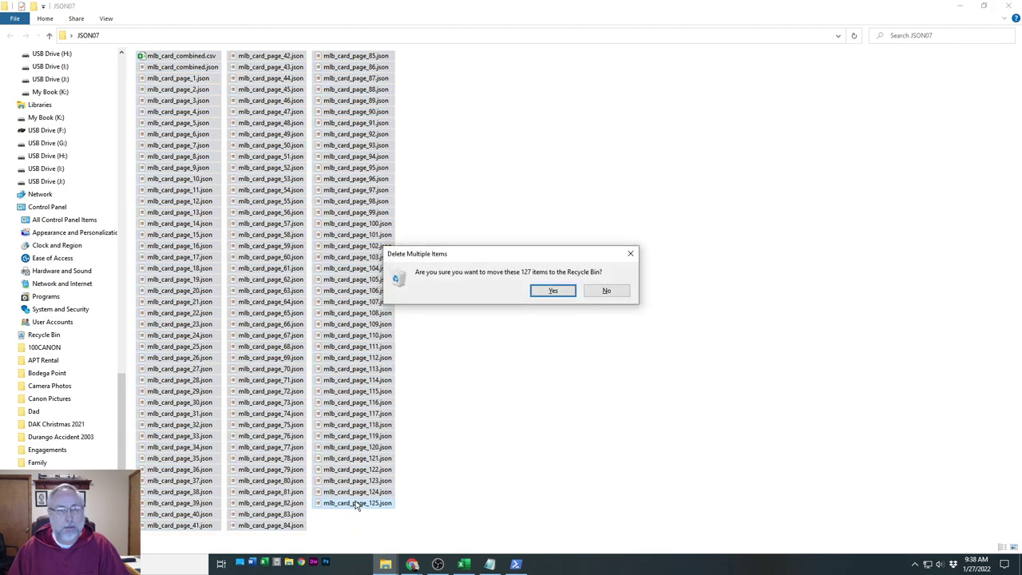
left_click(552, 292)
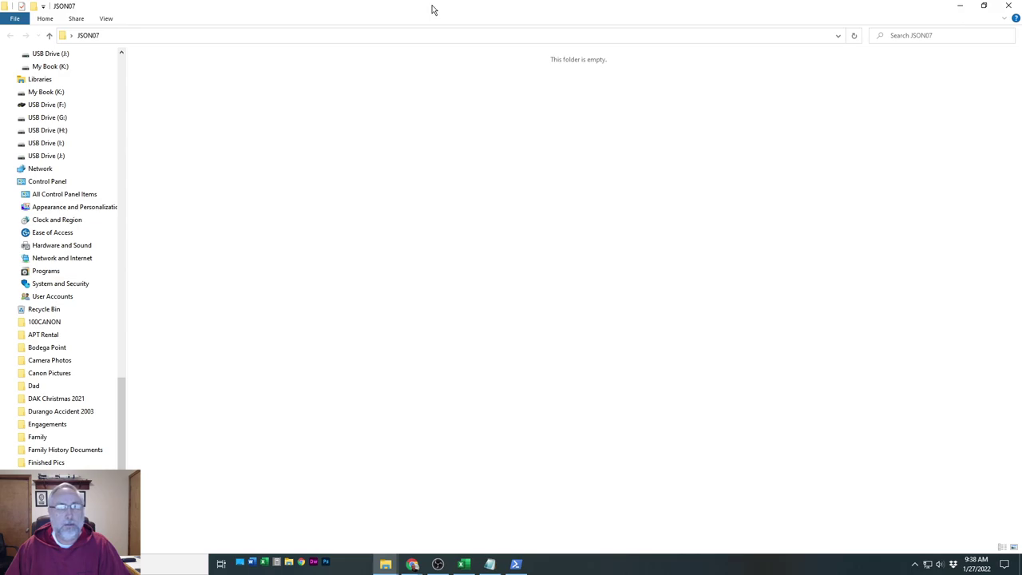
left_click(959, 5)
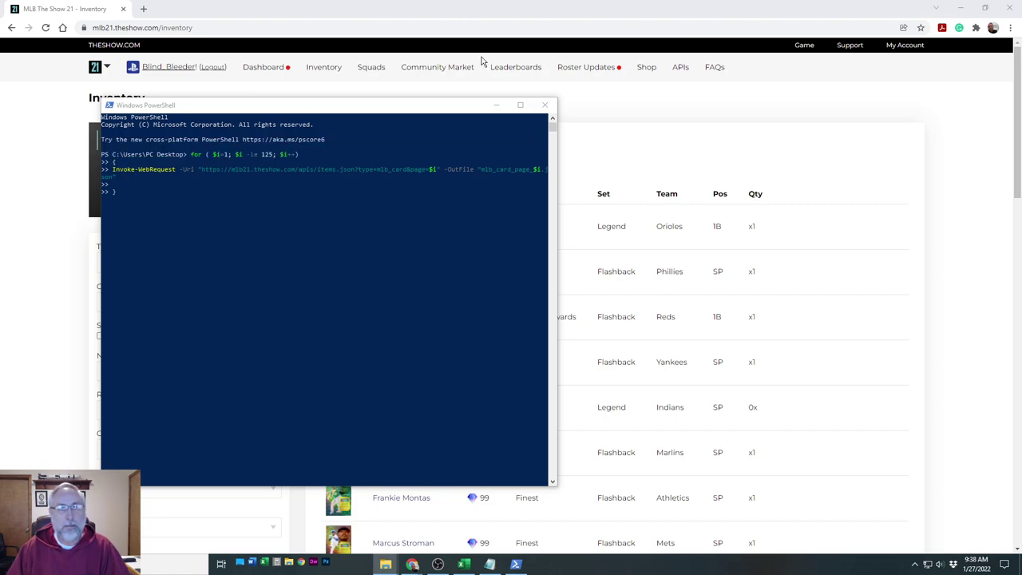
Close the old PowerShell window and launch a fresh Windows PowerShell
left_click(545, 104)
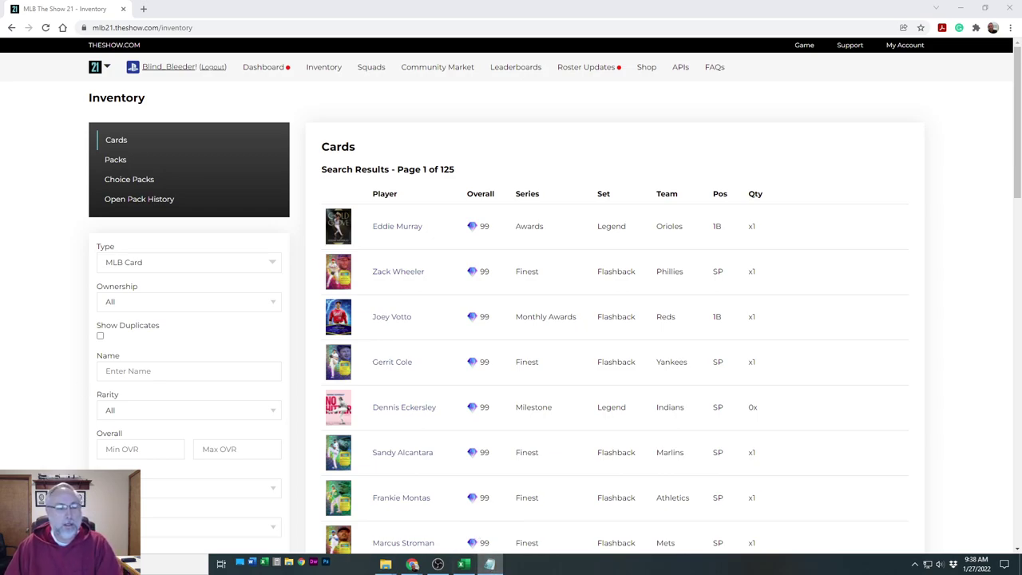
left_click(175, 563)
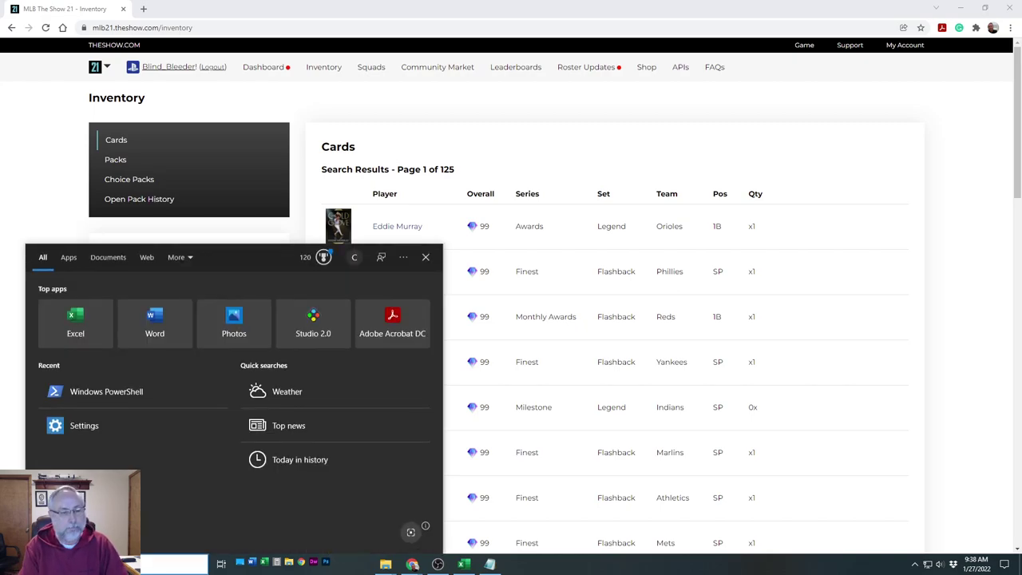
type("powersheell")
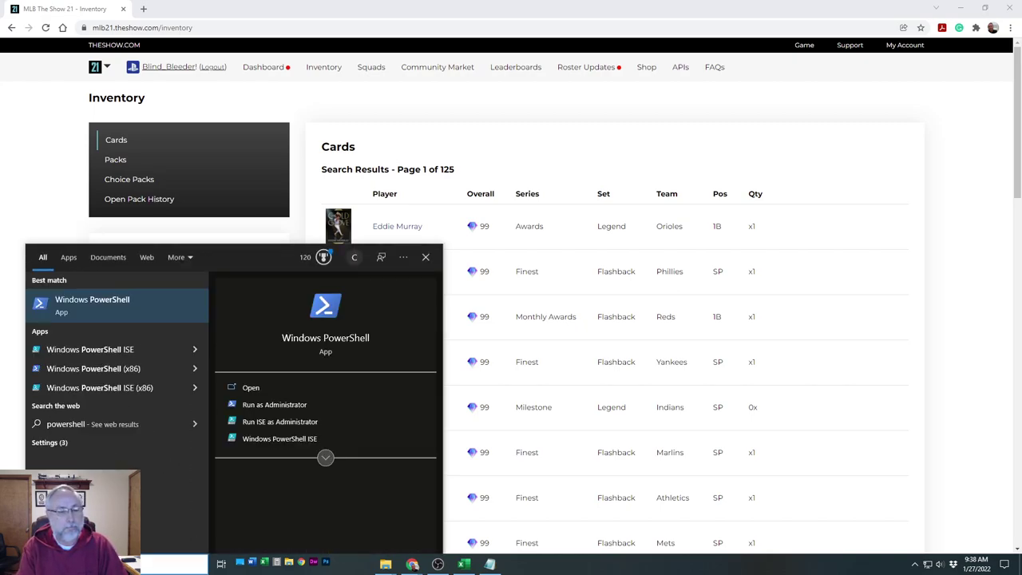
key("Return")
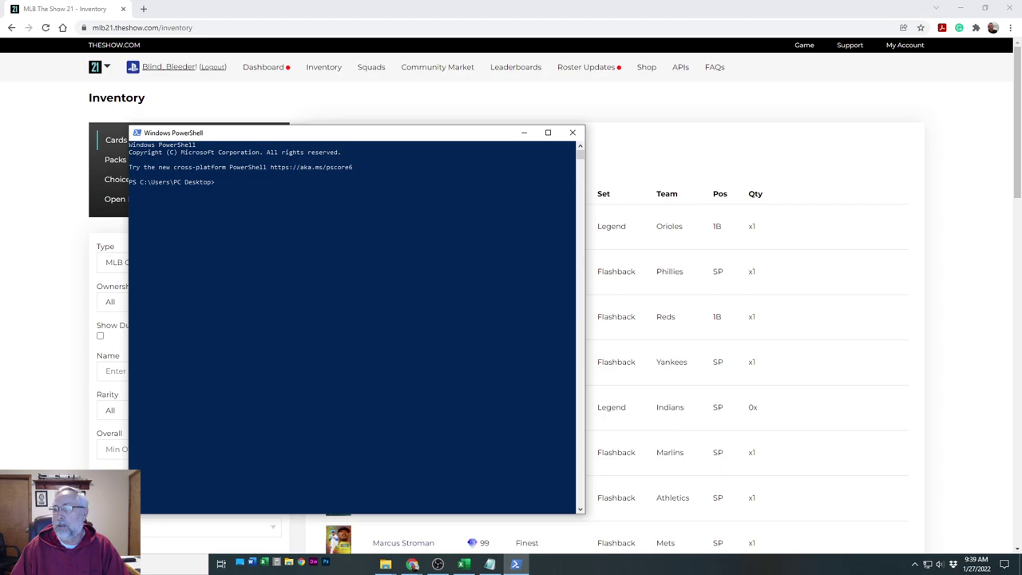
Try entering the mistyped path desktop/jron07 at the PowerShell prompt
key("super+e")
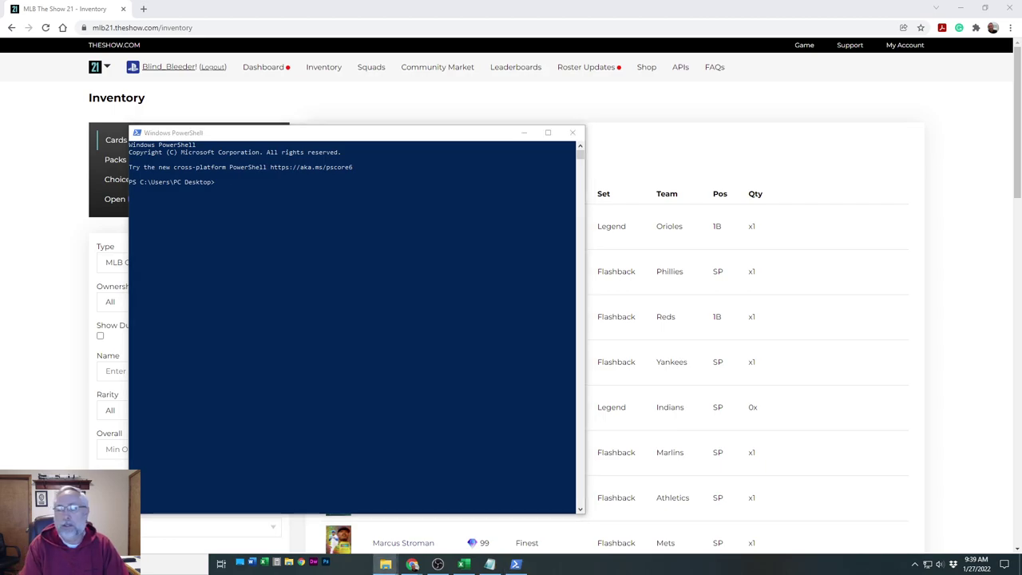
left_click(253, 183)
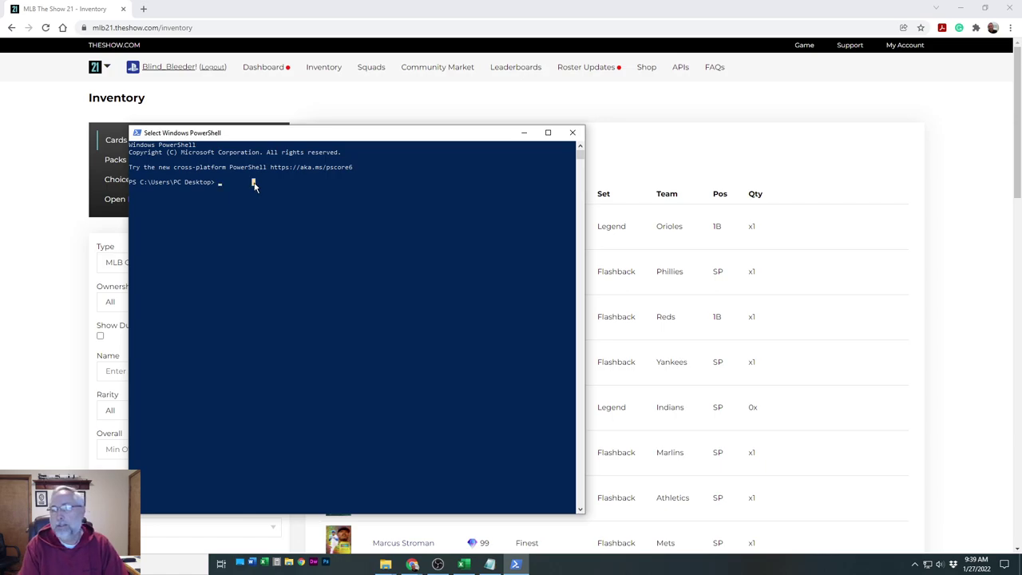
type("desktop")
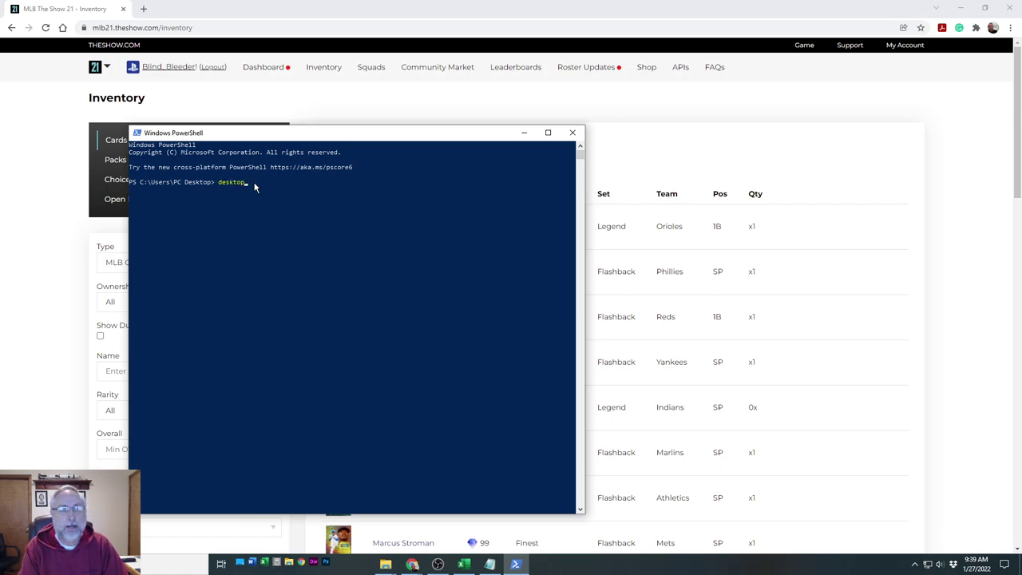
type("/")
type("jron")
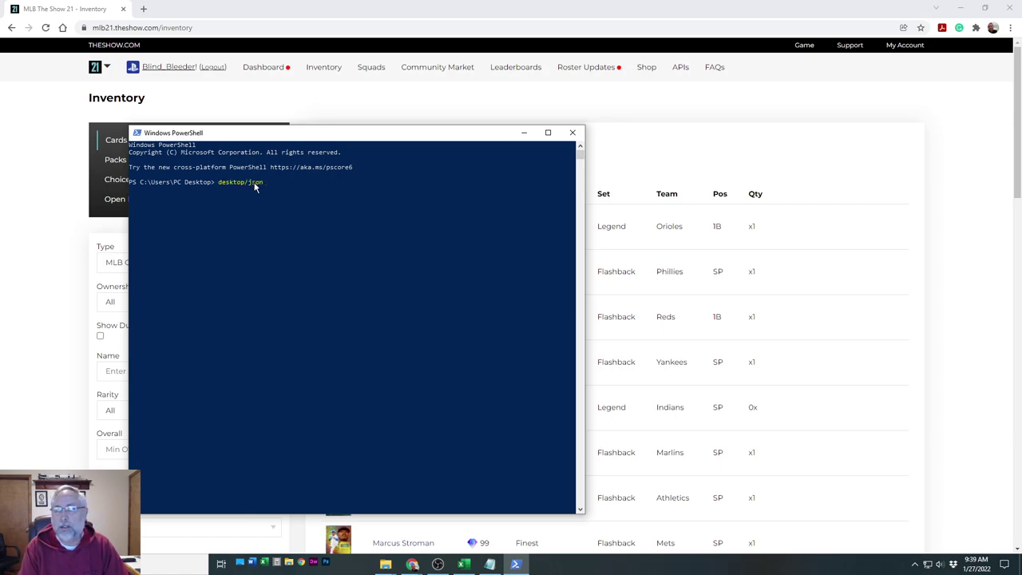
type("07")
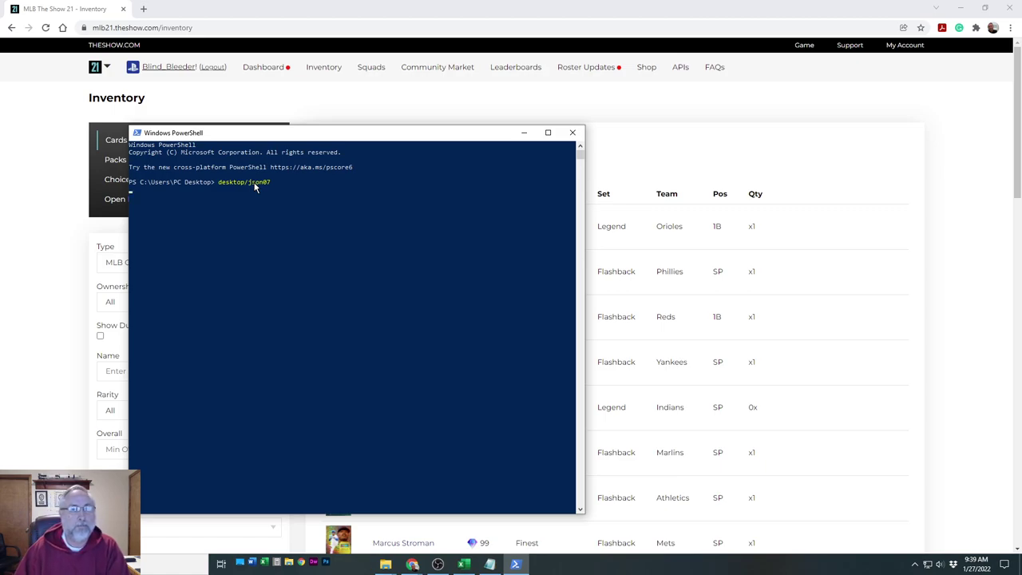
key("Return")
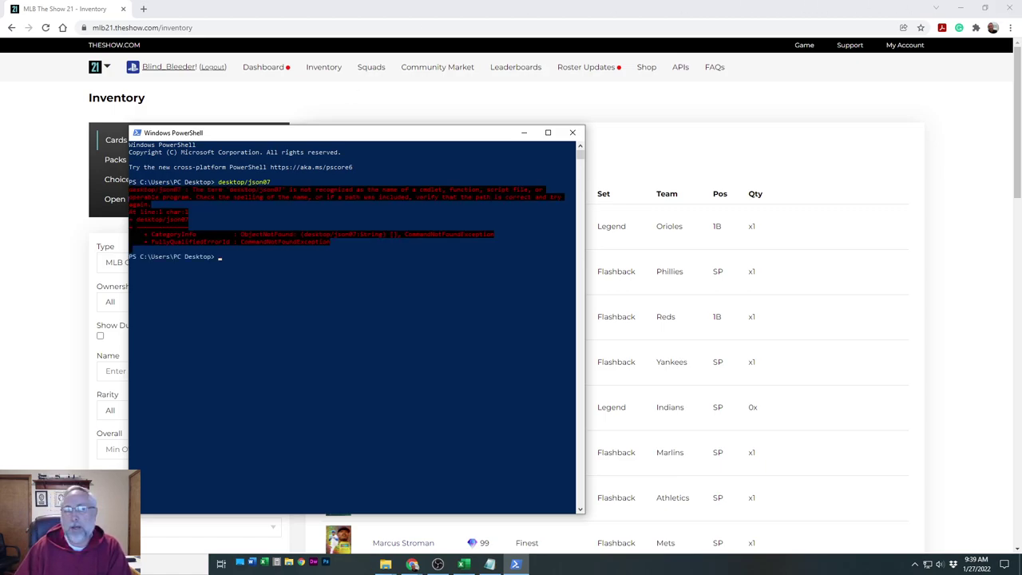
left_click(385, 565)
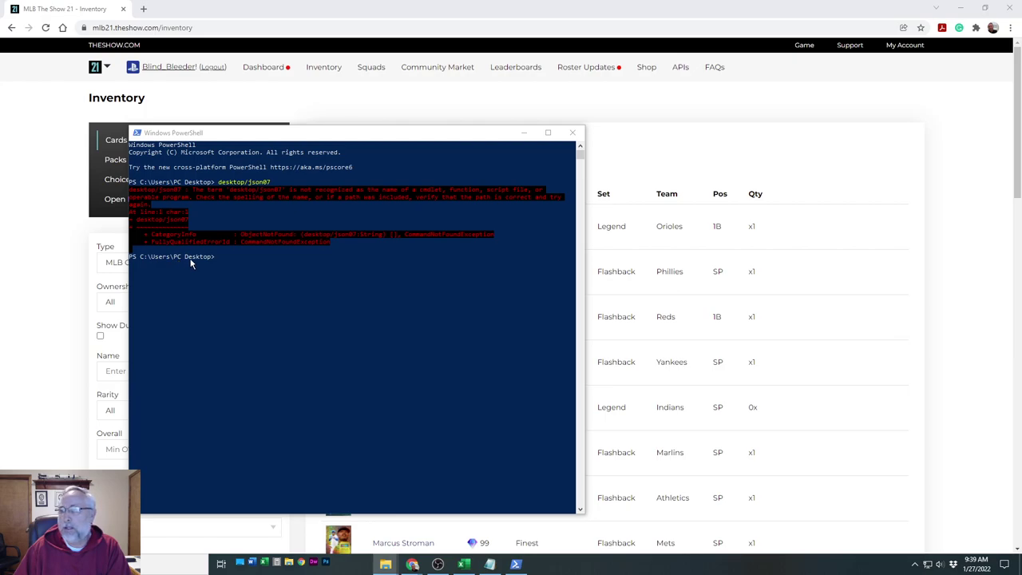
Run cd desktop/json07, then dir to confirm the folder is empty
left_click(223, 258)
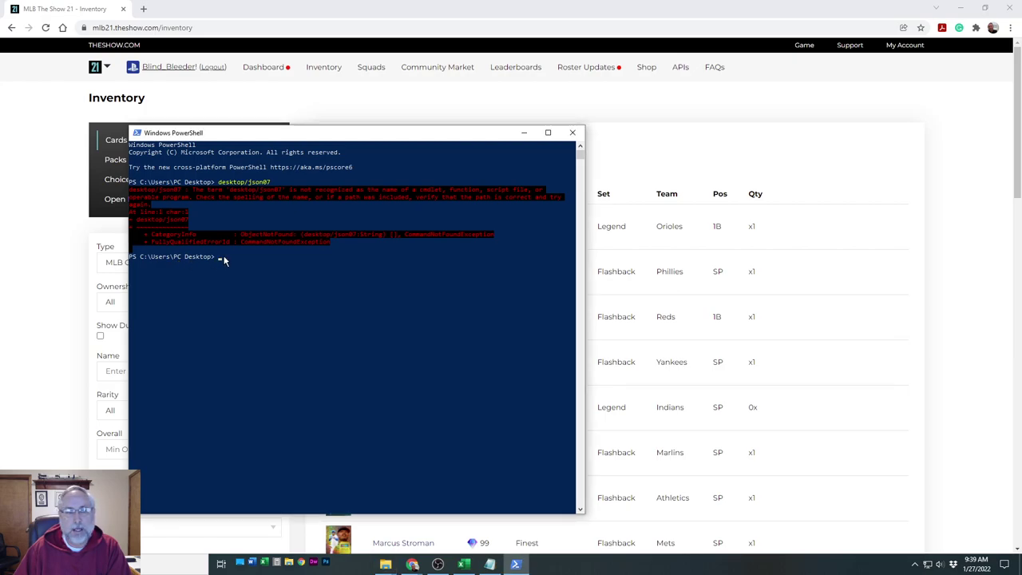
type("cd")
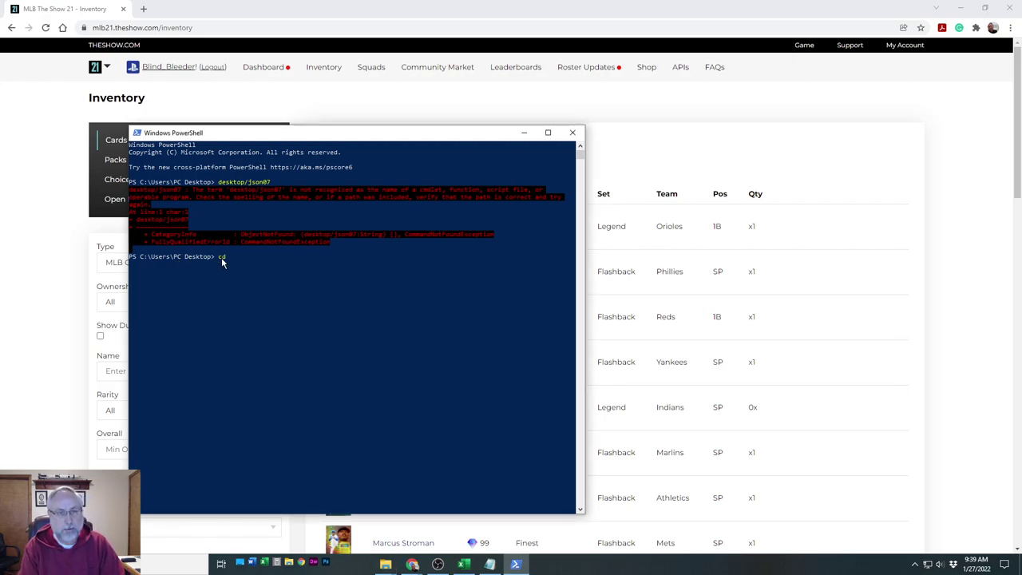
type(" deskto")
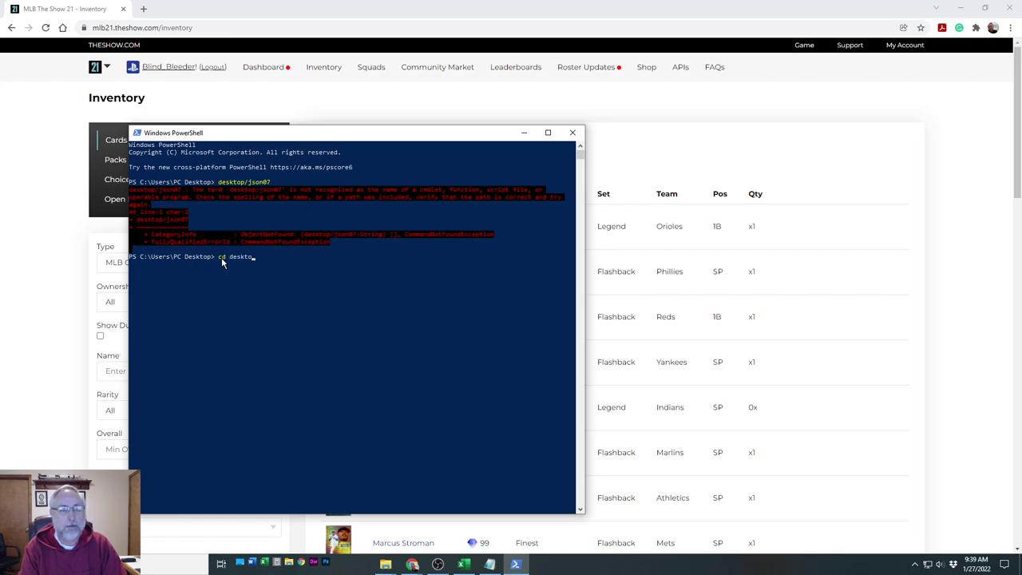
type("p/kj")
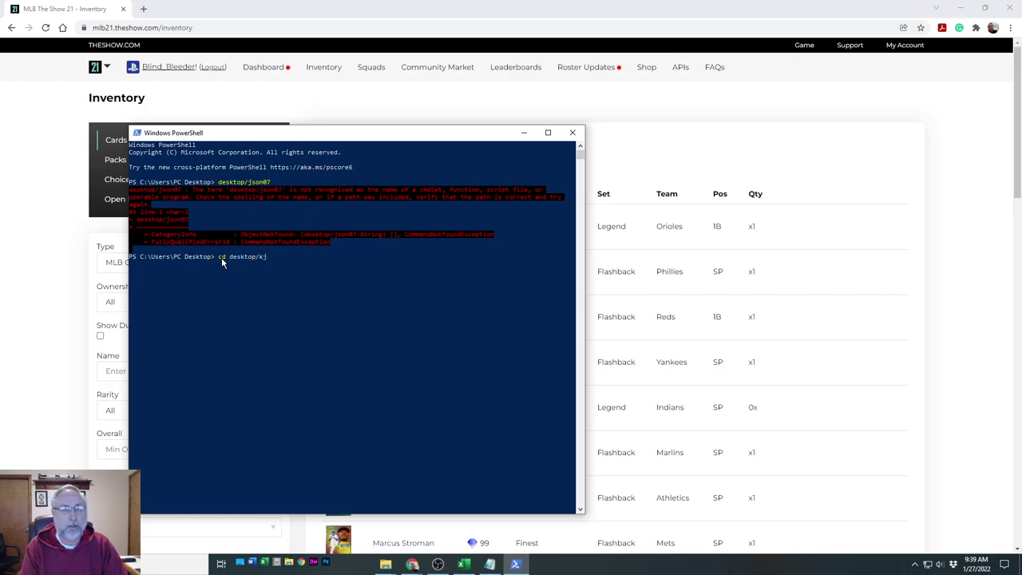
key("BackSpace")
key("BackSpace")
type("/kj")
key("BackSpace")
key("BackSpace")
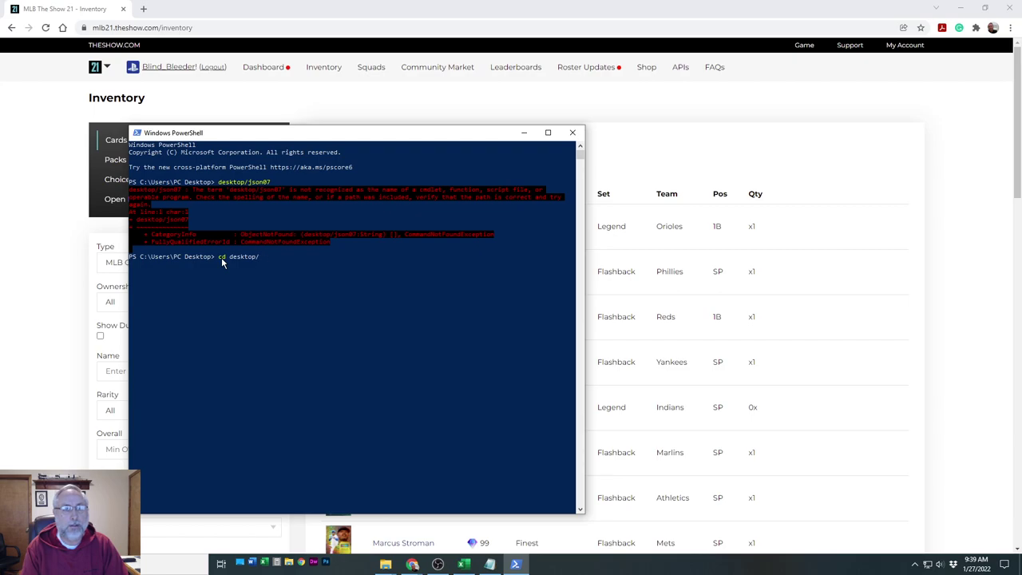
type("json07")
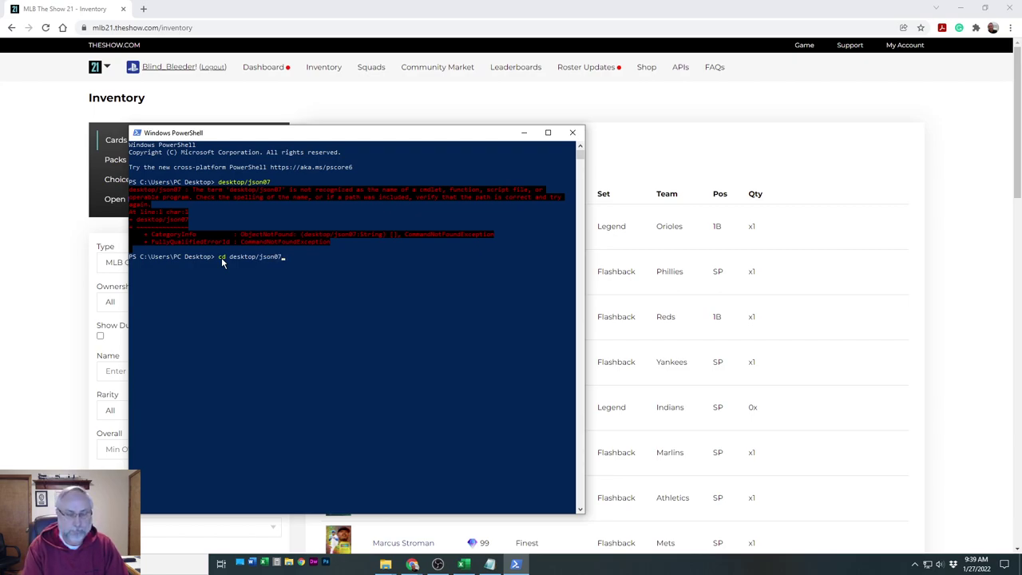
key("Return")
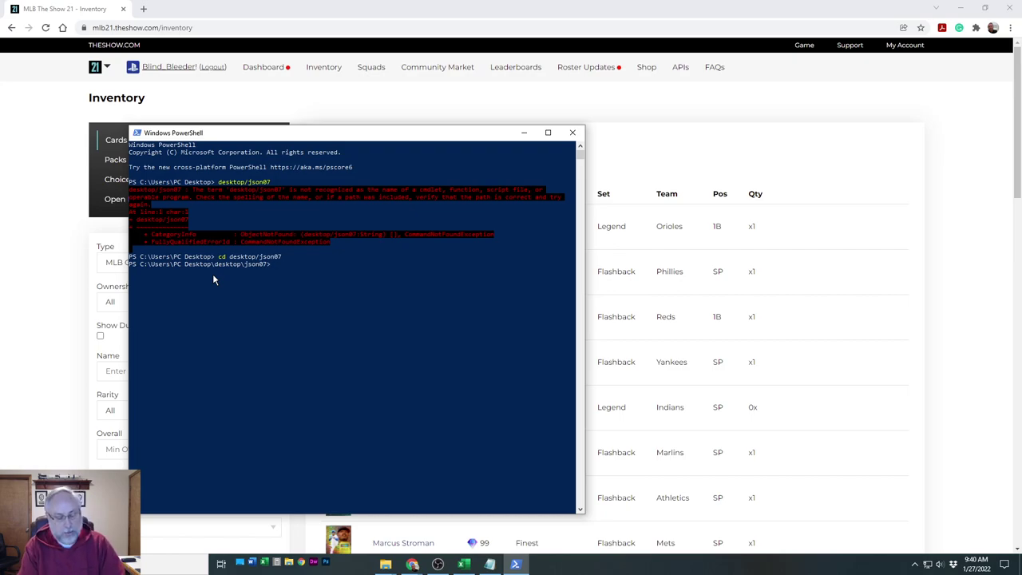
type("dir")
key("Return")
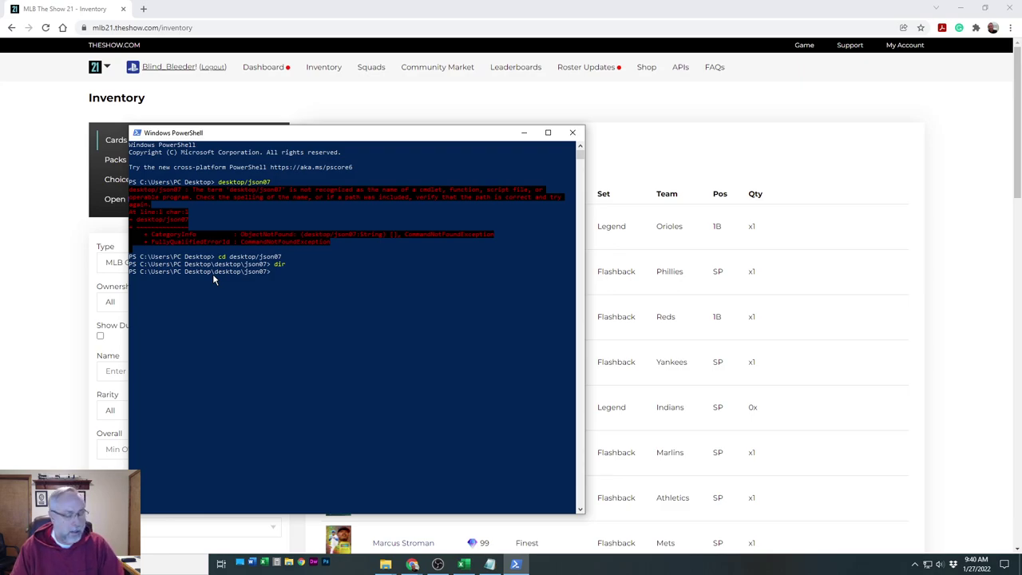
Paste the download, combine and mlb_card_combined.csv export script, then move and widen the console
right_click(212, 273)
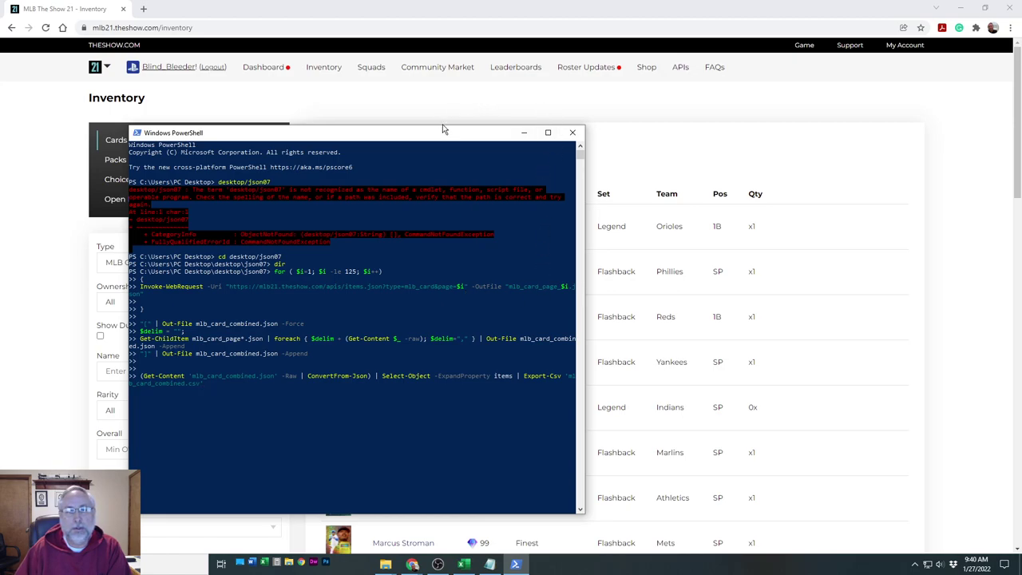
left_click_drag(433, 138, 384, 94)
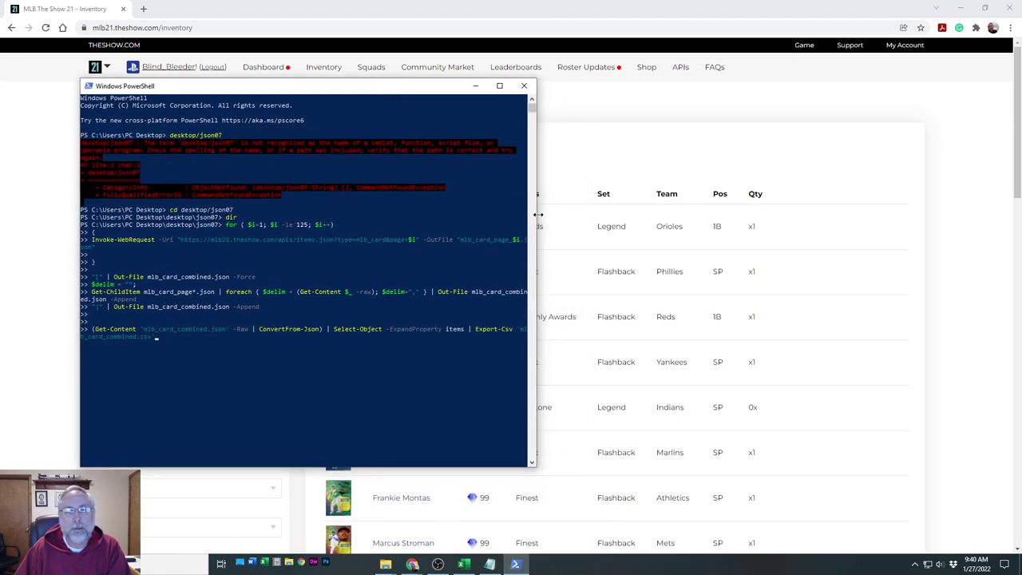
left_click_drag(536, 214, 845, 219)
left_click_drag(687, 225, 668, 226)
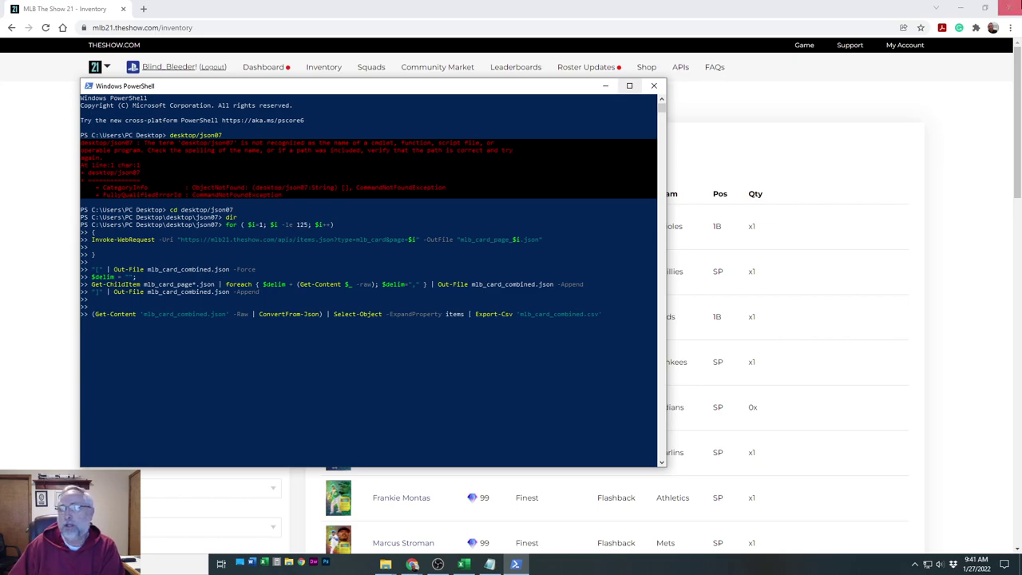
Check the downloaded mlb_card_page files in JSON07, close Explorer, and minimize the console
key("alt+Tab")
left_click_drag(942, 16, 399, 1)
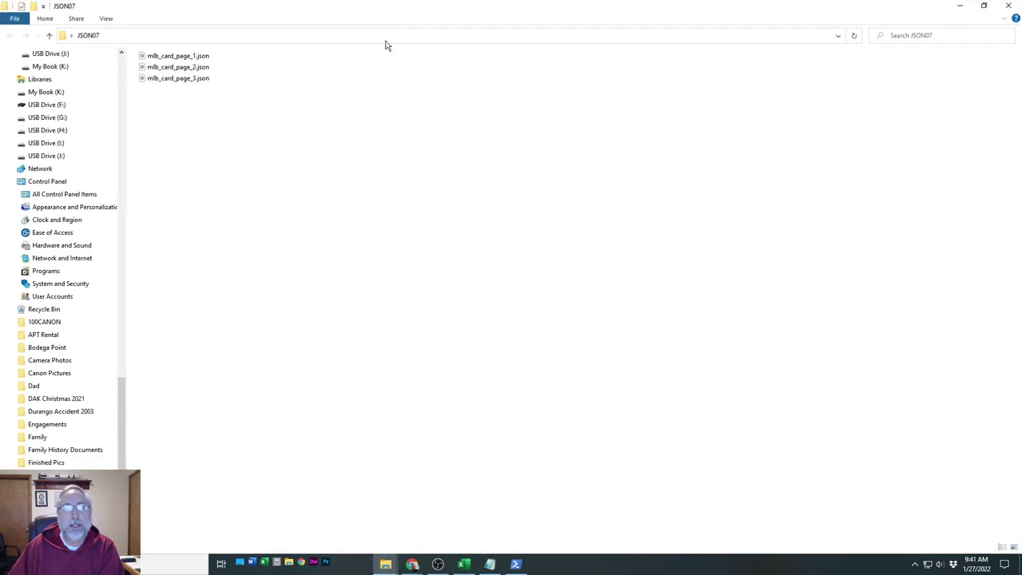
left_click(987, 7)
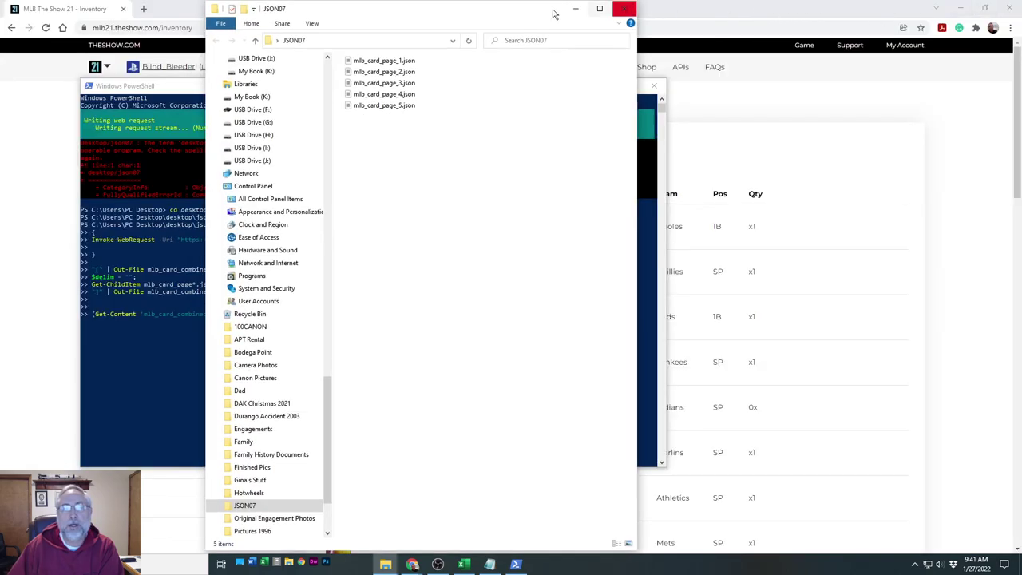
left_click_drag(515, 13, 891, 16)
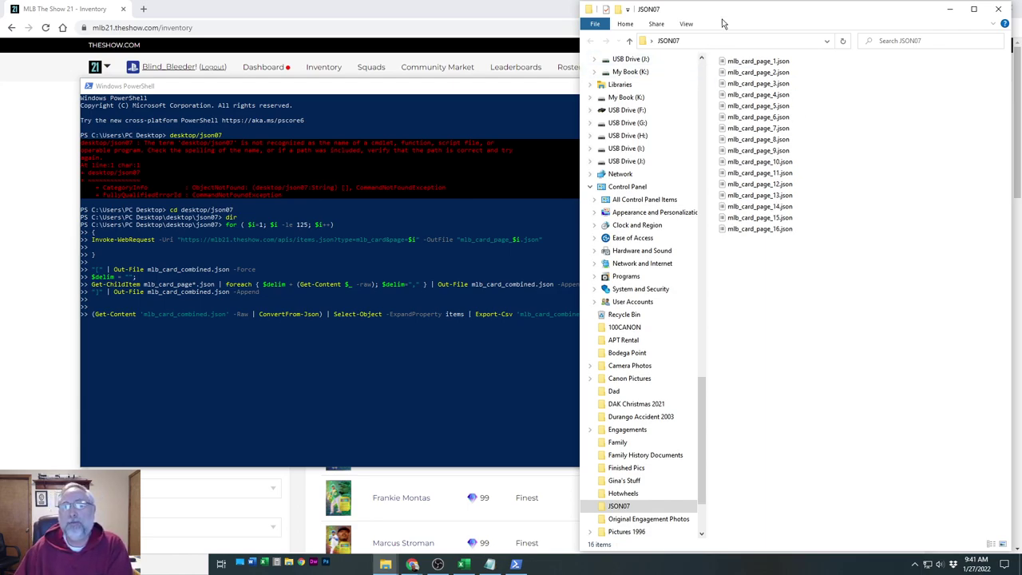
left_click(949, 9)
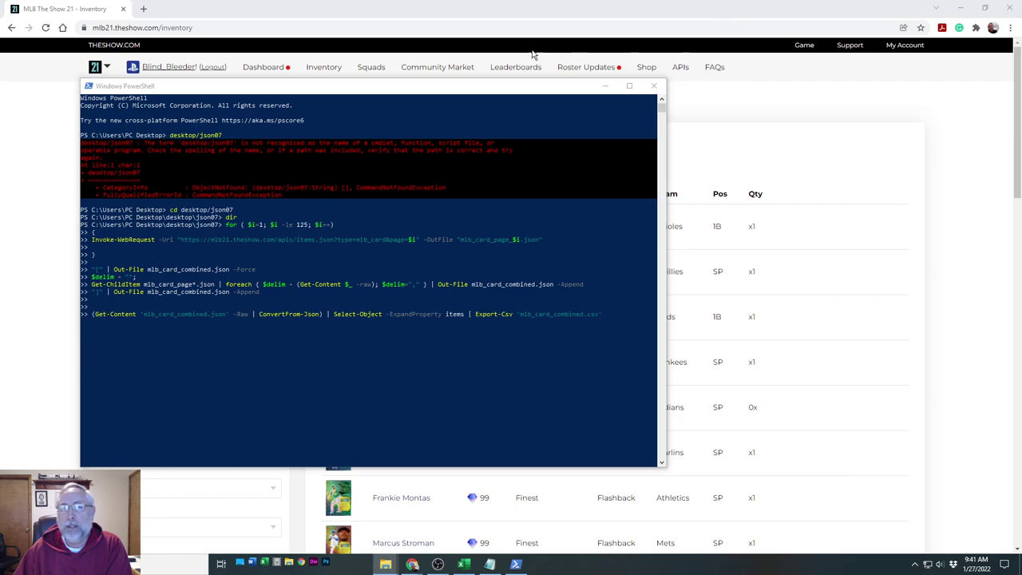
left_click(608, 88)
left_click(607, 86)
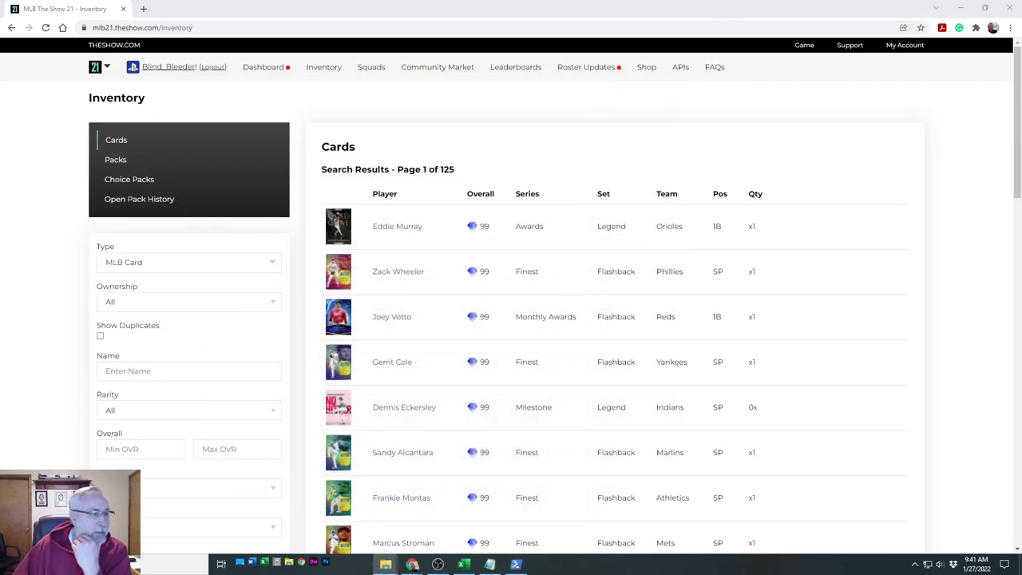
left_click(463, 565)
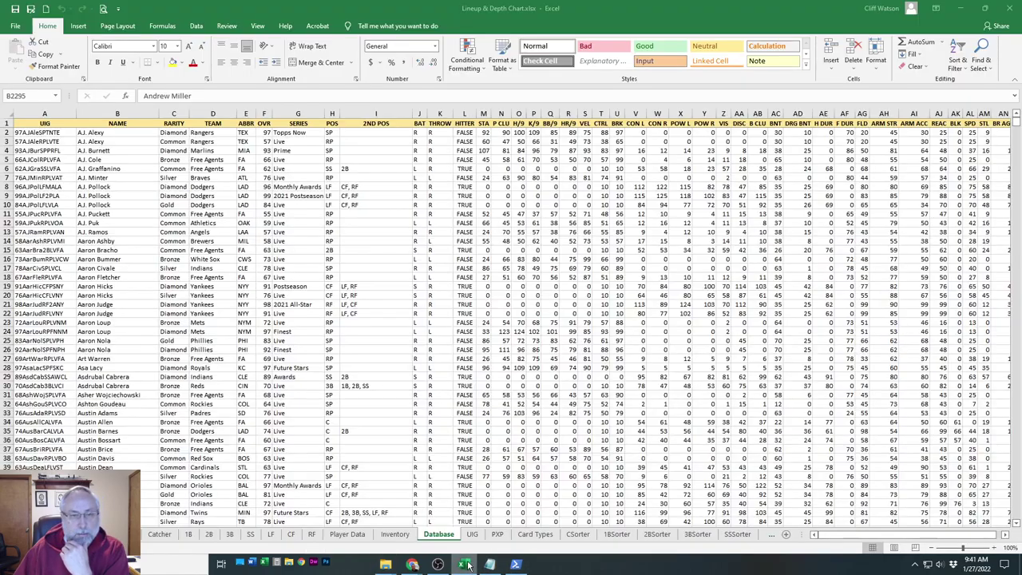
scroll(323, 257, "up", 4)
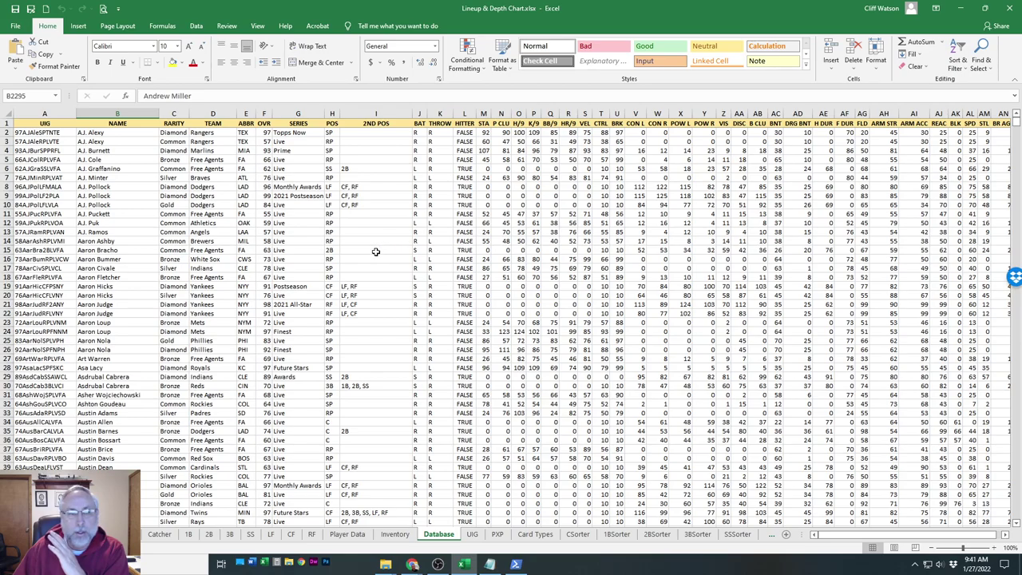
scroll(375, 249, "down", 3)
scroll(375, 249, "up", 3)
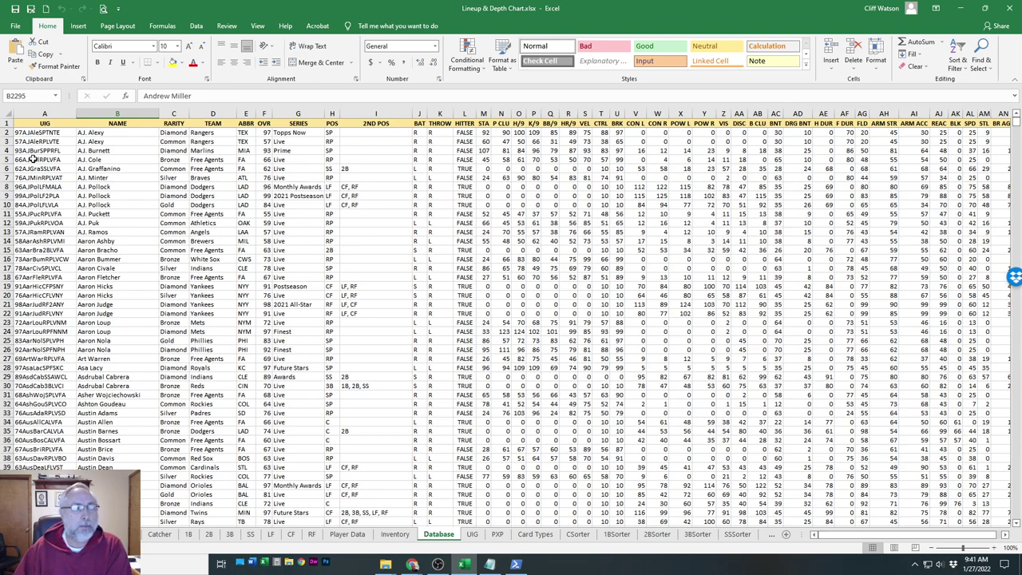
scroll(33, 157, "down", 1)
scroll(33, 157, "up", 1)
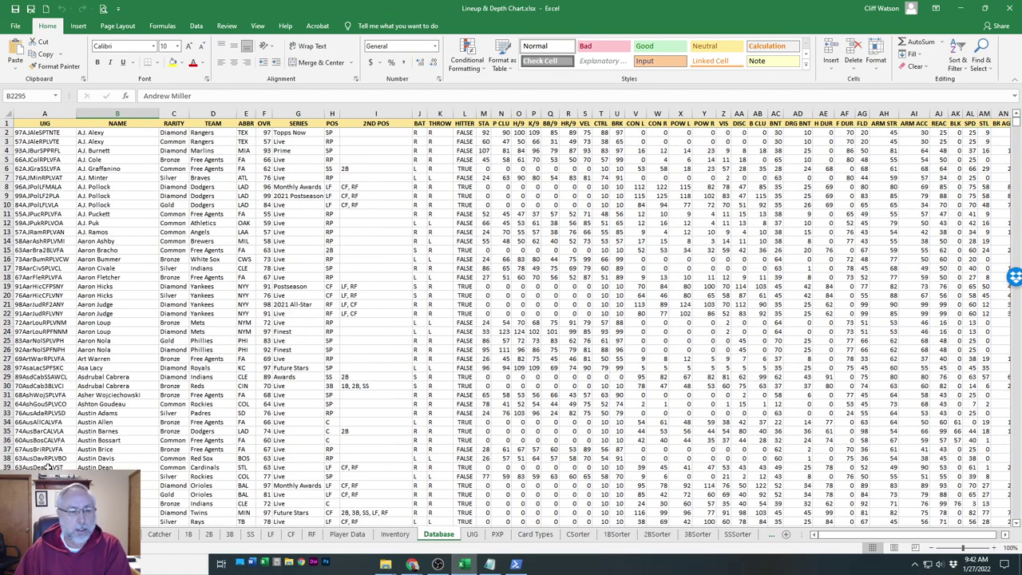
left_click(472, 534)
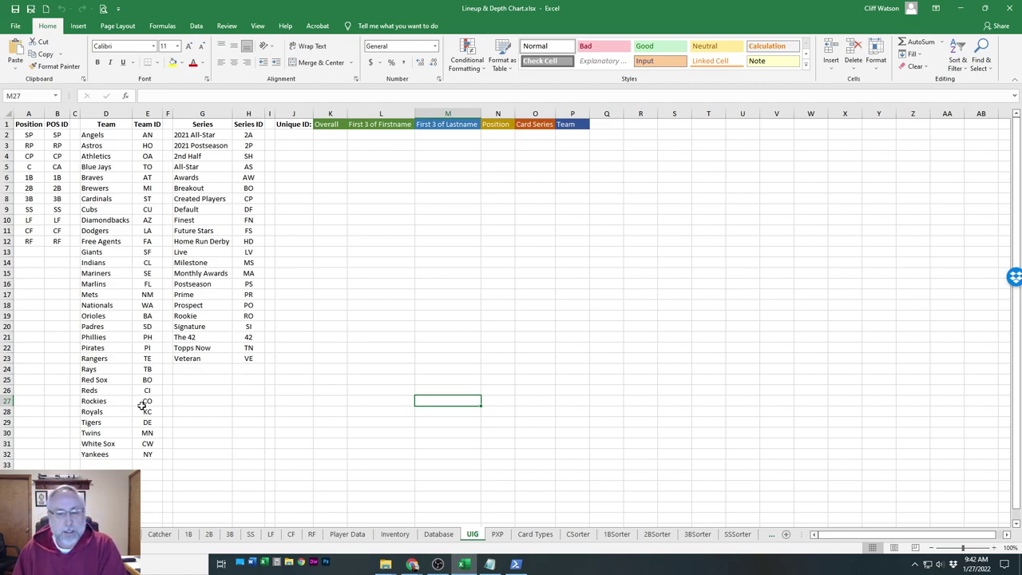
left_click(438, 533)
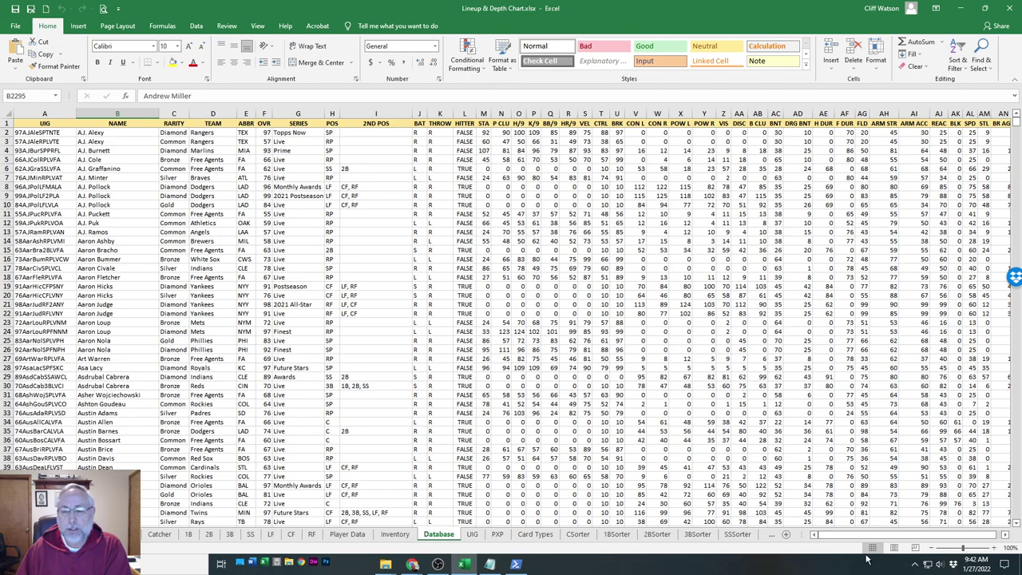
left_click_drag(870, 536, 811, 554)
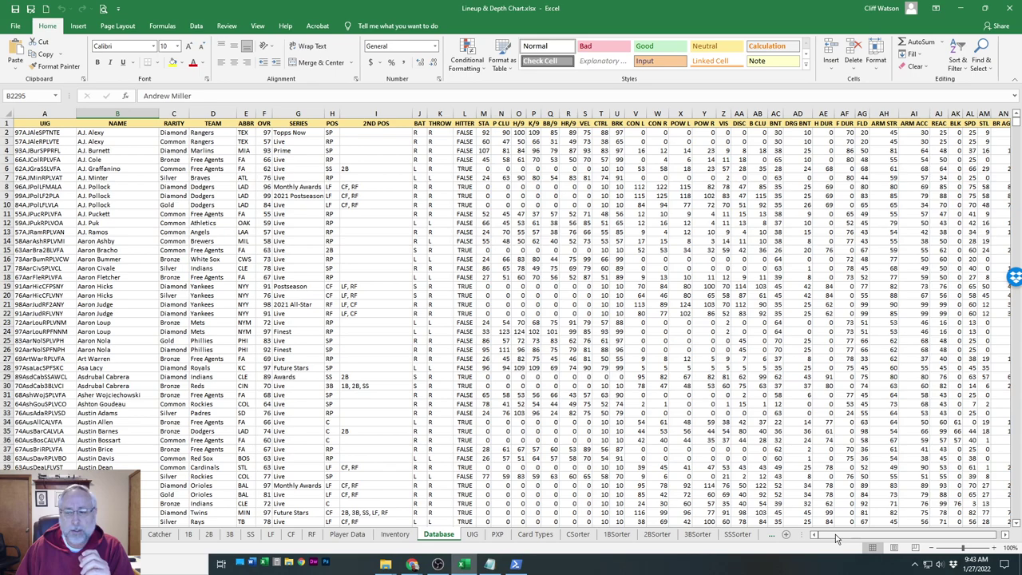
mouse_move(836, 539)
left_mouse_down()
mouse_move(848, 539)
mouse_move(834, 540)
left_mouse_up()
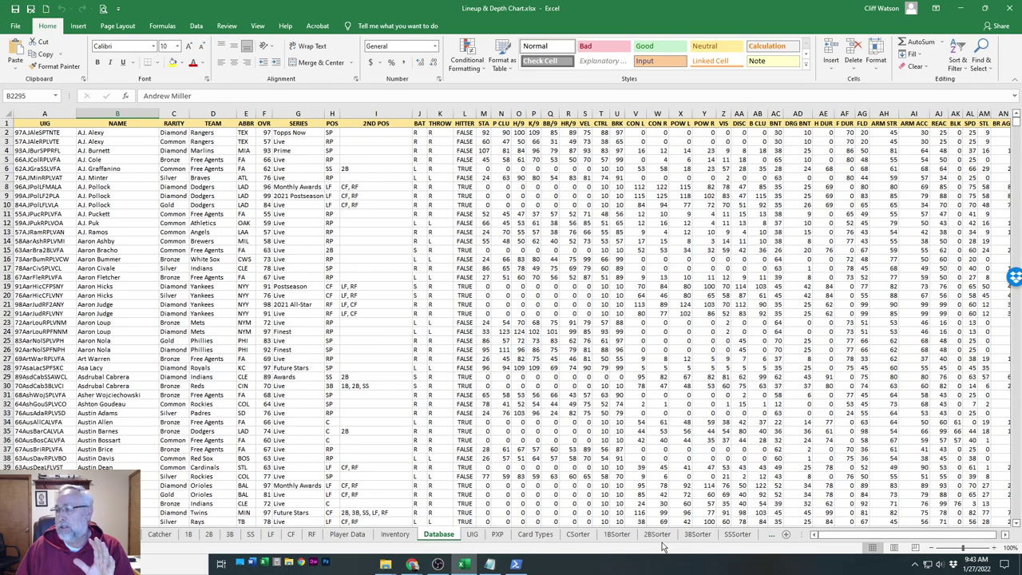
Open the Inventory sheet and scroll to the top of its owned-card list (UIG, Player, OVR, Series, Set, Team, POS, OWN)
left_click(396, 535)
scroll(363, 413, "up", 5)
scroll(359, 429, "down", 7)
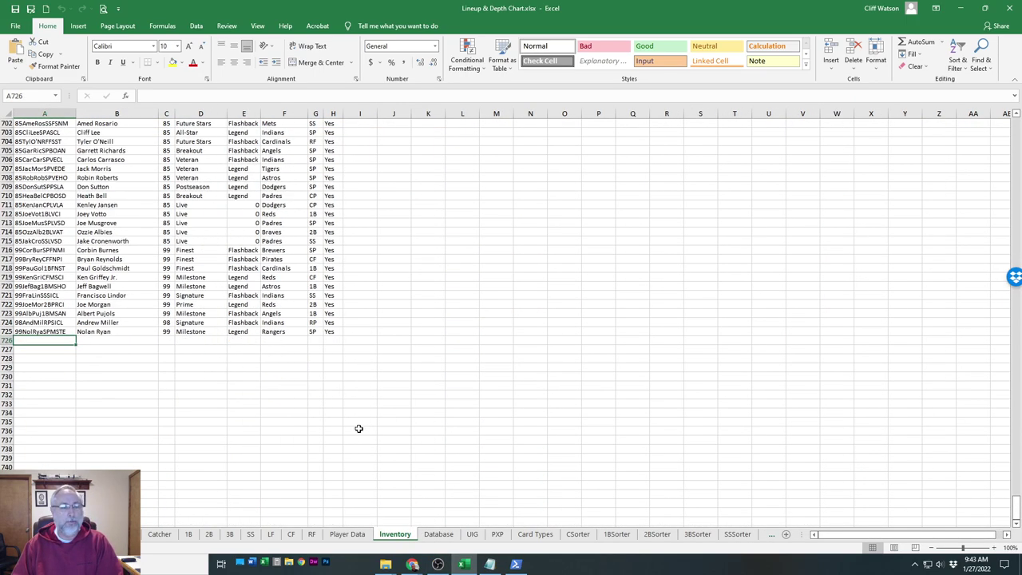
scroll(319, 404, "up", 19)
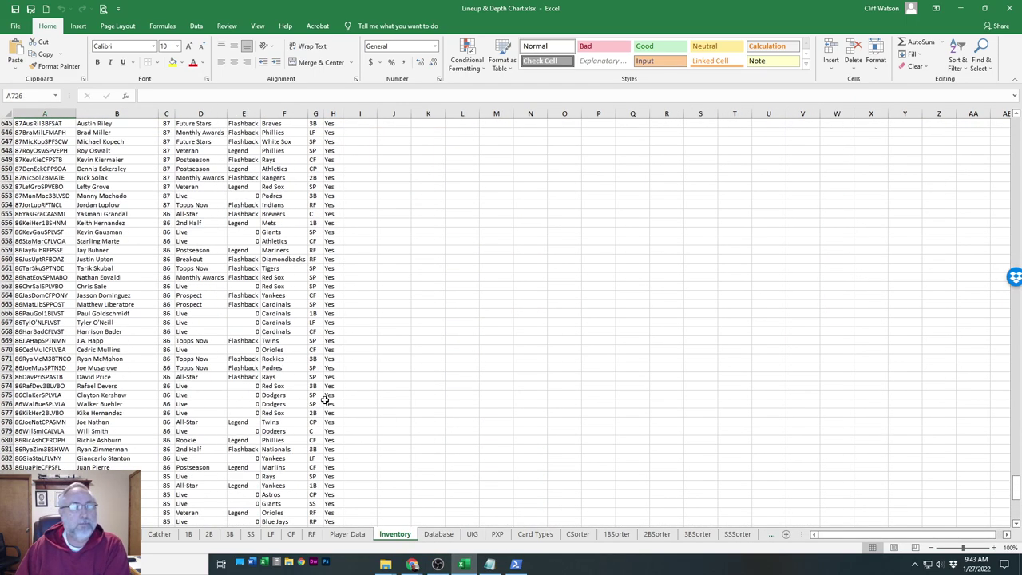
scroll(325, 401, "up", 4)
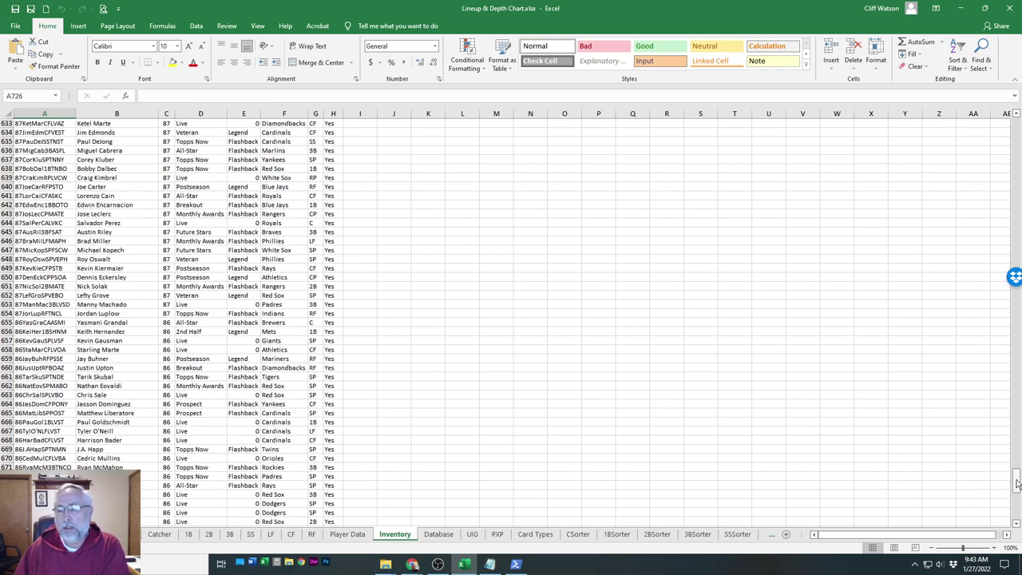
left_click_drag(1017, 483, 1015, 107)
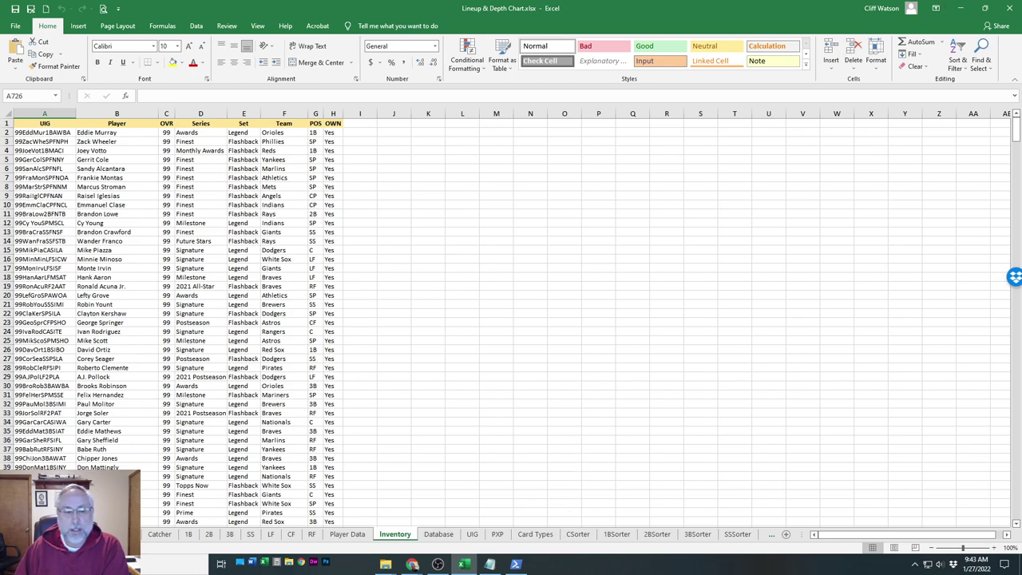
scroll(479, 534, "down", 5)
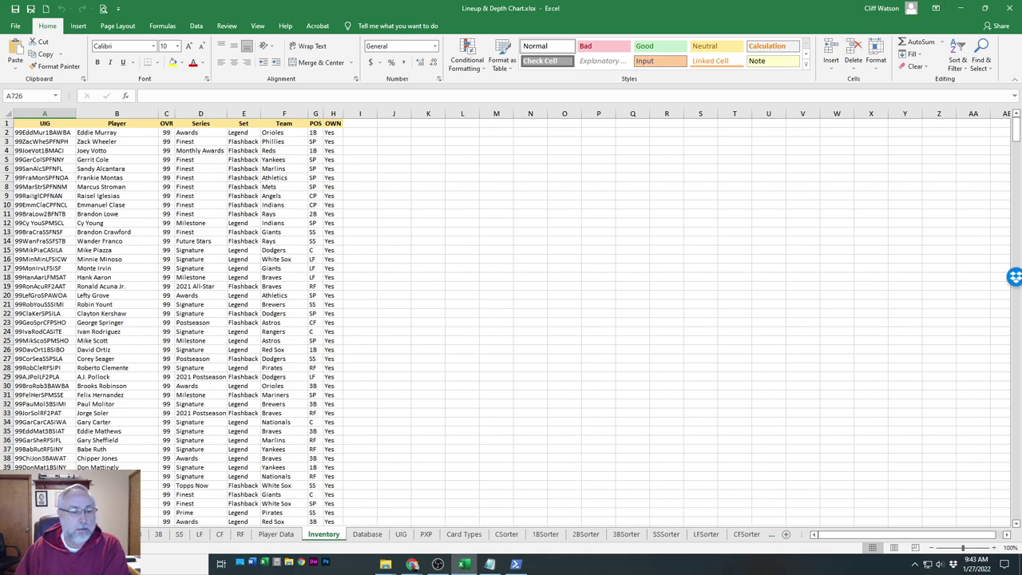
scroll(480, 534, "down", 3)
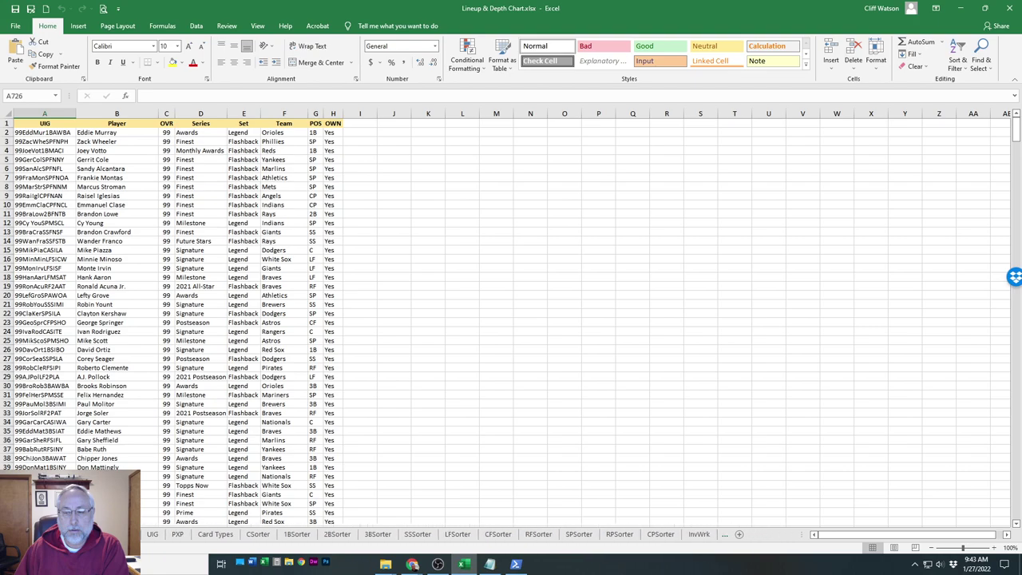
Open the InvWrk sheet, scroll to its top and select cell N2
left_click(699, 534)
scroll(501, 340, "up", 20)
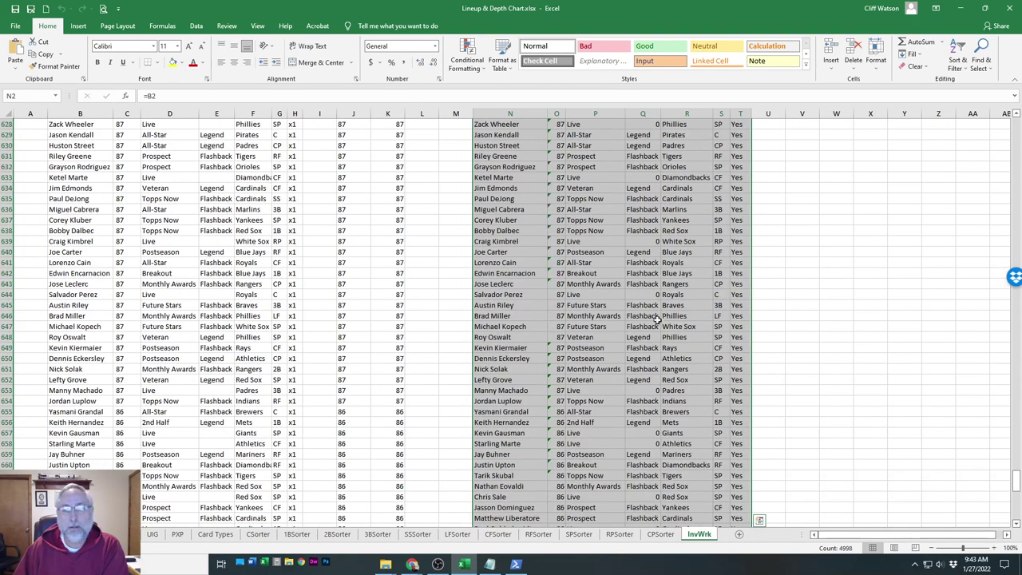
left_click_drag(1016, 480, 1016, 118)
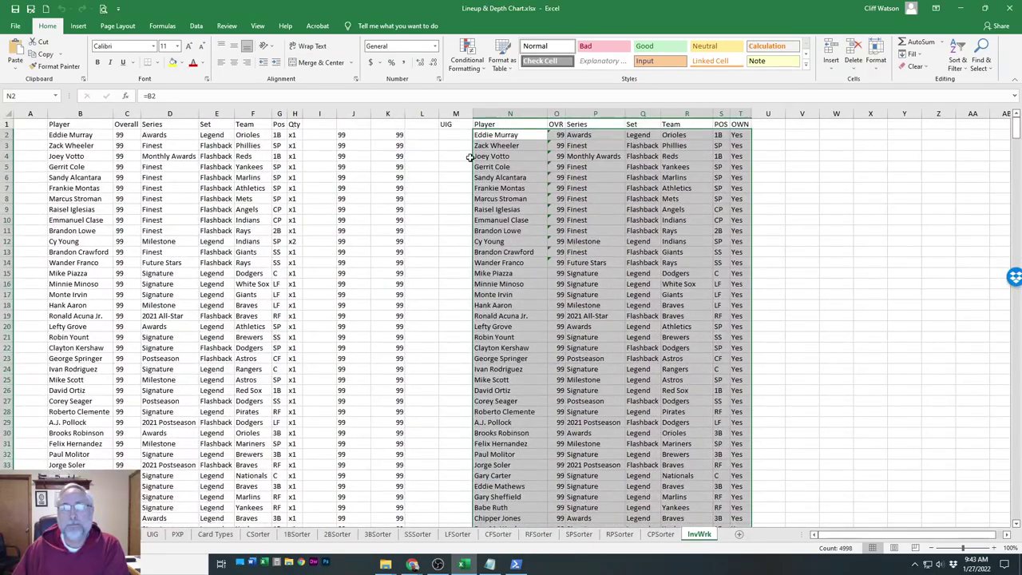
left_click(491, 135)
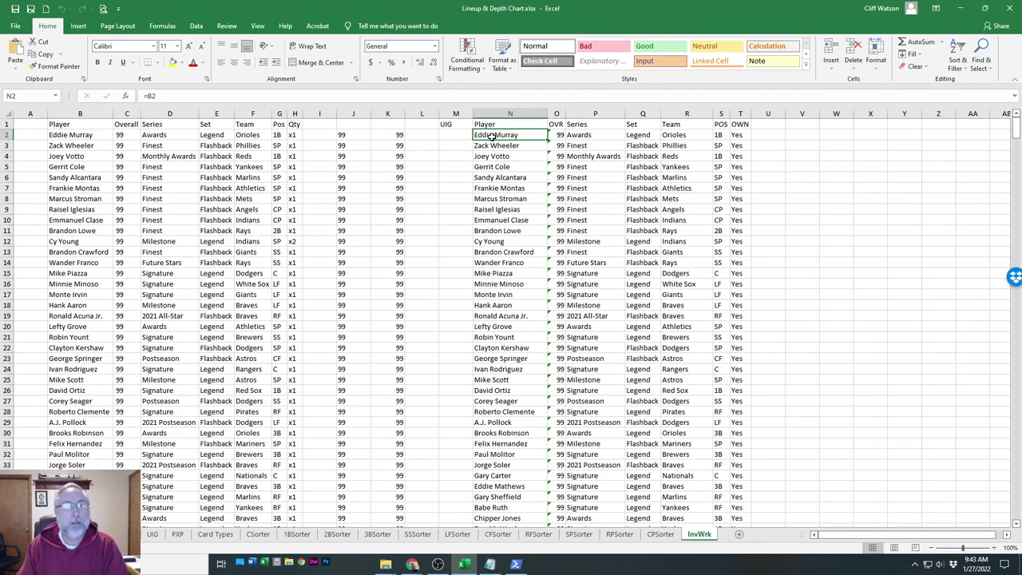
Step through row 2's formulas to see which inventory columns (=B2, =D2, =F2) they mirror
key("Right")
key("Right")
key("Right")
key("Right")
key("Right")
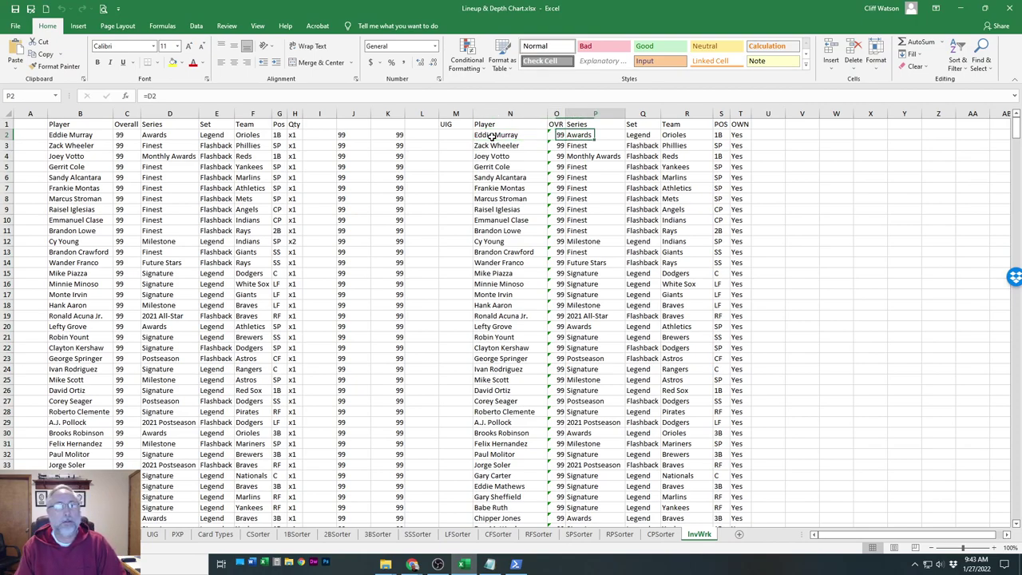
key("Left")
key("Left")
key("Left")
key("Left")
key("Left")
key("Left")
key("Left")
key("Left")
key("Left")
key("Left")
key("Left")
key("Left")
key("Left")
key("Left")
key("Left")
key("Left")
key("Left")
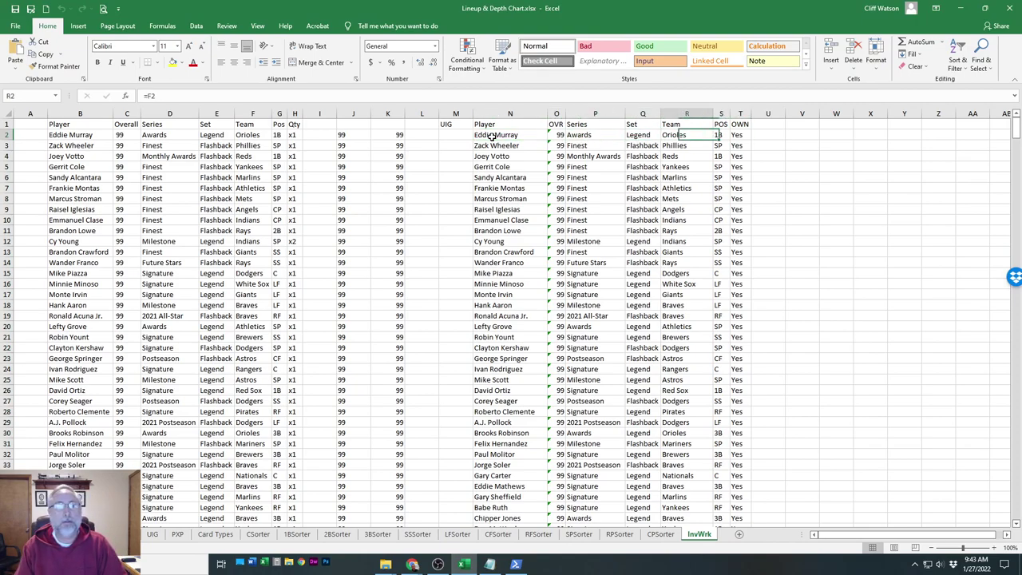
key("Left")
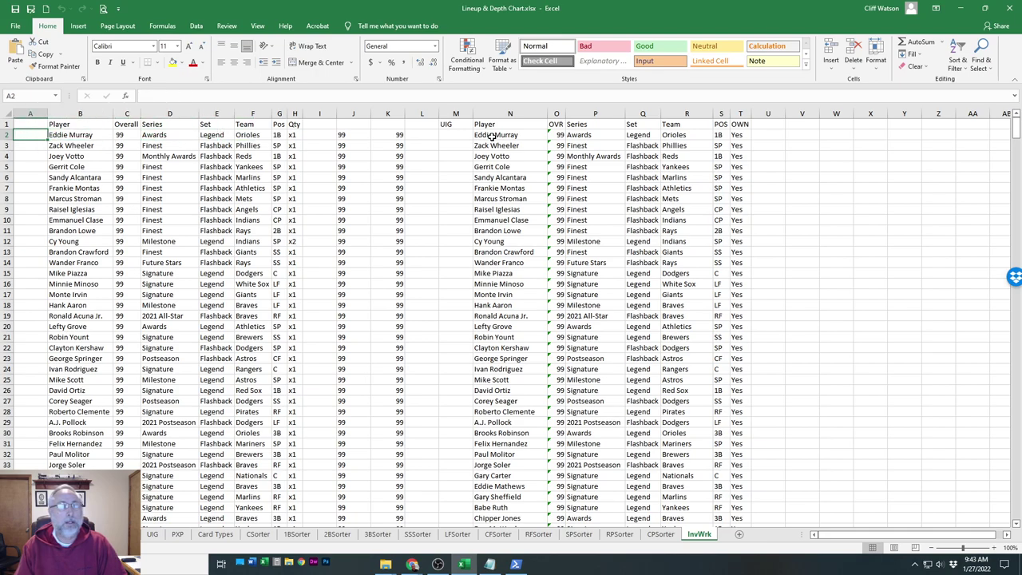
key("Right")
key("Left")
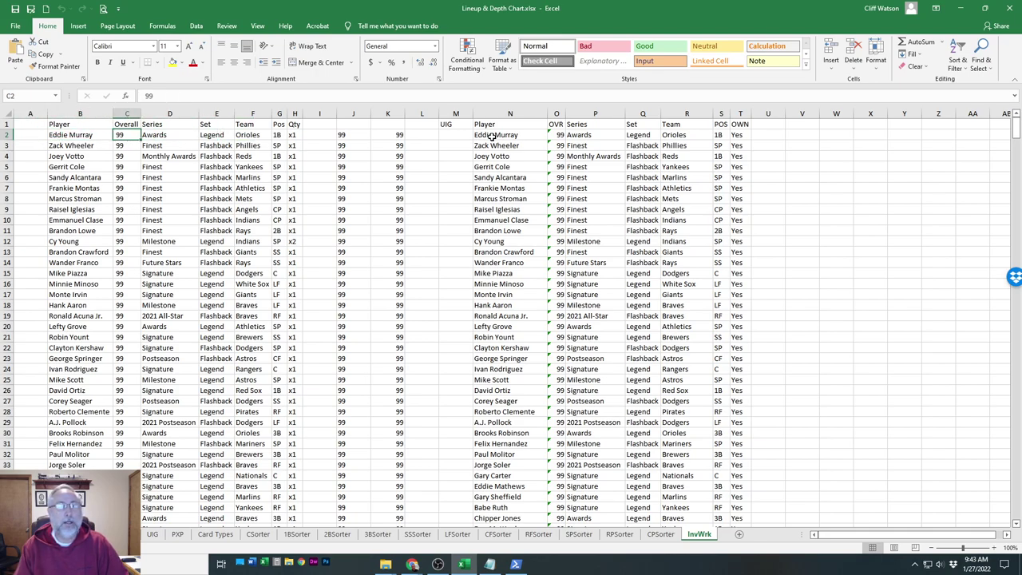
key("Right")
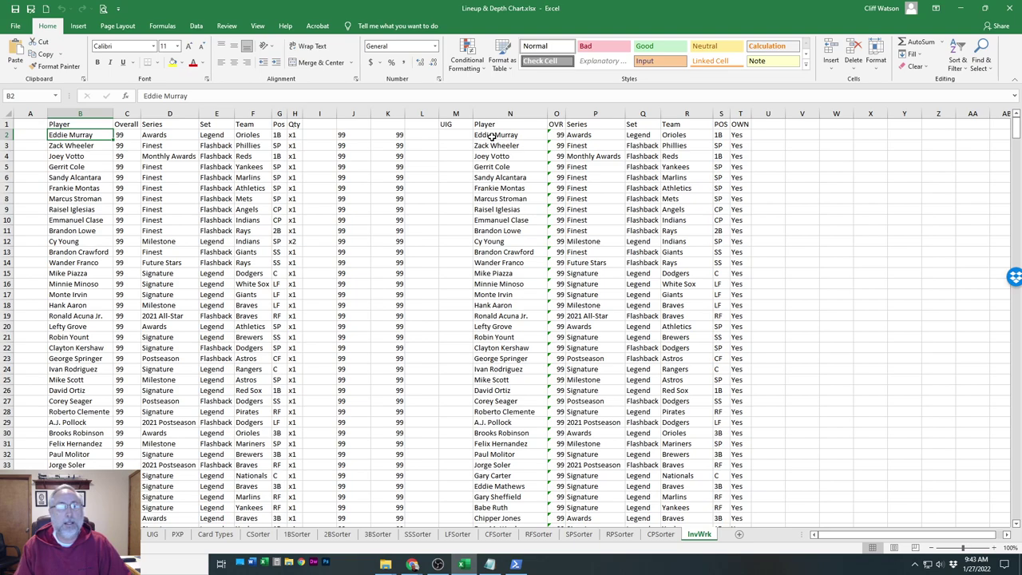
key("shift+Right")
key("shift+Right")
key("shift+Right")
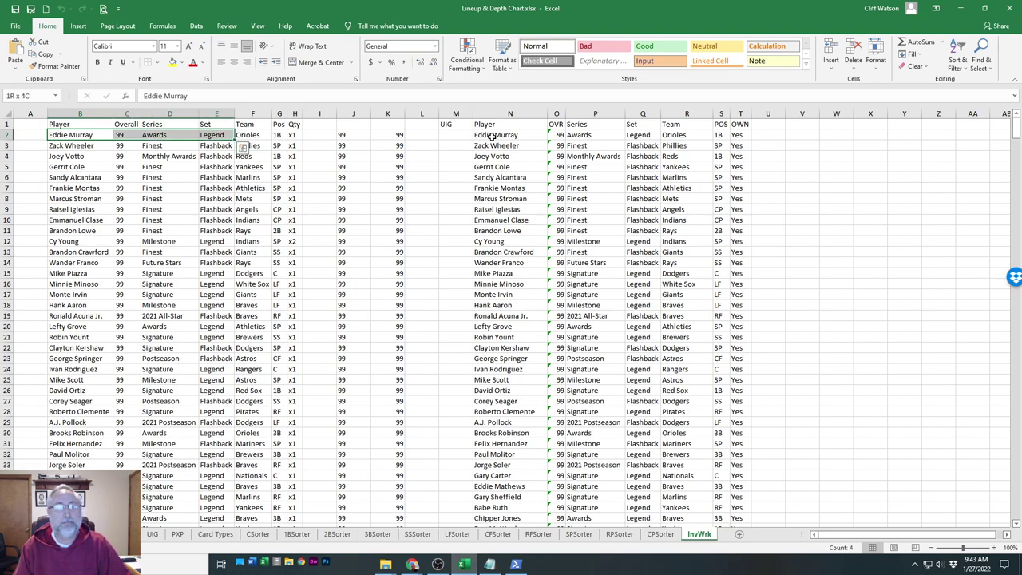
Select the old card data in columns B–H from row 2 down to row 715 and delete it
key("shift+Right")
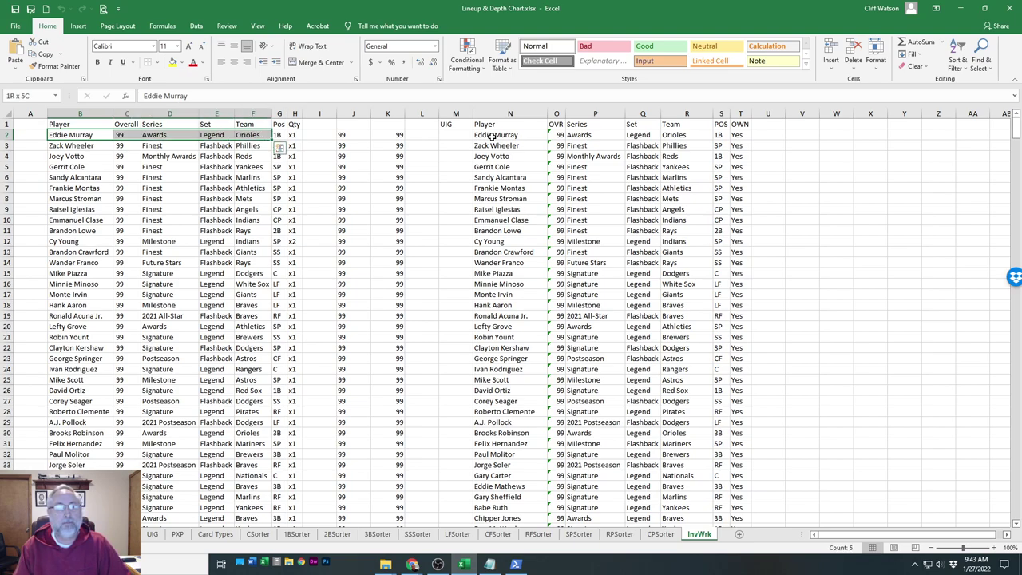
key("shift+Right")
key("shift+Right")
key("shift+Page_Down")
key("shift+Page_Down")
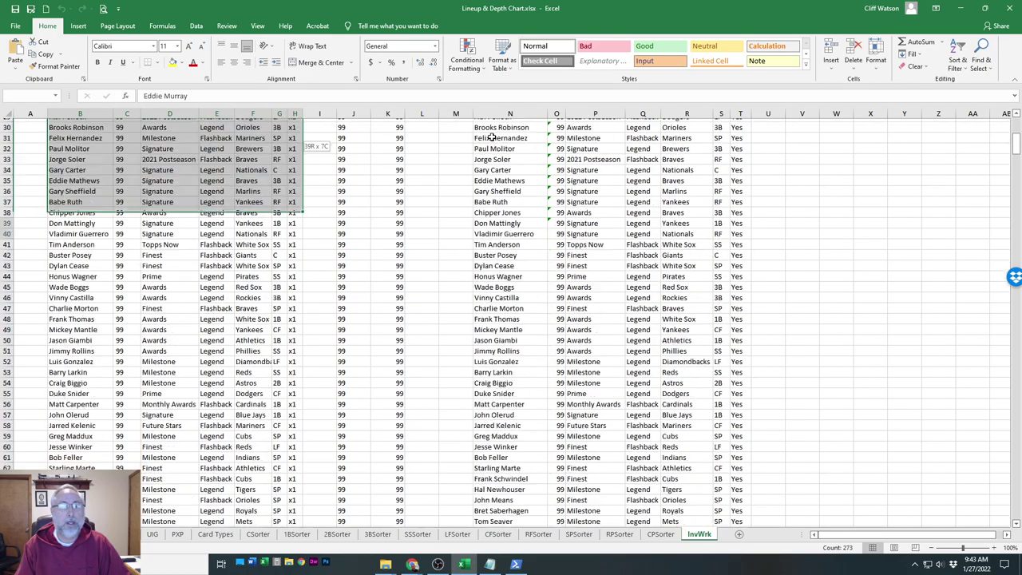
key("shift+Page_Down")
key("shift+Page_Down")
key("shift+Page_Down")
key("shift+Page_Down")
key("shift+Page_Down")
key("shift+Page_Down")
key("shift+Page_Down")
key("shift+Page_Down")
key("shift+Page_Down")
key("shift+Page_Down")
key("shift+Page_Down")
key("shift+Page_Down")
key("shift+Page_Down")
key("shift+Page_Down")
key("shift+Page_Down")
key("shift+Page_Down")
key("shift+Page_Down")
key("shift+Page_Down")
key("shift+Page_Down")
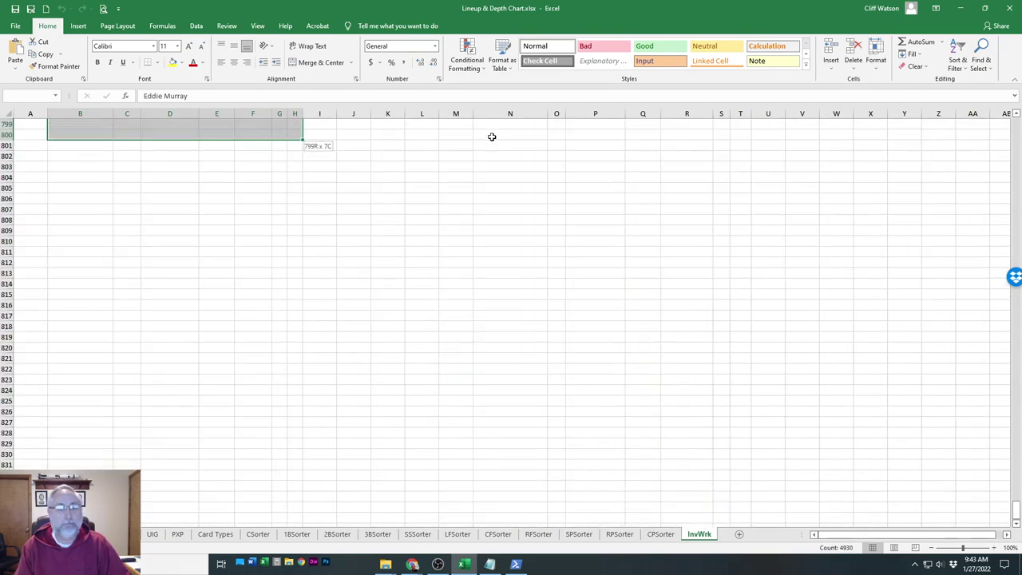
key("shift+Page_Up")
key("shift+Page_Up")
key("shift+Page_Up")
key("shift+Page_Up")
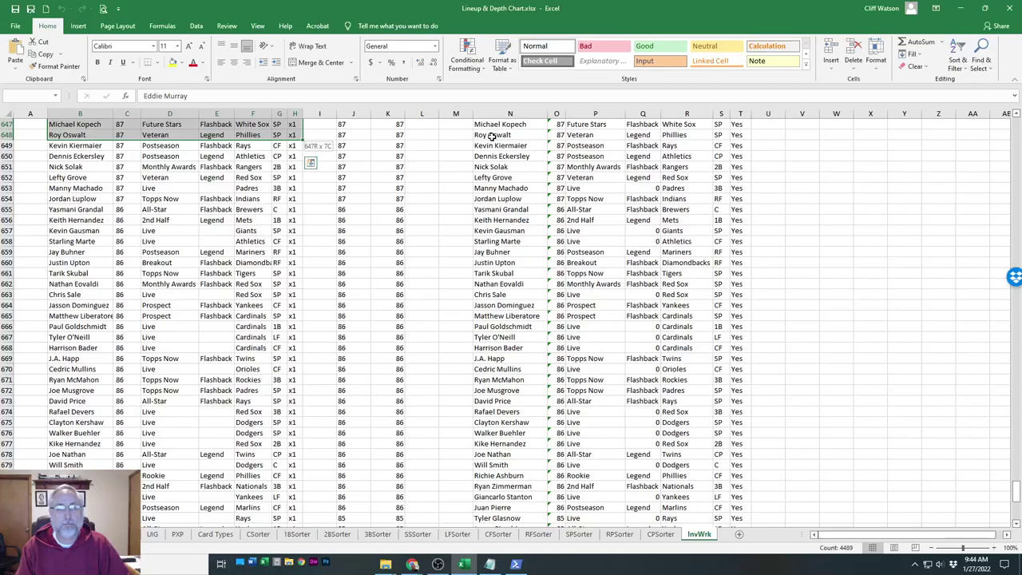
key("shift+Page_Down")
key("shift+Page_Down")
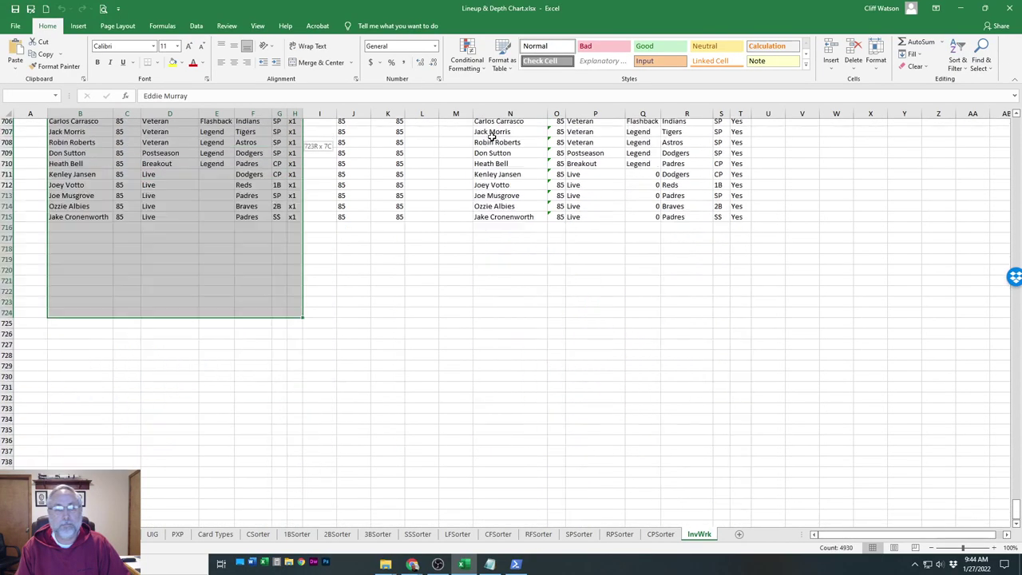
key("shift+Page_Up")
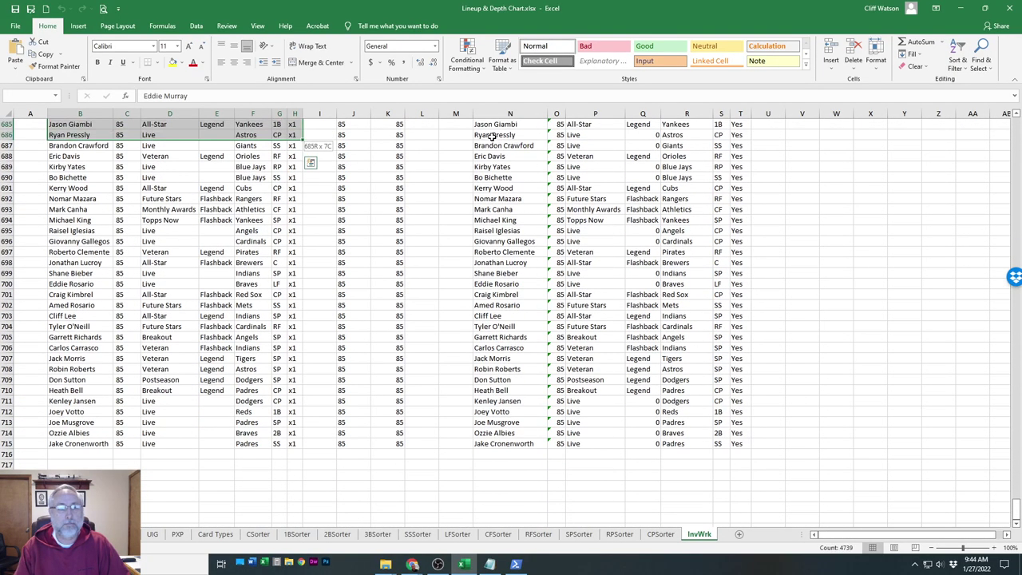
key("shift+Up")
key("shift+Up")
key("shift+Up")
key("shift+Down")
key("shift+Down")
key("shift+Down")
key("shift+Down")
key("shift+Down")
key("shift+Down")
key("shift+Down")
key("shift+Down")
key("shift+Down")
key("shift+Down")
key("shift+Down")
key("shift+Down")
key("shift+Down")
key("shift+Down")
key("shift+Down")
key("shift+Down")
key("shift+Down")
key("shift+Down")
key("shift+Down")
key("shift+Down")
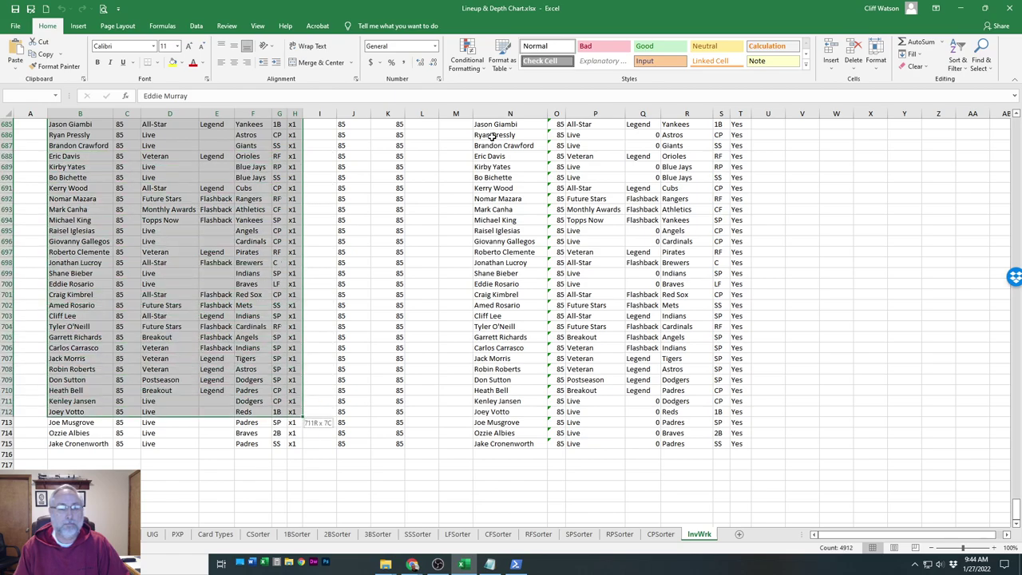
key("Delete")
key("ctrl+BackSpace")
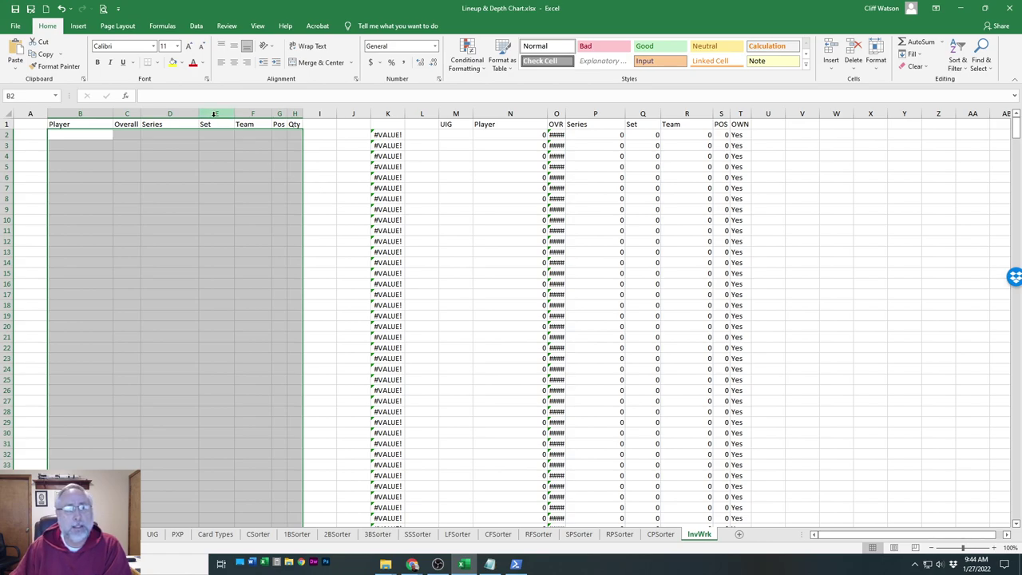
Deselect the cleared columns and restore down Excel to reveal the card inventory web page
left_click(388, 136)
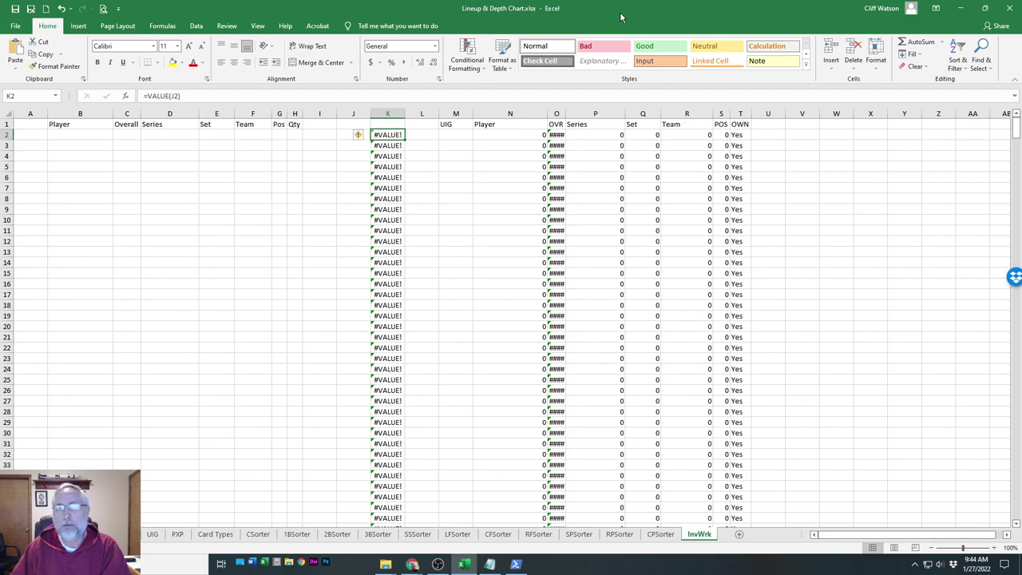
left_click_drag(619, 12, 1021, 38)
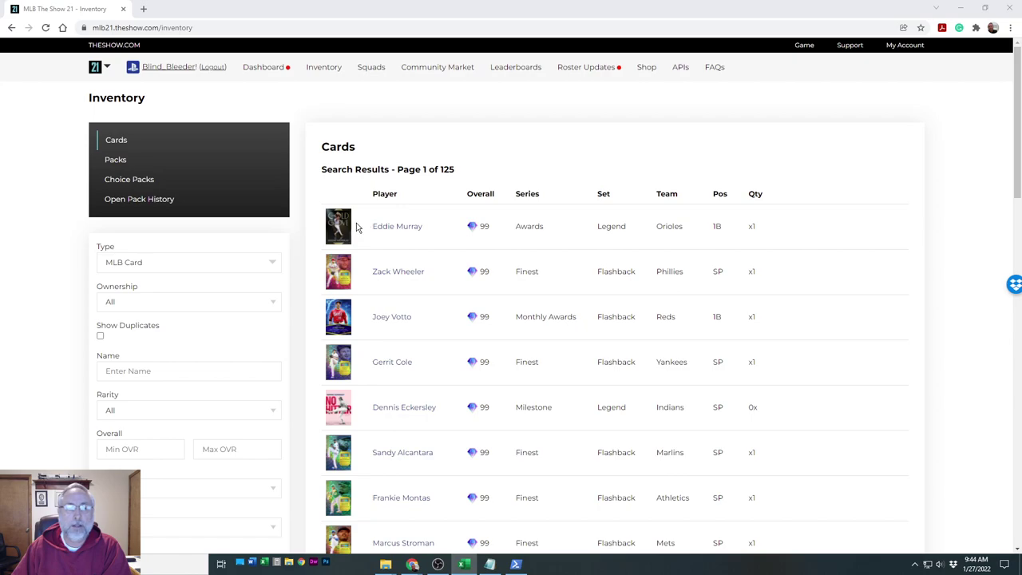
Filter the MLB The Show inventory to Owned cards only
left_click_drag(359, 228, 765, 405)
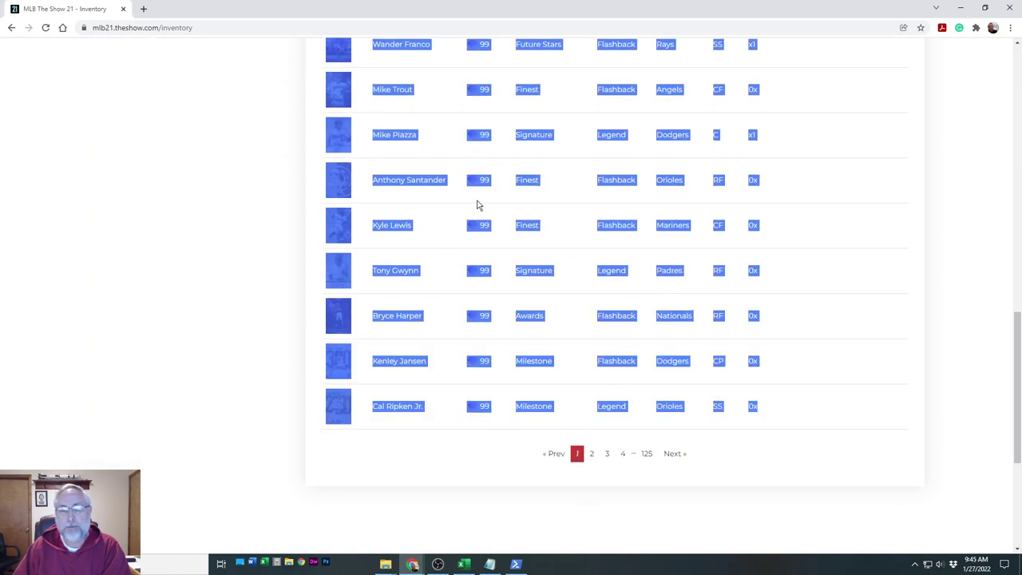
scroll(269, 203, "up", 15)
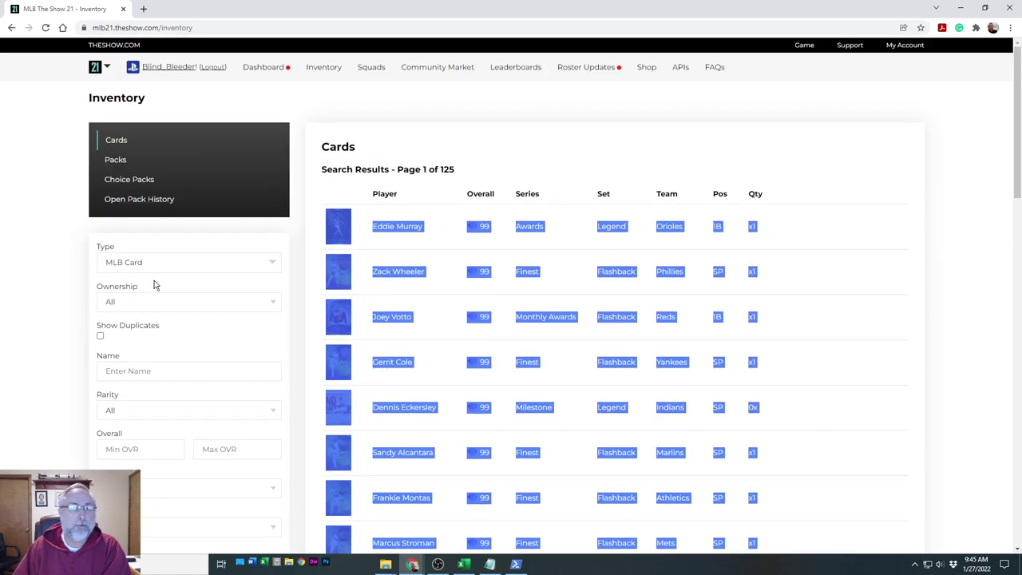
left_click(148, 302)
left_click(119, 328)
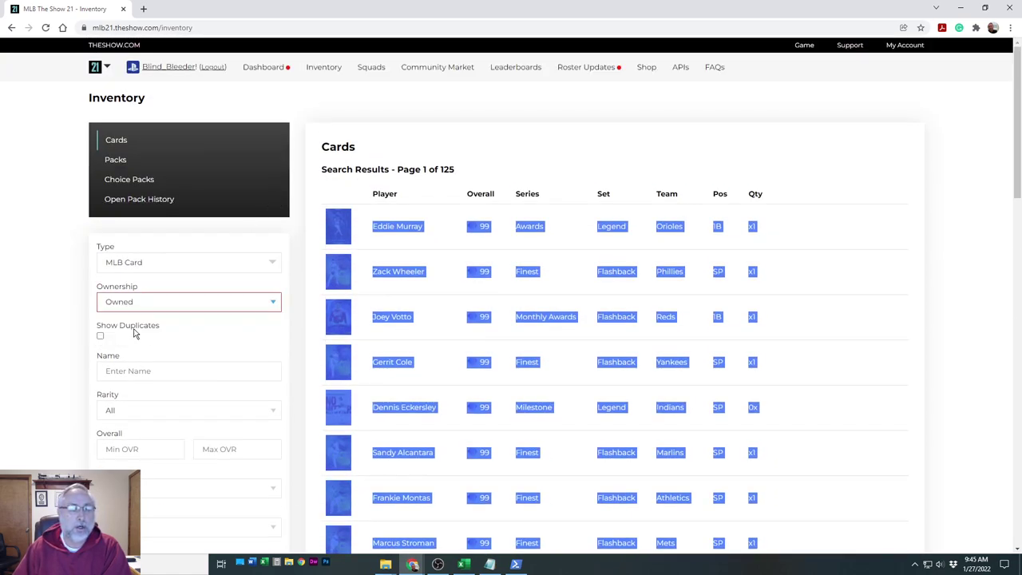
scroll(152, 336, "down", 5)
left_click(116, 324)
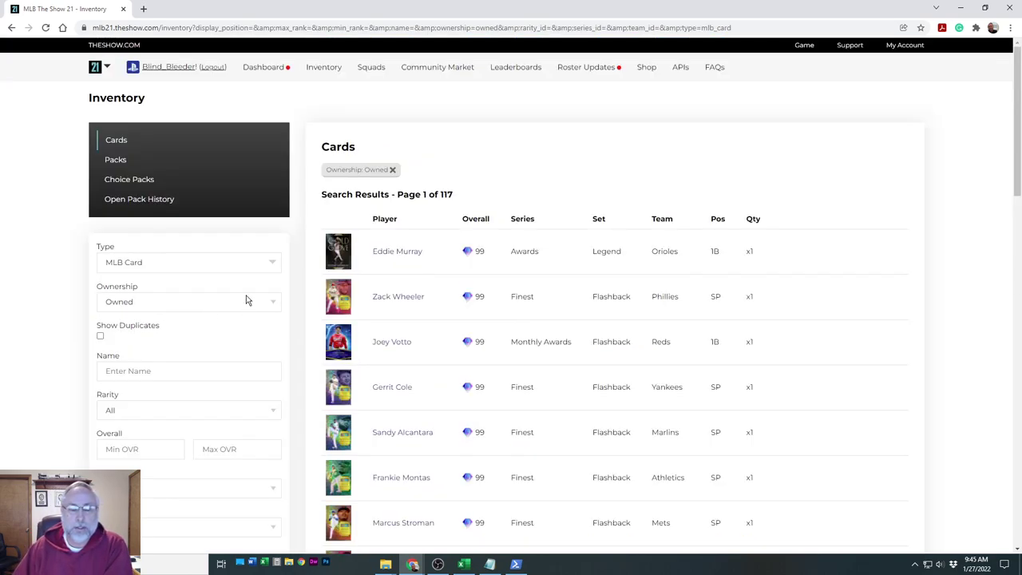
Copy the first page of owned cards from the table and switch back to Excel
scroll(438, 303, "down", 9)
scroll(442, 311, "down", 7)
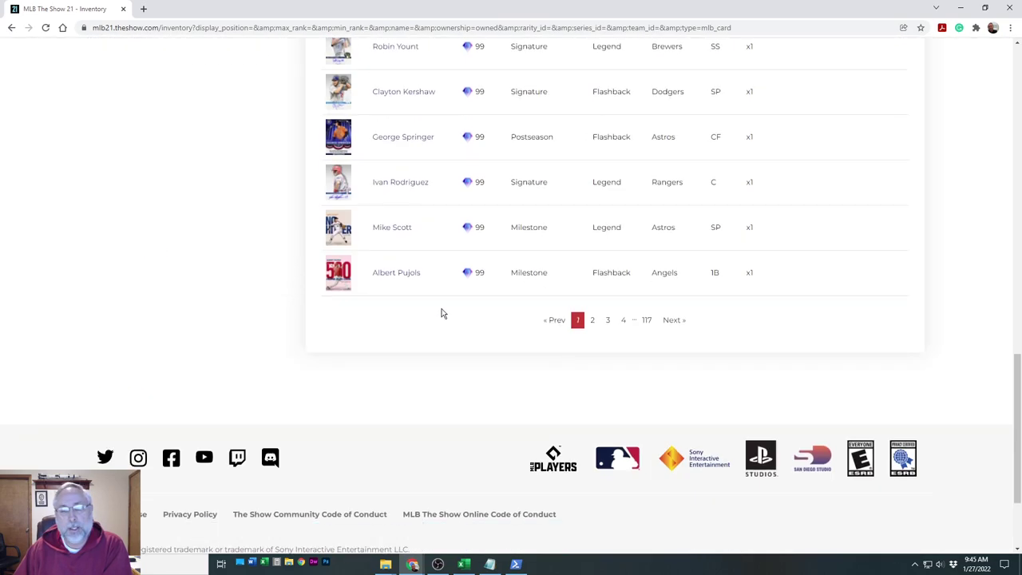
scroll(442, 307, "up", 2)
scroll(606, 336, "up", 15)
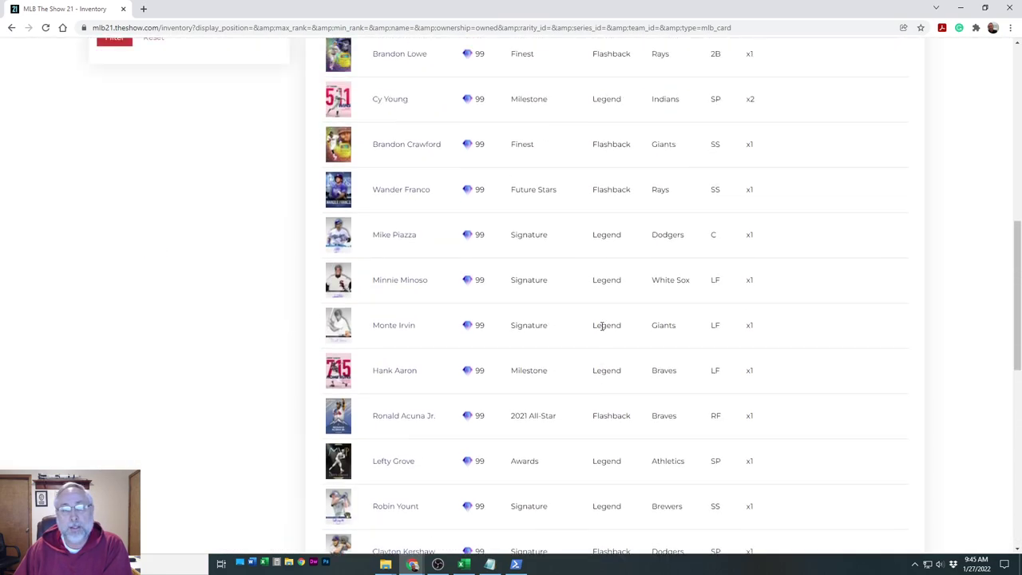
scroll(598, 326, "down", 2)
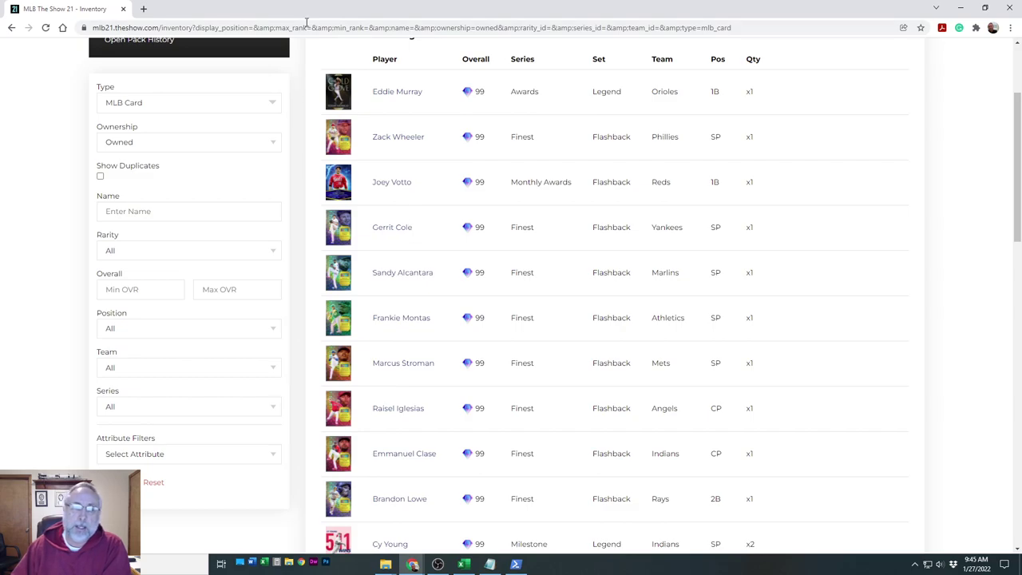
left_click_drag(359, 94, 770, 158)
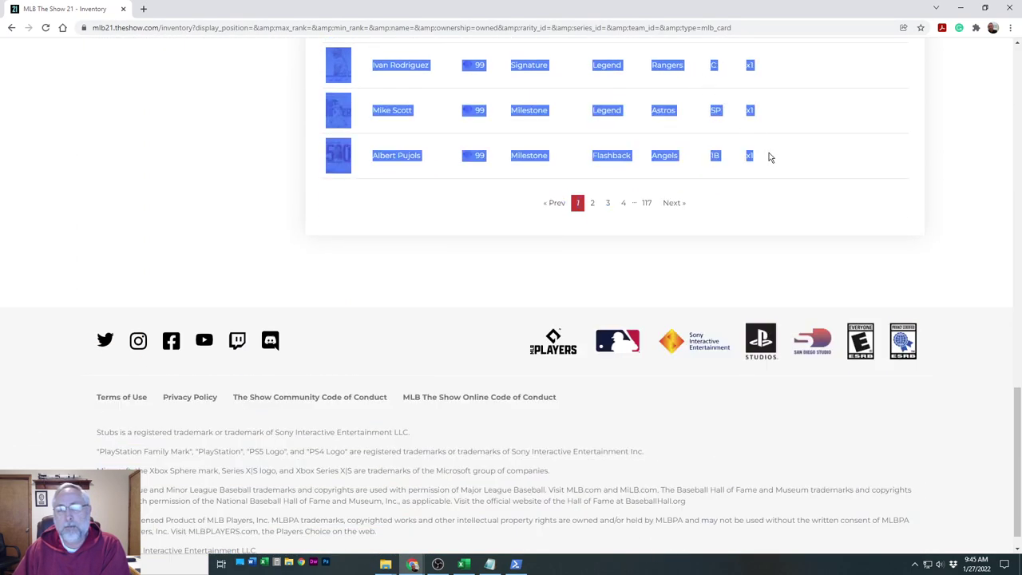
right_click(387, 111)
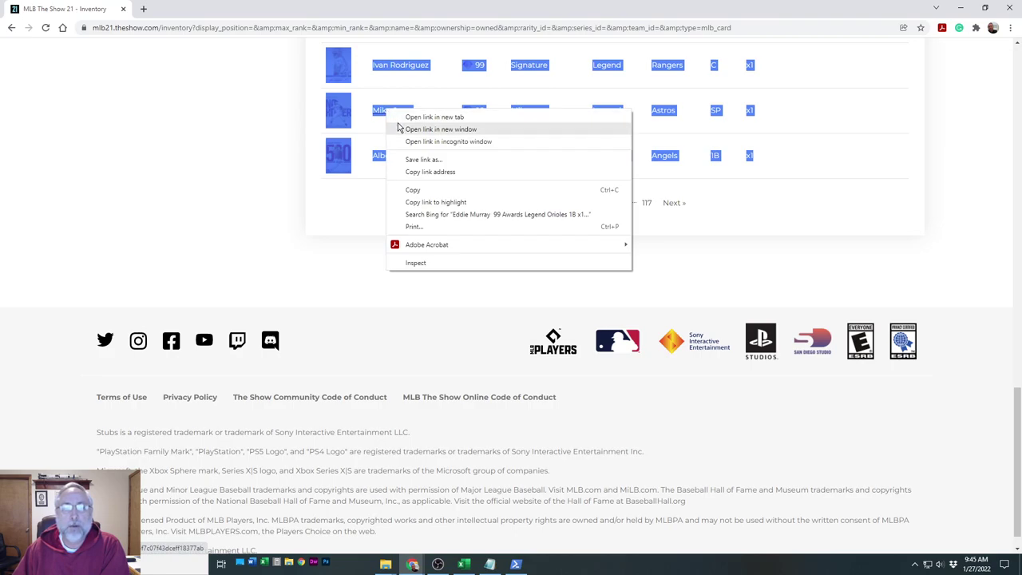
left_click(407, 190)
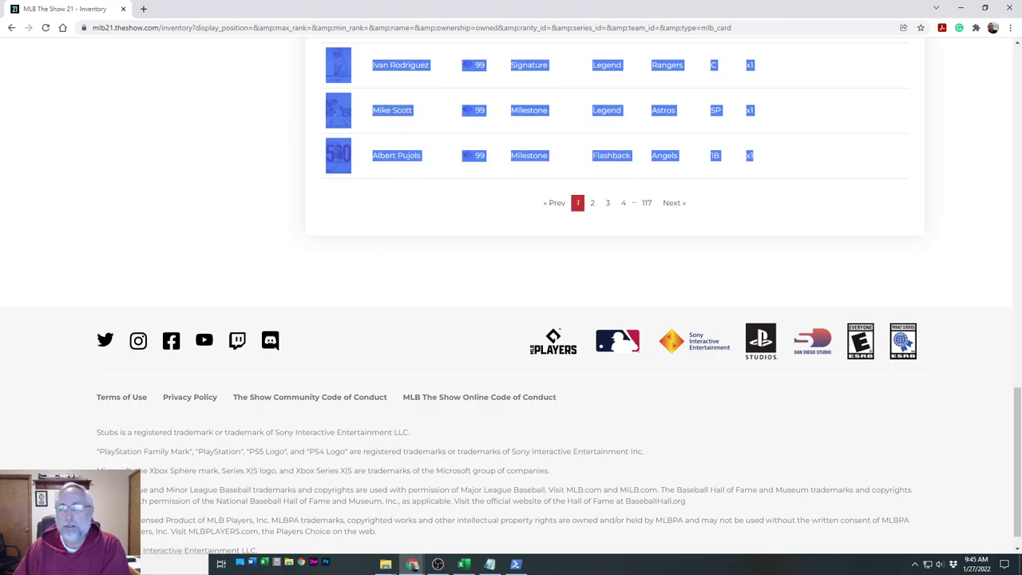
key("alt+Tab")
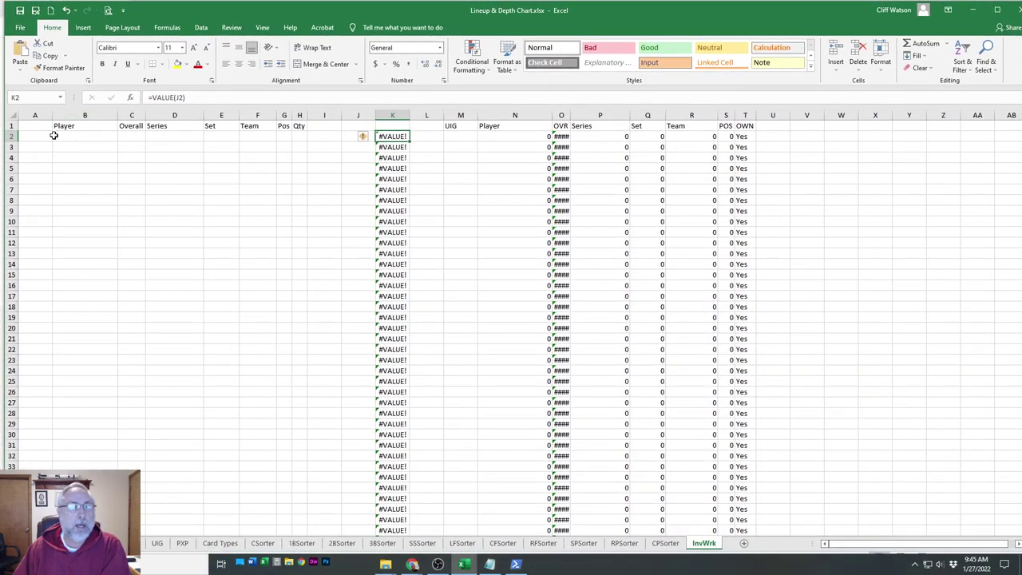
Paste the 25 owned cards at InvWrk A2 using Match Destination Formatting, then return to the browser
left_click(32, 135)
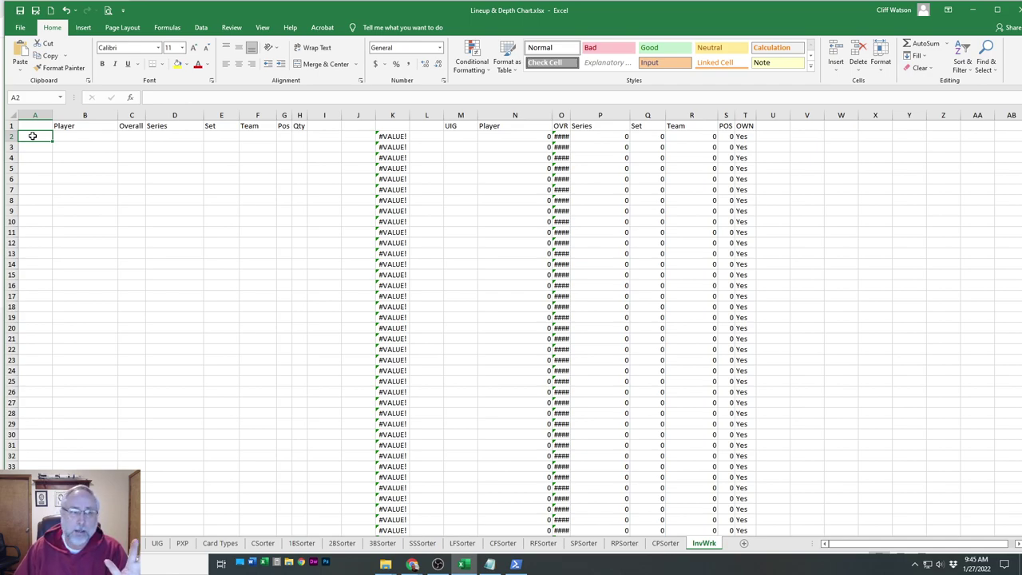
right_click(31, 136)
left_click(71, 182)
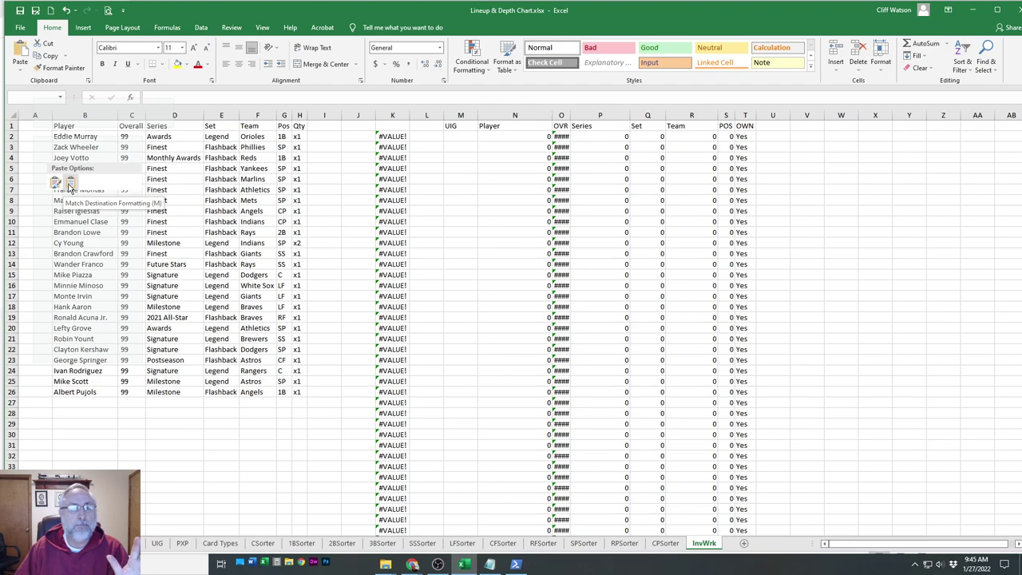
left_click(70, 184)
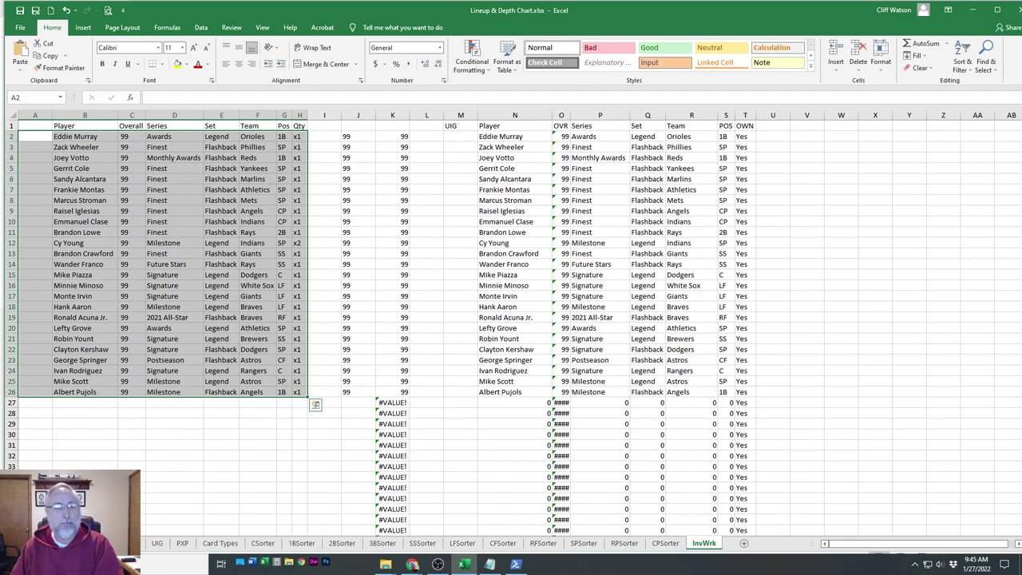
left_click(35, 405)
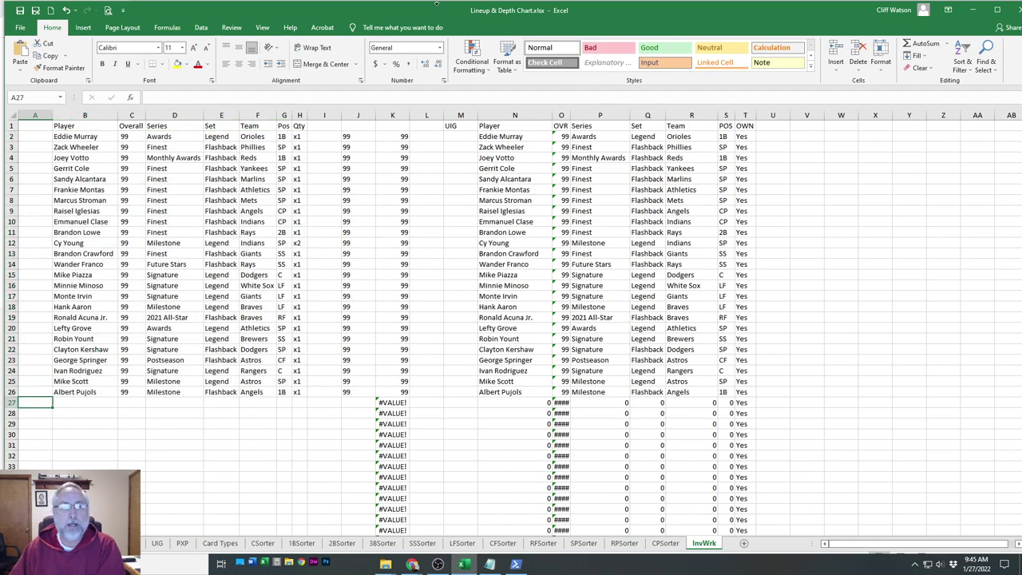
key("alt+Tab")
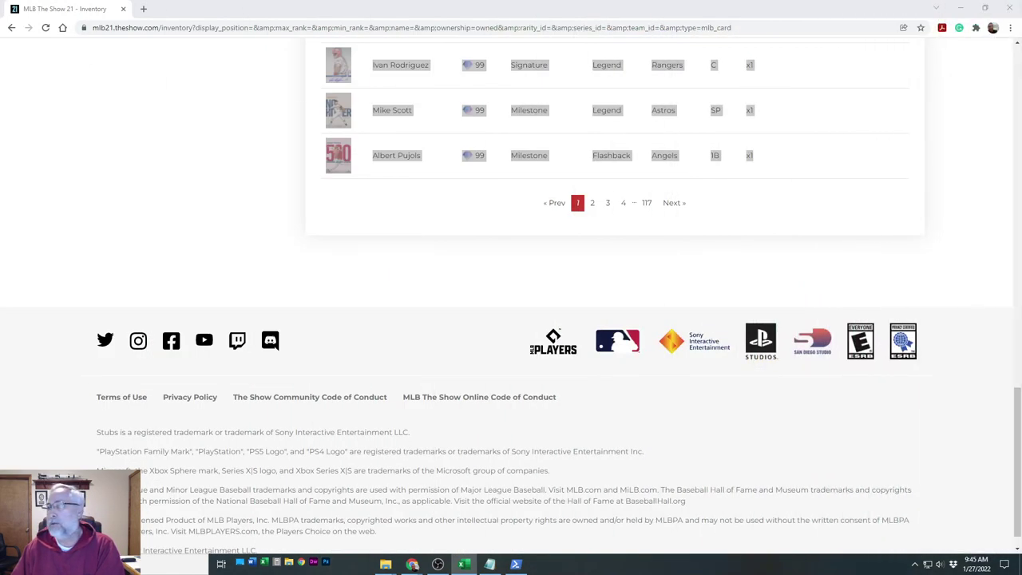
Cycle through the windows and desktop to bring the Lineup & Depth Chart workbook back up
key("alt+Tab")
key("alt+Tab")
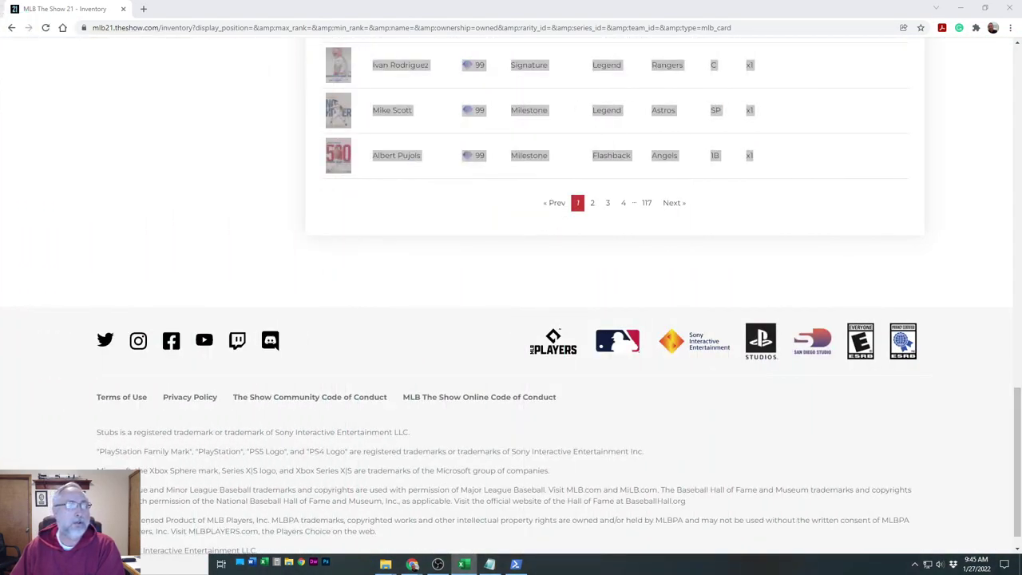
left_click(372, 8)
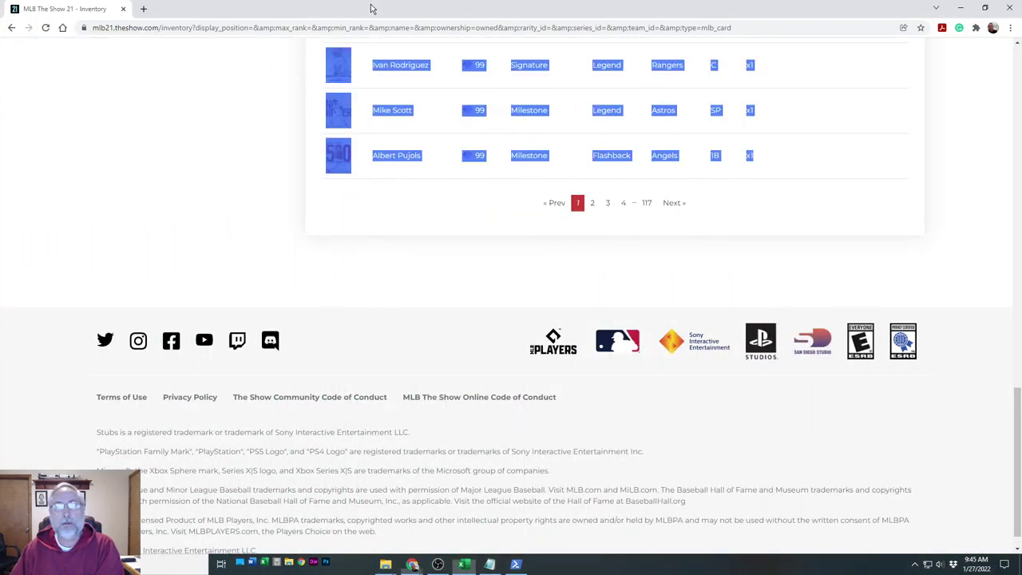
key("super+d")
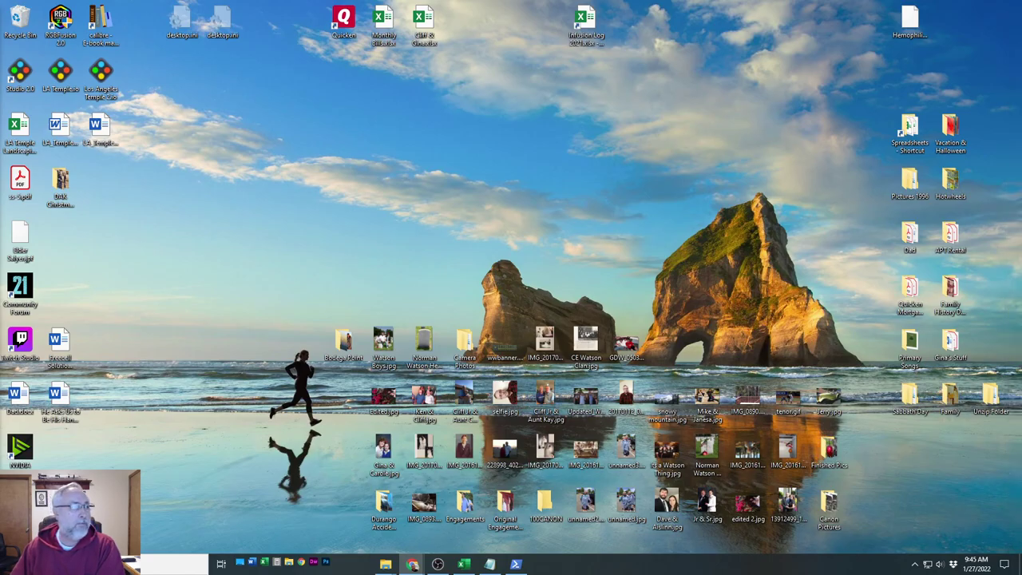
key("alt+Tab")
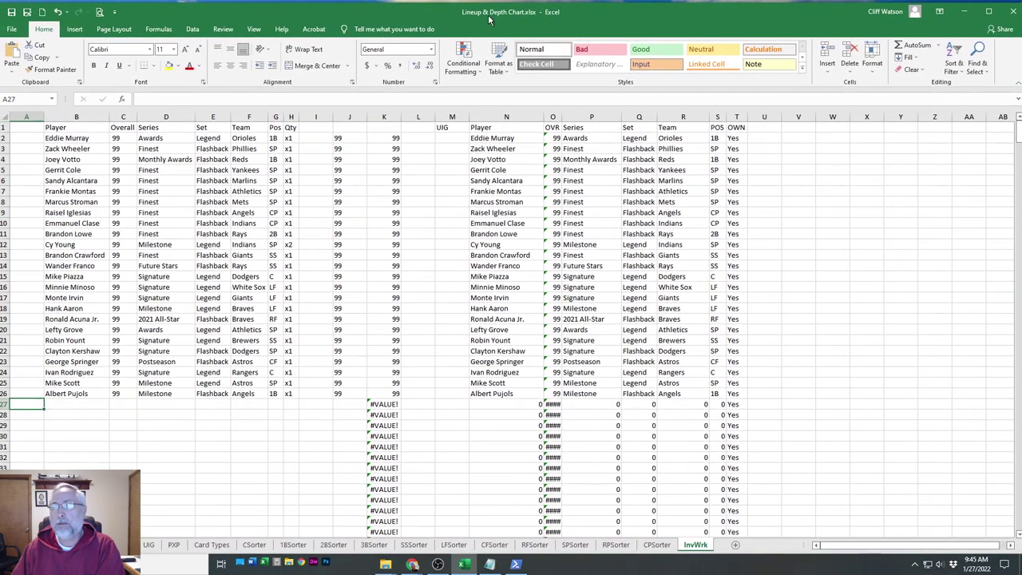
Maximize the Excel window so the InvWrk sheet and status bar fill the screen
left_click(988, 11)
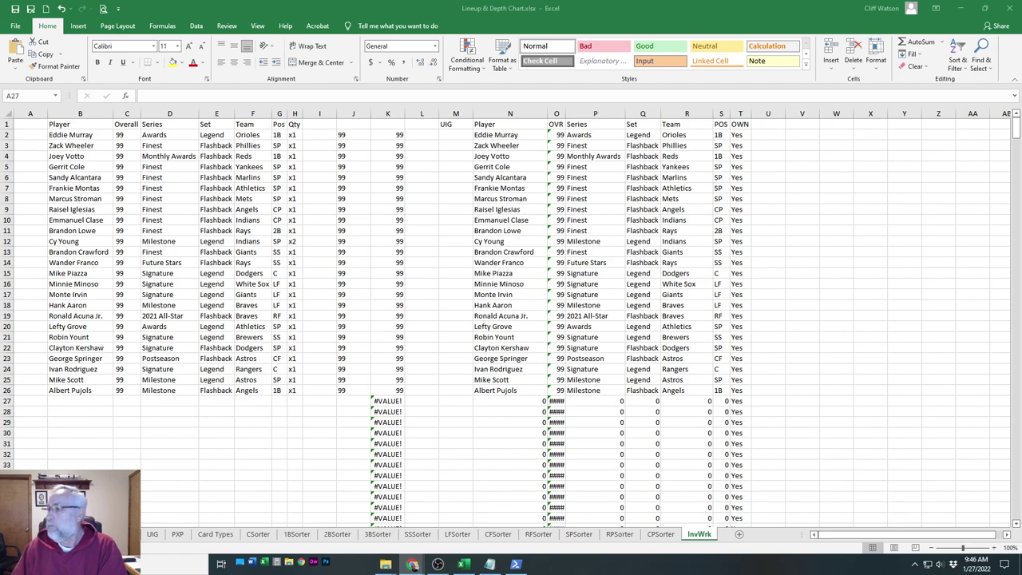
Paste the copied card rows at cell A27 with Ctrl+V
left_click(27, 402)
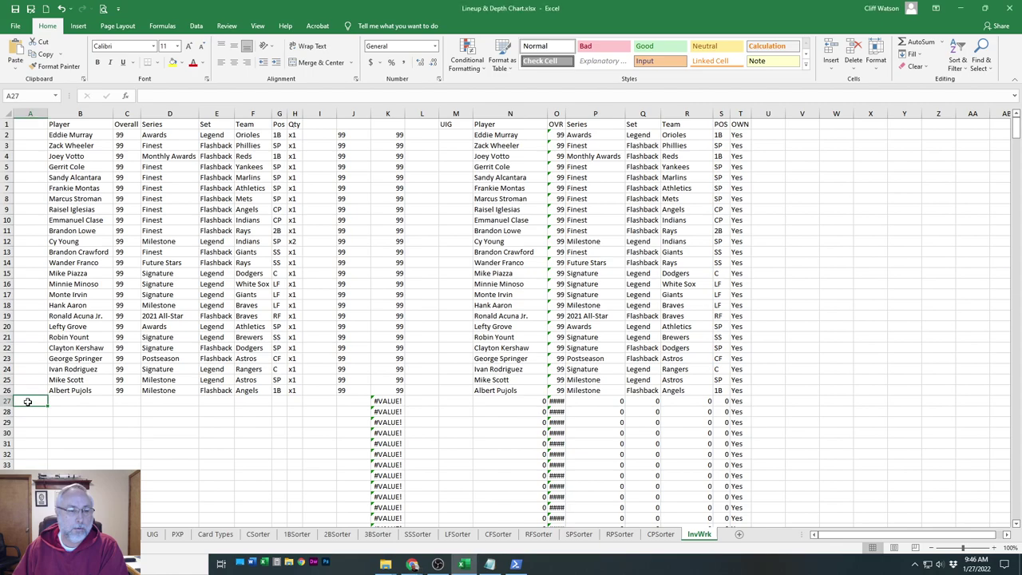
right_click(27, 402)
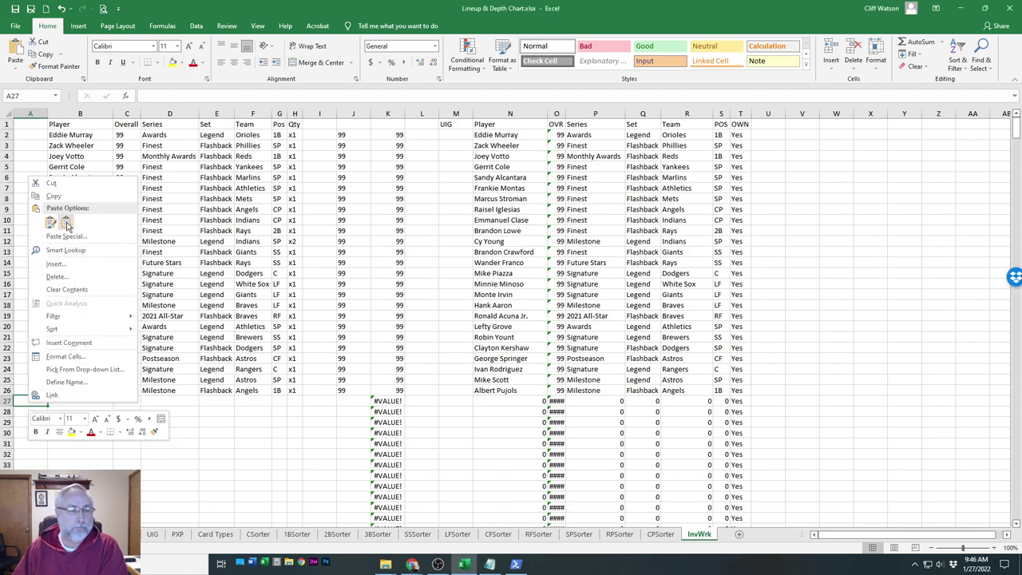
key("Escape")
key("ctrl+v")
scroll(76, 247, "down", 12)
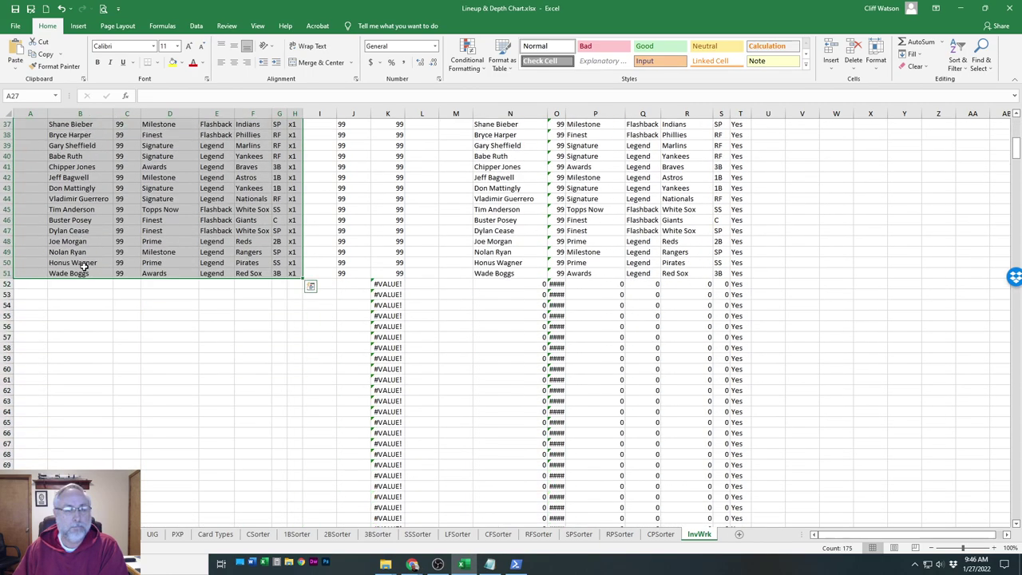
Copy the next page of cards from the website and paste it at cell A52
left_click(30, 283)
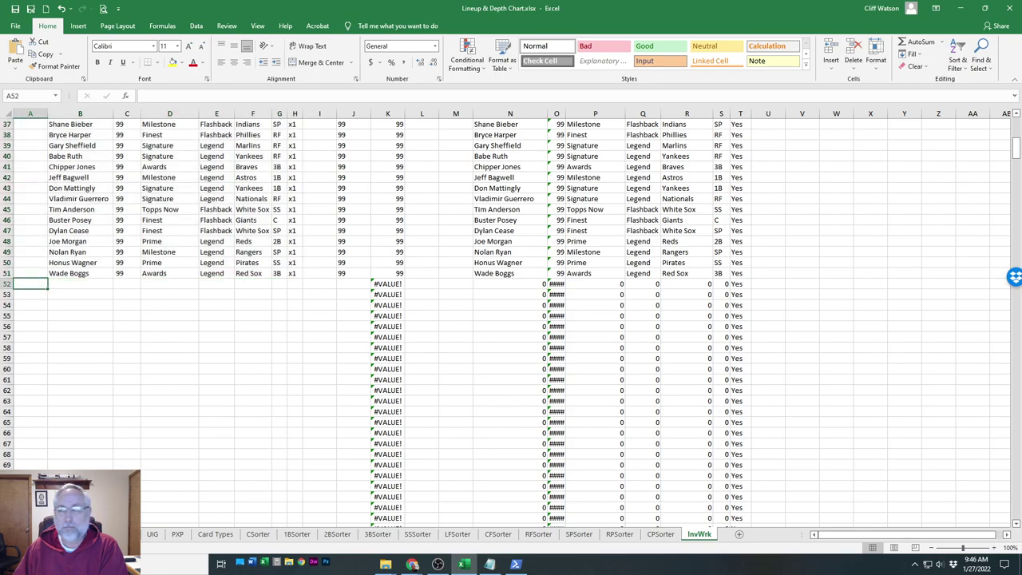
key("alt+Tab")
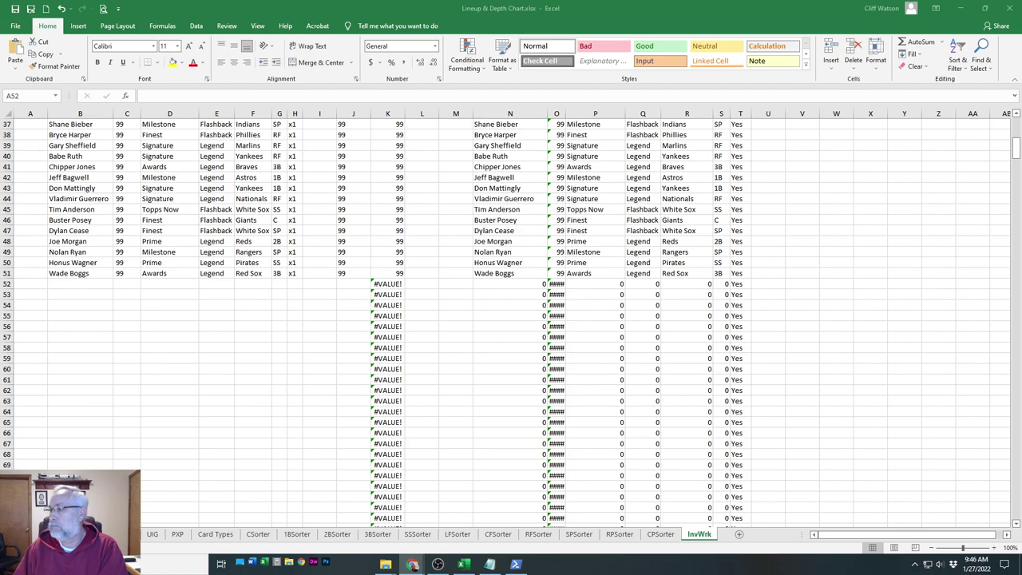
left_click(22, 283)
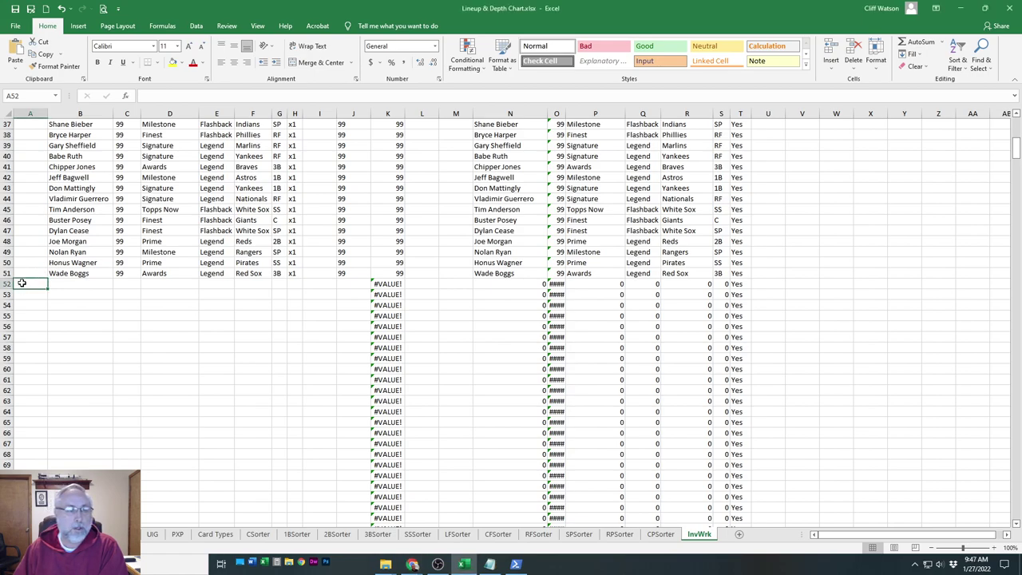
right_click(21, 283)
left_click(61, 328)
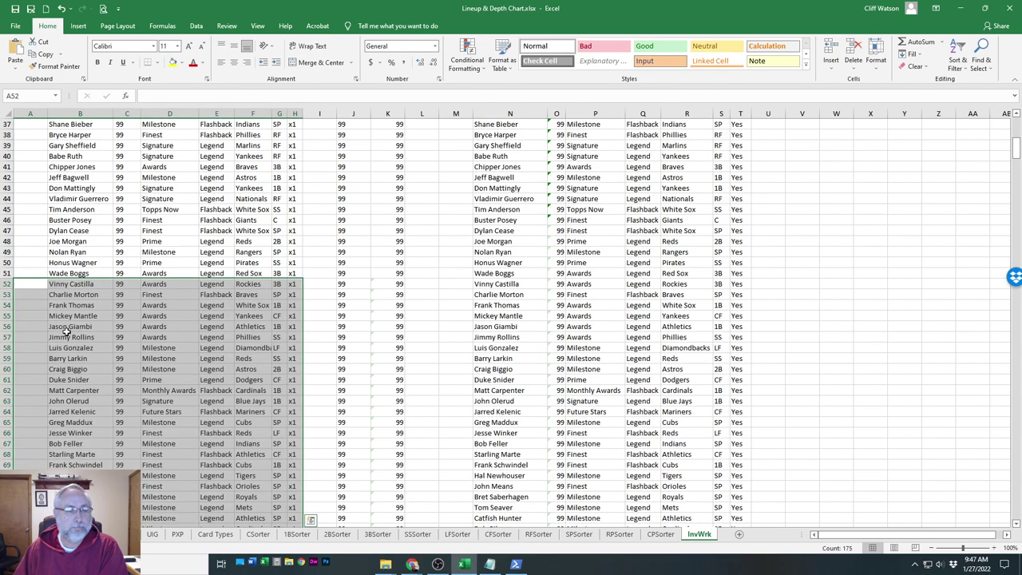
scroll(53, 116, "down", 10)
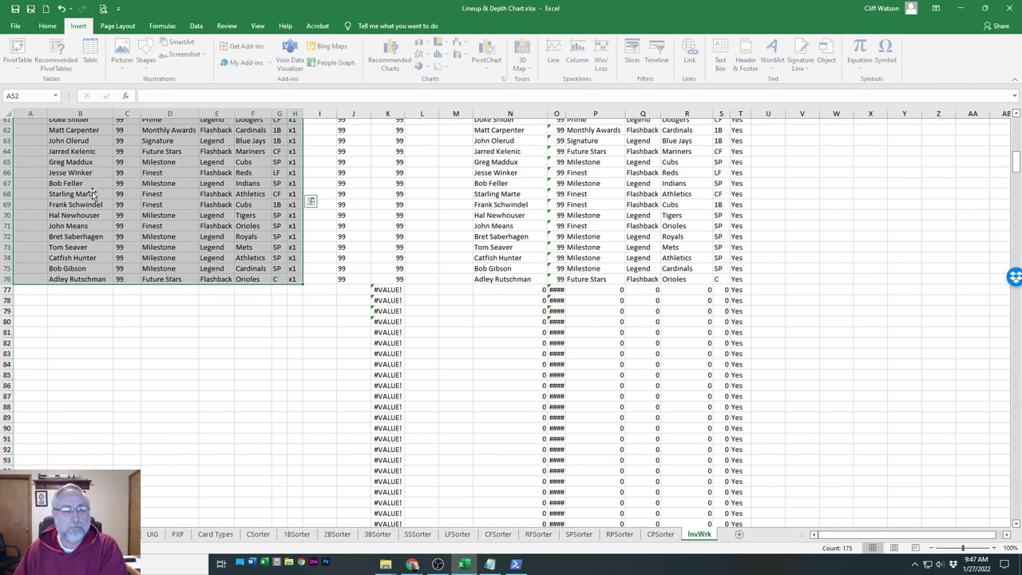
scroll(96, 198, "up", 1)
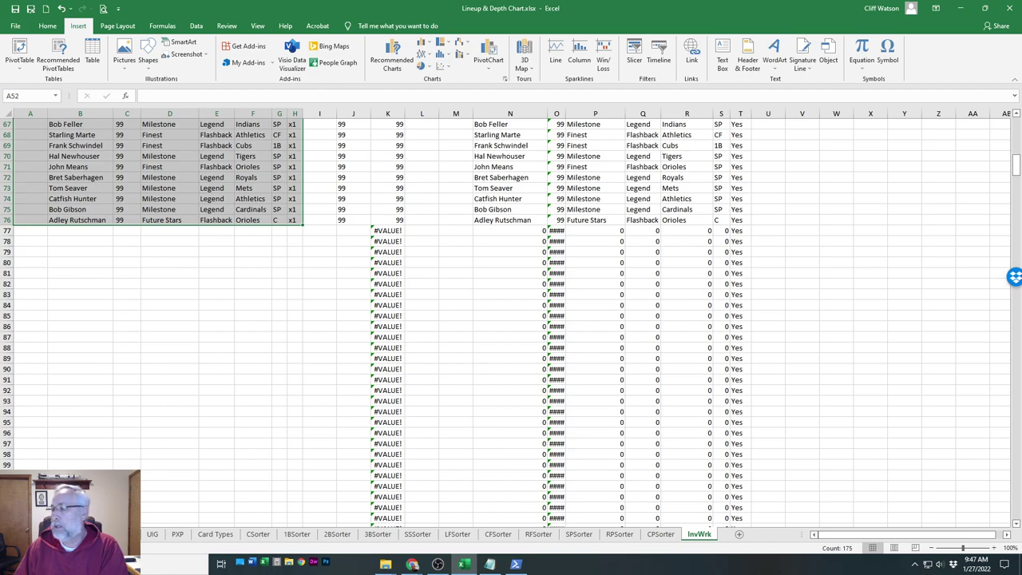
Bring over the next page of cards and paste it at cell A77
left_click(412, 565)
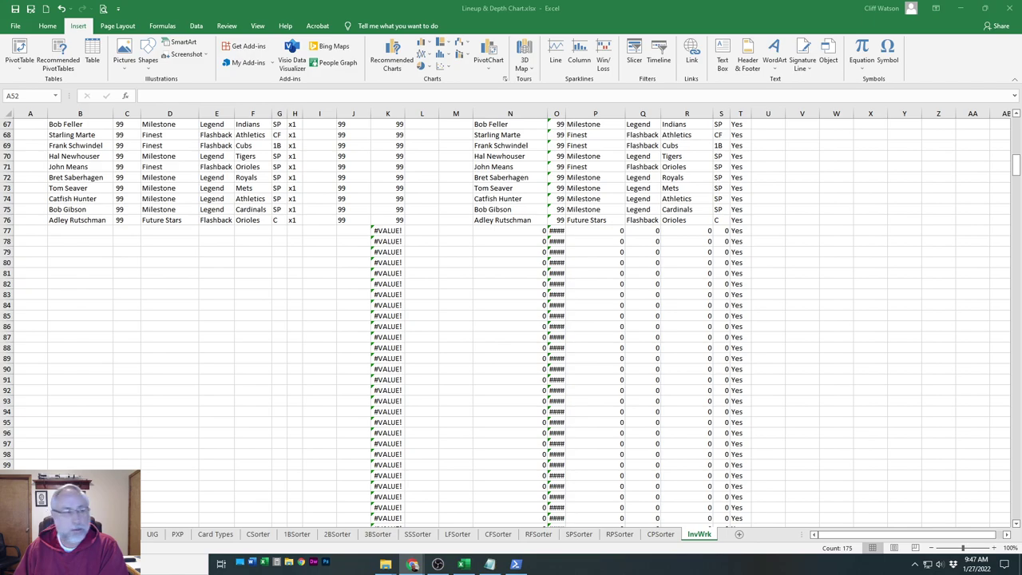
left_click_drag(294, 124, 17, 225)
left_click(17, 230)
right_click(28, 230)
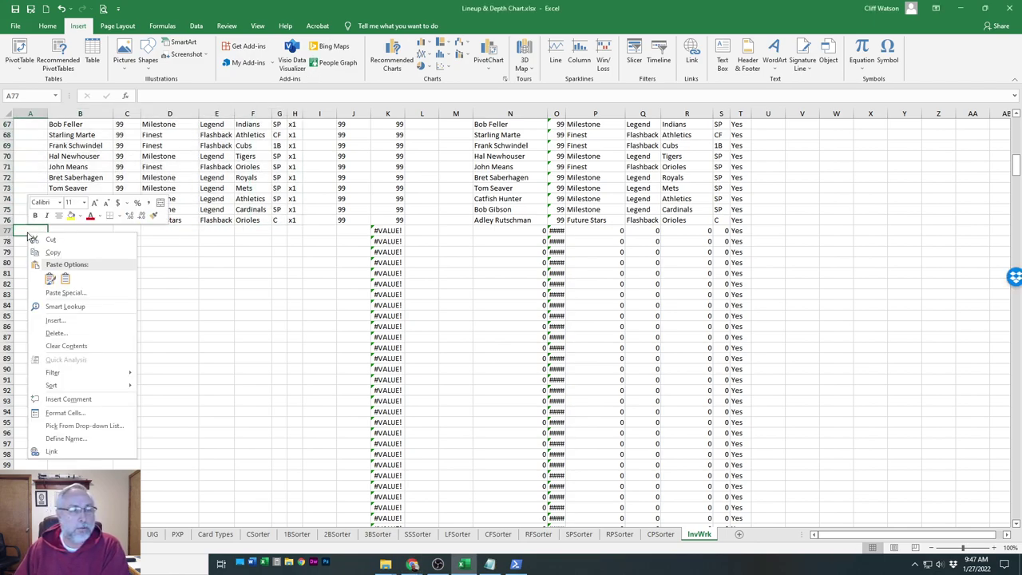
left_click(65, 281)
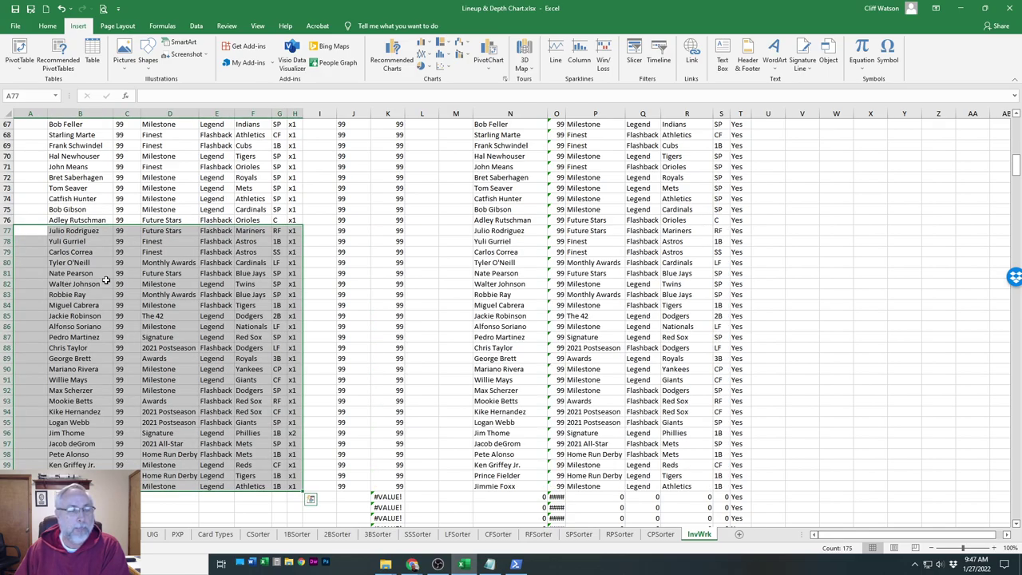
scroll(106, 285, "down", 4)
scroll(107, 285, "down", 5)
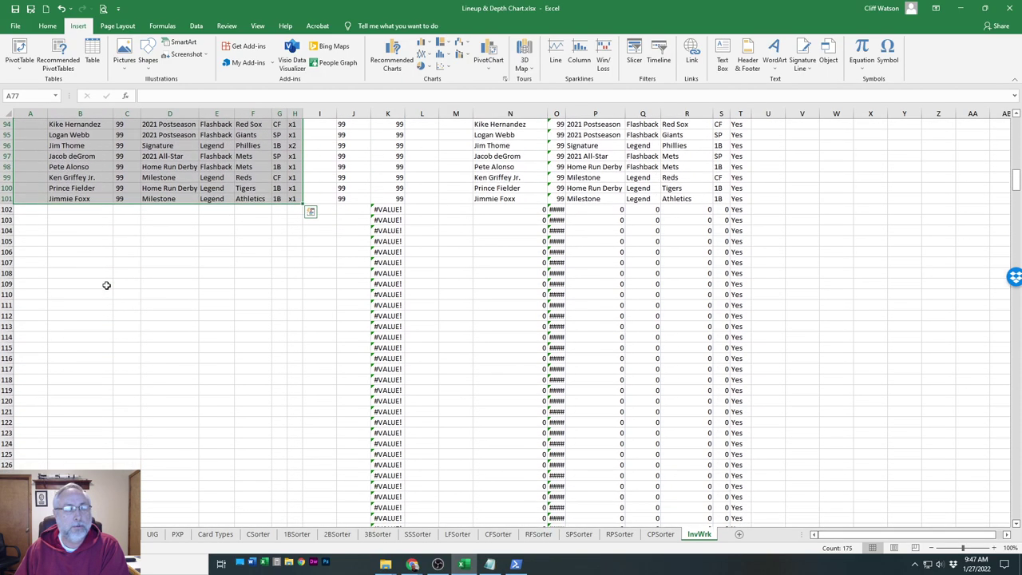
Paste the next copied card block at cell A102 with Ctrl+V
key("Escape")
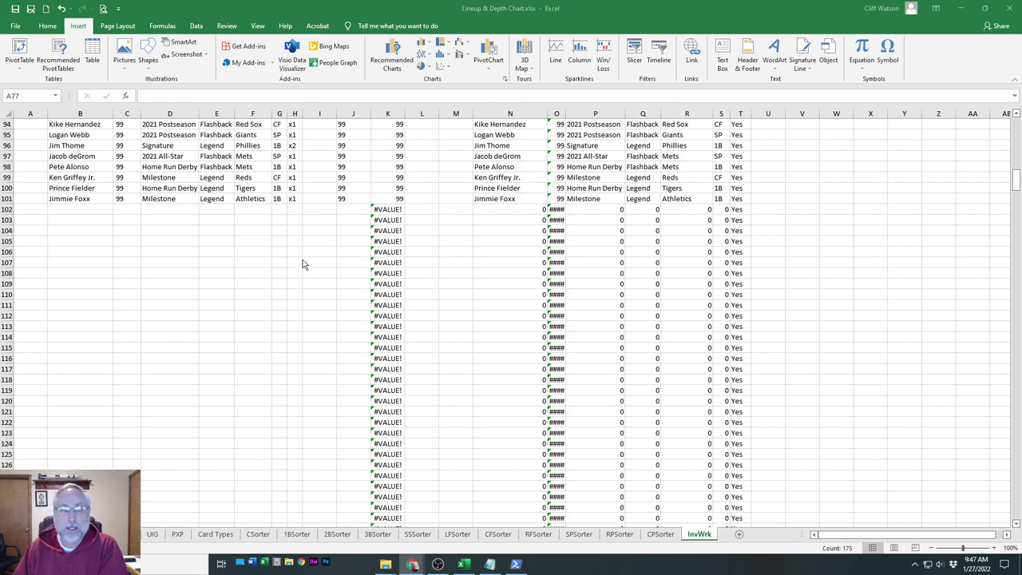
left_click(31, 212)
right_click(31, 212)
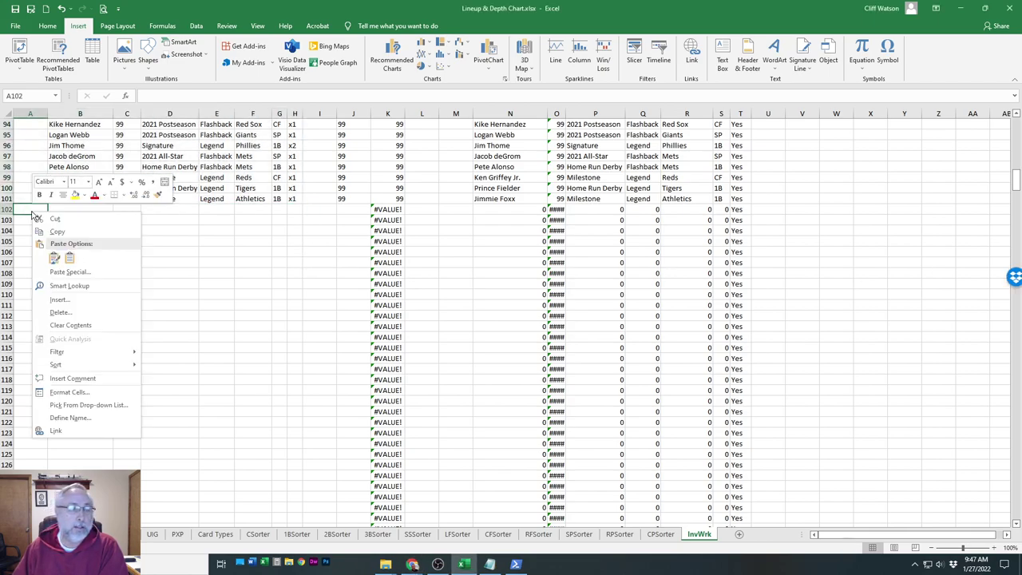
key("Escape")
key("ctrl+v")
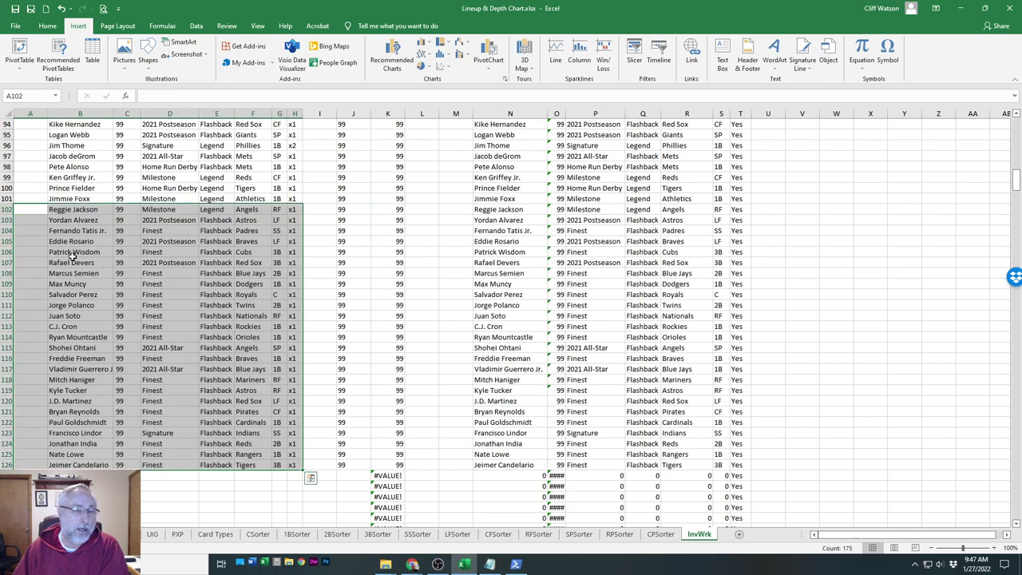
scroll(72, 260, "down", 5)
scroll(76, 262, "down", 2)
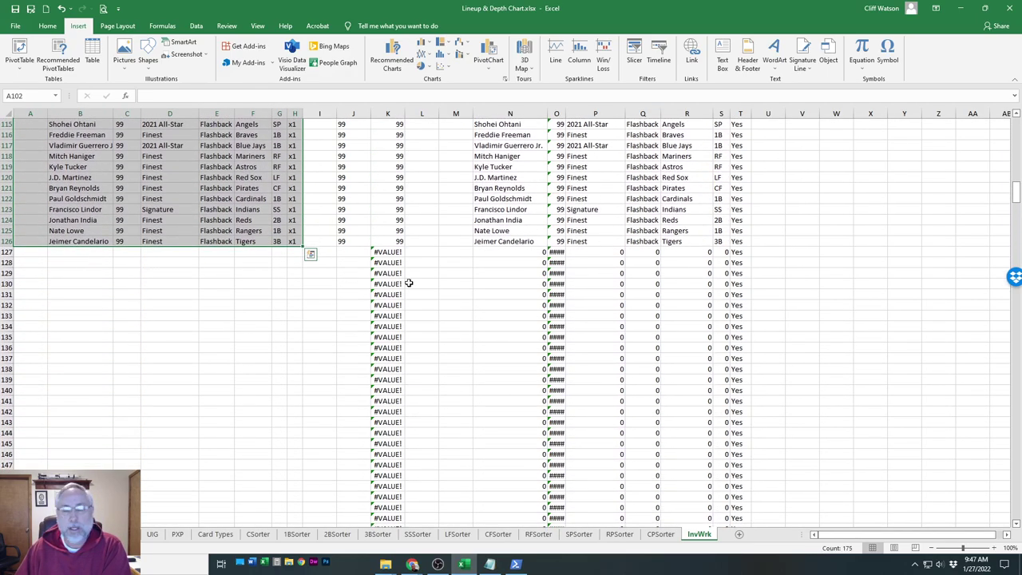
Paste the next block at A127, filling owned cards down through row 151
left_click(412, 564)
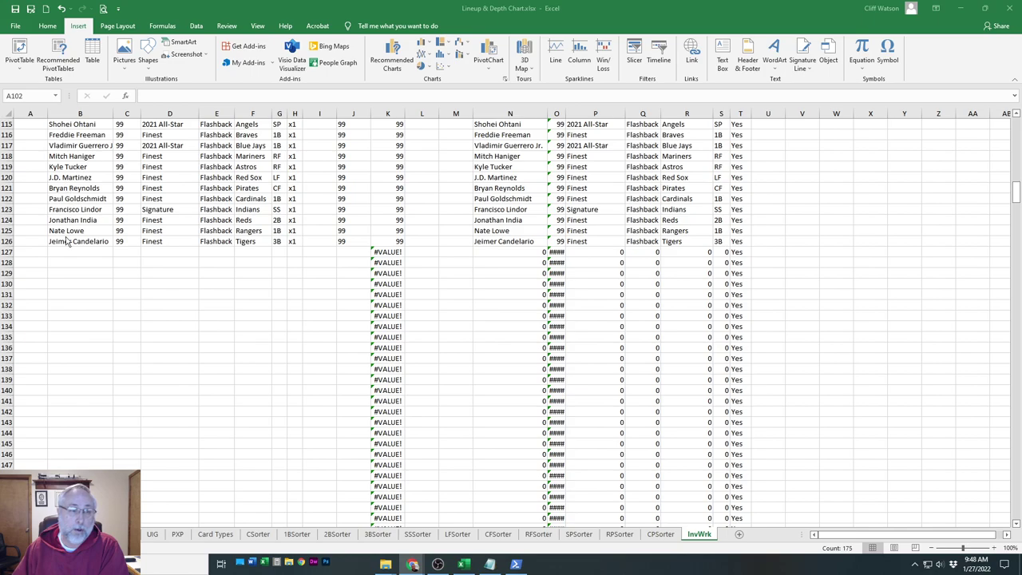
key("ctrl+a")
left_click(33, 251)
right_click(34, 251)
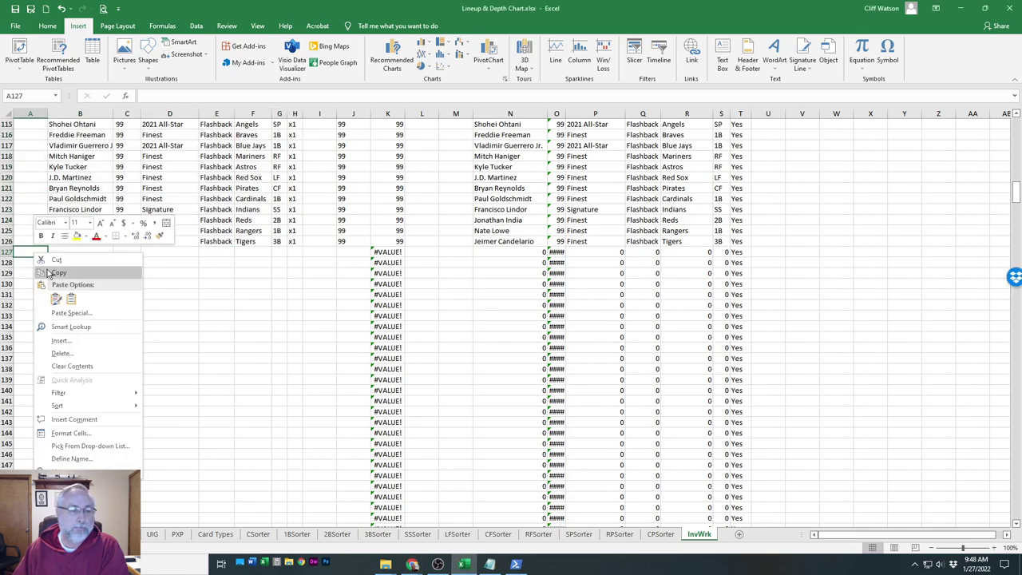
left_click(73, 300)
key("ctrl+v")
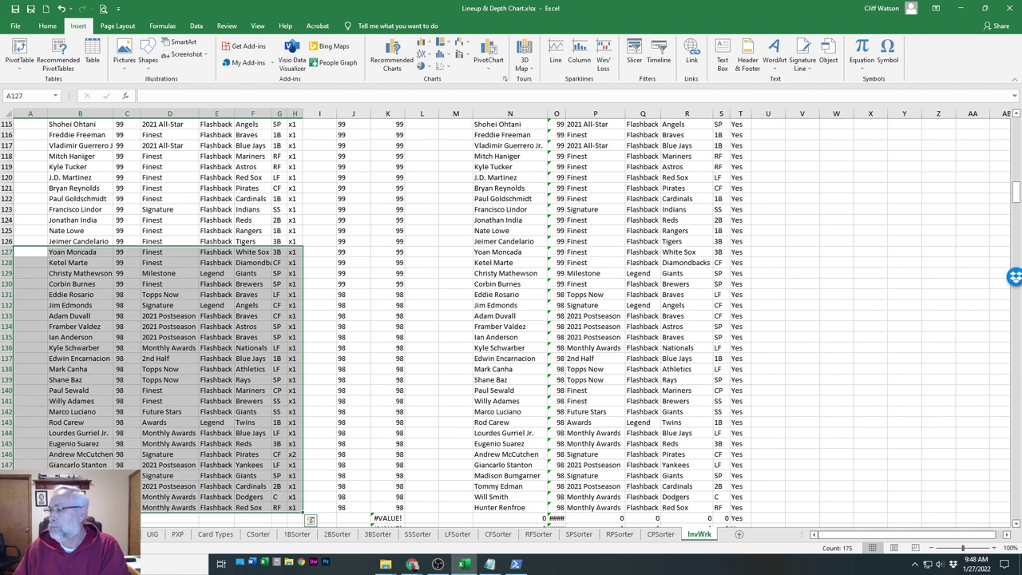
left_click(412, 564)
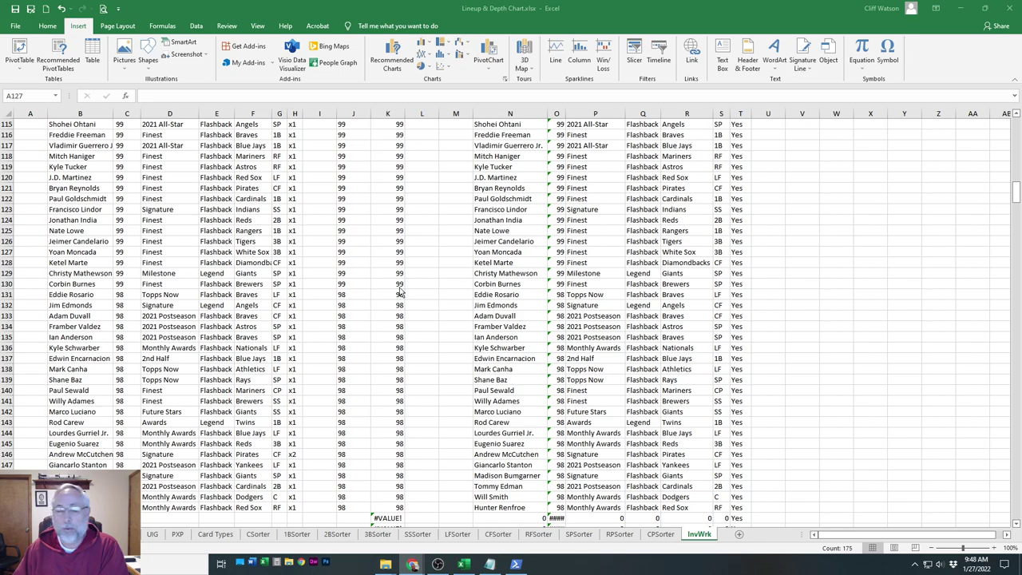
scroll(332, 379, "down", 6)
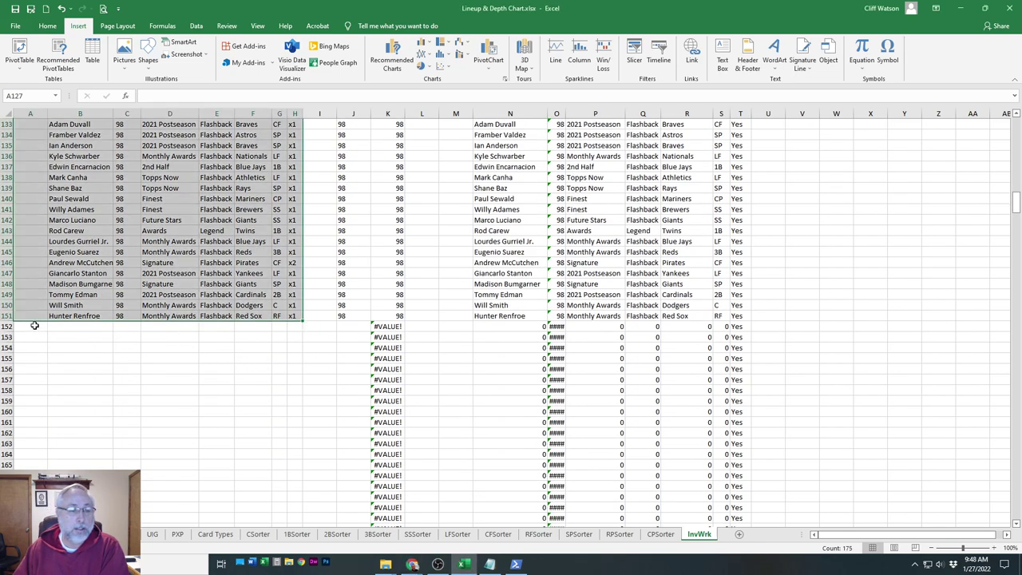
Paste two more copied card blocks at A152 and A177, filling rows through 201
left_click(35, 328)
right_click(35, 327)
left_click(71, 374)
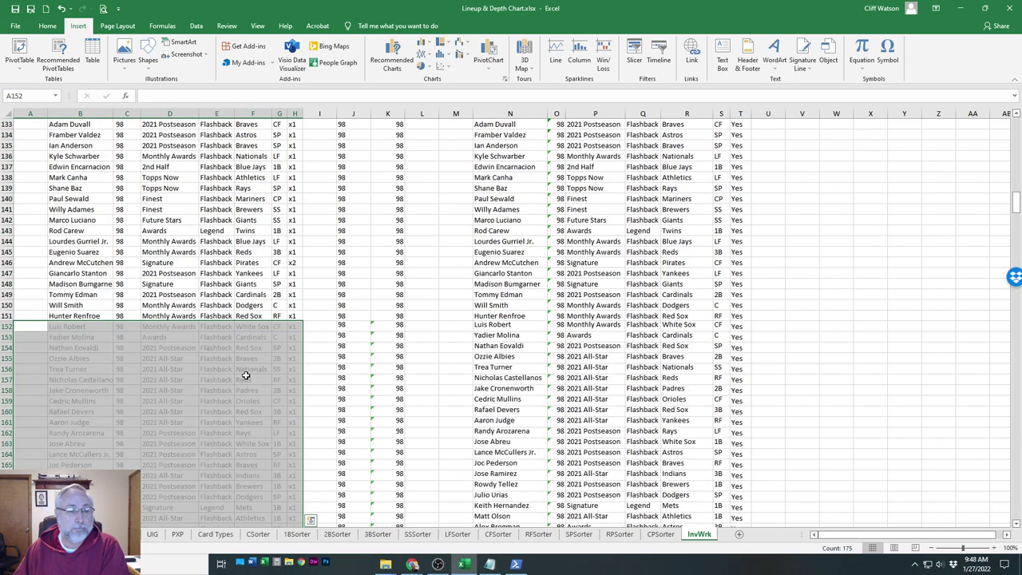
scroll(410, 360, "down", 3)
scroll(409, 360, "down", 8)
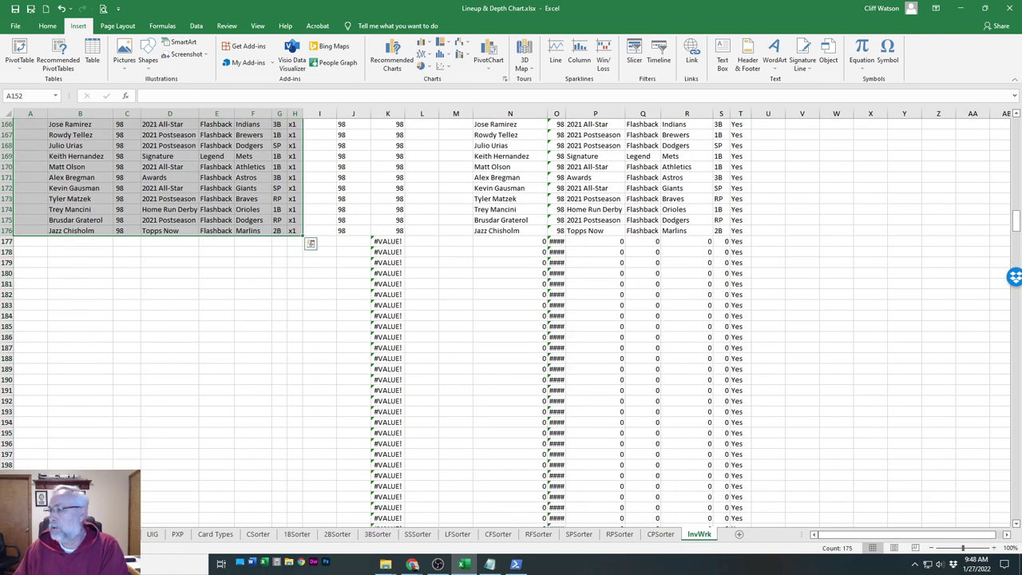
key("alt+Tab")
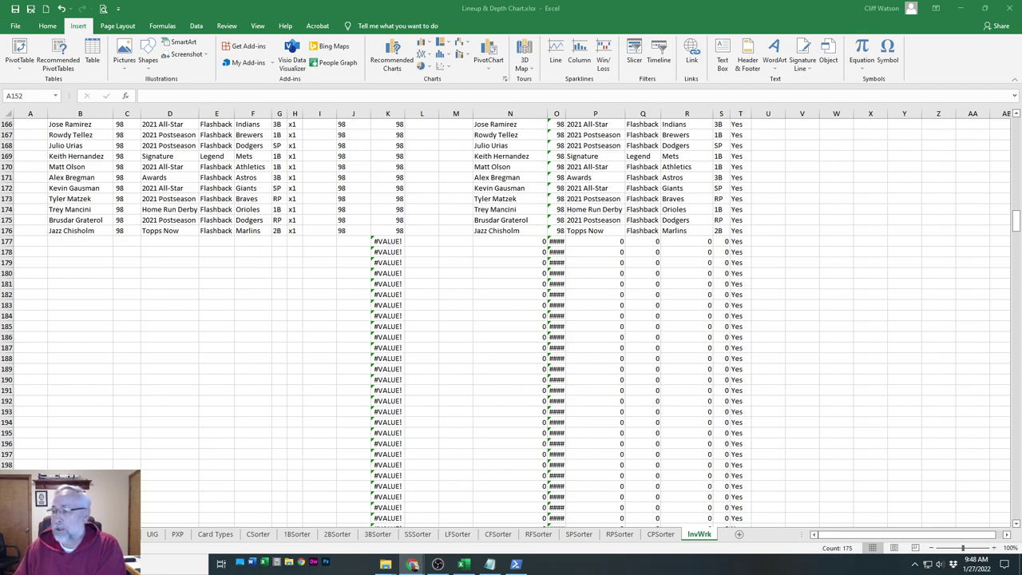
left_click(25, 241)
right_click(25, 241)
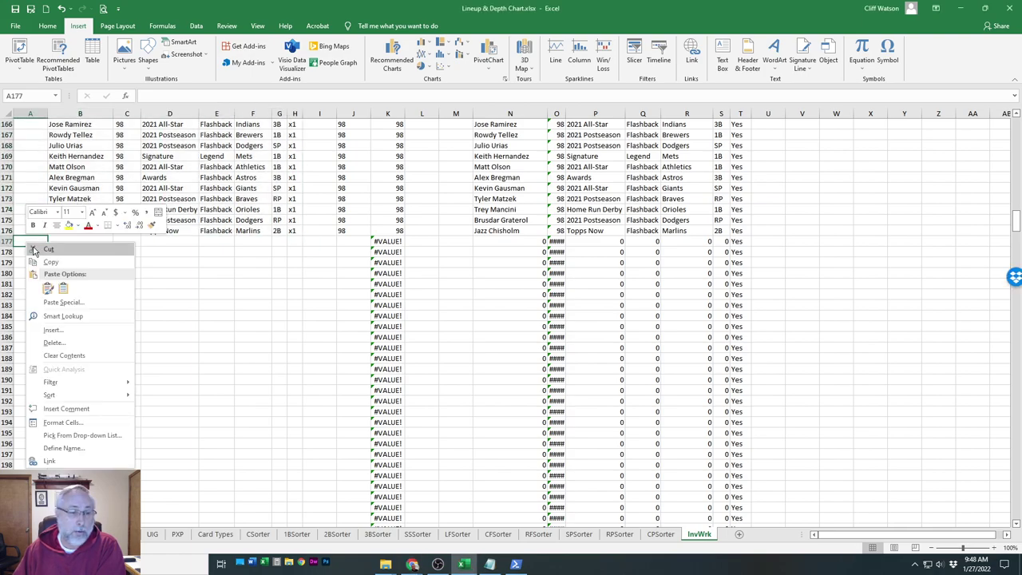
left_click(60, 289)
scroll(275, 318, "down", 8)
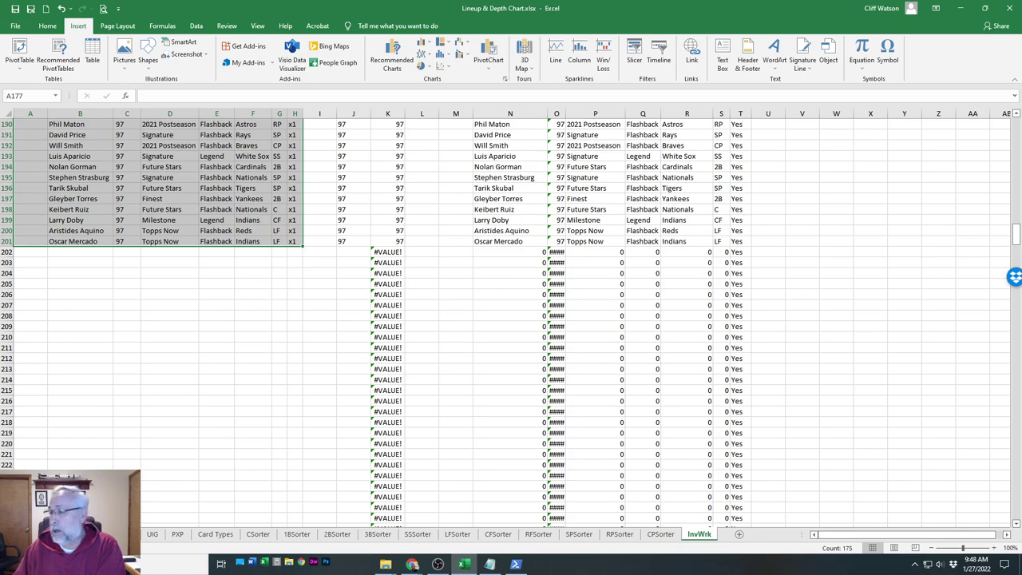
left_click(412, 564)
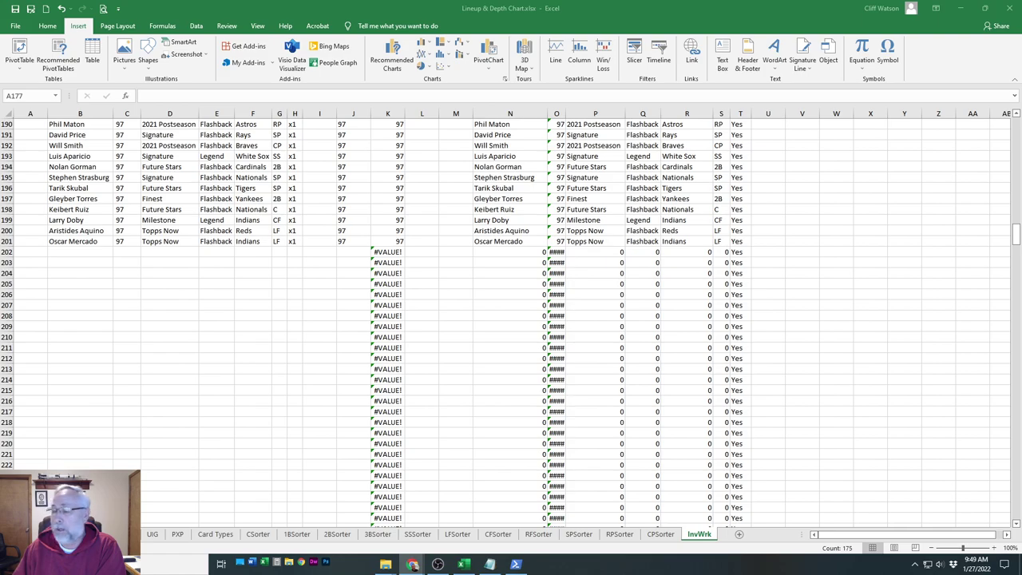
Paste Values the next two 25-card batches at A202 and A227, reaching row 251
left_click(32, 251)
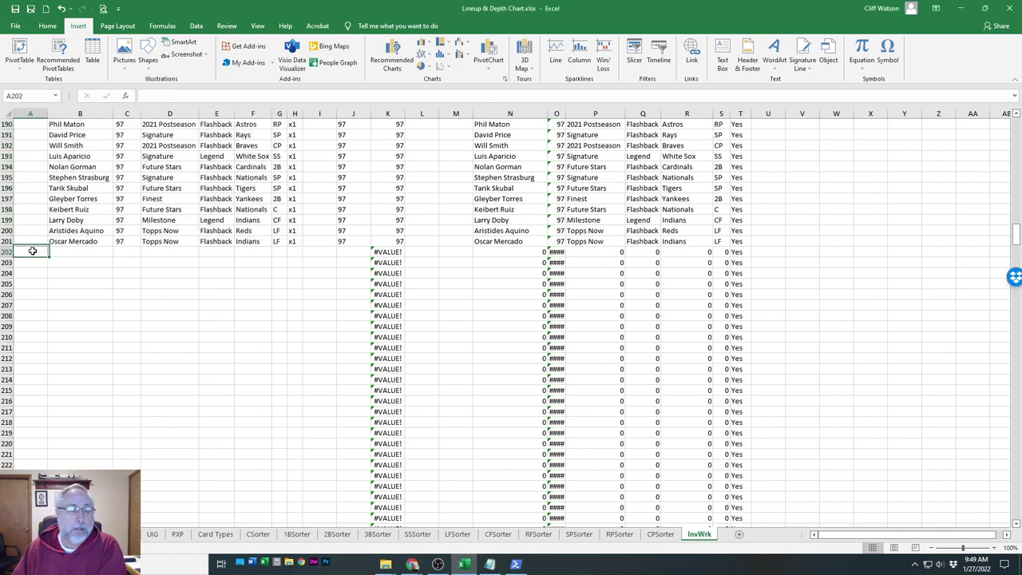
right_click(32, 251)
left_click(67, 293)
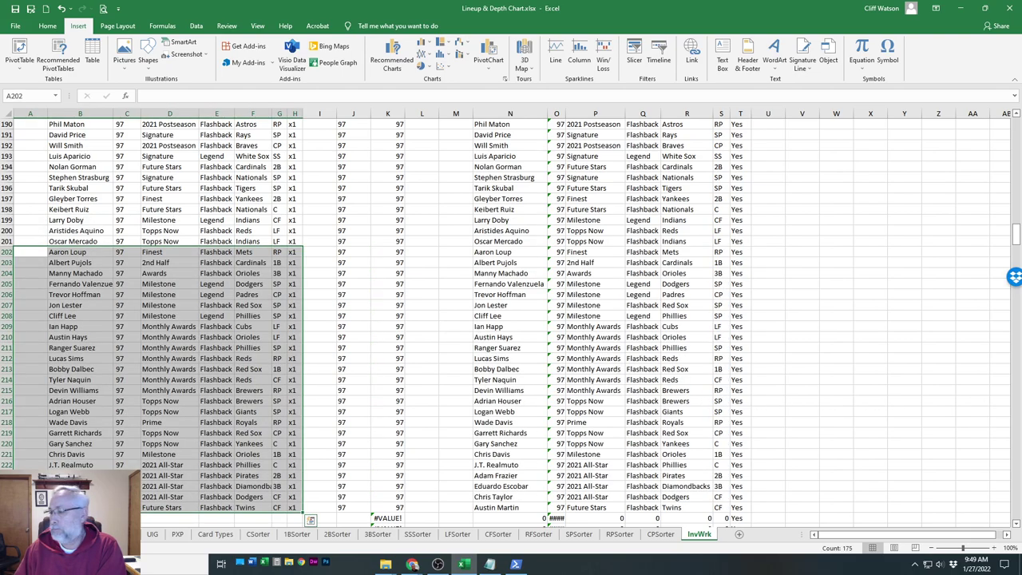
left_click(412, 564)
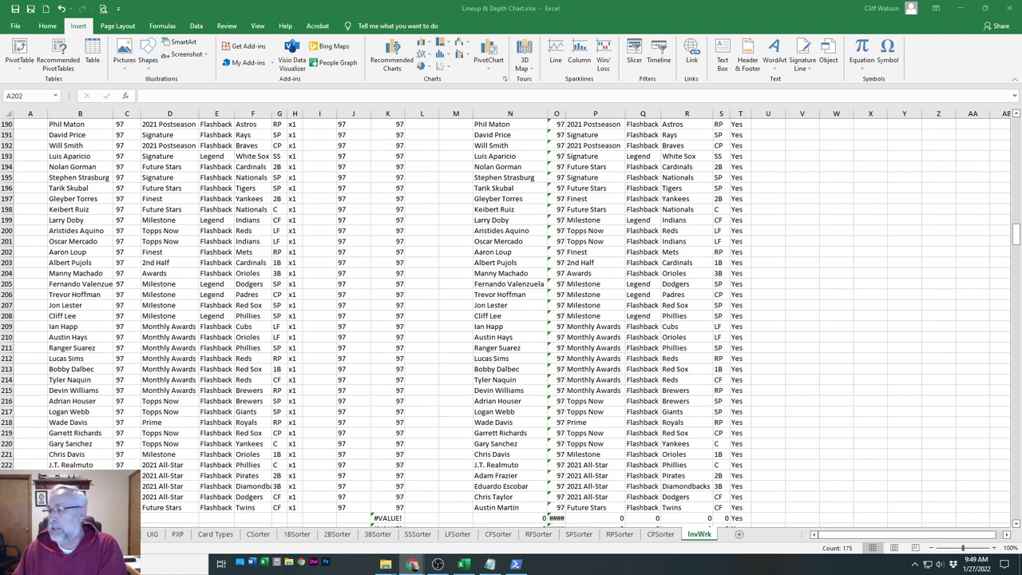
scroll(40, 295, "down", 6)
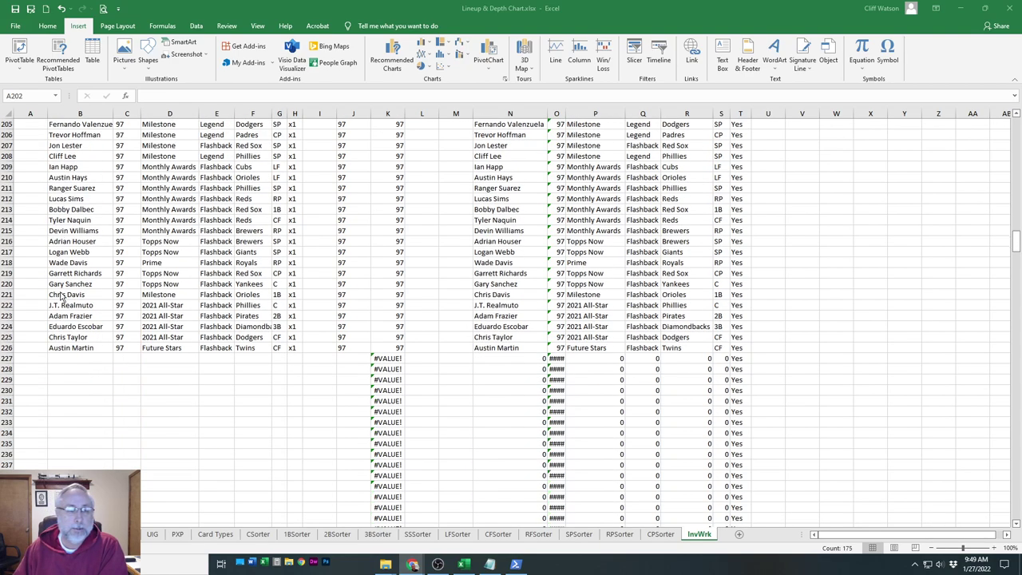
left_click(32, 327)
right_click(32, 327)
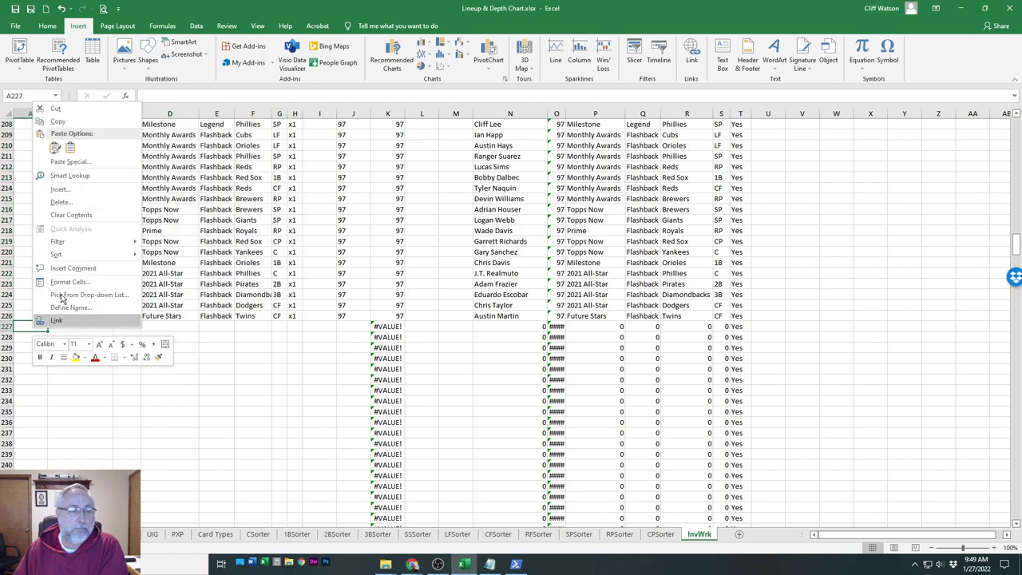
left_click(70, 150)
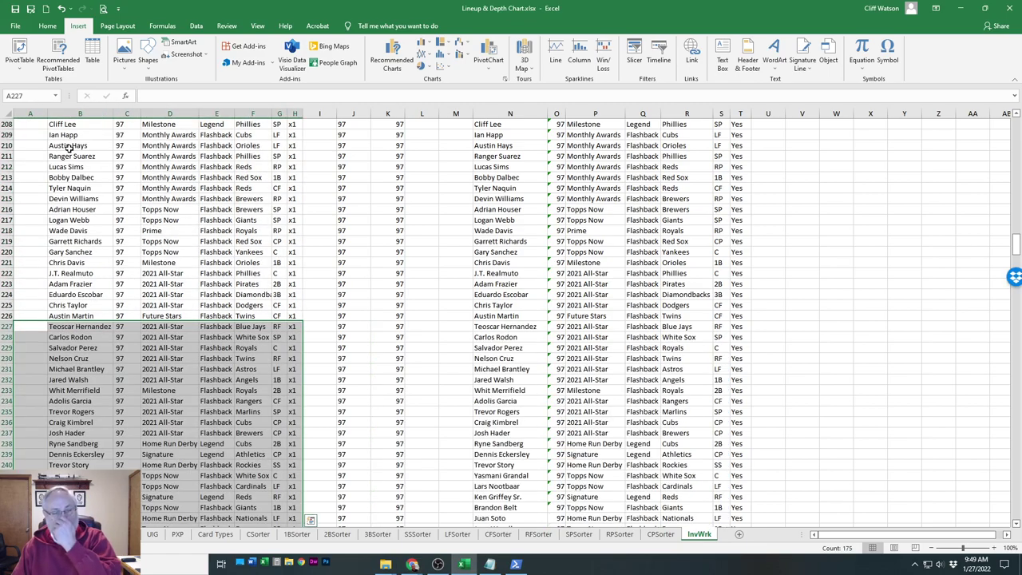
scroll(122, 173, "down", 12)
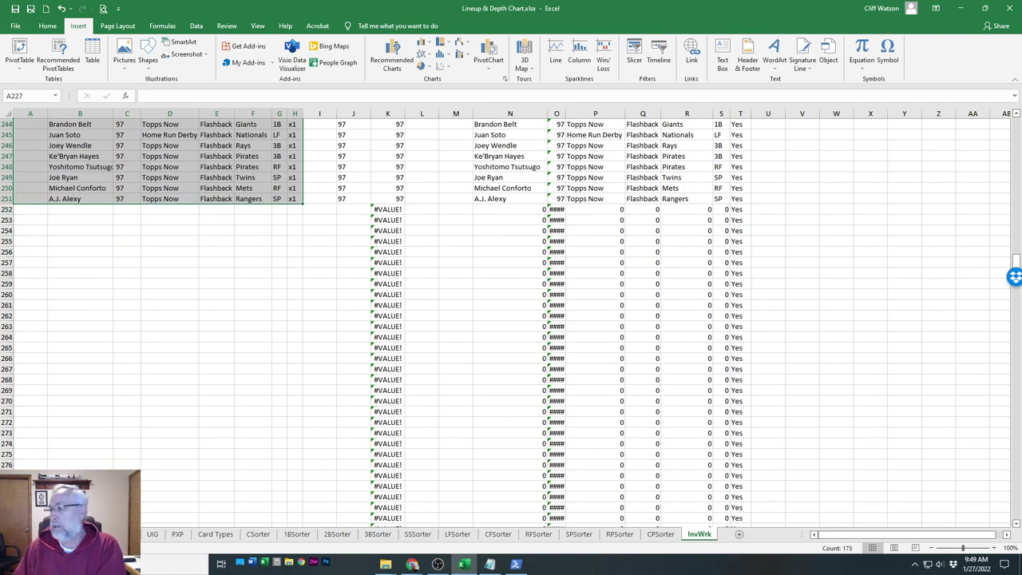
left_click(412, 564)
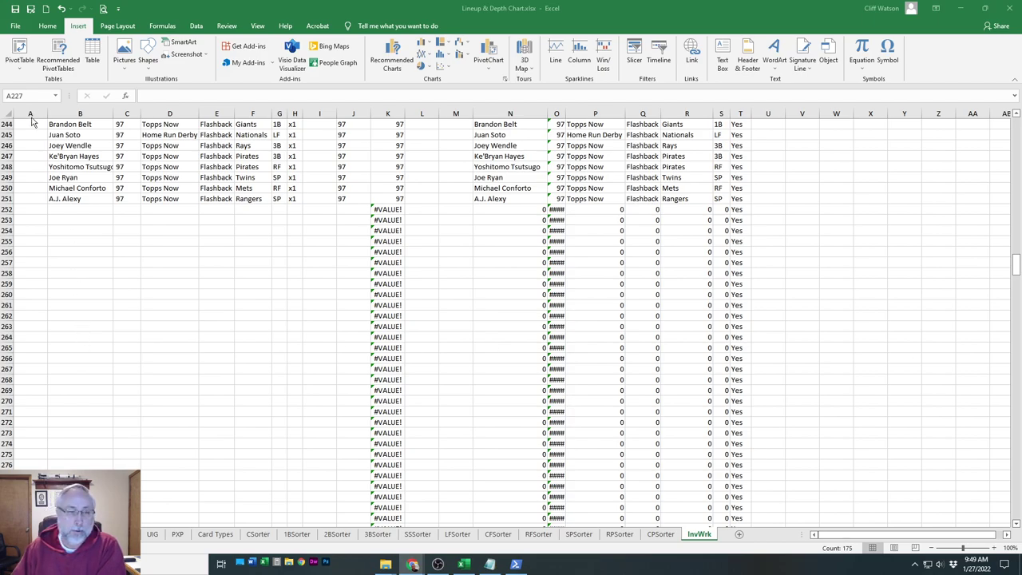
Paste the copied card rows as values starting at cell A252 of InvWrk
key("alt+Tab")
scroll(32, 209, "up", 6)
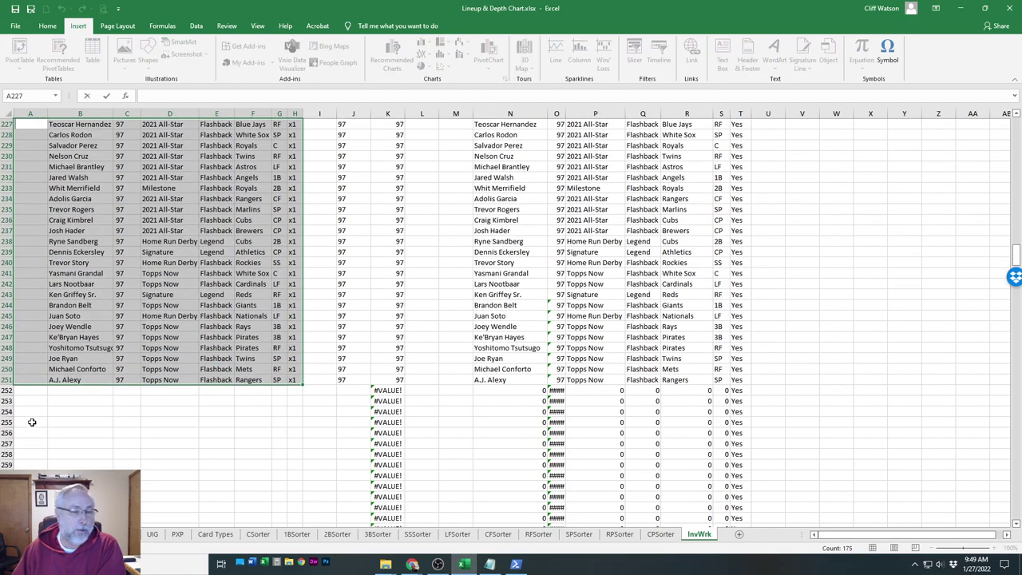
right_click(36, 391)
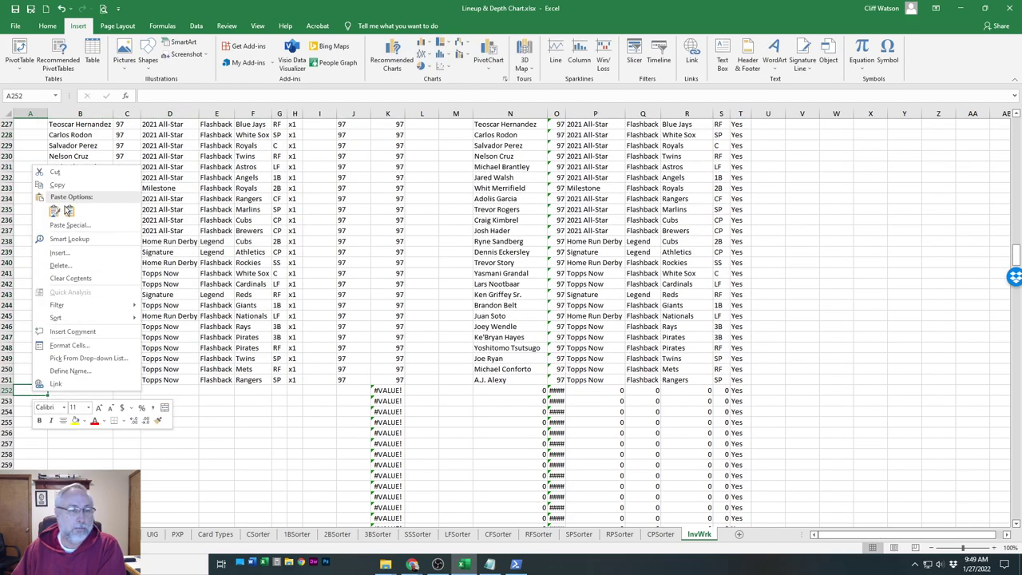
left_click(69, 211)
scroll(335, 303, "down", 12)
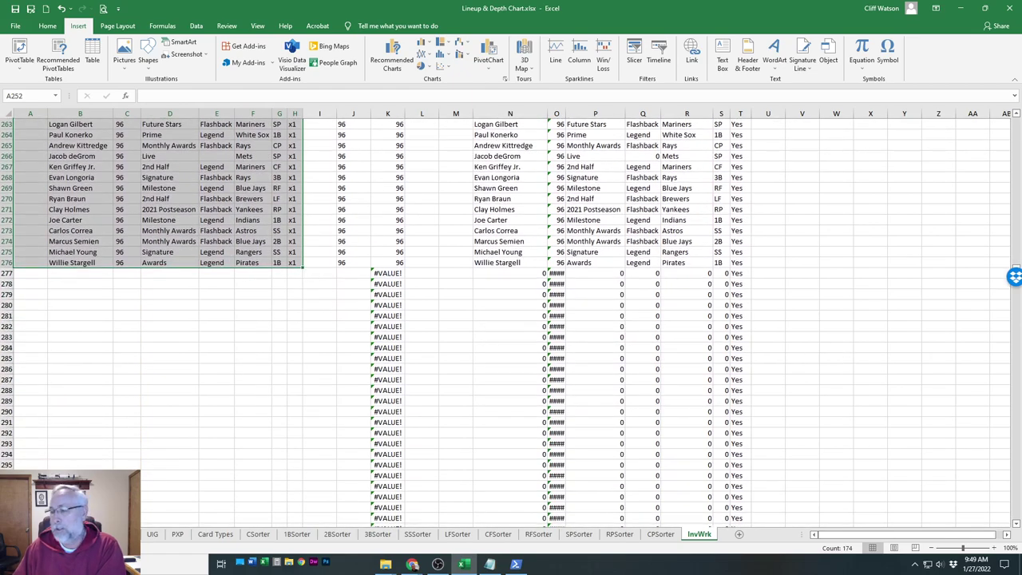
left_click(412, 564)
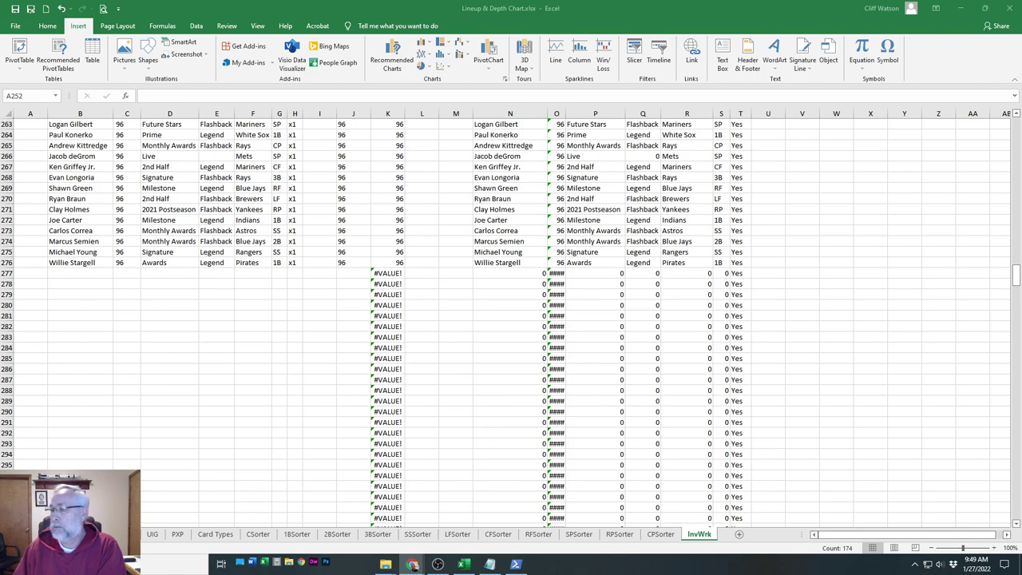
Paste the next batch of card rows as values starting at A277
key("alt+Tab")
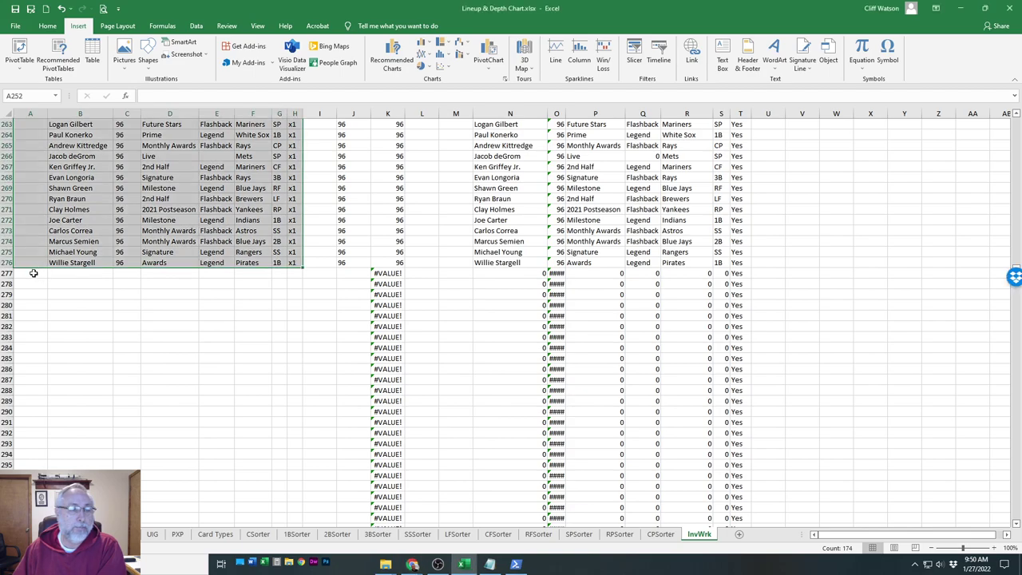
right_click(33, 273)
left_click(75, 320)
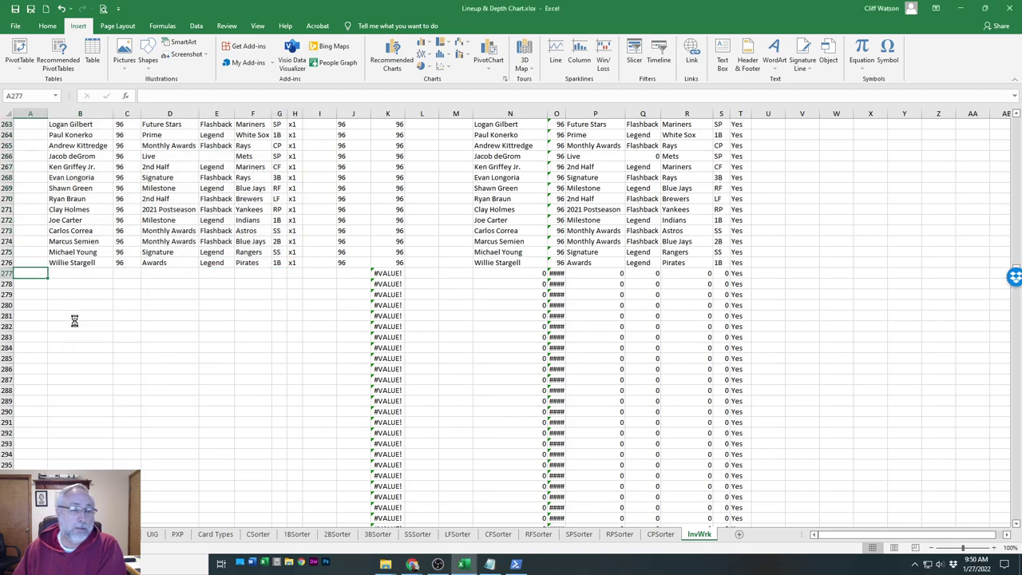
scroll(113, 288, "down", 7)
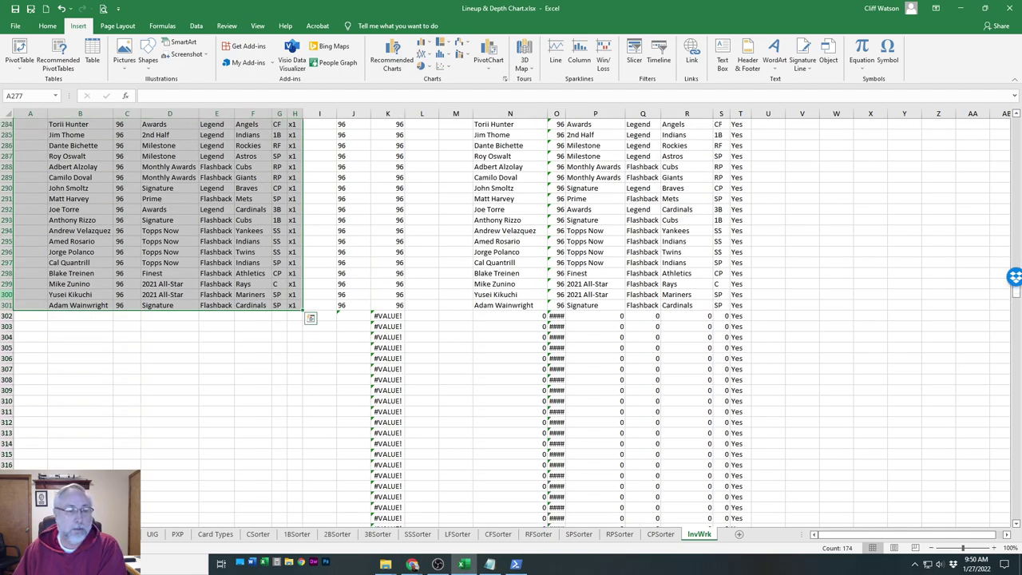
left_click(45, 317)
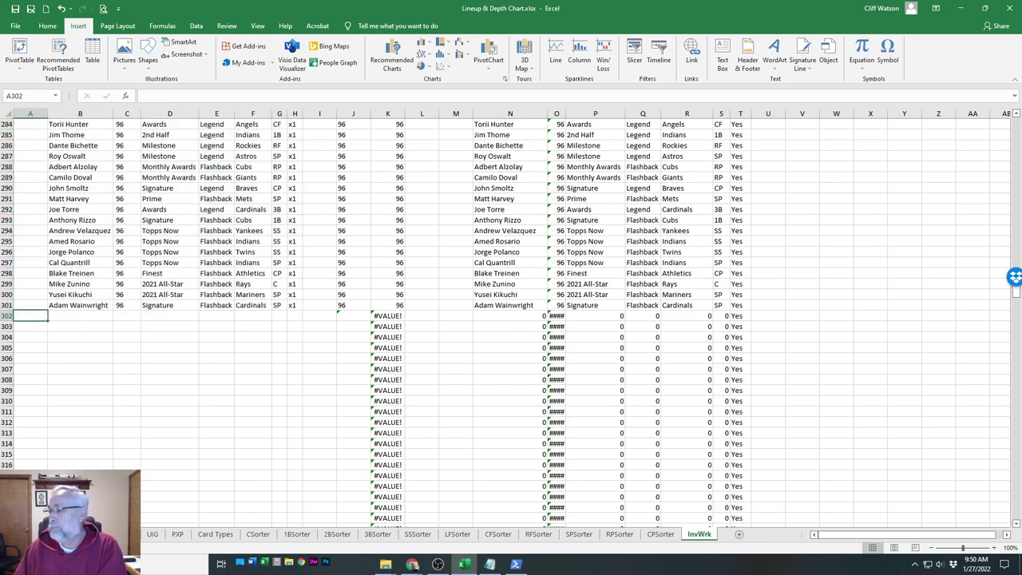
left_click(412, 564)
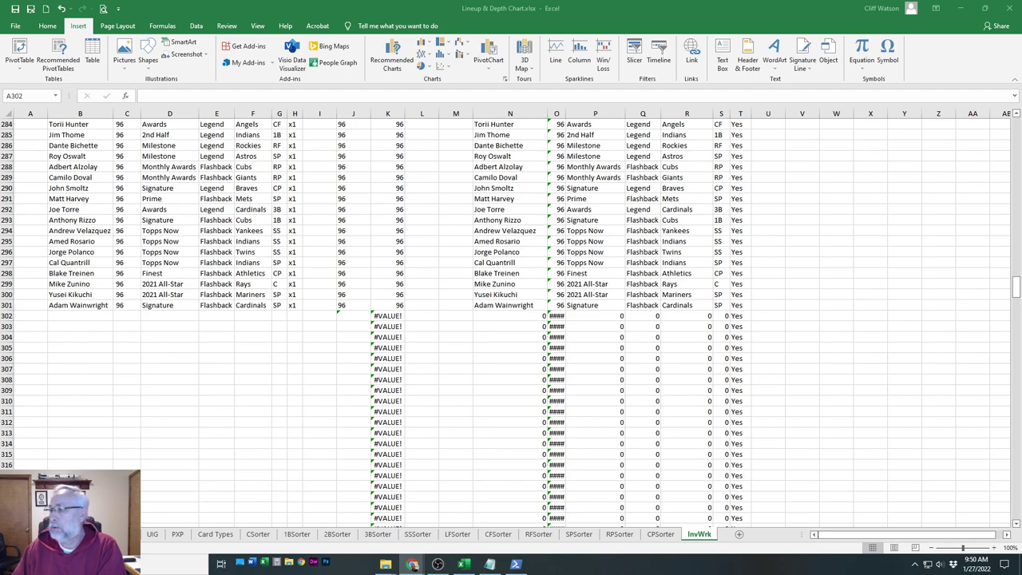
Paste the third batch of card rows as values starting at A302
left_click(25, 317)
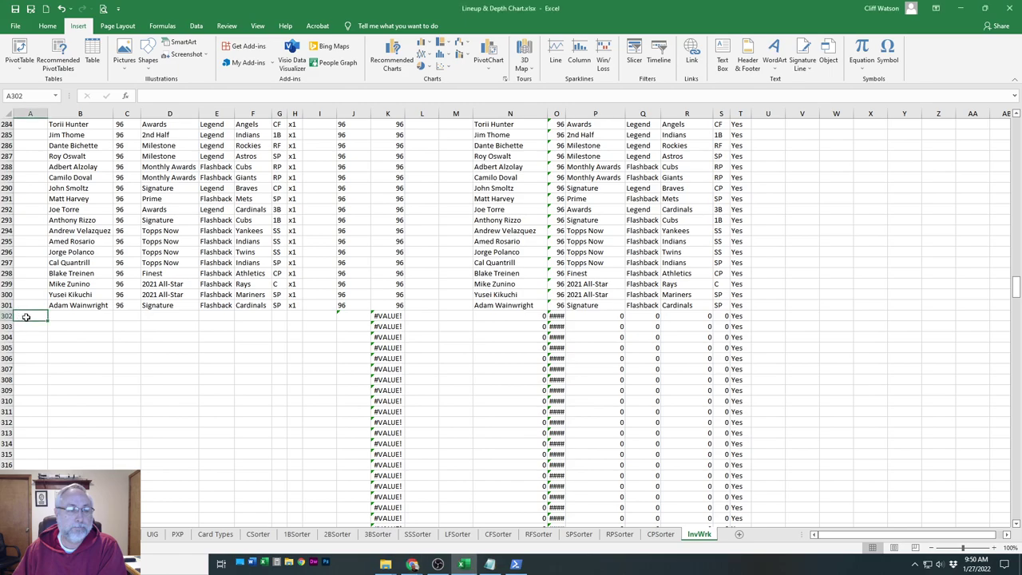
right_click(26, 317)
left_click(70, 366)
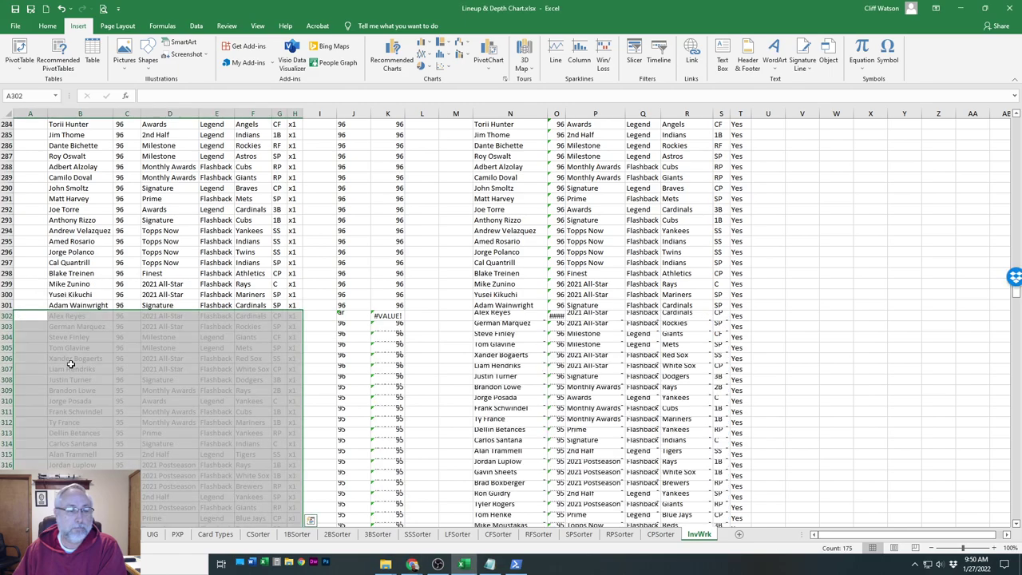
scroll(160, 337, "down", 6)
scroll(160, 335, "down", 5)
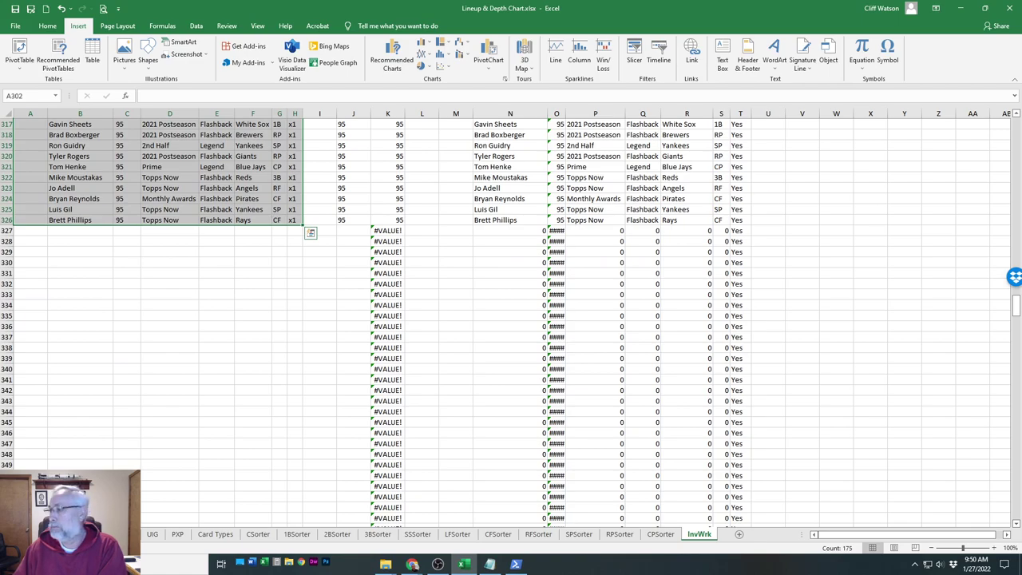
left_click(413, 564)
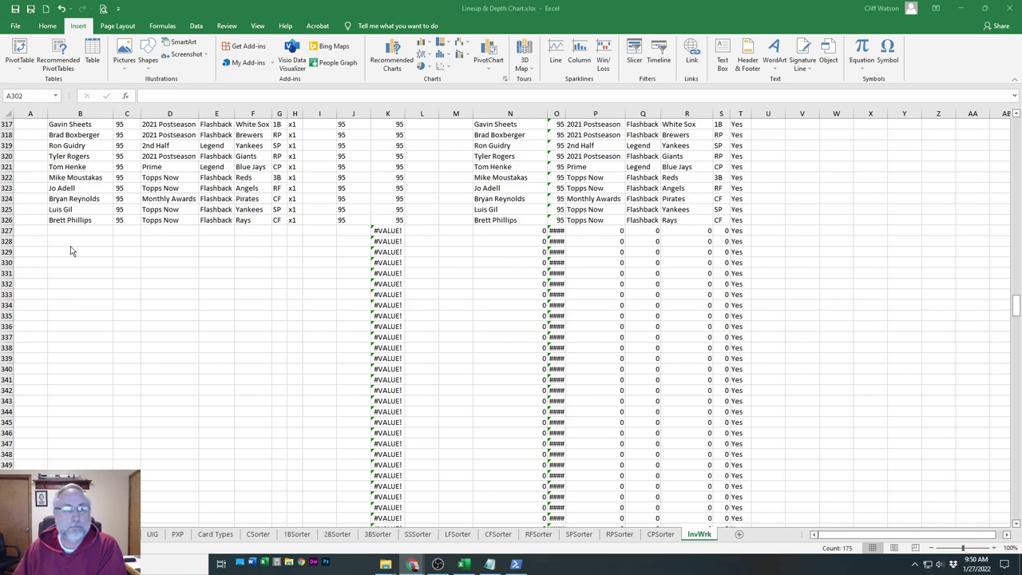
Paste the next 25 card rows into InvWrk starting at A327
key("alt+Tab")
left_click(27, 231)
right_click(35, 232)
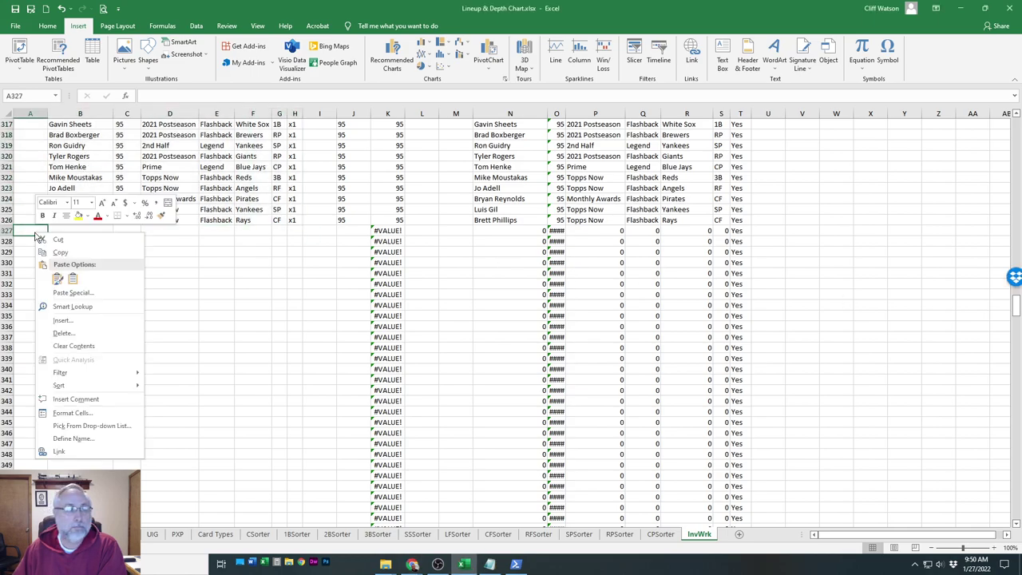
left_click(72, 281)
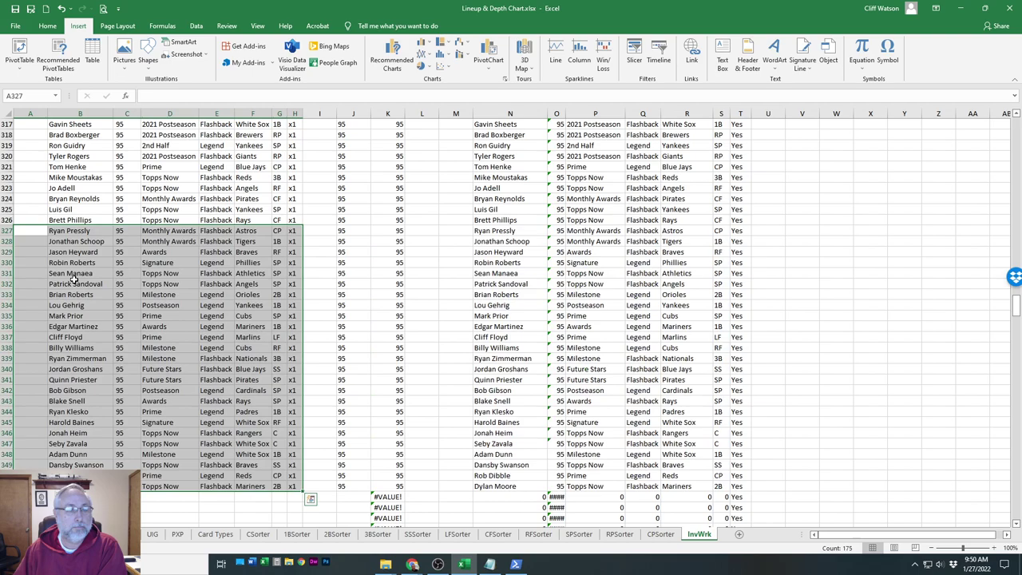
key("alt+Tab")
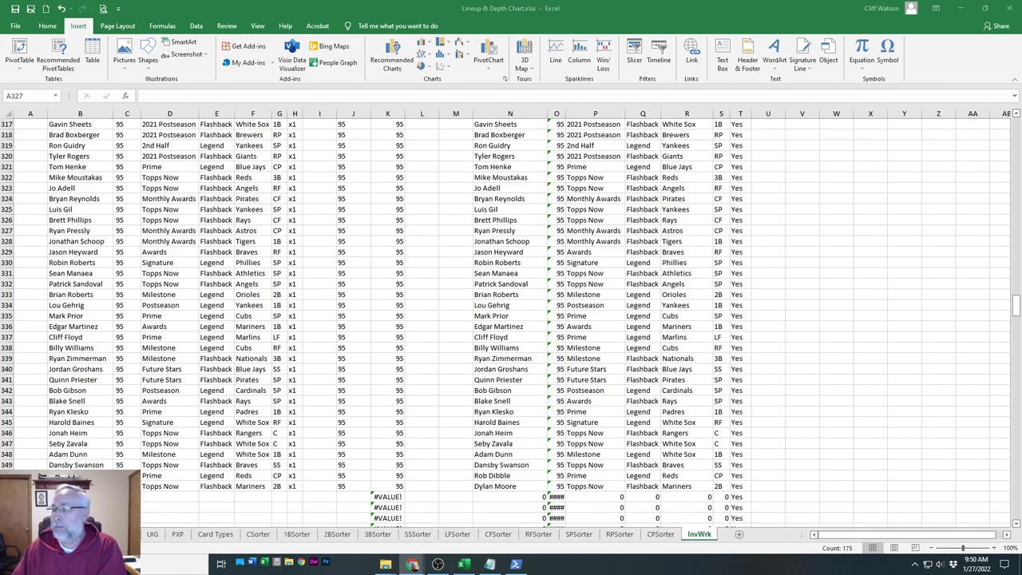
Paste the next batch of card rows as values starting at A352
scroll(46, 424, "down", 6)
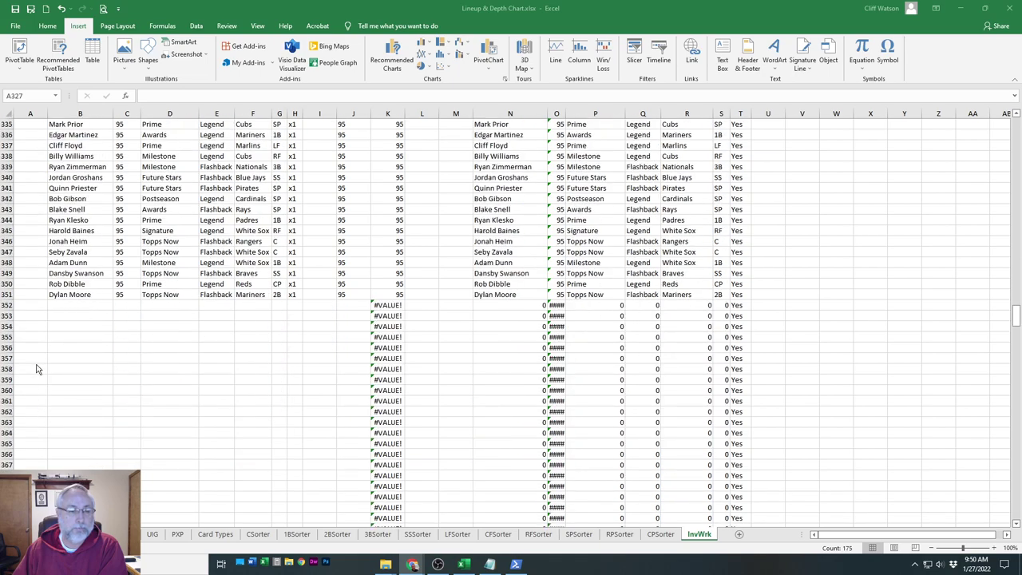
right_click(36, 312)
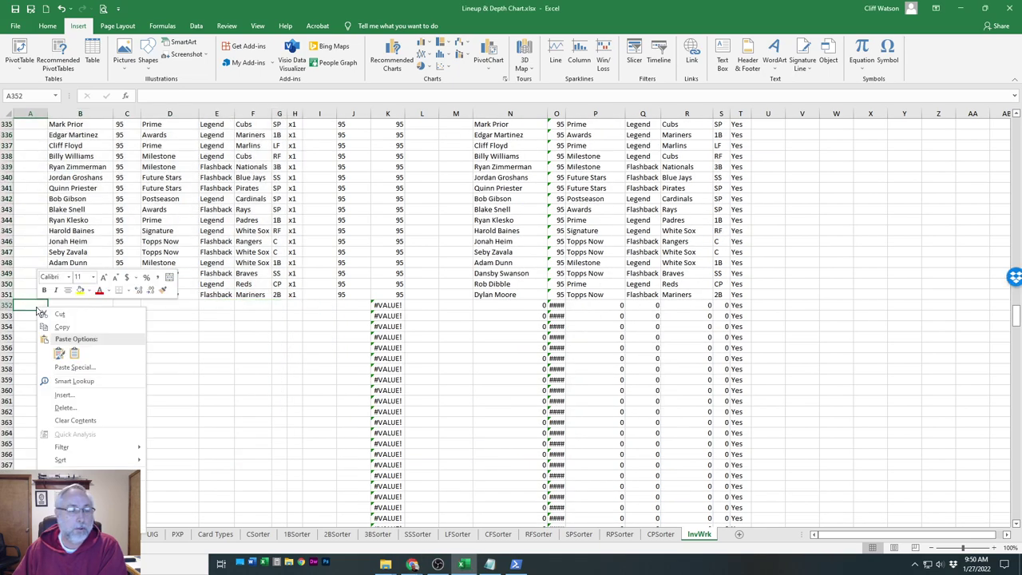
left_click(75, 359)
scroll(266, 349, "down", 7)
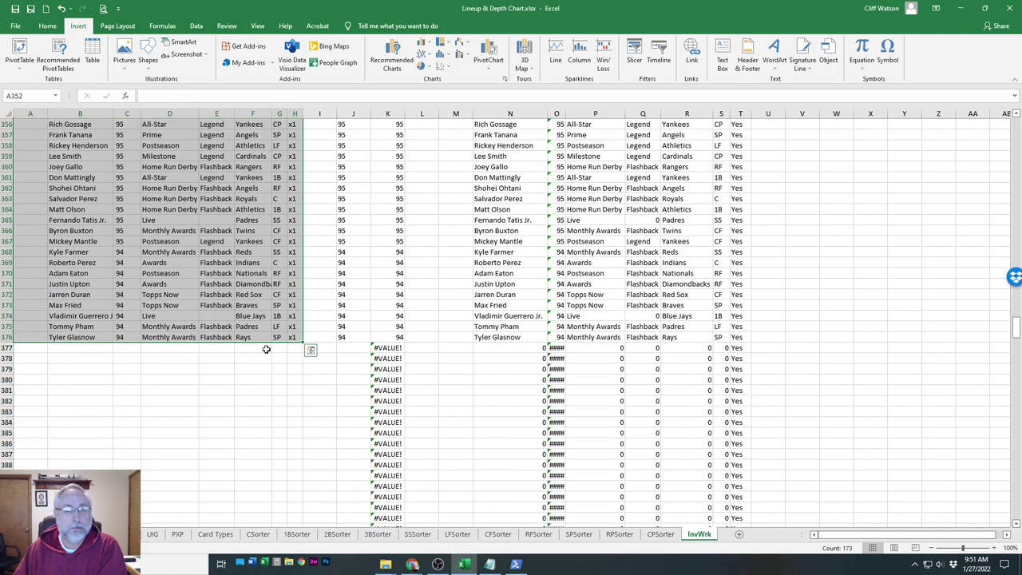
scroll(266, 349, "down", 2)
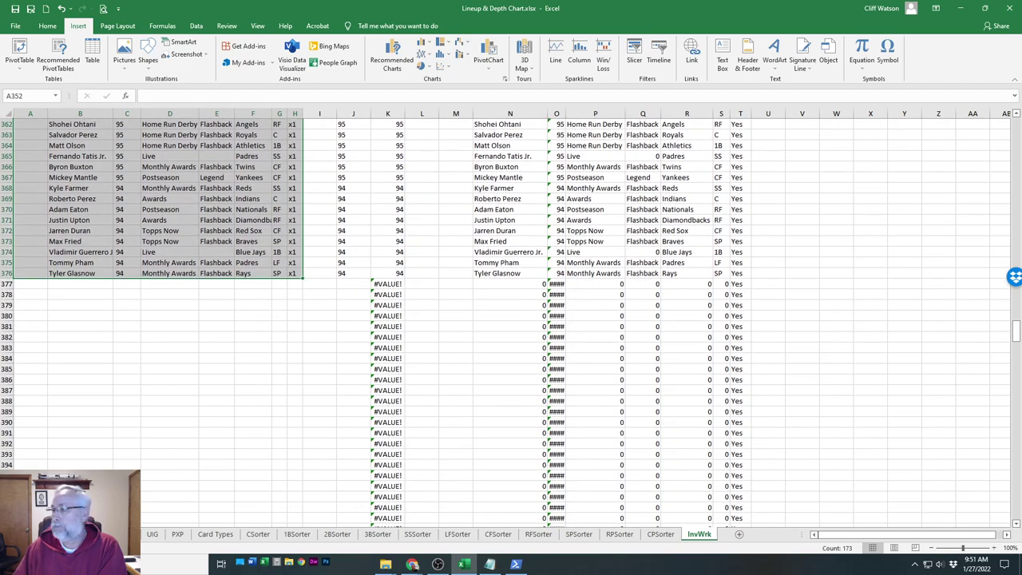
left_click(412, 563)
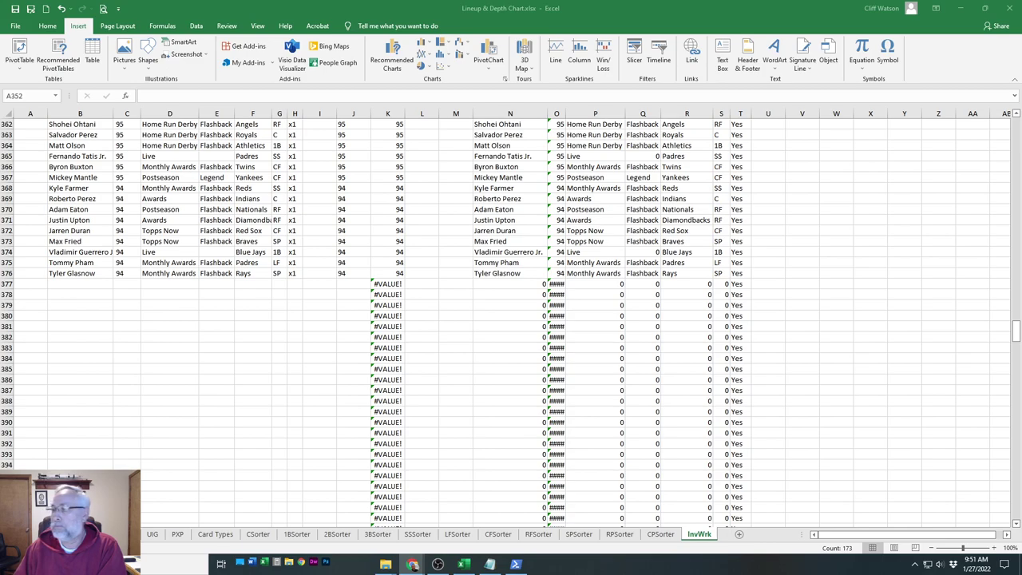
Paste the following batch of card rows starting at A377
key("ctrl+a")
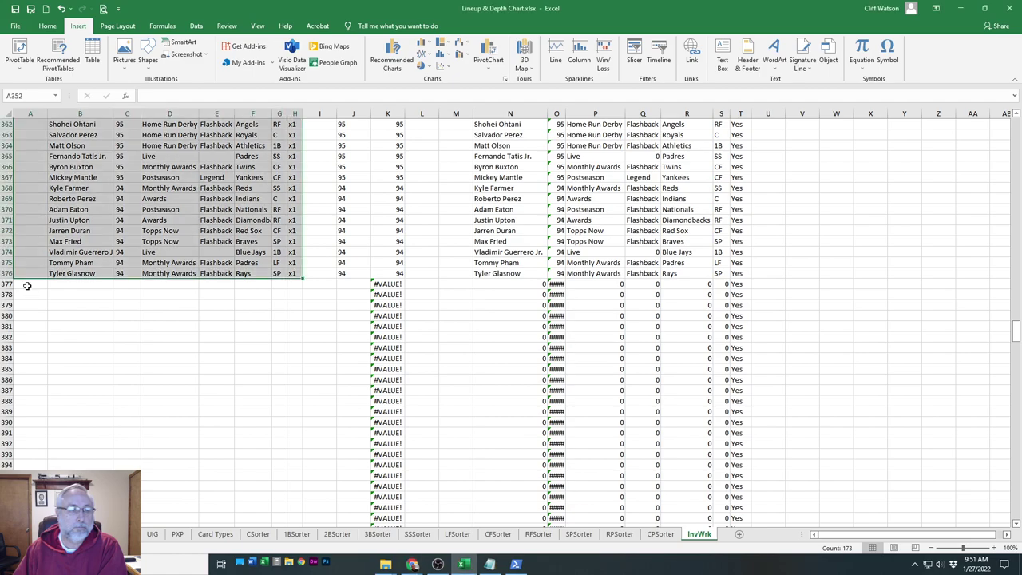
left_click(24, 285)
right_click(24, 284)
left_click(71, 333)
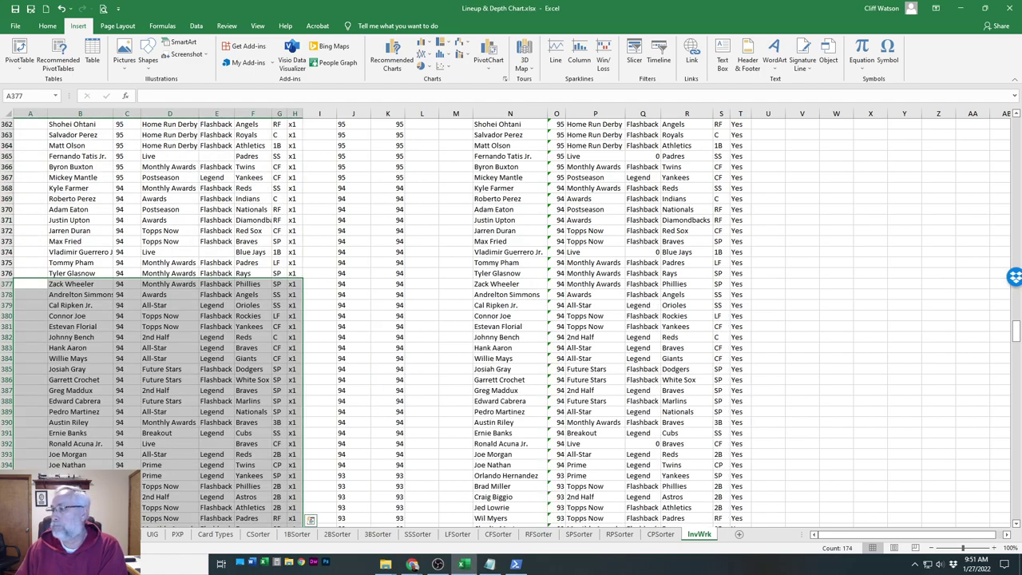
left_click(412, 564)
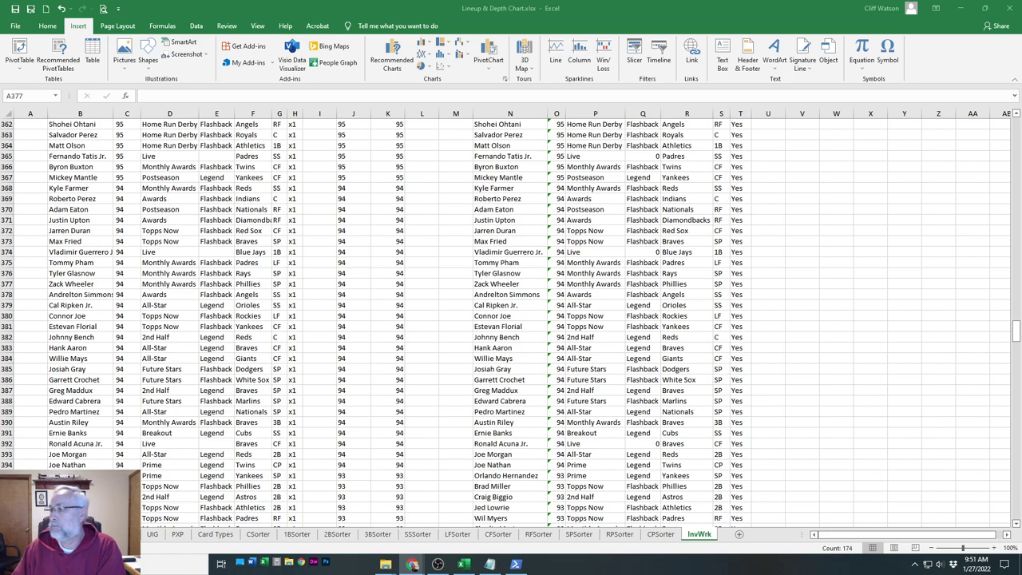
Paste two more card batches at A402 and A427
scroll(348, 339, "down", 6)
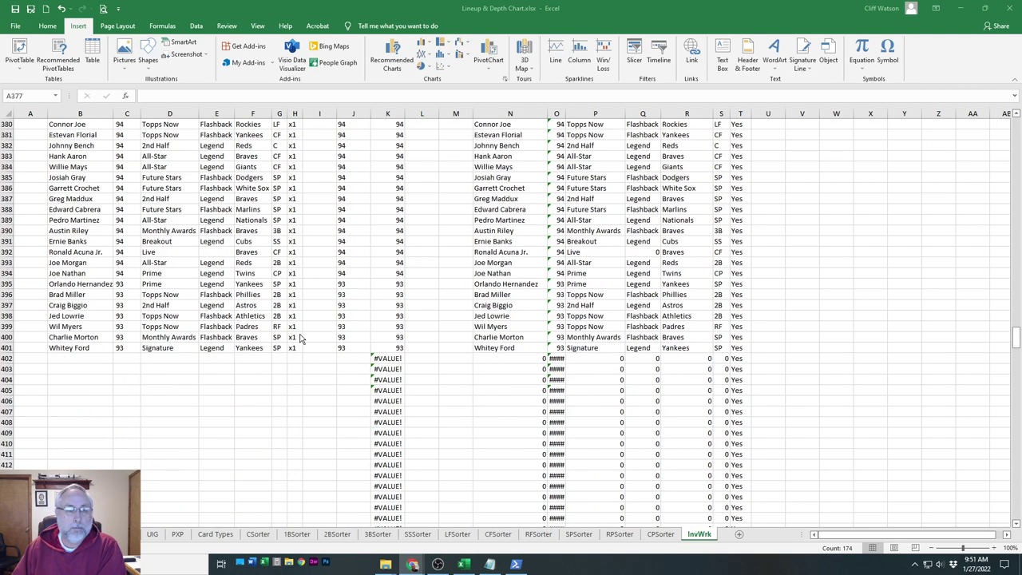
key("ctrl+a")
left_click(31, 358)
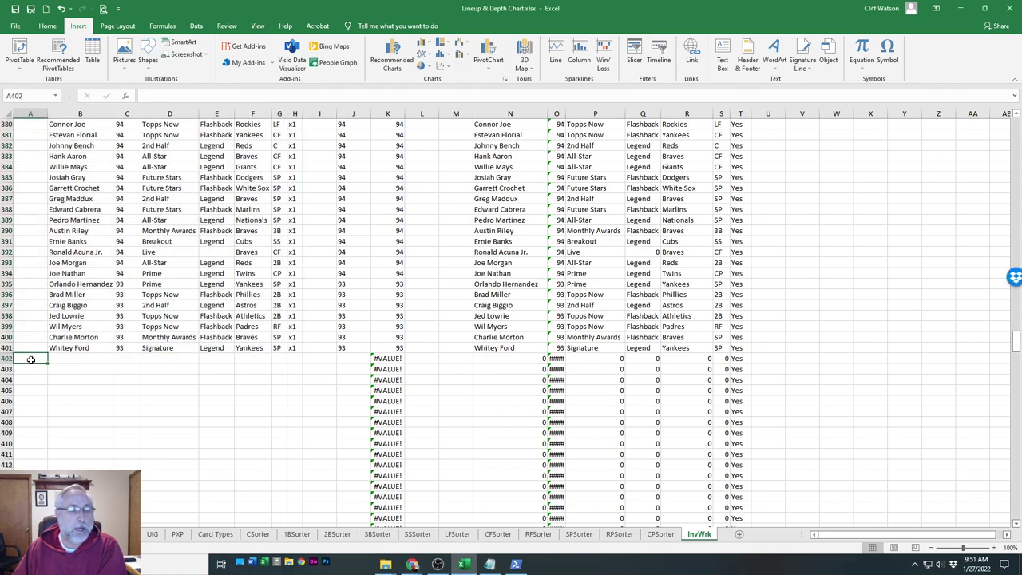
right_click(31, 359)
left_click(68, 180)
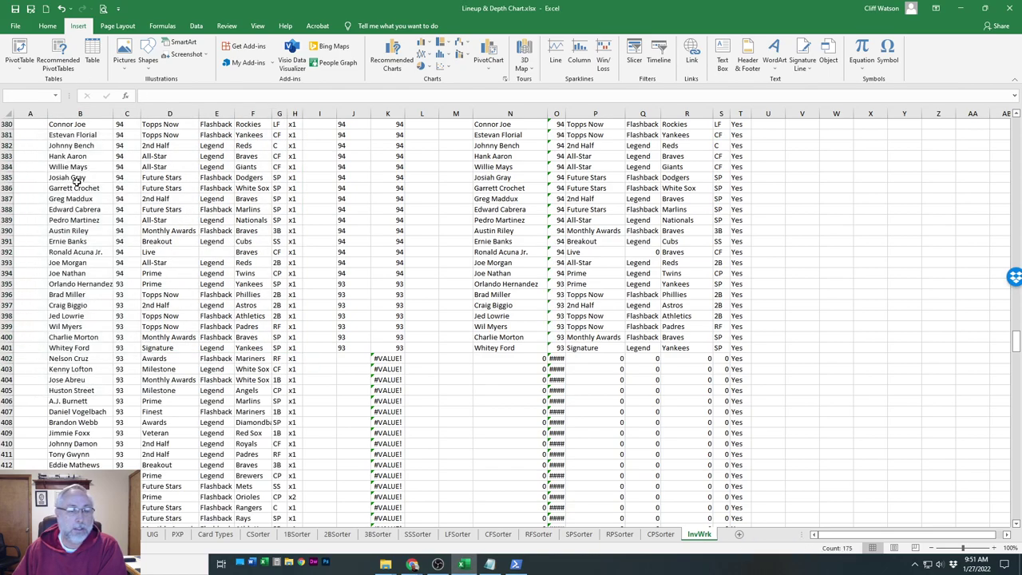
scroll(256, 254, "down", 6)
scroll(256, 254, "down", 5)
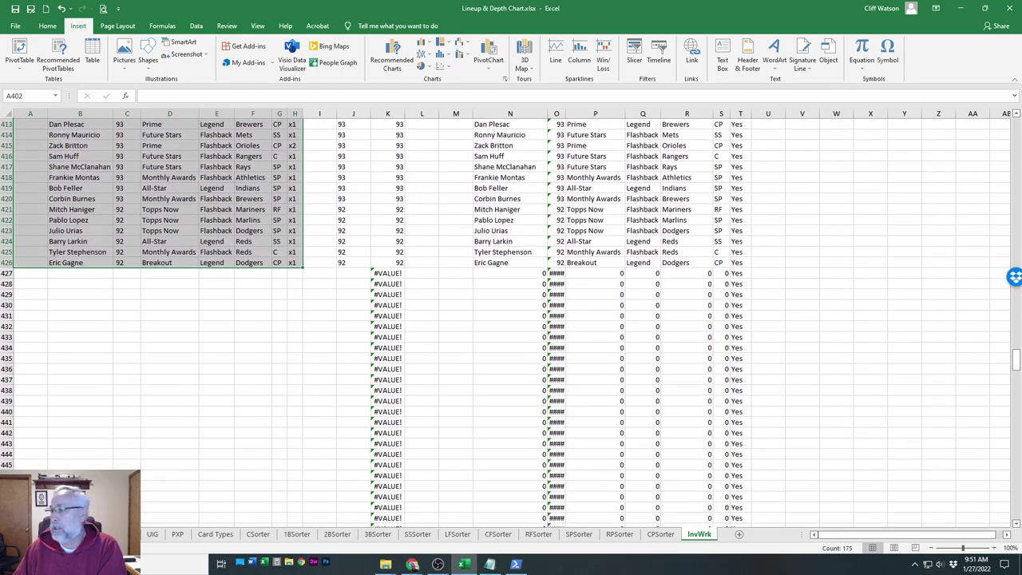
left_click(412, 564)
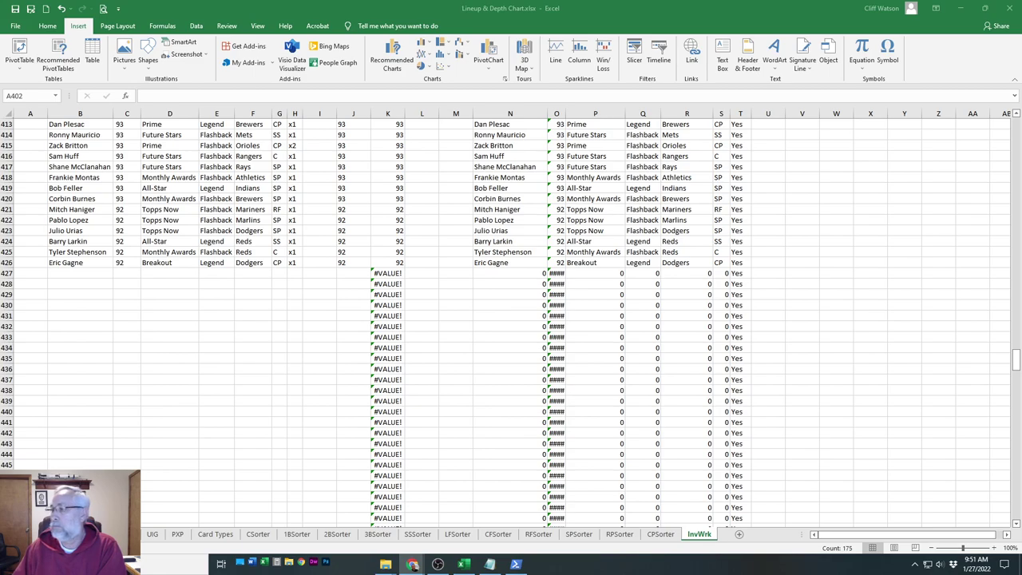
right_click(25, 275)
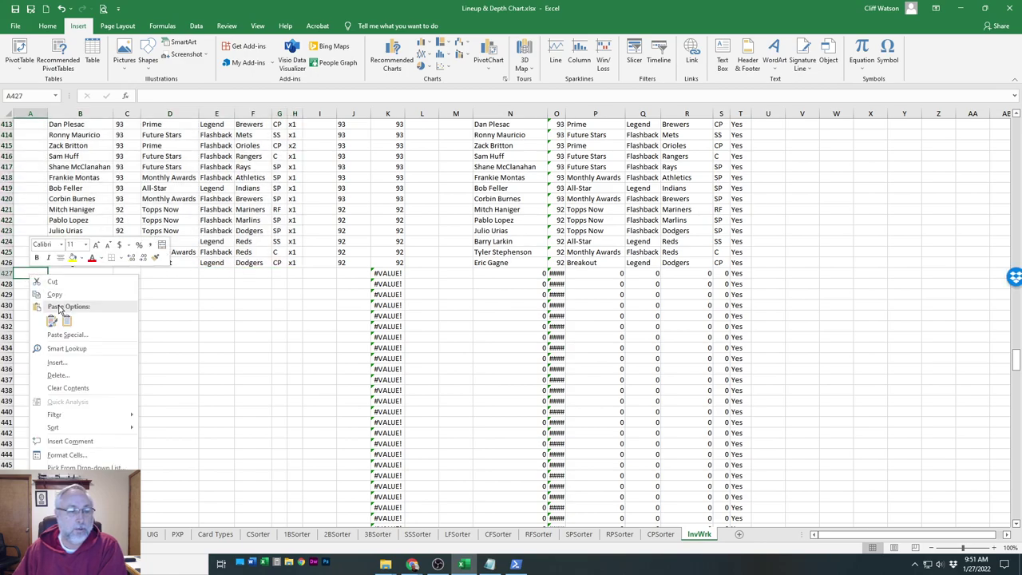
key("Escape")
key("ctrl+v")
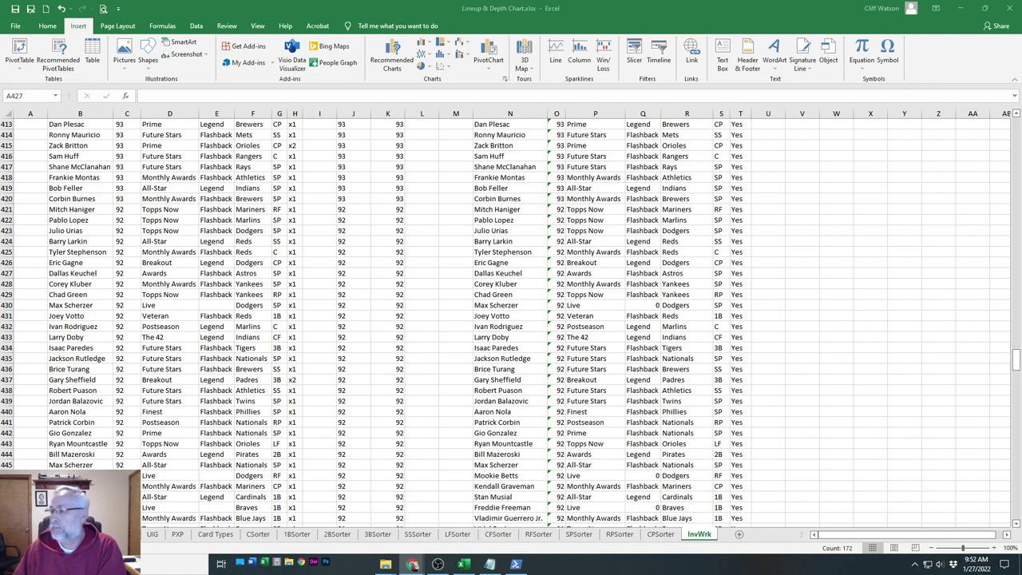
Paste the copied player rows into InvWrk starting at A452
scroll(44, 335, "down", 6)
left_click(25, 347)
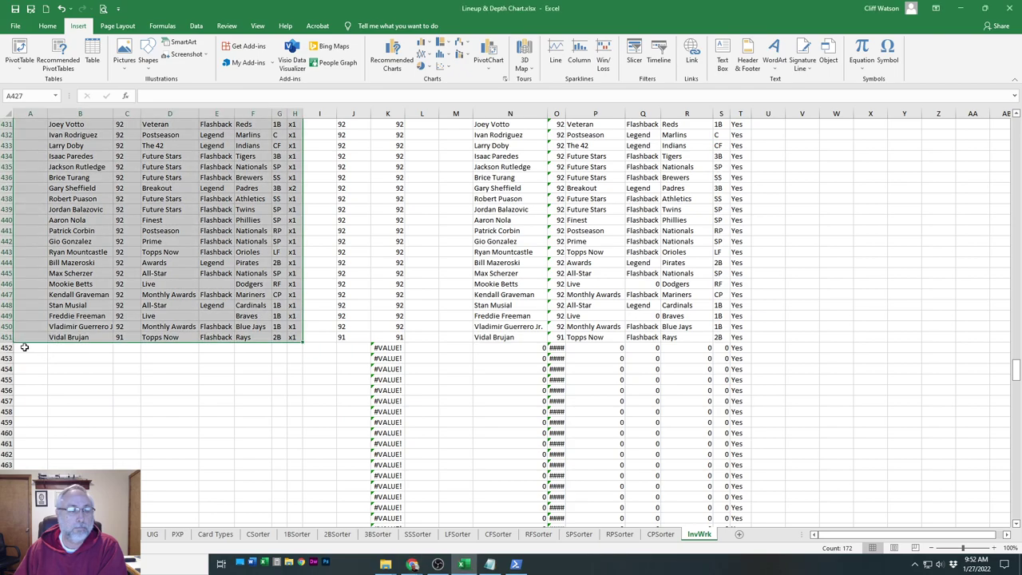
left_click(25, 348)
right_click(30, 349)
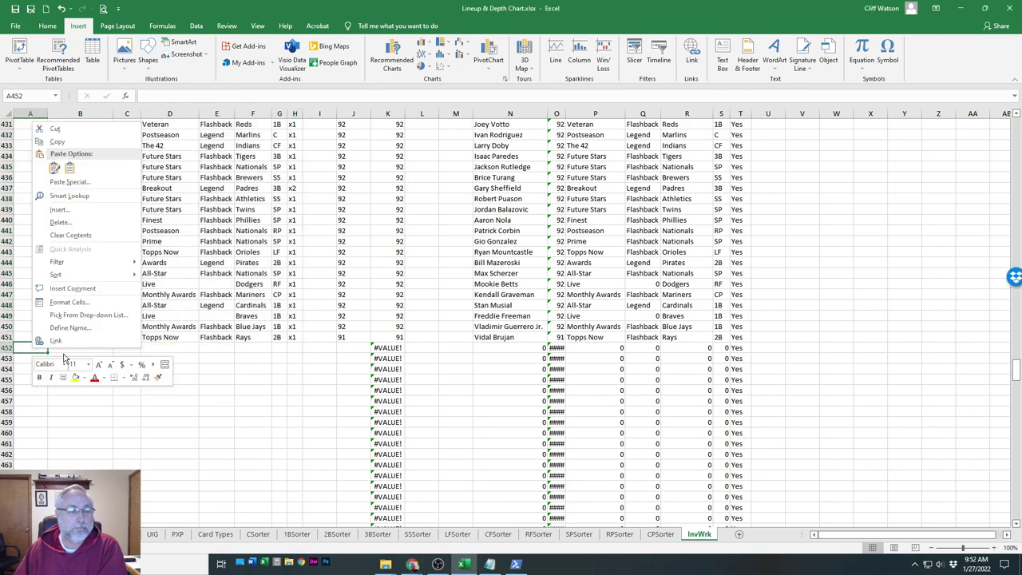
left_click(69, 168)
scroll(179, 262, "down", 9)
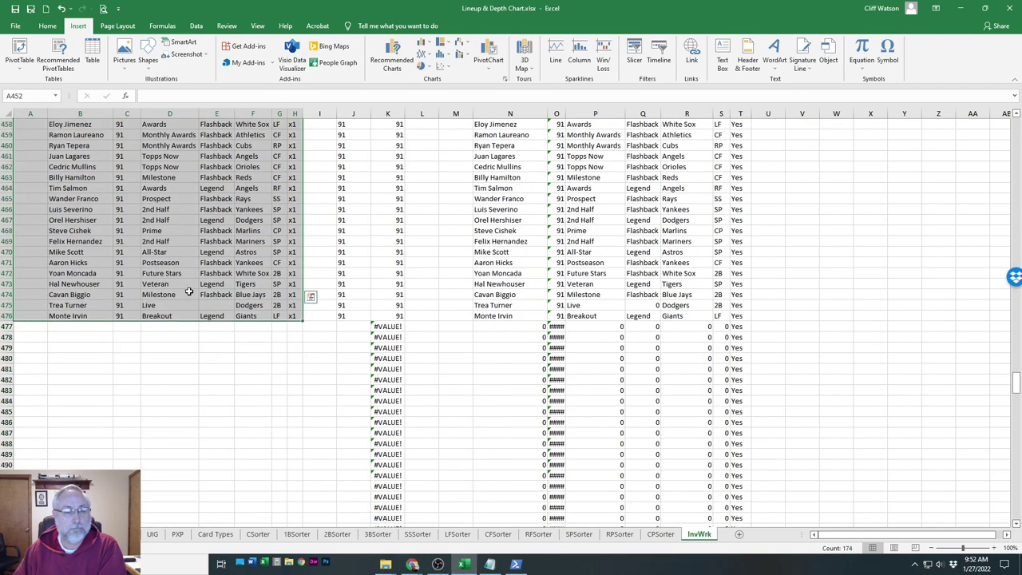
scroll(190, 292, "down", 1)
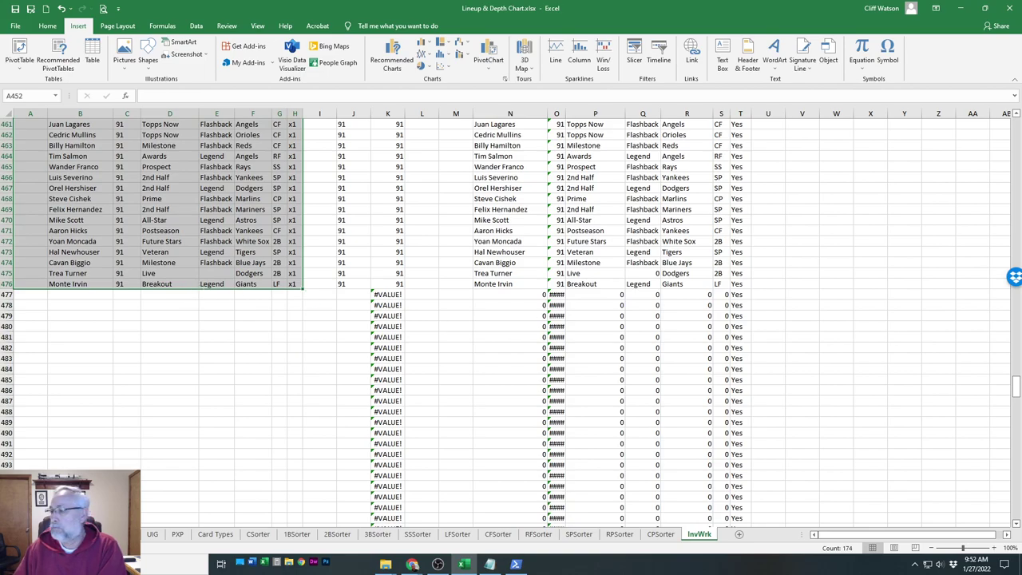
left_click(412, 564)
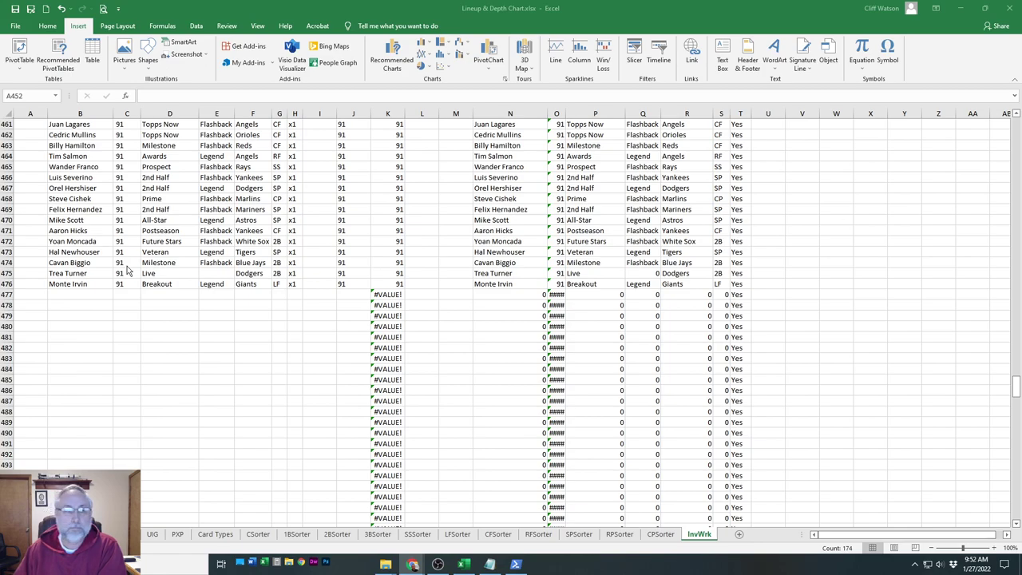
Paste the next batch of player rows starting at A477
key("alt+Tab")
left_click(30, 295)
right_click(31, 294)
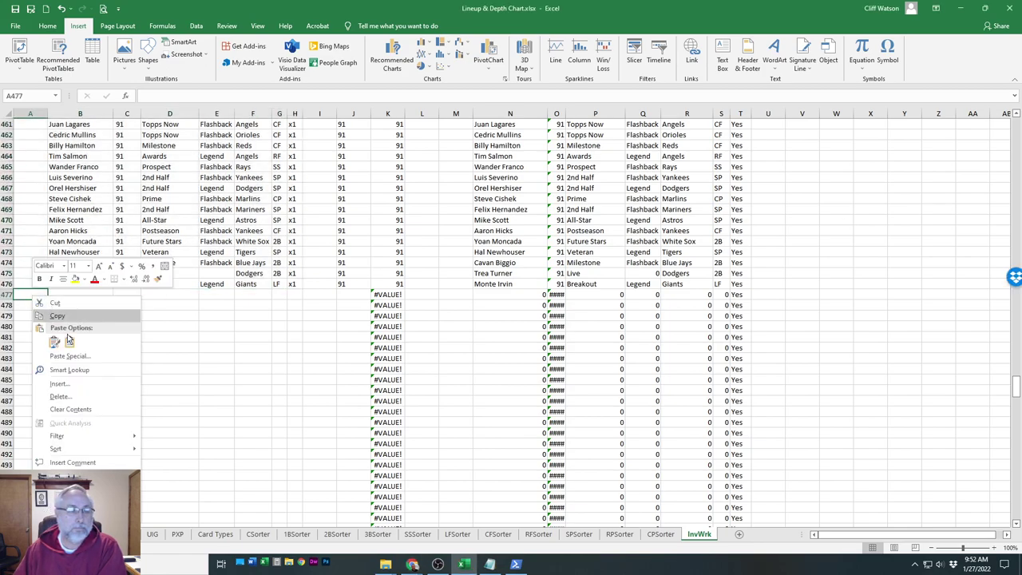
left_click(70, 343)
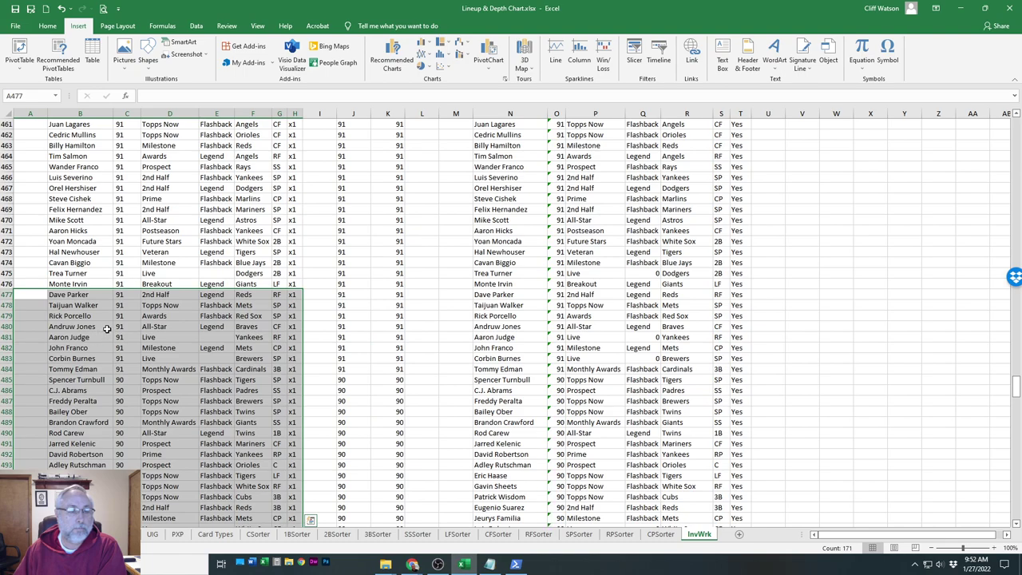
scroll(104, 329, "down", 7)
left_click(31, 340)
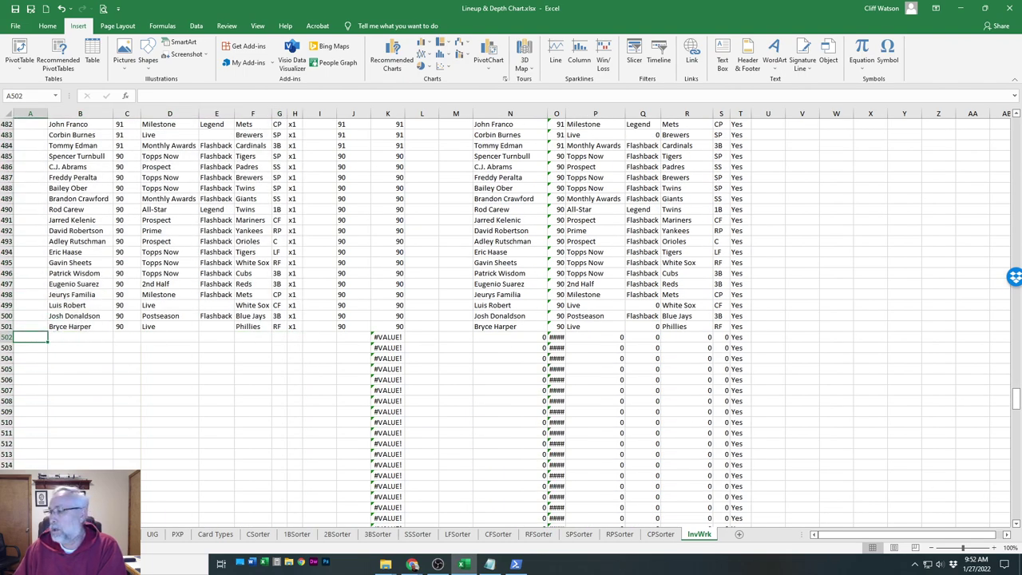
key("alt+Tab")
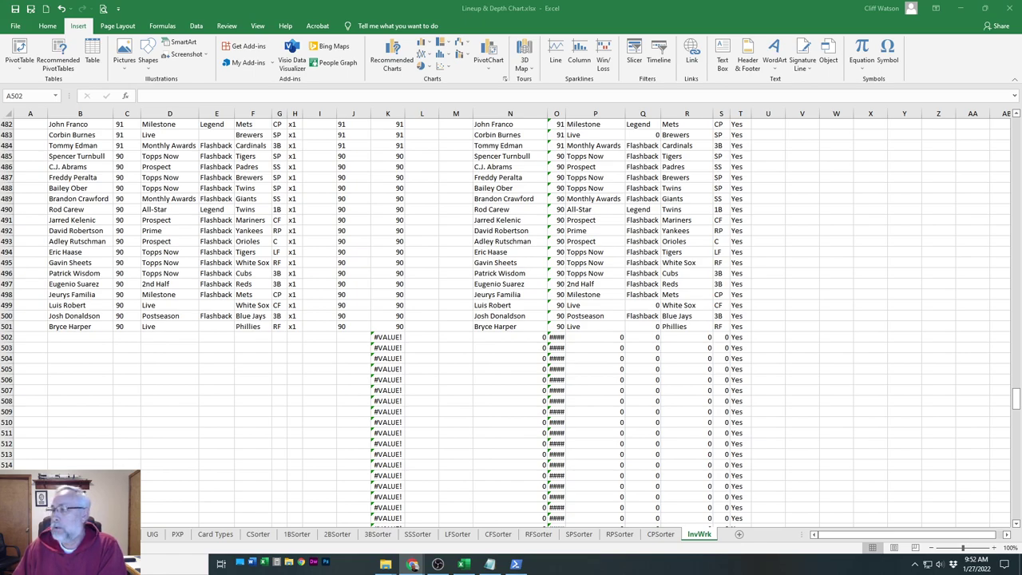
Paste the next batch of player rows into InvWrk starting at A502
left_click(29, 342)
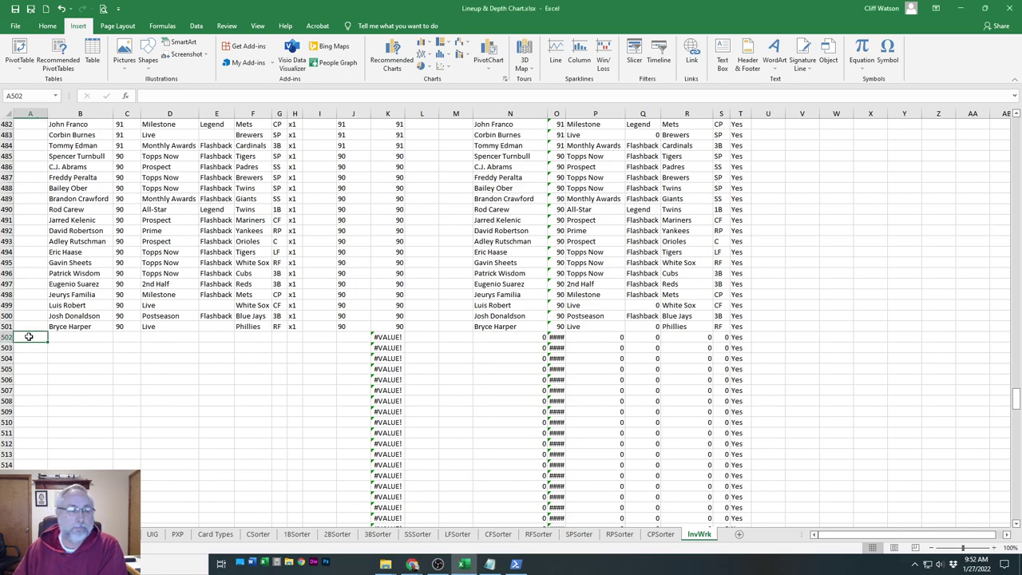
right_click(29, 342)
left_click(51, 158)
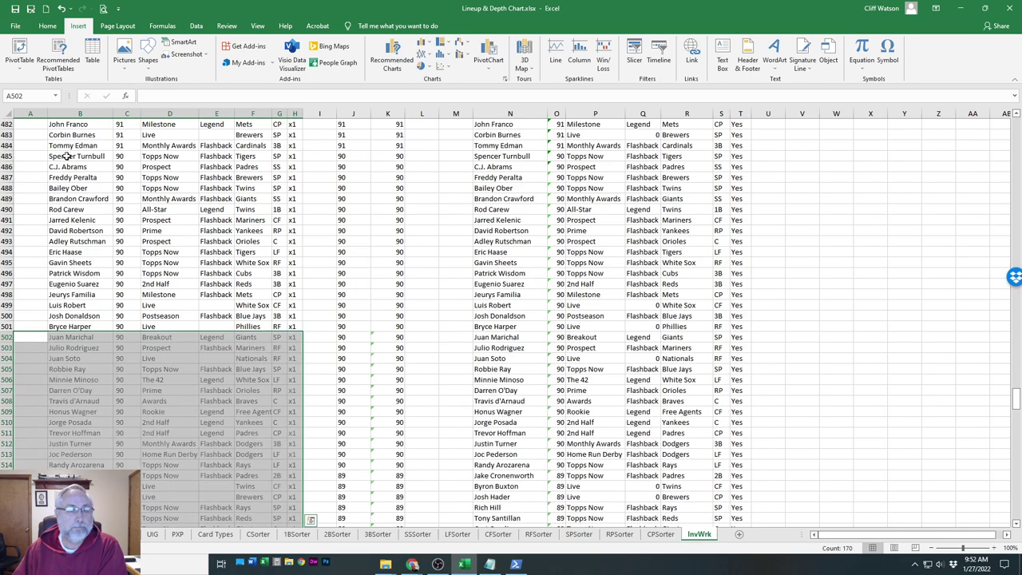
scroll(278, 330, "down", 9)
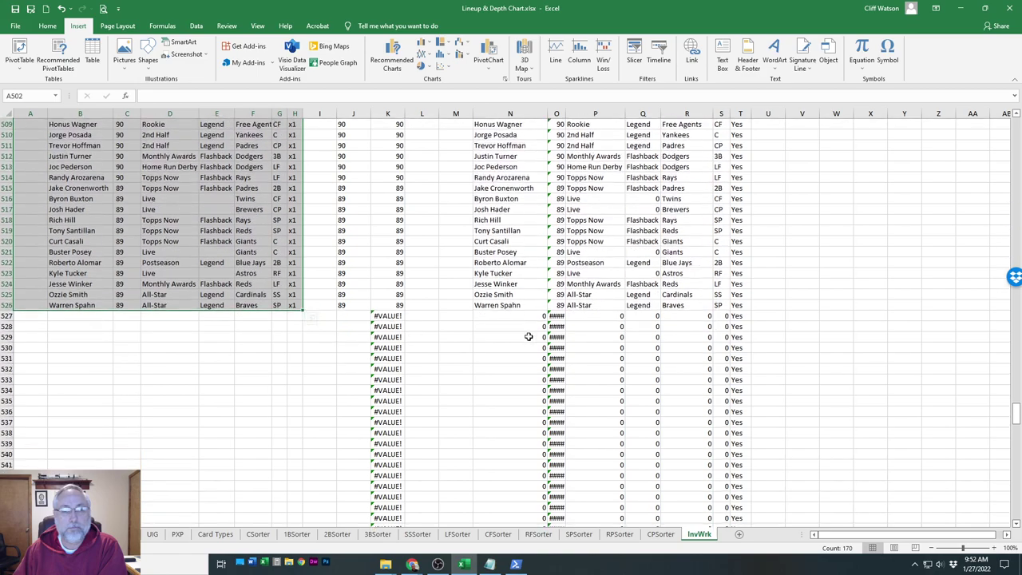
left_click(412, 564)
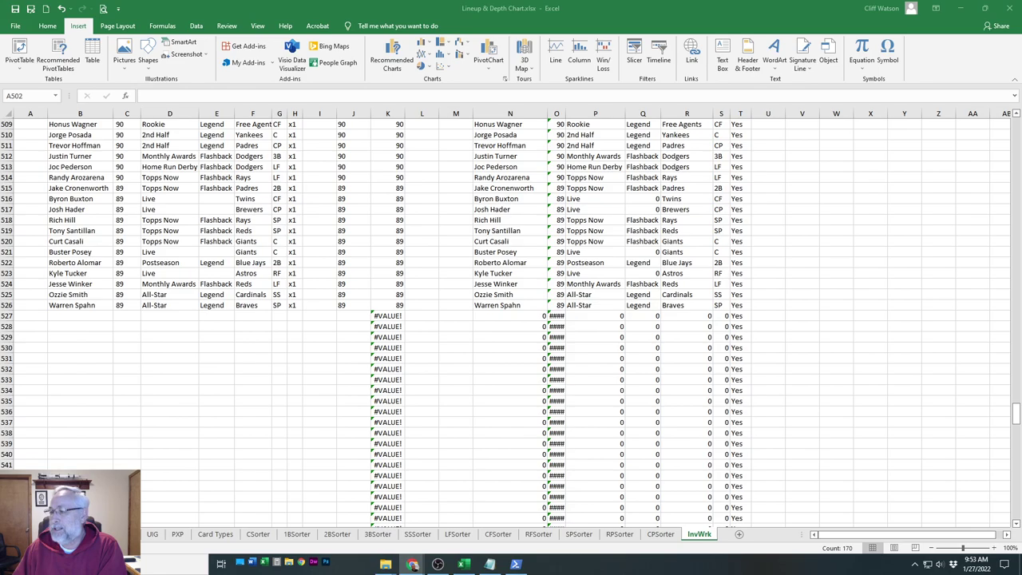
Paste the following batch of player rows starting at A527
left_click(25, 315)
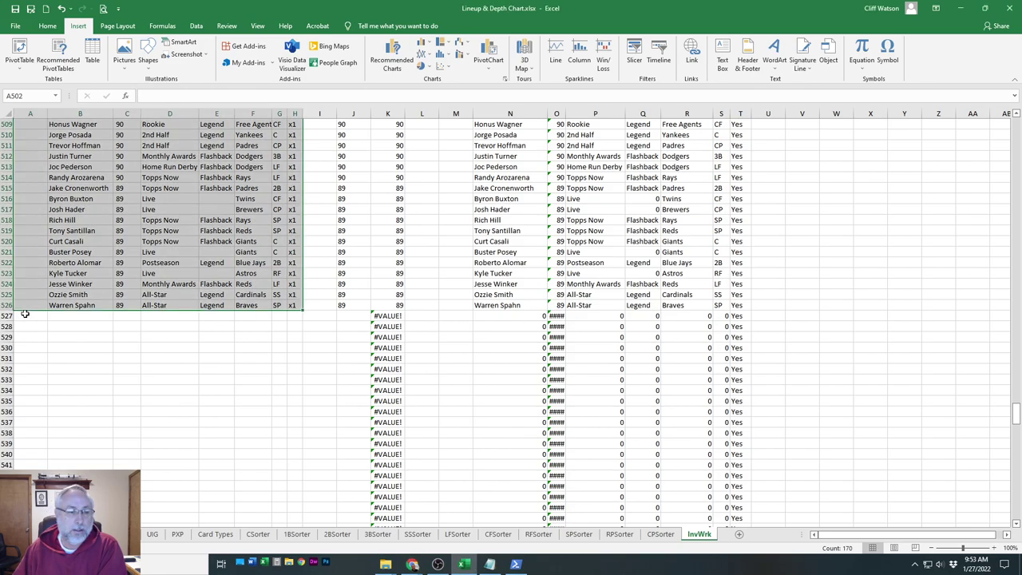
left_click(24, 314)
right_click(26, 316)
left_click(98, 353)
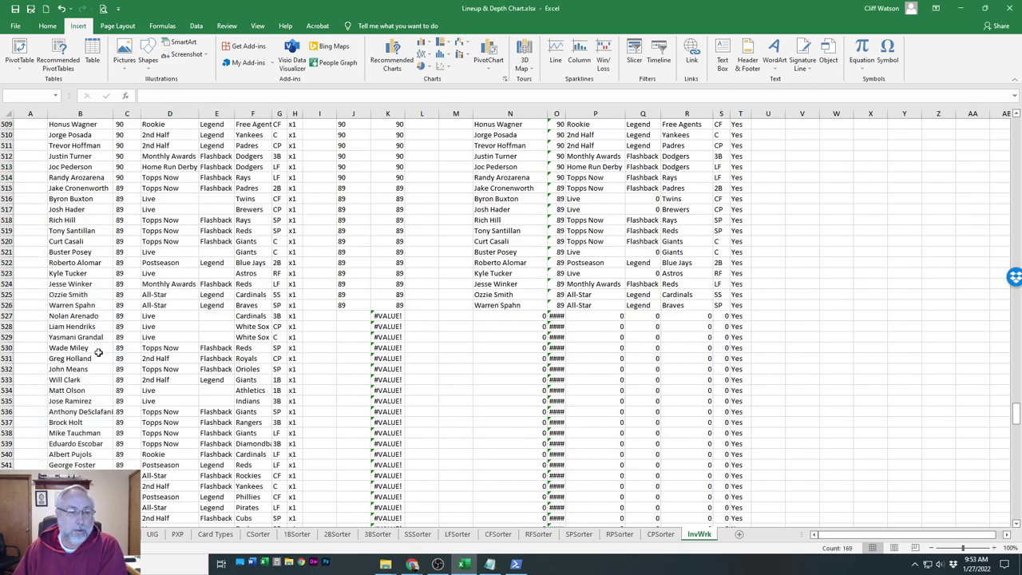
scroll(160, 308, "down", 11)
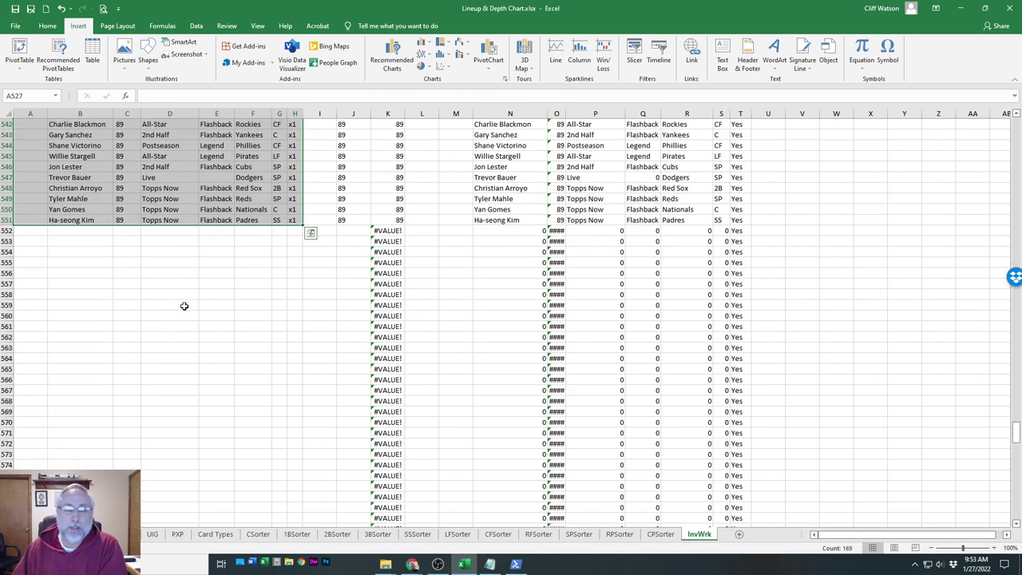
key("Escape")
left_click(412, 563)
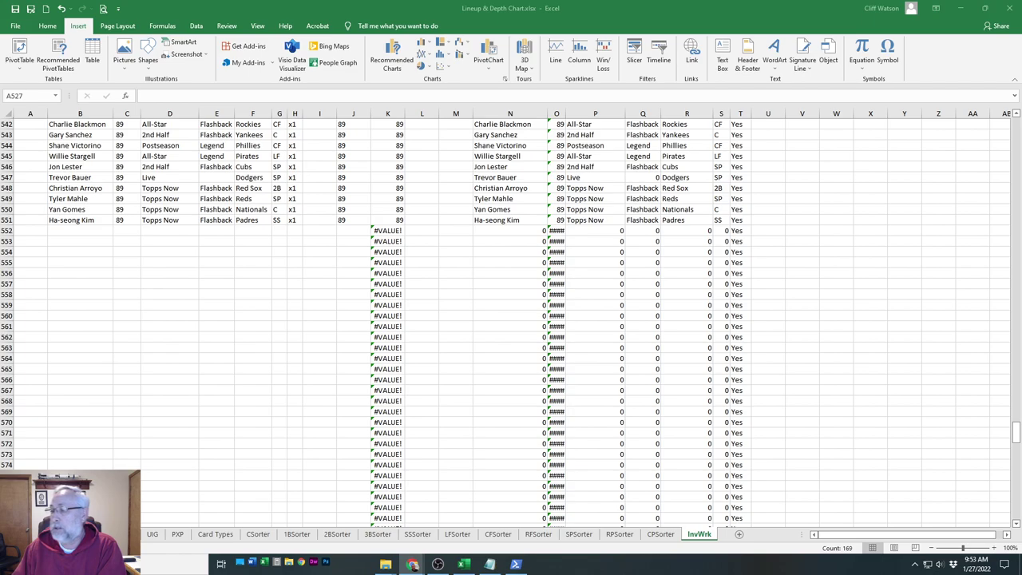
Paste another batch of player rows at A552 with Ctrl+V
left_click(27, 232)
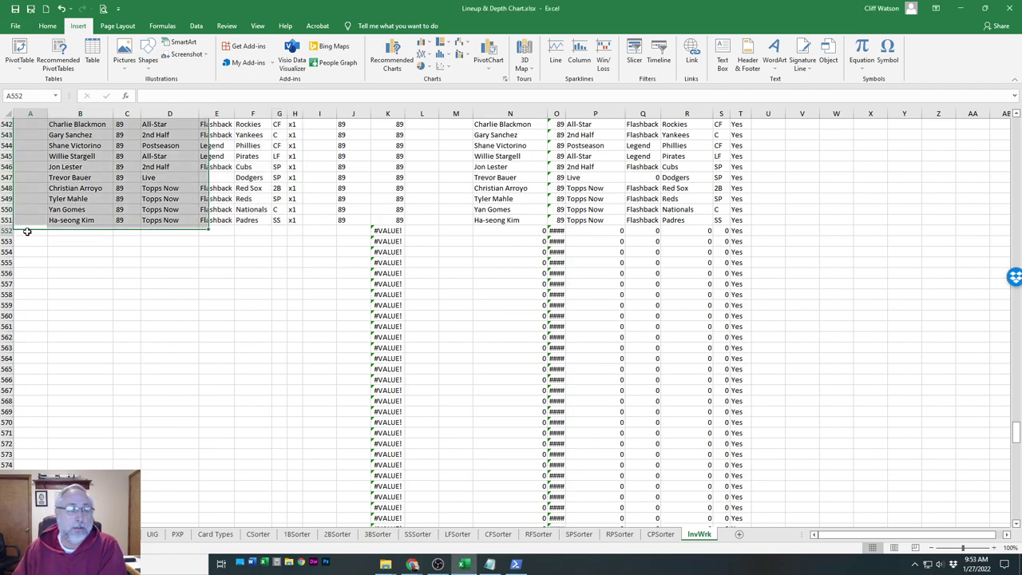
right_click(27, 231)
key("Escape")
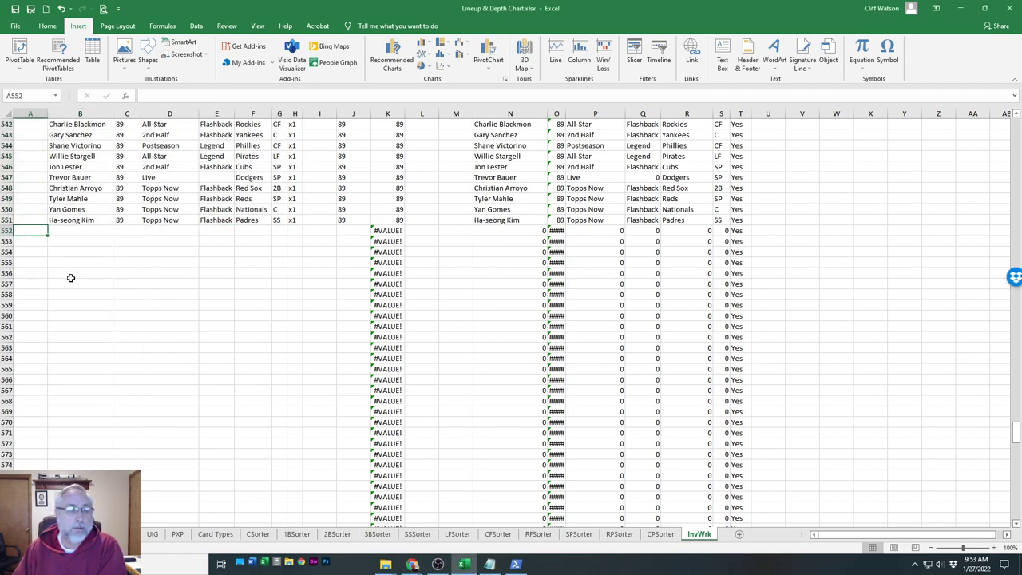
key("ctrl+v")
scroll(206, 303, "down", 5)
left_click(22, 338)
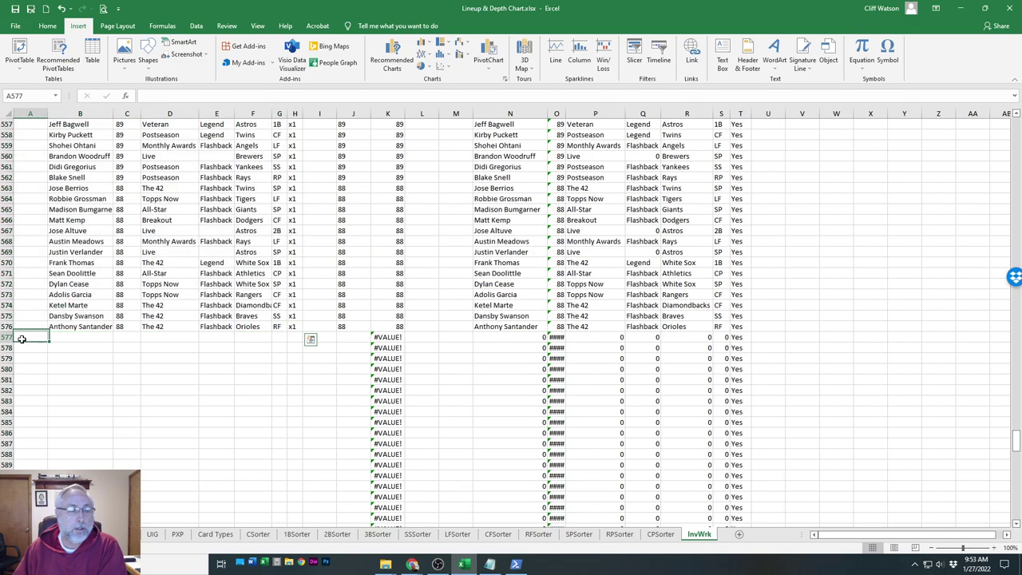
key("Escape")
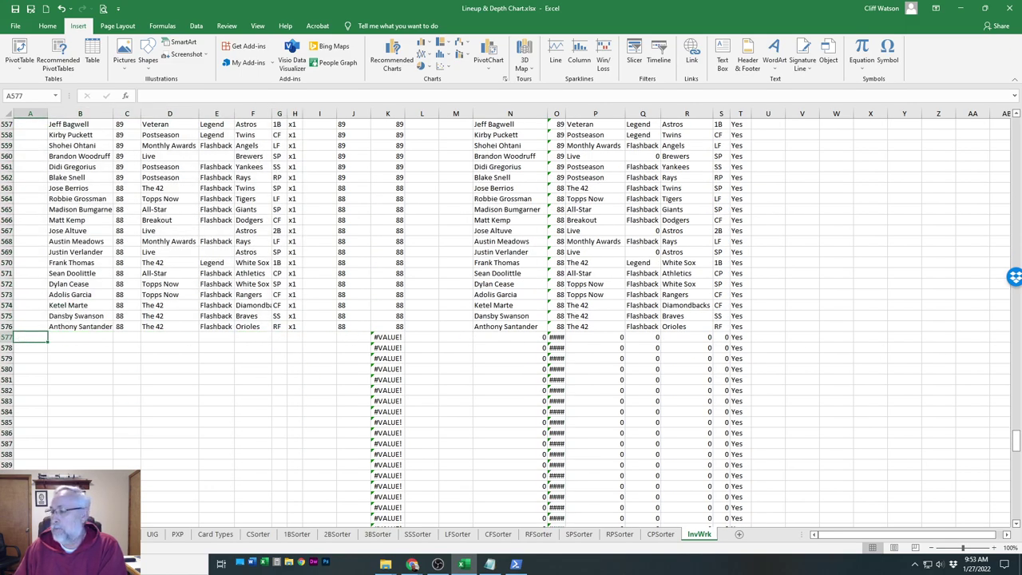
key("alt+Tab")
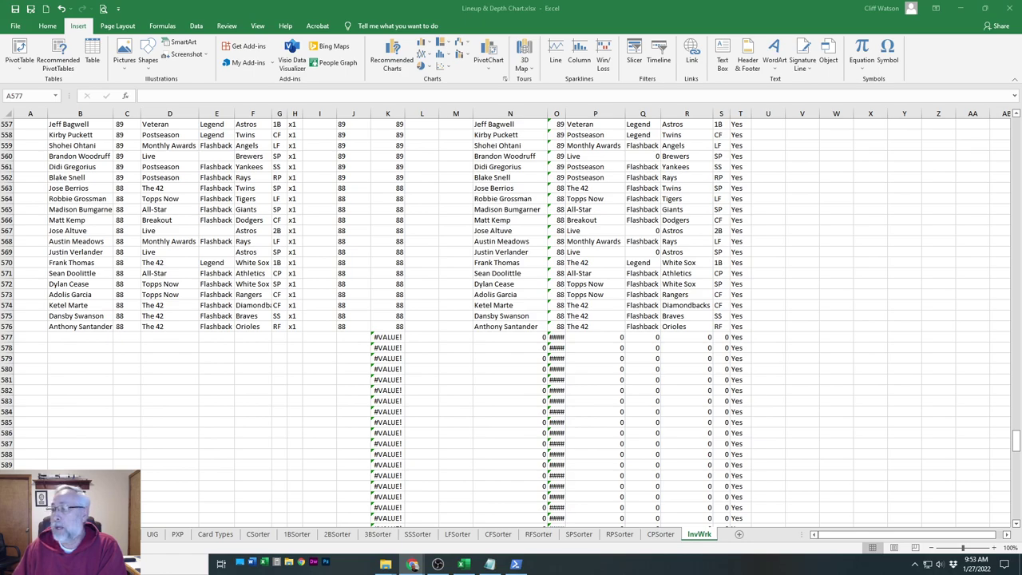
Paste the last 25 player rows into A577:H601 with Ctrl+V
left_click(34, 336)
right_click(34, 336)
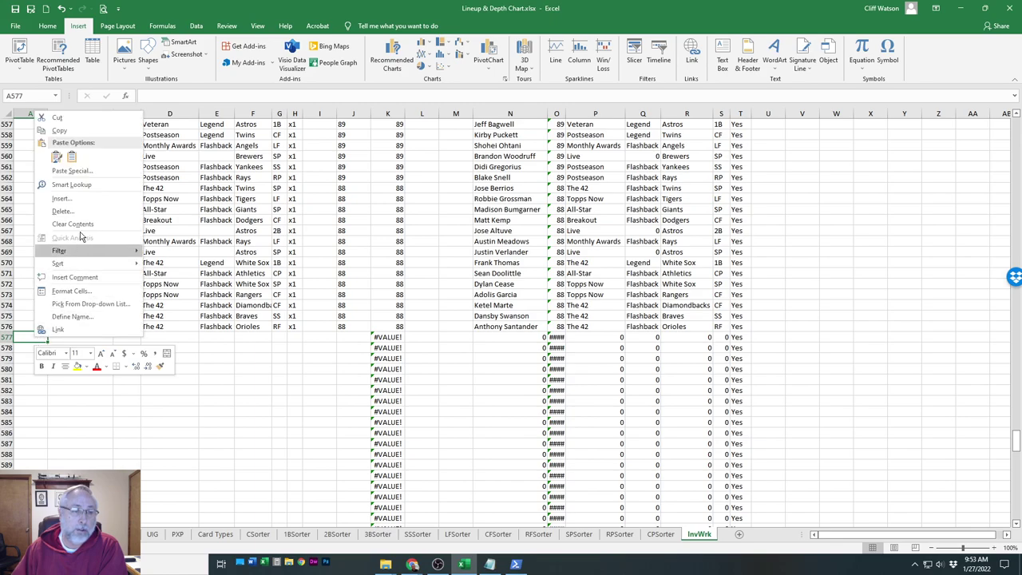
key("Escape")
key("ctrl+v")
scroll(155, 282, "down", 11)
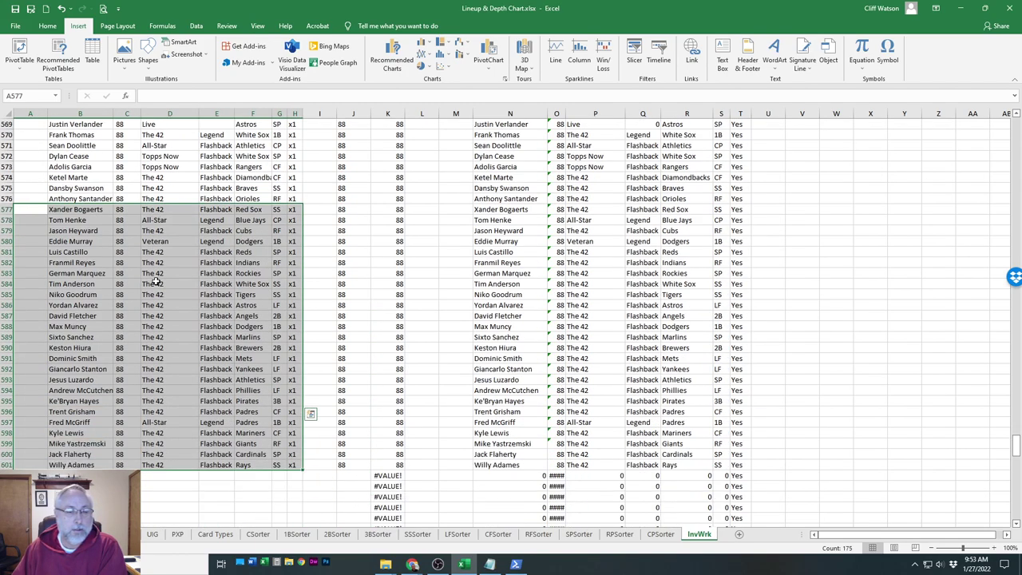
key("Escape")
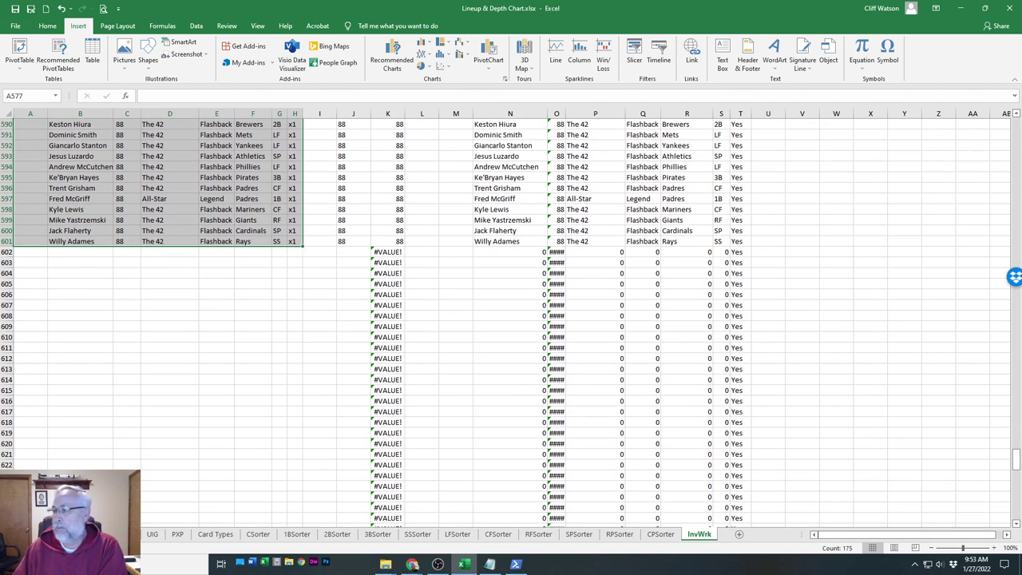
key("alt+Tab")
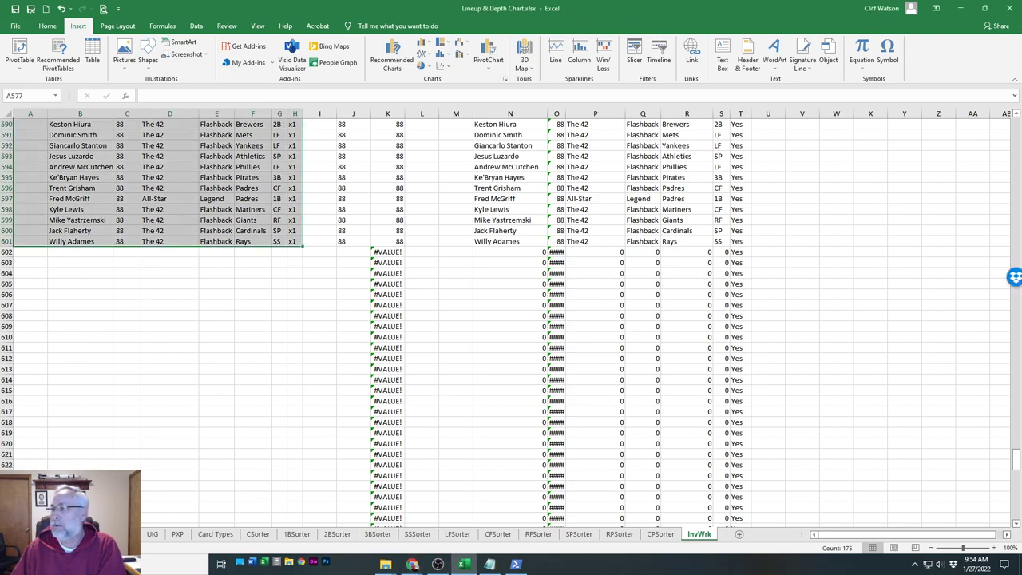
Open the JSON07 folder window and maximize it
left_click(386, 564)
left_click_drag(955, 14, 623, 15)
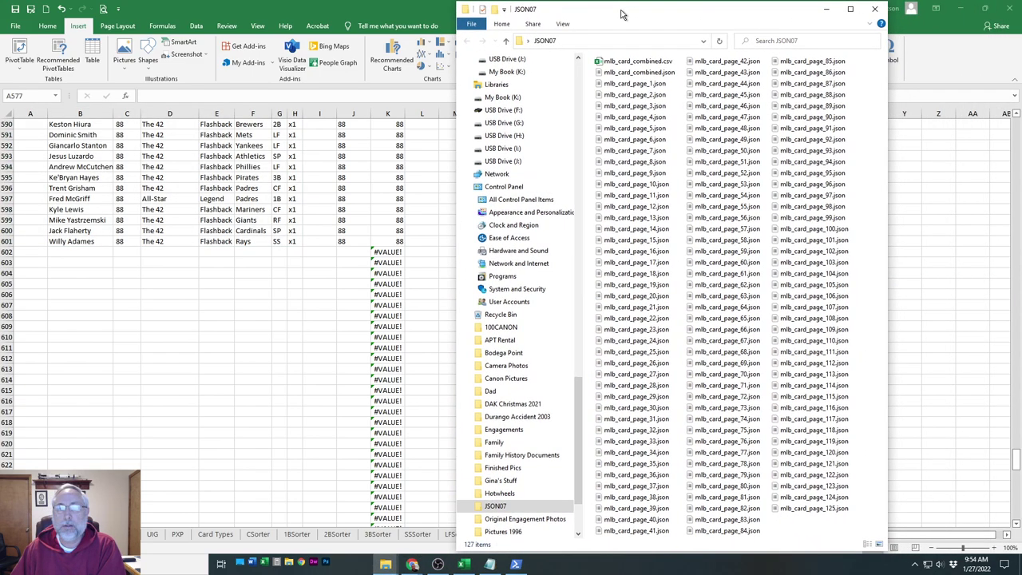
left_click(851, 9)
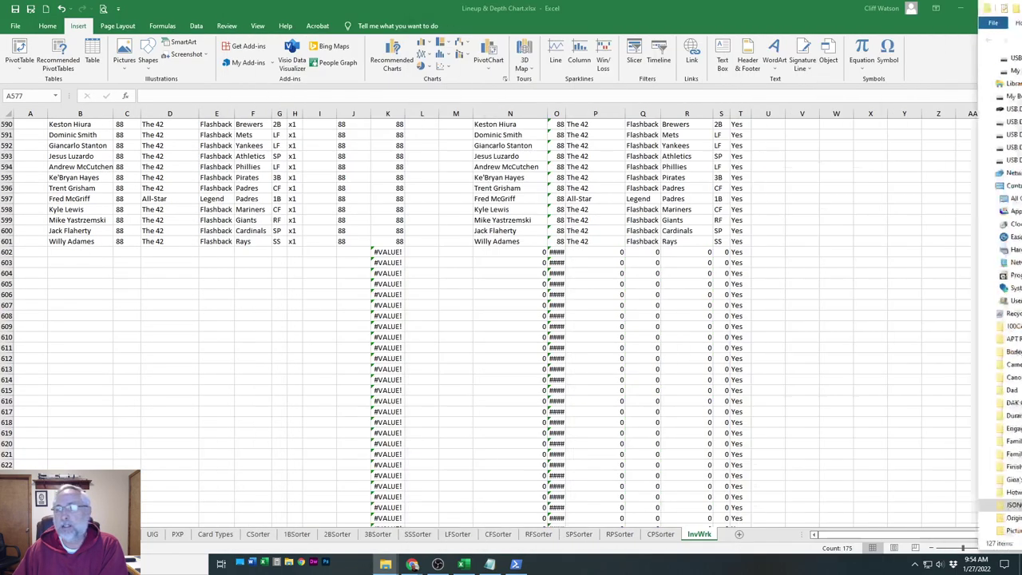
Switch back to Excel and bring up the mlb_card_combined.csv workbook
key("alt+Tab")
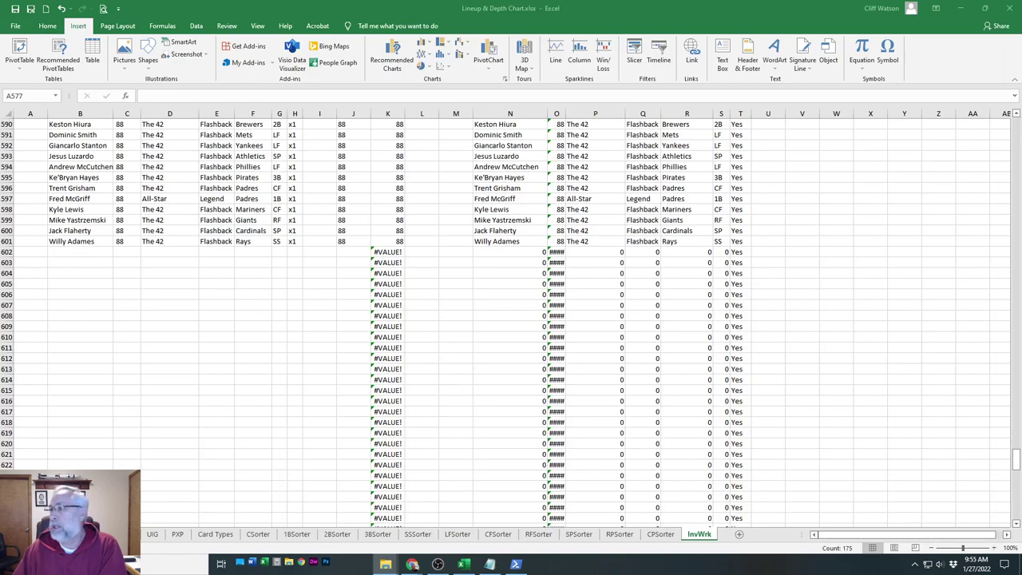
key("alt+Tab")
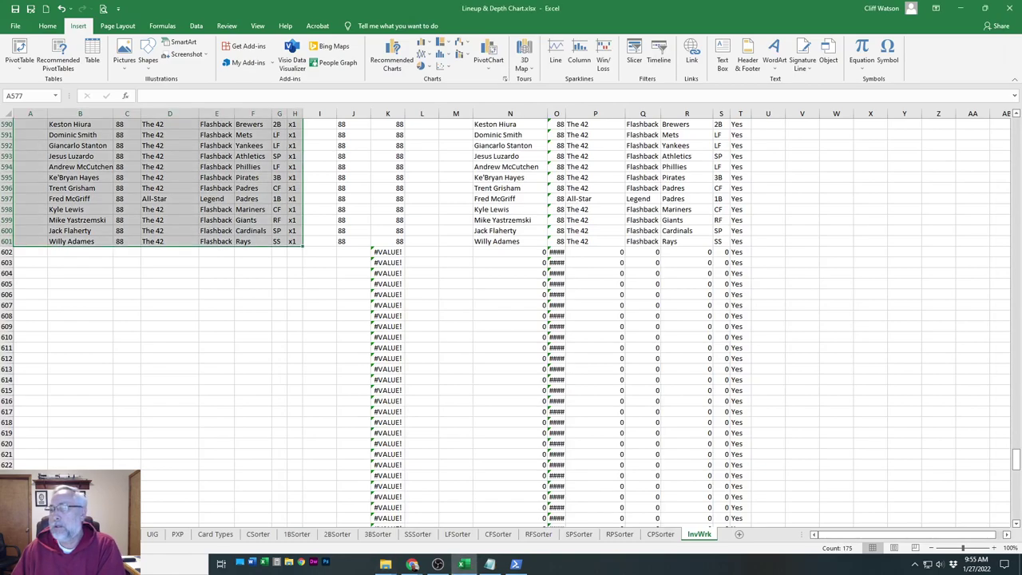
key("alt+Tab")
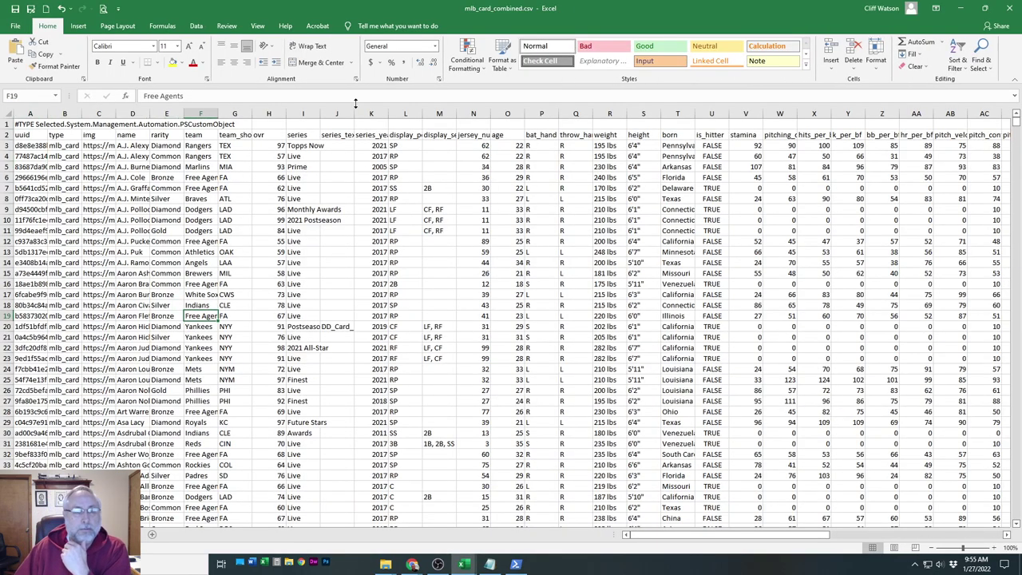
Select all the data columns and AutoFit their widths to the contents
scroll(332, 183, "down", 6)
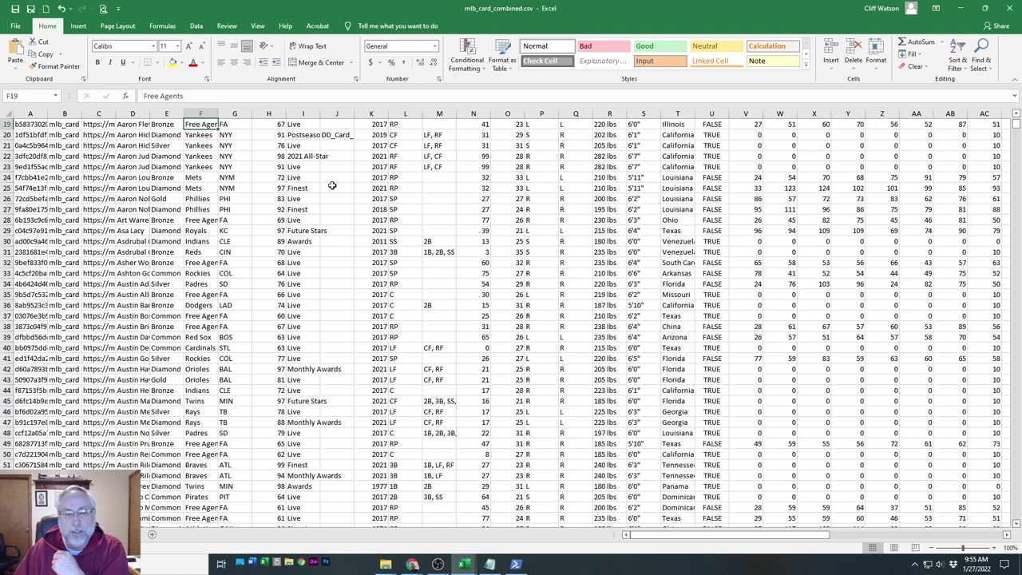
scroll(333, 184, "up", 6)
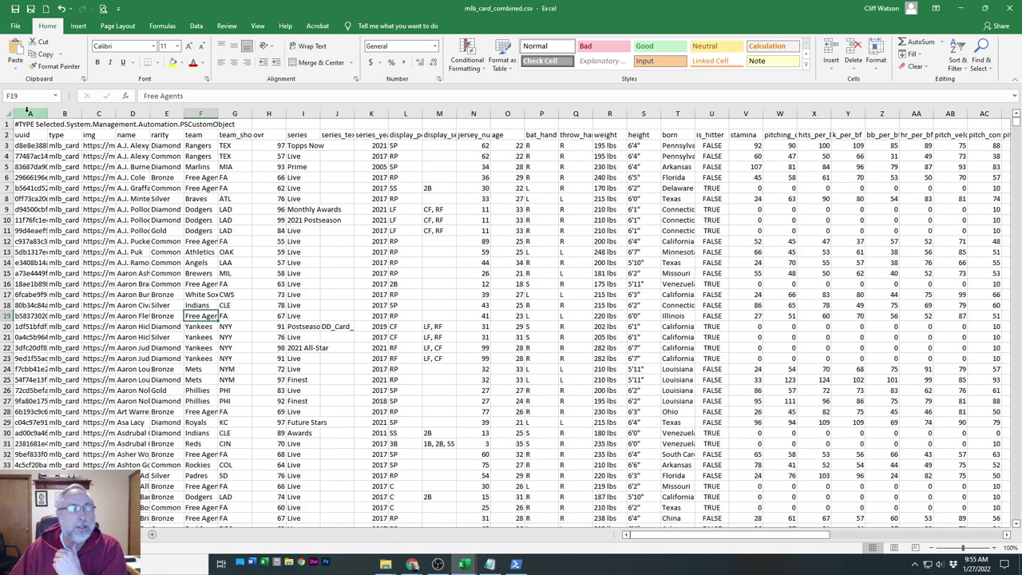
left_click_drag(29, 112, 853, 113)
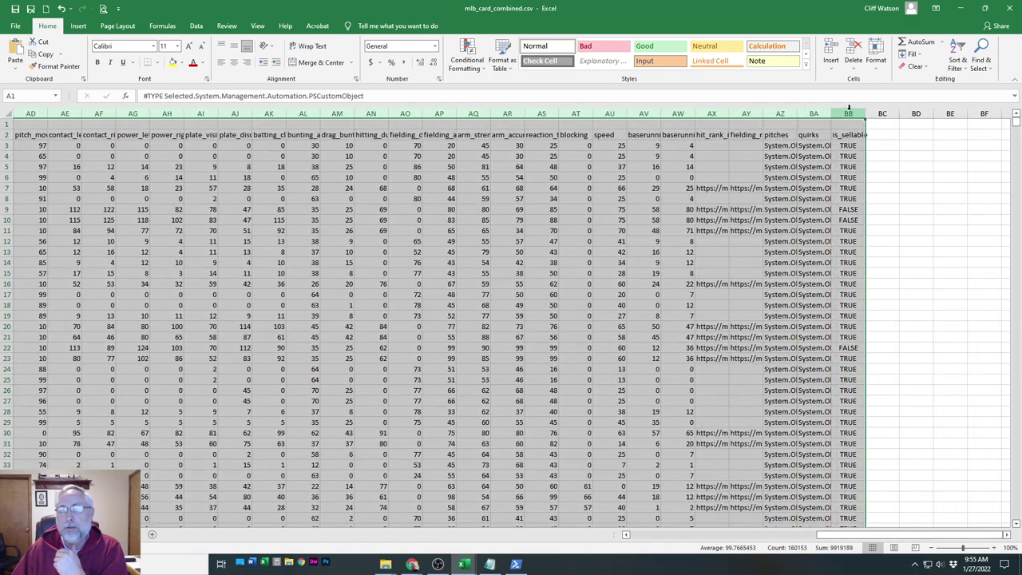
double_click(797, 115)
left_click_drag(842, 535, 616, 547)
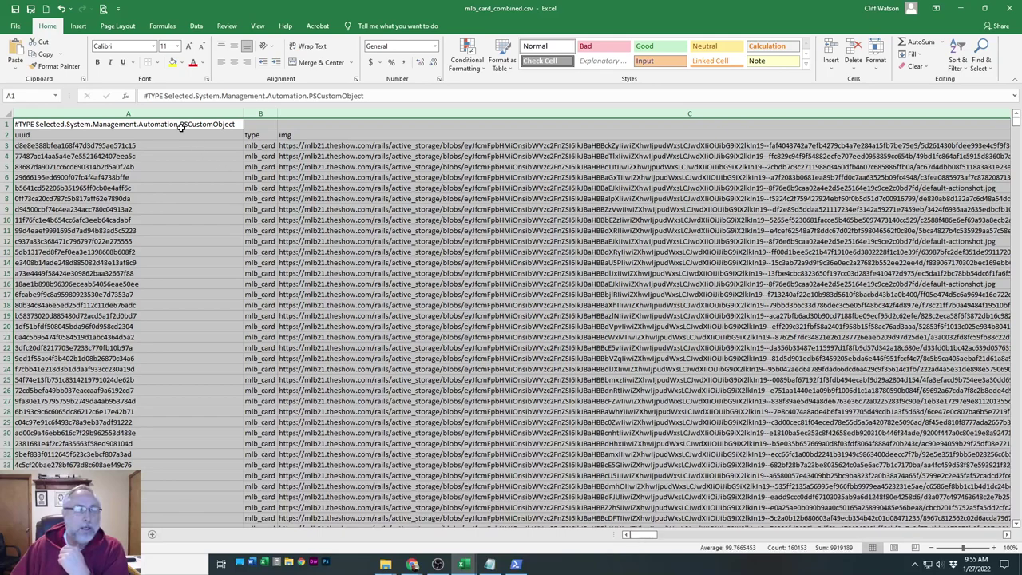
left_click(163, 167)
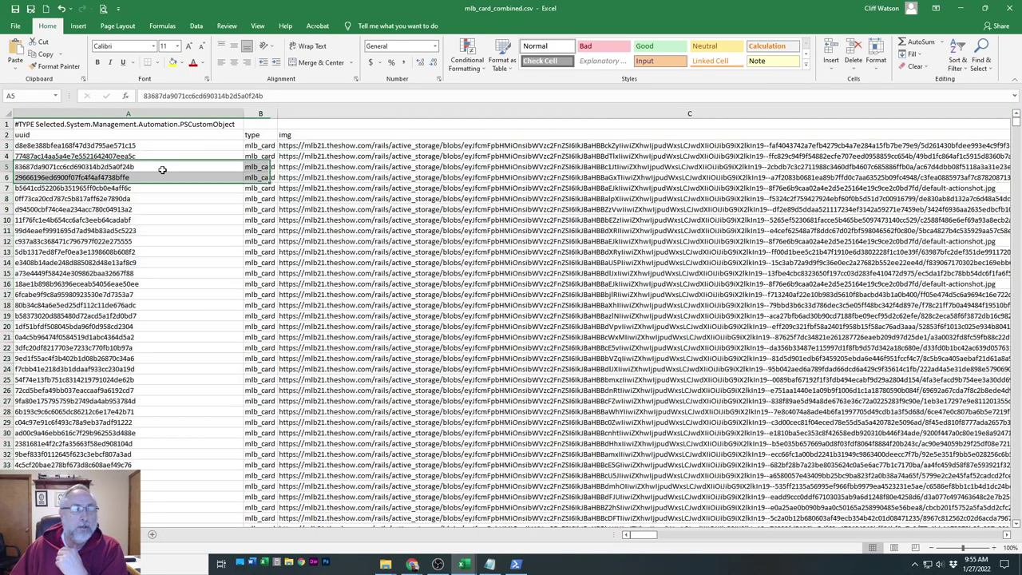
Select the uuid, type and img columns together
left_click(64, 114)
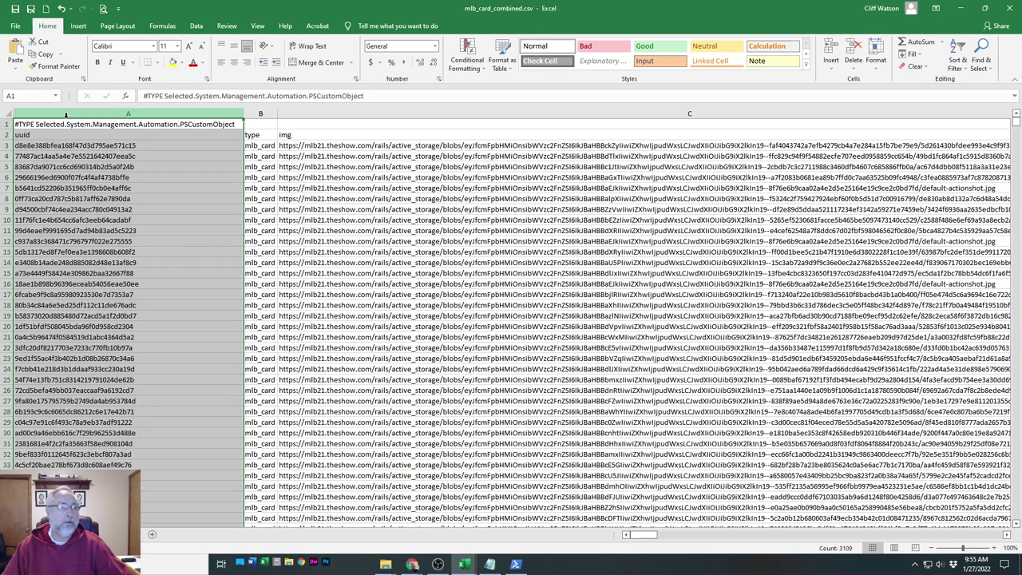
left_click(253, 112, "ctrl")
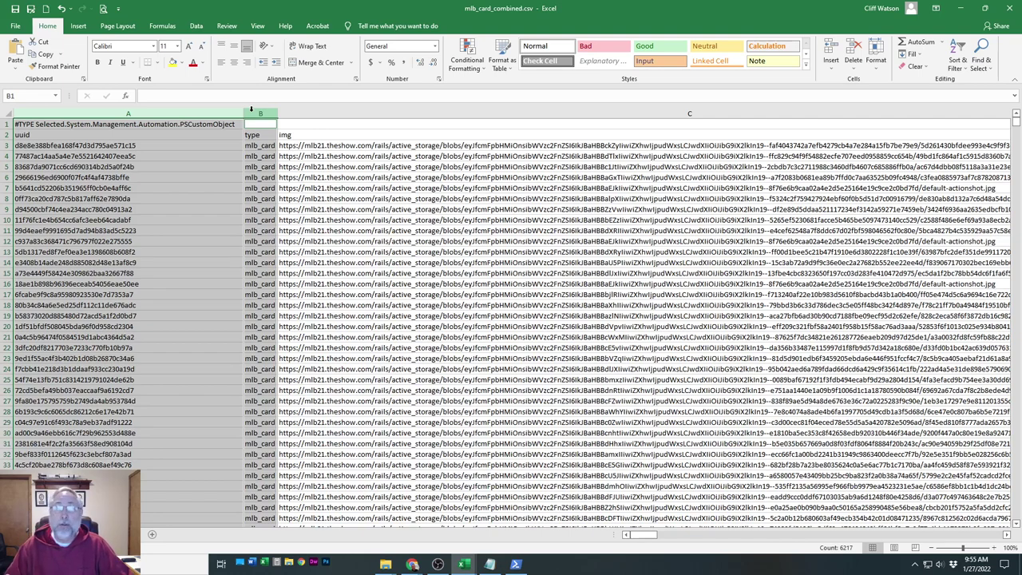
left_click(402, 112)
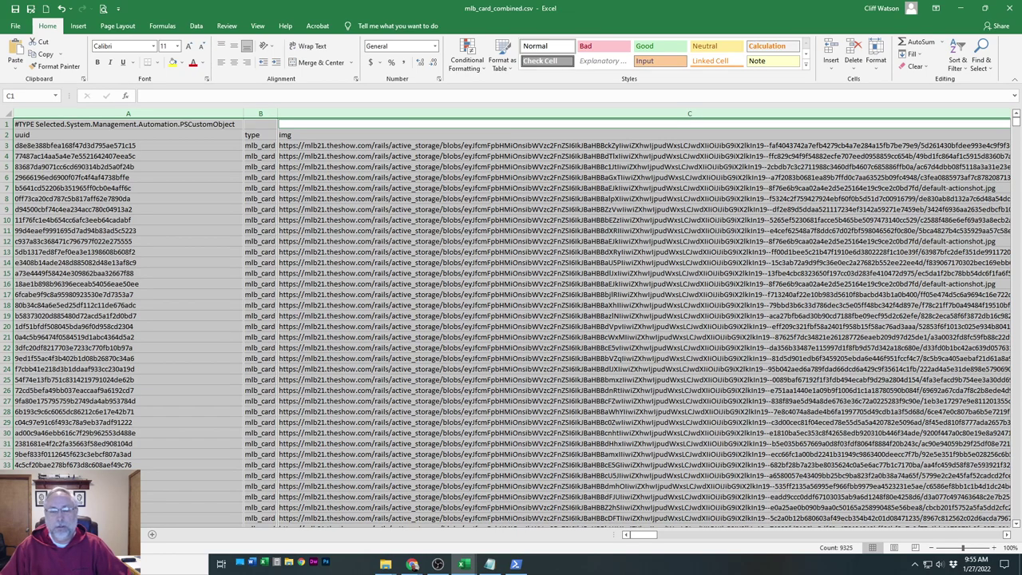
left_click(1007, 535)
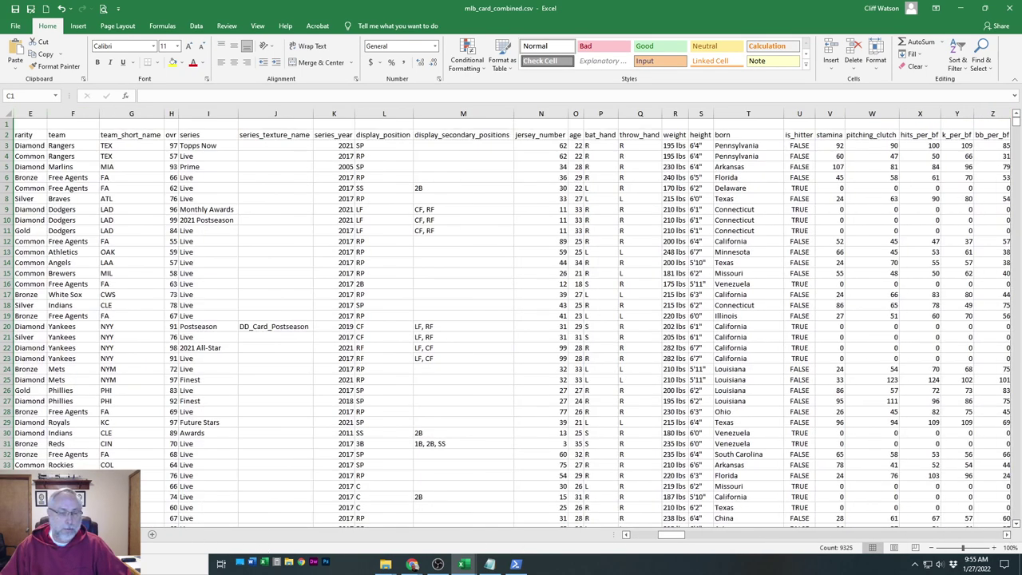
left_click(626, 535)
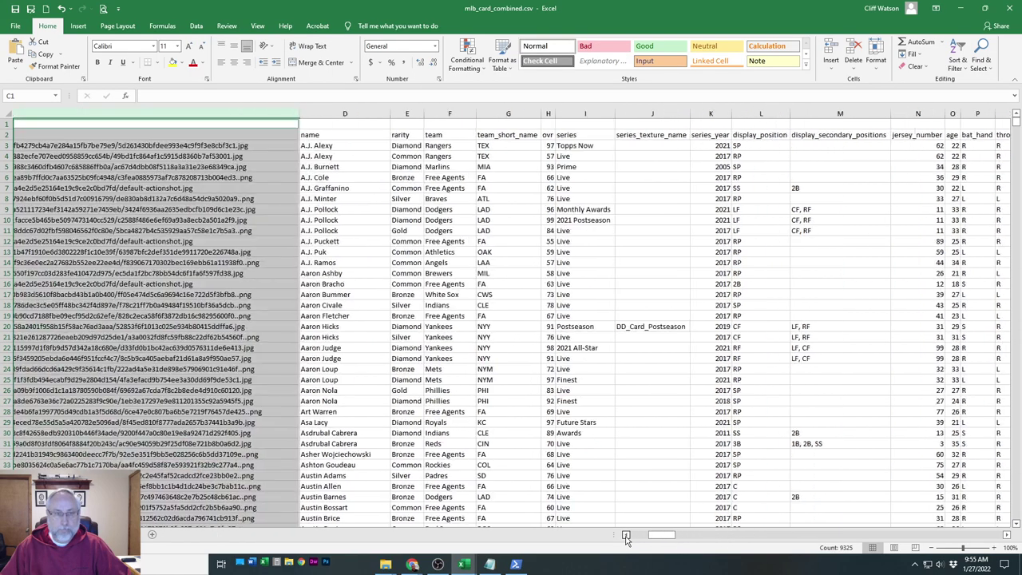
left_click(627, 535)
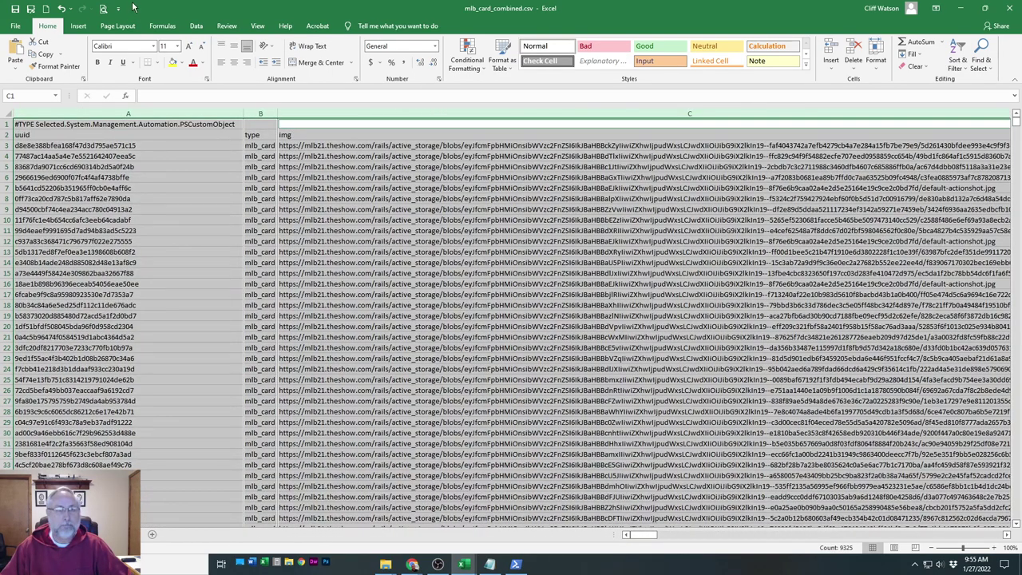
Delete the selected uuid, type and img columns
right_click(199, 115)
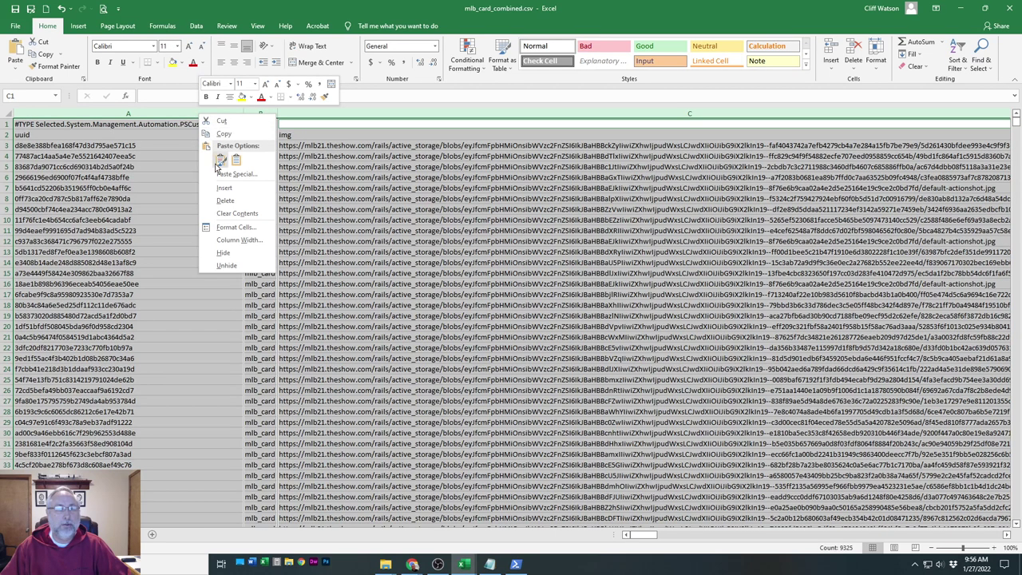
left_click(224, 201)
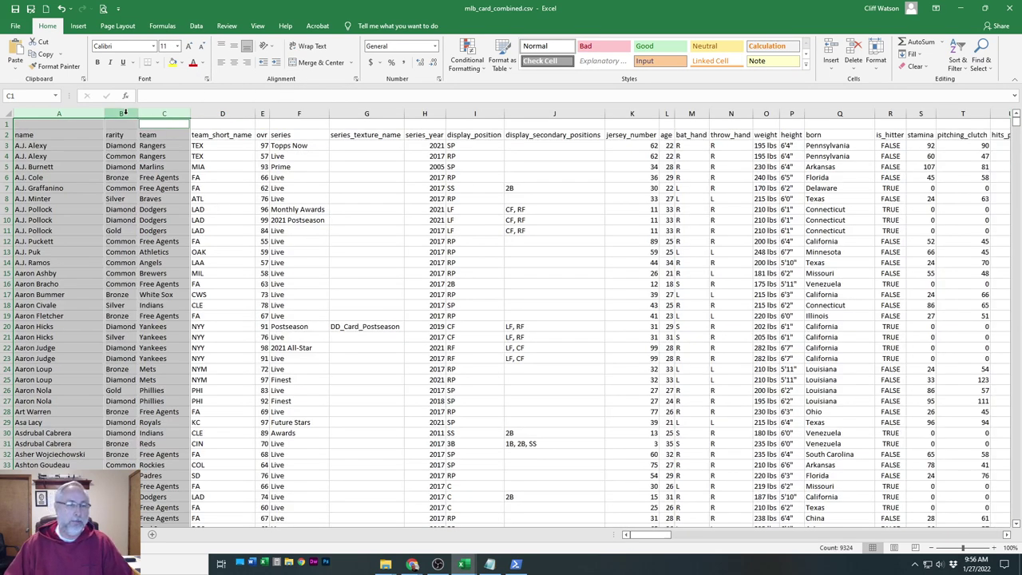
left_click(72, 155)
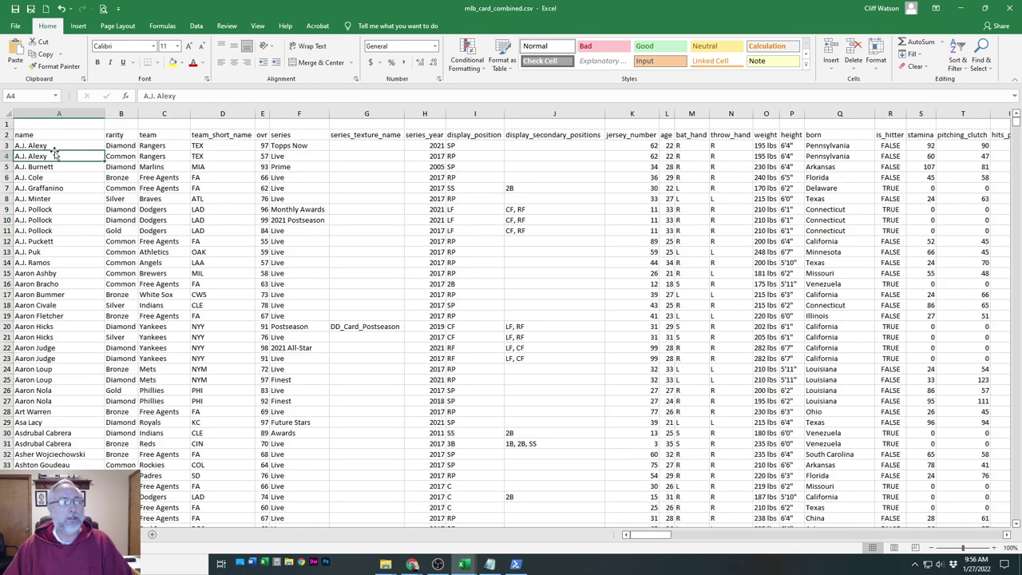
Delete the series_texture_name and series_year columns
left_click(53, 131)
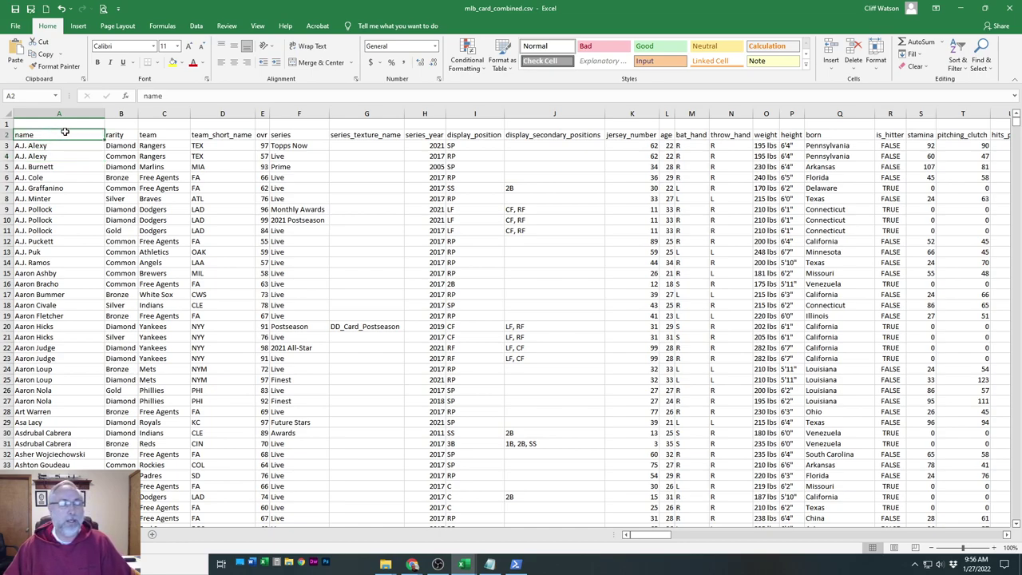
left_click(114, 133)
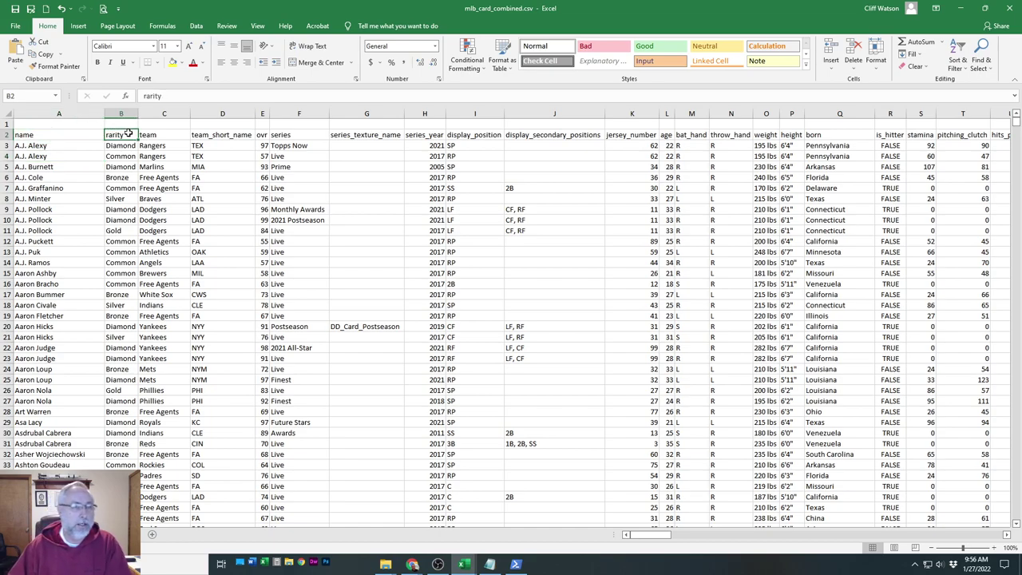
left_click(164, 134)
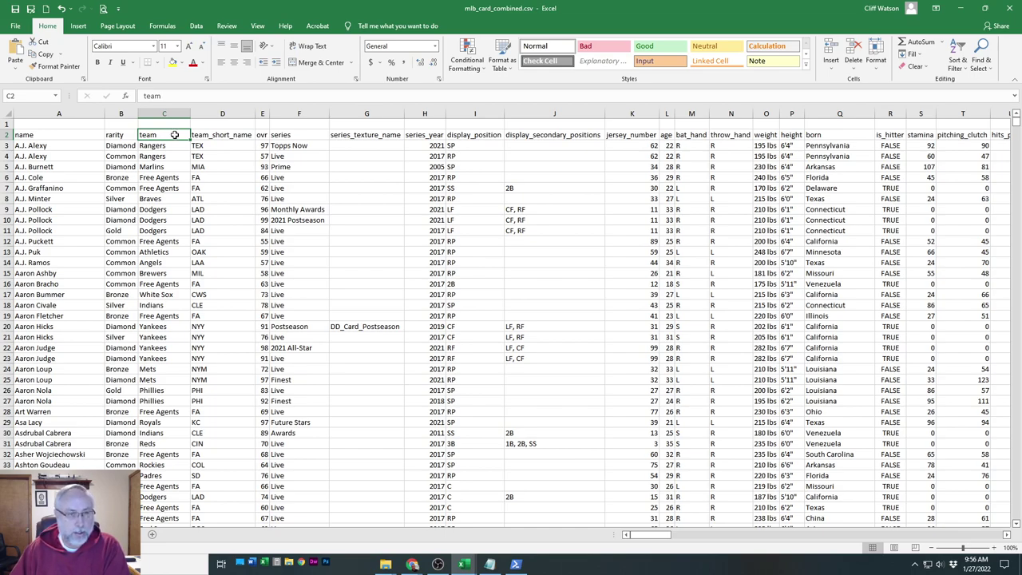
left_click(240, 134)
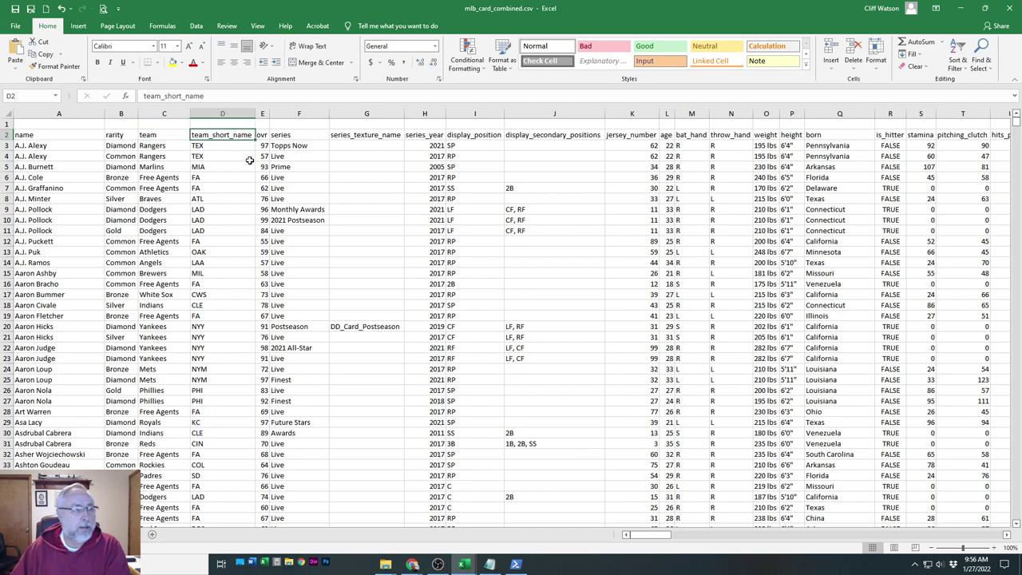
left_click(261, 113)
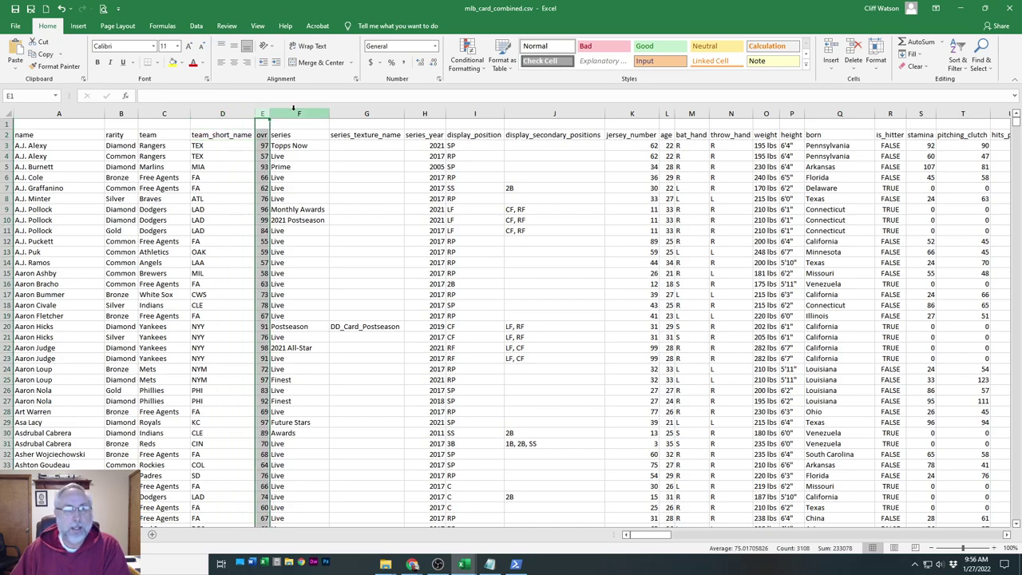
left_click(297, 114)
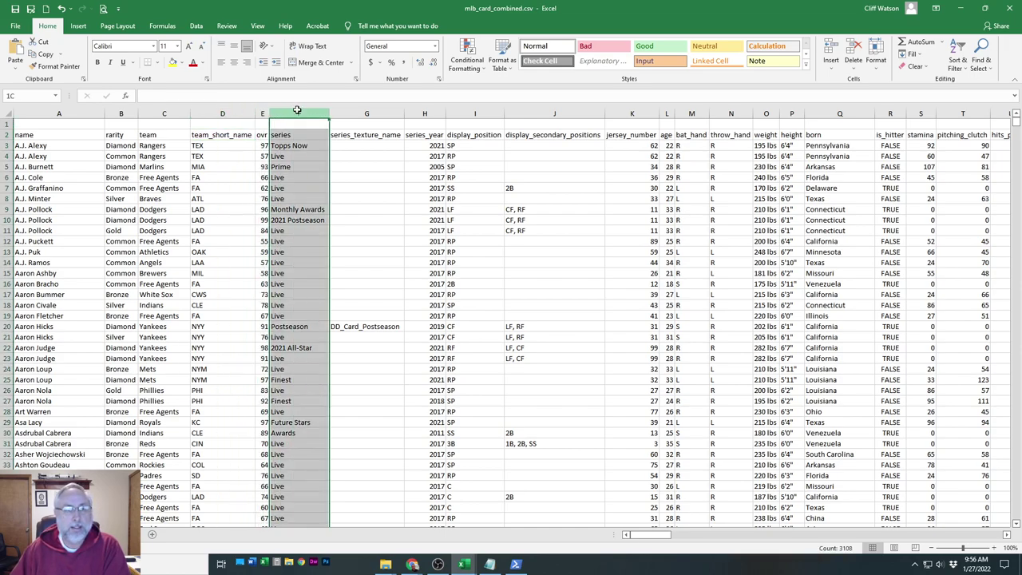
left_click(368, 110)
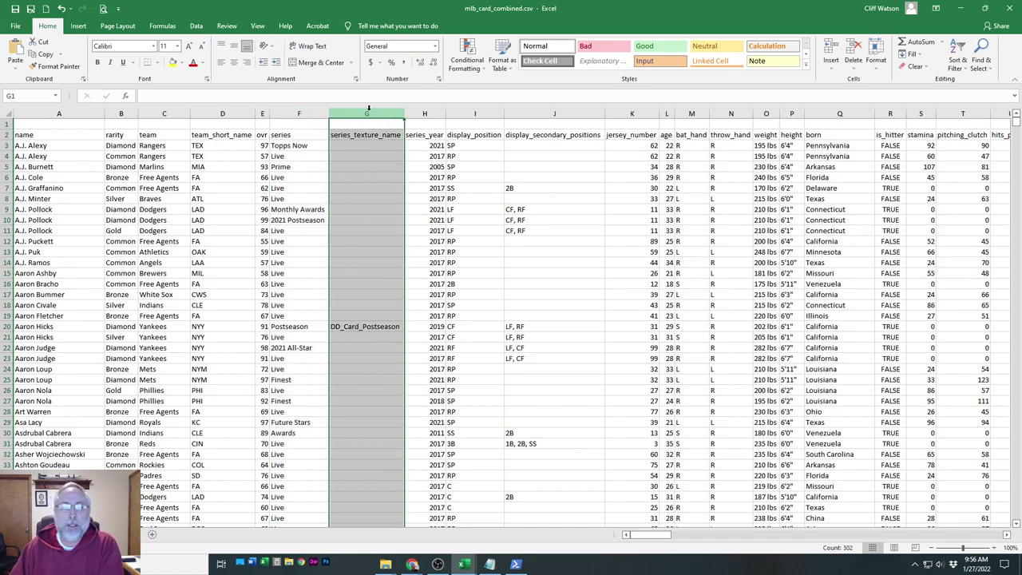
right_click(368, 114)
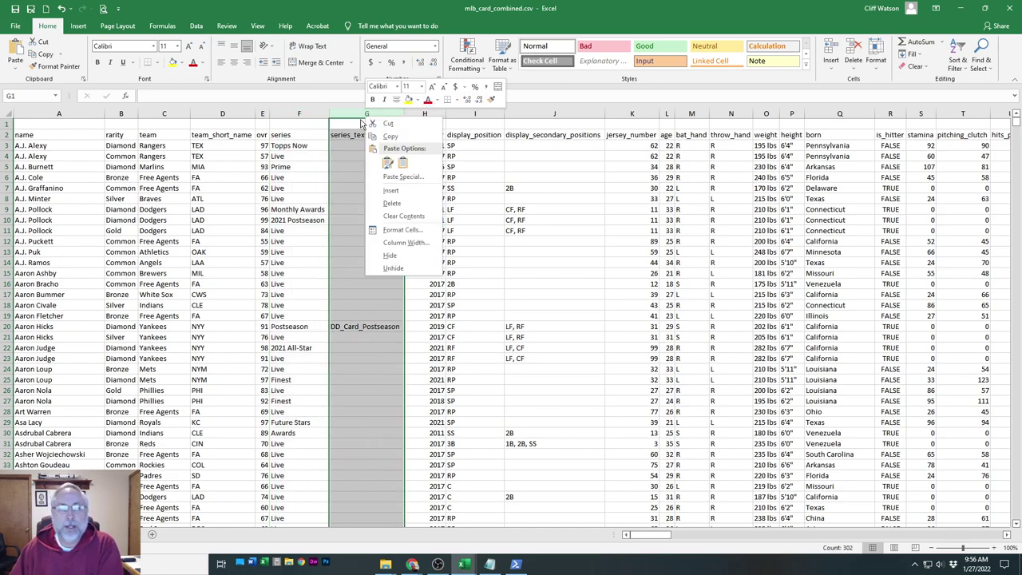
left_click(390, 202)
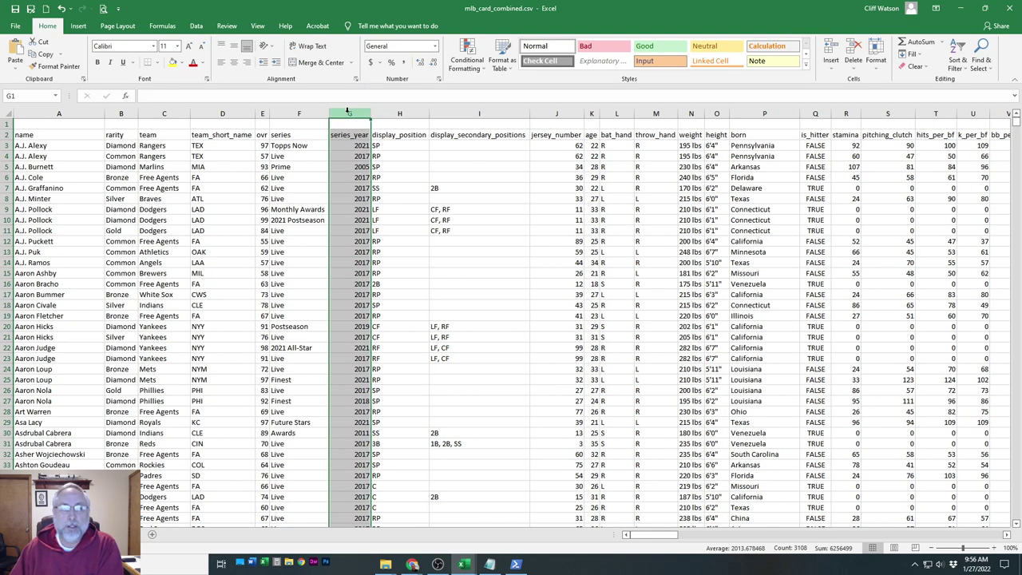
right_click(349, 114)
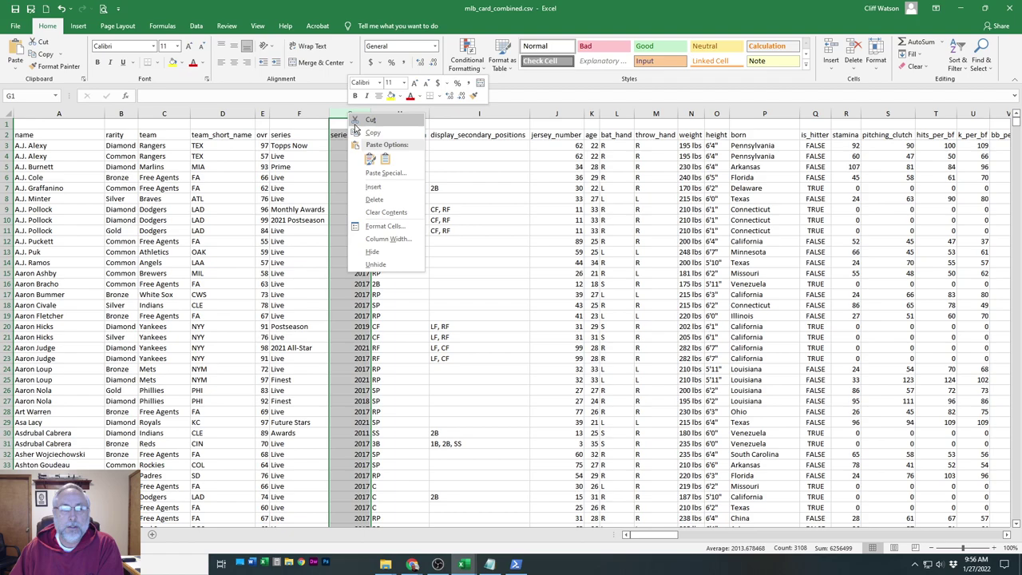
left_click(373, 200)
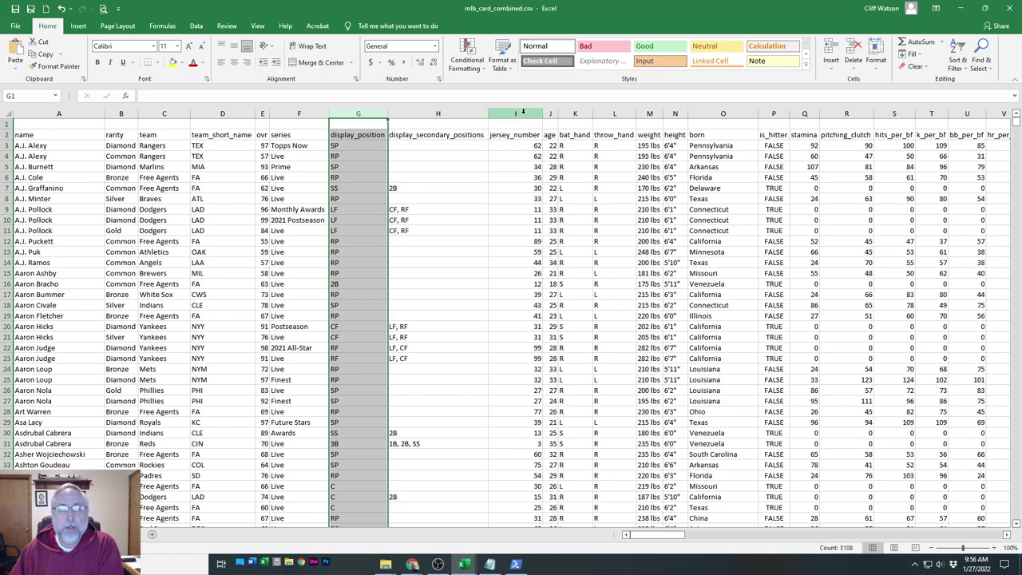
Delete the jersey_number, age, weight, height and born columns
left_click_drag(523, 112, 551, 112)
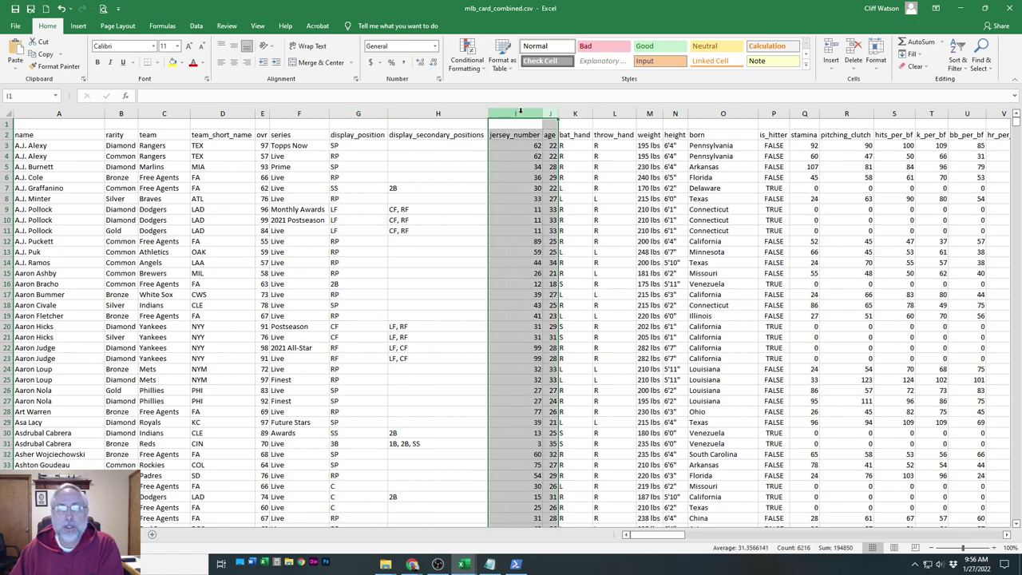
right_click(520, 112)
left_click(540, 202)
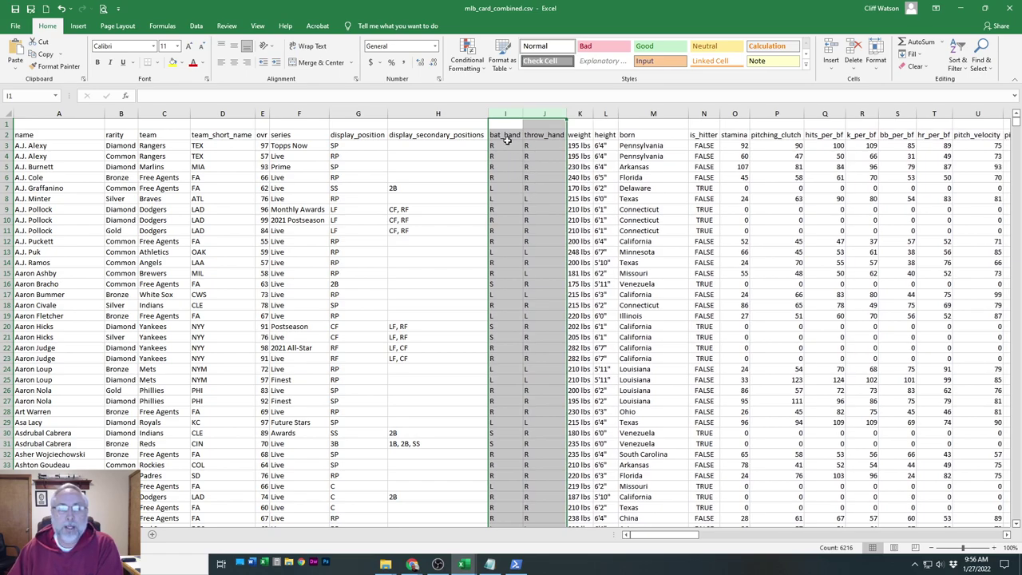
left_click(577, 112)
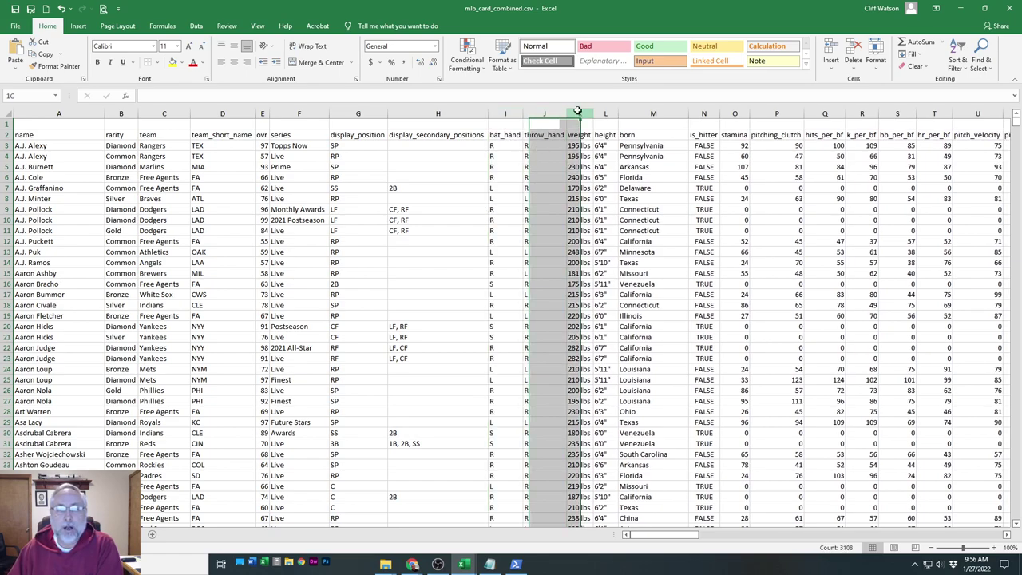
left_click_drag(578, 112, 644, 114)
right_click(643, 114)
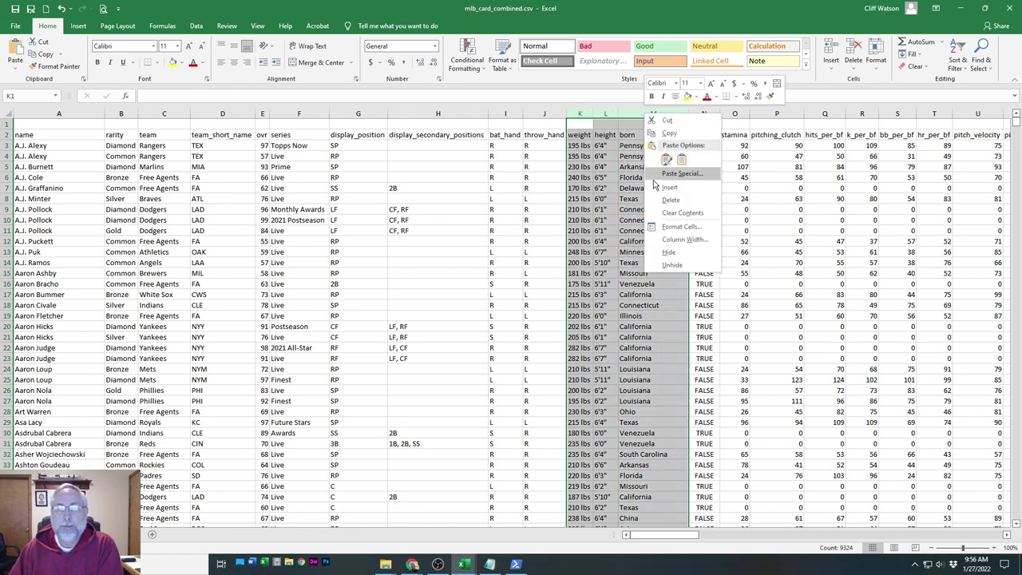
left_click(661, 200)
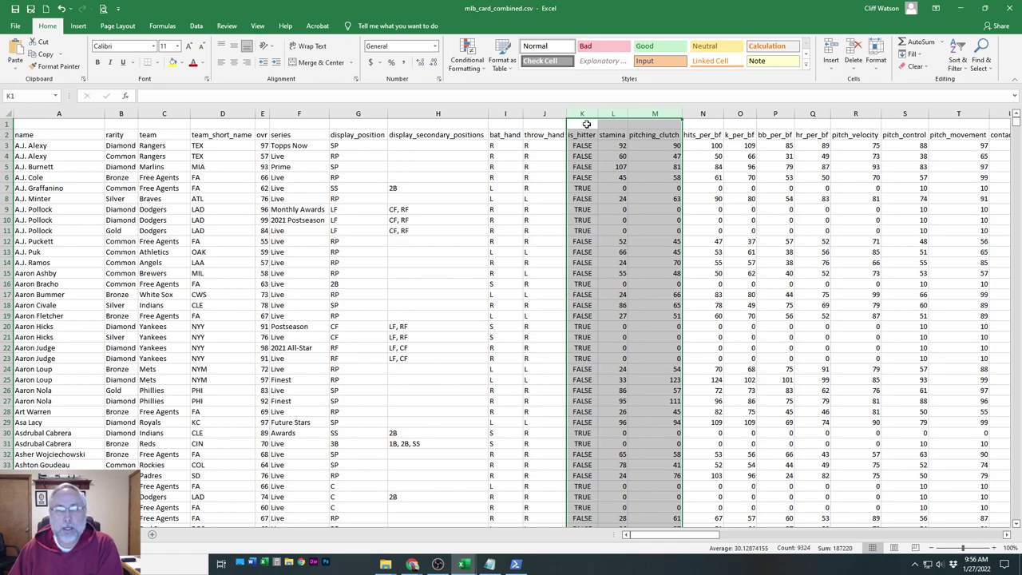
left_click_drag(659, 542, 875, 550)
Delete the hit_rank_image and fielding_rank_image columns
scroll(884, 551, "left", 1)
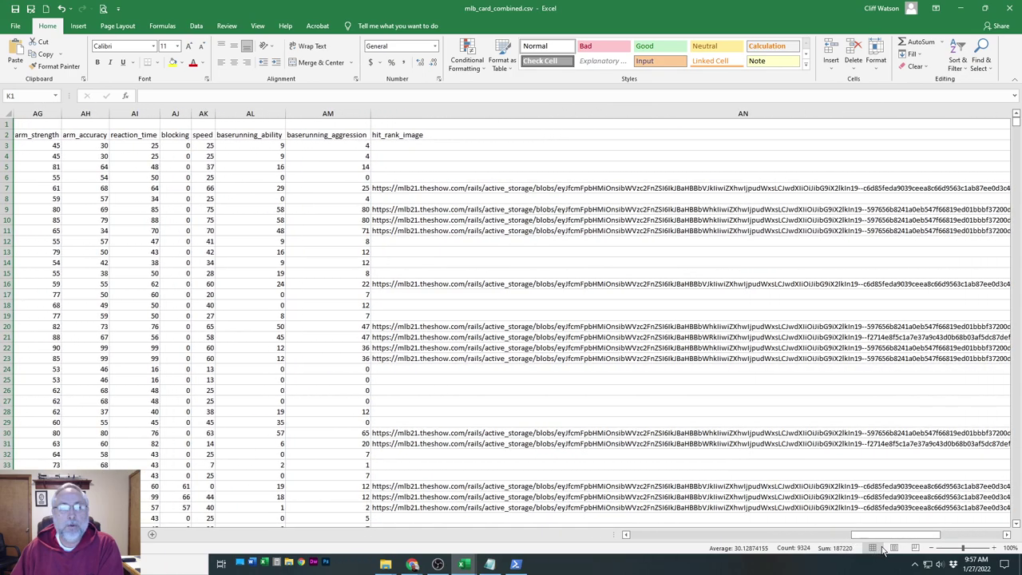
left_click(465, 112)
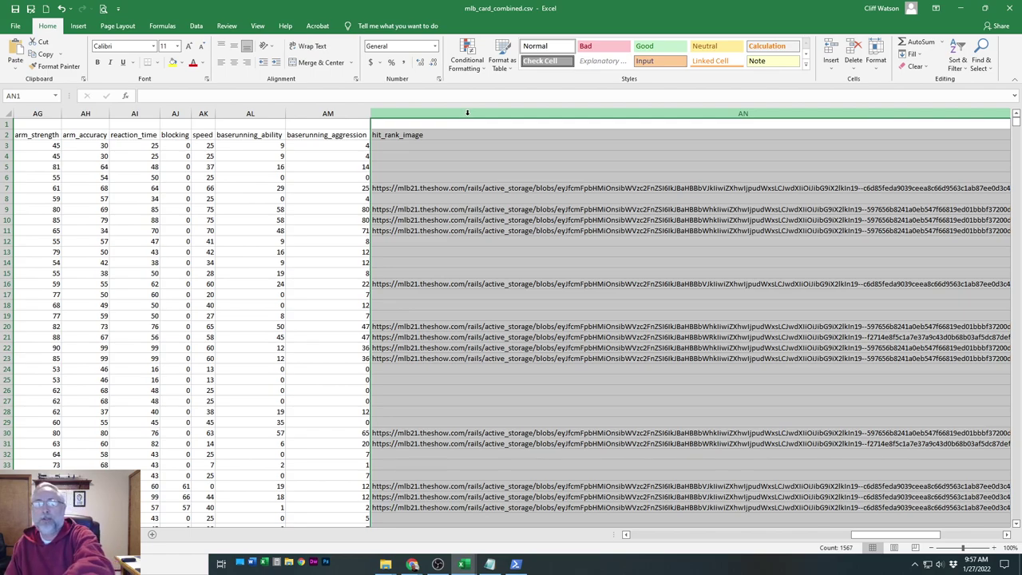
right_click(468, 113)
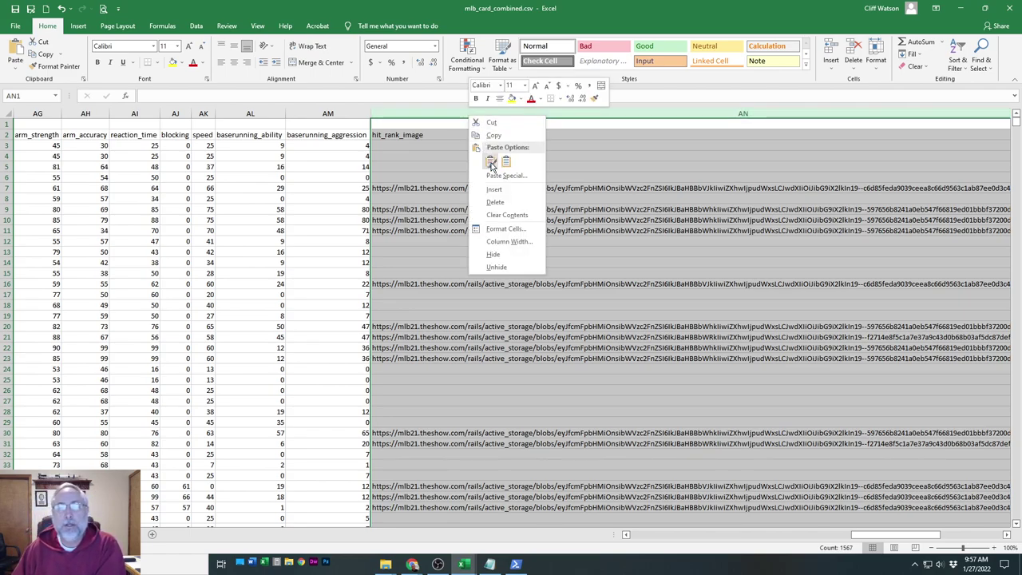
left_click(495, 202)
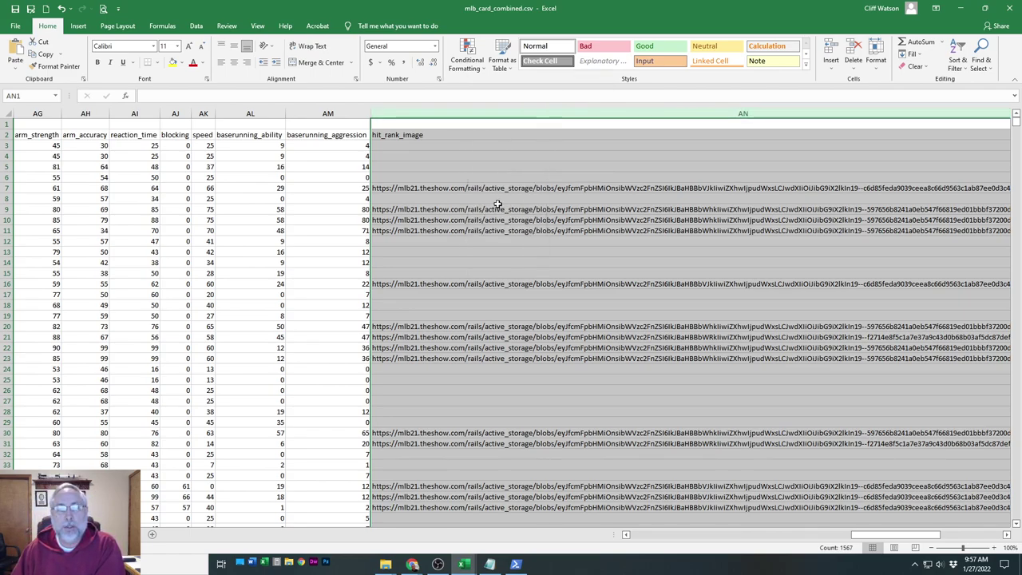
right_click(431, 113)
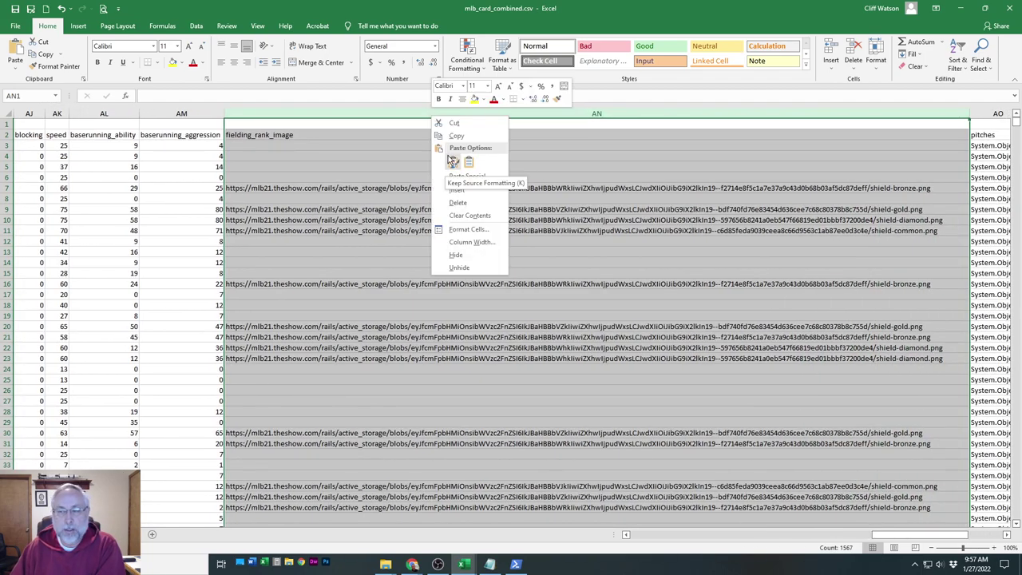
left_click(456, 202)
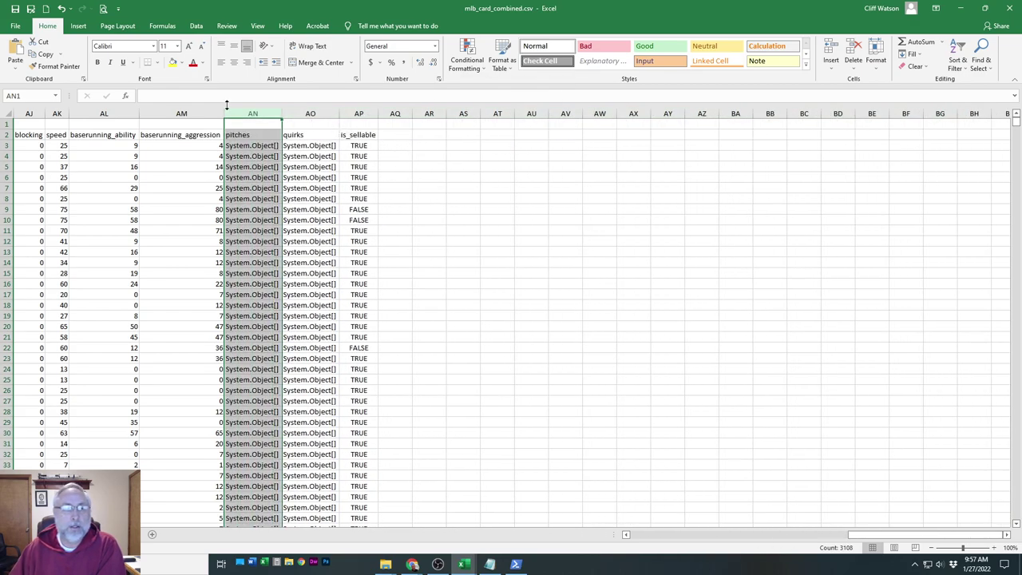
Delete the pitches and quirks columns together
left_click_drag(238, 115, 294, 114)
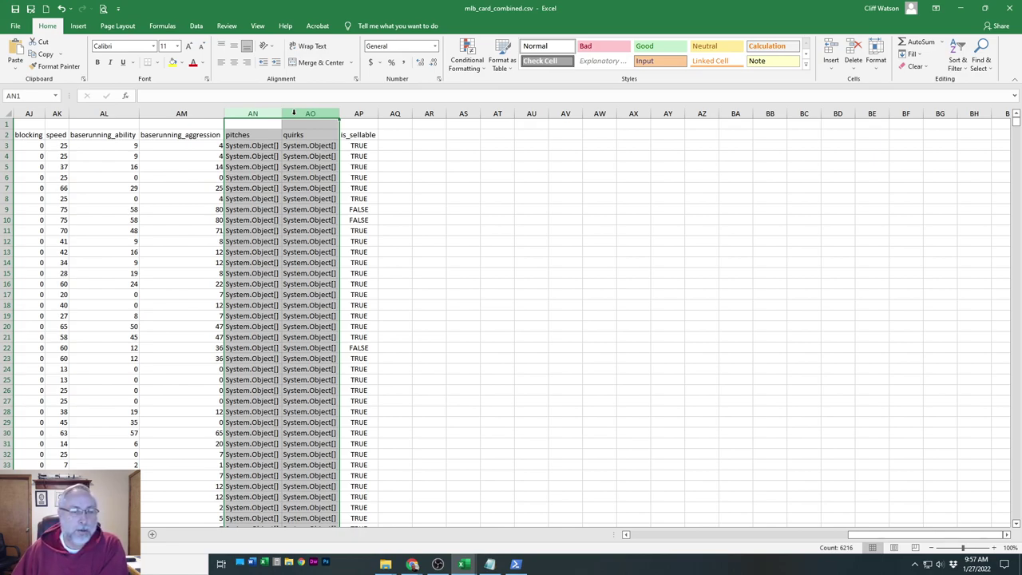
right_click(294, 114)
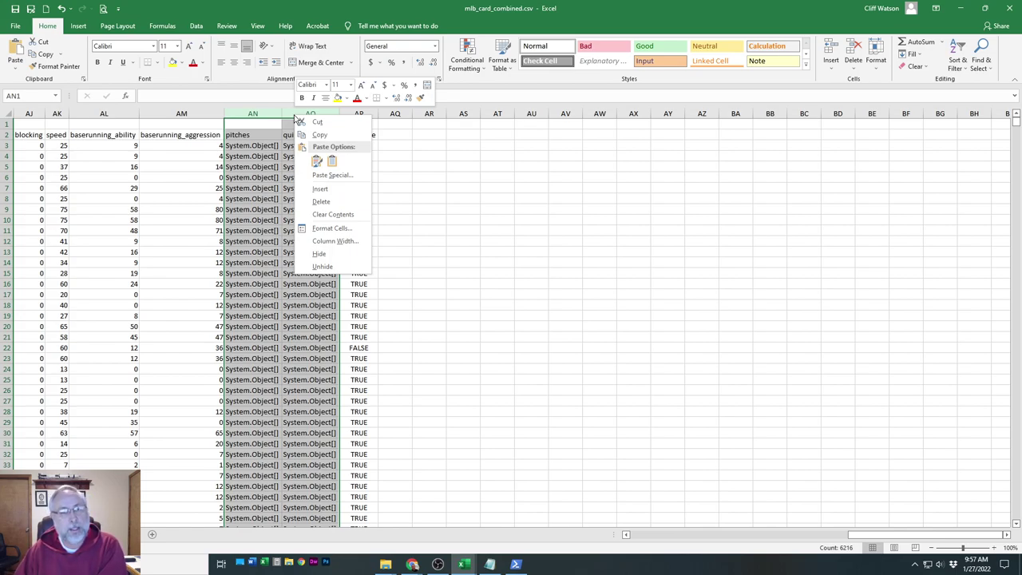
left_click(337, 201)
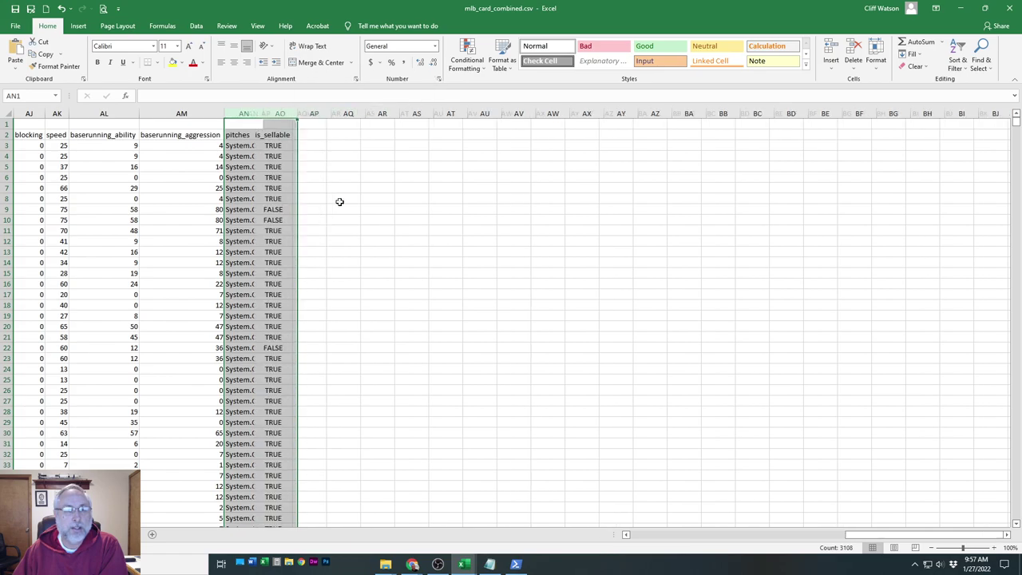
left_click(302, 188)
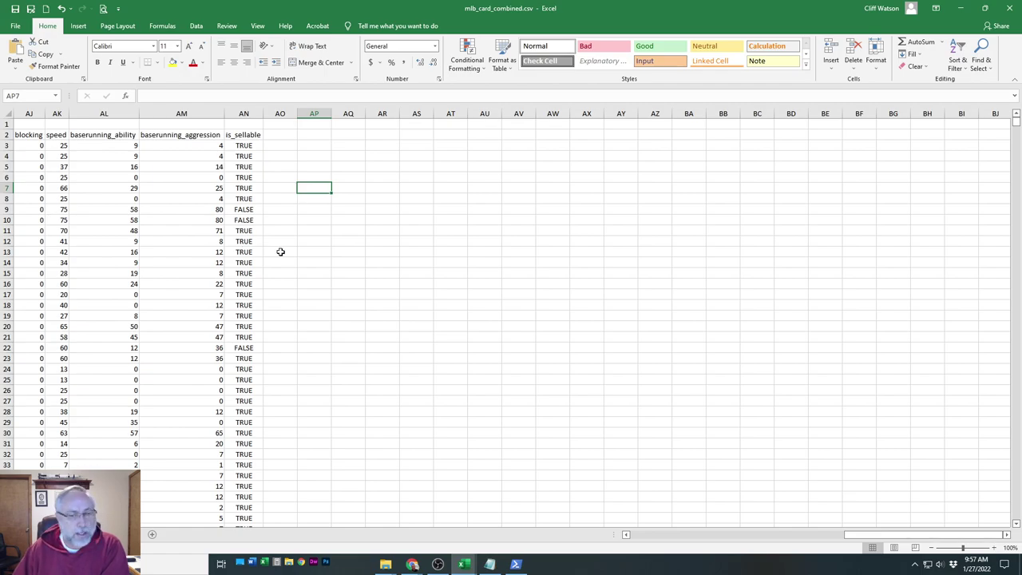
Verify the trimmed card list ends at row 3109, then move the csv window aside to reveal the Lineup & Depth Chart workbook
left_click_drag(909, 538, 561, 547)
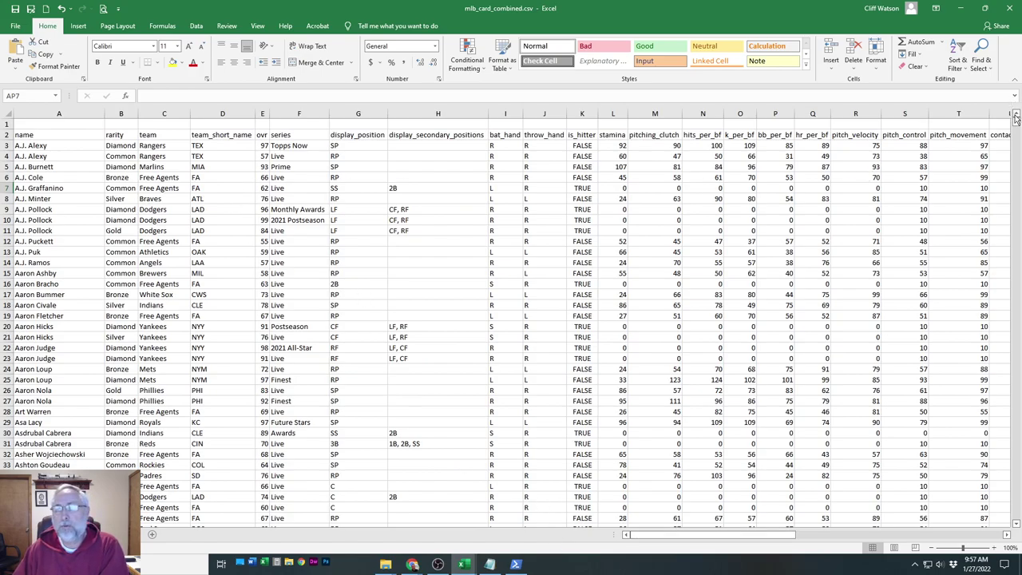
left_click_drag(1016, 116, 1016, 517)
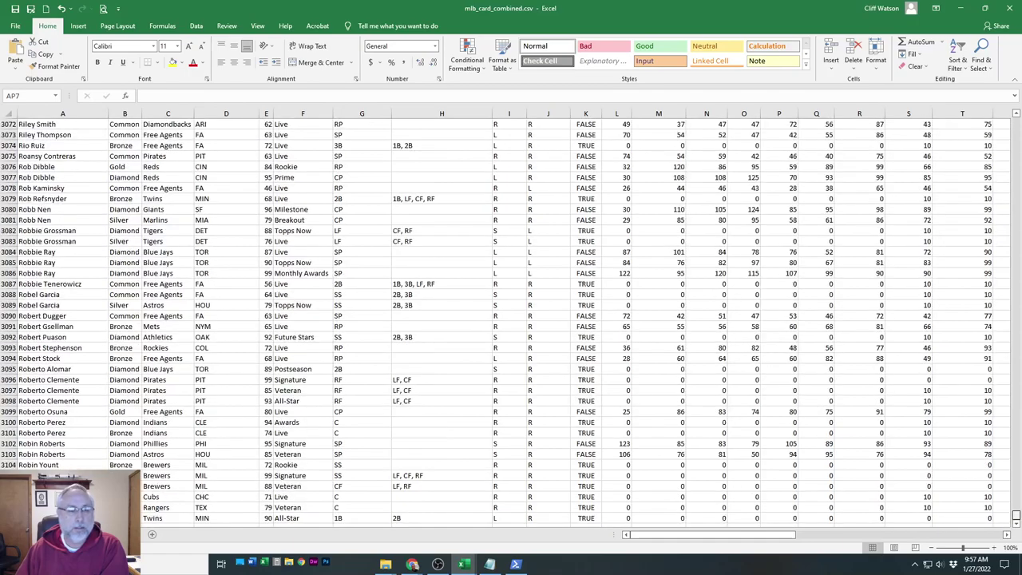
scroll(473, 319, "down", 6)
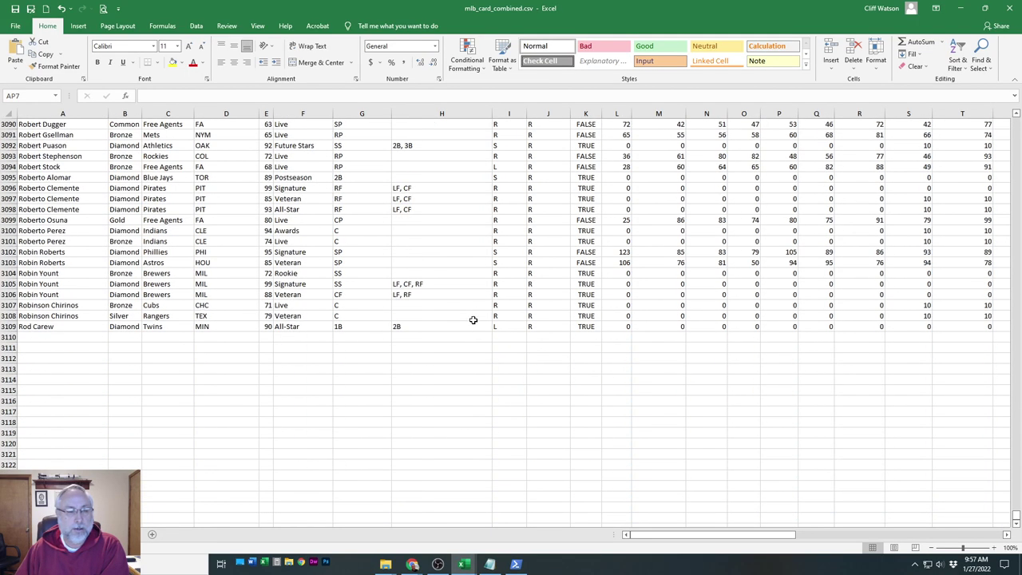
scroll(473, 320, "up", 2)
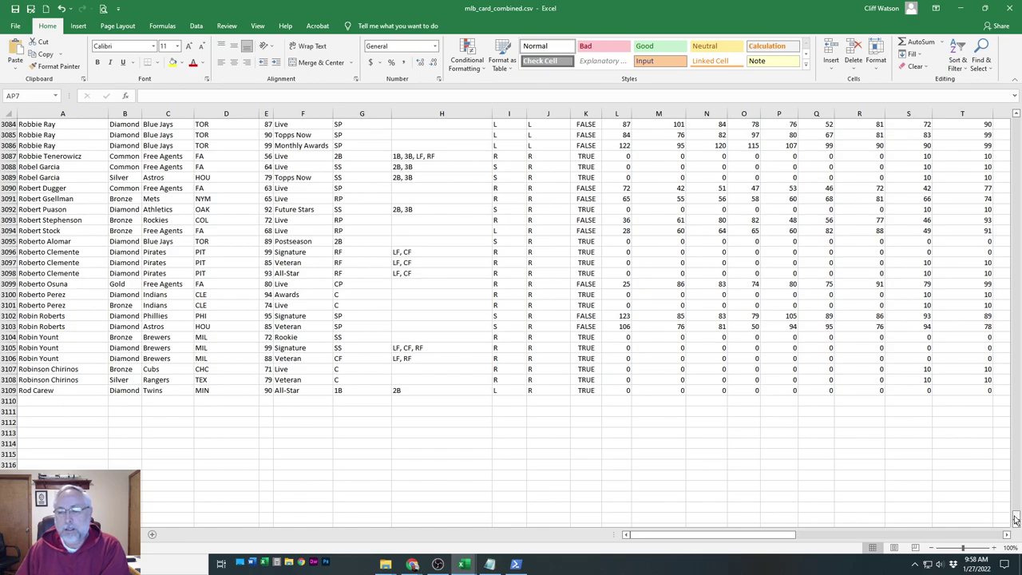
left_click_drag(1016, 517, 1012, 117)
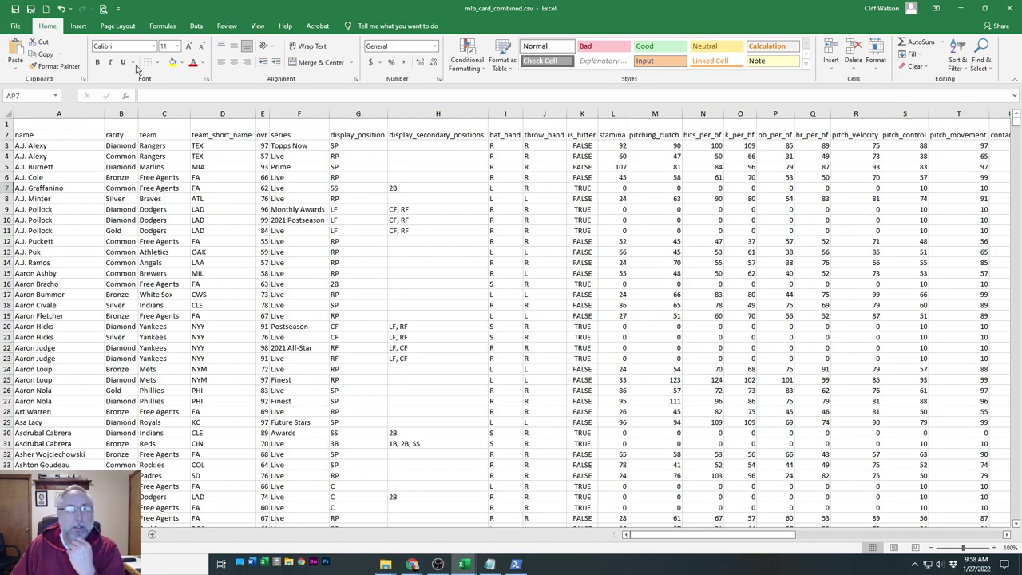
left_click_drag(276, 9, 1021, 10)
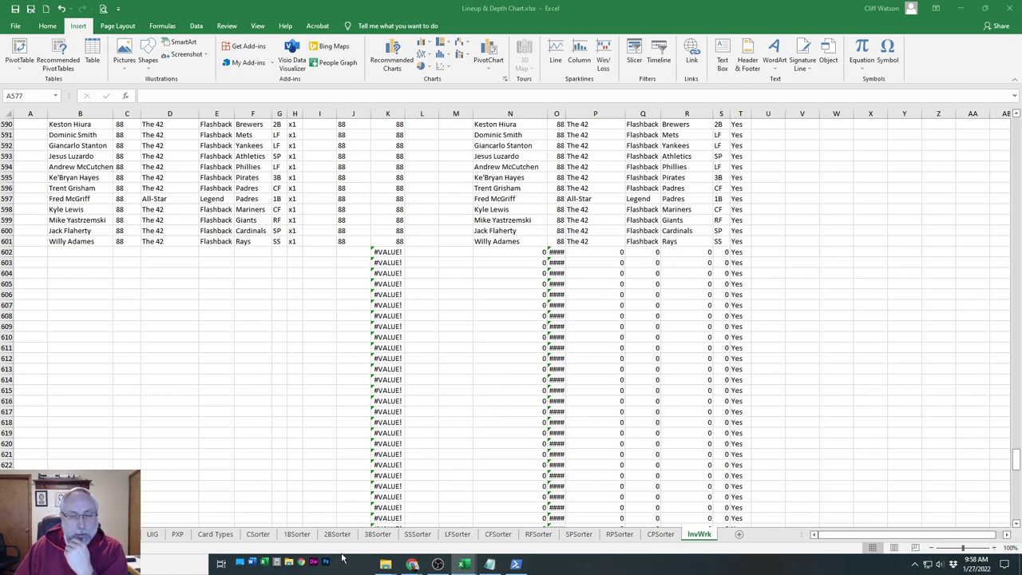
Switch to the UIG player card sheet and inspect cell A2's formula that builds each card's UIG code
left_click(96, 534)
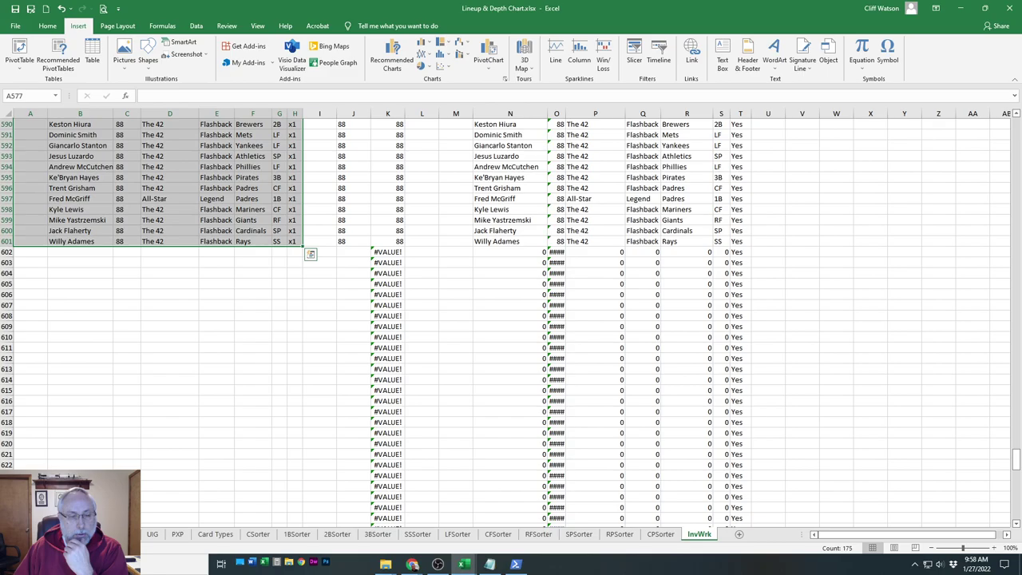
scroll(77, 277, "down", 1)
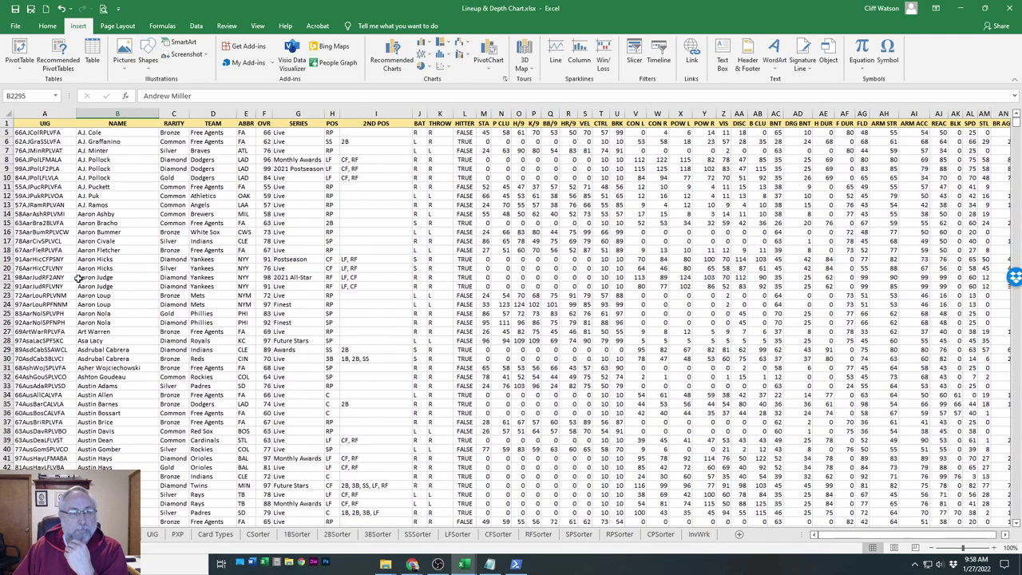
scroll(78, 277, "up", 1)
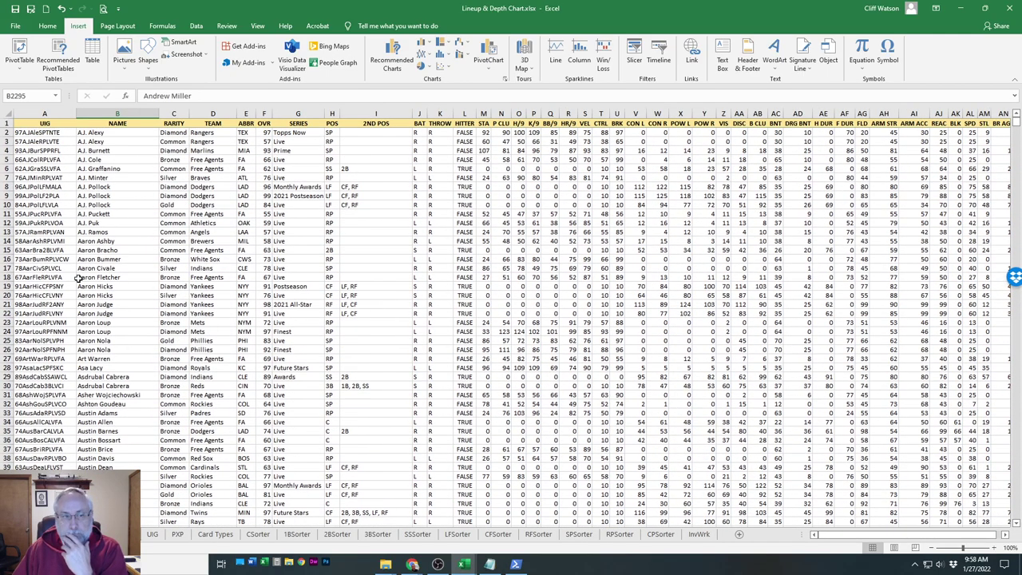
left_click(45, 133)
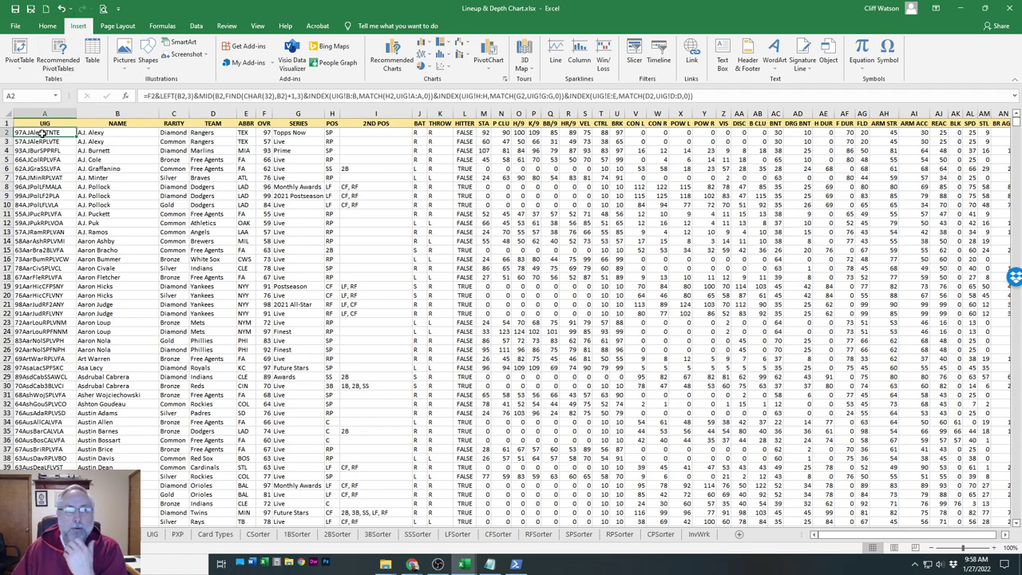
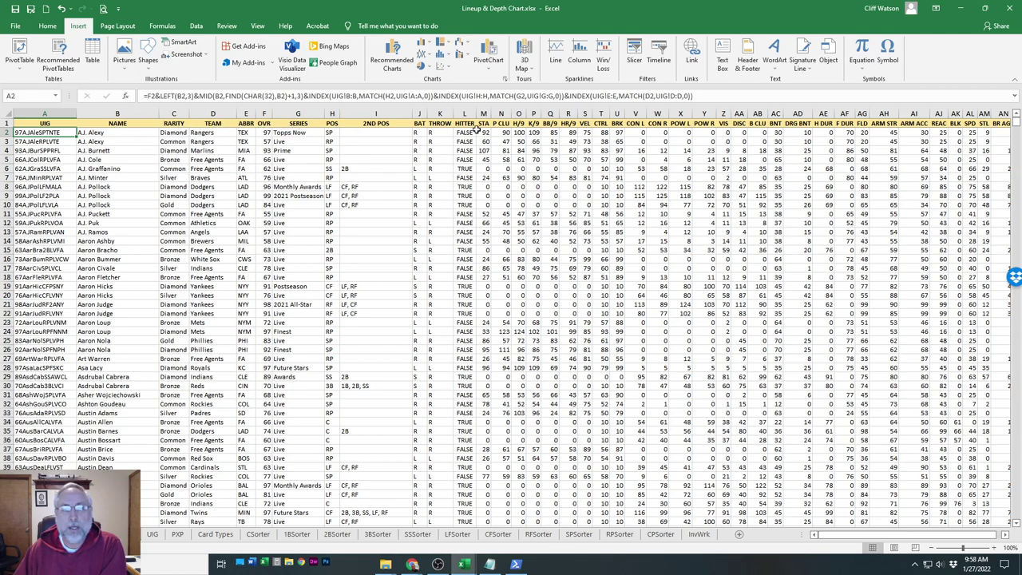
Leave the Lineup & Depth Chart window for the mlb_card_combined.csv workbook
left_click(1004, 534)
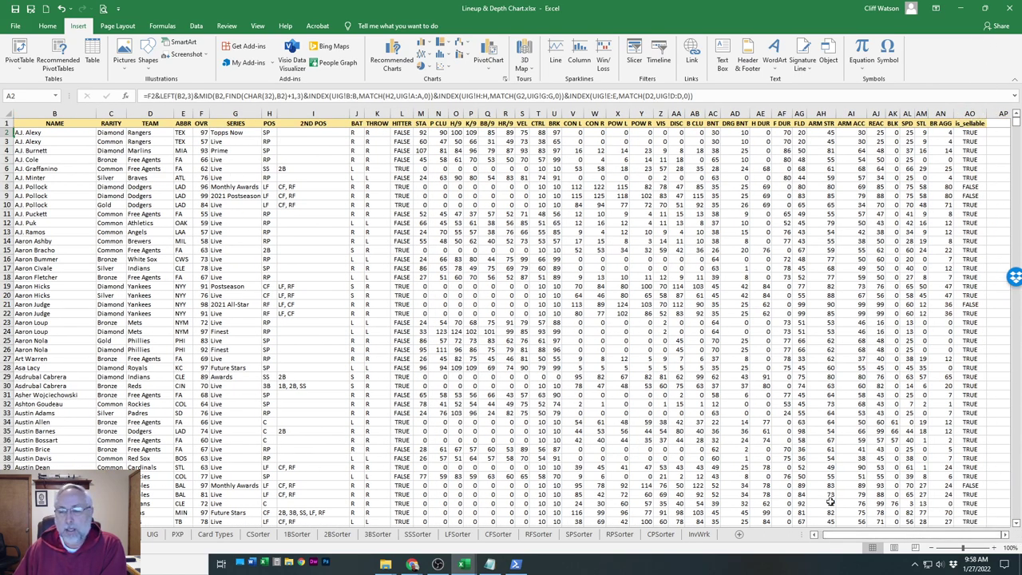
left_click_drag(835, 534, 827, 534)
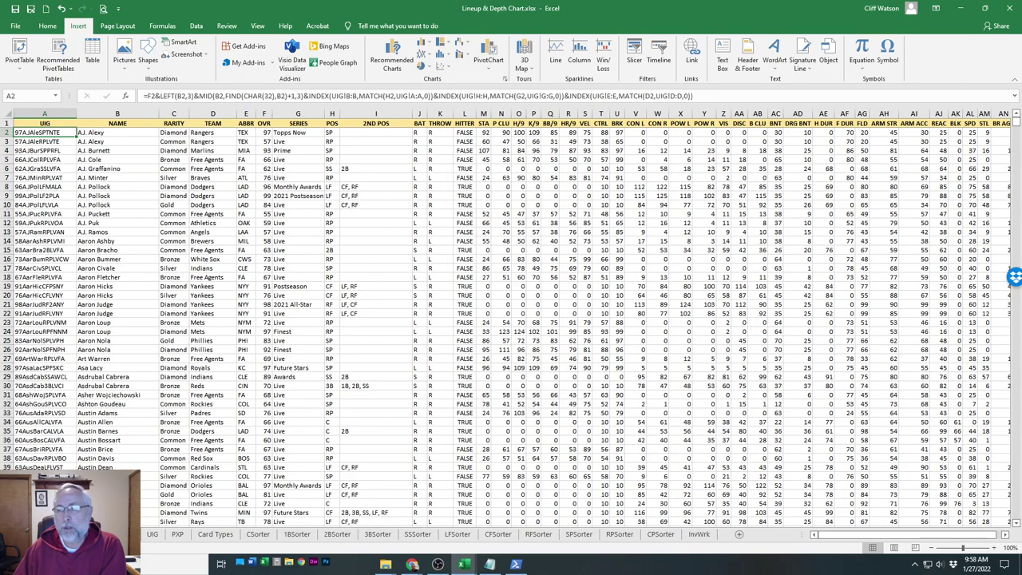
key("alt+Tab")
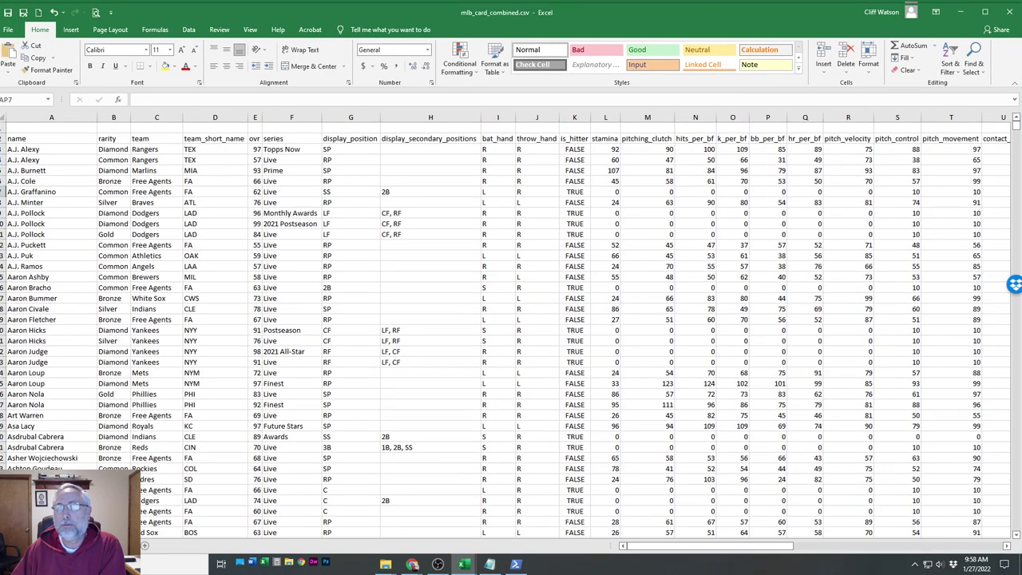
Maximize the csv window and start selecting the card data at the first player, A3
left_click(985, 12)
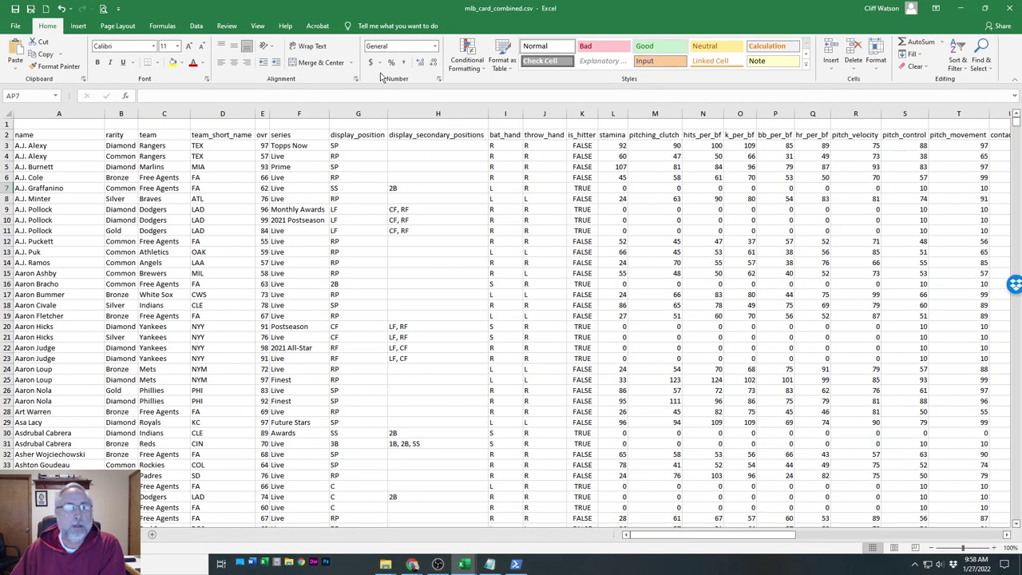
left_click(38, 145)
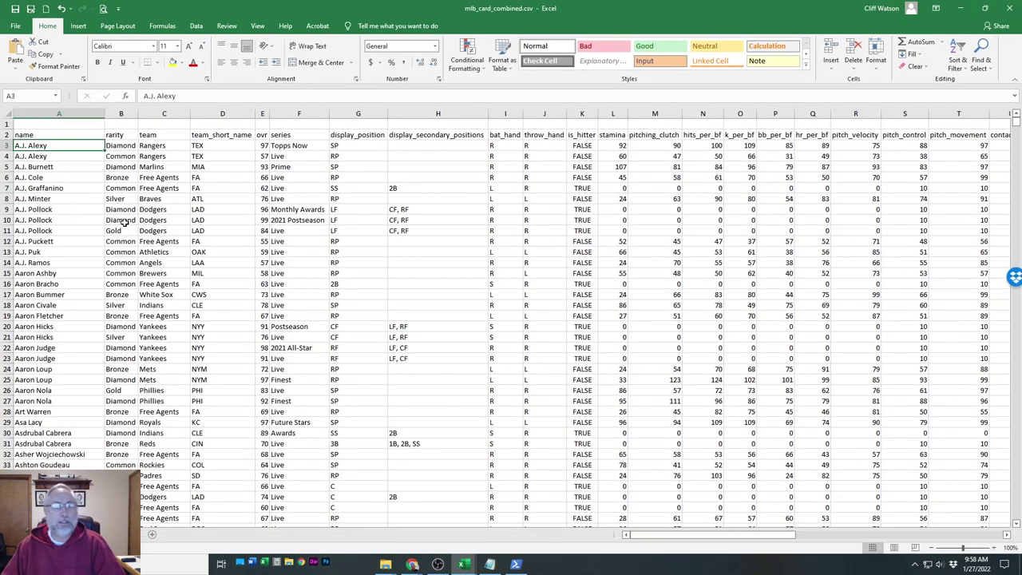
scroll(52, 147, "down", 7)
scroll(208, 240, "down", 20)
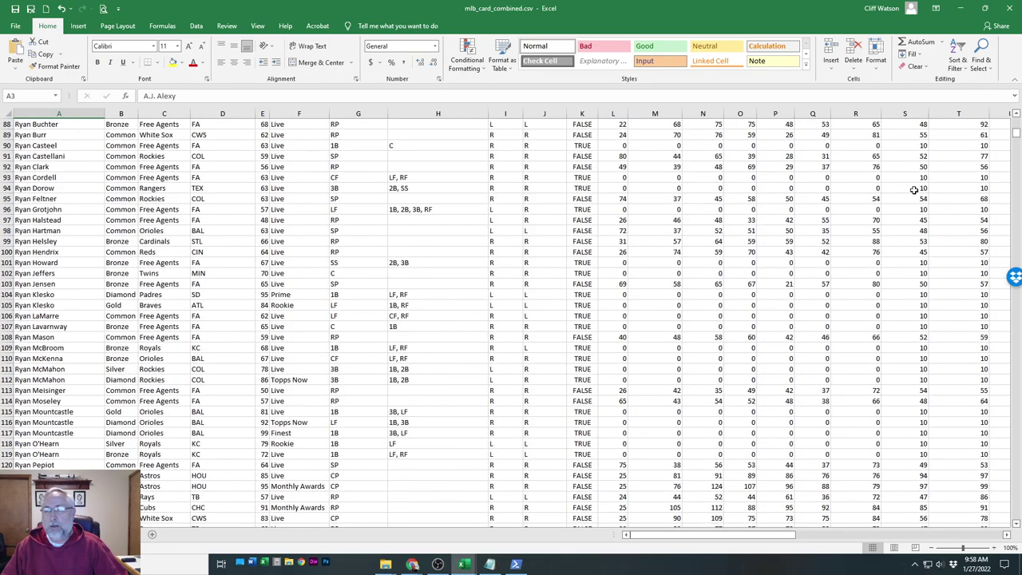
left_click_drag(1009, 133, 1017, 522)
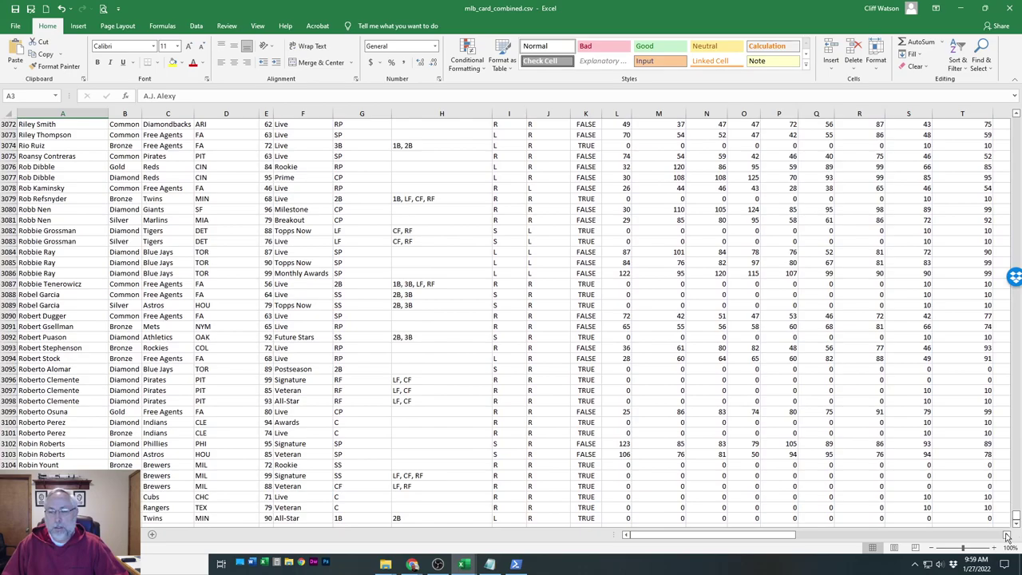
left_click(1006, 534)
left_click(1006, 534)
left_click(1016, 525)
scroll(990, 508, "down", 4)
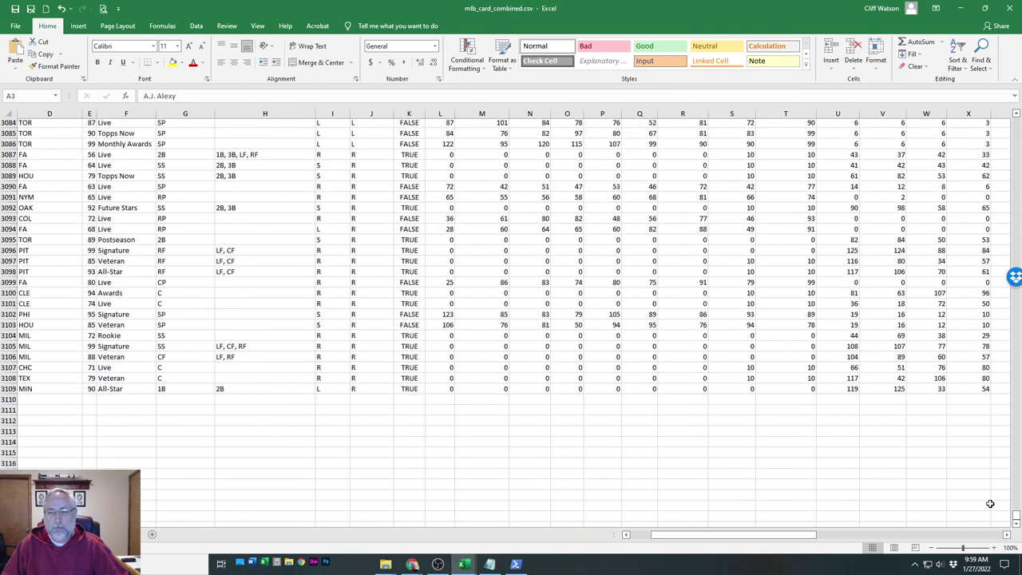
left_click(1006, 534)
left_click_drag(1007, 534, 1006, 534)
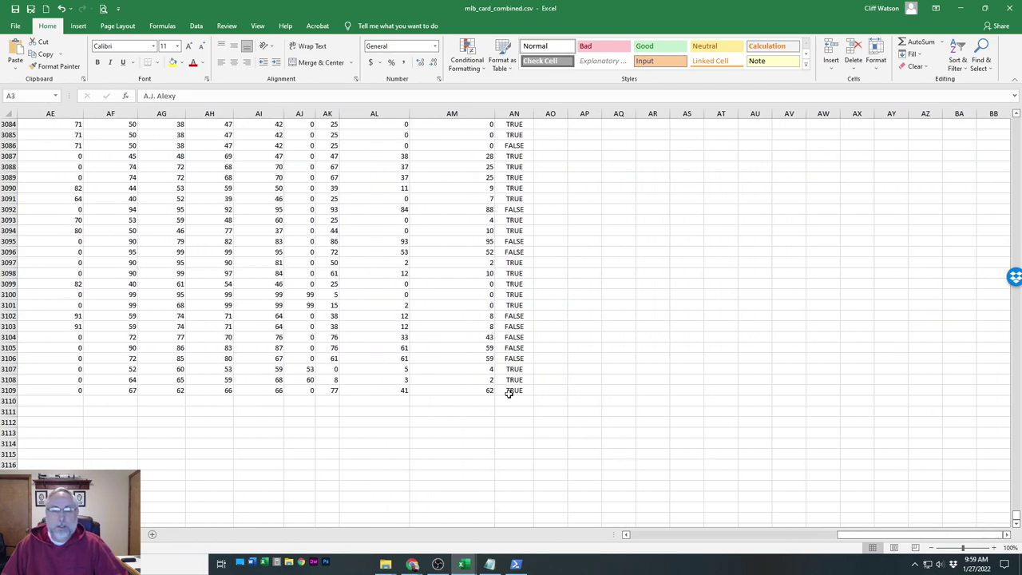
Extend the selection to AN3109, copy it, and return to Lineup & Depth Chart
left_click(514, 390, "shift")
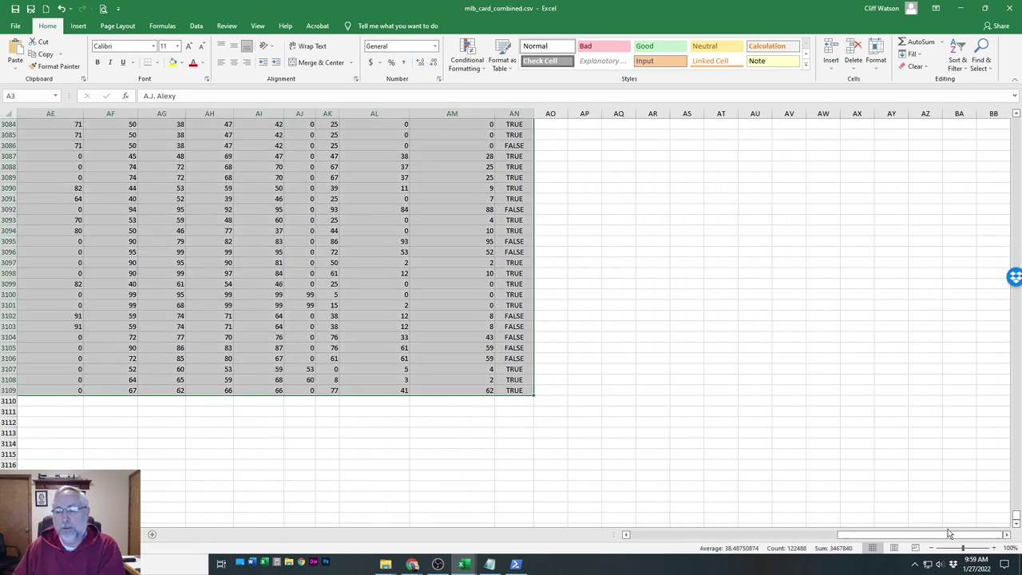
left_click_drag(1016, 517, 1017, 80)
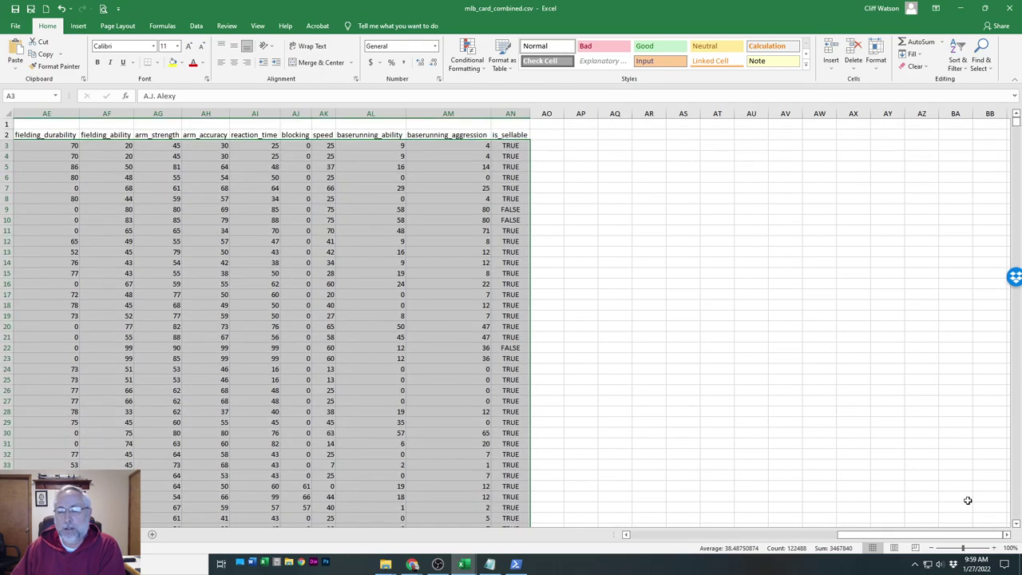
left_click_drag(927, 535, 639, 553)
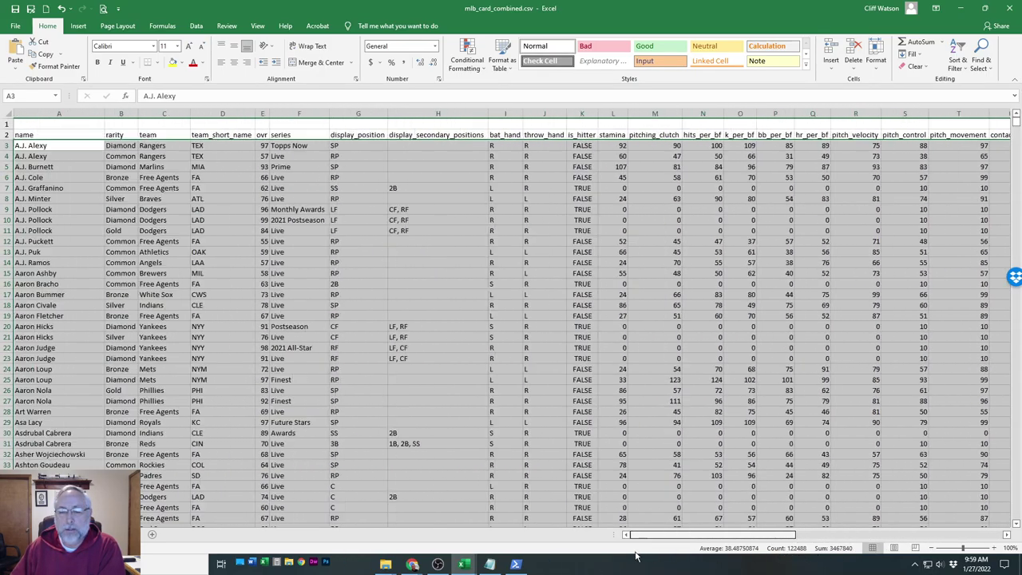
right_click(157, 178)
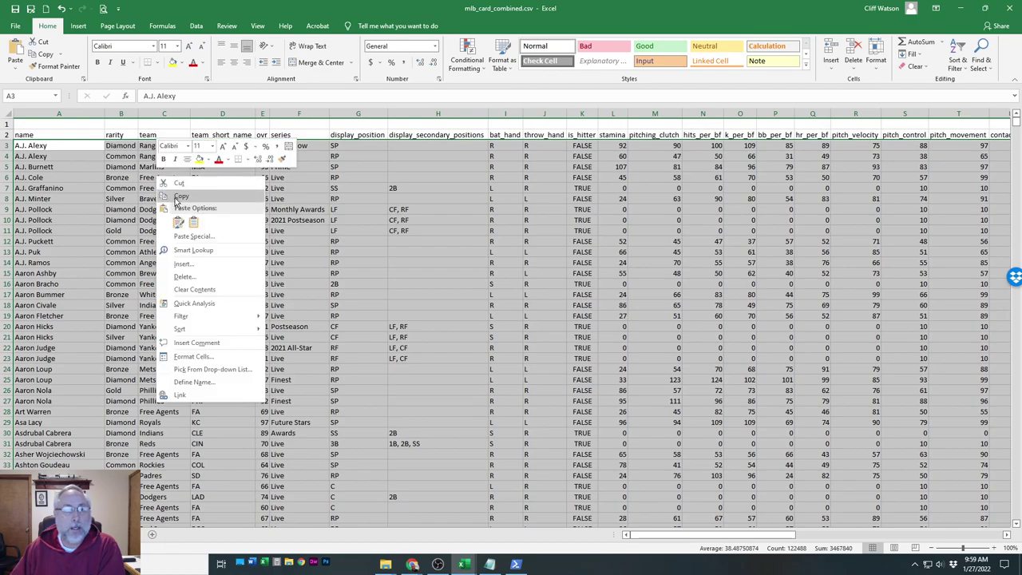
left_click(177, 196)
key("alt+Tab")
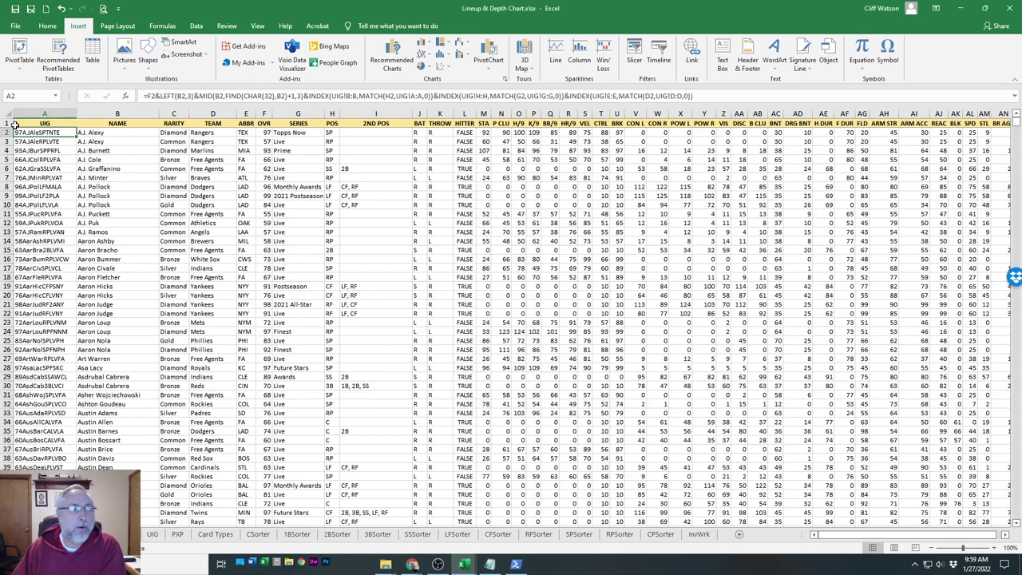
Paste the copied card data into B2 as values only
left_click(88, 131)
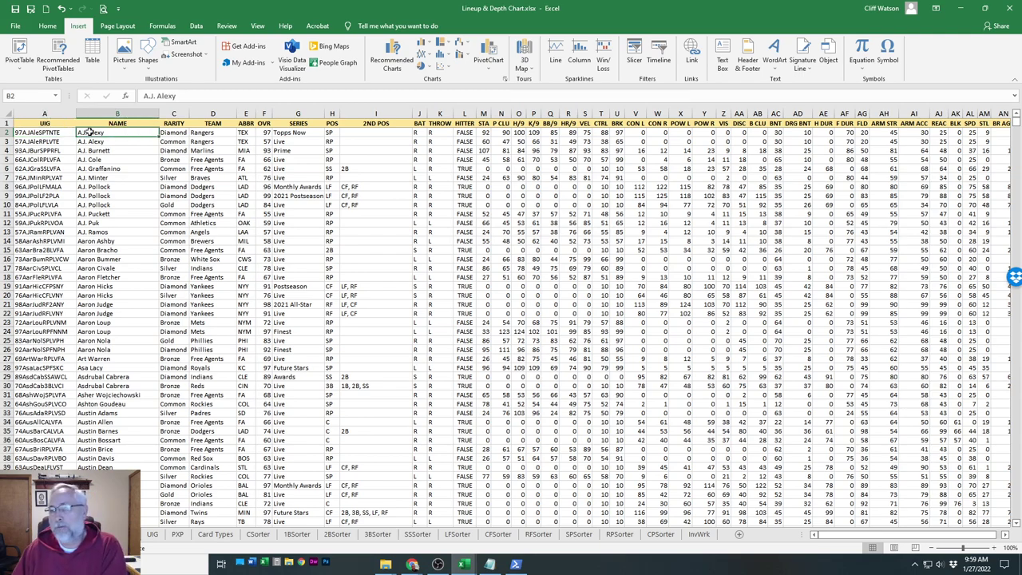
right_click(91, 133)
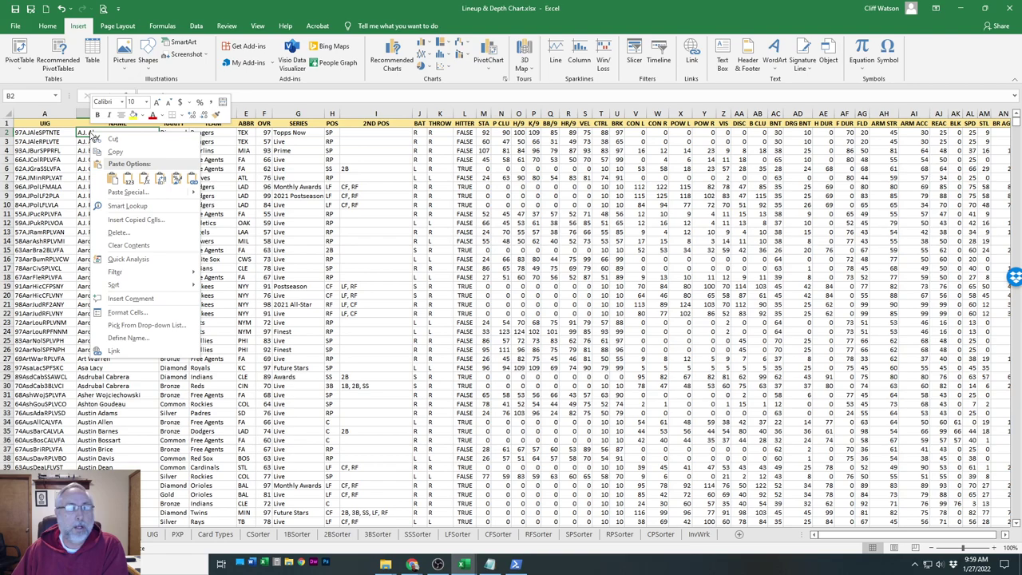
left_click(129, 183)
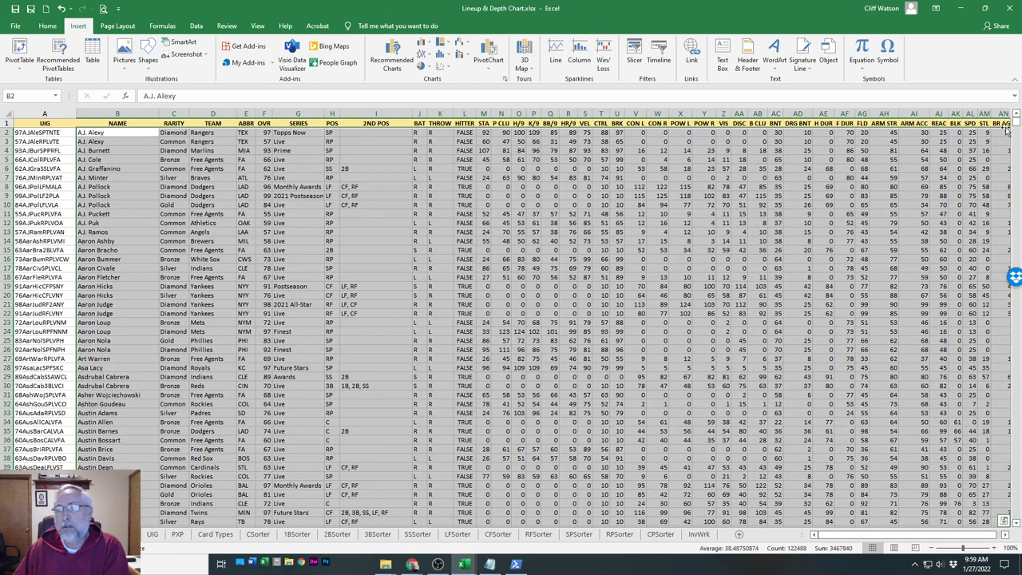
left_click_drag(1016, 121, 1016, 518)
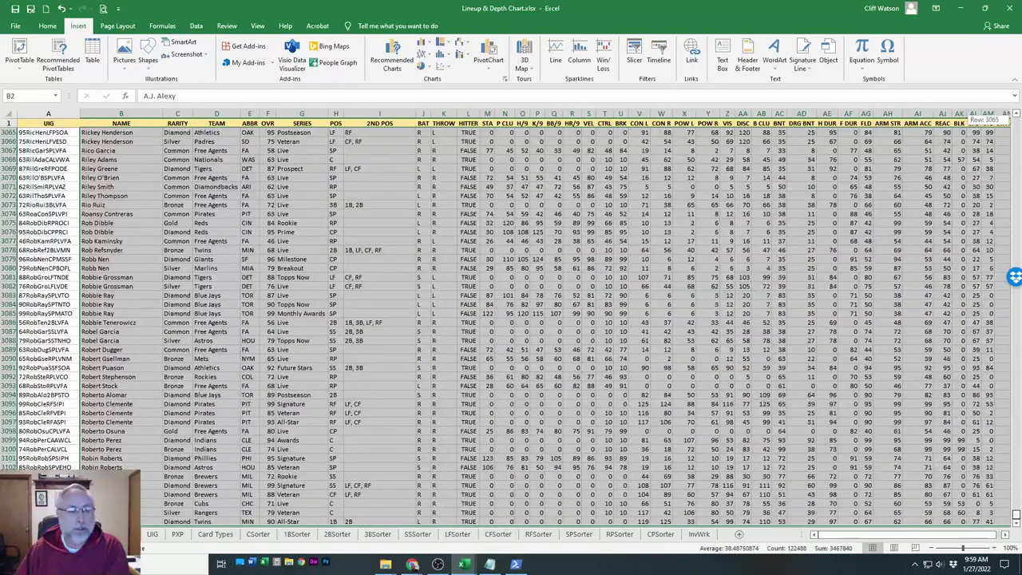
scroll(580, 483, "down", 3)
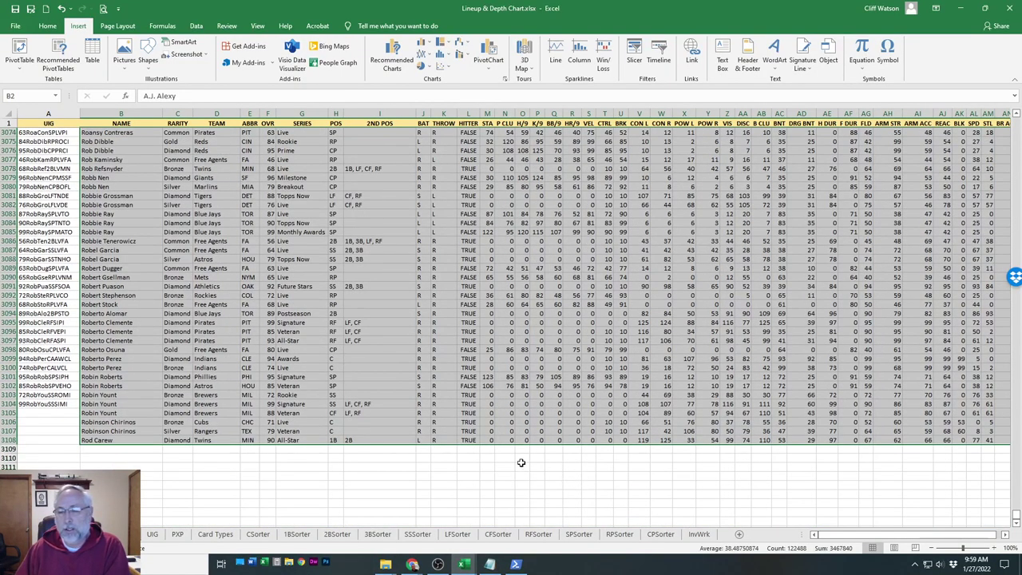
Copy the UIG formula from A3104 into A3105:A3108
left_click(41, 404)
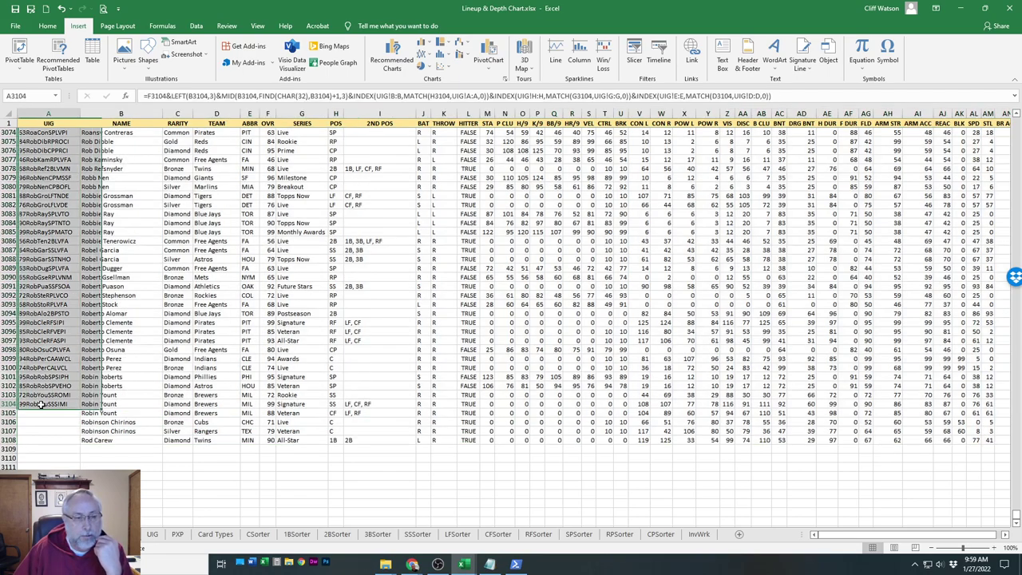
key("ctrl+c")
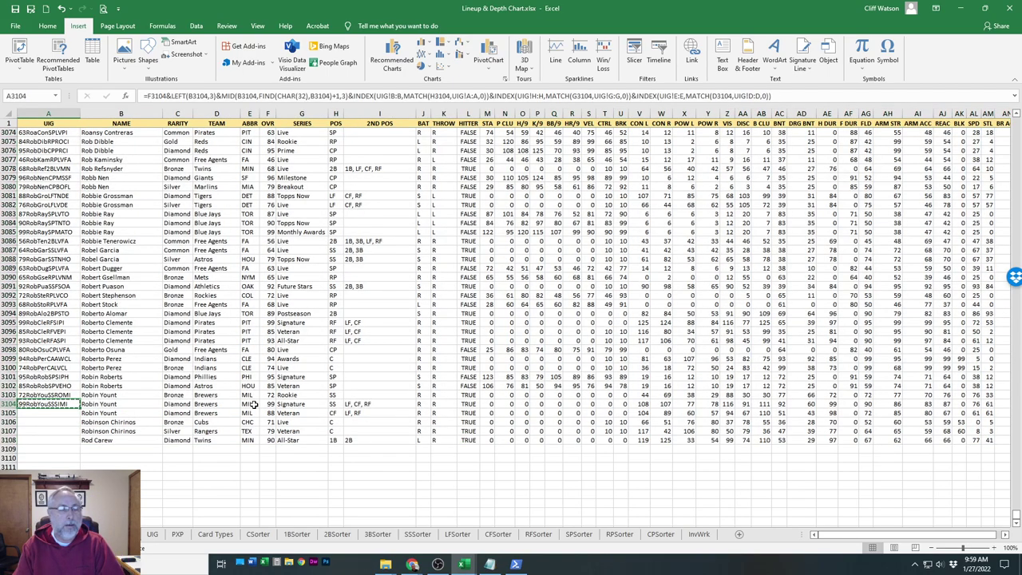
left_click_drag(42, 413, 41, 440)
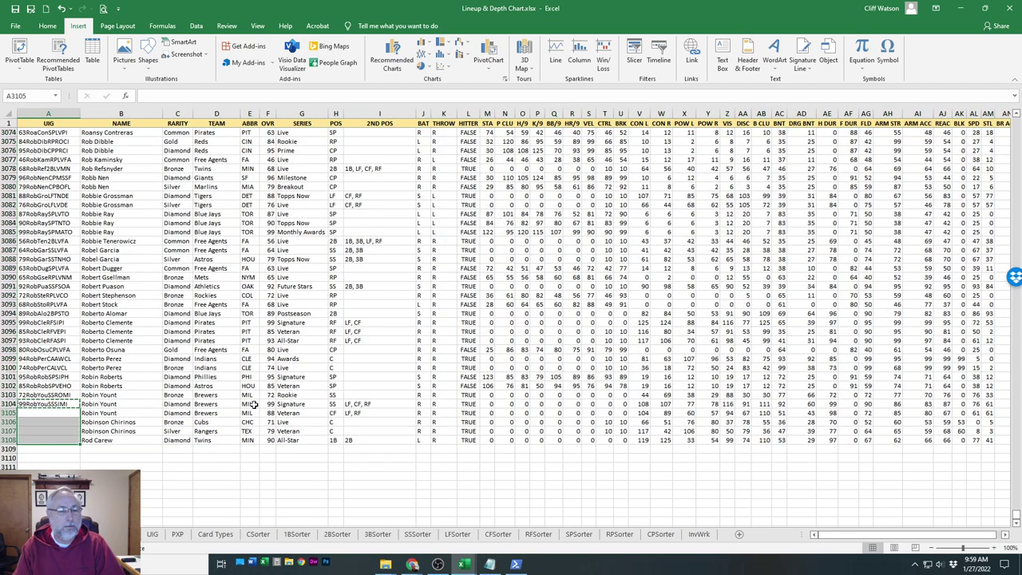
key("ctrl+v")
key("Down")
key("Down")
key("Down")
key("Down")
key("Down")
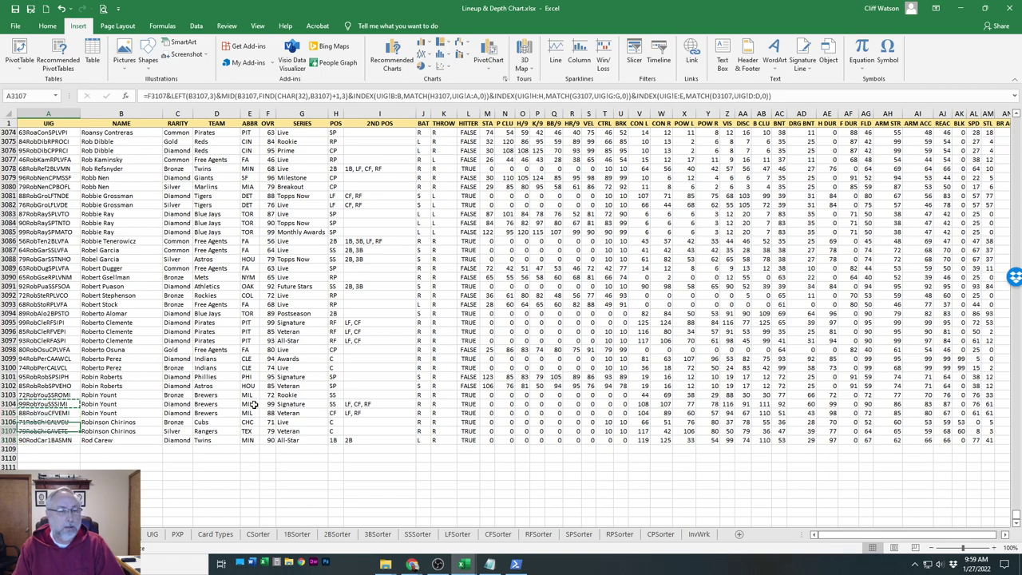
key("Escape")
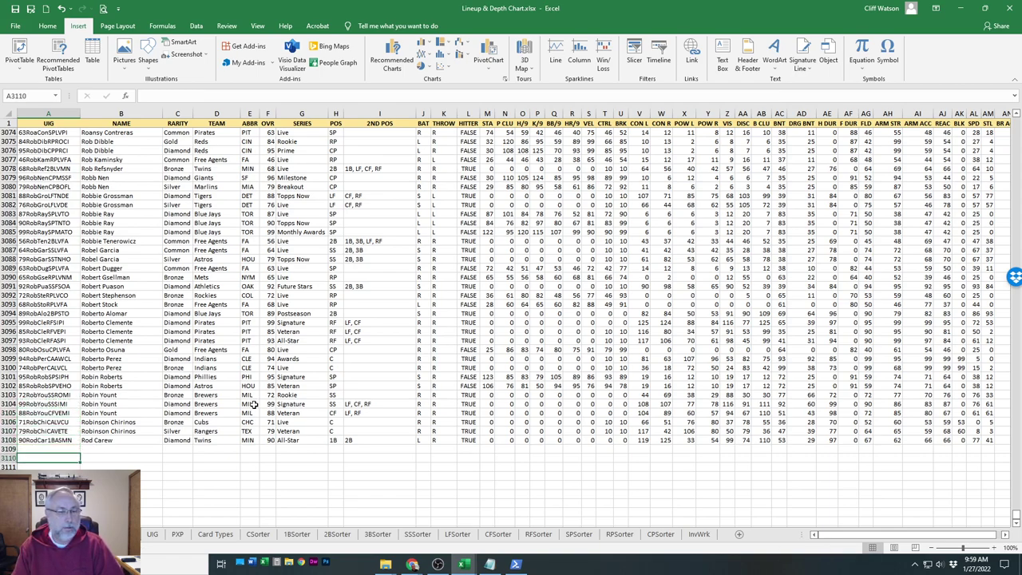
key("Up")
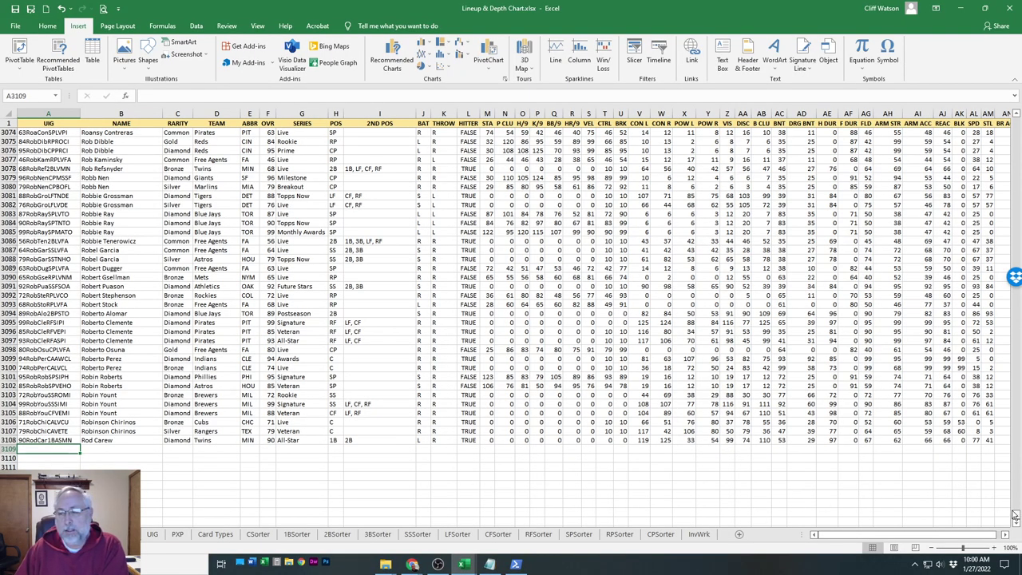
left_click_drag(1015, 517, 1019, 138)
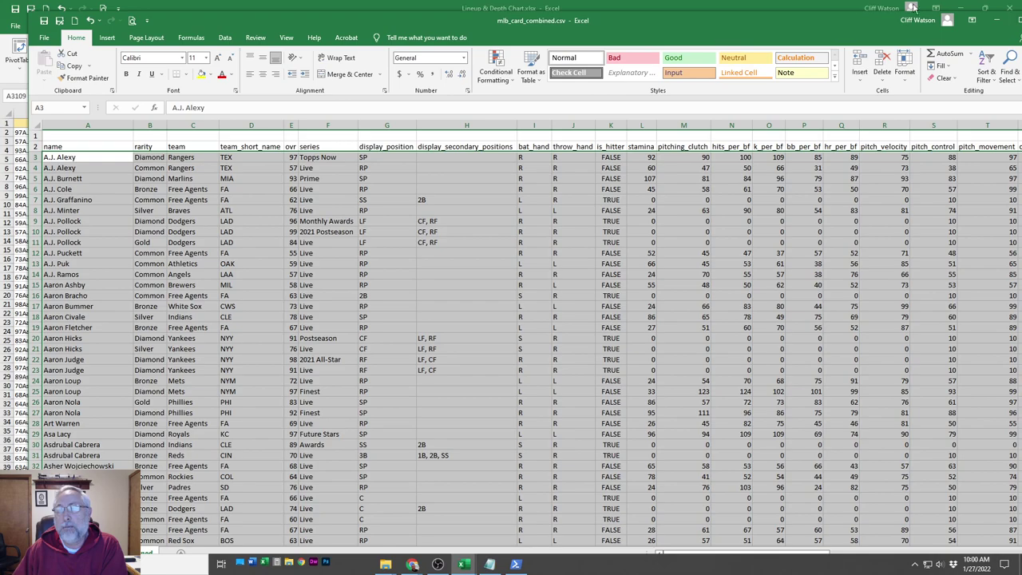
Close mlb_card_combined.csv and choose Don't Save to discard its changes
double_click(845, 21)
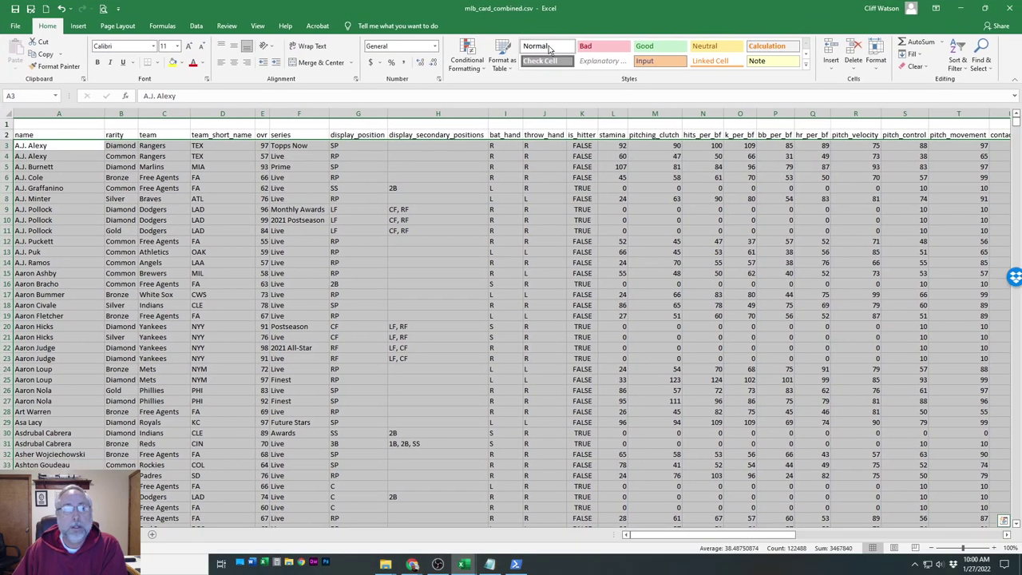
left_click(1009, 8)
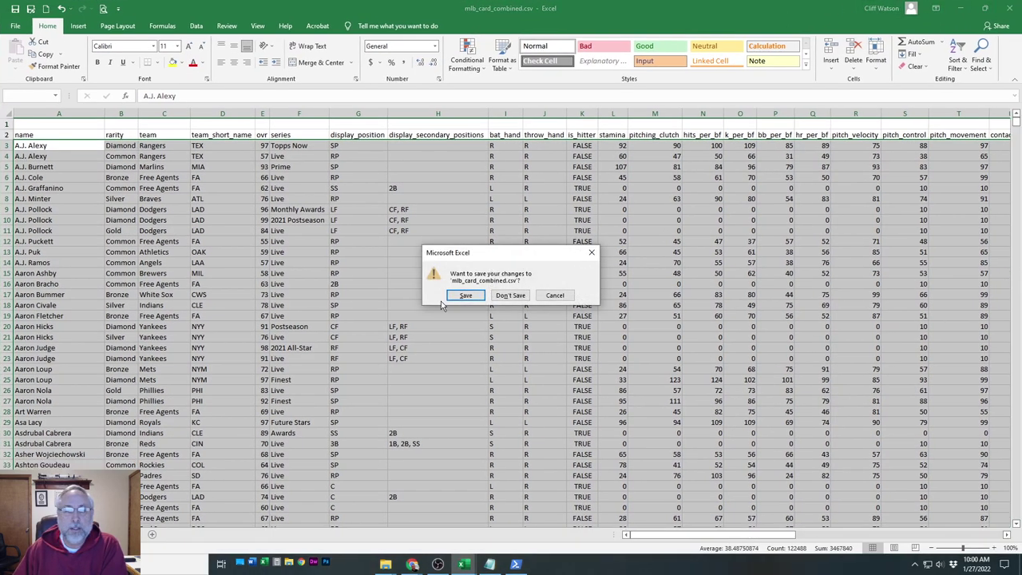
left_click(508, 296)
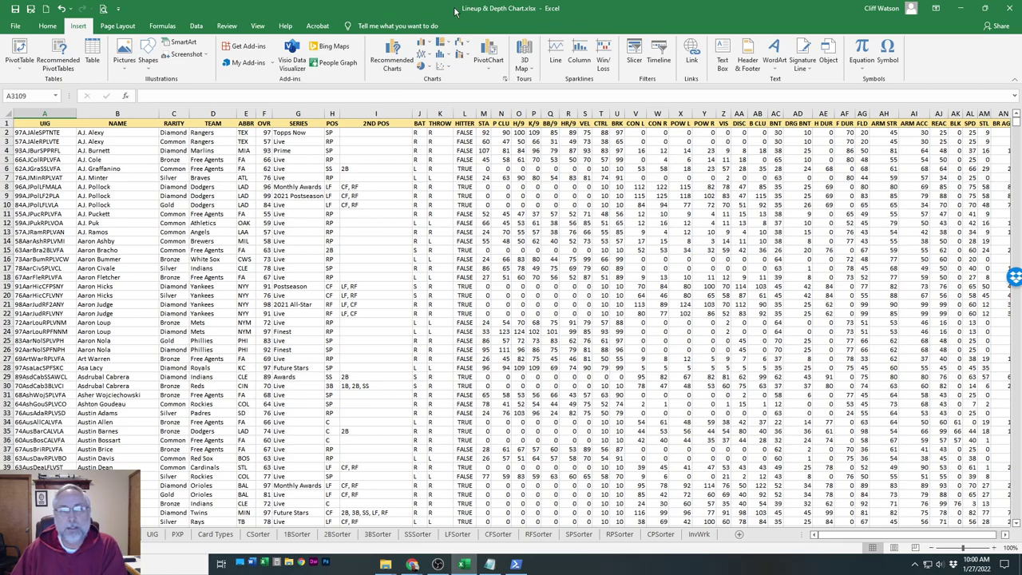
mouse_move(455, 11)
left_mouse_down()
mouse_move(575, 10)
mouse_move(457, 12)
left_mouse_up()
left_click(987, 9)
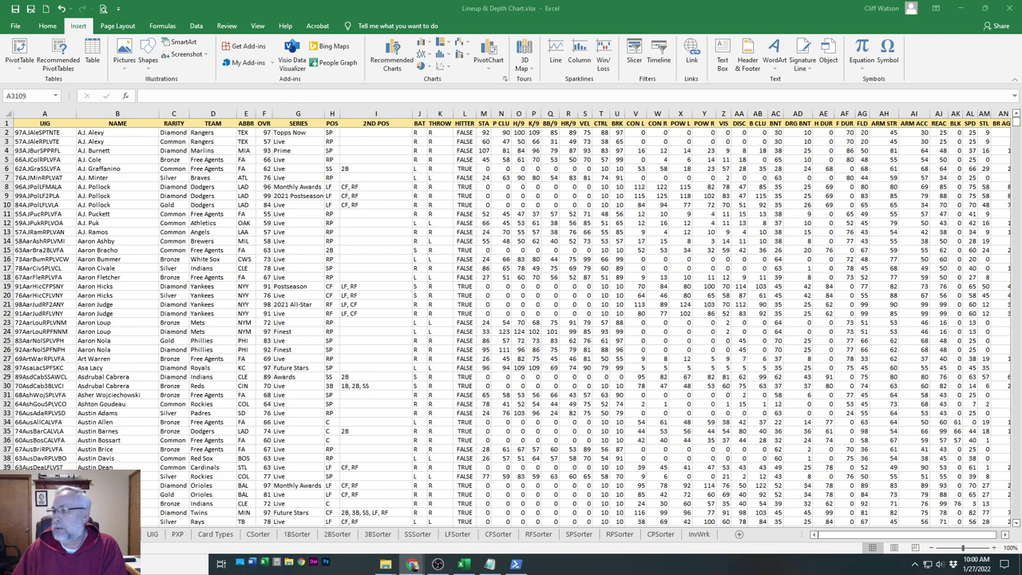
key("alt+Tab")
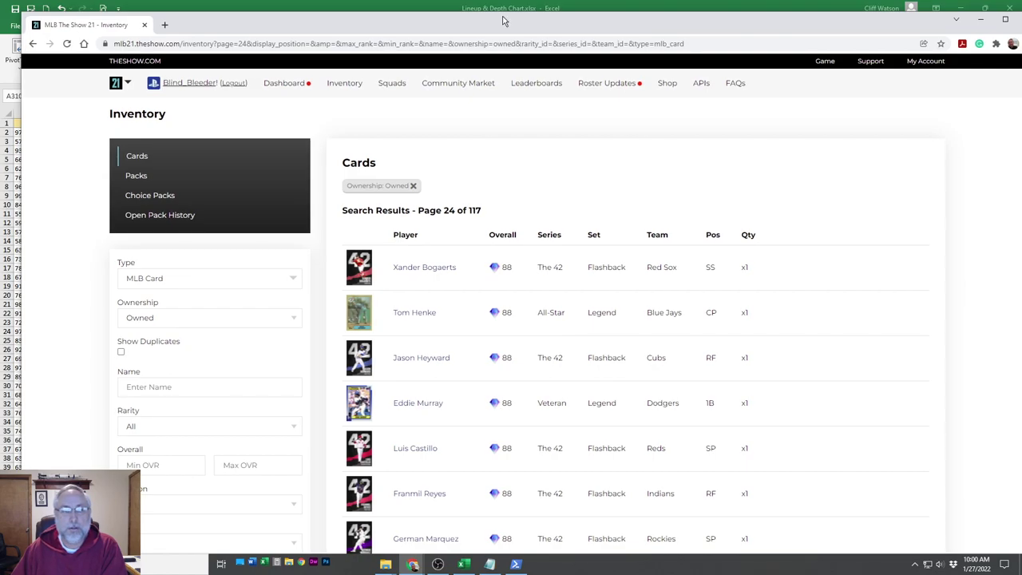
key("alt+Tab")
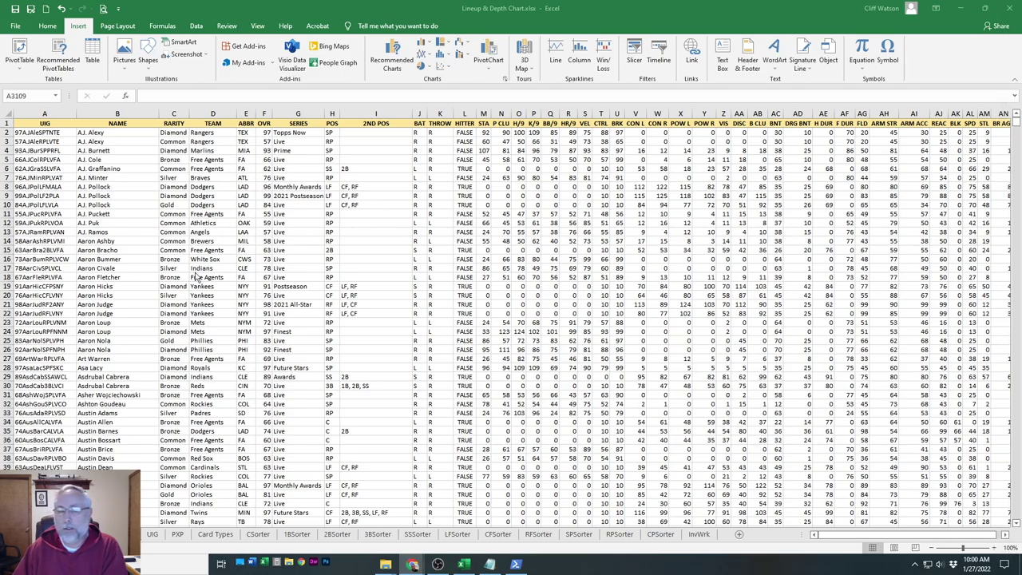
Move from the UIG sheet to the InvWrk sheet, showing the card list ending at row 601
scroll(138, 365, "down", 13)
scroll(137, 366, "down", 8)
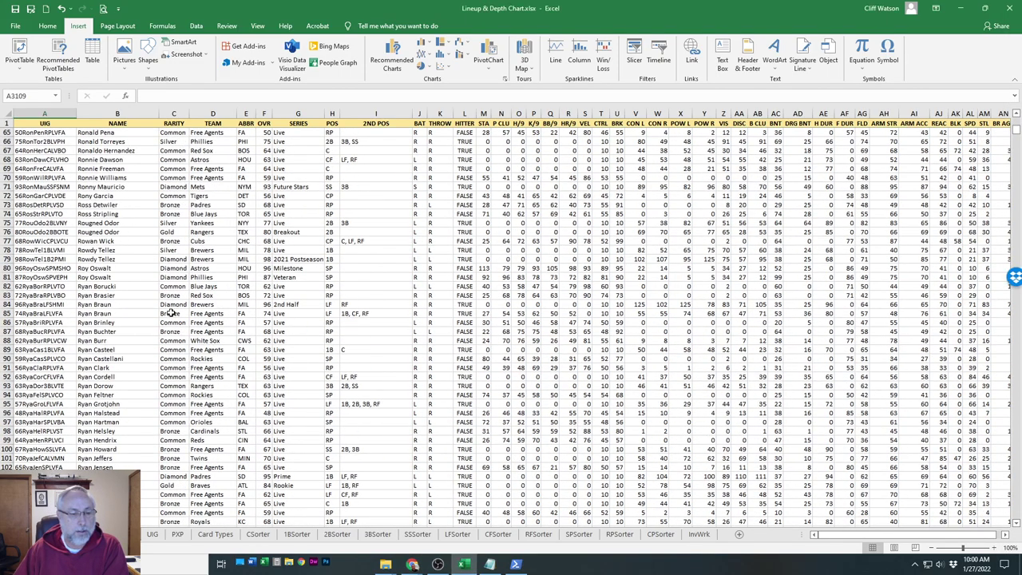
key("ctrl+Page_Up")
scroll(121, 367, "down", 20)
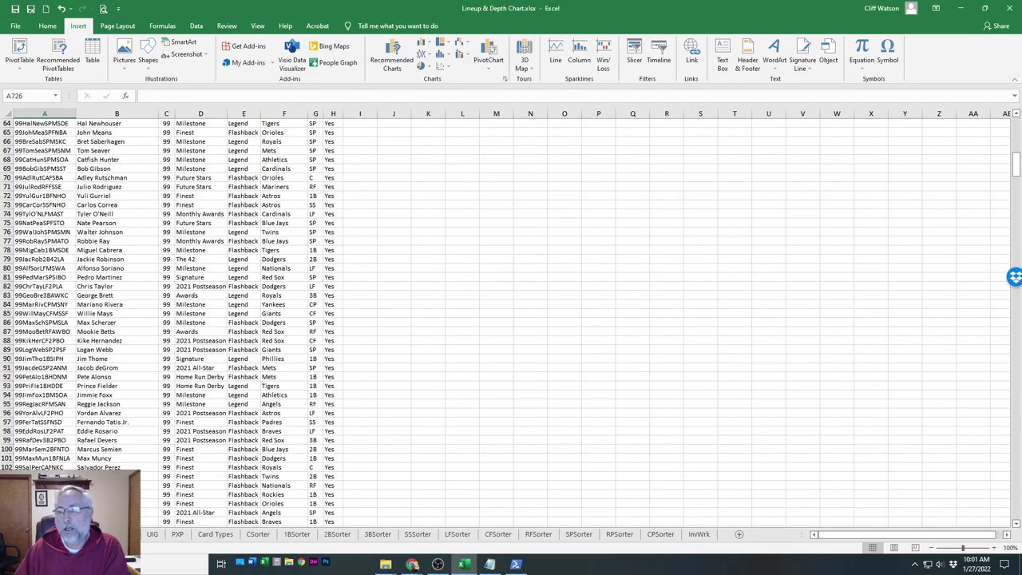
left_click_drag(1016, 163, 1016, 124)
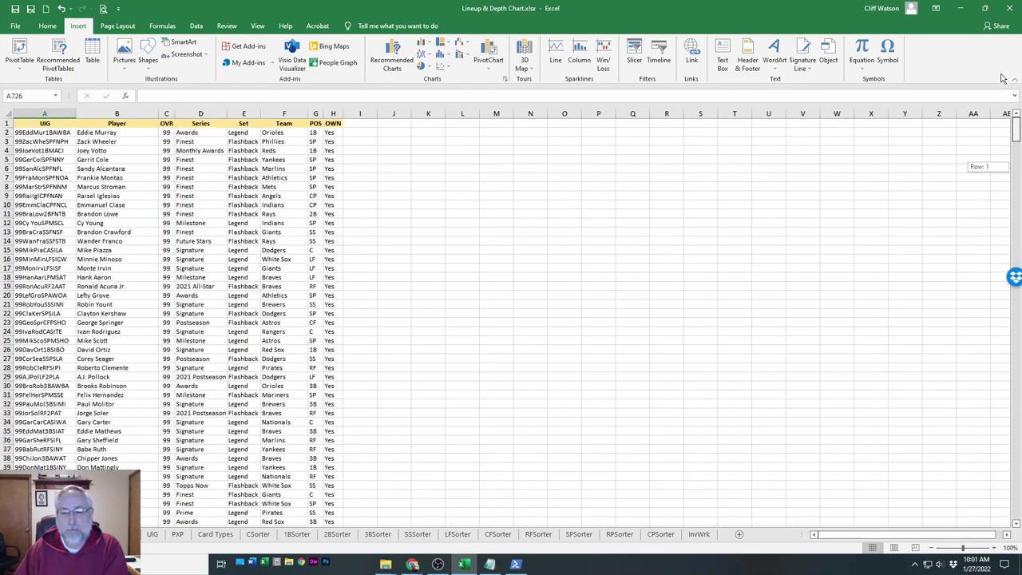
left_click(699, 534)
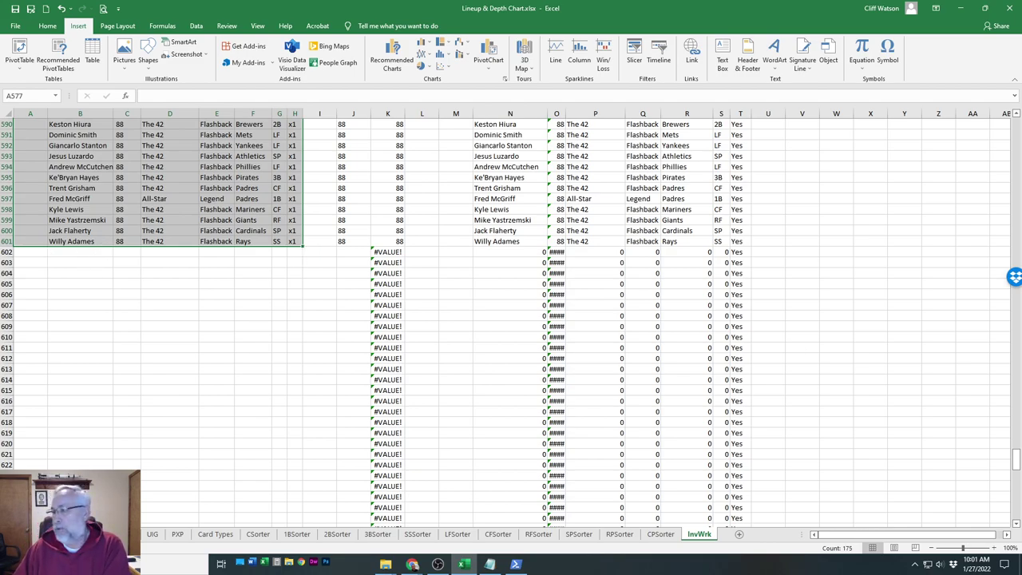
key("alt+Tab")
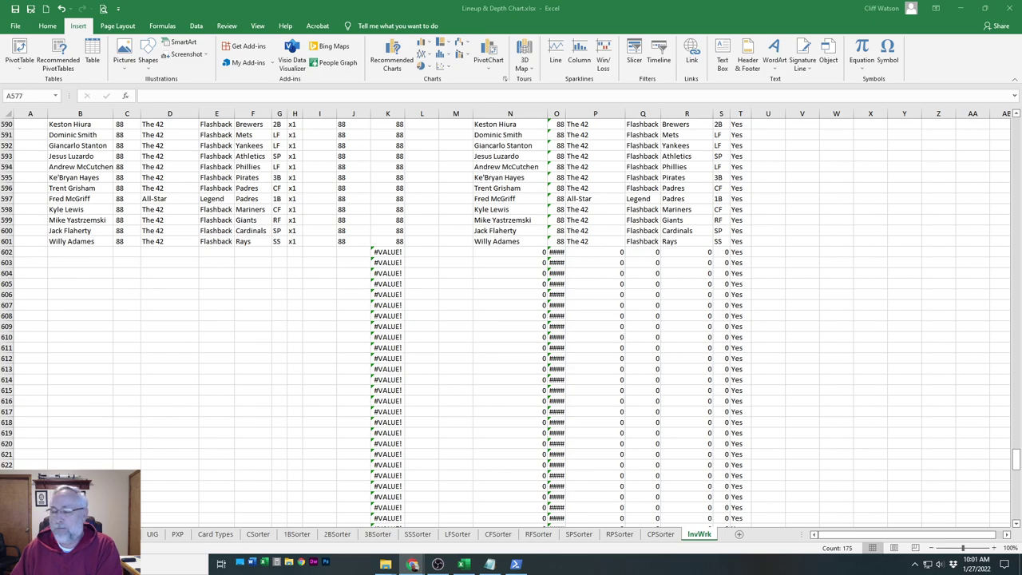
Paste the copied owned cards at A602, undoing and redoing the misaligned first paste
left_click(26, 256)
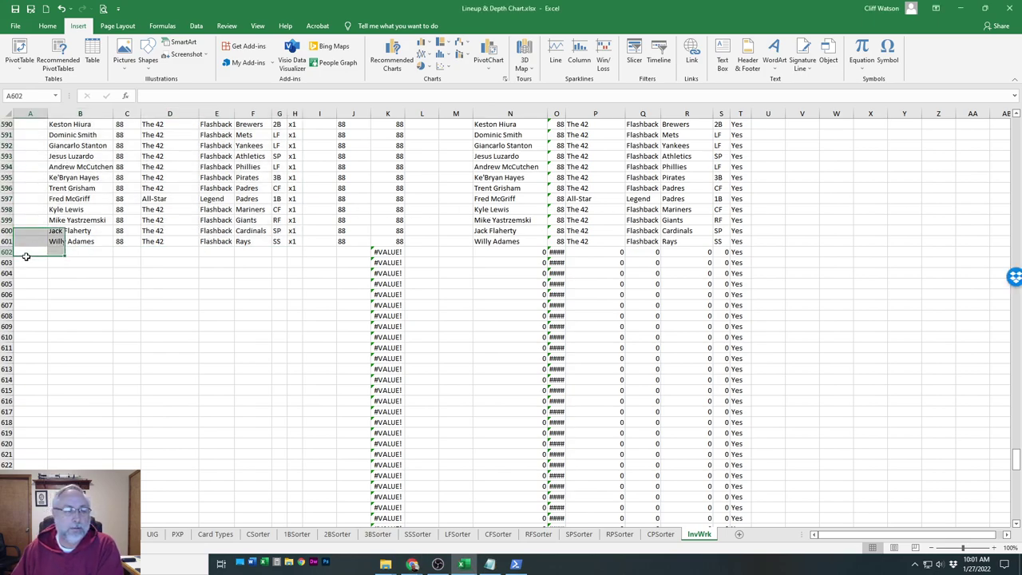
right_click(27, 255)
left_click(65, 299)
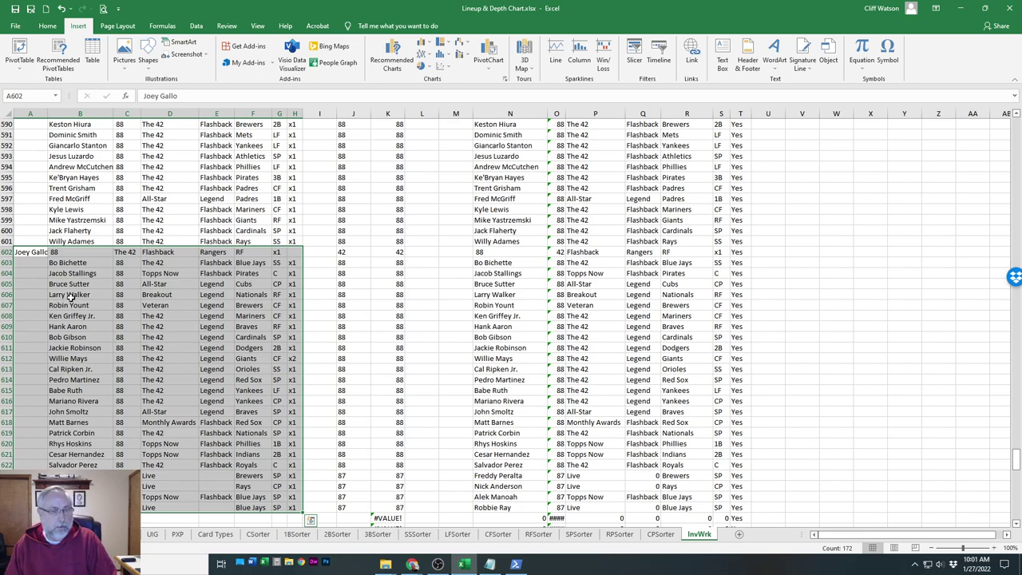
key("ctrl+z")
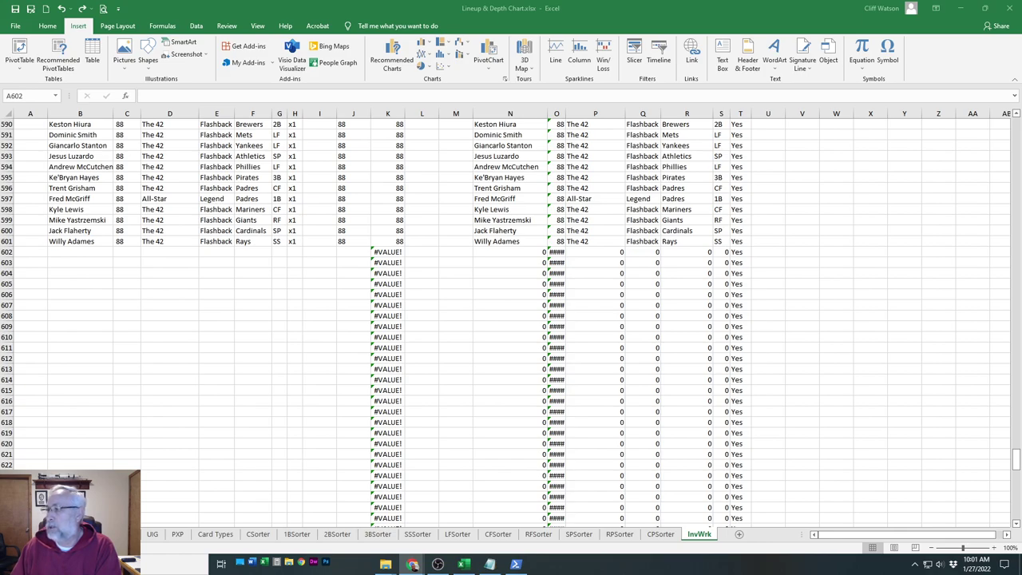
left_click(34, 254)
right_click(33, 253)
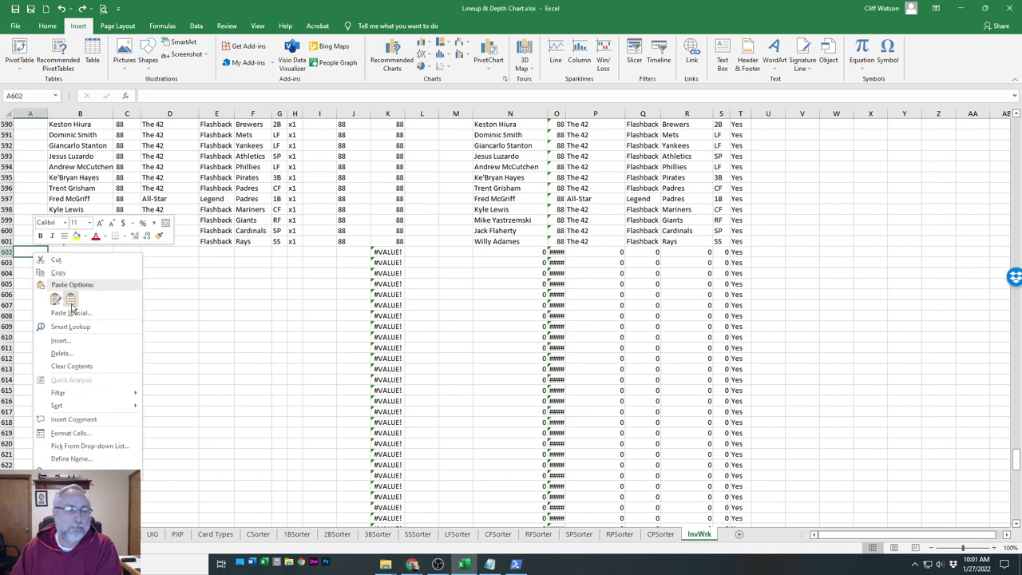
left_click(71, 301)
scroll(227, 280, "down", 7)
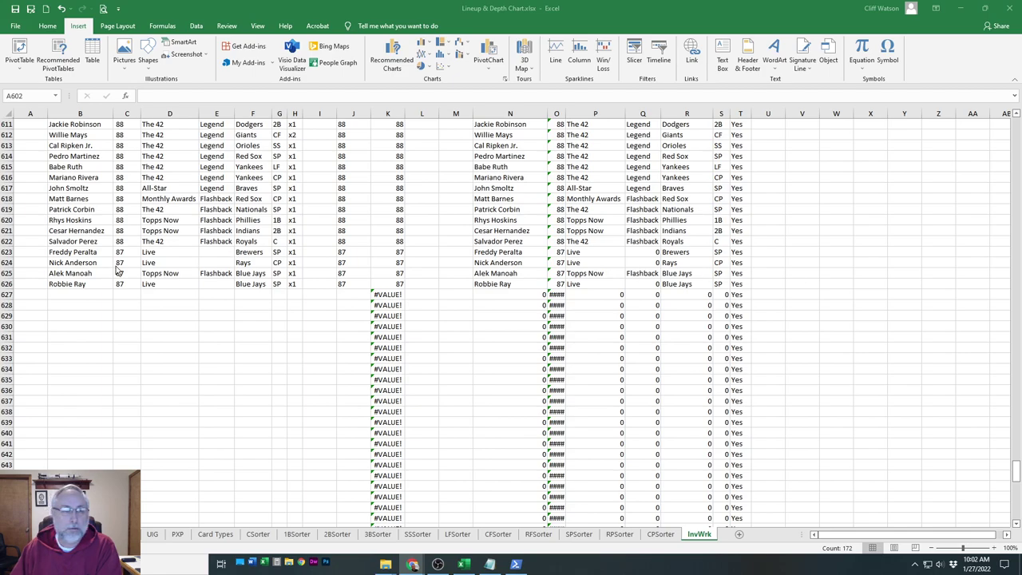
Paste the next two batches of web cards at A627 and A652
key("alt+Tab")
left_click(38, 293)
right_click(38, 294)
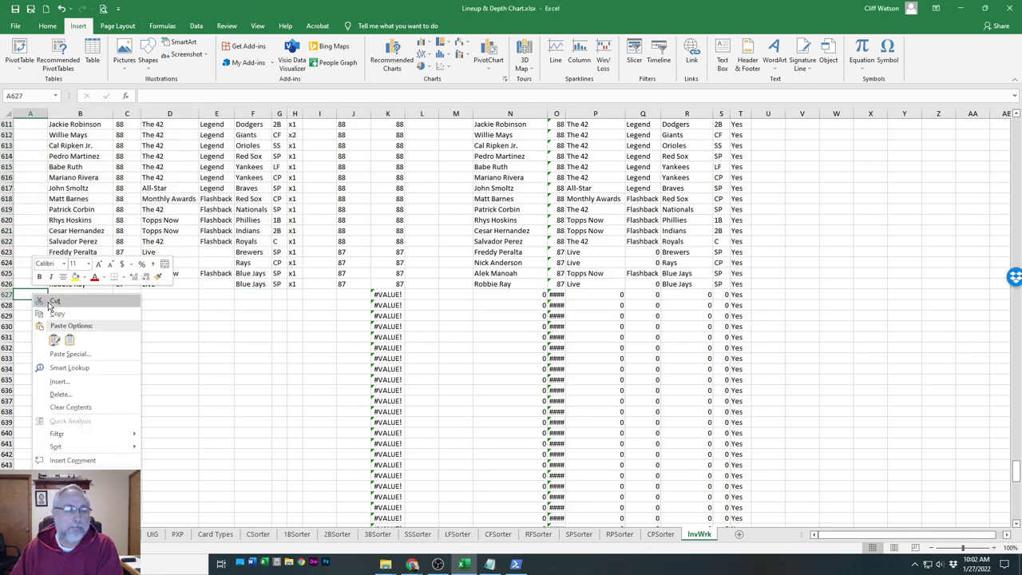
key("Escape")
key("ctrl+v")
scroll(140, 338, "down", 9)
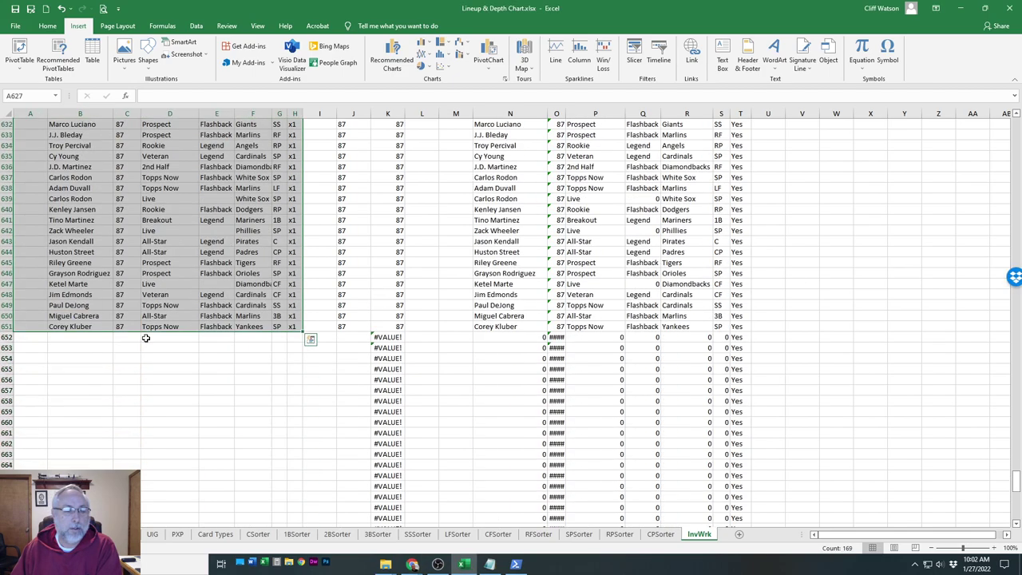
key("alt+Tab")
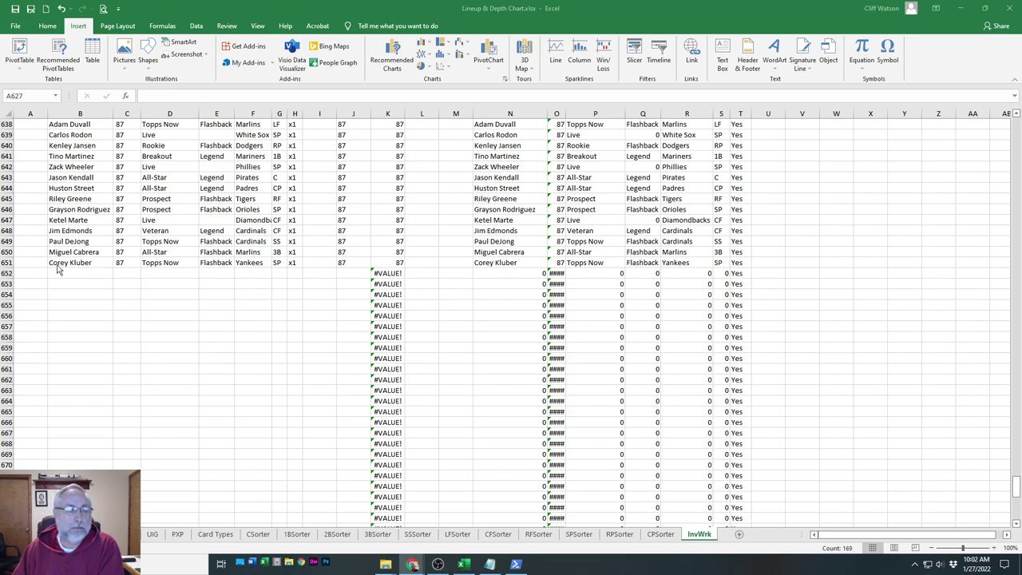
right_click(33, 273)
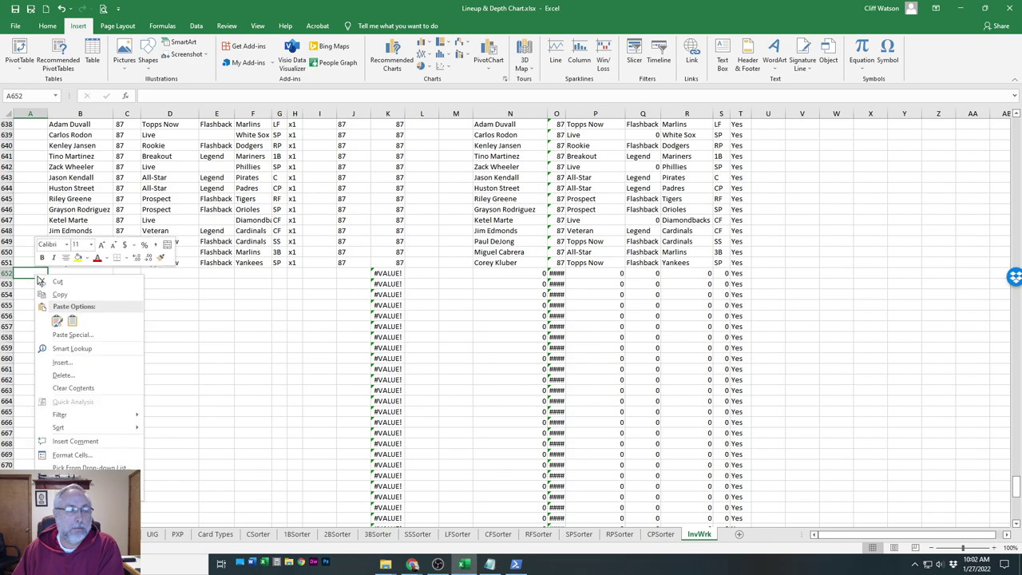
left_click(57, 320)
scroll(181, 317, "down", 8)
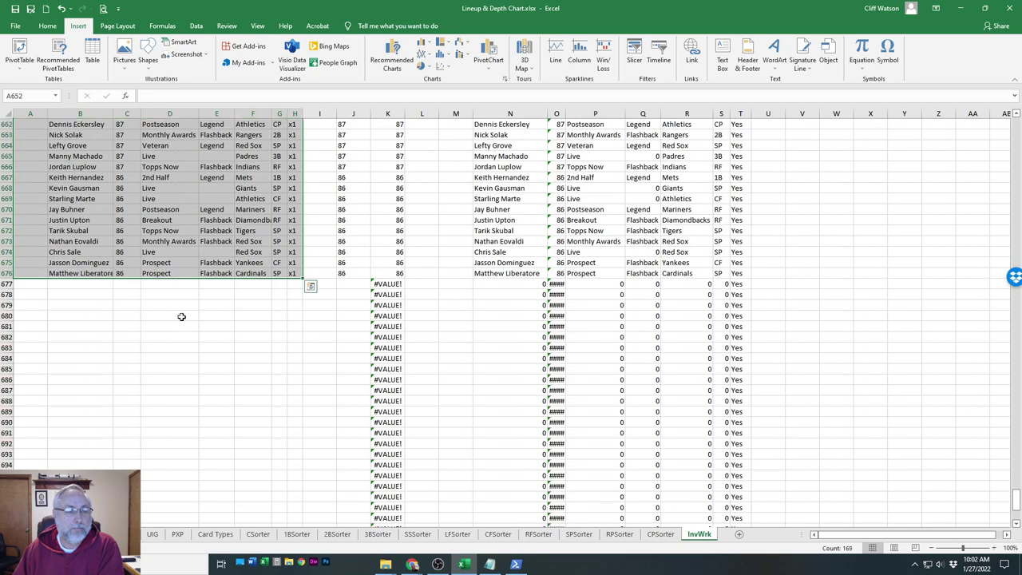
key("Escape")
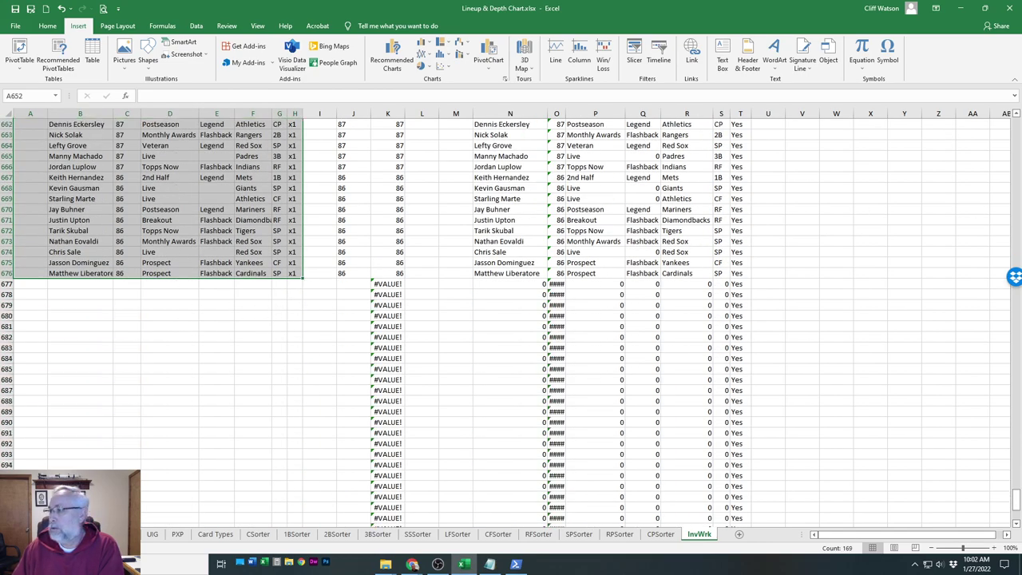
key("alt+Tab")
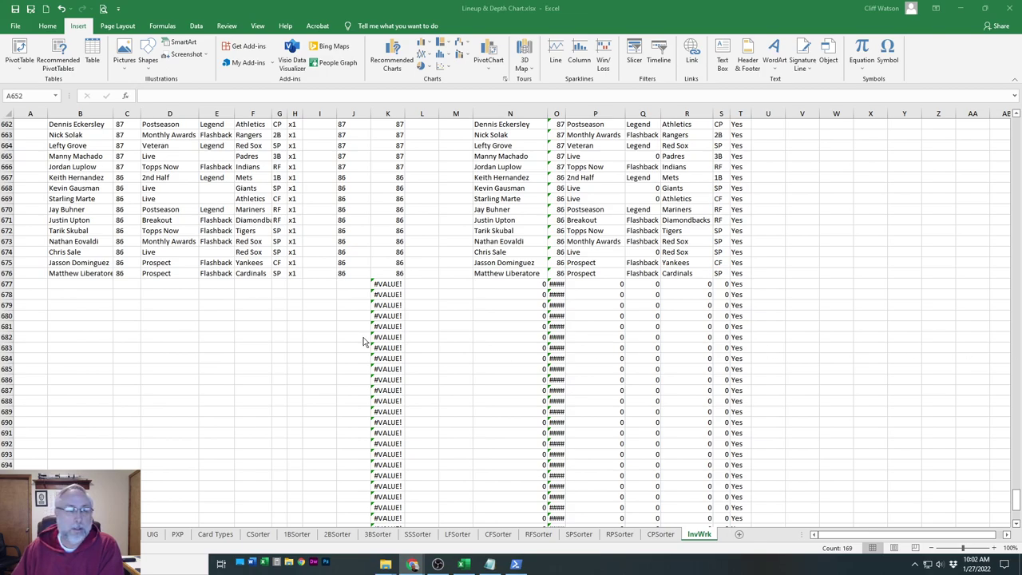
Paste the final card batches at A677 and A702, extending the list to row 724
left_click(31, 284)
right_click(32, 285)
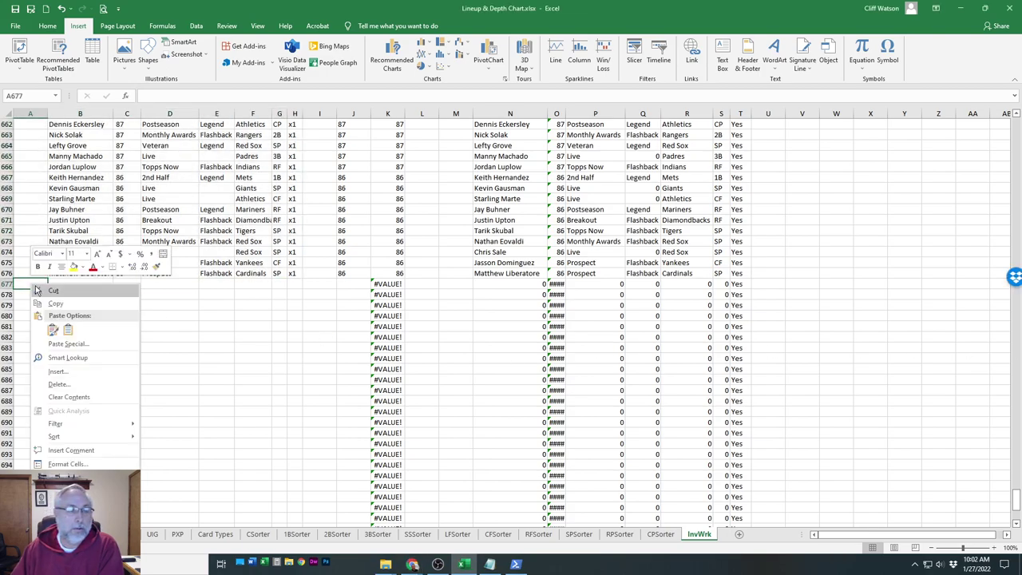
left_click(71, 330)
scroll(263, 365, "down", 7)
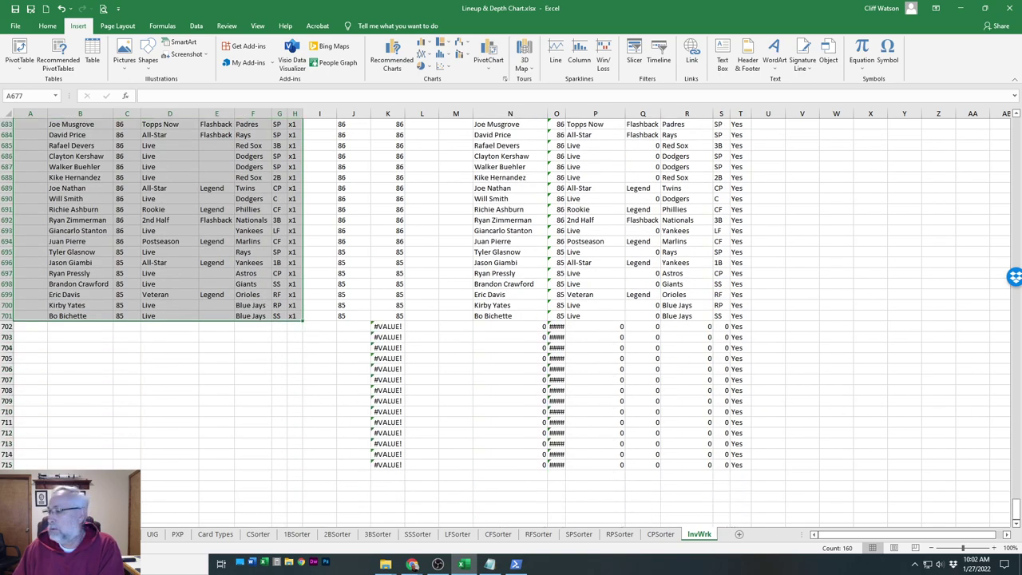
left_click(412, 564)
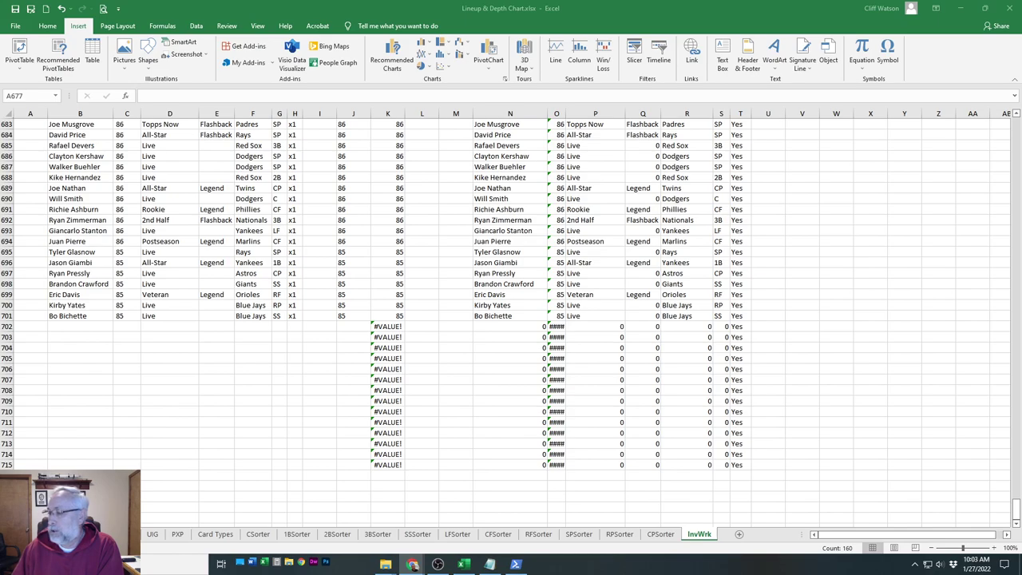
right_click(25, 328)
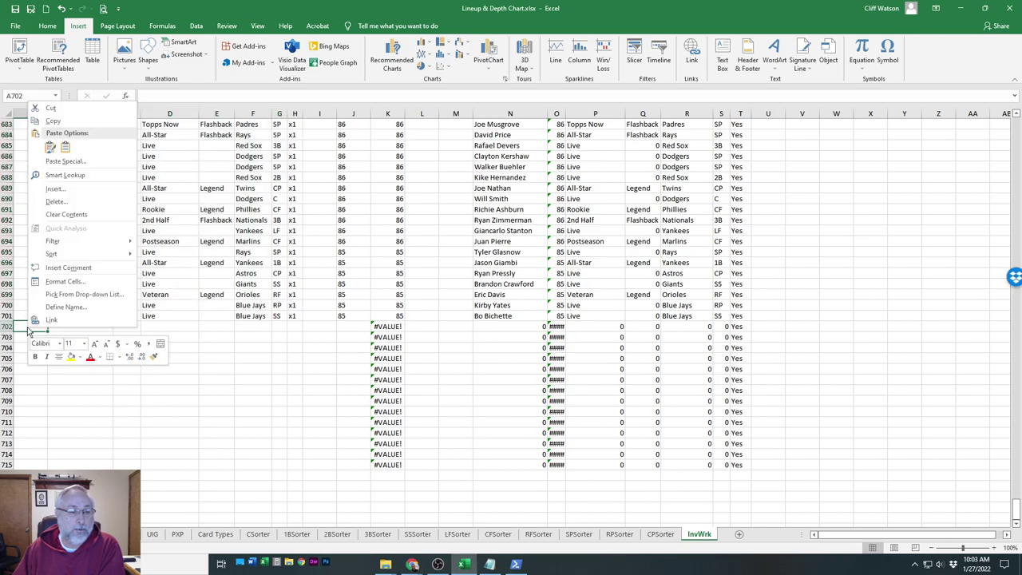
left_click(69, 148)
scroll(105, 327, "down", 7)
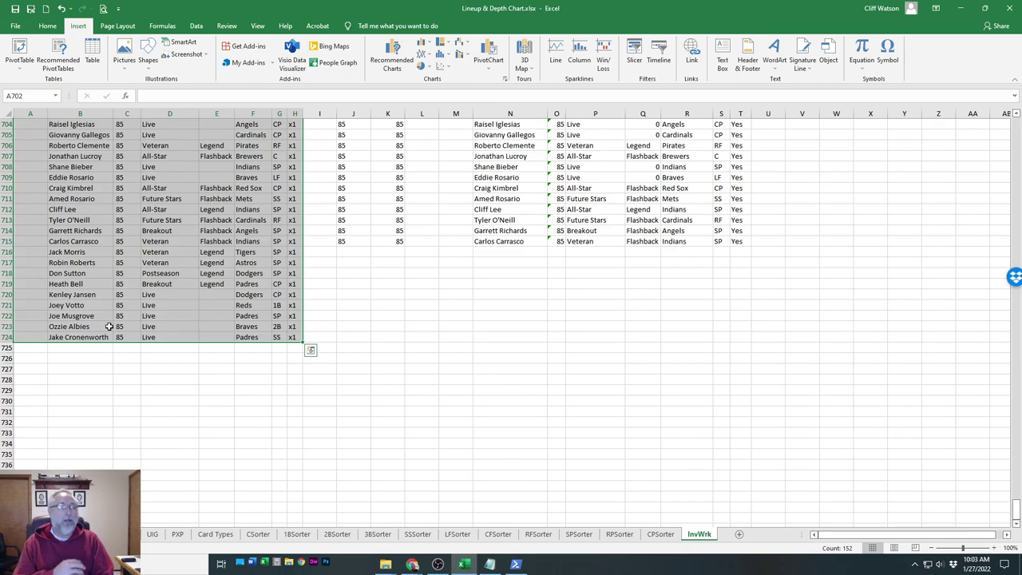
scroll(108, 327, "up", 10)
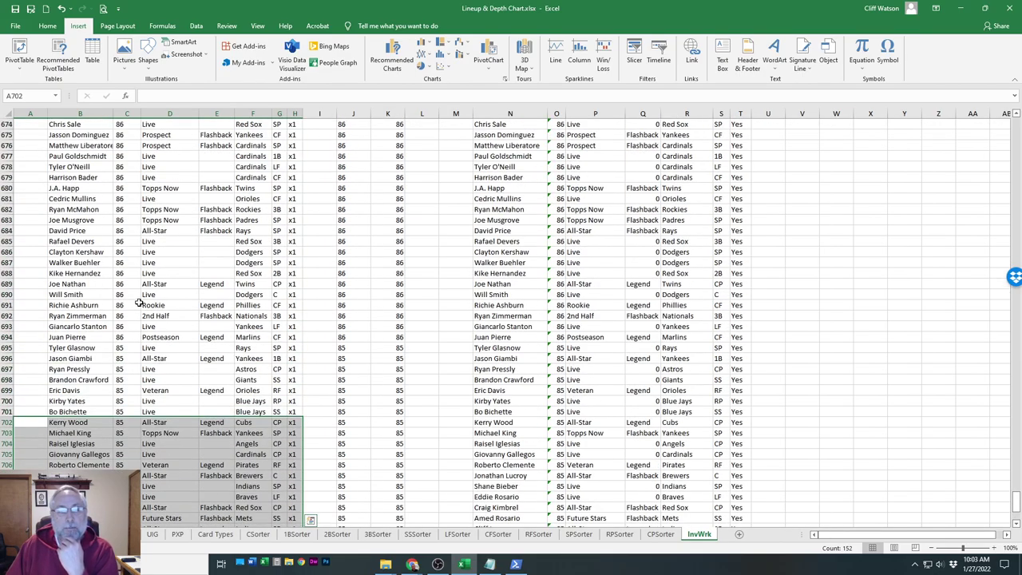
scroll(144, 299, "up", 6)
scroll(144, 300, "down", 16)
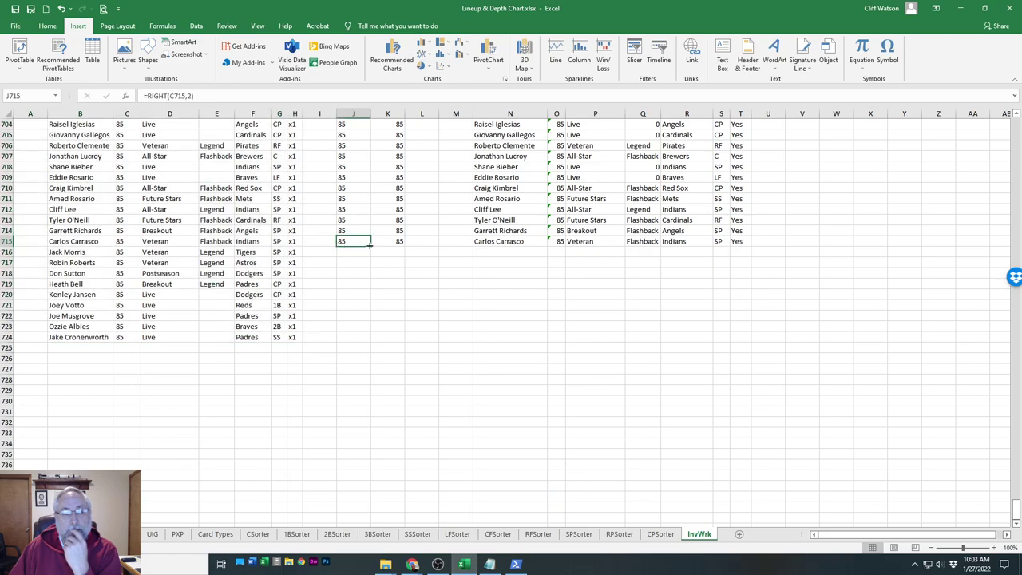
left_click(339, 242)
Copy the J715:T715 formulas down into rows 716 through 724
key("shift+Right")
key("shift+Right")
key("shift+Right")
key("shift+Right")
key("shift+Right")
key("shift+Right")
key("shift+Right")
key("shift+Right")
key("shift+Right")
key("shift+Right")
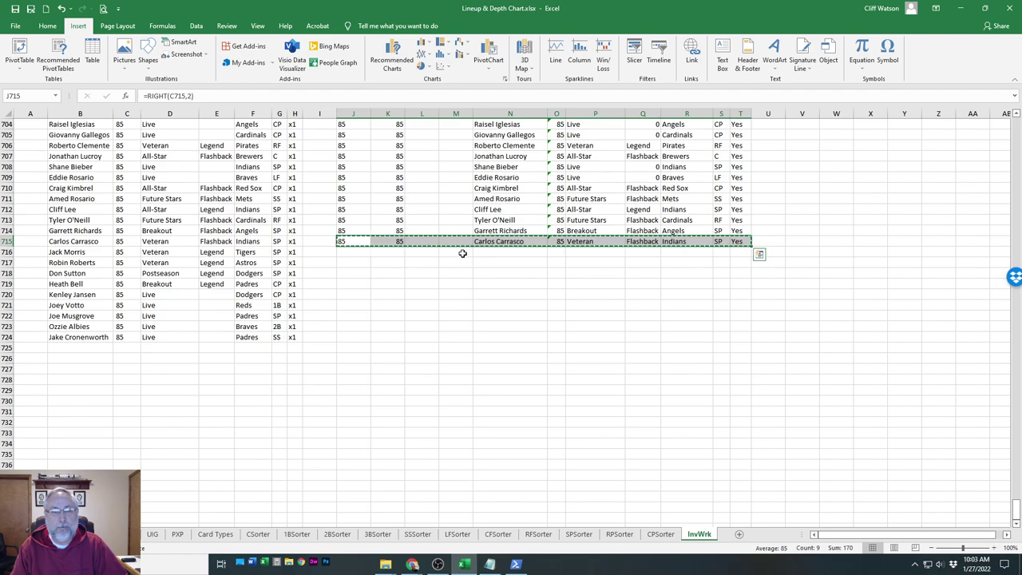
key("ctrl+c")
key("Down")
key("shift+Down")
key("shift+Down")
key("shift+Down")
key("shift+Down")
key("shift+Down")
key("shift+Down")
key("shift+Down")
key("shift+Down")
key("shift+Down")
key("shift+Up")
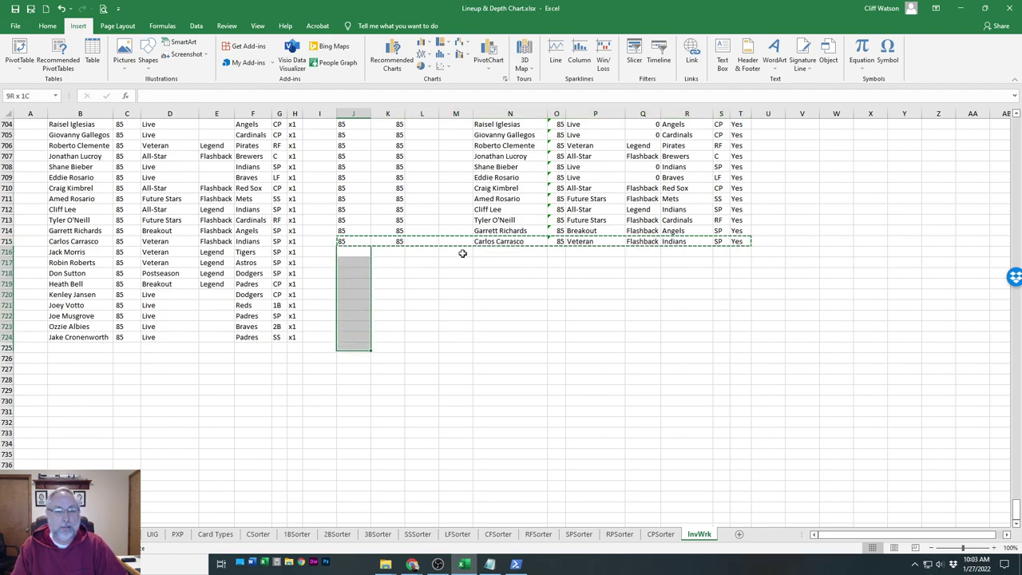
key("ctrl+v")
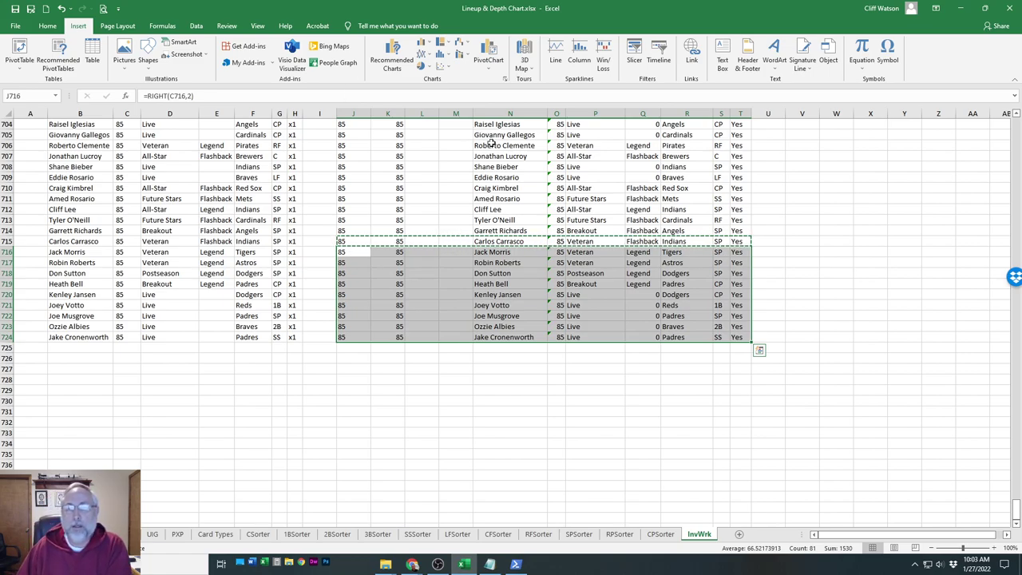
left_click(318, 388)
Select the InvWrk block N2:T724, Player through OWN, and copy it
scroll(868, 316, "up", 1)
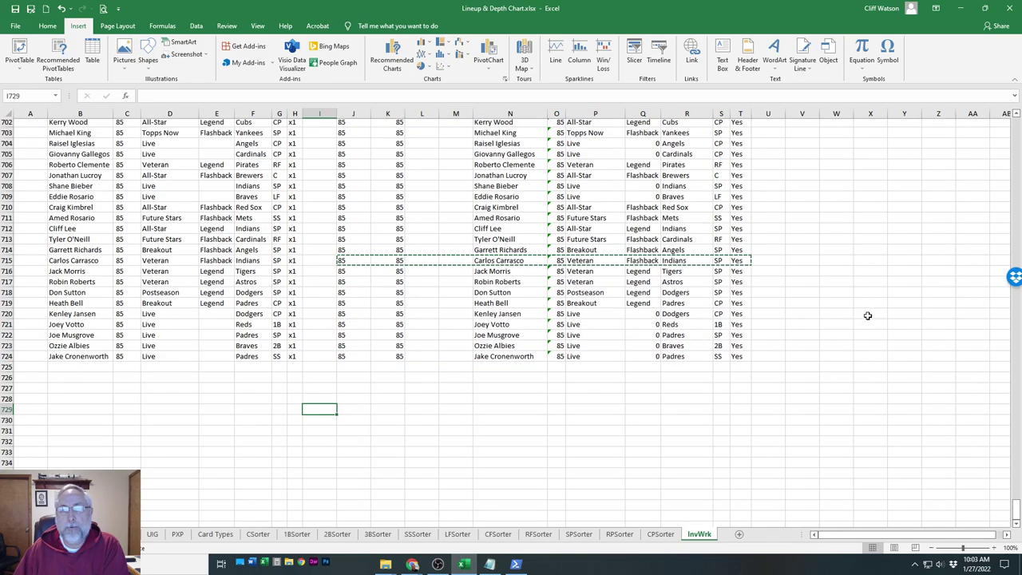
scroll(868, 315, "up", 20)
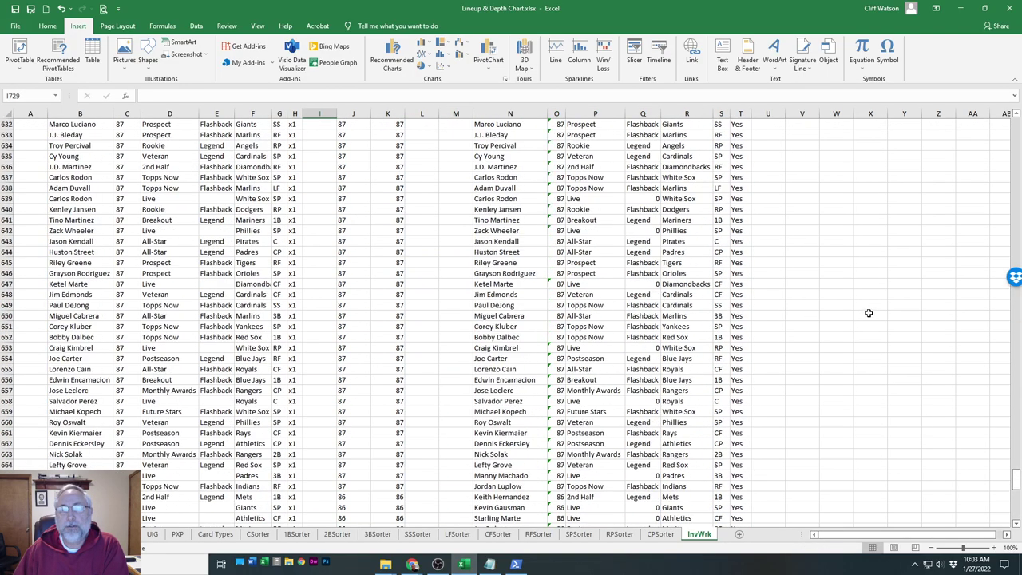
scroll(868, 313, "up", 6)
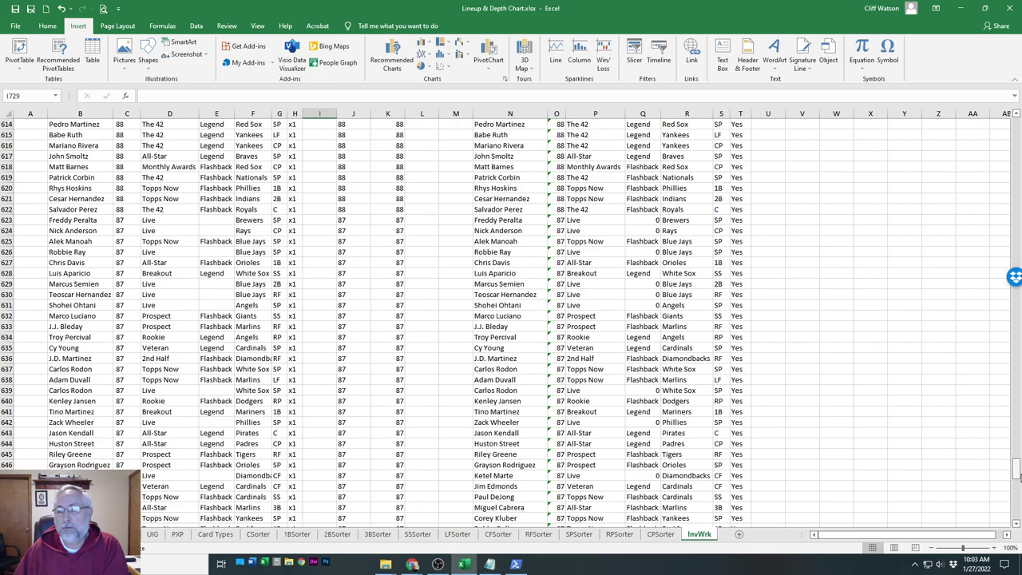
left_click_drag(1016, 473, 1017, 128)
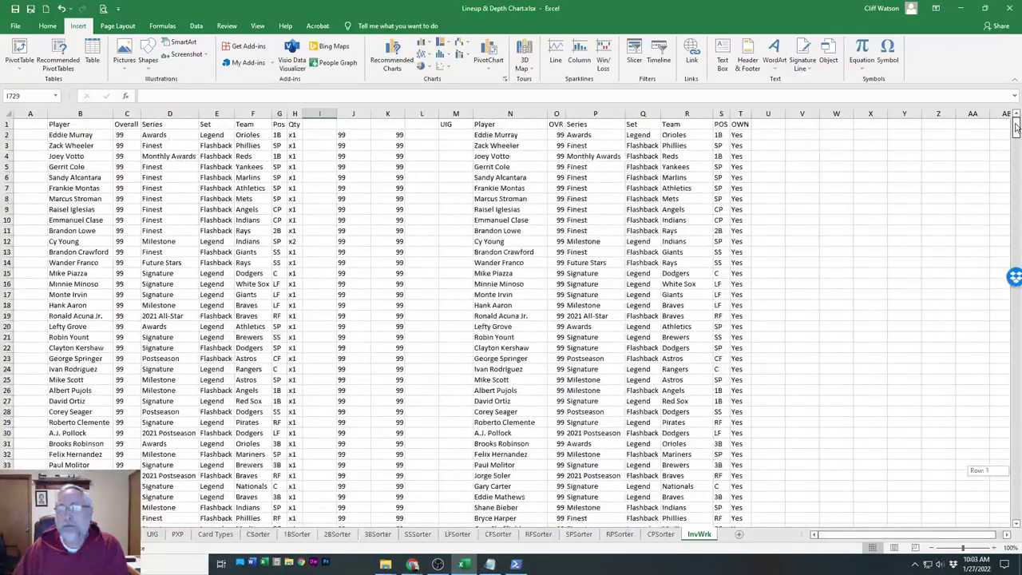
left_click(515, 134)
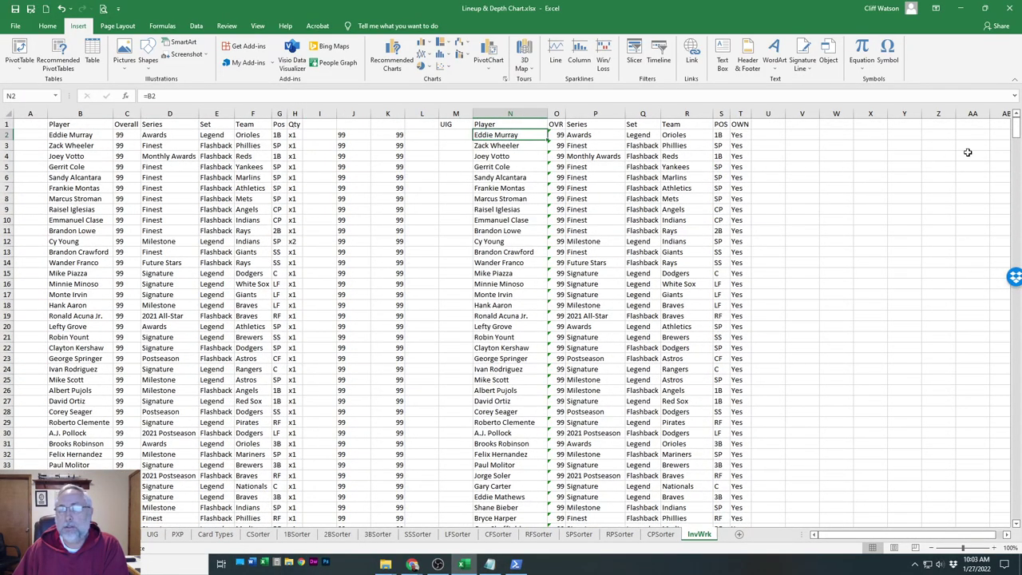
left_click_drag(1015, 129, 1018, 534)
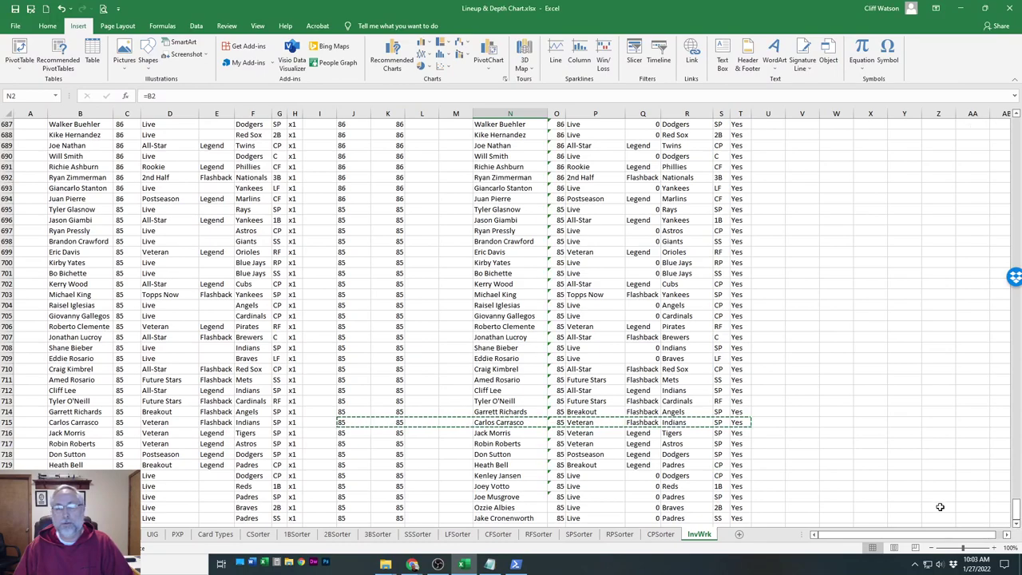
scroll(798, 463, "down", 6)
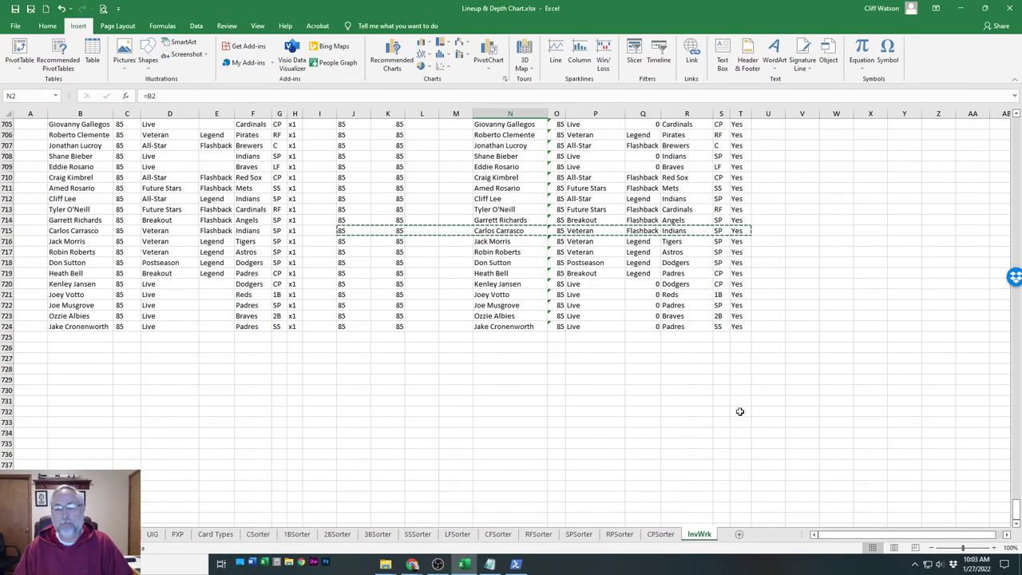
left_click(735, 326, "shift")
right_click(684, 243)
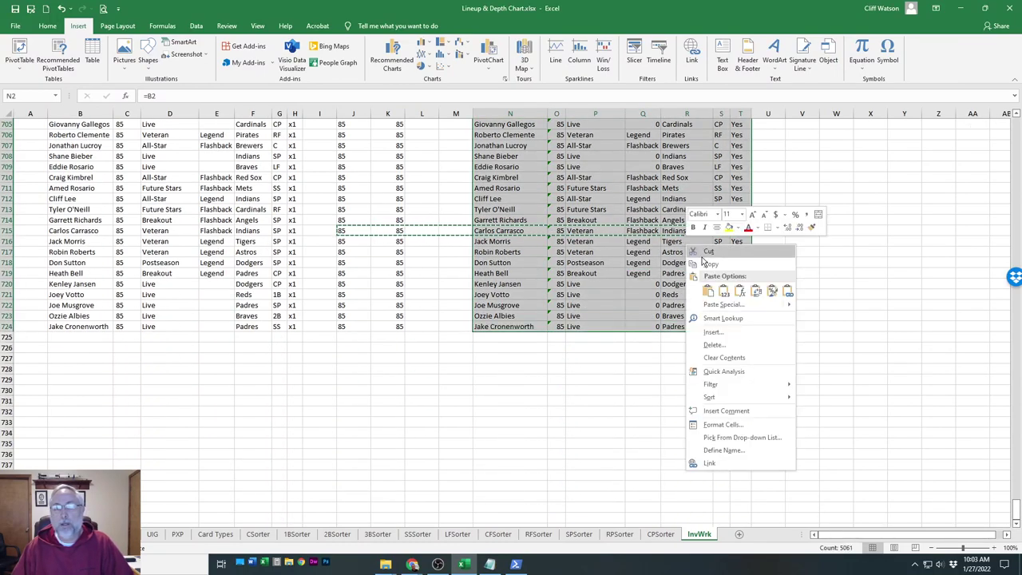
left_click(723, 270)
Look over the player list on the UIG sheet
key("ctrl+BackSpace")
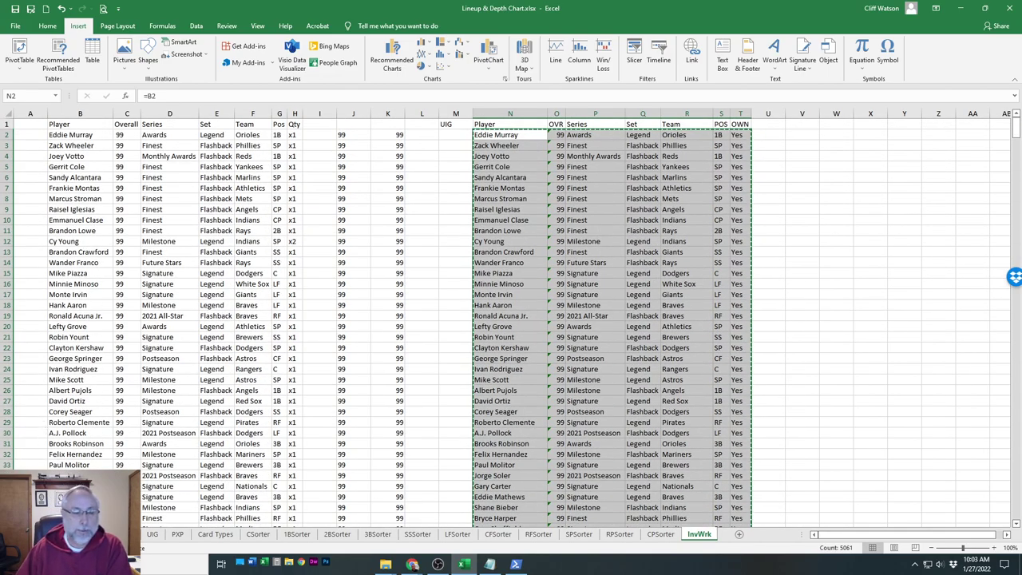
left_click(128, 533)
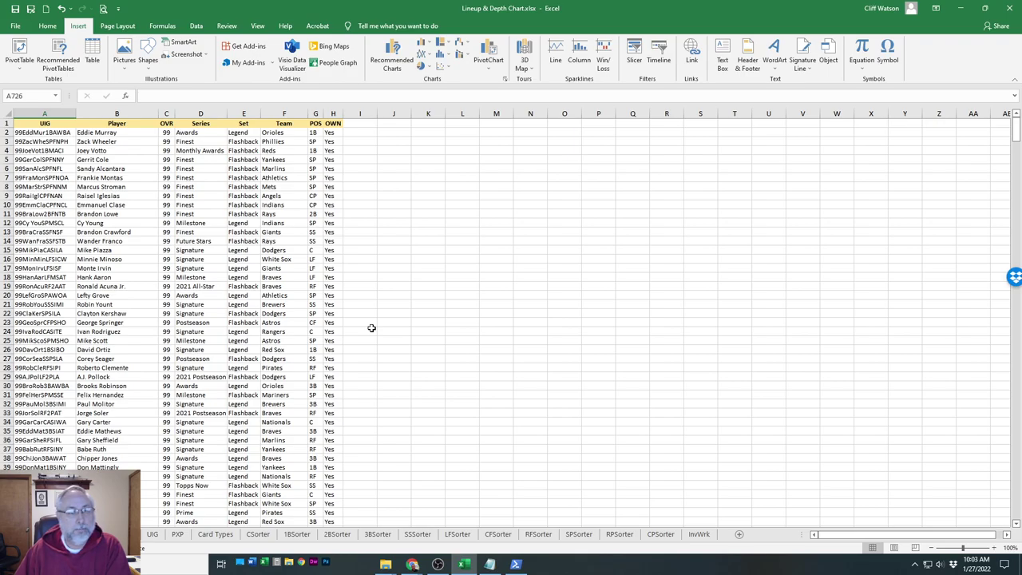
scroll(371, 327, "down", 17)
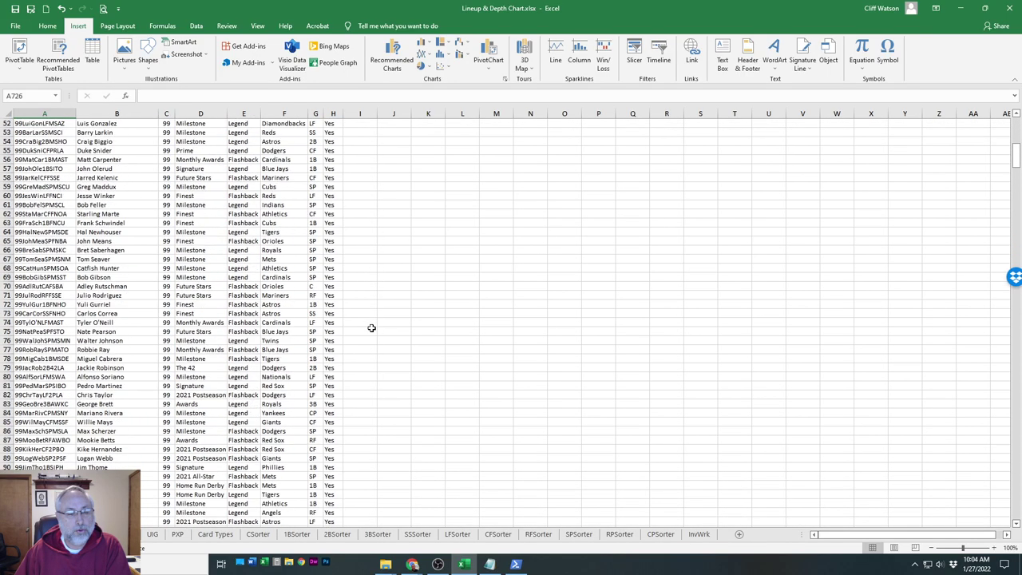
scroll(371, 327, "down", 10)
scroll(371, 327, "down", 19)
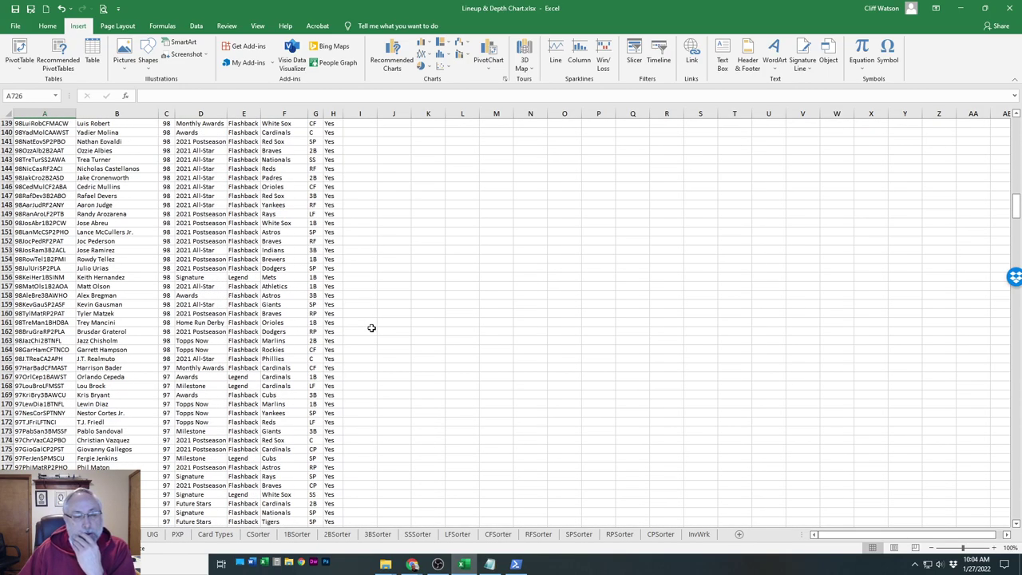
scroll(371, 328, "up", 20)
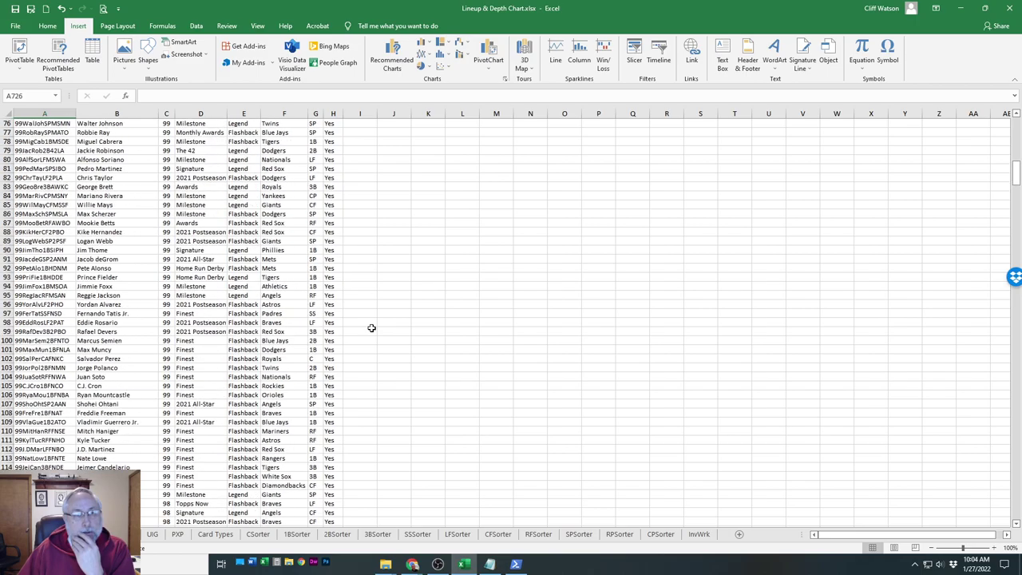
scroll(372, 327, "up", 20)
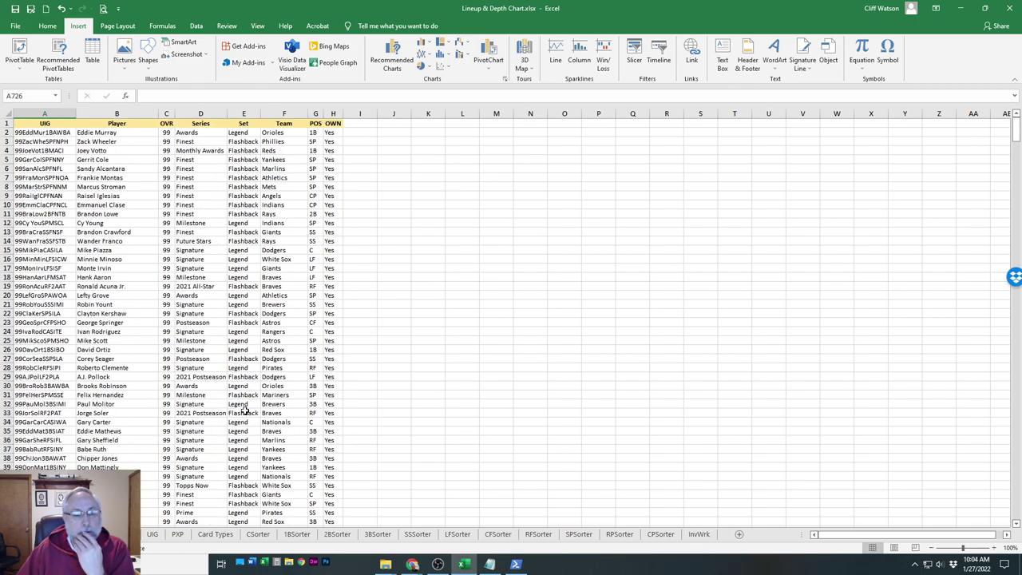
Review the copied N–T player range on the InvWrk sheet
left_click(699, 535)
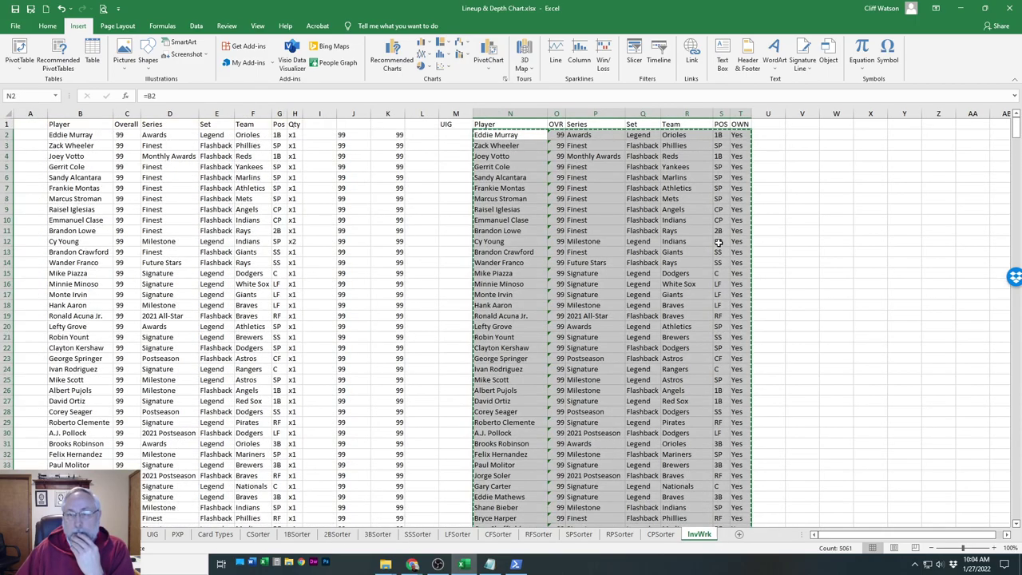
scroll(595, 208, "down", 20)
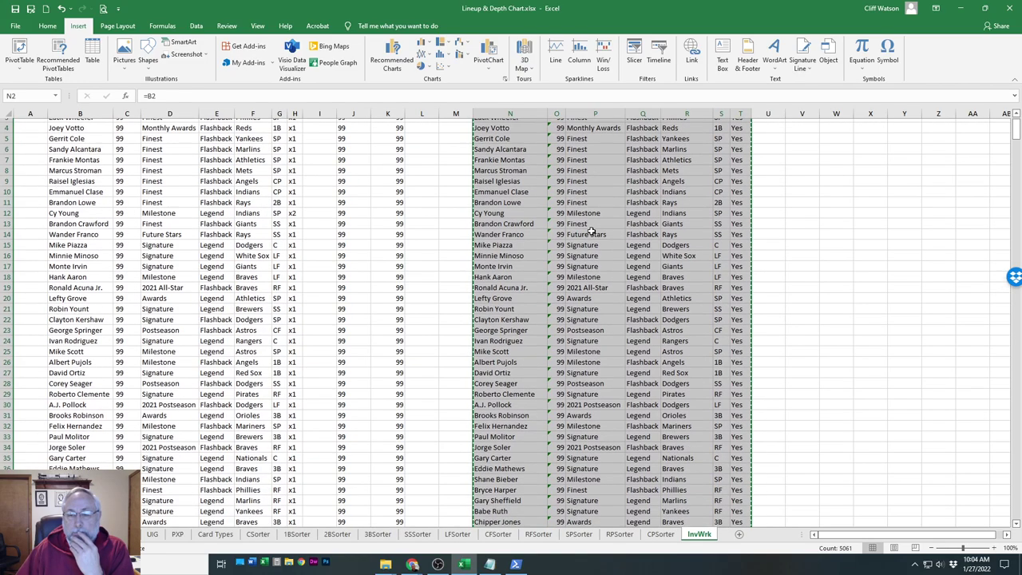
scroll(591, 230, "down", 20)
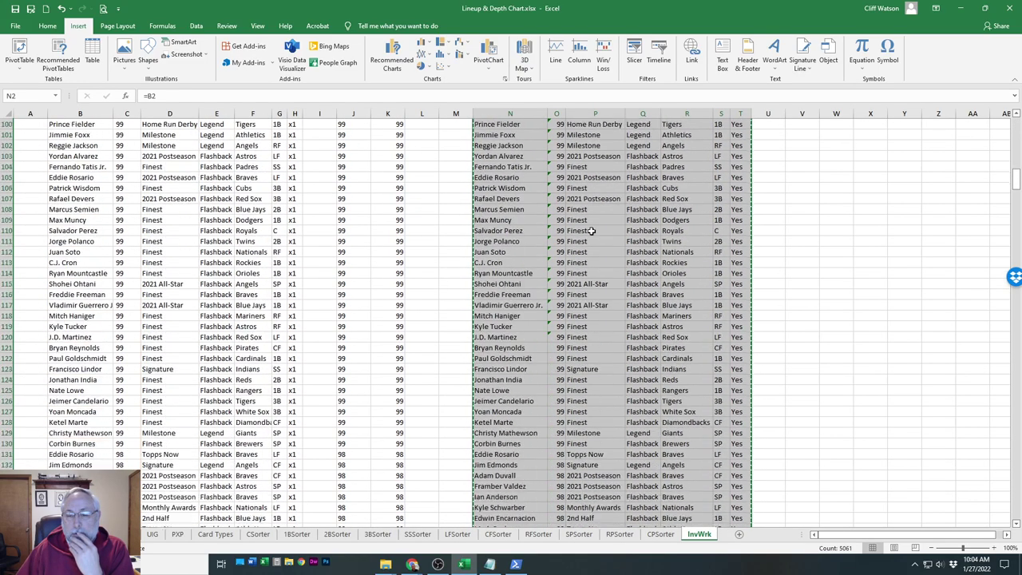
scroll(591, 230, "down", 20)
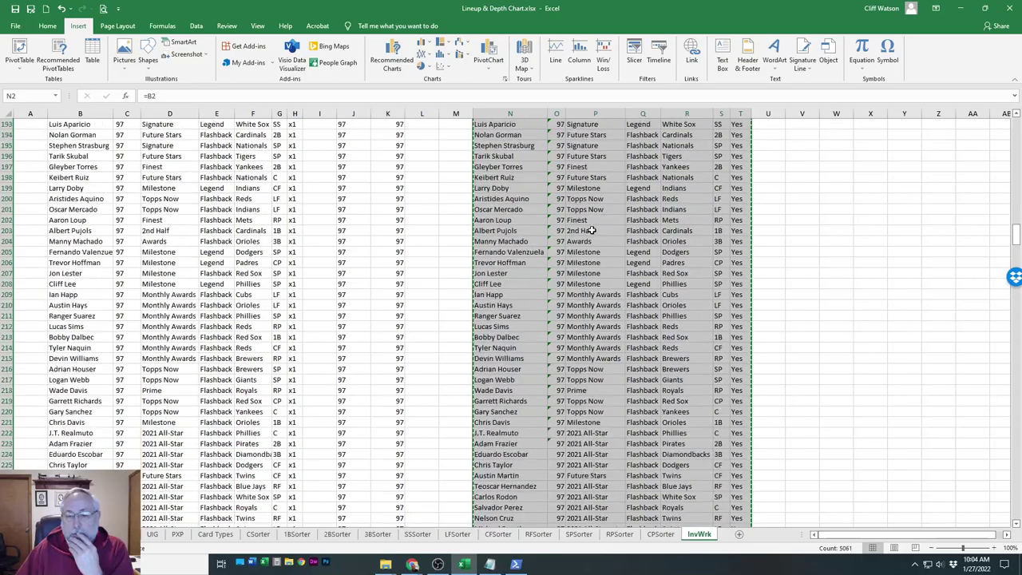
scroll(593, 232, "down", 20)
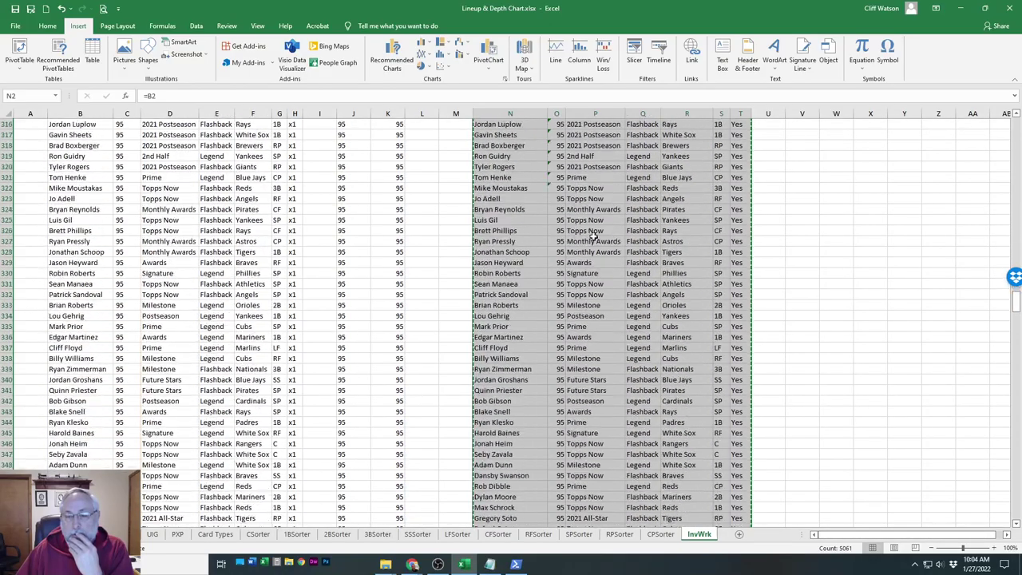
scroll(594, 238, "up", 1)
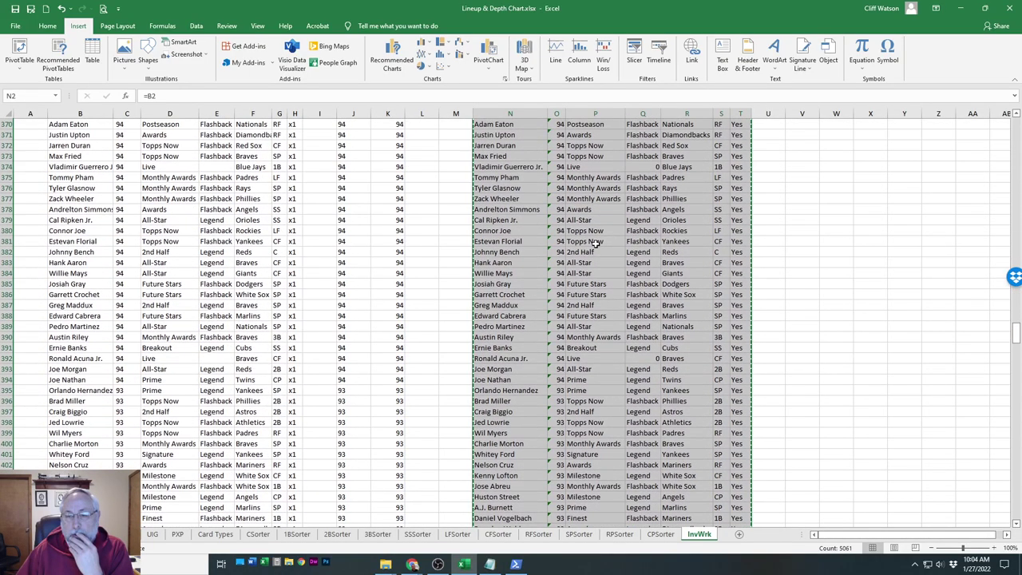
scroll(631, 344, "up", 4)
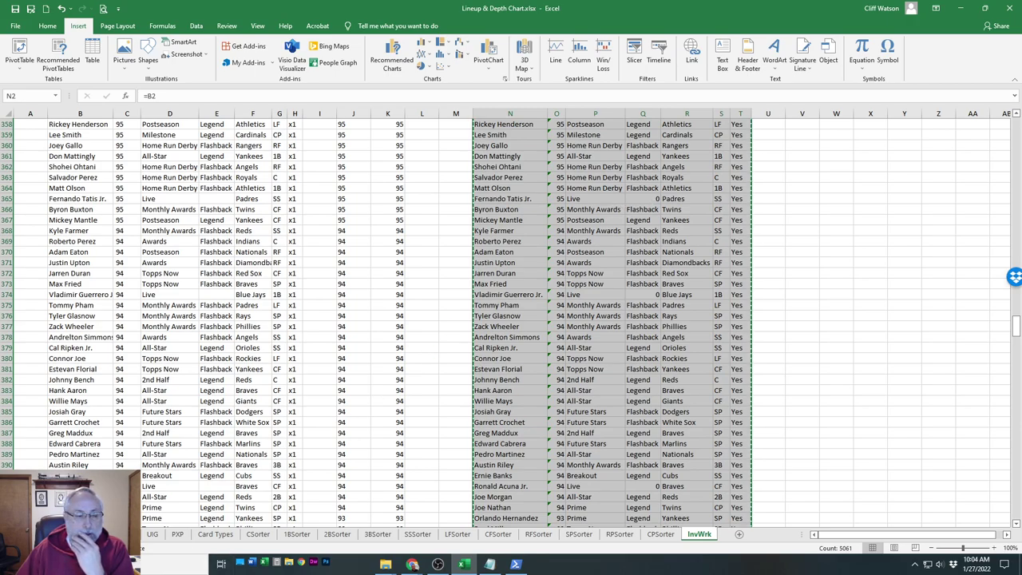
Scroll through the UIG sheet rows to compare them with the copied block
left_click(151, 534)
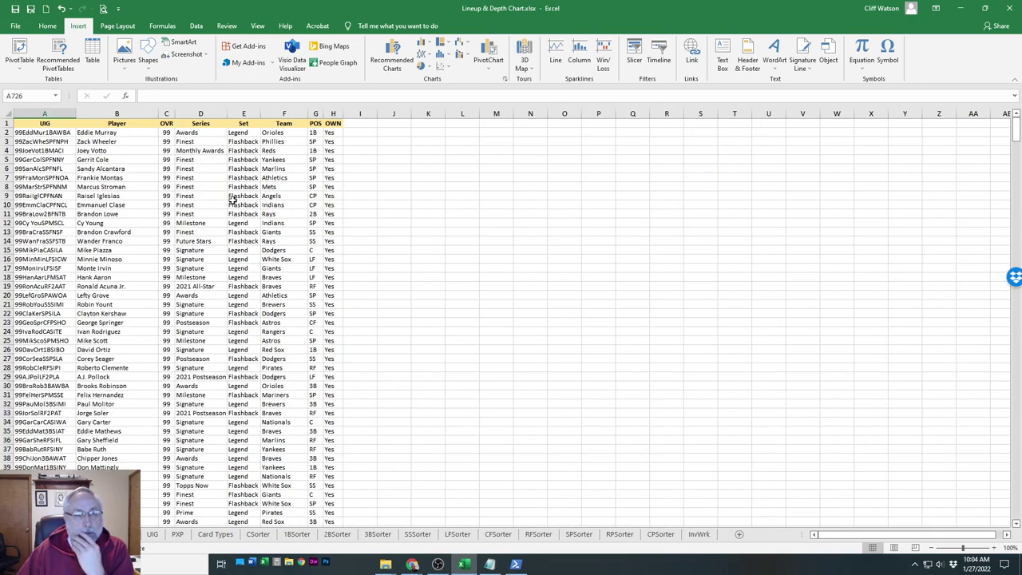
scroll(237, 192, "down", 6)
scroll(238, 199, "down", 7)
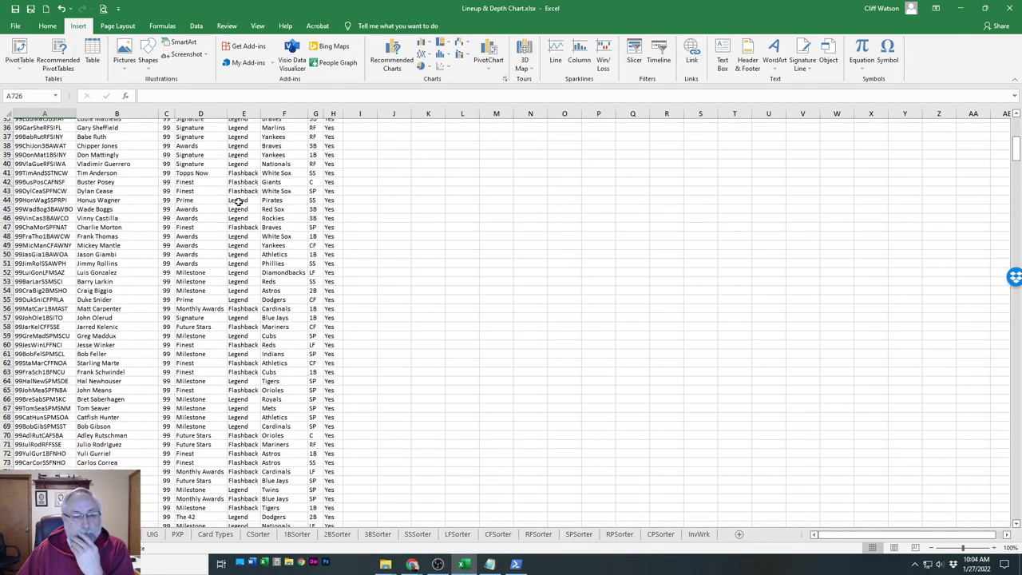
scroll(238, 201, "down", 13)
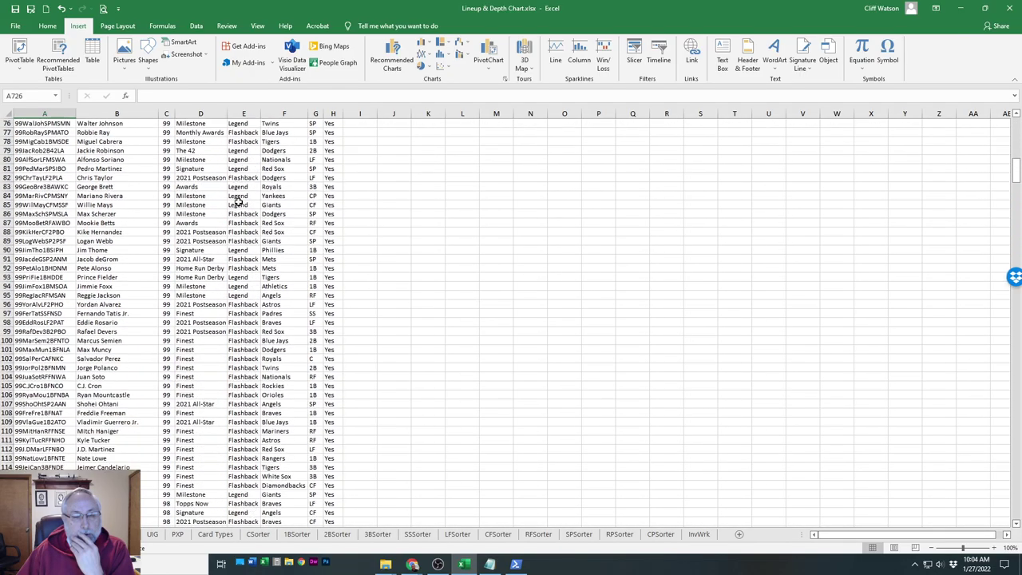
scroll(238, 203, "down", 5)
scroll(237, 202, "down", 12)
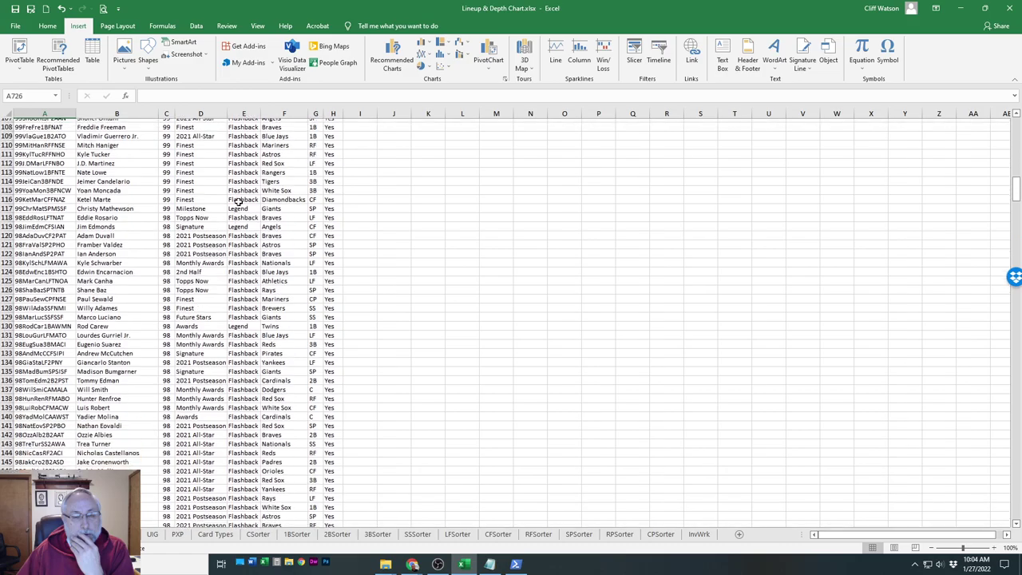
scroll(237, 201, "down", 6)
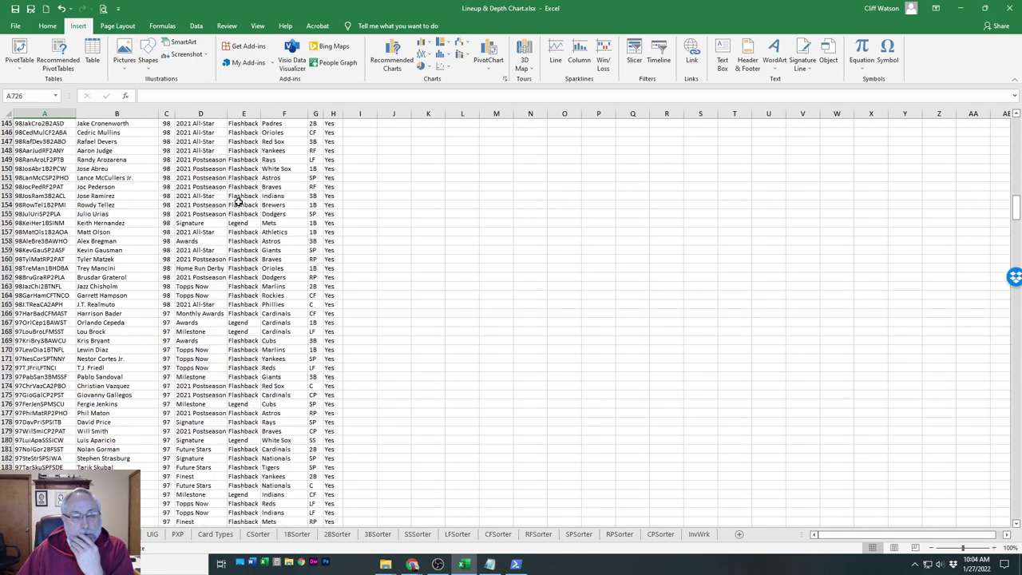
scroll(237, 201, "down", 12)
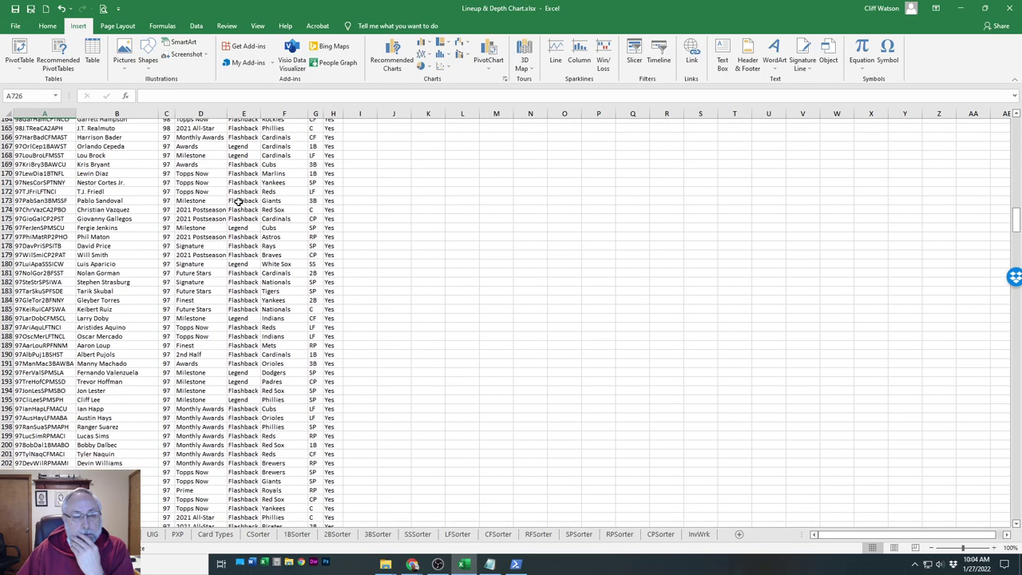
scroll(237, 202, "down", 12)
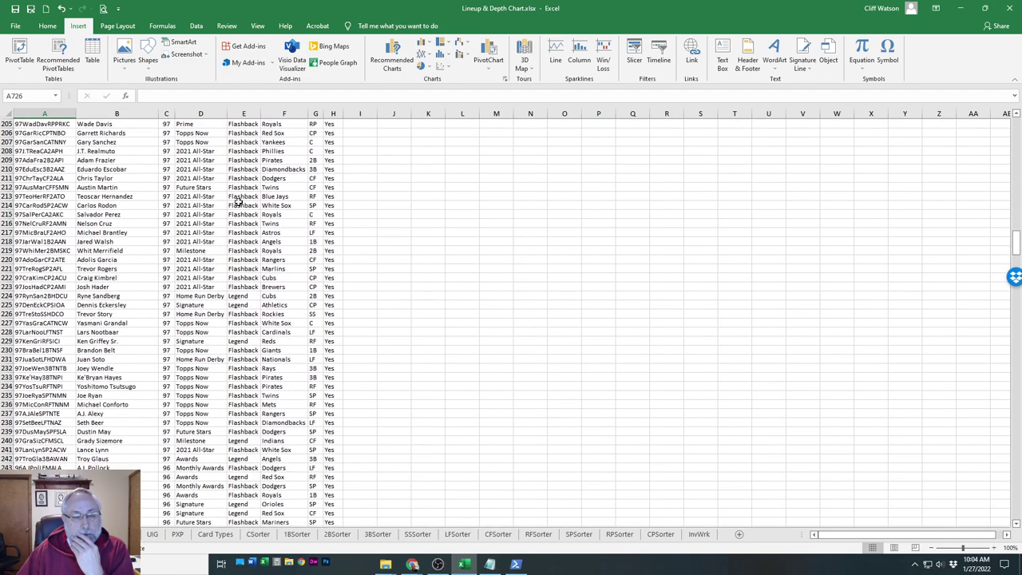
scroll(237, 202, "down", 1)
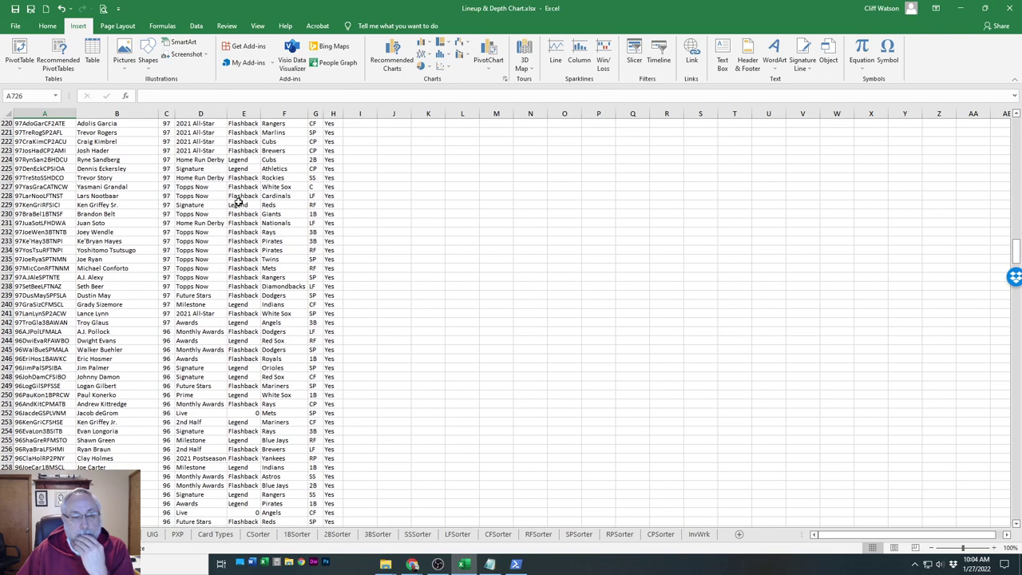
scroll(237, 201, "down", 1)
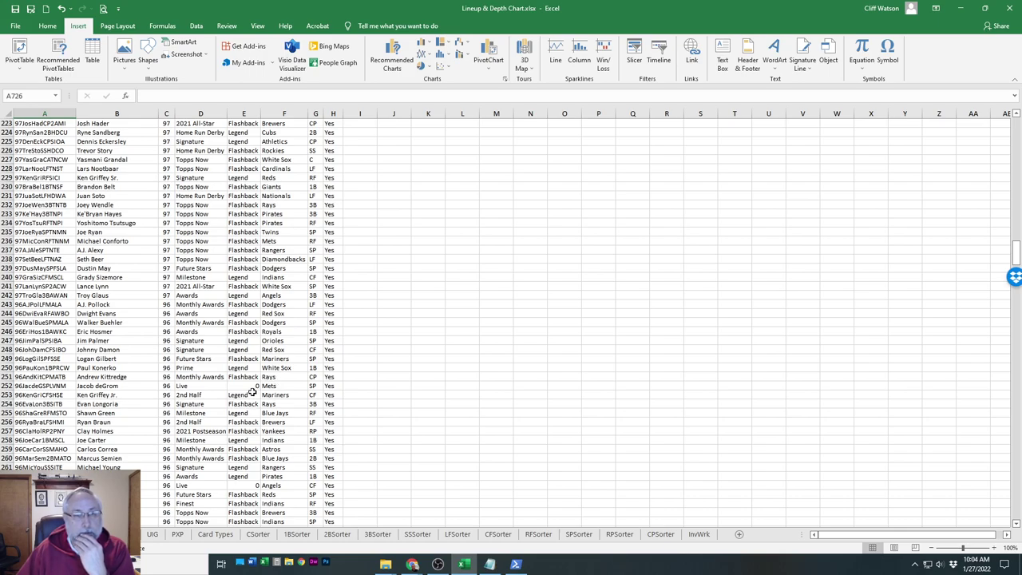
scroll(452, 453, "up", 20)
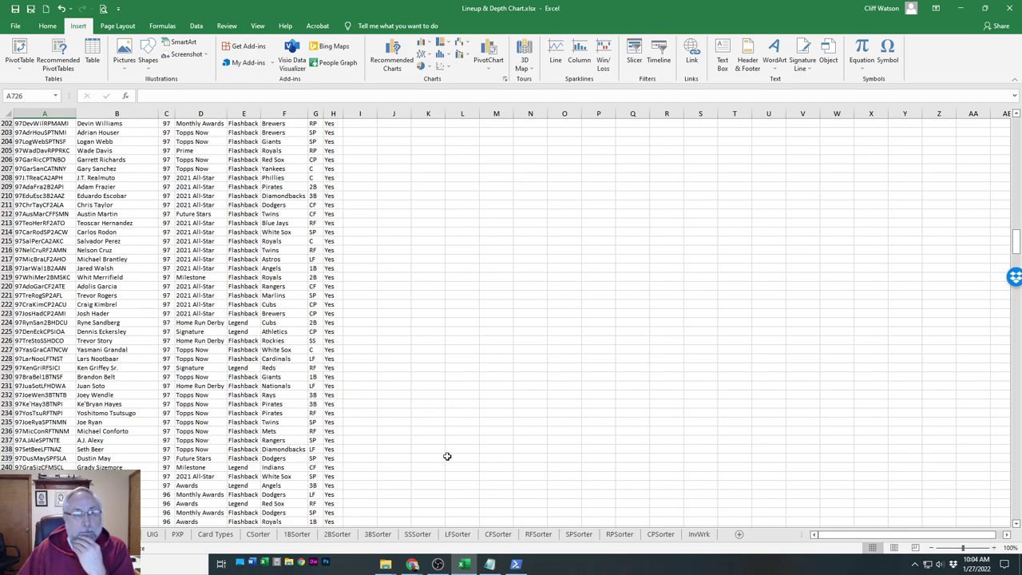
scroll(451, 454, "up", 10)
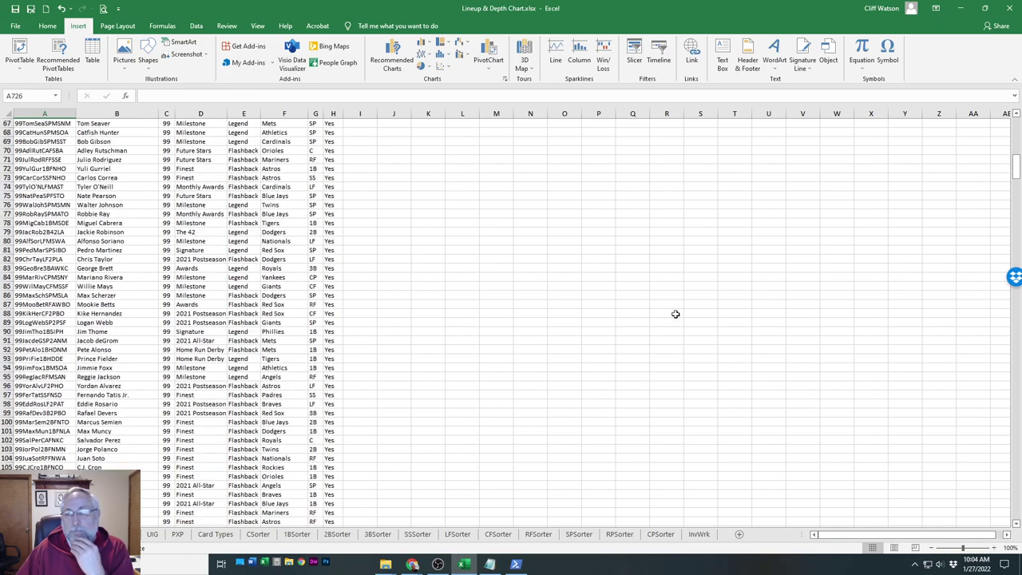
scroll(1016, 172, "up", 20)
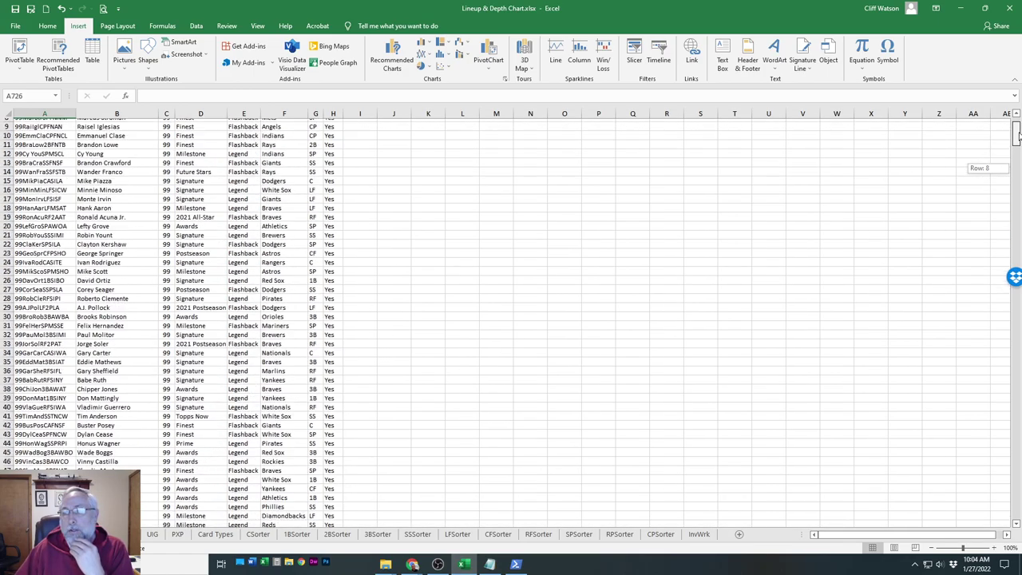
Recheck InvWrk, then select Eddie Murray's cell B2 on the player list as the paste start
left_click(700, 535)
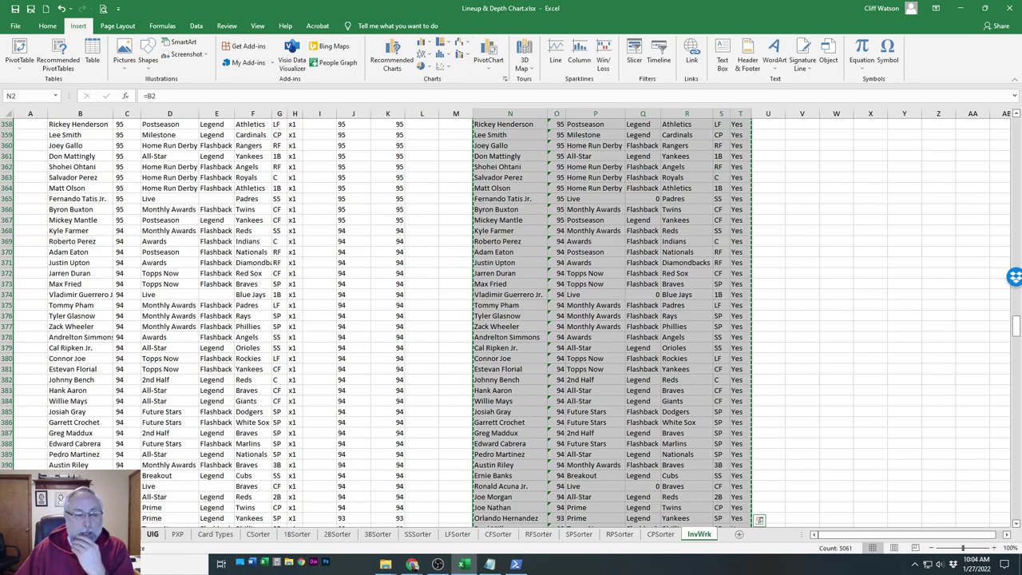
left_click(152, 534)
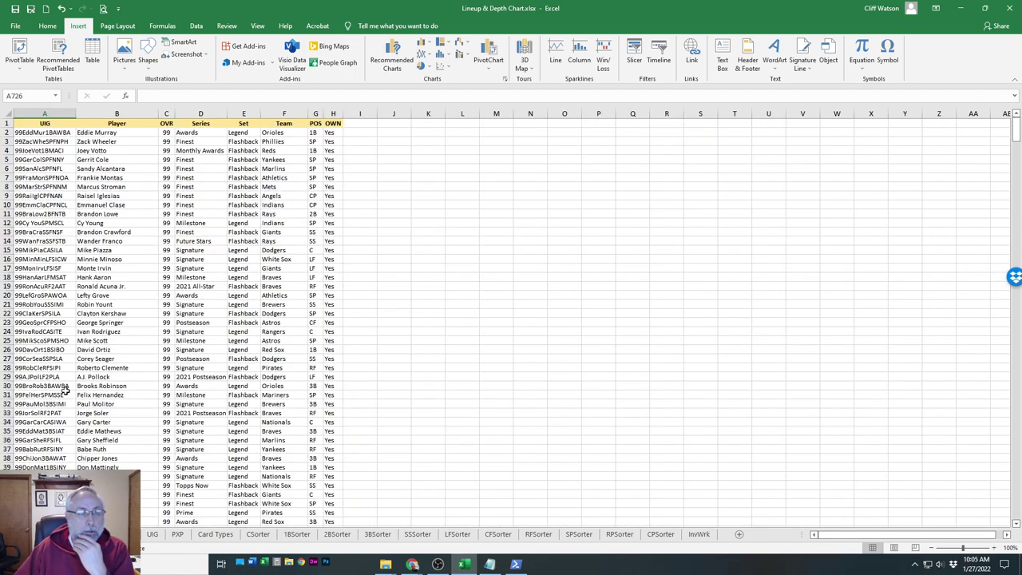
left_click(94, 132)
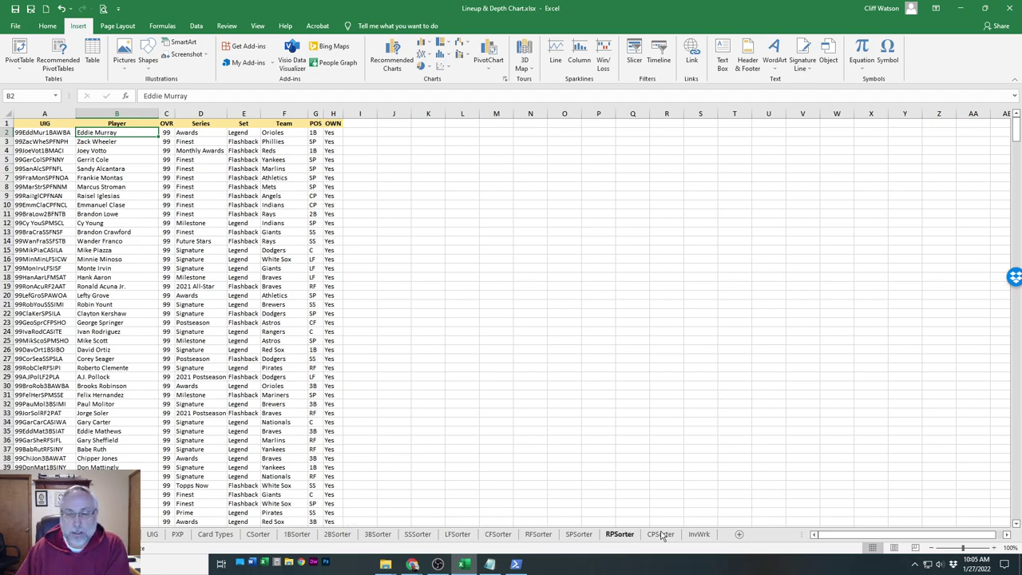
left_click(699, 534)
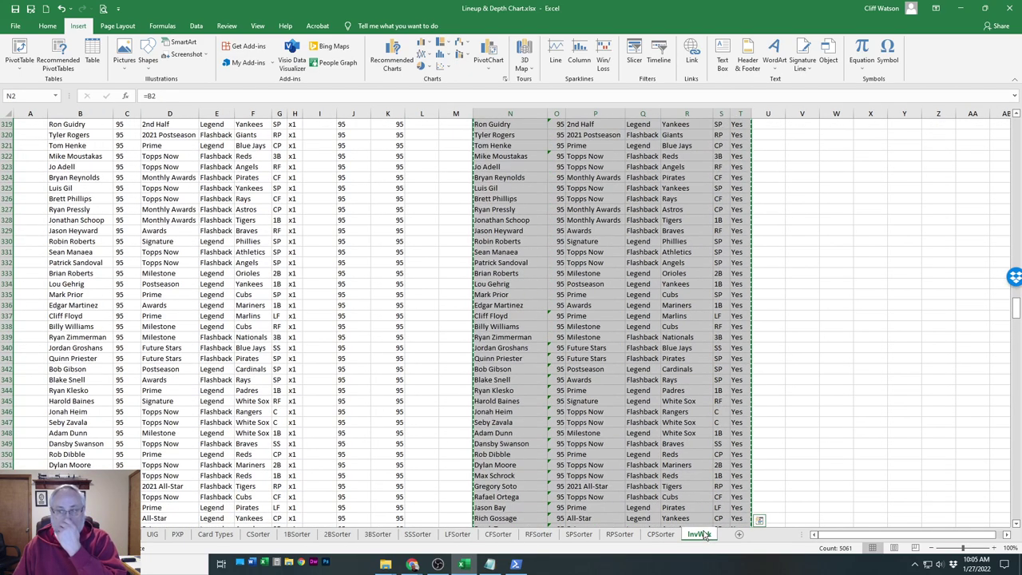
left_click_drag(1017, 323, 1018, 120)
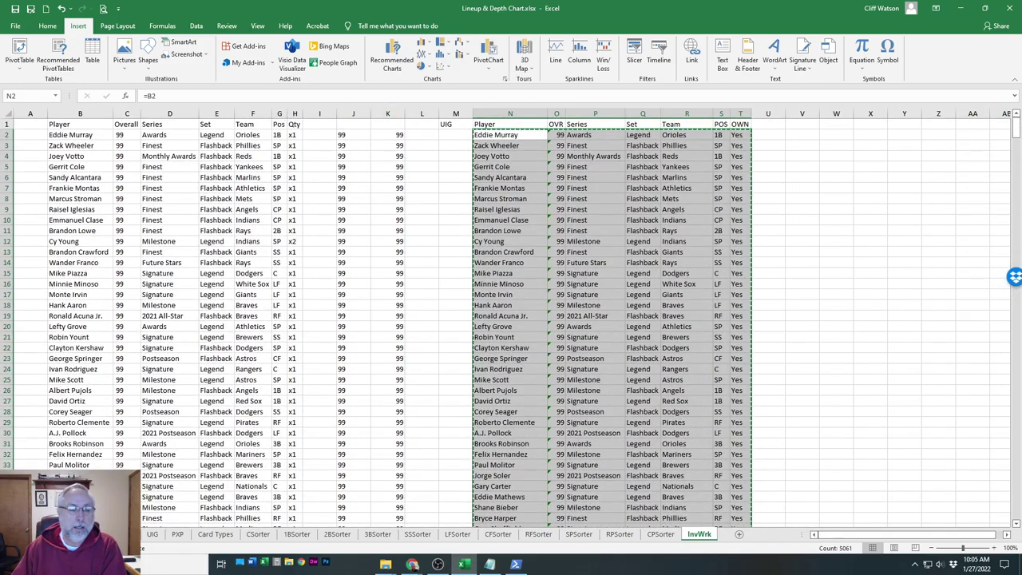
left_click(152, 534)
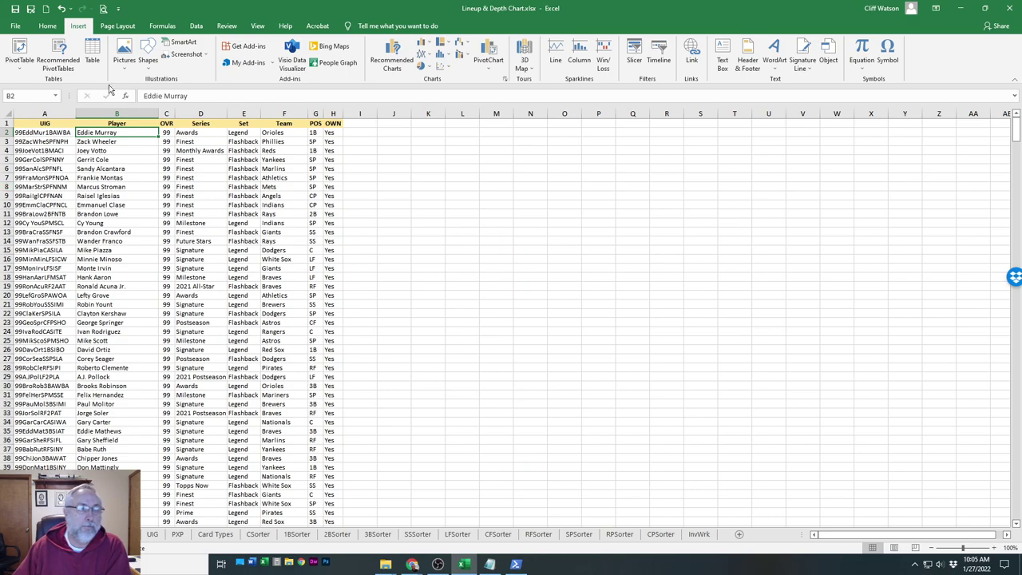
left_click(36, 133)
left_click(116, 134)
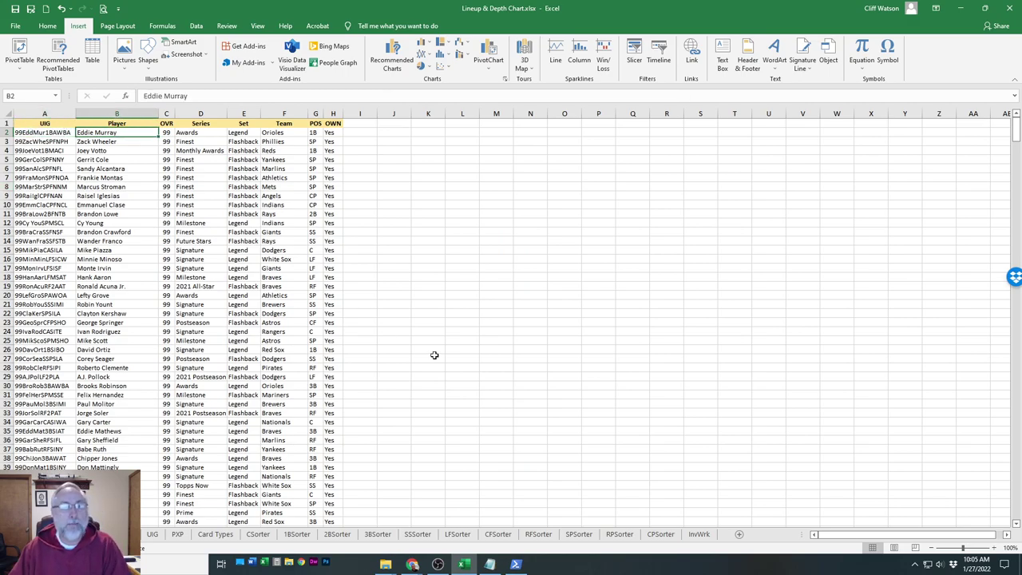
scroll(710, 488, "down", 3)
scroll(703, 480, "up", 3)
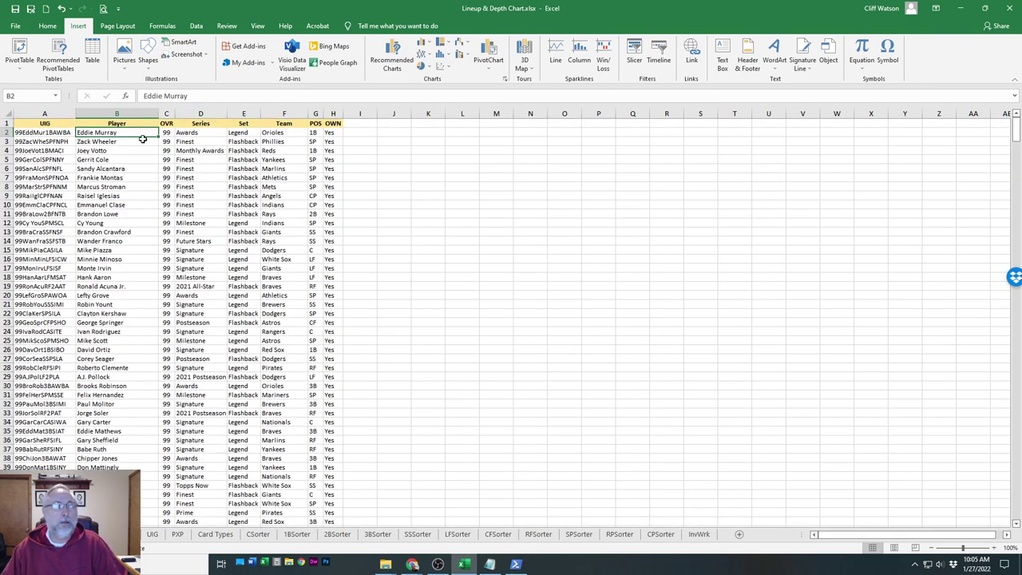
Paste the copied InvWrk player data into B2 as values only, then scroll to the list's end
right_click(142, 139)
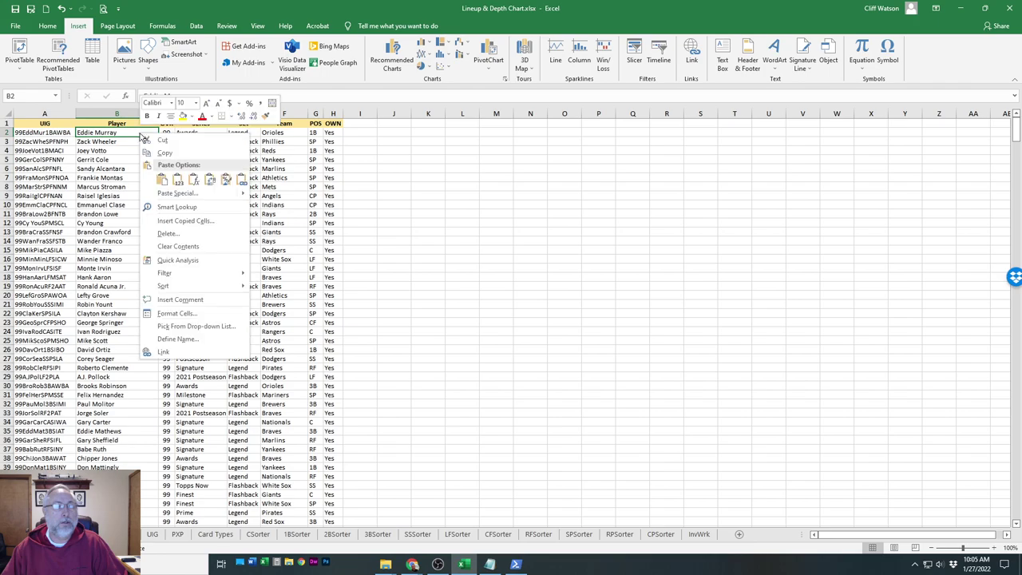
left_click(177, 182)
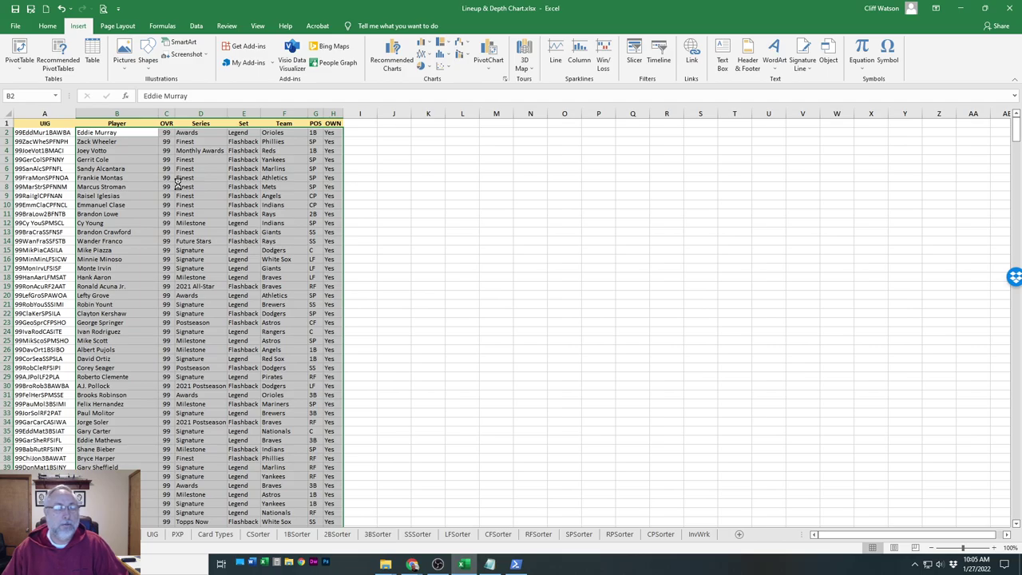
scroll(177, 182, "down", 6)
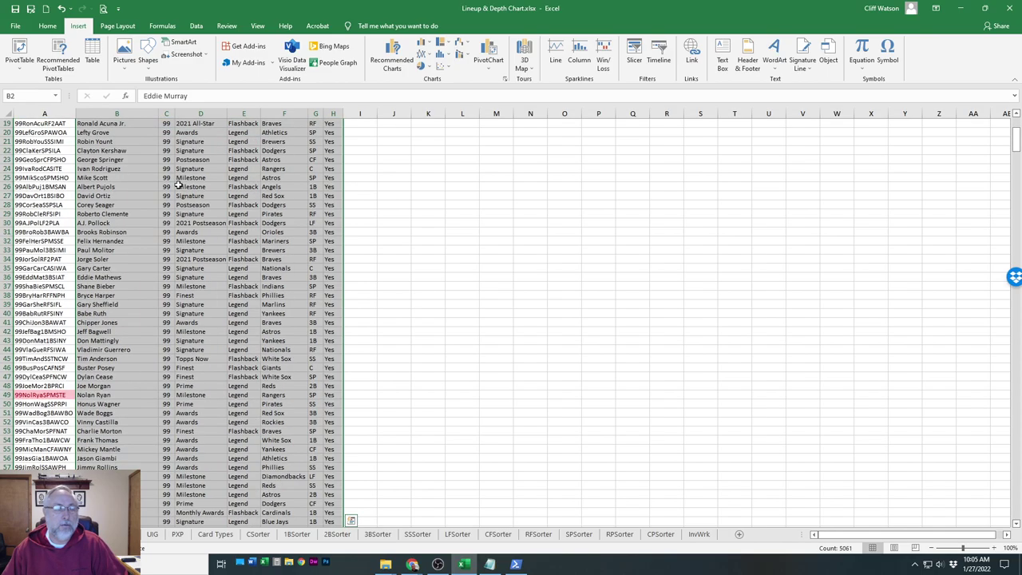
scroll(178, 186, "down", 20)
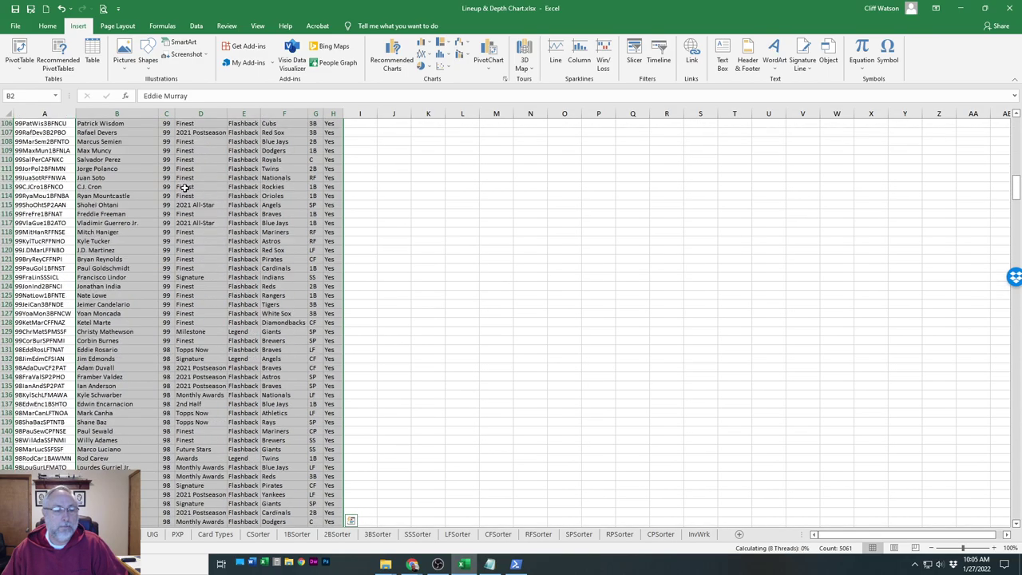
scroll(186, 192, "down", 20)
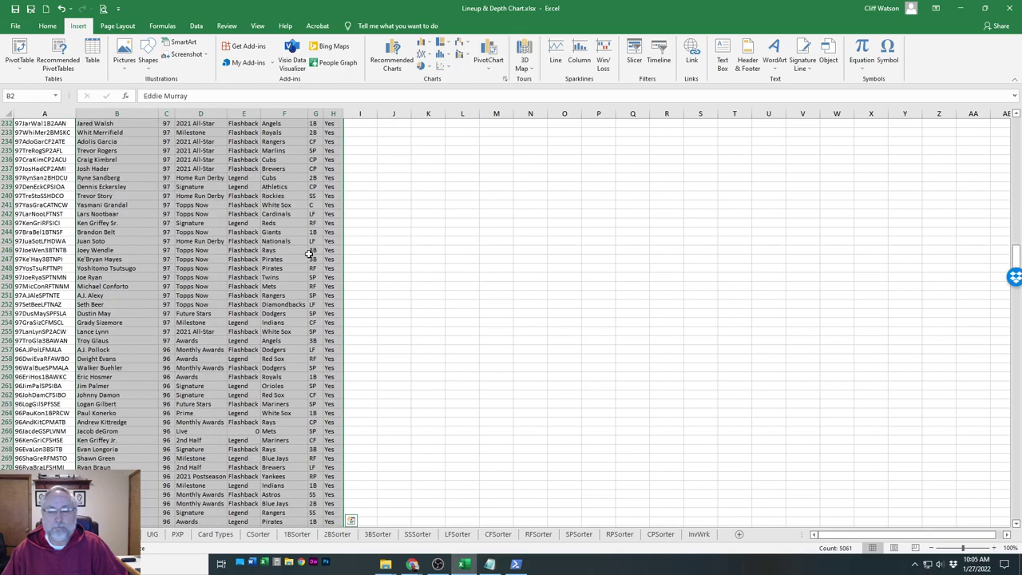
left_click_drag(1015, 254, 1008, 542)
scroll(670, 447, "down", 7)
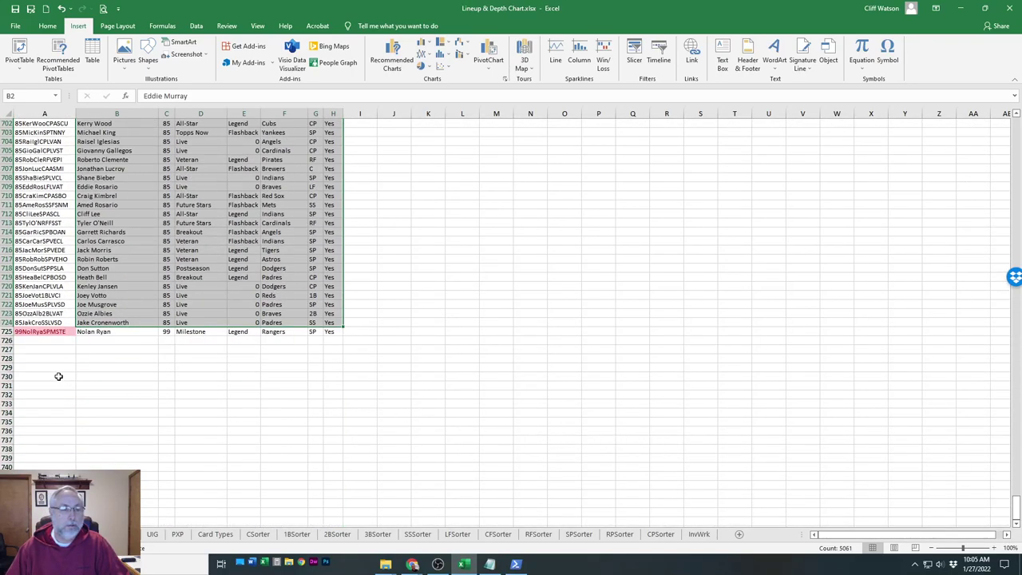
Inspect the UIG formula in leftover row 725 and compare it against the InvWrk sheet's data
left_click(58, 341)
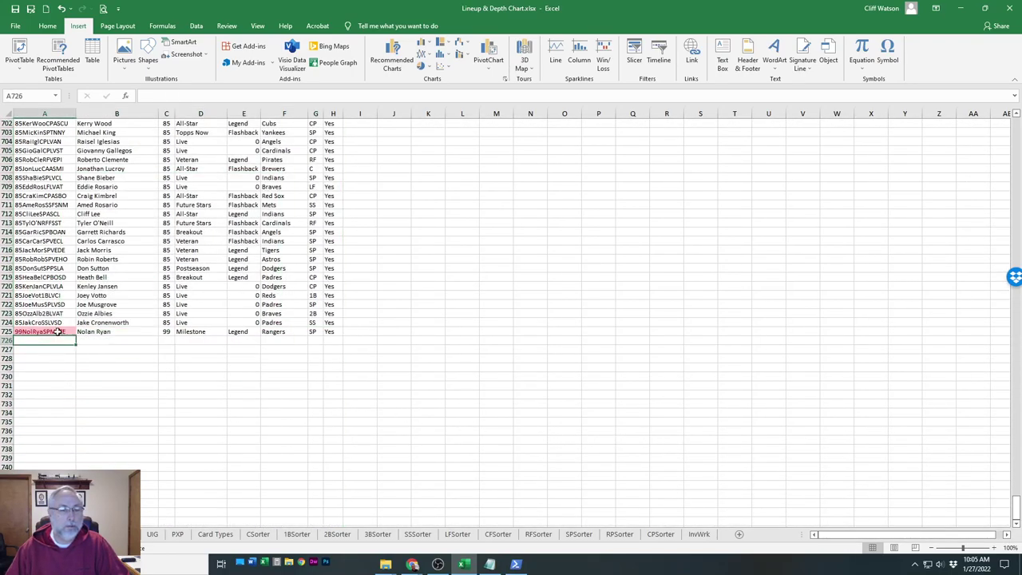
left_click(58, 331)
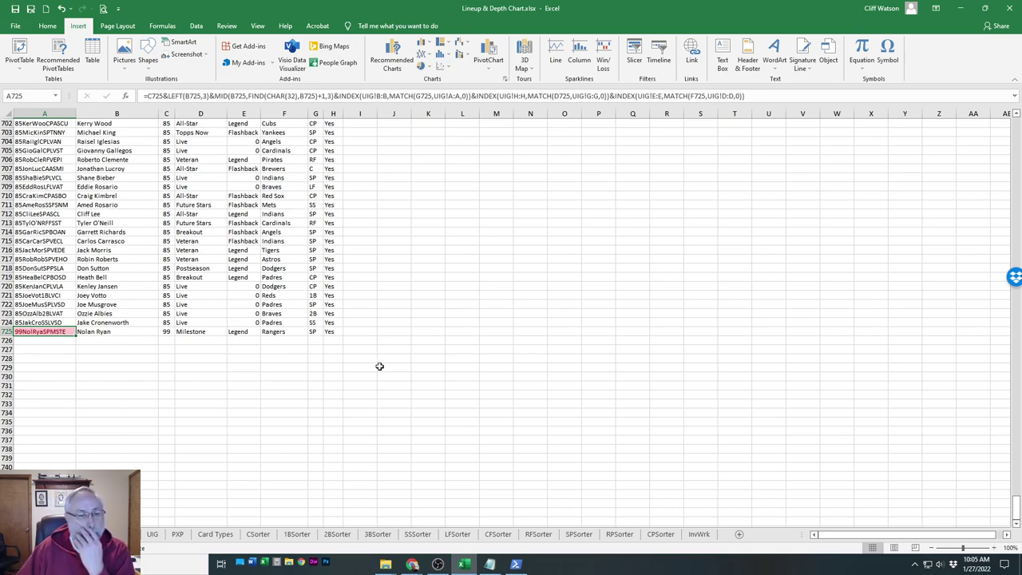
left_click(698, 534)
left_click_drag(1015, 133, 1016, 511)
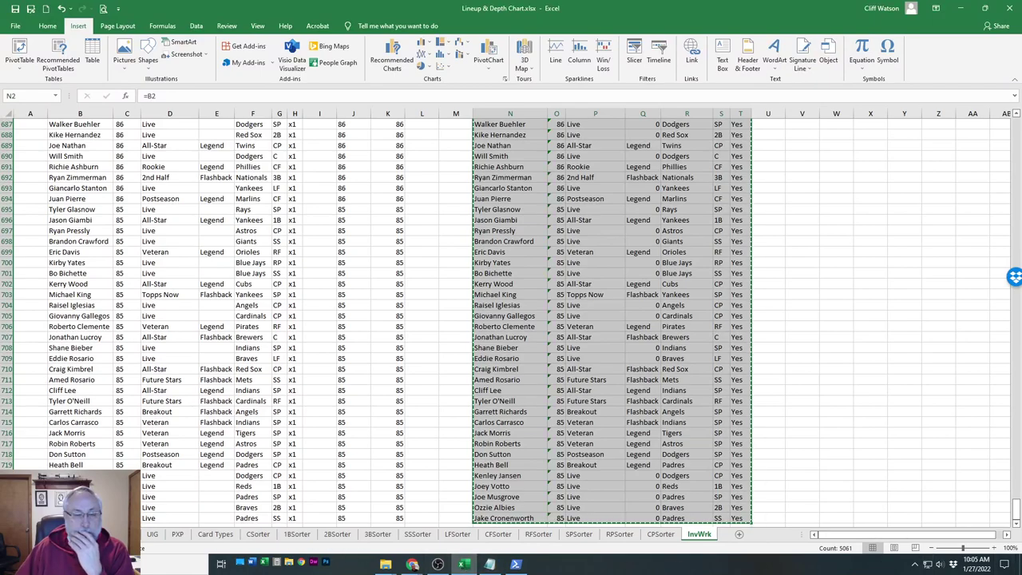
left_click(112, 534)
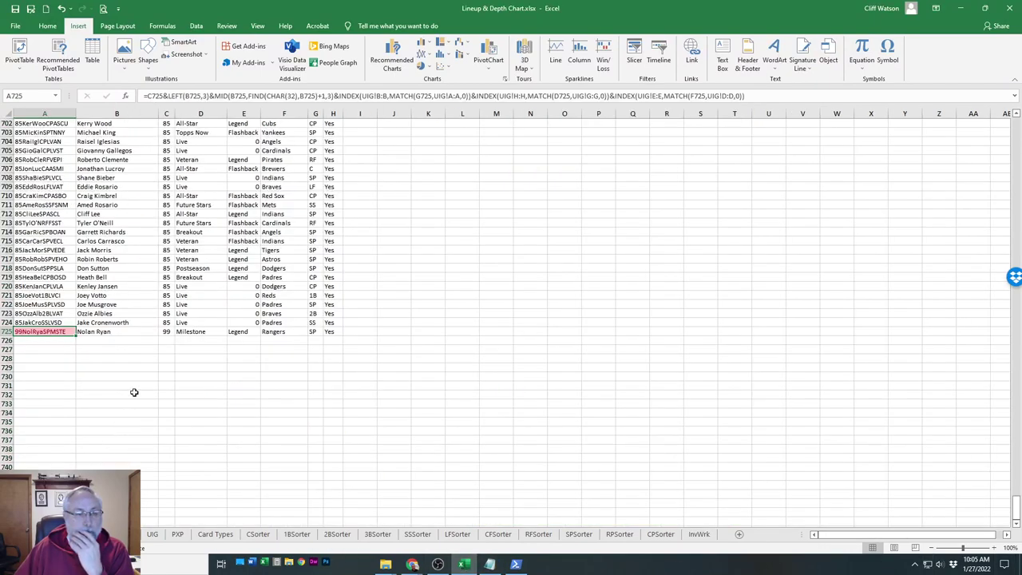
scroll(175, 376, "up", 7)
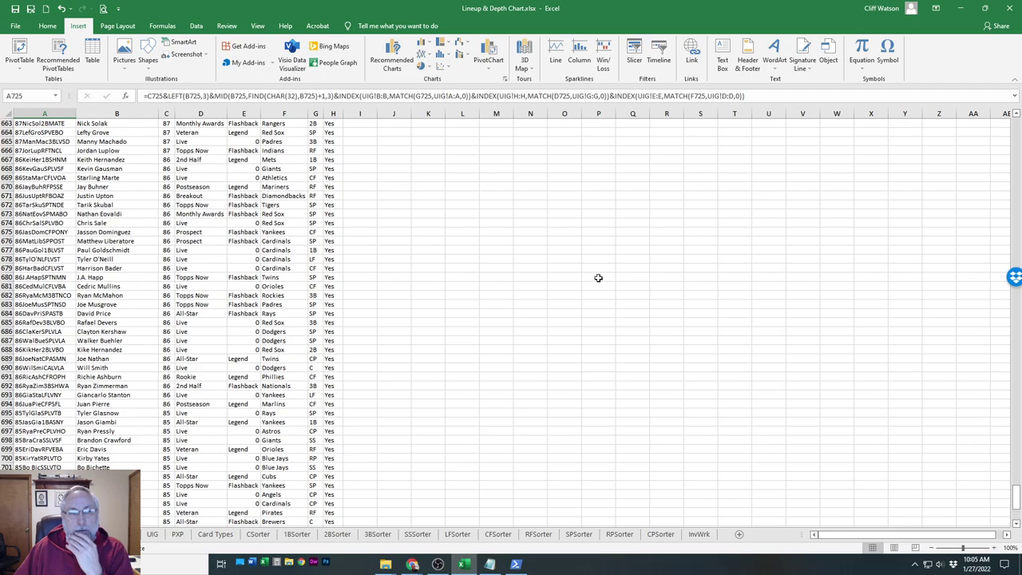
scroll(559, 292, "down", 7)
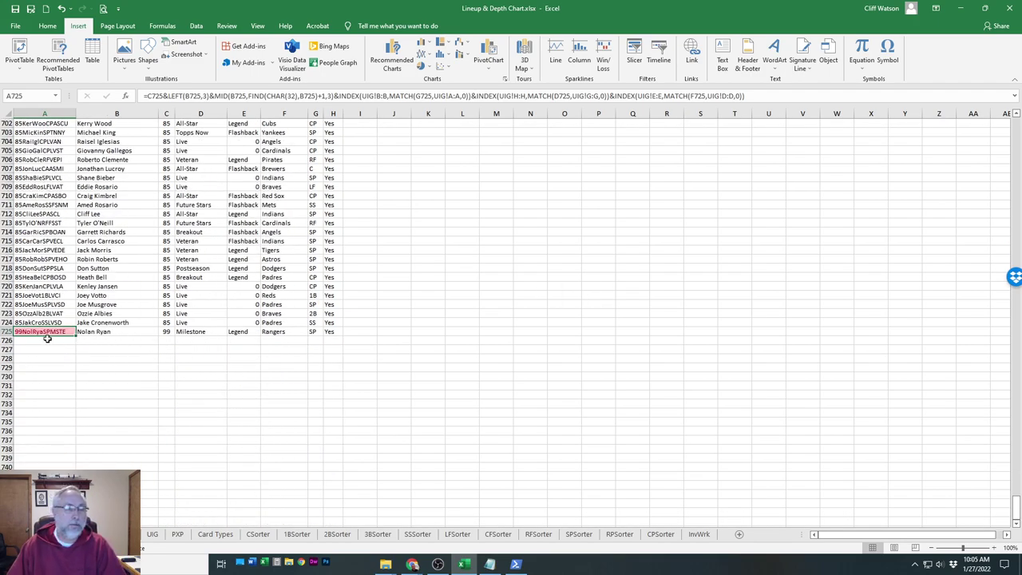
Search for 'nolan' to find Nolan Ryan at rows 49 and 725, then select A725:H725
key("ctrl+f")
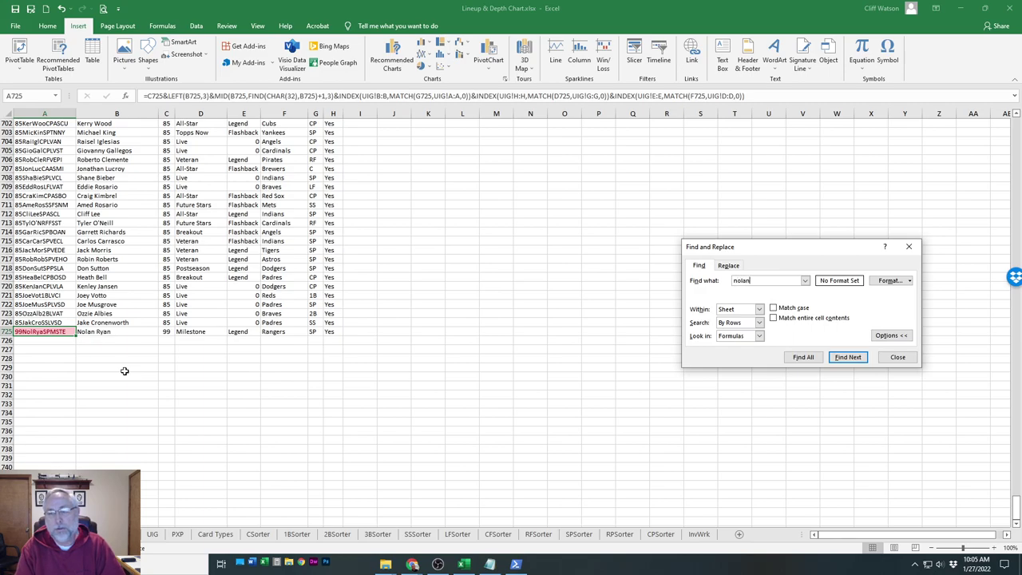
key("Return")
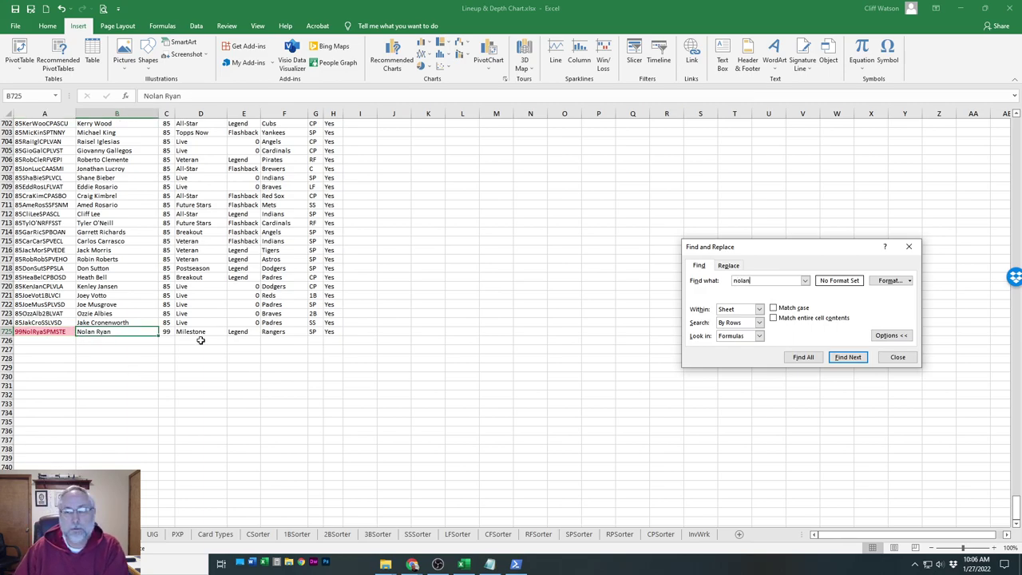
left_click(839, 359)
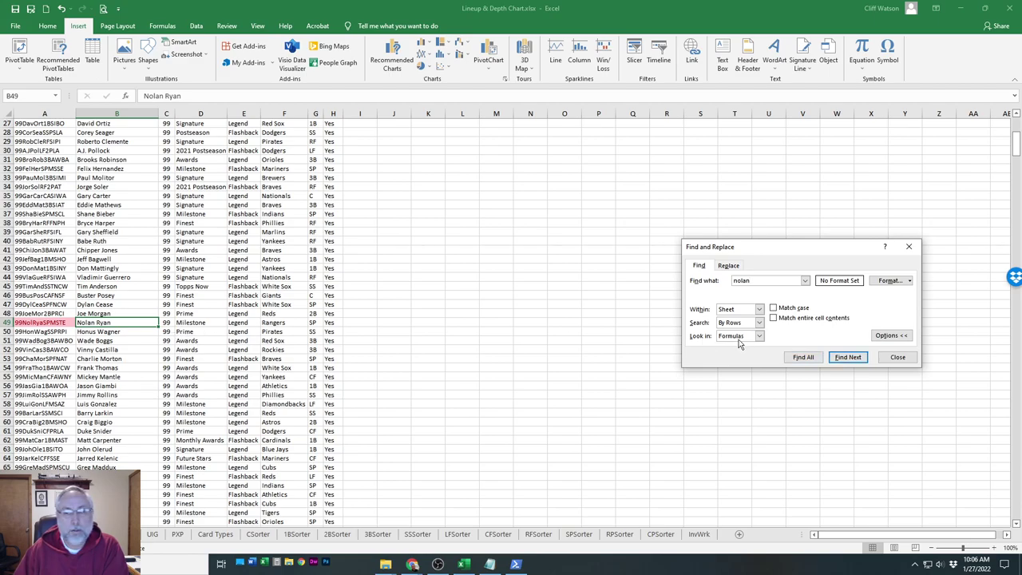
left_click(897, 357)
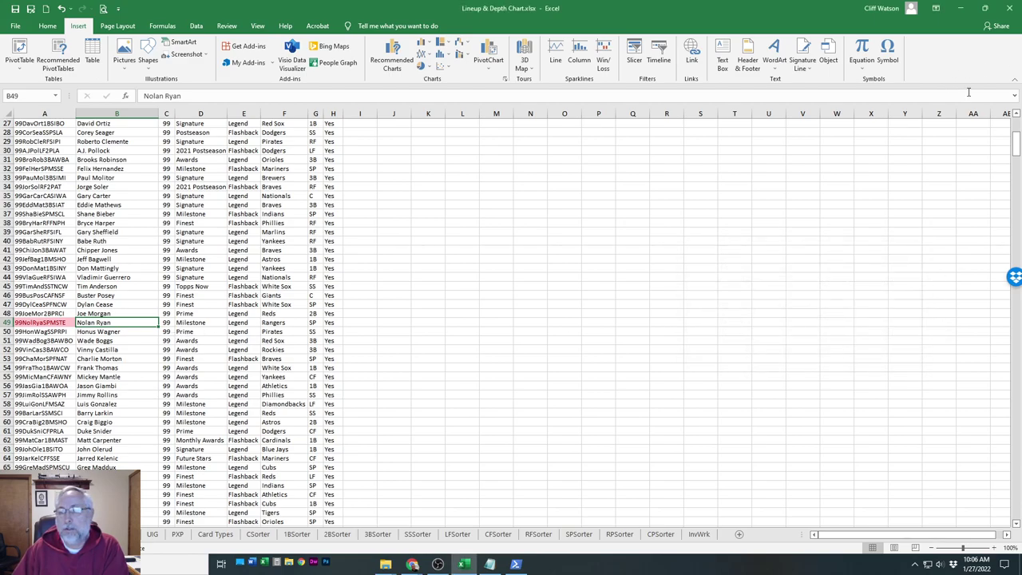
left_click_drag(1013, 137, 1014, 501)
scroll(92, 420, "down", 7)
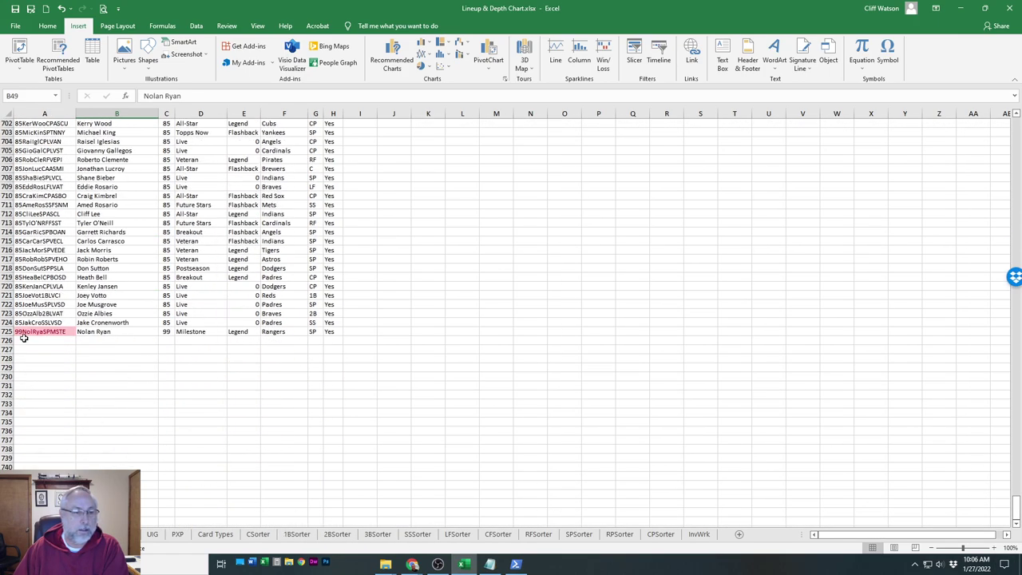
left_click_drag(24, 333, 330, 338)
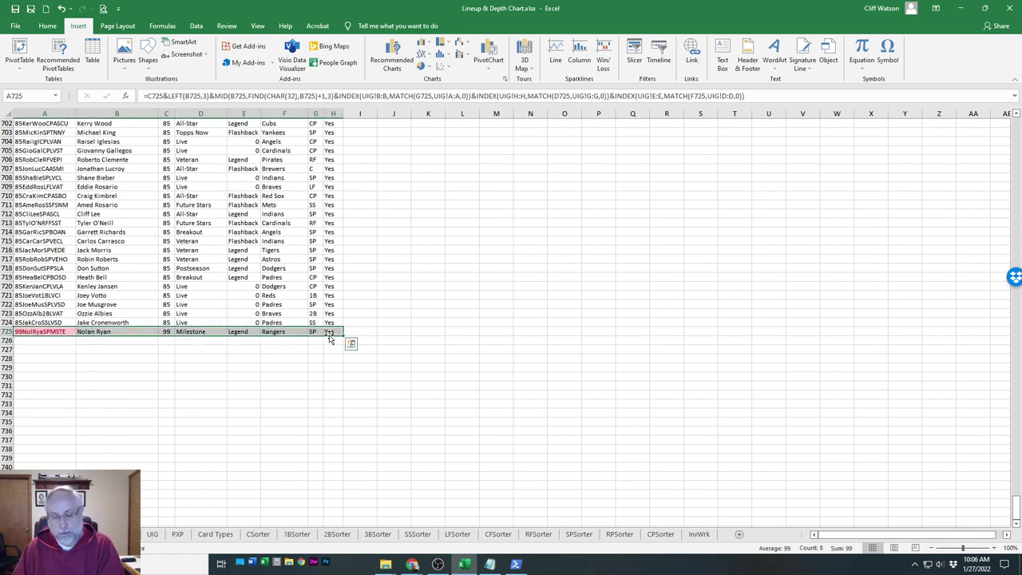
Clear the contents of the duplicate Nolan Ryan row 725
key("Delete")
left_click(461, 342)
scroll(439, 343, "up", 6)
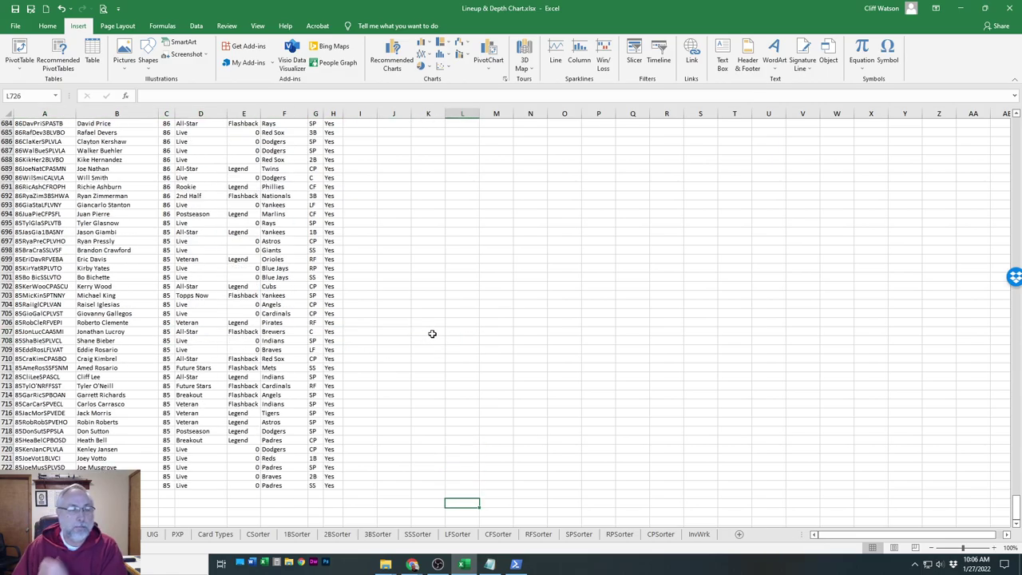
scroll(432, 334, "up", 20)
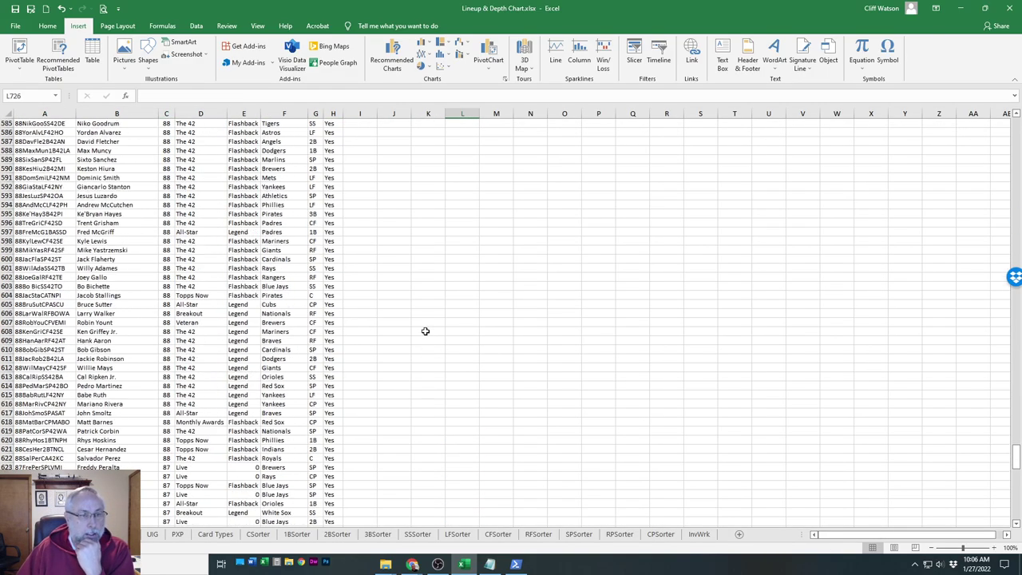
Inspect Alex Reyes's row 302: the A302 key formula and the #VALUE! OVR in C302
scroll(424, 331, "up", 20)
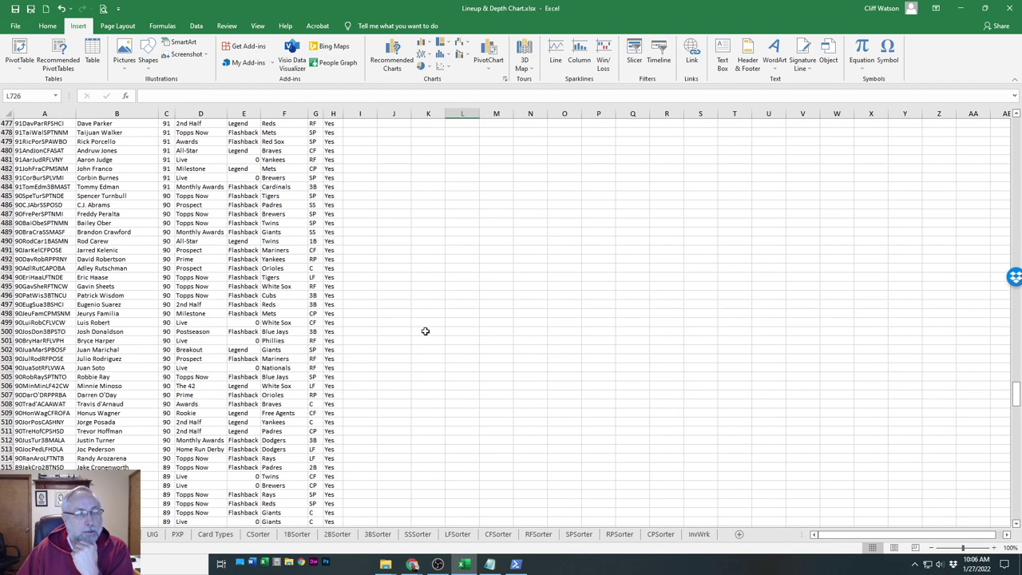
scroll(425, 330, "up", 20)
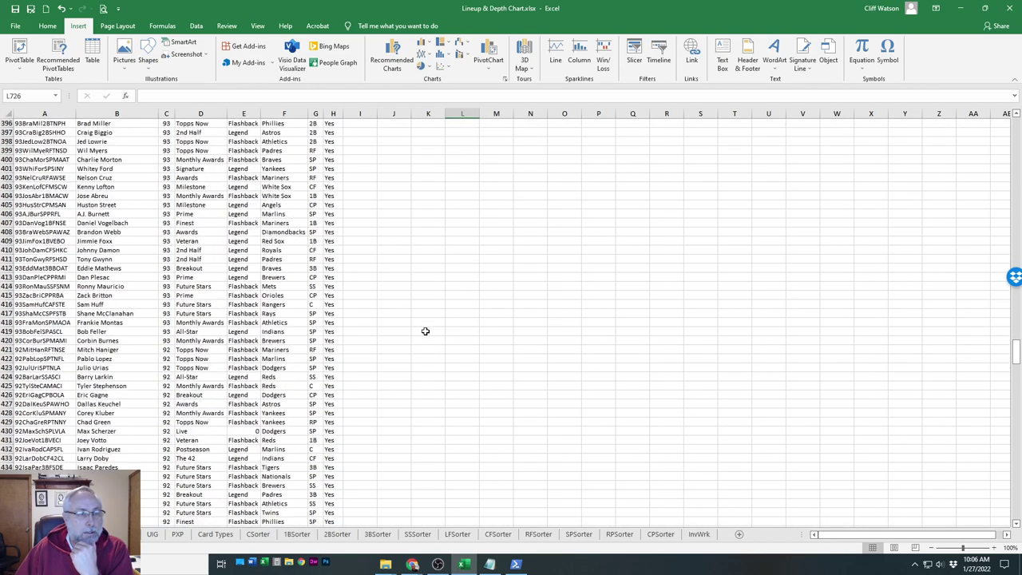
scroll(425, 330, "up", 20)
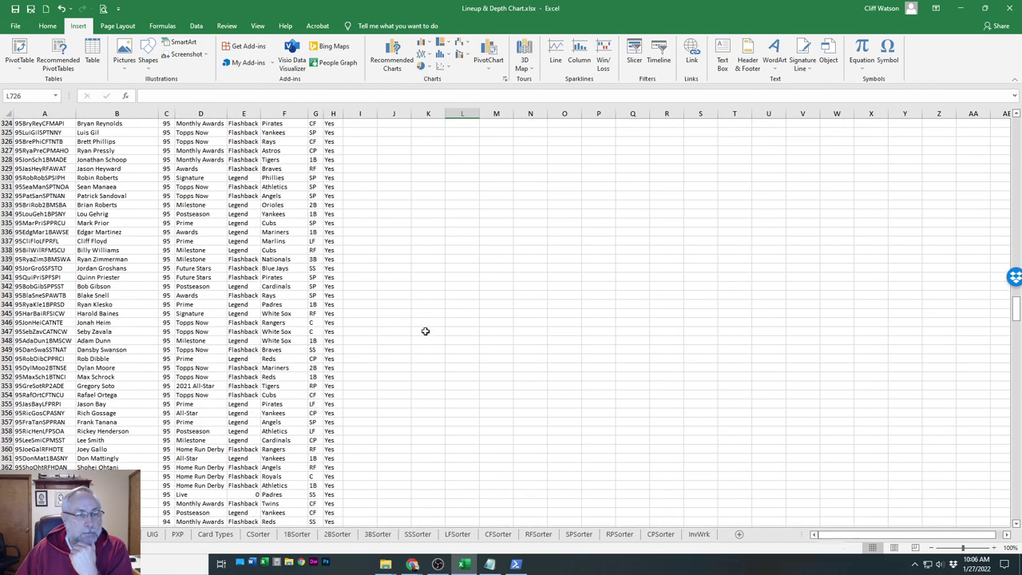
scroll(425, 330, "up", 14)
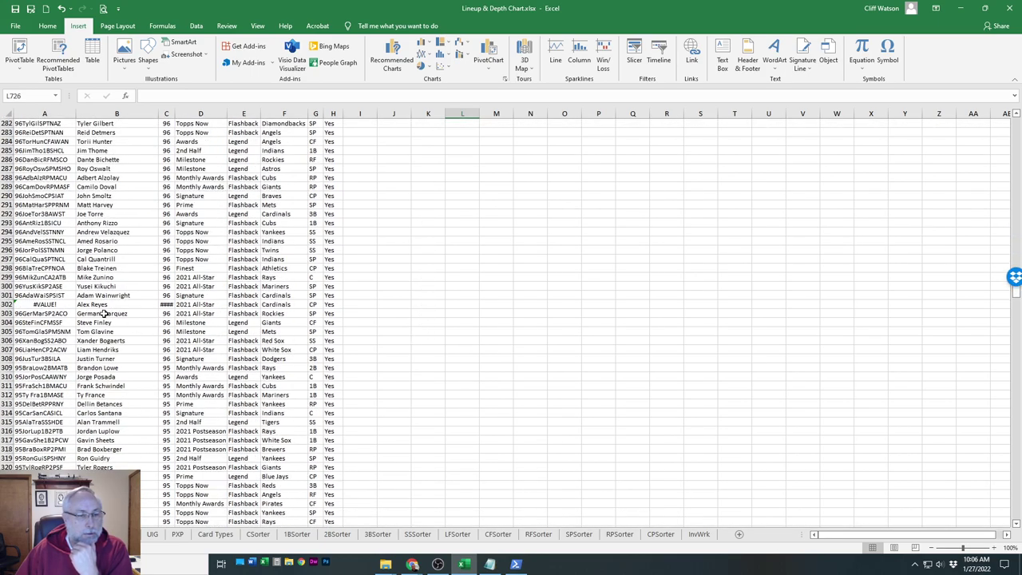
left_click(18, 305)
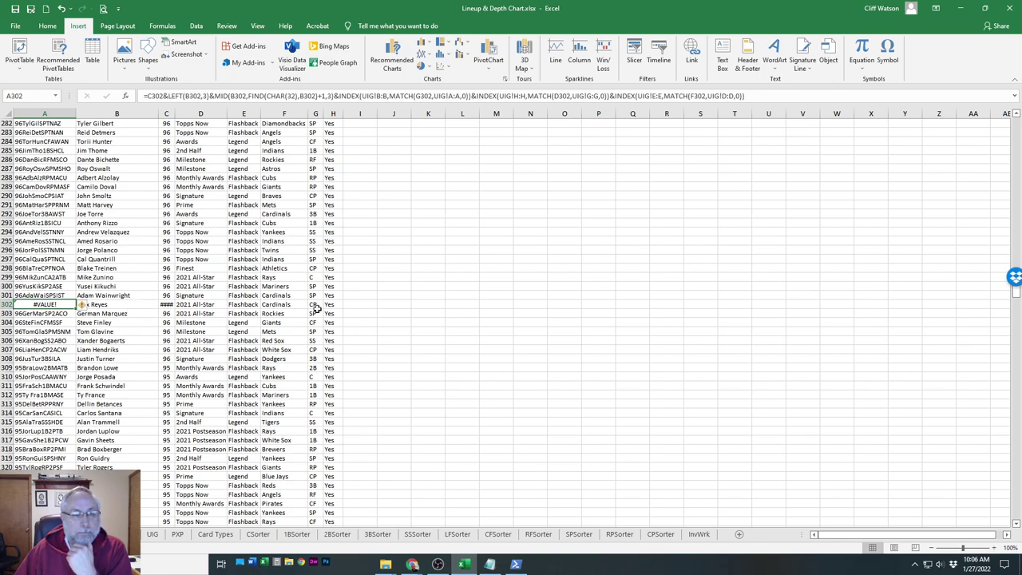
left_click(167, 305)
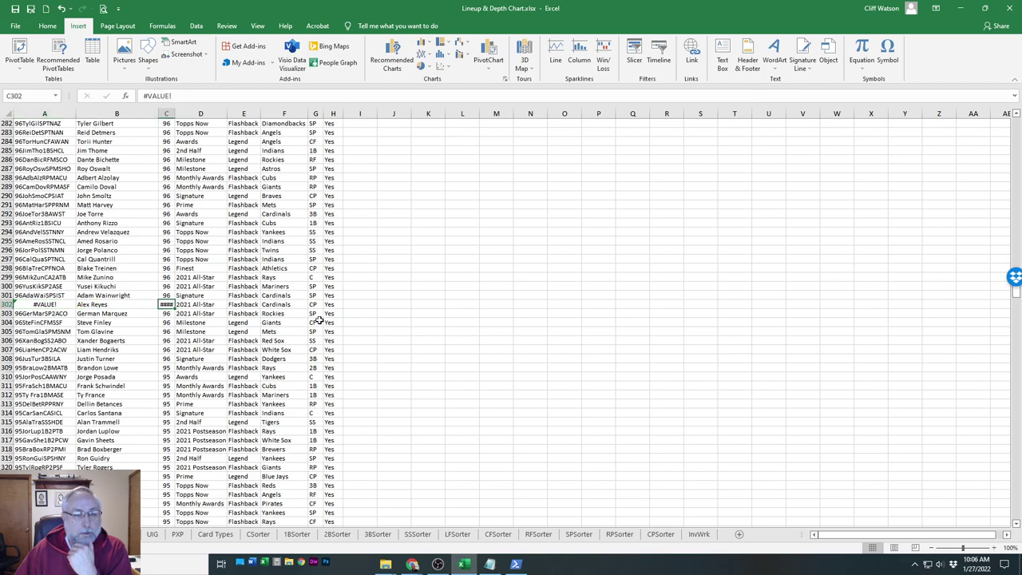
On the InvWrk sheet, widen column O and check Alex Reyes's OVR value of 96
left_click(698, 535)
scroll(746, 247, "up", 10)
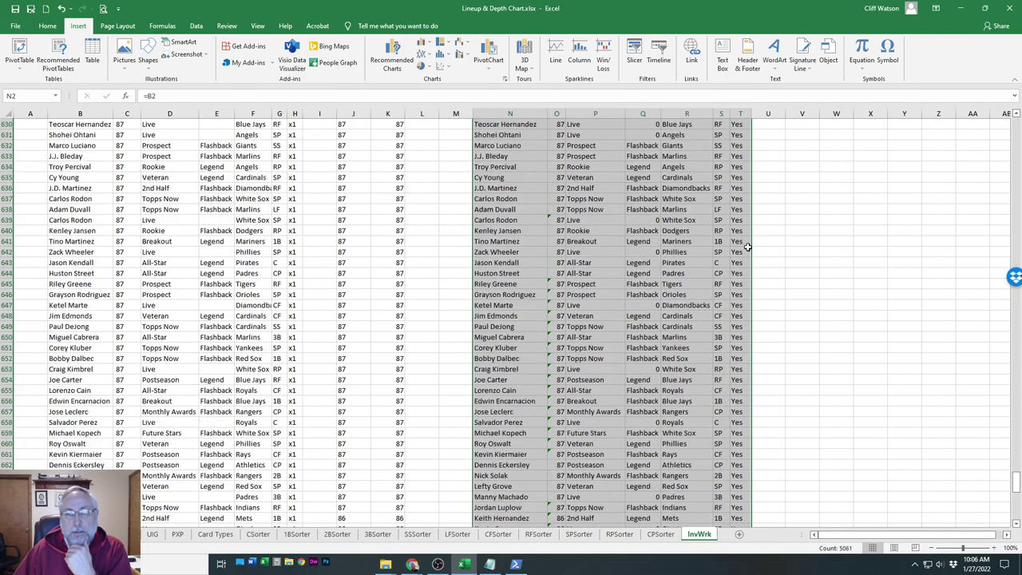
scroll(747, 248, "up", 20)
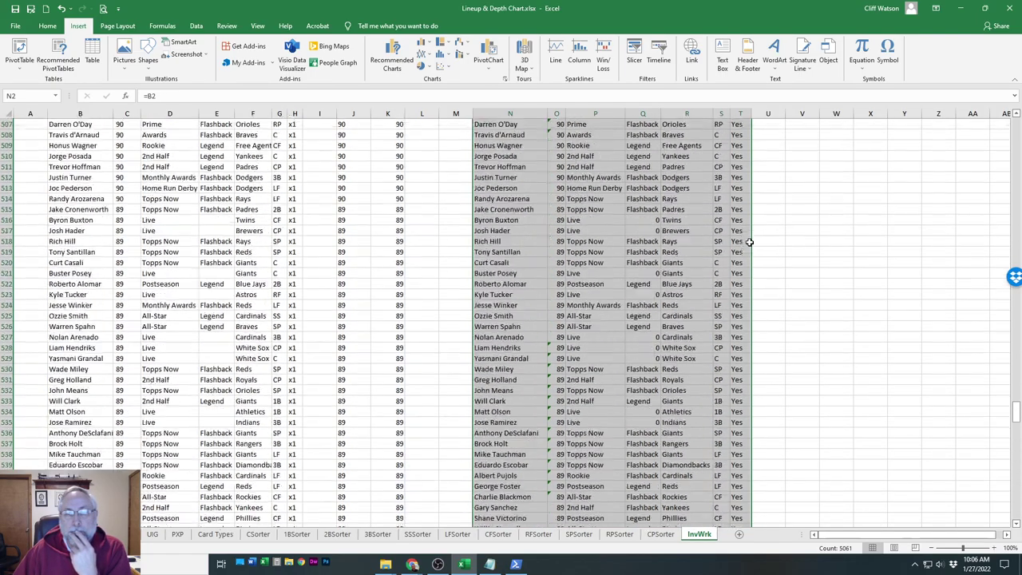
scroll(749, 241, "up", 20)
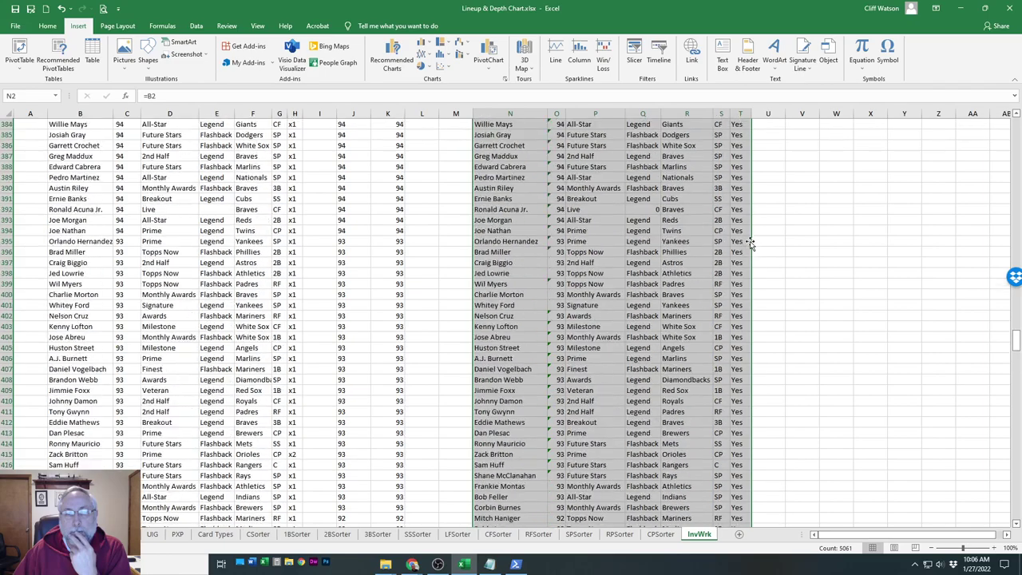
scroll(749, 242, "up", 20)
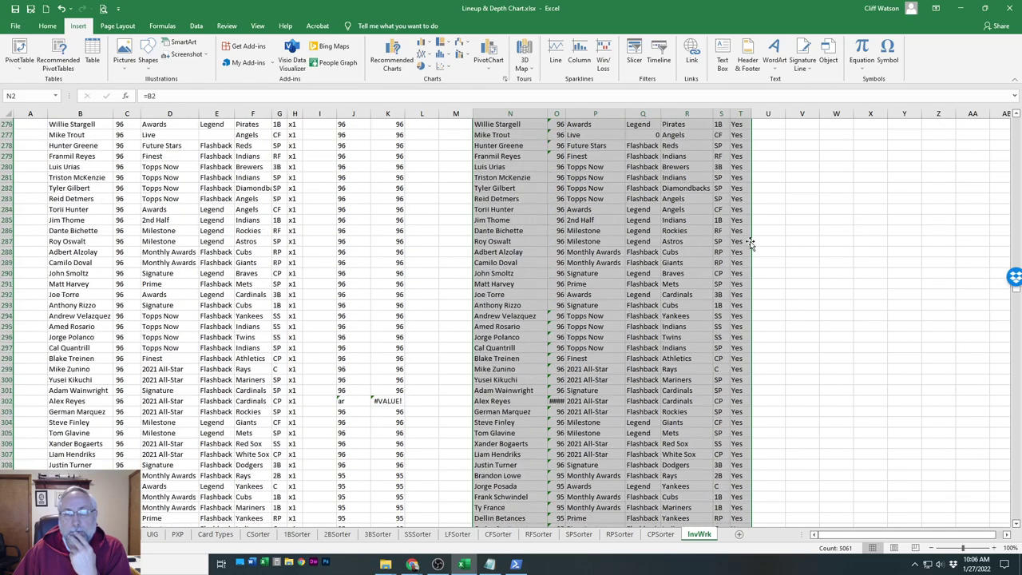
scroll(749, 242, "down", 6)
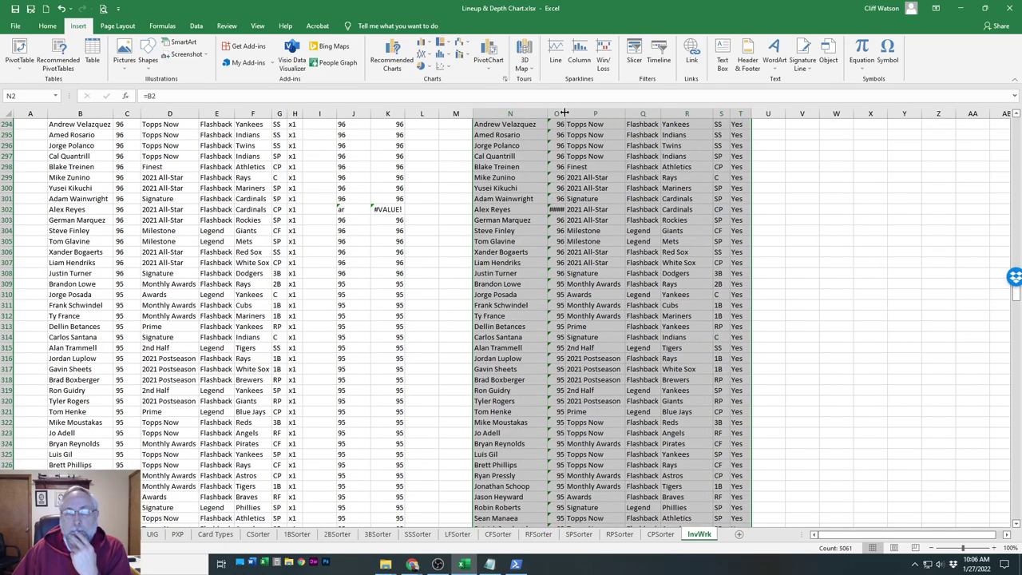
left_click_drag(564, 113, 580, 114)
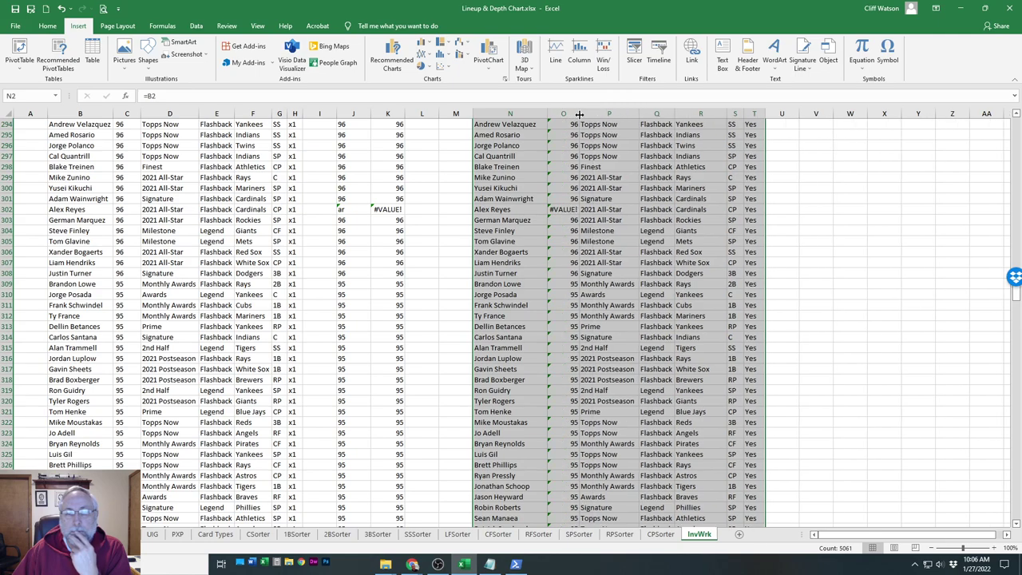
left_click(120, 210)
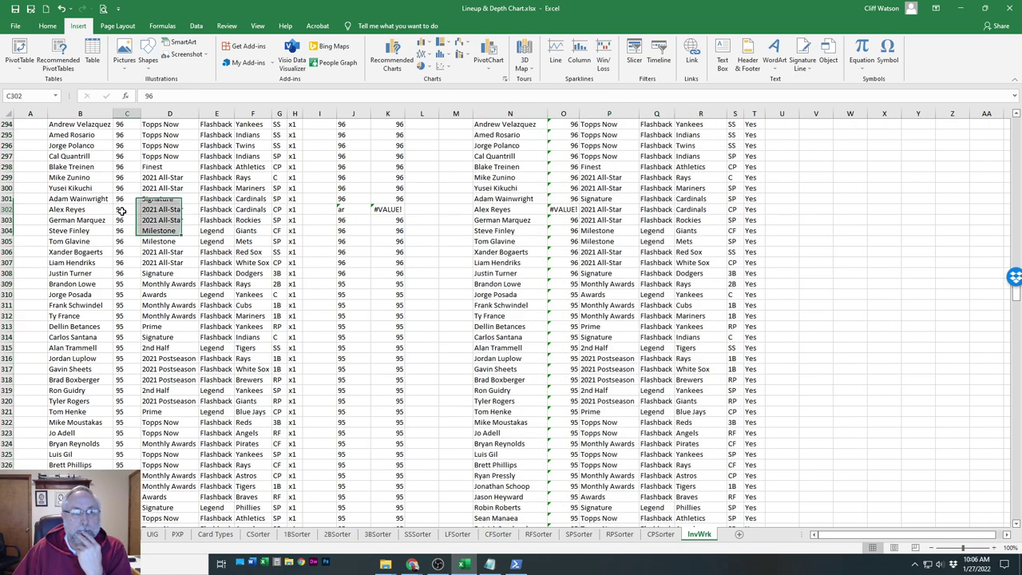
Copy the working J301:K301 formulas into the broken J302:K302 cells, then undo the paste
left_click(341, 209)
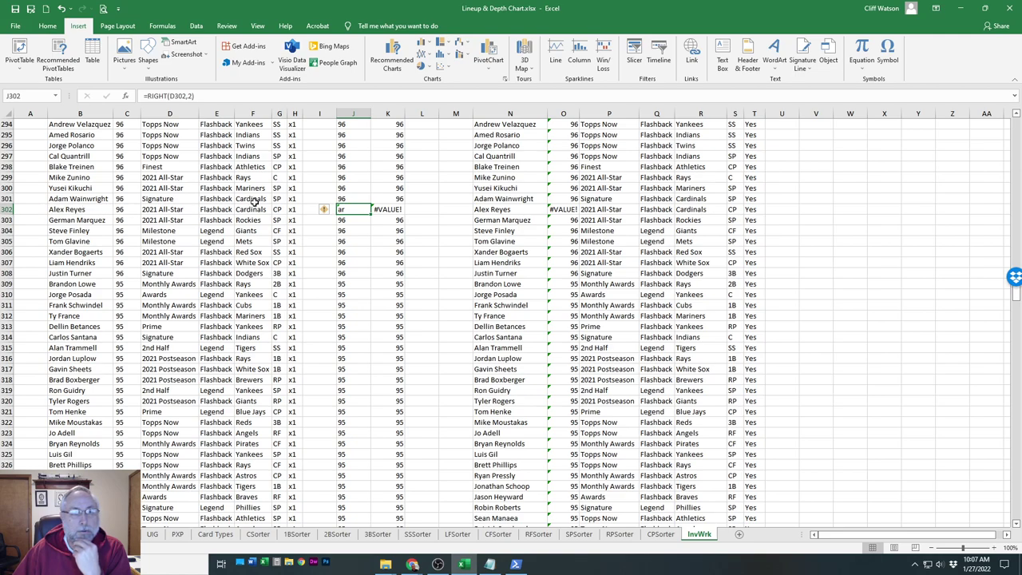
left_click(342, 199)
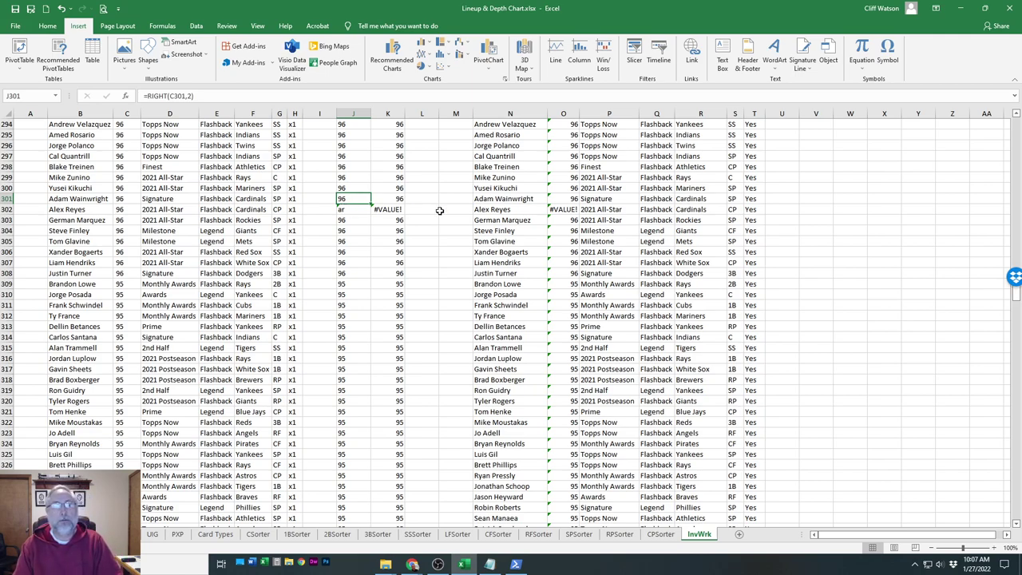
key("shift+Right")
key("ctrl+c")
key("Down")
key("ctrl+v")
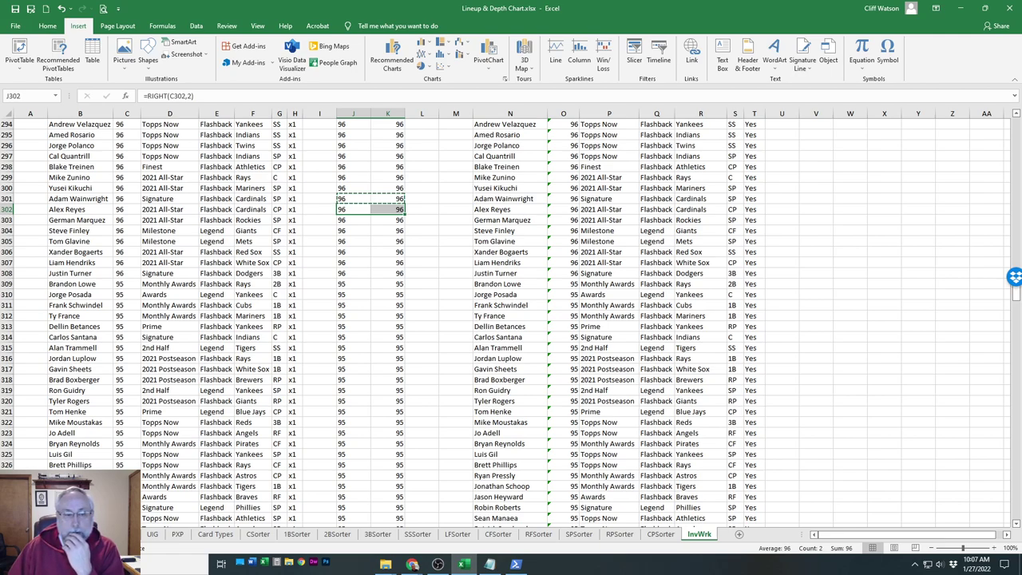
key("ctrl+z")
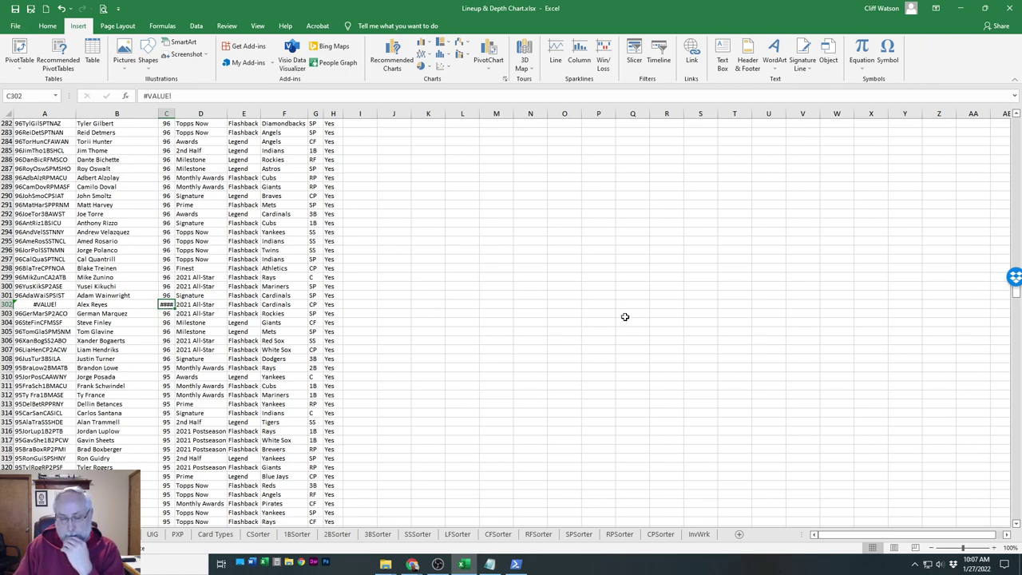
Enter 96 as Alex Reyes's OVR in C302, check D302, and scroll back toward the top
type("96")
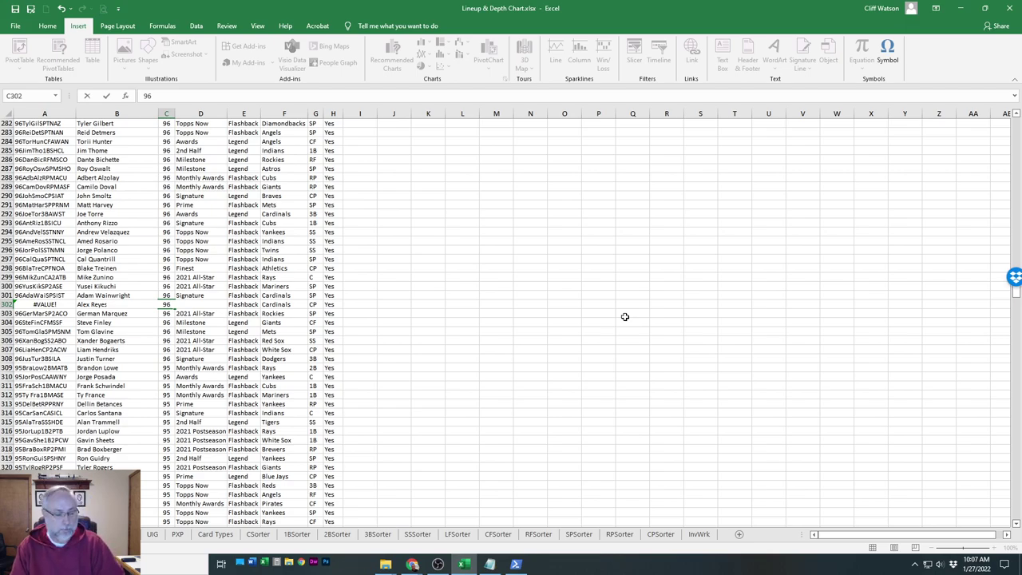
key("Tab")
key("Tab")
key("Left")
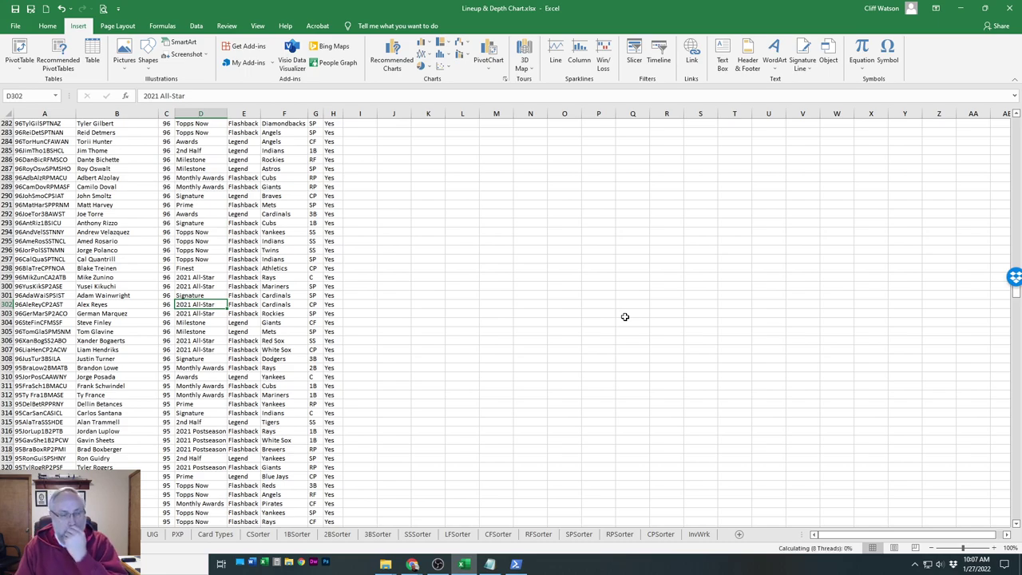
key("Left")
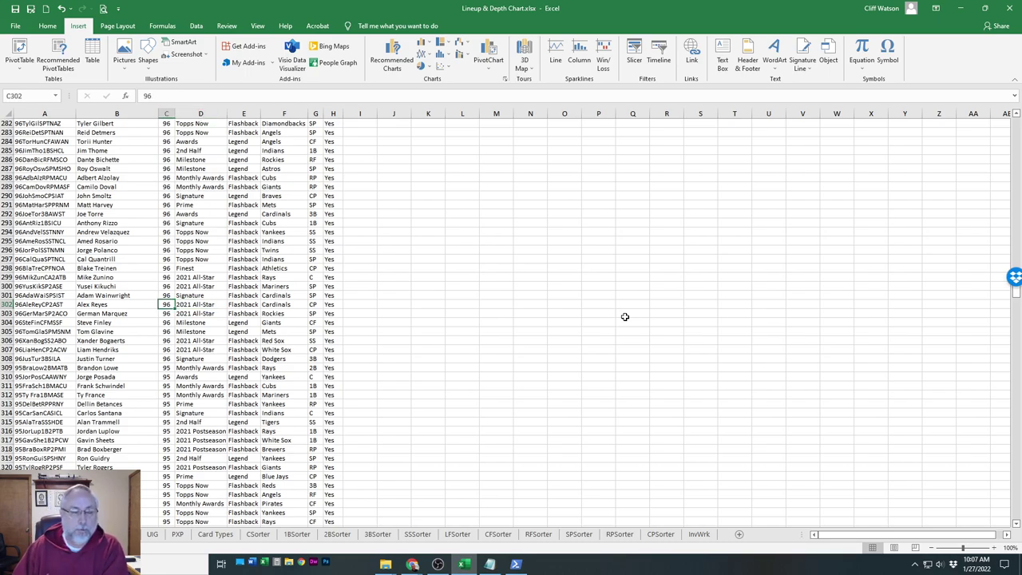
scroll(203, 241, "up", 9)
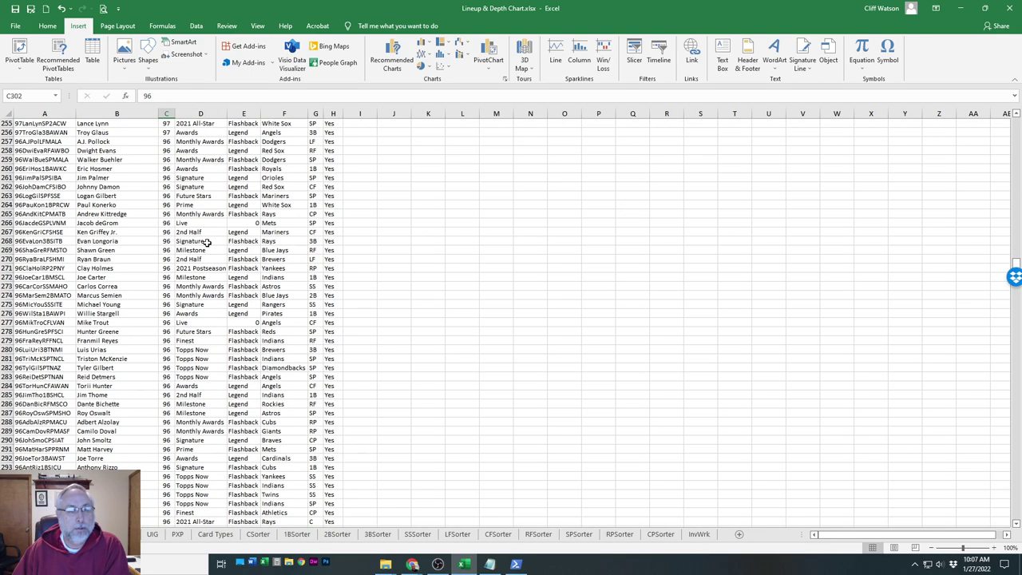
scroll(207, 241, "up", 20)
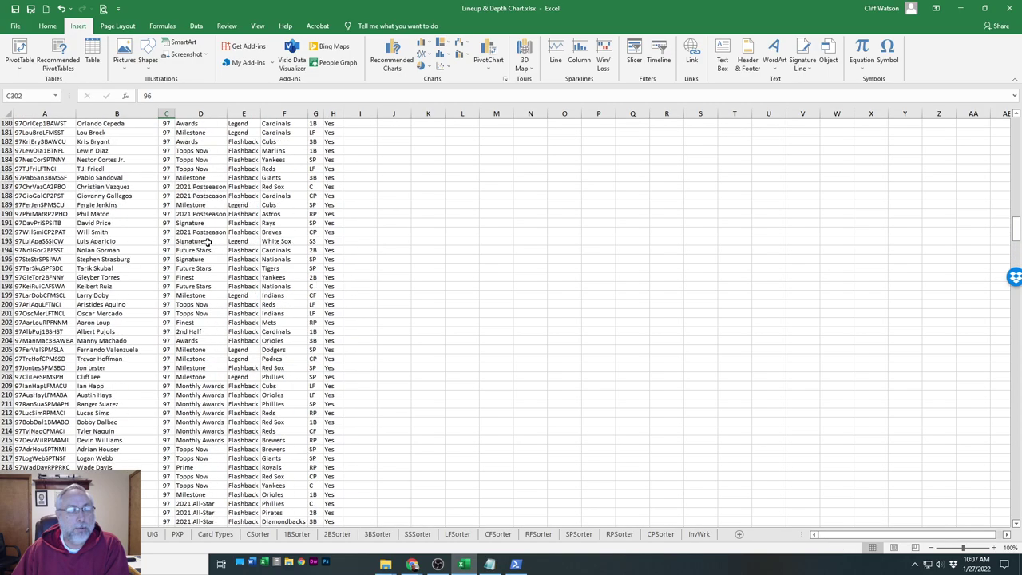
scroll(207, 241, "up", 20)
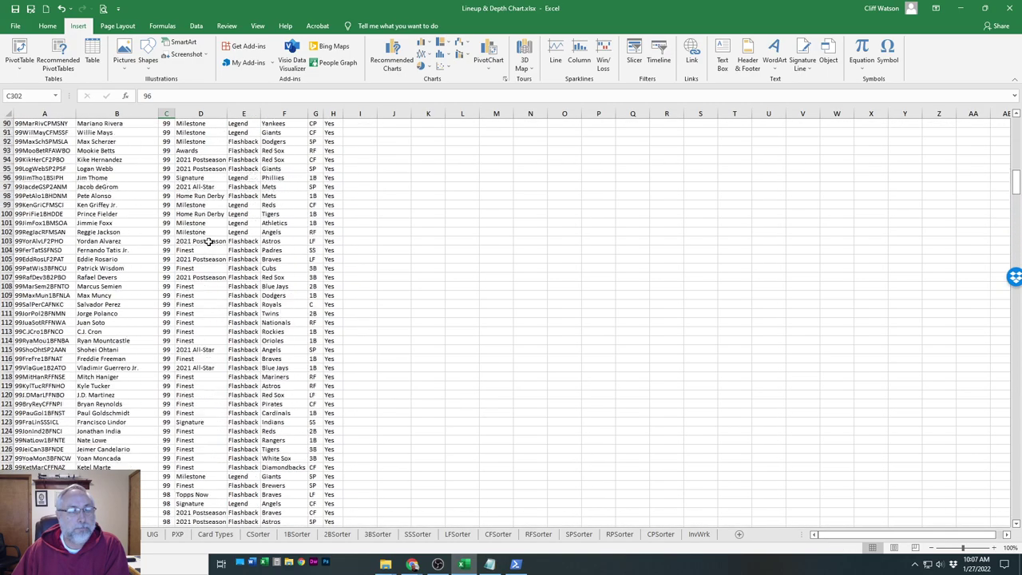
scroll(206, 241, "up", 20)
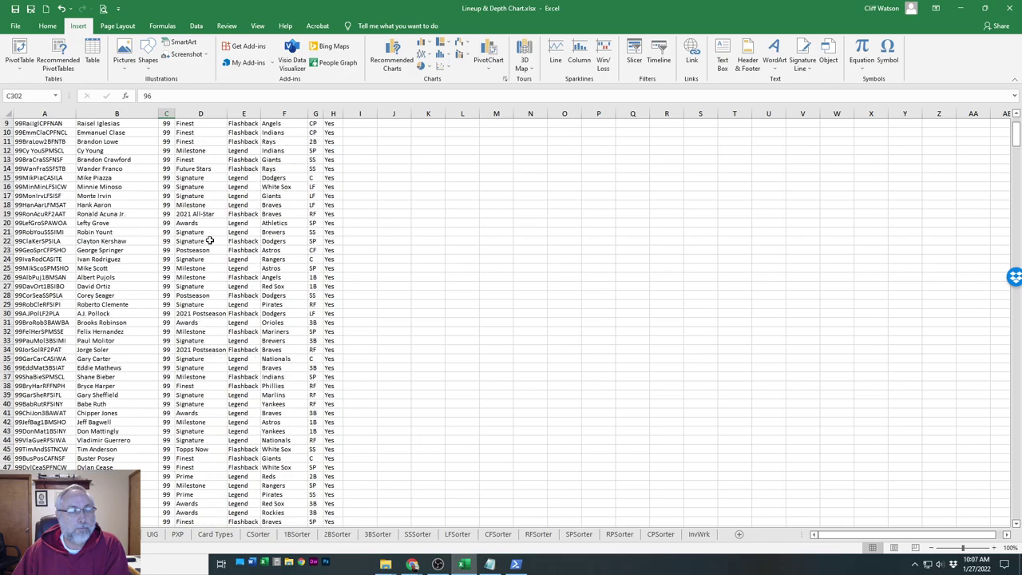
scroll(209, 240, "up", 3)
scroll(210, 240, "down", 3)
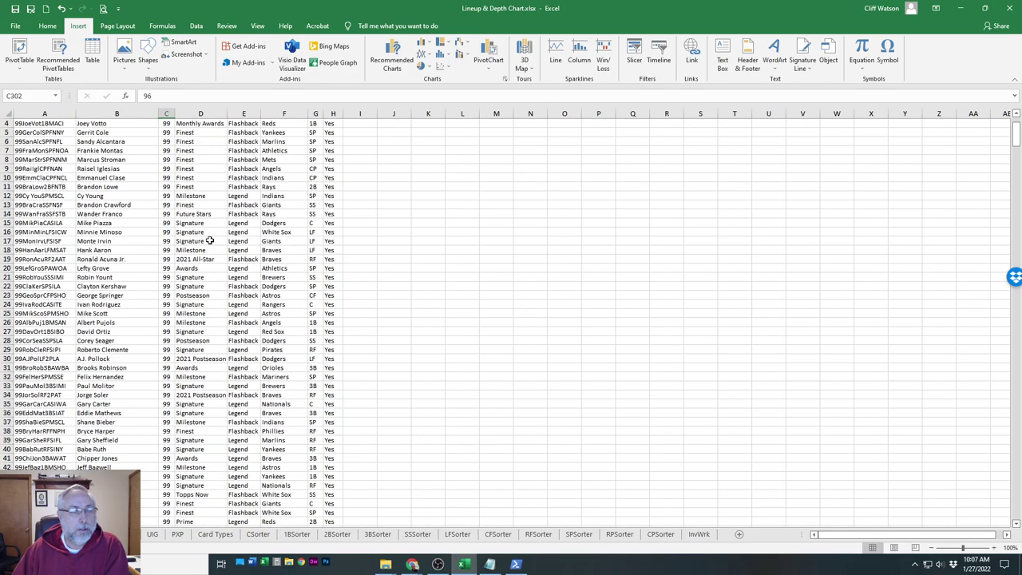
scroll(209, 241, "down", 3)
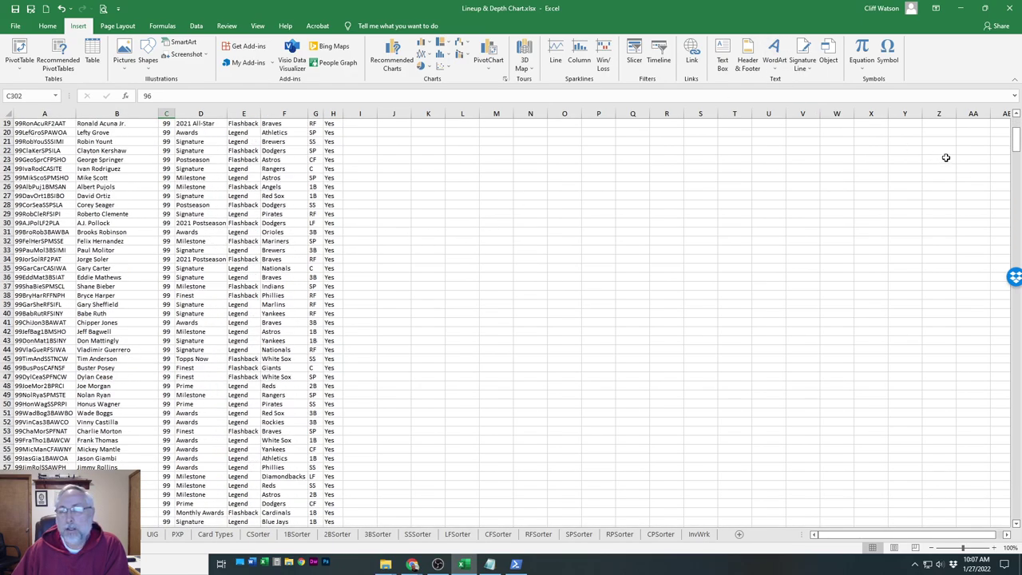
mouse_move(1018, 135)
left_mouse_down()
mouse_move(1005, 500)
mouse_move(1006, 519)
mouse_move(1011, 471)
mouse_move(1017, 551)
mouse_move(1016, 128)
left_mouse_up()
Switch to the PXP sheet and scroll through it to check the player list's extent
key("ctrl+Page_Up")
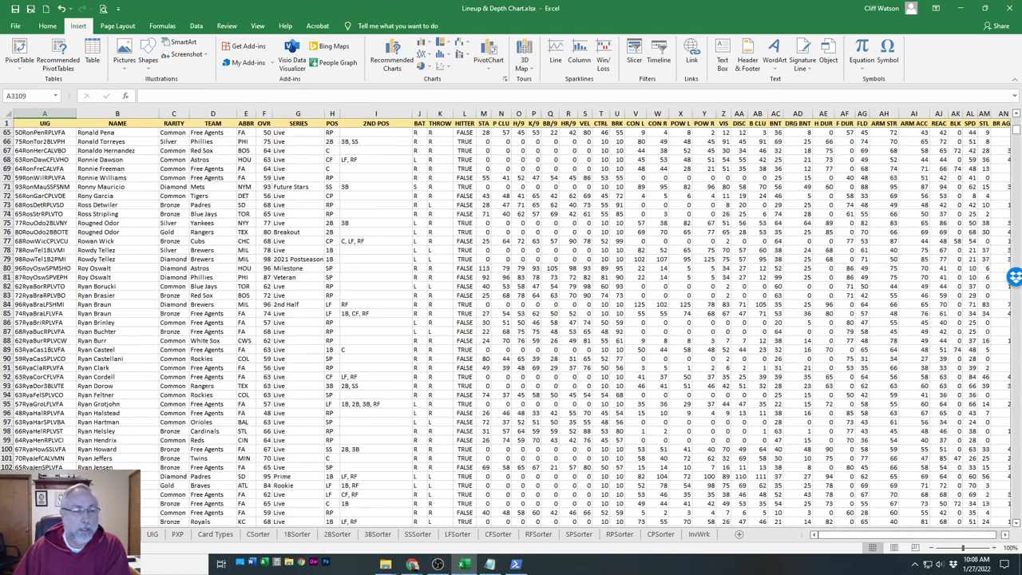
scroll(351, 369, "up", 2)
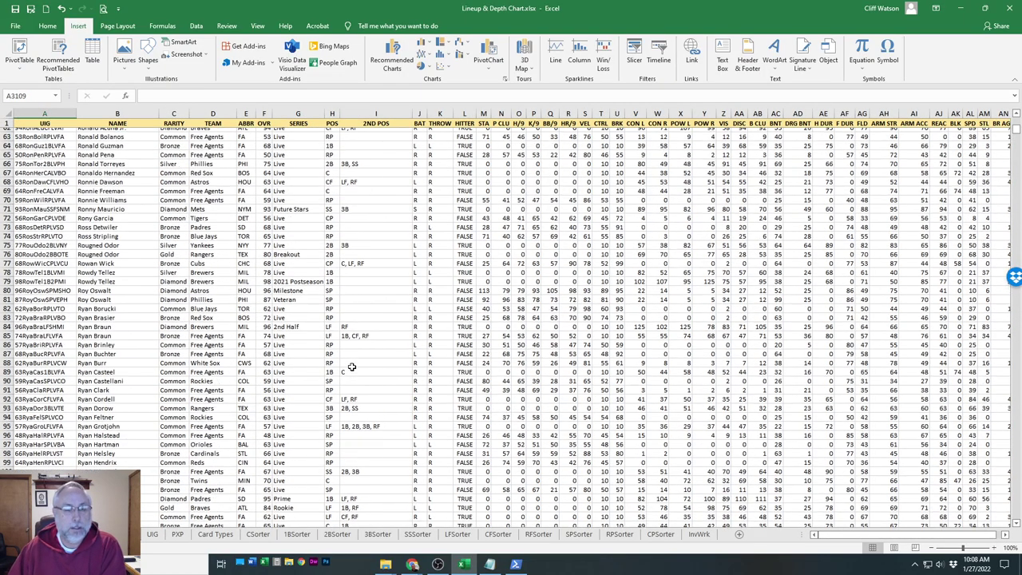
scroll(351, 367, "down", 3)
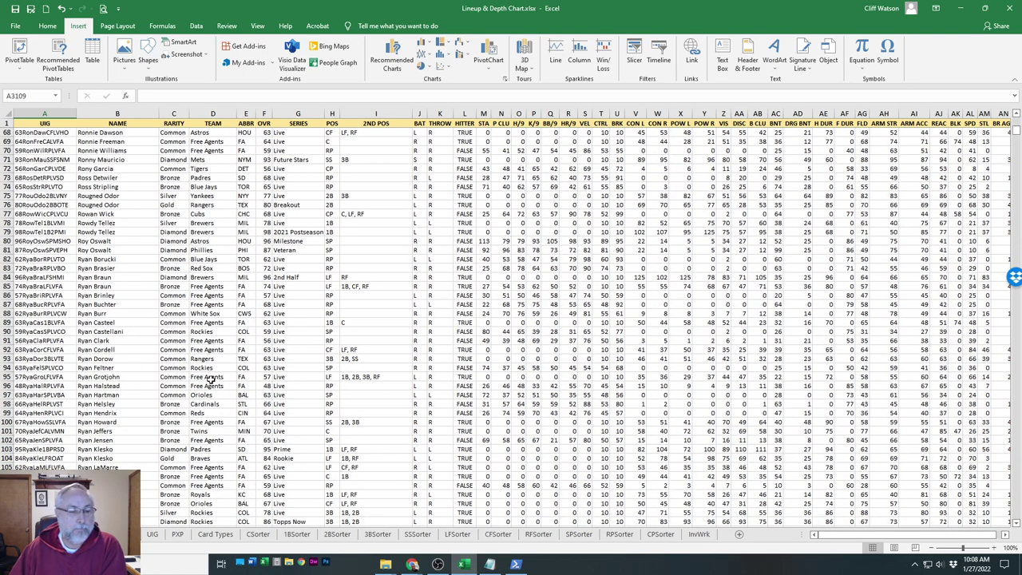
left_click(178, 534)
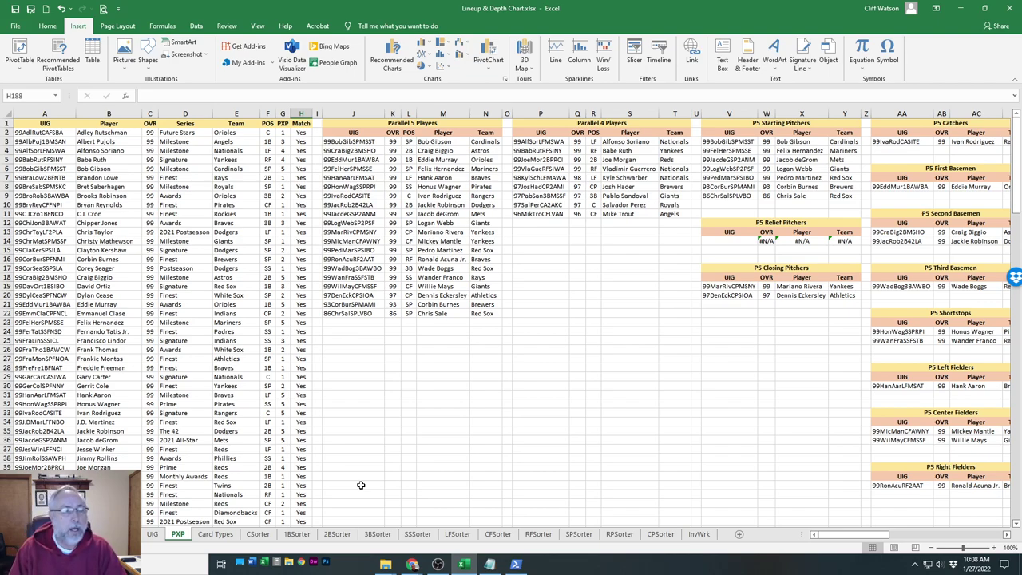
scroll(252, 383, "down", 20)
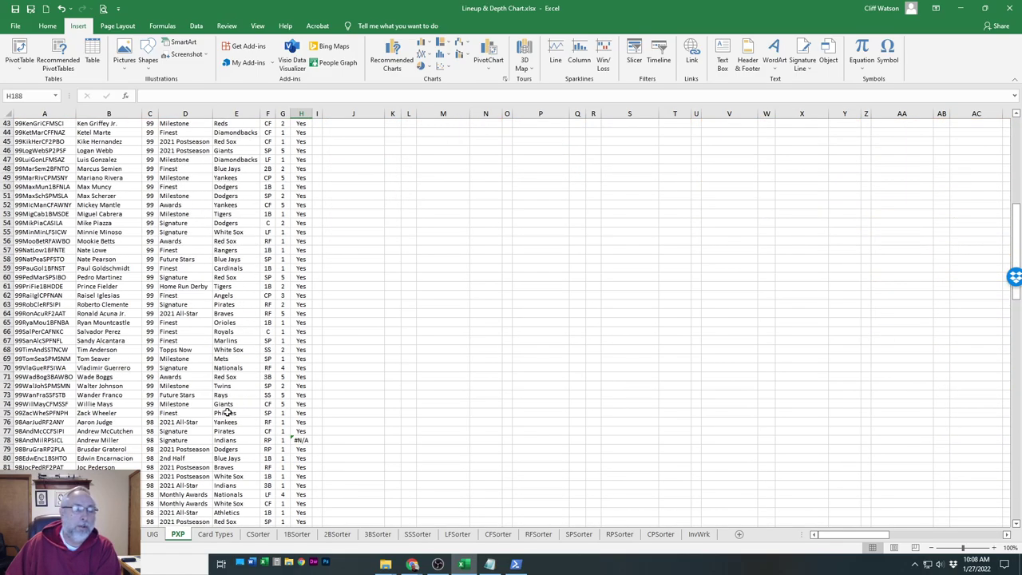
scroll(229, 418, "down", 20)
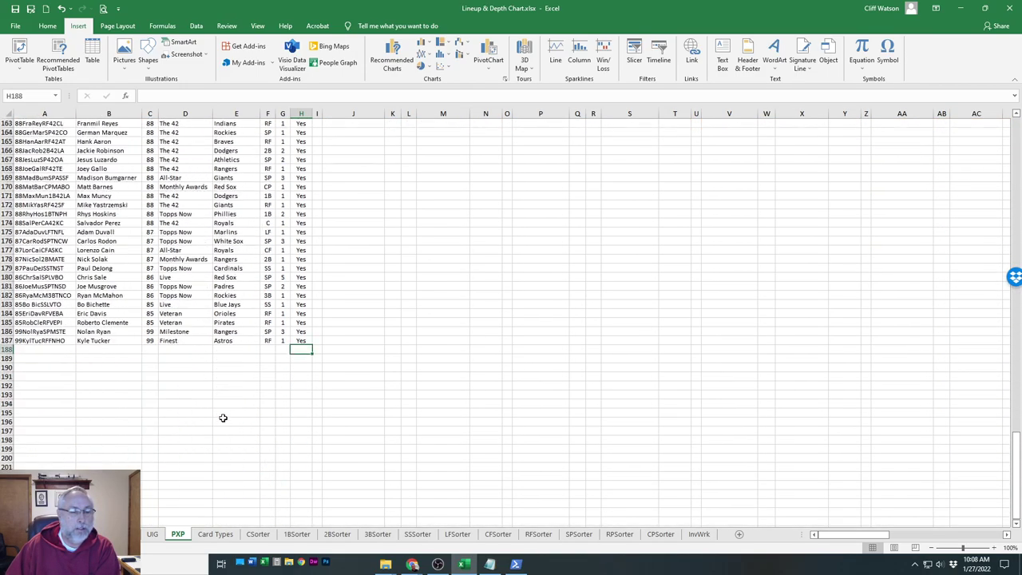
scroll(223, 418, "up", 4)
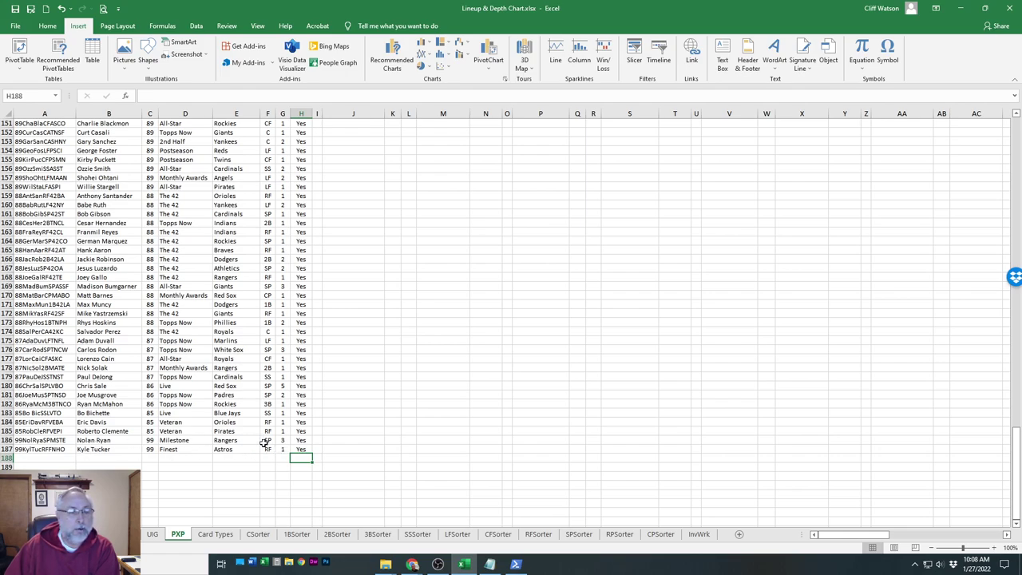
scroll(264, 443, "up", 20)
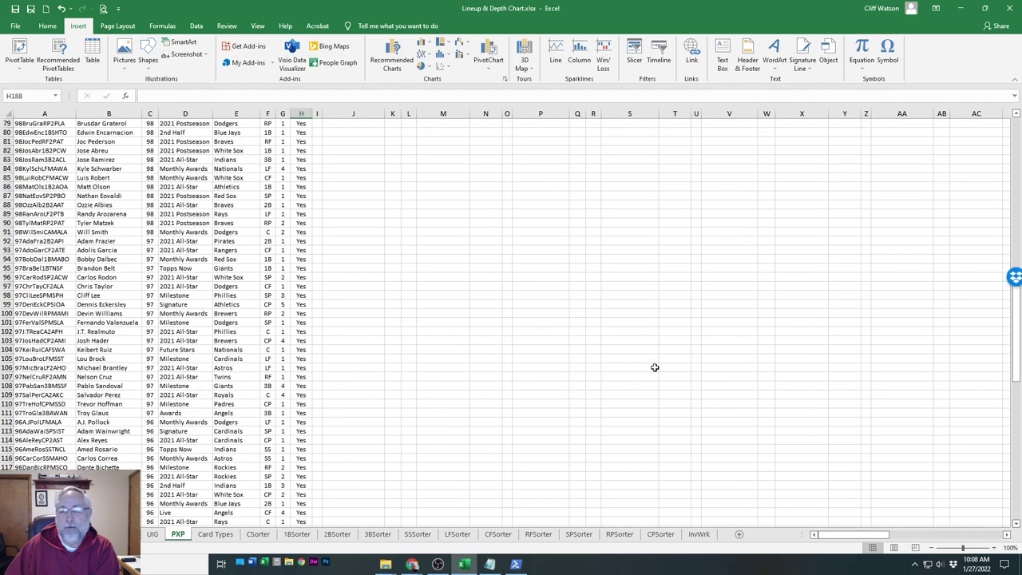
left_click_drag(1019, 323, 1019, 144)
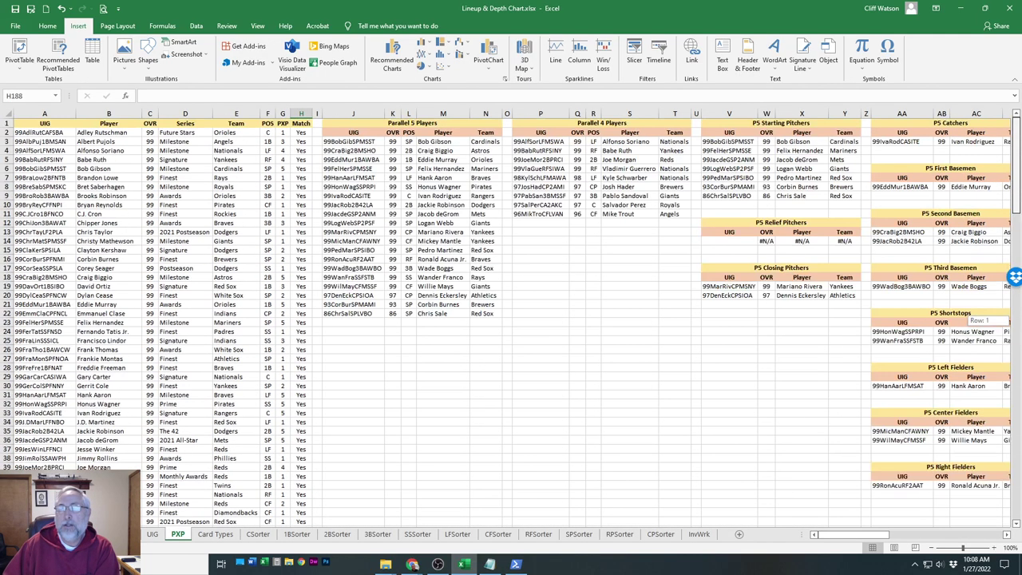
Select the player list from A2 through H187
left_click(57, 134)
scroll(207, 276, "down", 20)
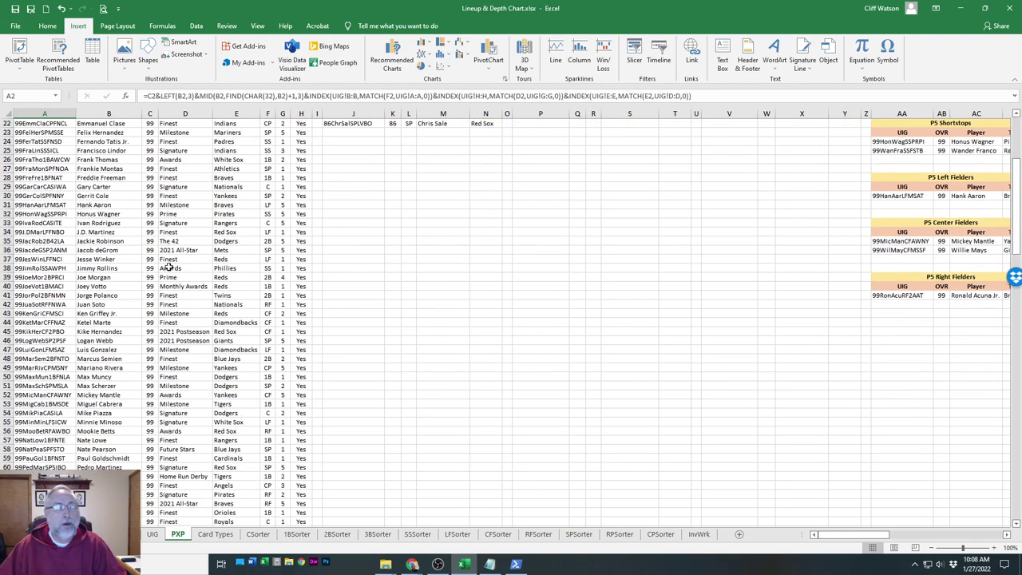
scroll(207, 277, "up", 5)
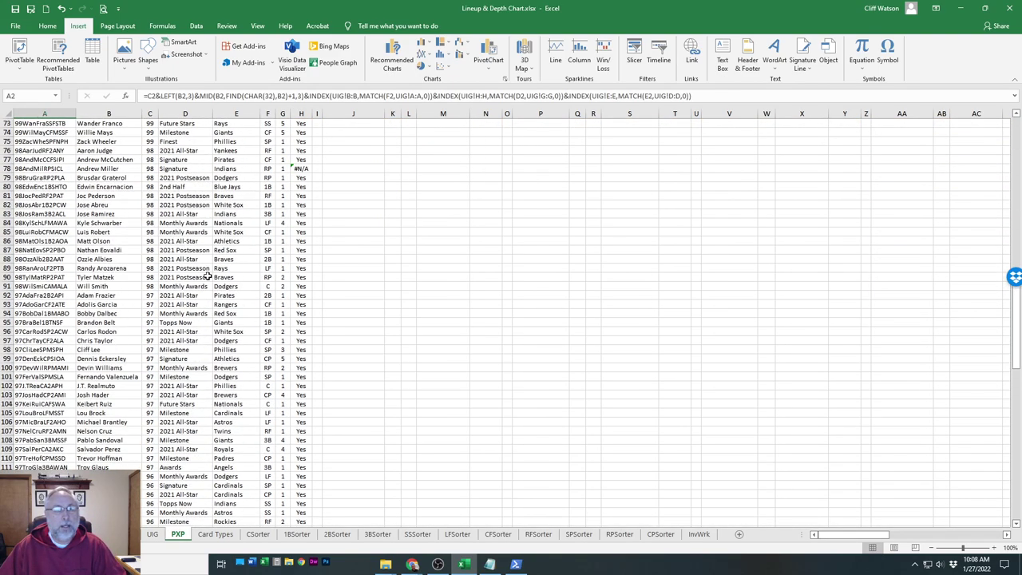
scroll(207, 277, "up", 4)
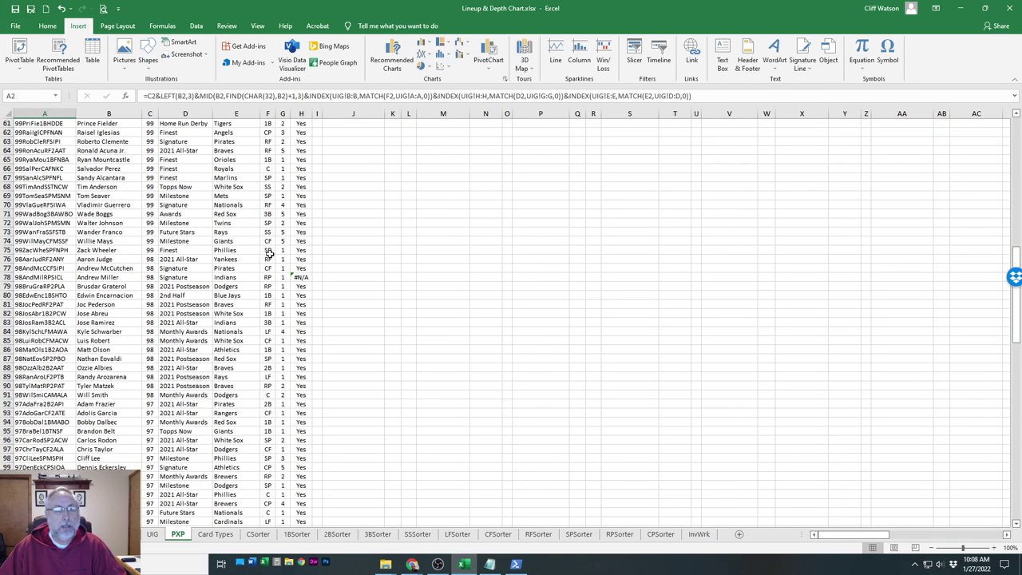
scroll(281, 300, "down", 20)
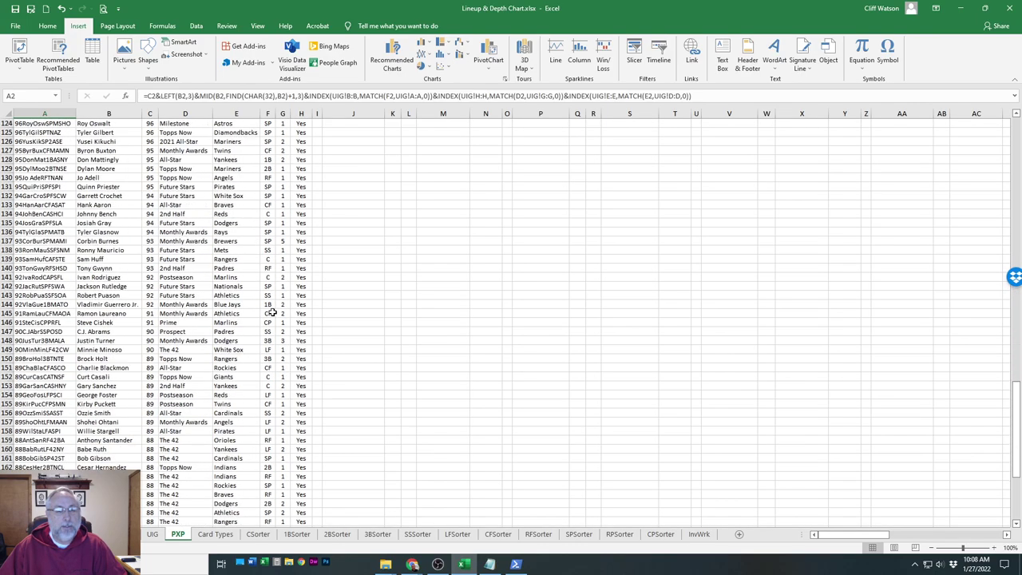
left_click(301, 316, "shift")
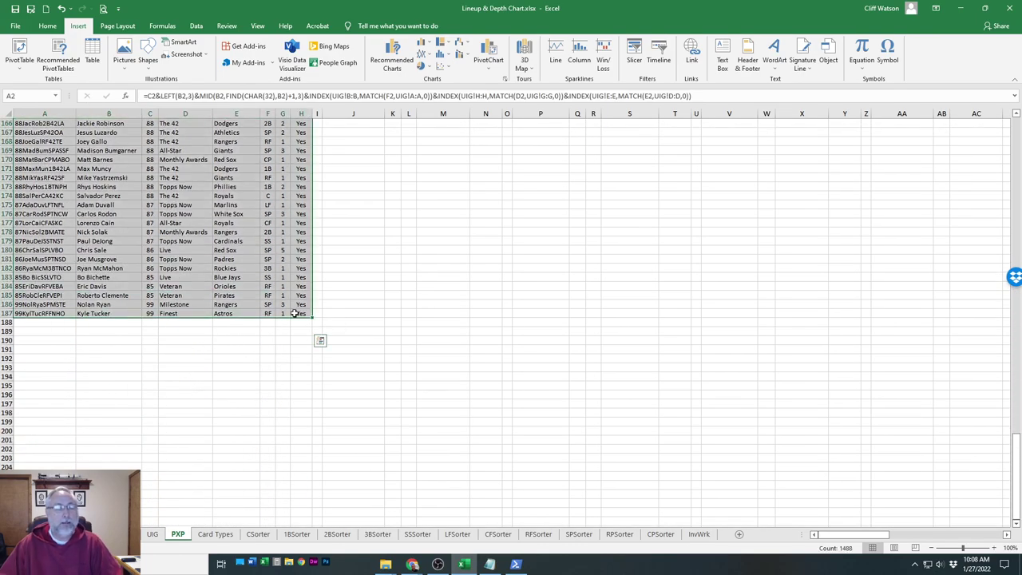
Apply a three-level Data Sort: OVR Largest to Smallest, Player A to Z, PXP Largest to Smallest
left_click(196, 27)
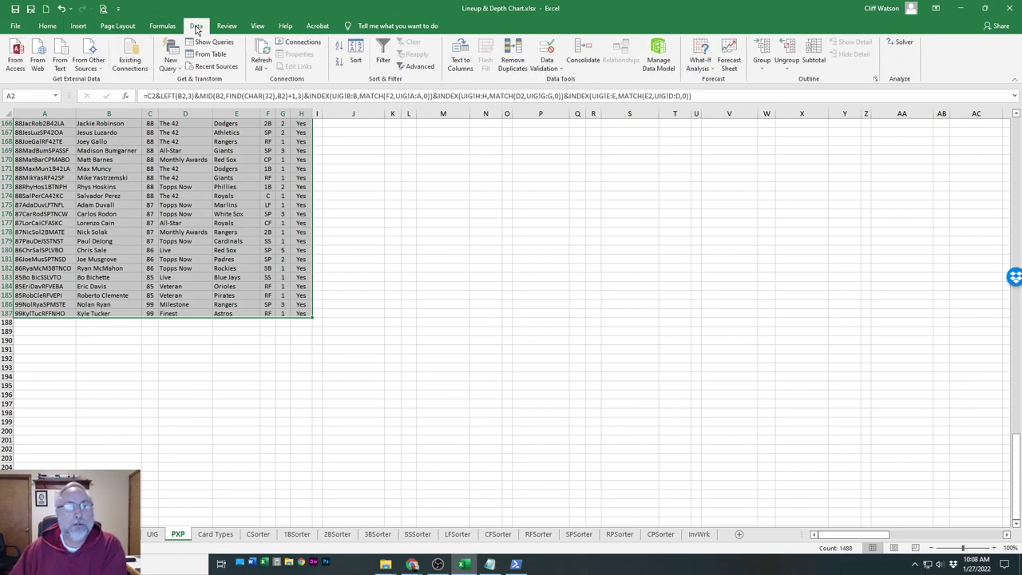
left_click(352, 54)
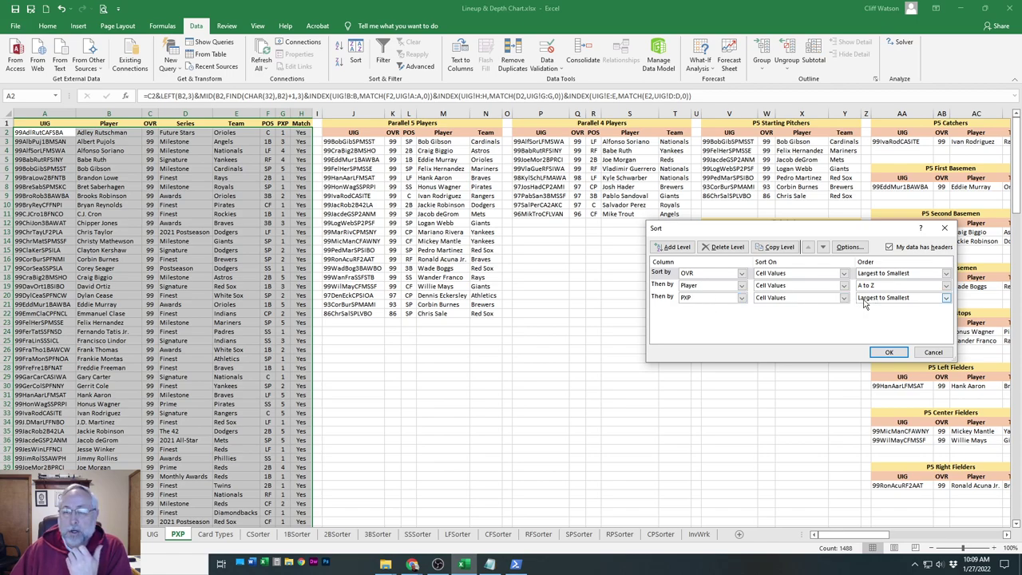
left_click(887, 352)
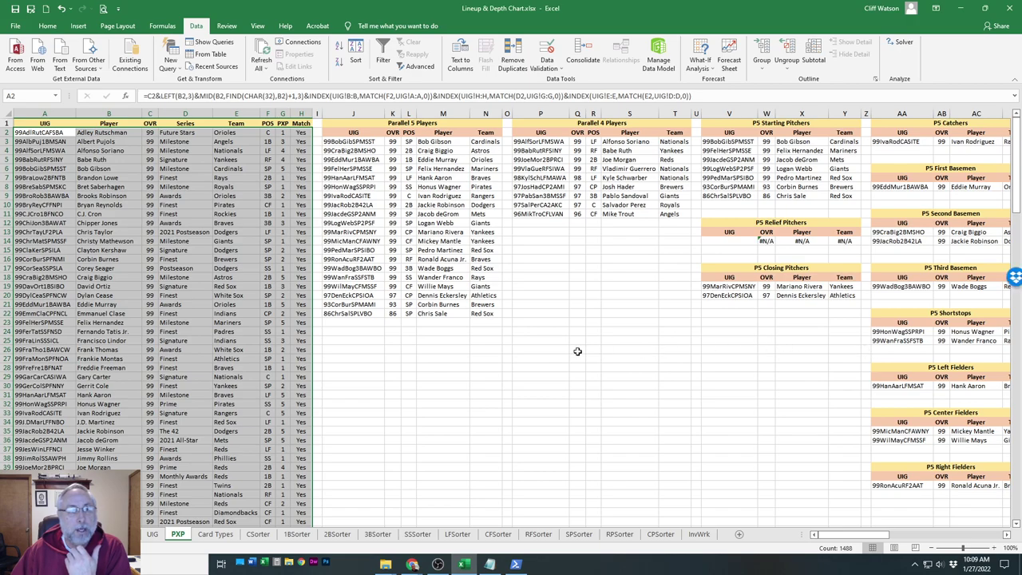
left_click_drag(1016, 164, 1016, 479)
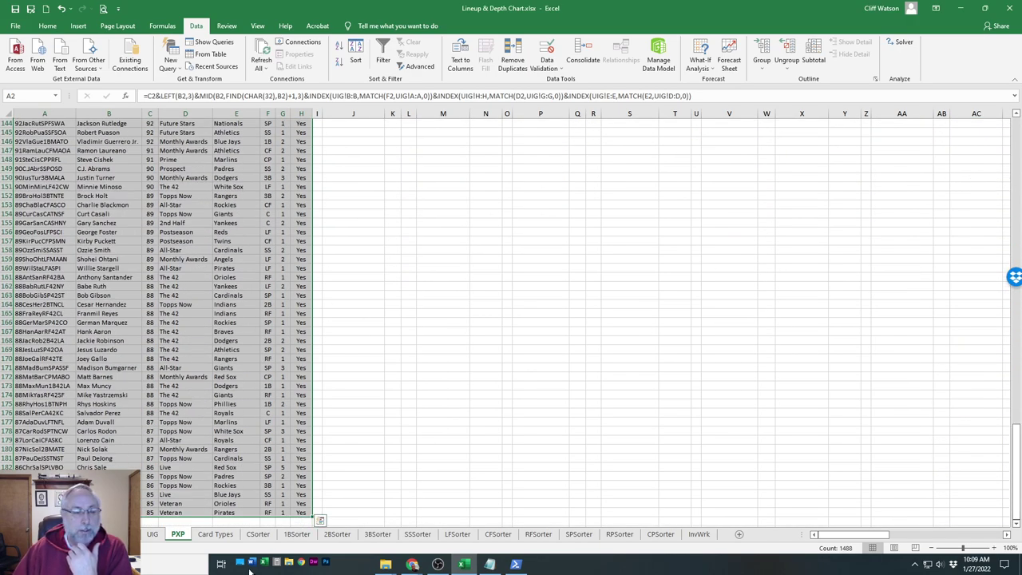
scroll(167, 230, "up", 20)
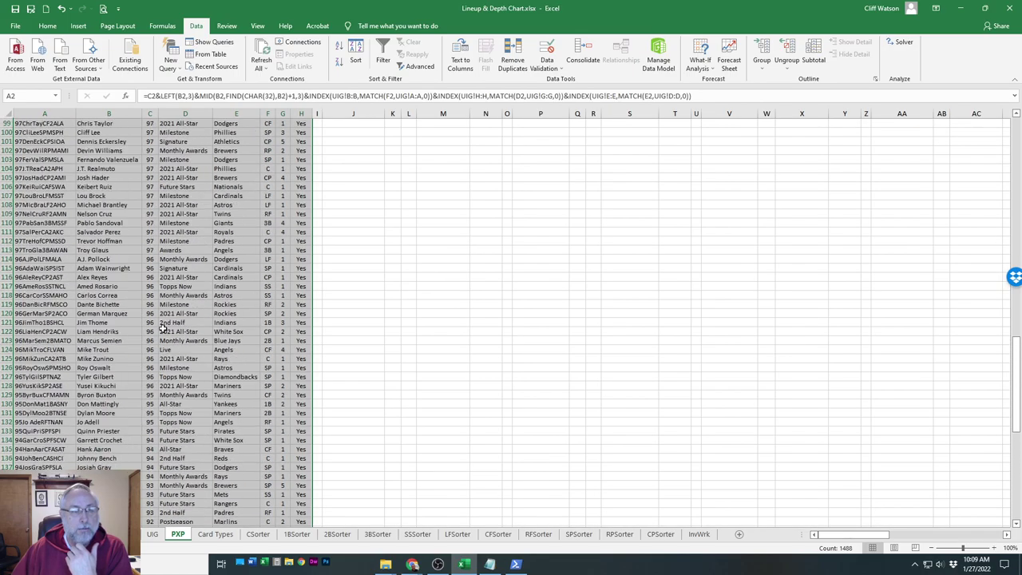
scroll(167, 230, "up", 8)
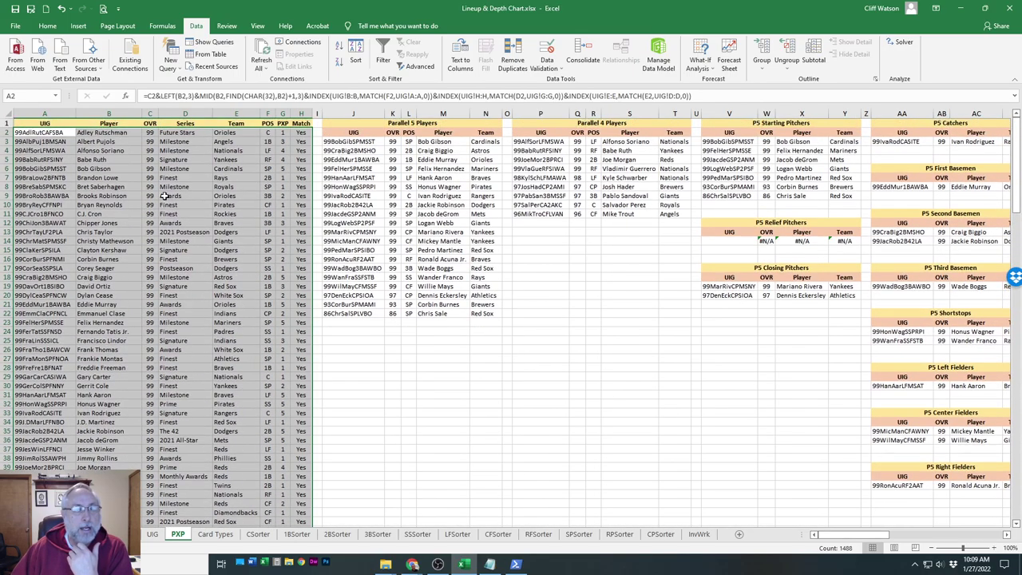
left_click(354, 374)
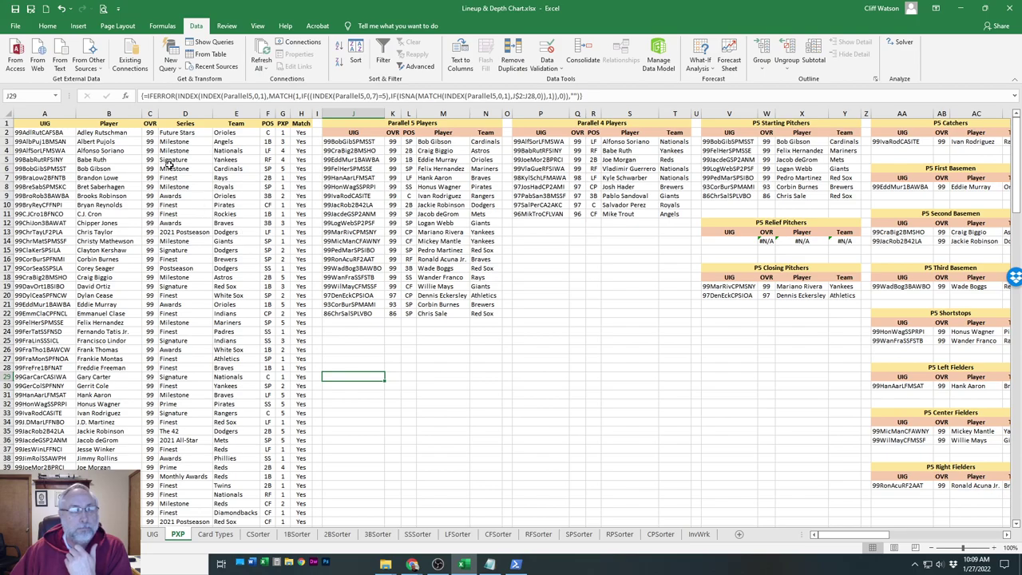
scroll(139, 196, "down", 12)
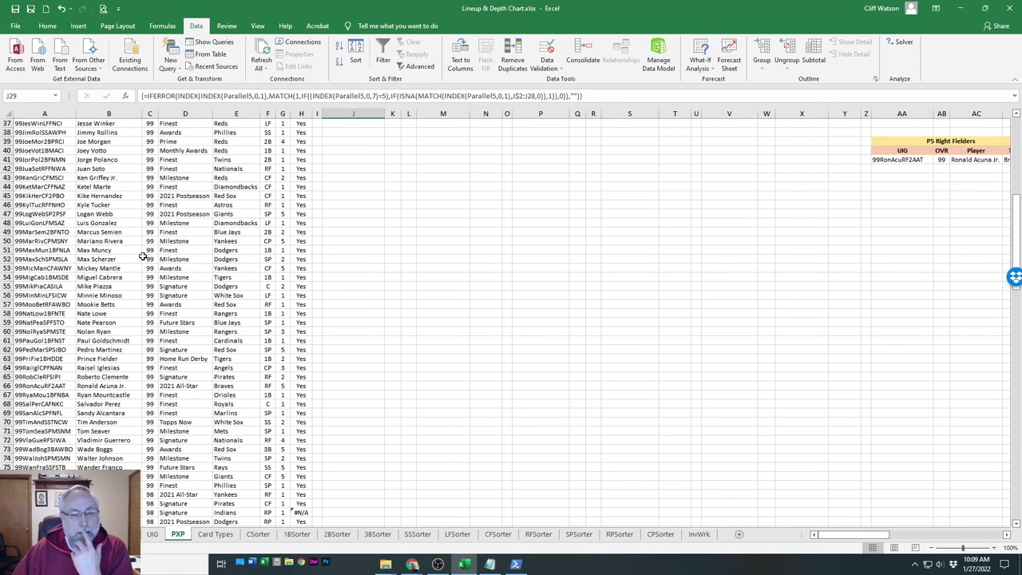
scroll(142, 257, "down", 4)
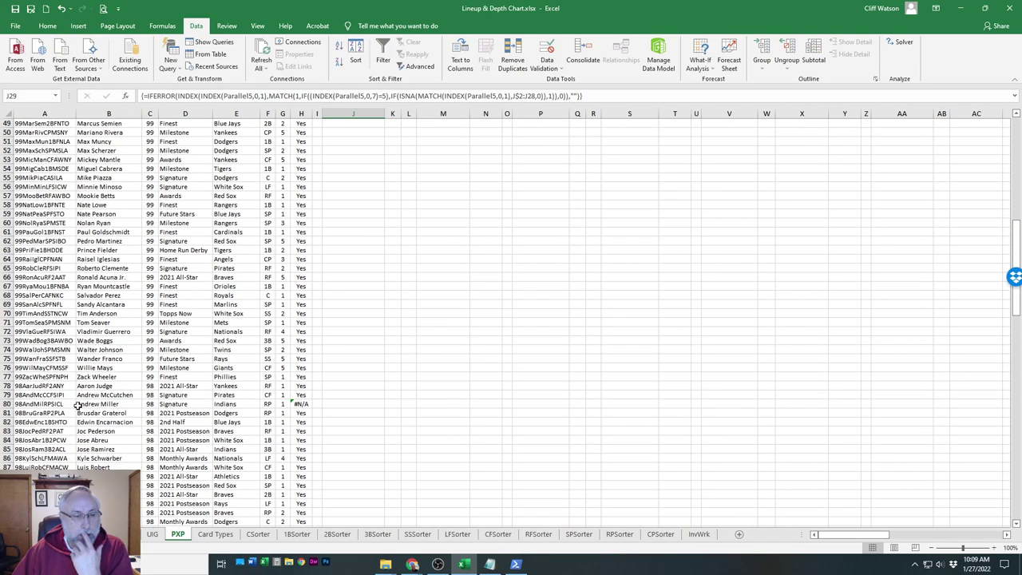
left_click(304, 405)
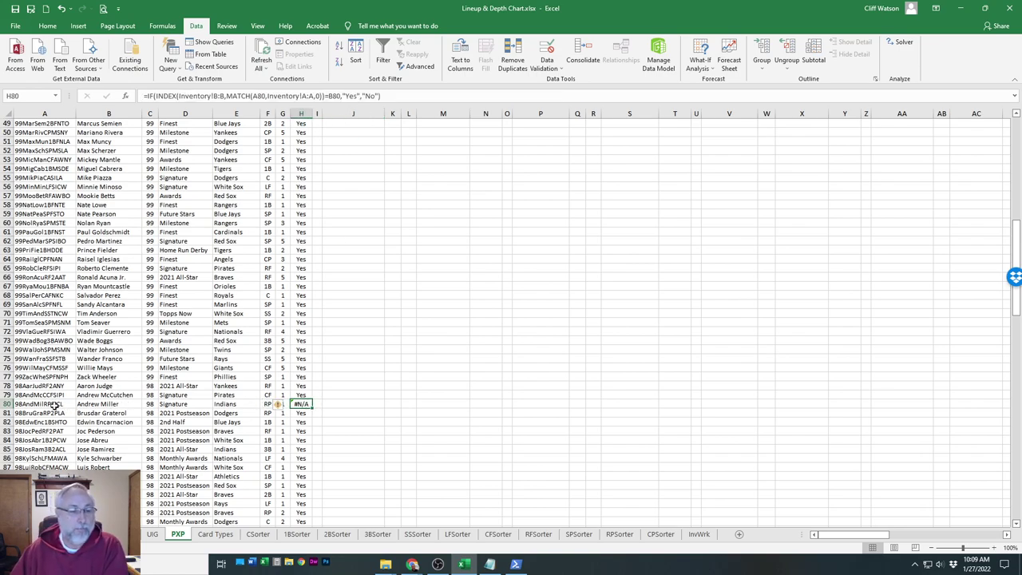
left_click(14, 404)
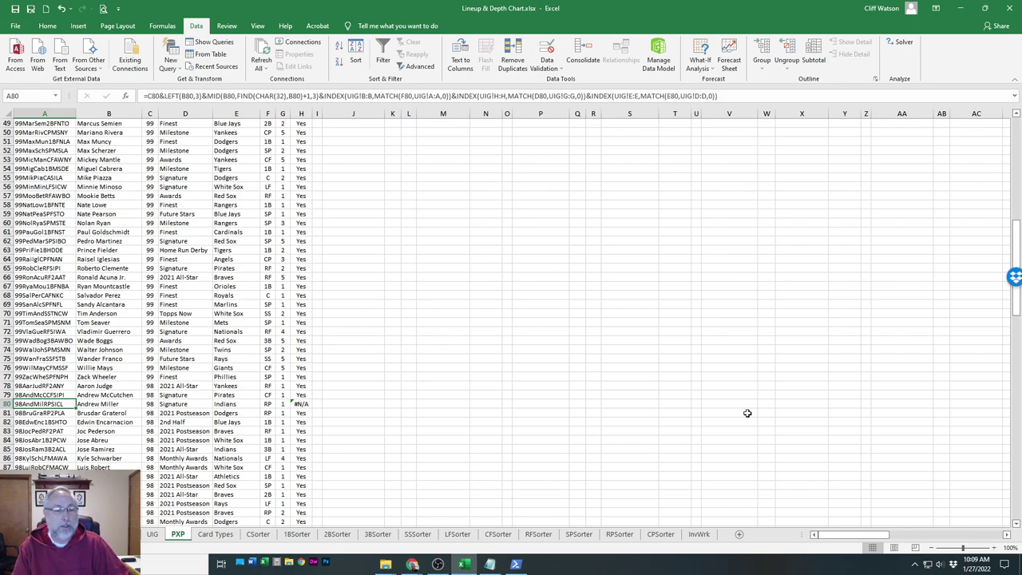
key("Down")
key("shift+Right")
key("shift+Right")
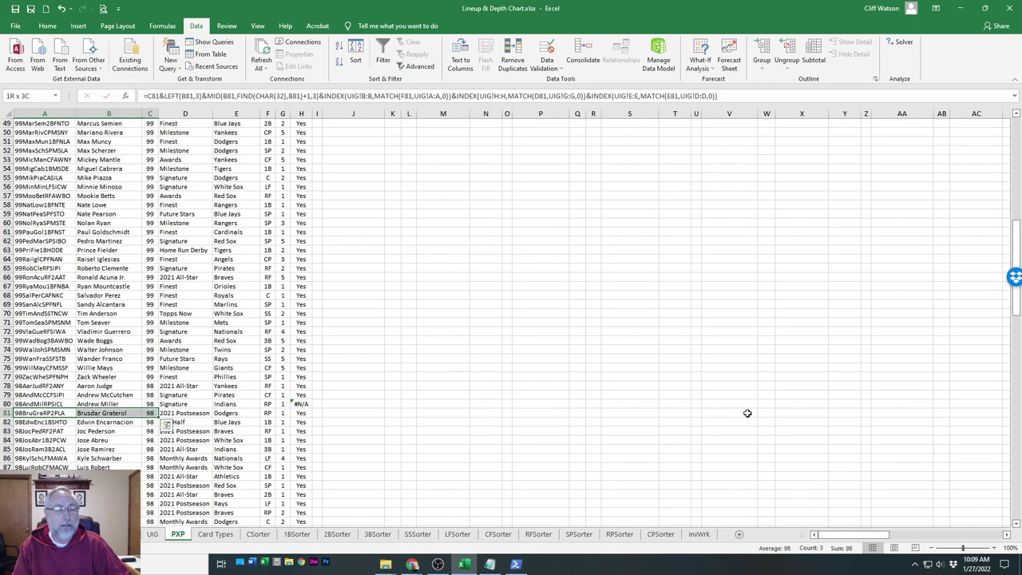
key("Right")
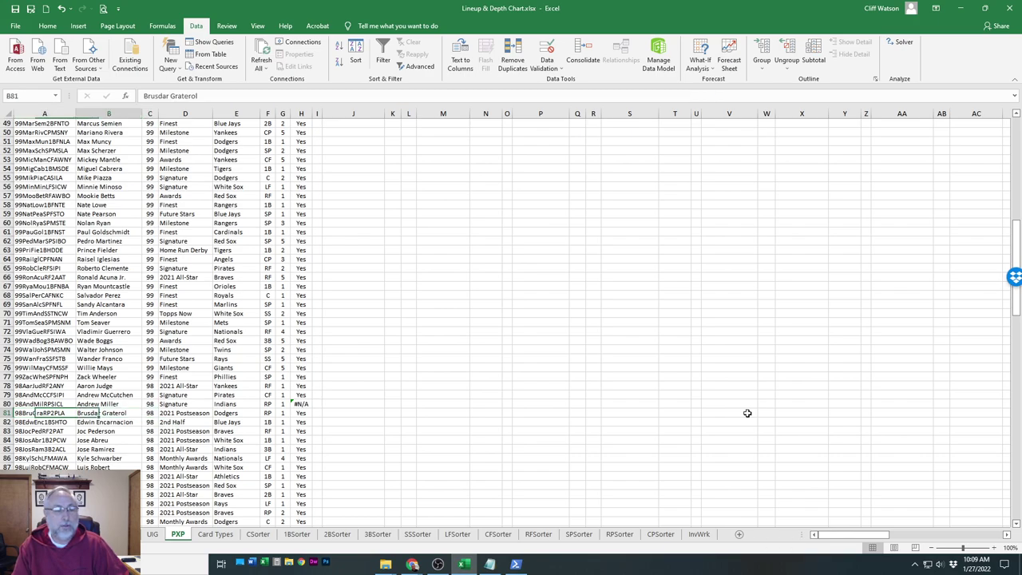
key("shift+Right")
key("shift+Right")
key("shift+Right")
key("shift+Right")
key("shift+Right")
key("shift+Right")
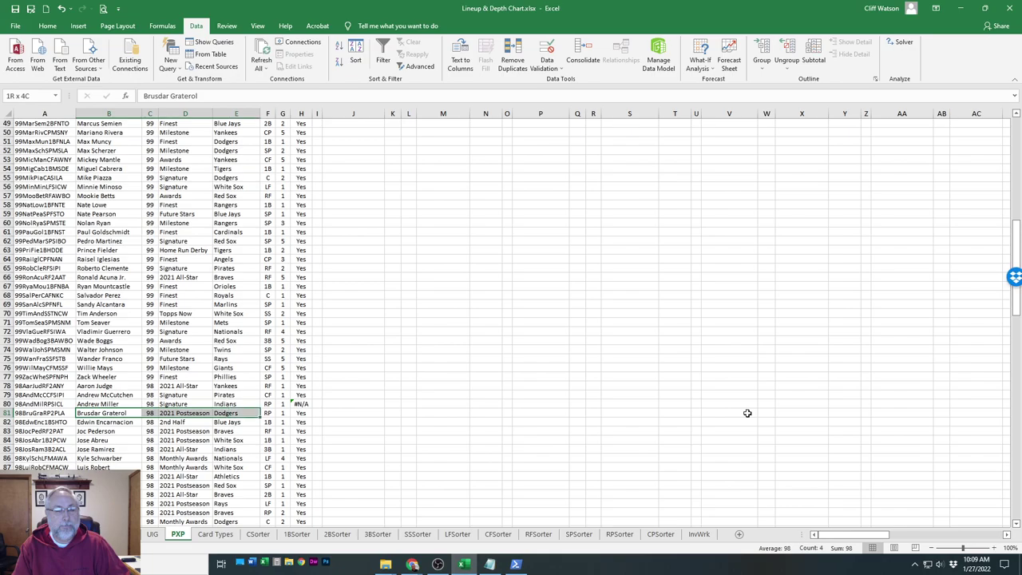
key("shift+Down")
key("shift+Down")
key("shift+Down")
key("shift+Down")
key("shift+Down")
key("shift+Down")
key("shift+Down")
key("shift+Down")
key("shift+Down")
key("shift+Down")
key("shift+Down")
key("shift+Down")
key("shift+Down")
key("shift+Down")
key("shift+Down")
key("shift+Down")
key("shift+Down")
key("shift+Down")
key("shift+Down")
key("shift+Down")
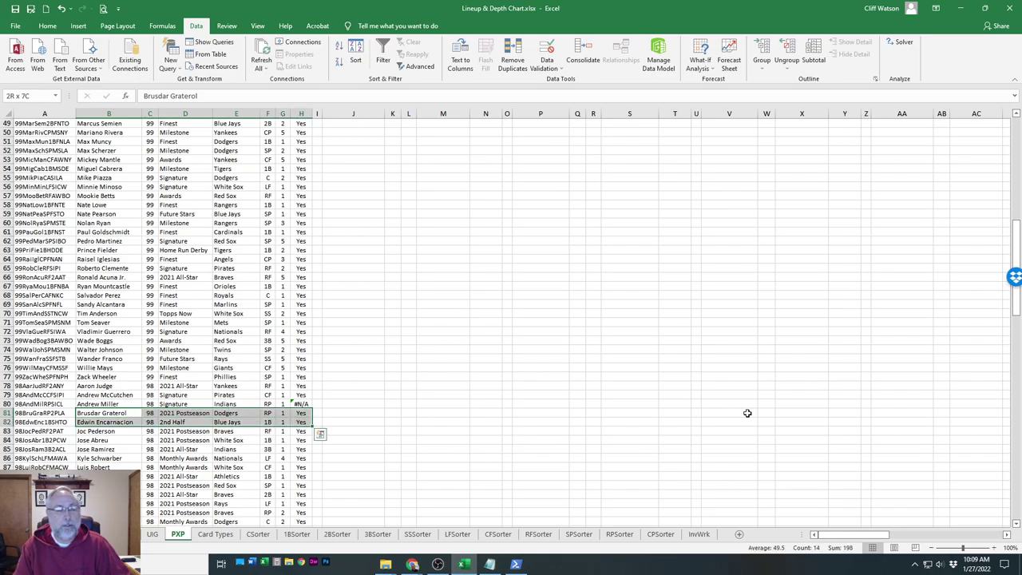
key("shift+Down")
key("shift+Down")
key("shift+Down")
key("shift+Down")
key("shift+Down")
key("shift+Down")
key("shift+Down")
key("shift+Down")
key("shift+Down")
key("shift+Down")
key("shift+Down")
key("shift+Down")
key("shift+Down")
key("shift+Down")
key("shift+Down")
key("shift+Down")
key("shift+Down")
key("shift+Down")
key("shift+Down")
key("shift+Down")
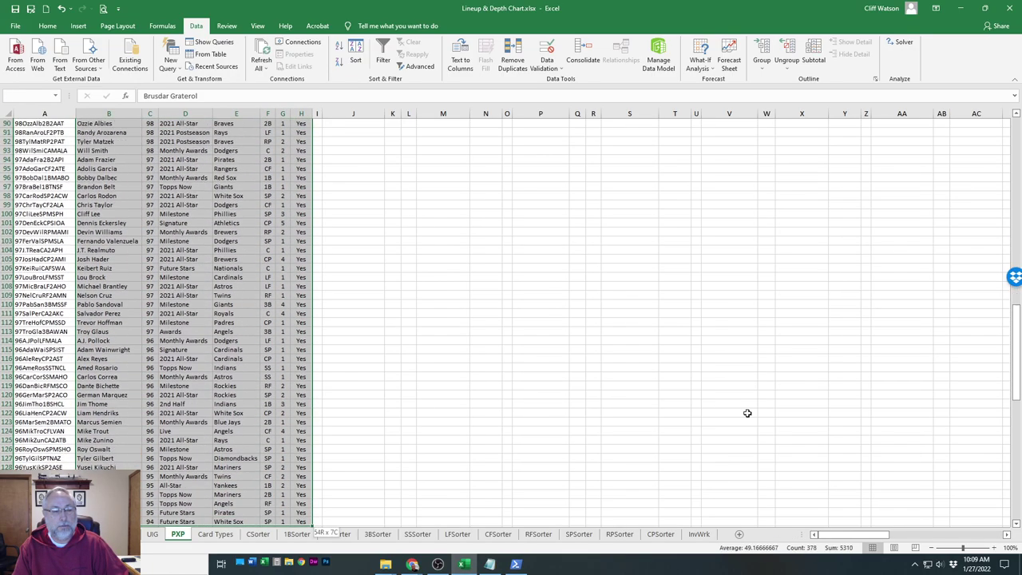
key("shift+Down")
key("shift+Down")
key("shift+Down")
key("shift+Down")
key("shift+Down")
key("shift+Down")
key("shift+Down")
key("shift+Down")
key("shift+Down")
key("shift+Down")
key("shift+Down")
key("shift+Down")
key("shift+Down")
key("shift+Down")
key("shift+Down")
key("shift+Down")
key("shift+Down")
key("shift+Down")
key("shift+Down")
key("shift+Down")
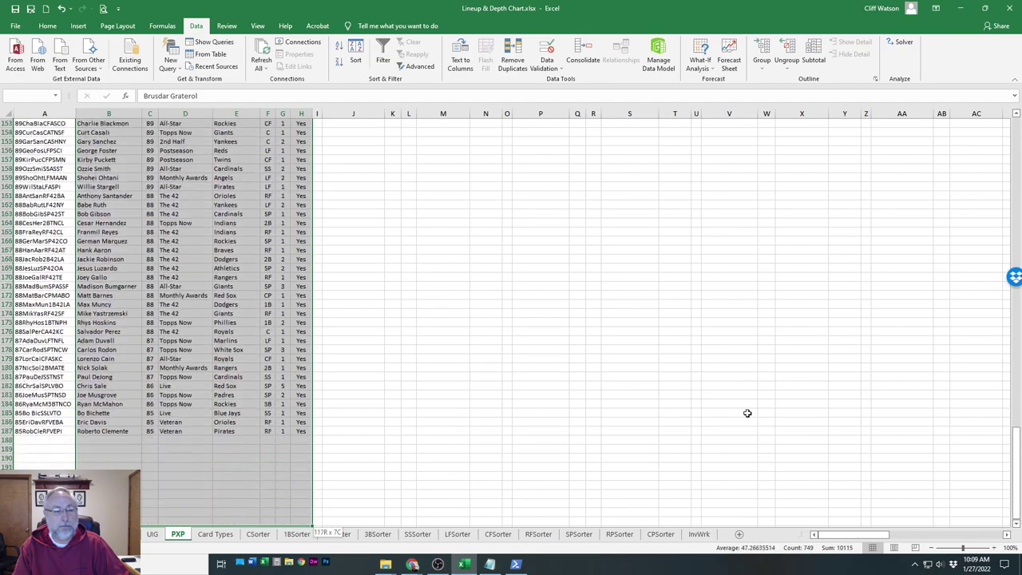
key("shift+Up")
key("shift+Up")
key("shift+Up")
key("shift+Up")
key("shift+Up")
key("shift+Up")
key("shift+Up")
key("shift+Up")
key("shift+Up")
key("shift+Up")
key("shift+Down")
key("shift+Down")
key("shift+Down")
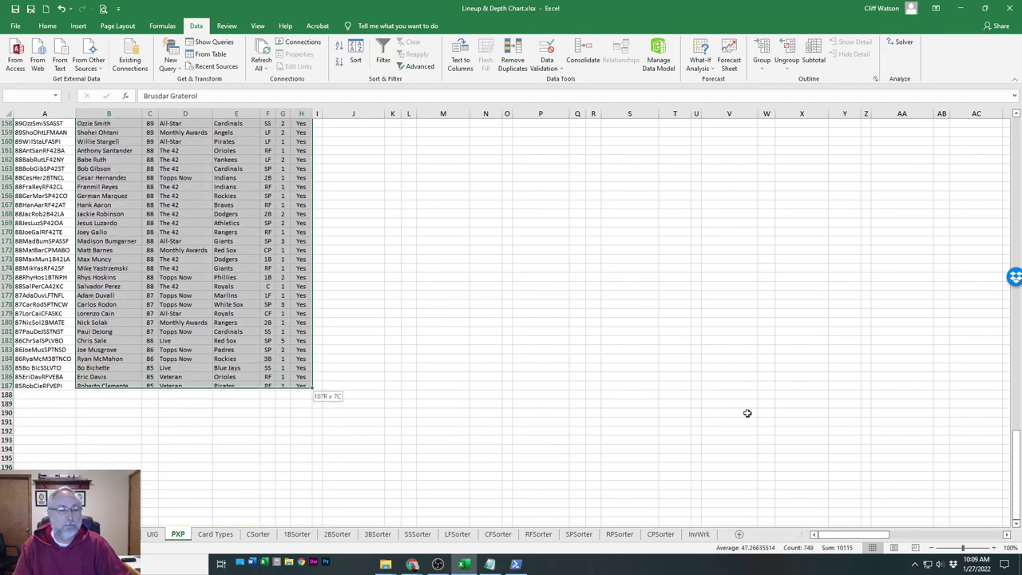
key("ctrl+c")
key("ctrl+BackSpace")
key("Up")
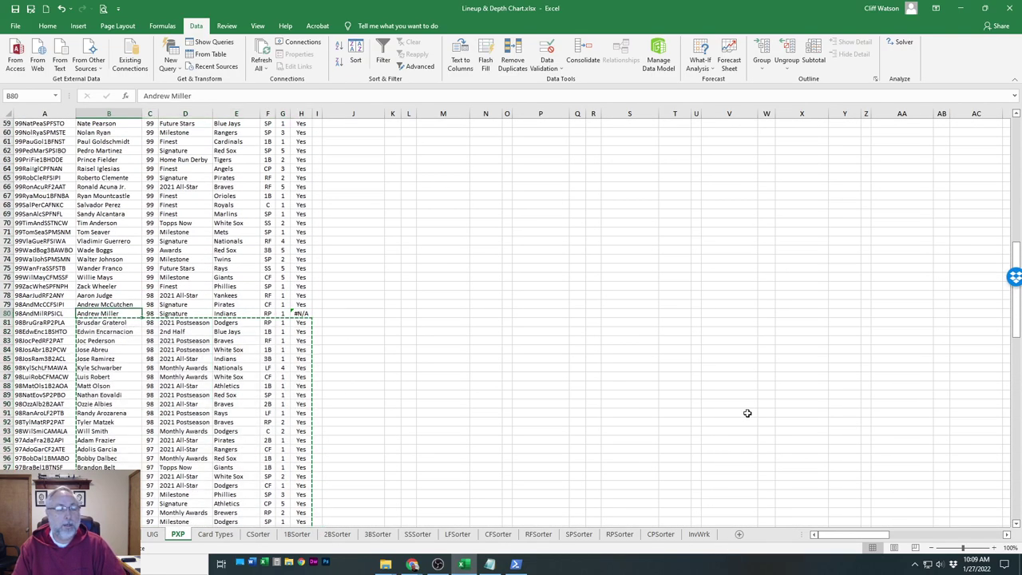
key("ctrl+v")
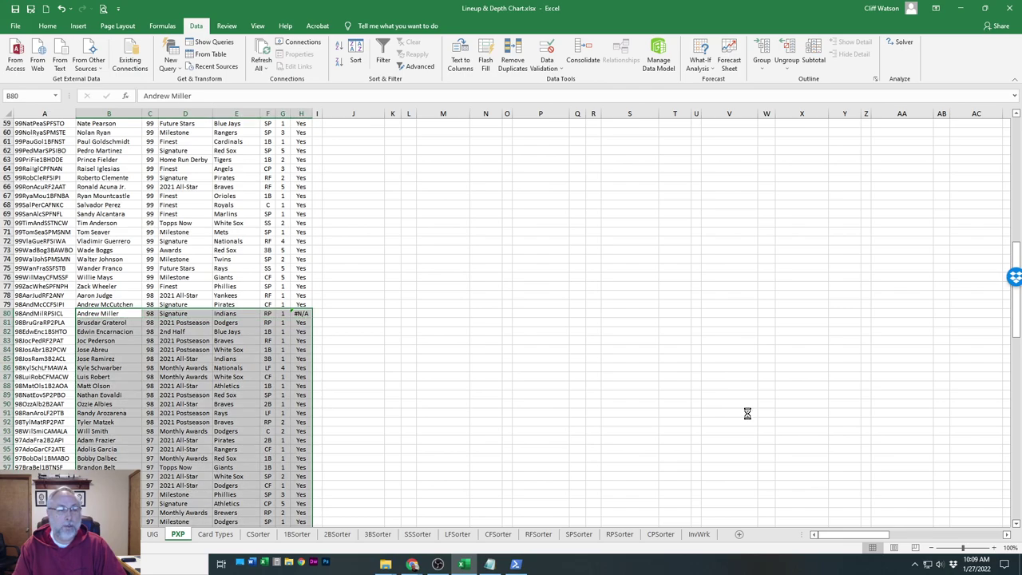
key("Down")
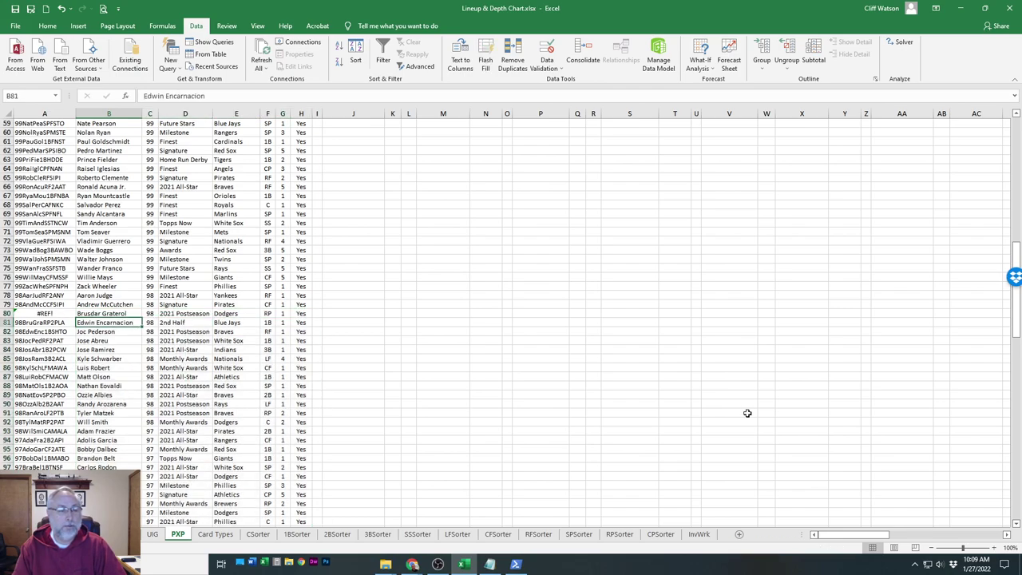
key("Up")
key("Left")
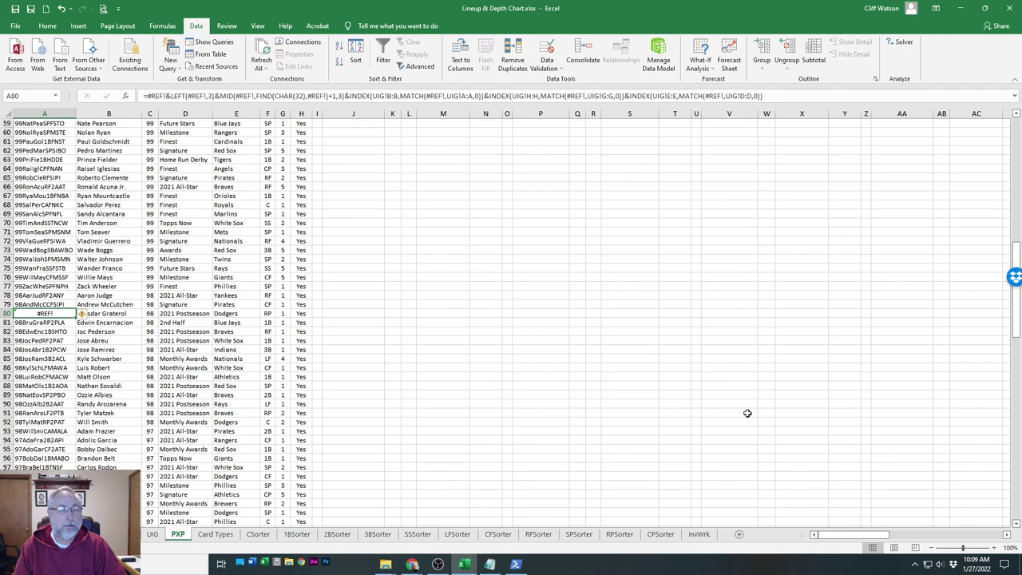
key("ctrl+z")
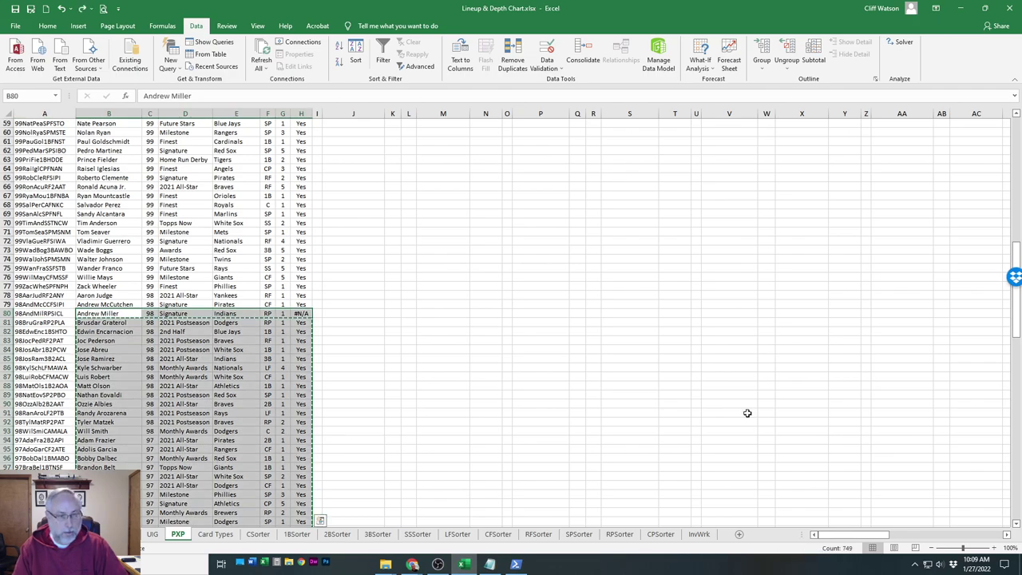
key("Down")
key("Up")
Copy the block B81:H187 and paste it at B80, shifting every player up one row
key("Down")
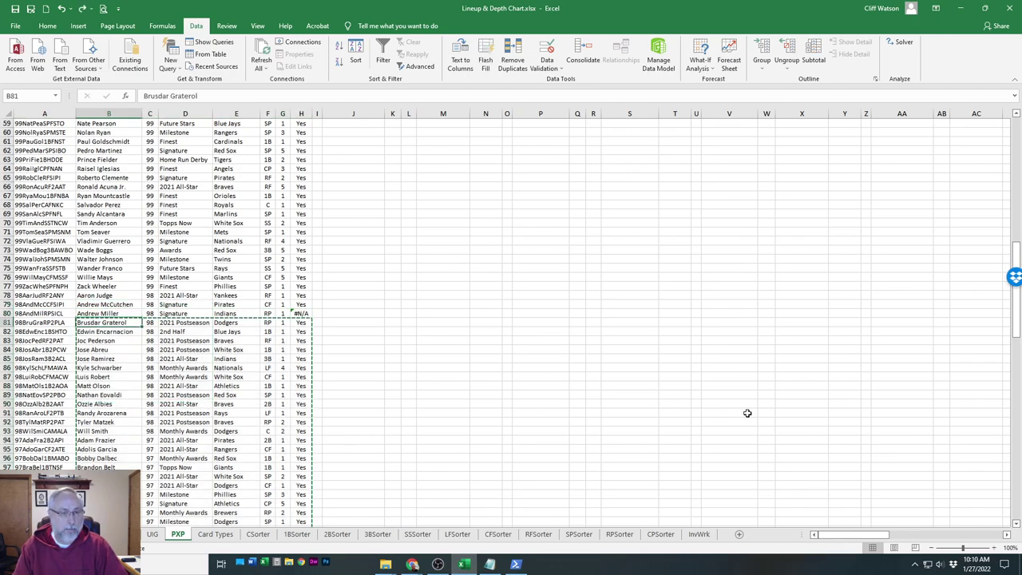
key("ctrl+c")
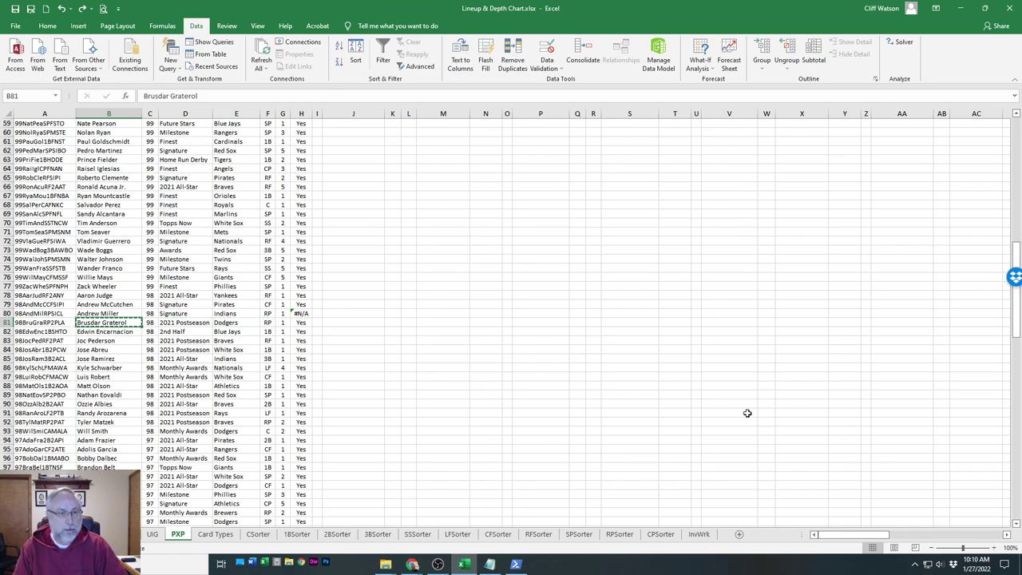
key("shift+Right")
key("shift+Right")
key("shift+Right")
key("shift+Right")
key("shift+Right")
key("shift+Right")
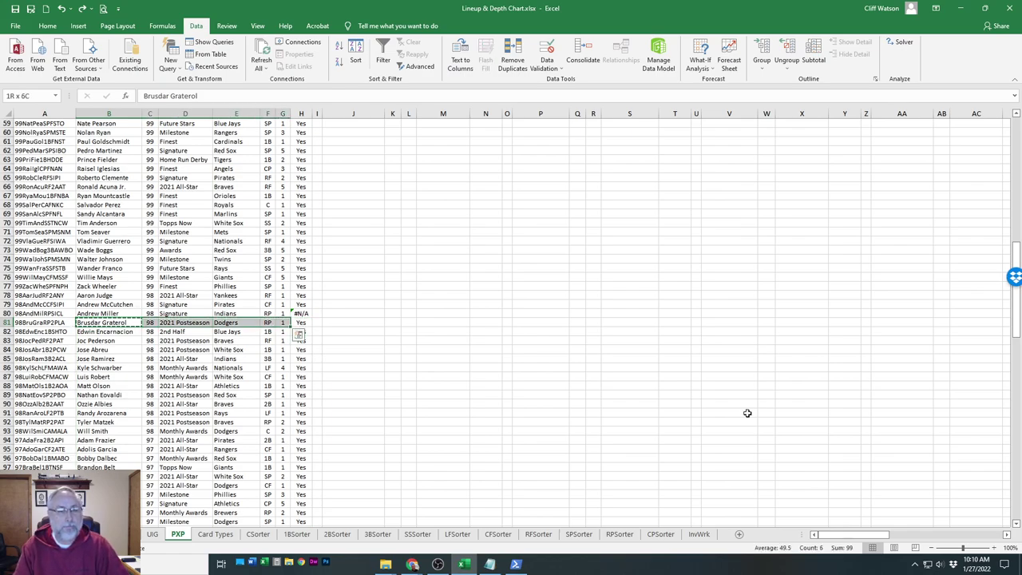
key("shift+Page_Down")
key("shift+Page_Down")
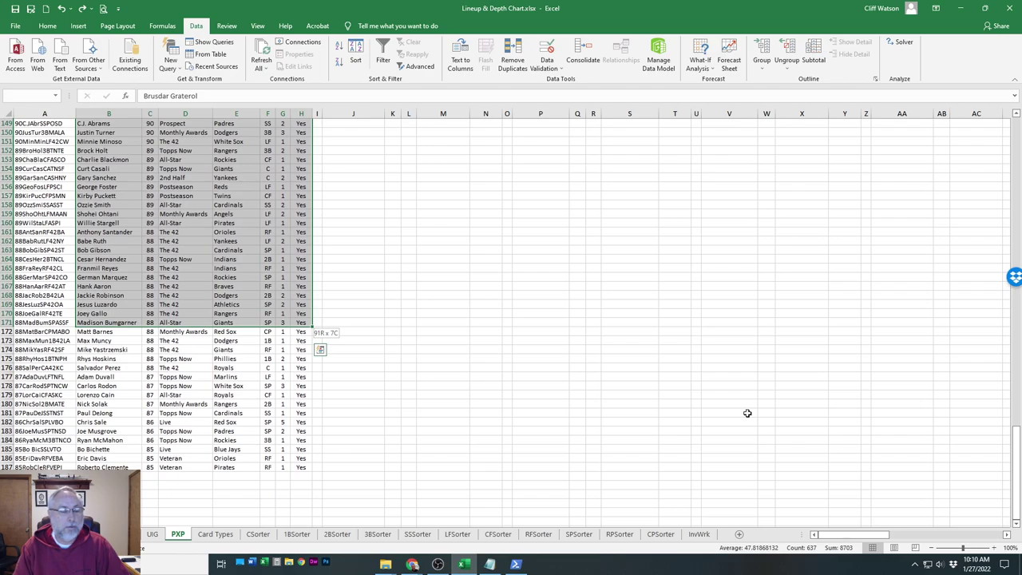
key("shift+Down")
key("shift+Down")
key("shift+Down")
key("shift+Down")
key("shift+Down")
key("shift+Down")
key("shift+Down")
key("shift+Down")
key("shift+Down")
key("shift+Down")
key("shift+Down")
key("shift+Down")
key("shift+Down")
key("shift+Down")
key("shift+Down")
key("shift+Down")
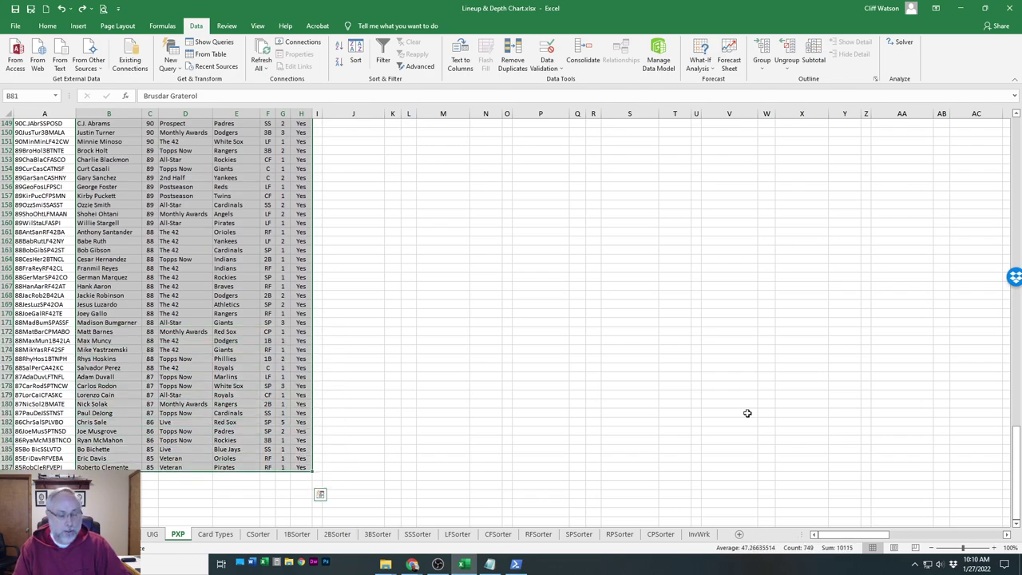
key("ctrl+c")
key("Up")
key("Up")
key("Up")
key("Up")
key("Up")
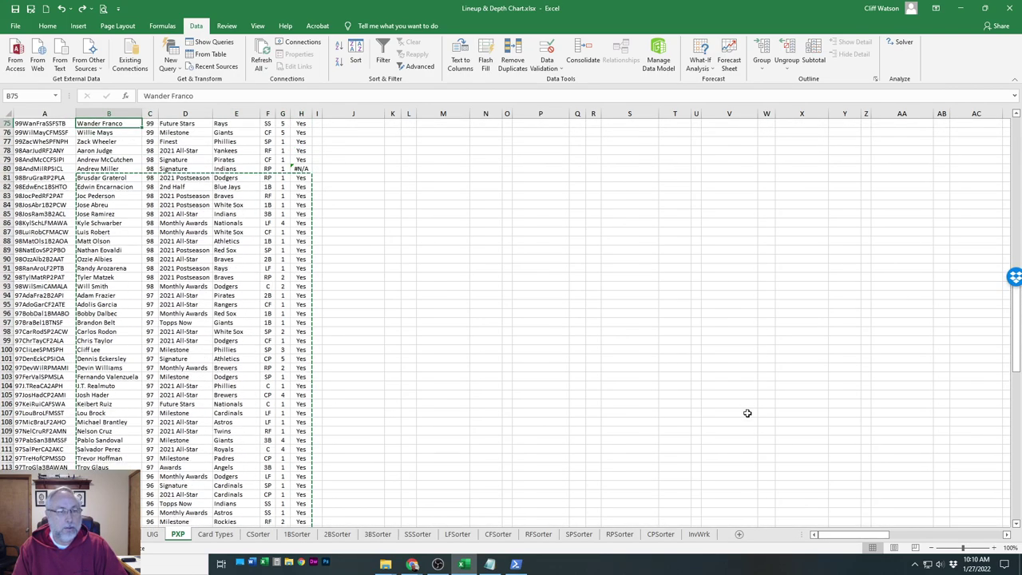
key("Down")
key("Down")
key("Down")
key("Down")
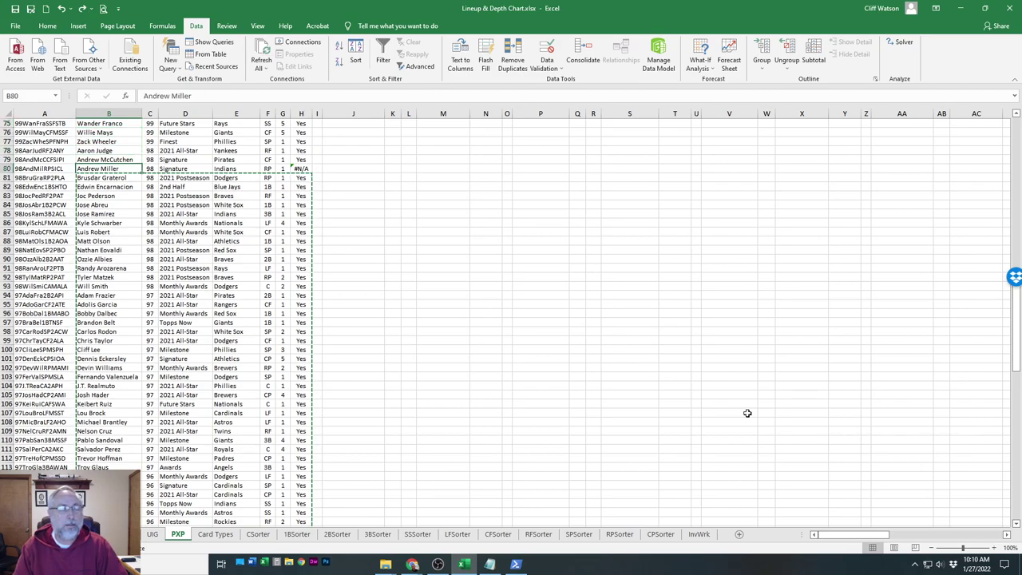
key("ctrl+v")
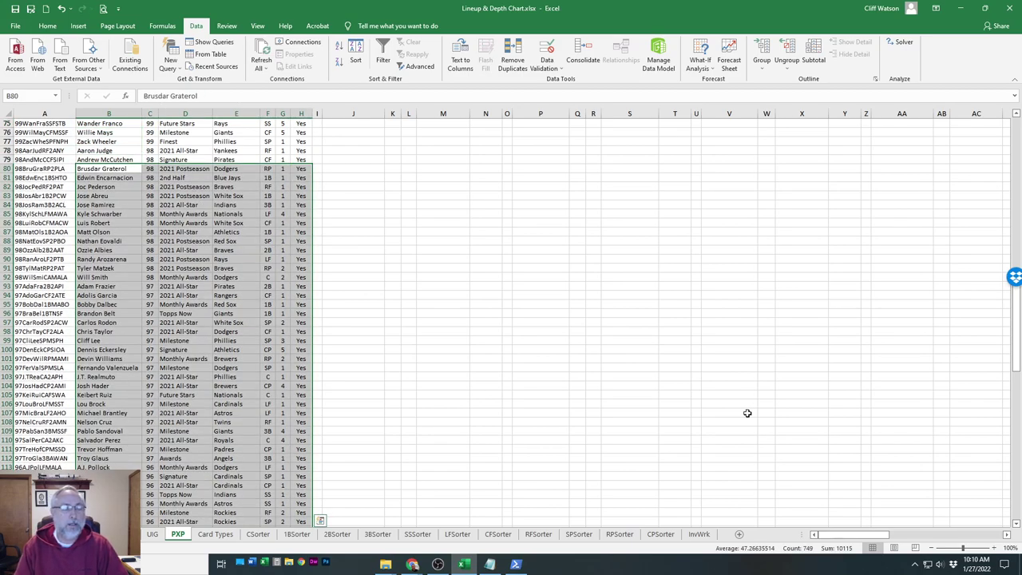
scroll(429, 372, "down", 20)
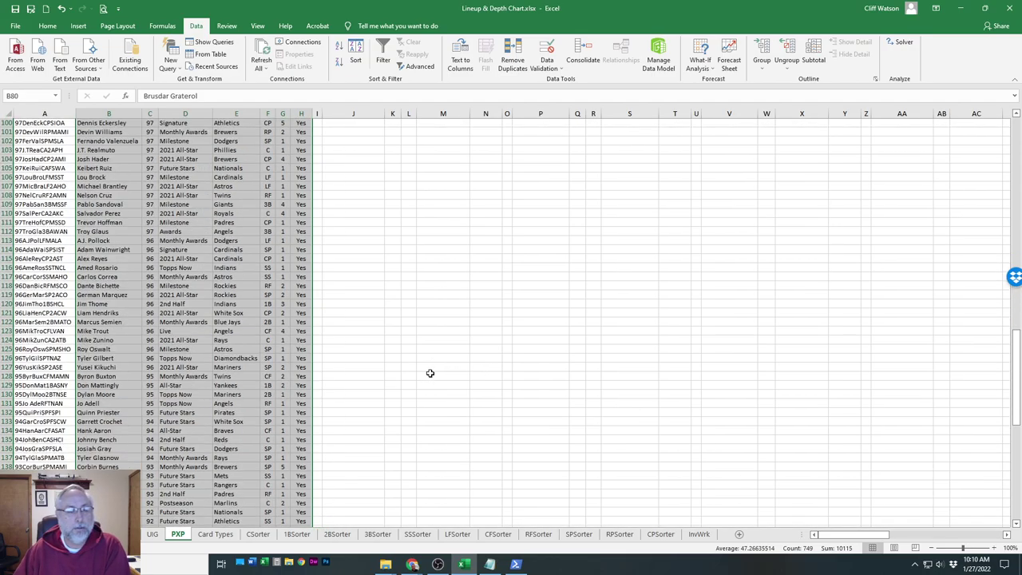
scroll(421, 369, "down", 11)
Clear the duplicate Roberto Clemente row A187:H187, then review the Parallel tables above
left_click(64, 338)
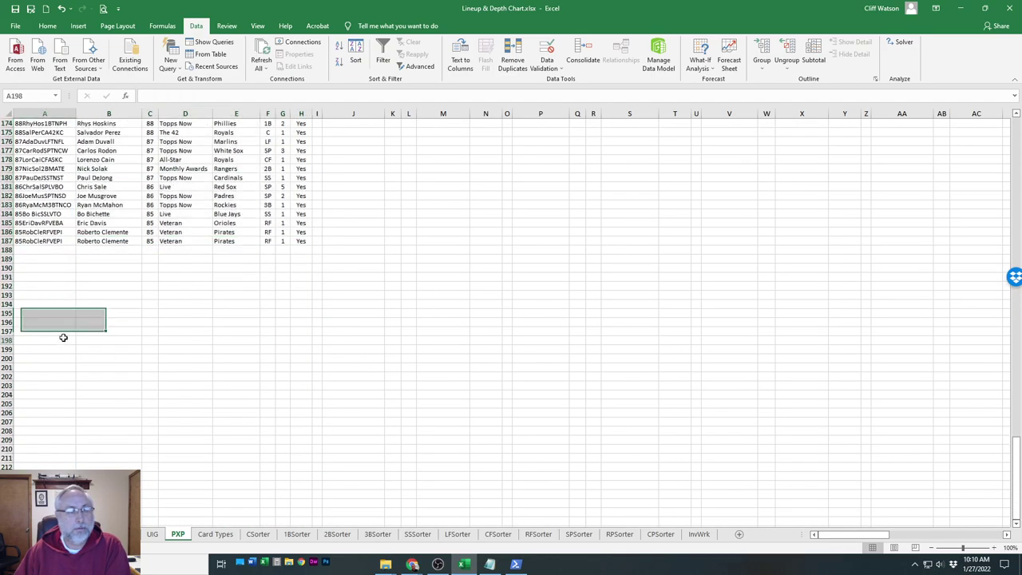
left_click(38, 240)
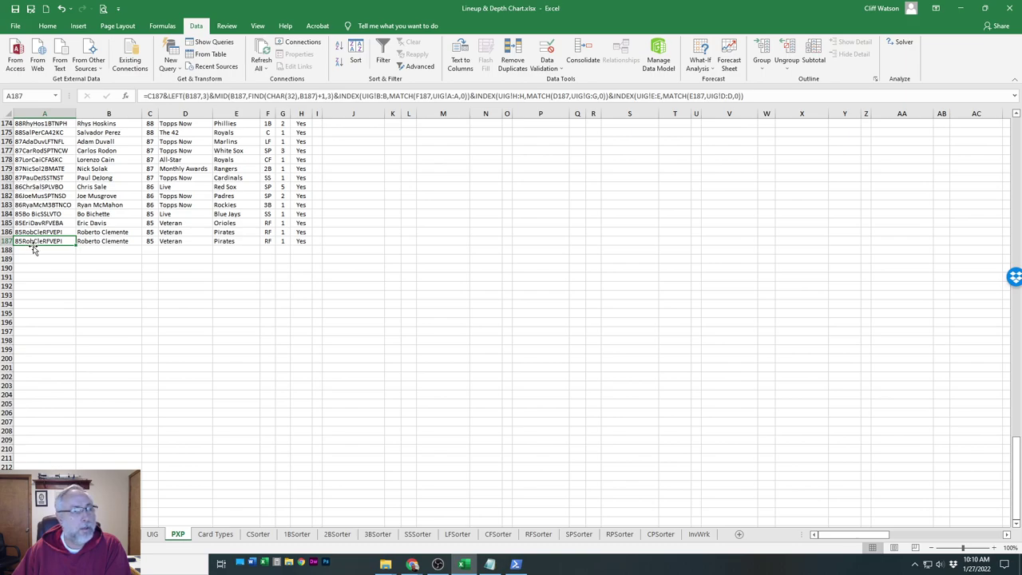
key("shift+Right")
key("shift+Right")
key("shift+Right")
key("shift+Right")
key("shift+Right")
key("shift+Right")
key("shift+Right")
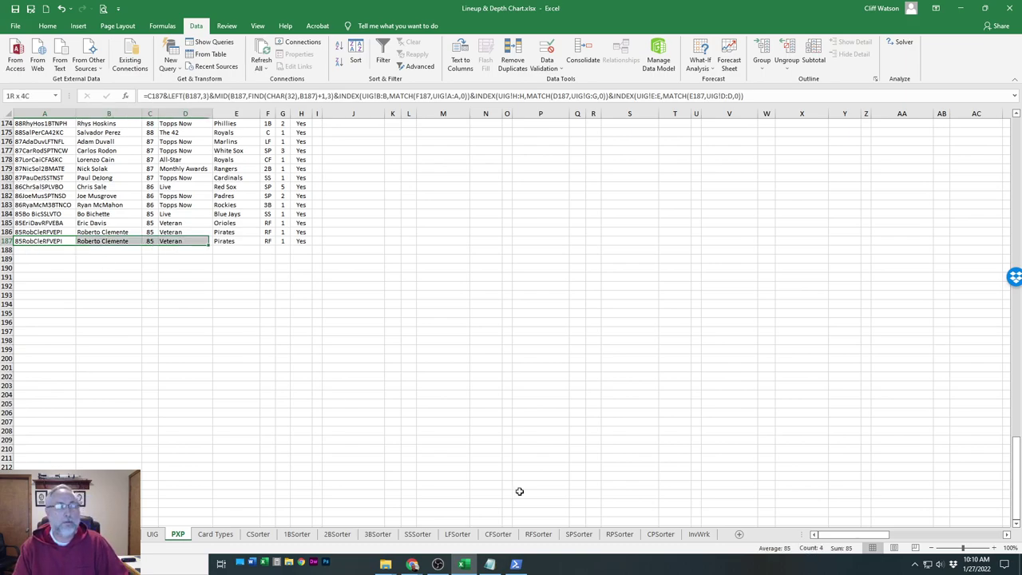
key("Delete")
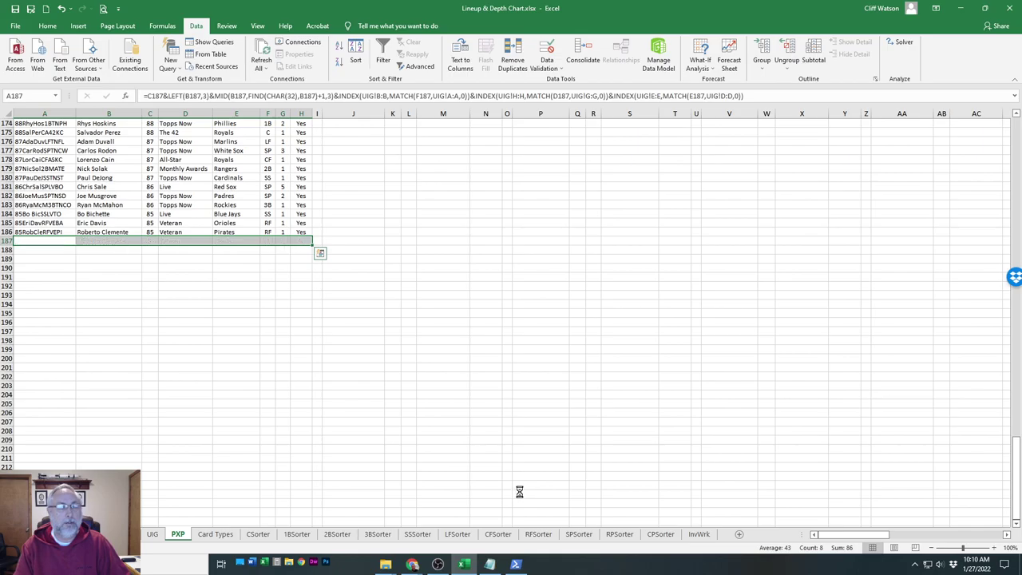
scroll(348, 235, "up", 6)
scroll(350, 236, "up", 20)
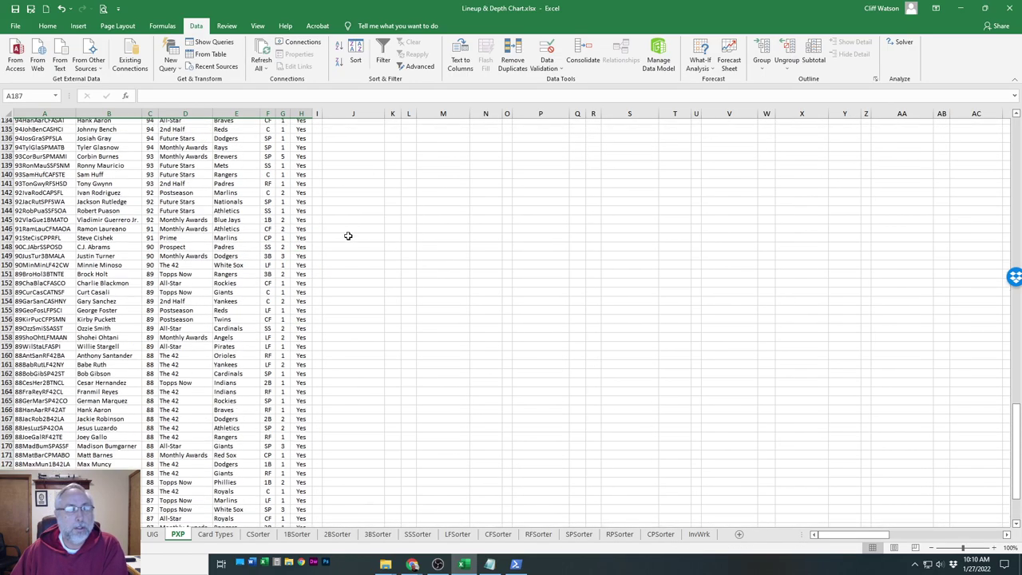
scroll(353, 235, "up", 16)
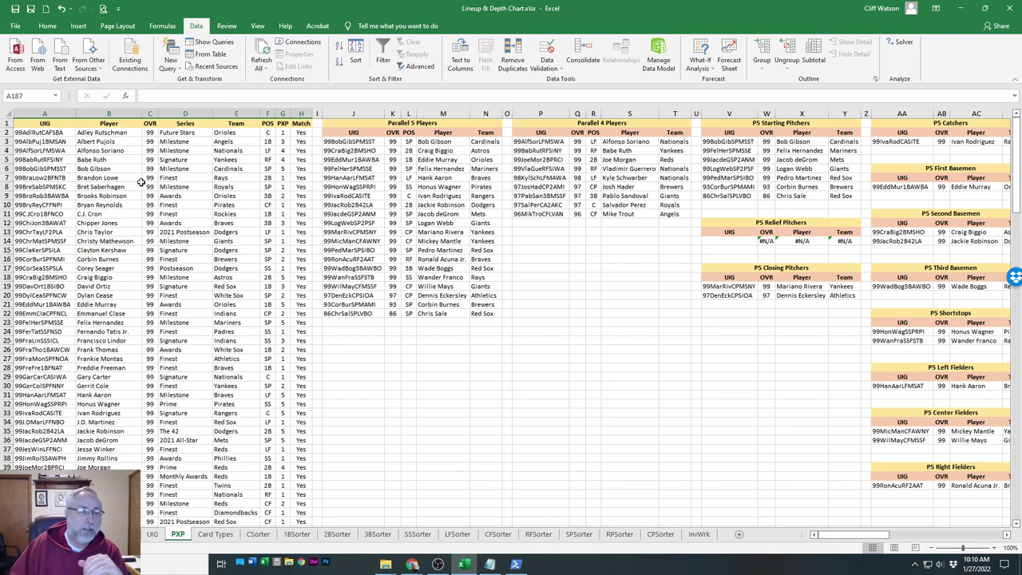
scroll(40, 351, "down", 20)
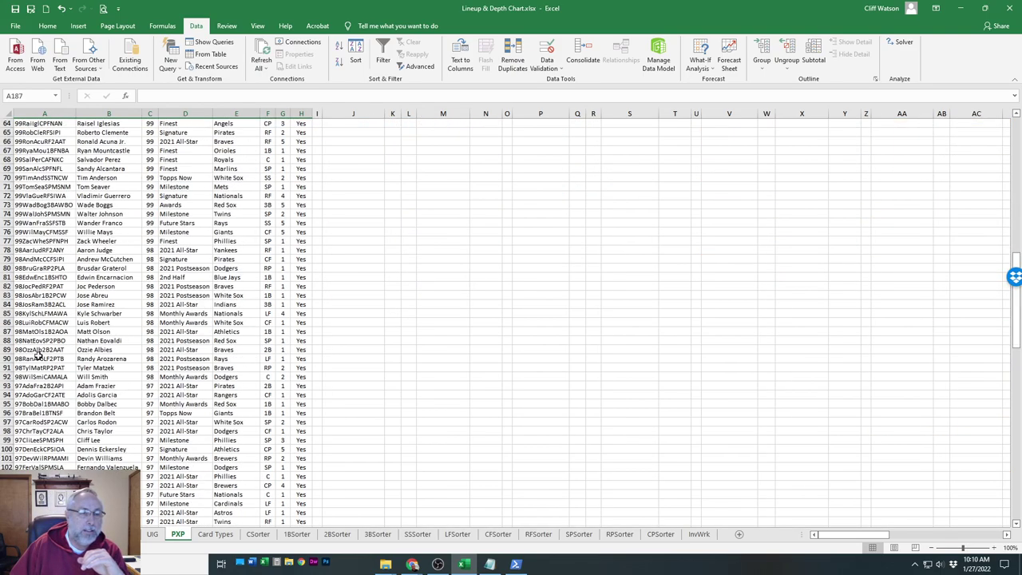
scroll(43, 348, "down", 20)
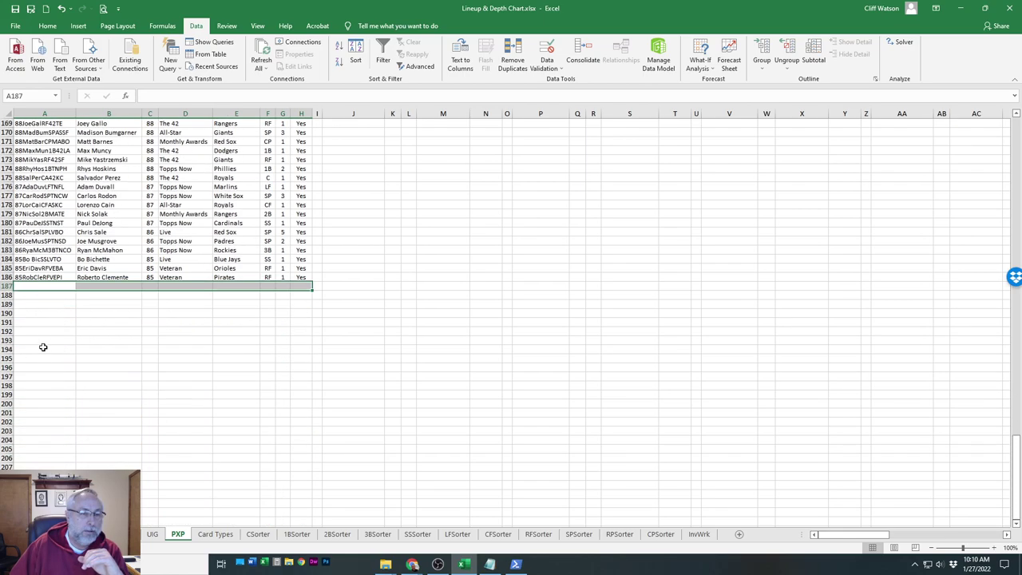
Copy the last-row formula from A186 down into A187
left_click(36, 277)
key("ctrl+c")
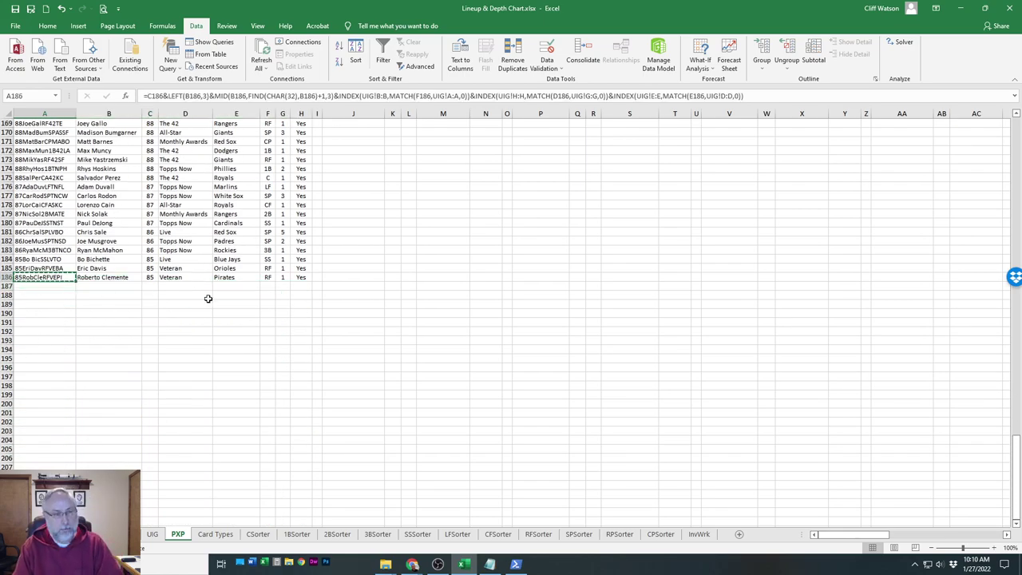
key("Down")
key("ctrl+v")
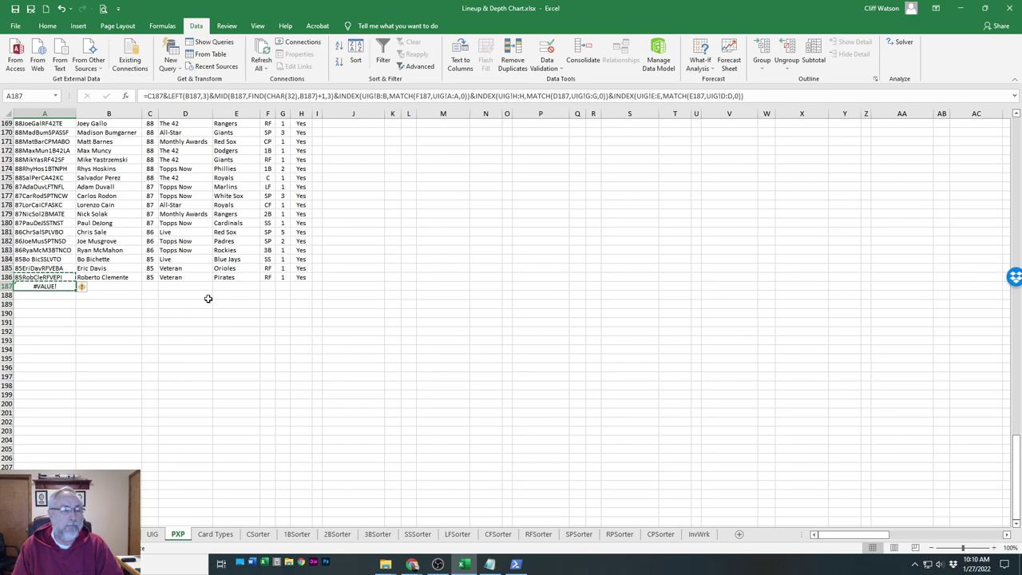
Copy Roberto Clemente's row 186 data through column H into row 187
key("Right")
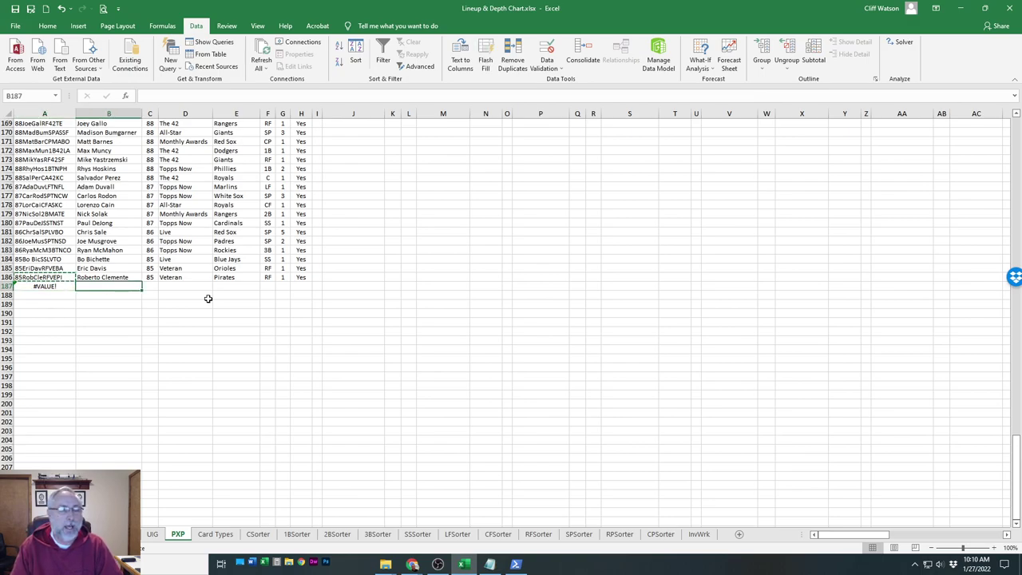
key("Right")
key("Right")
key("Right")
key("Left")
key("Left")
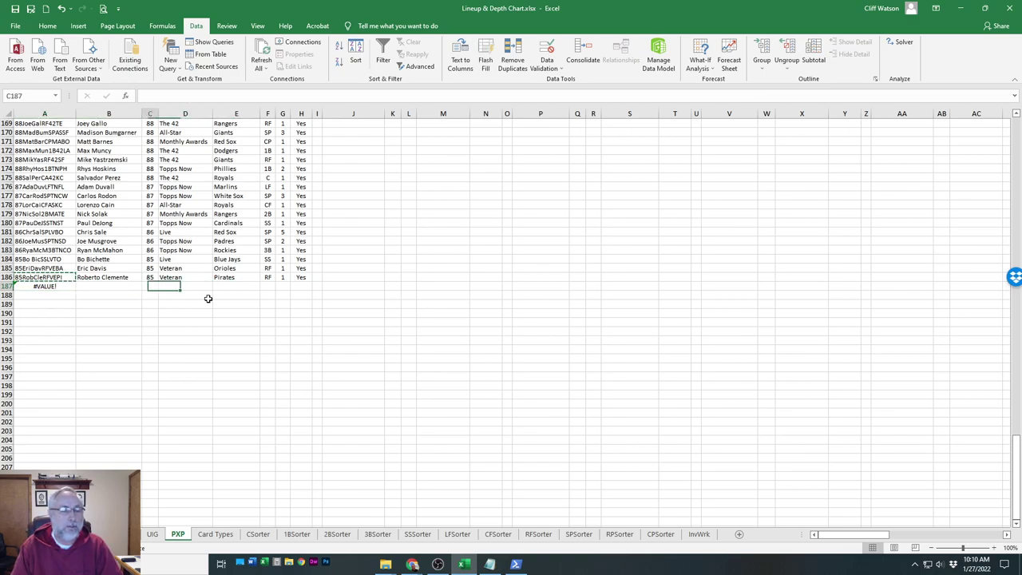
key("Left")
key("Up")
key("shift+Right")
key("shift+Right")
key("shift+Right")
key("shift+Right")
key("shift+Right")
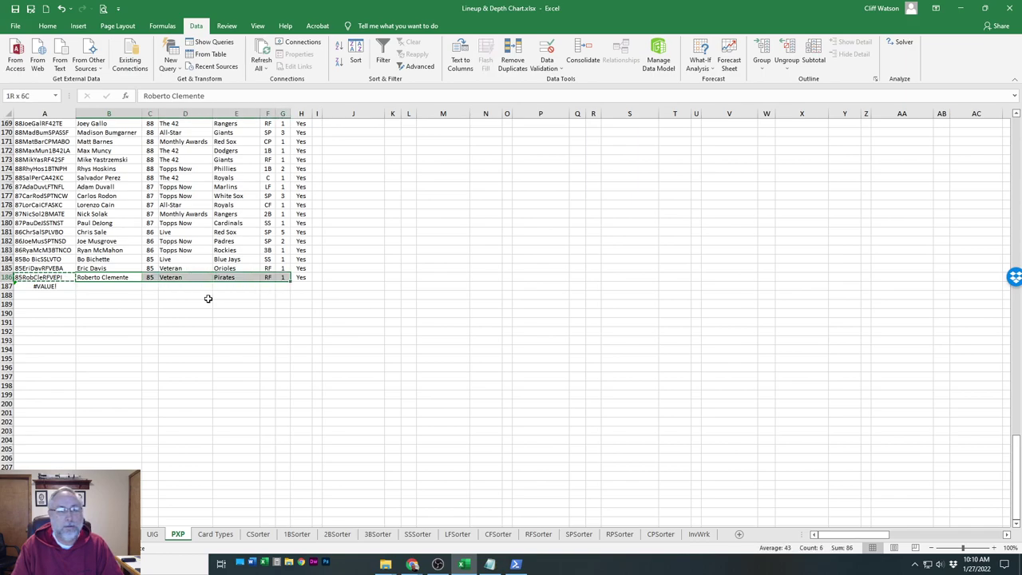
key("shift+Right")
key("ctrl+c")
key("Down")
key("ctrl+v")
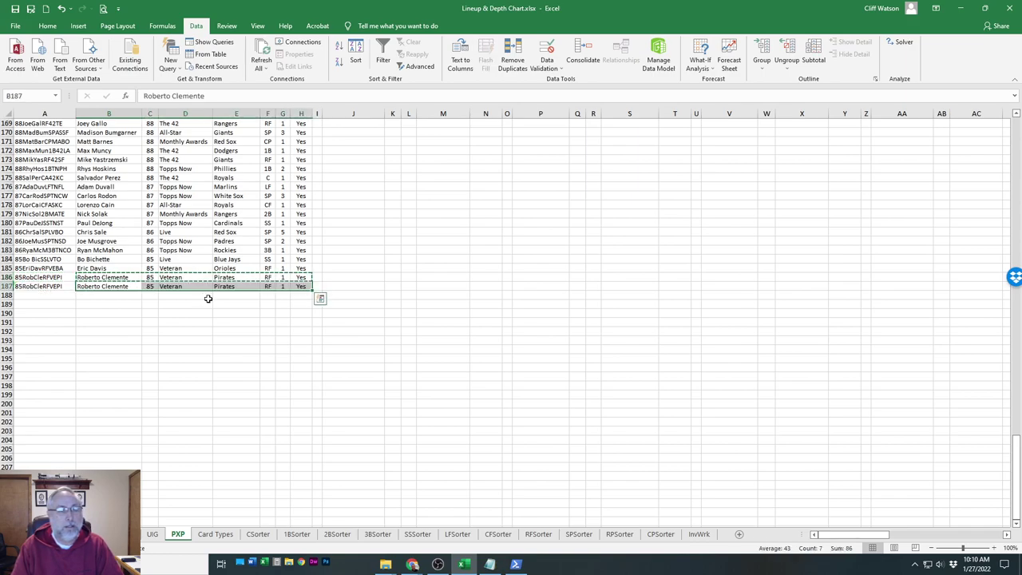
Clear the pasted row 187 data and the stray #VALUE! formula in A187
key("Right")
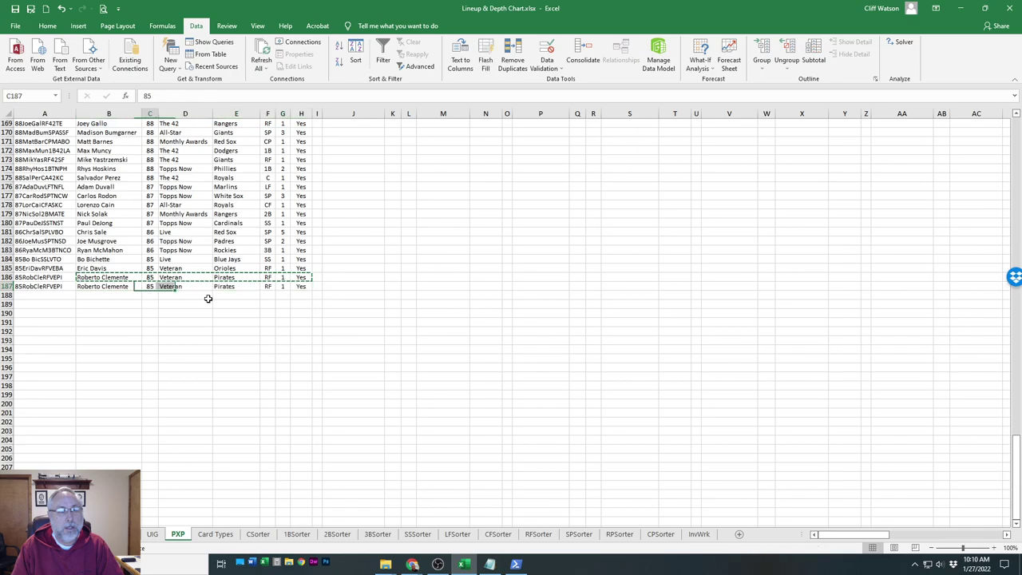
key("Left")
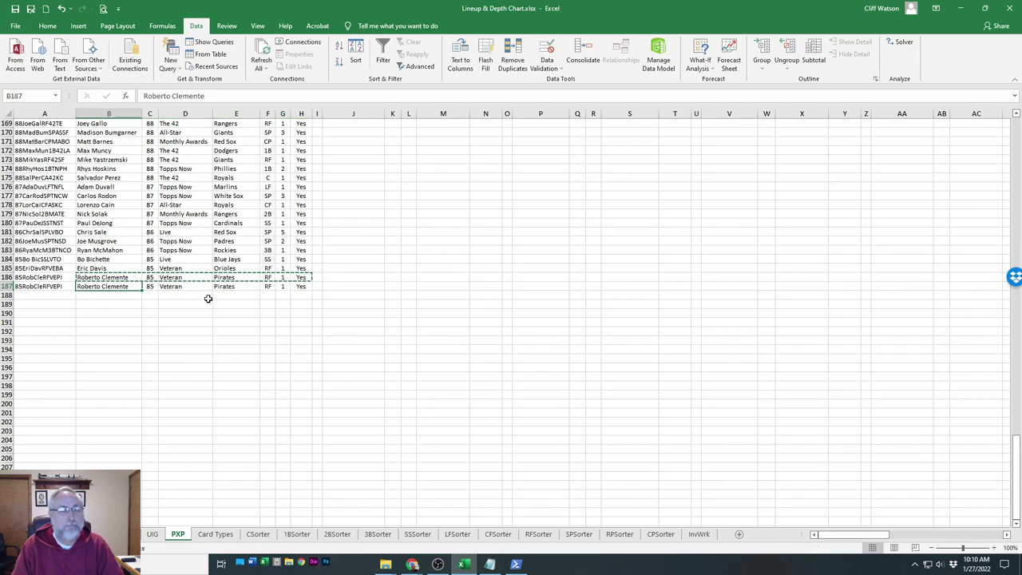
key("shift+Right")
key("shift+Right")
key("shift+Right")
key("shift+Right")
key("shift+Right")
key("shift+Right")
key("Delete")
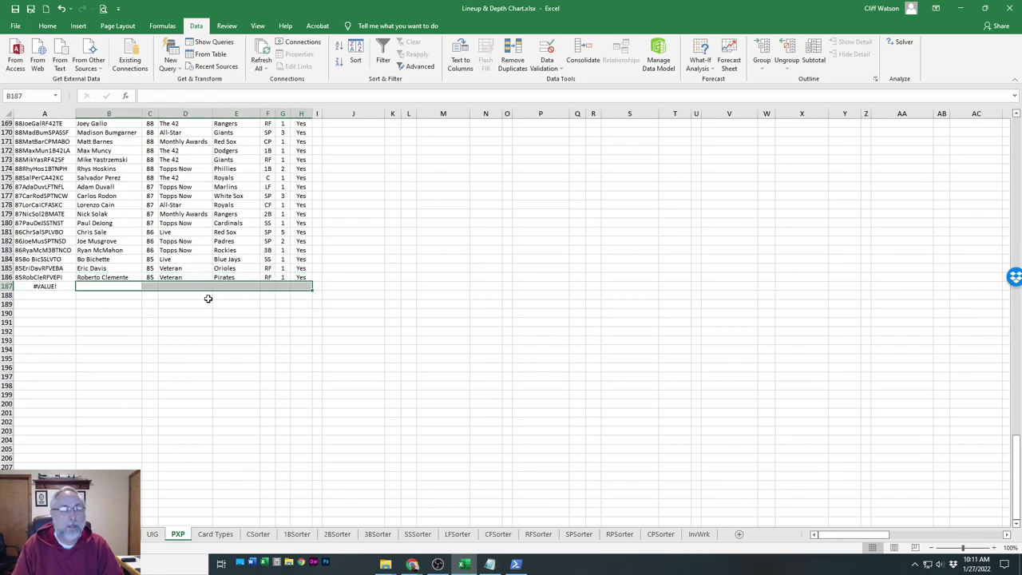
key("Left")
key("Delete")
key("Right")
key("Up")
key("Right")
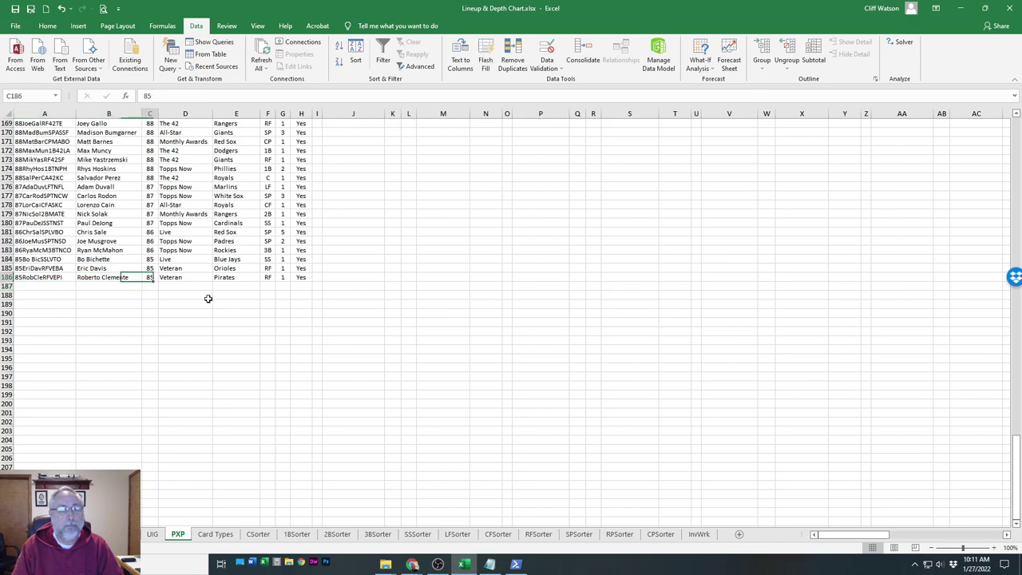
key("Right")
key("Right")
key("Right")
key("Right")
key("Right")
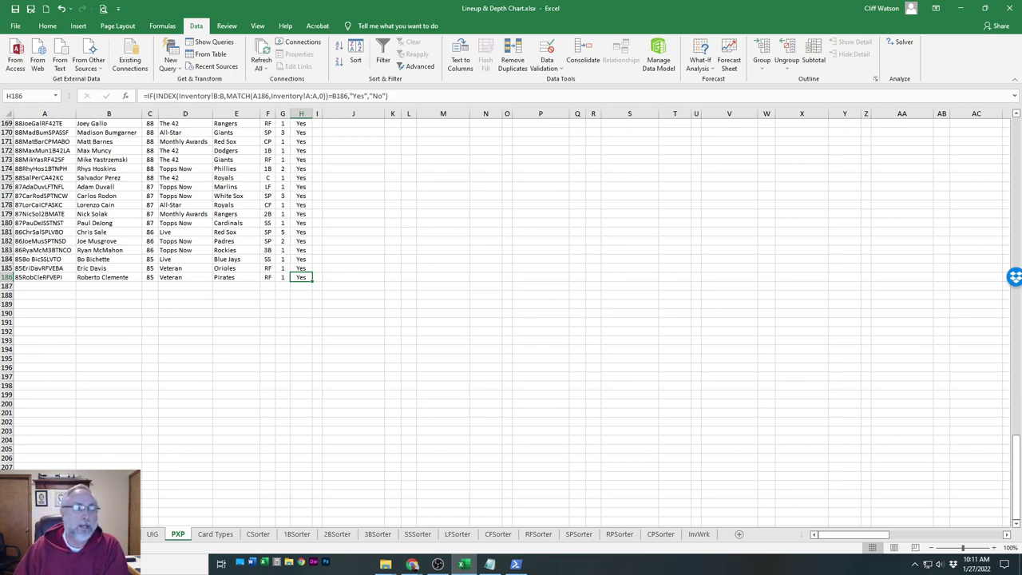
left_click(20, 276)
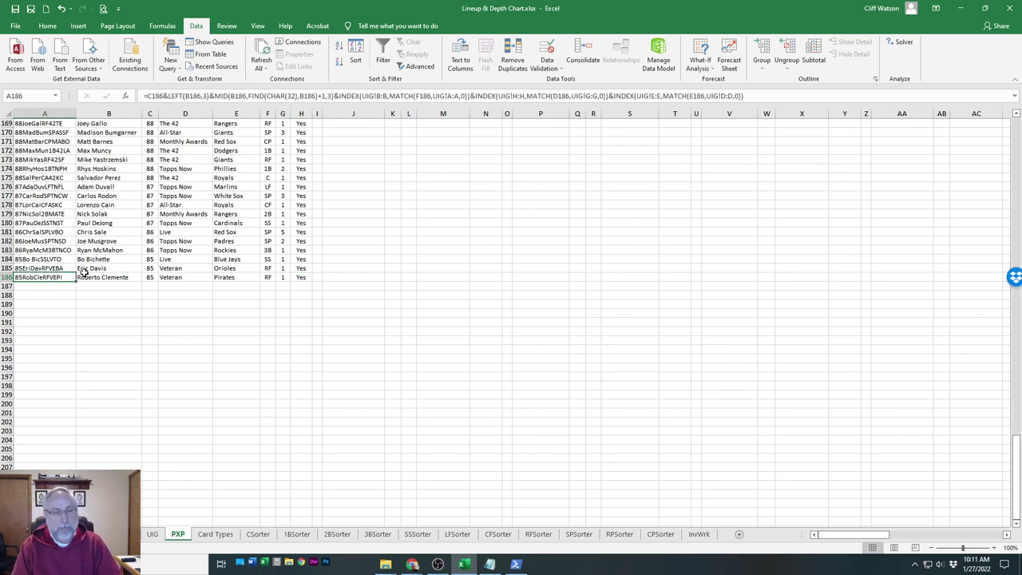
key("ctrl+c")
key("Down")
key("ctrl+v")
key("Right")
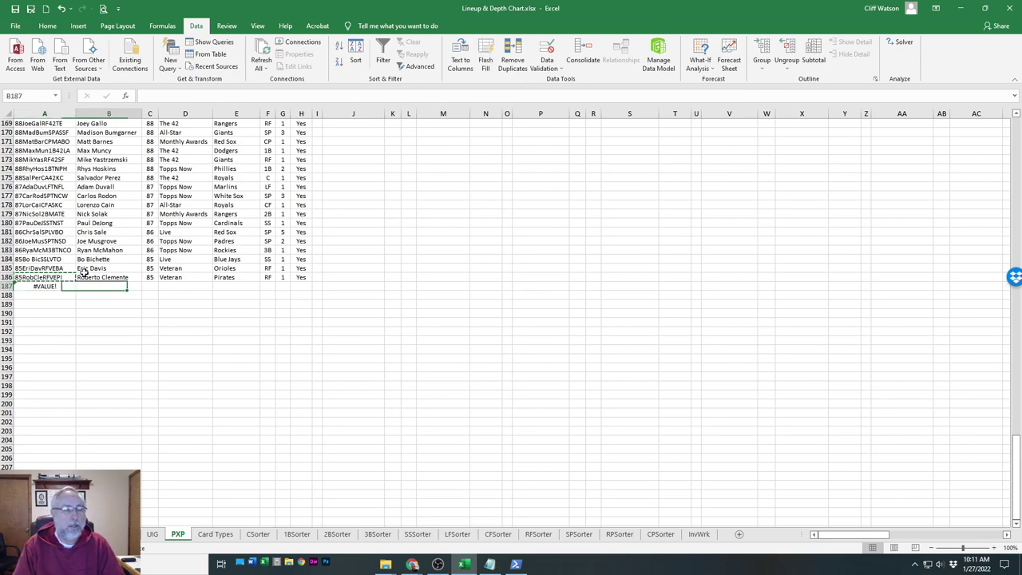
type("Blind")
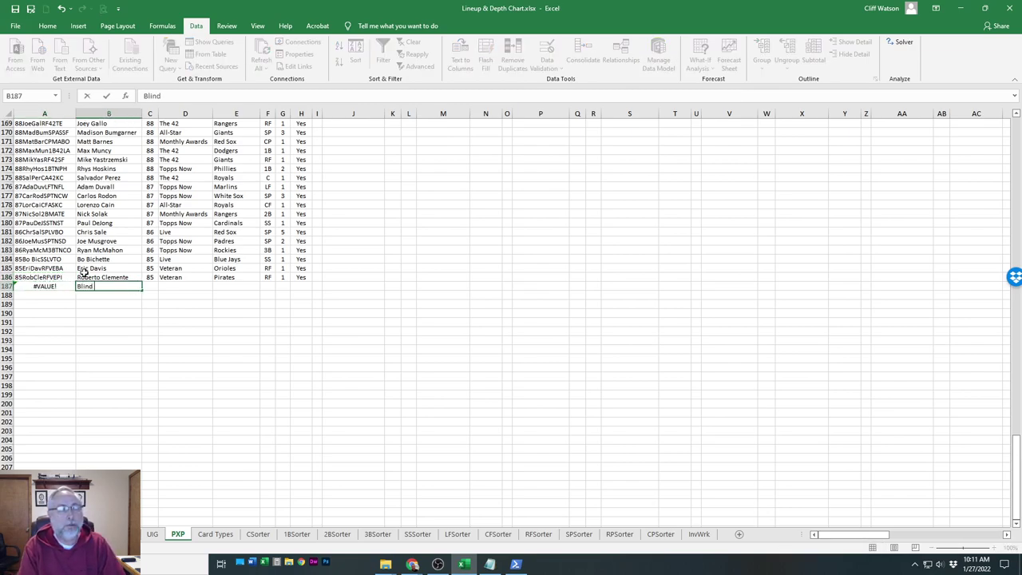
type(" Bleeder")
key("Tab")
type("99")
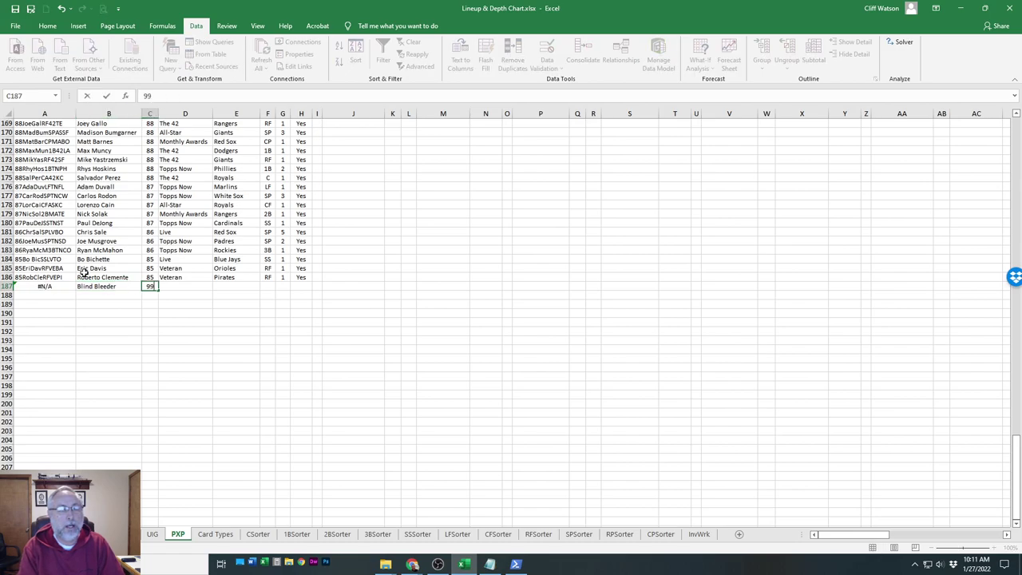
key("Tab")
type("Veteran")
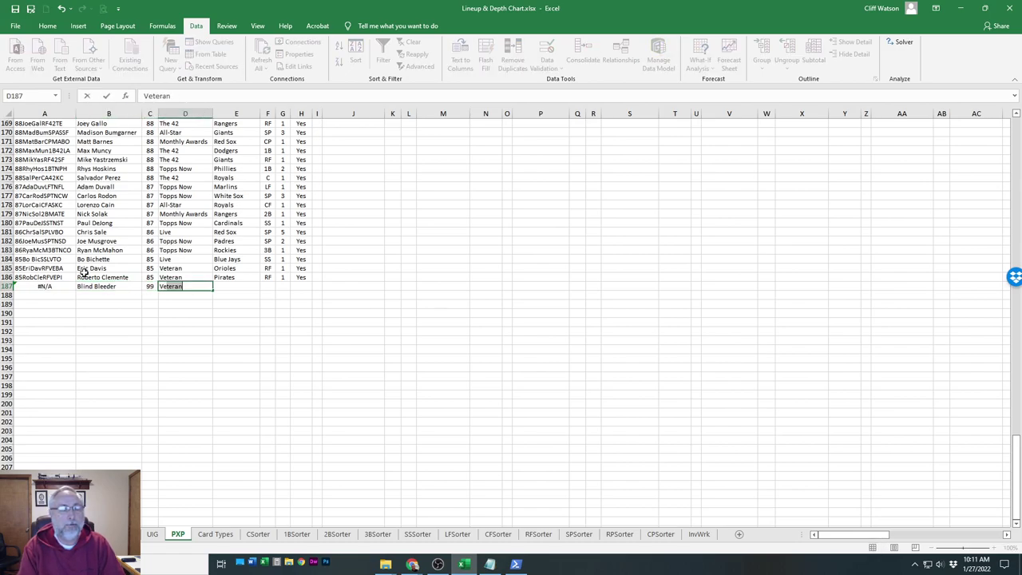
type("ete")
key("Tab")
type("Twins")
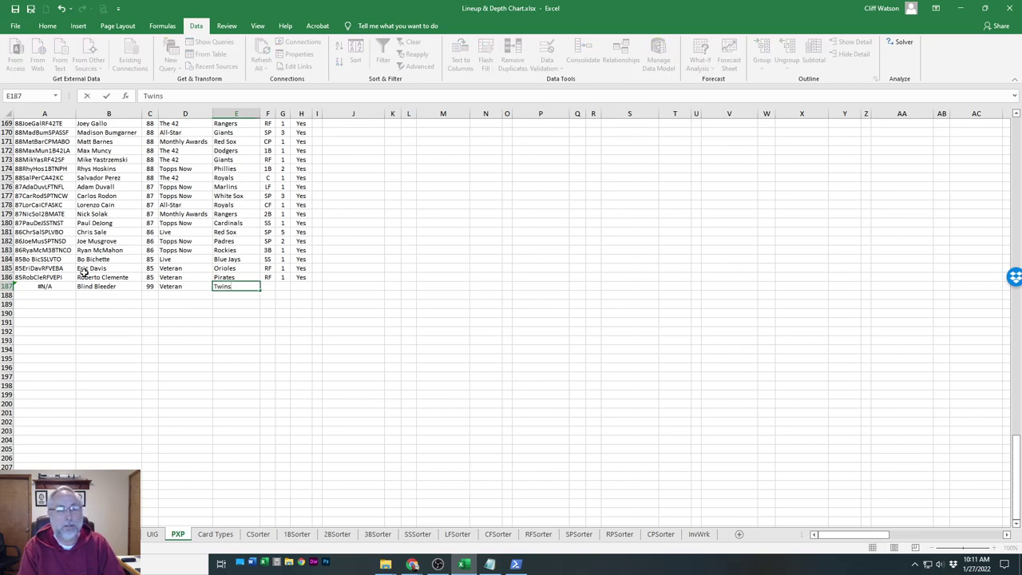
key("Tab")
type("1B")
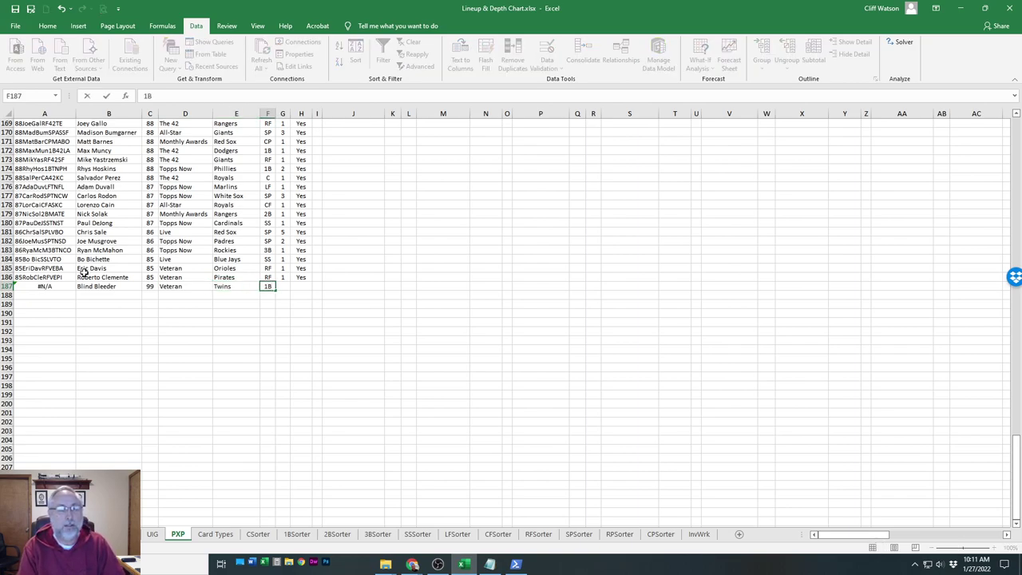
key("Tab")
type("1")
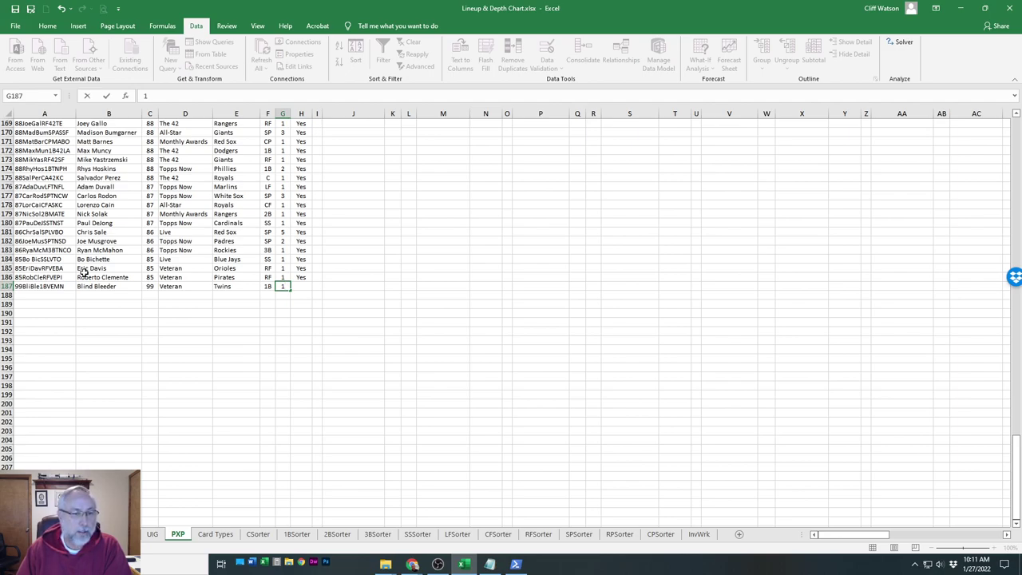
key("Tab")
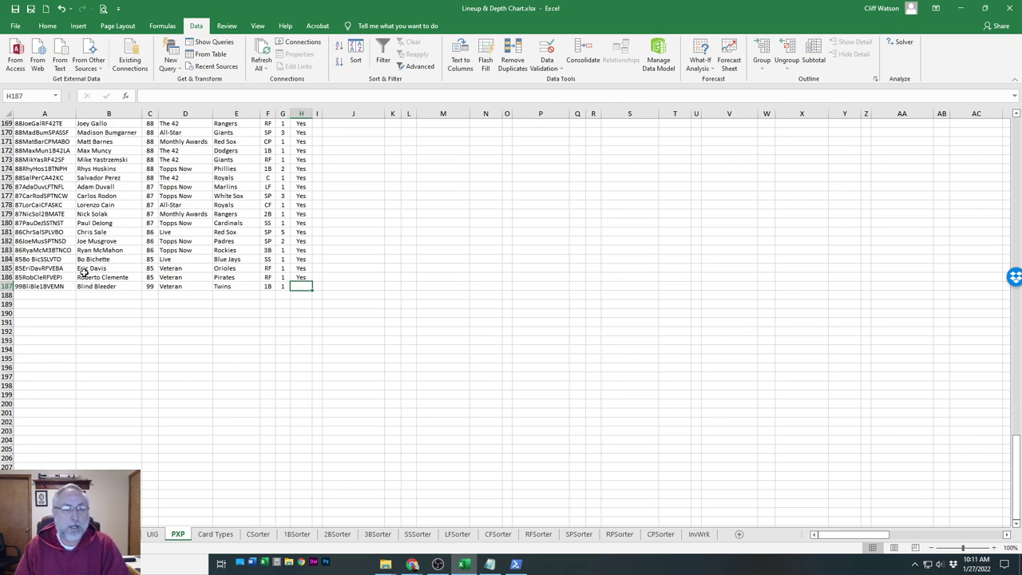
key("Up")
key("ctrl+c")
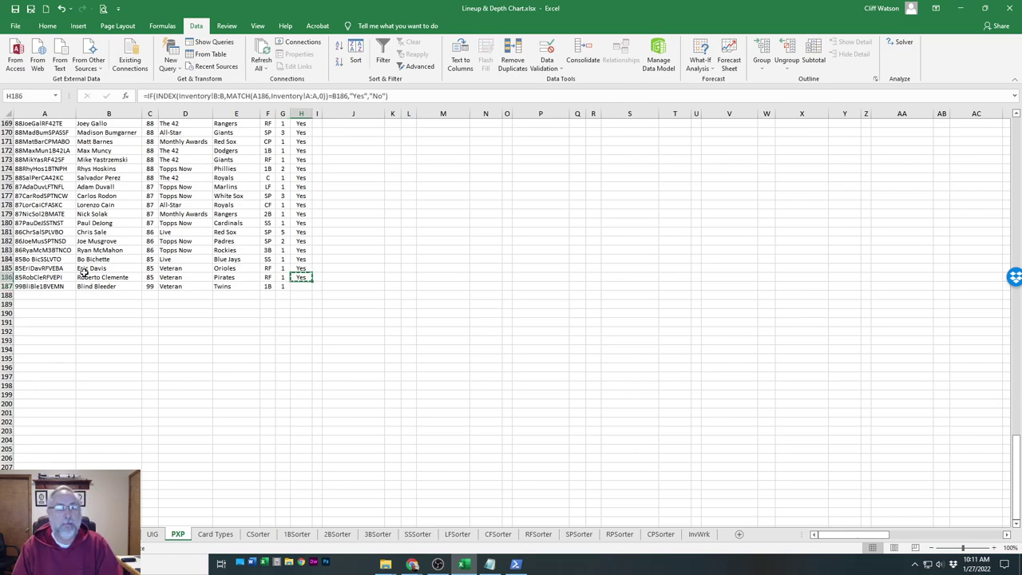
key("Down")
key("ctrl+v")
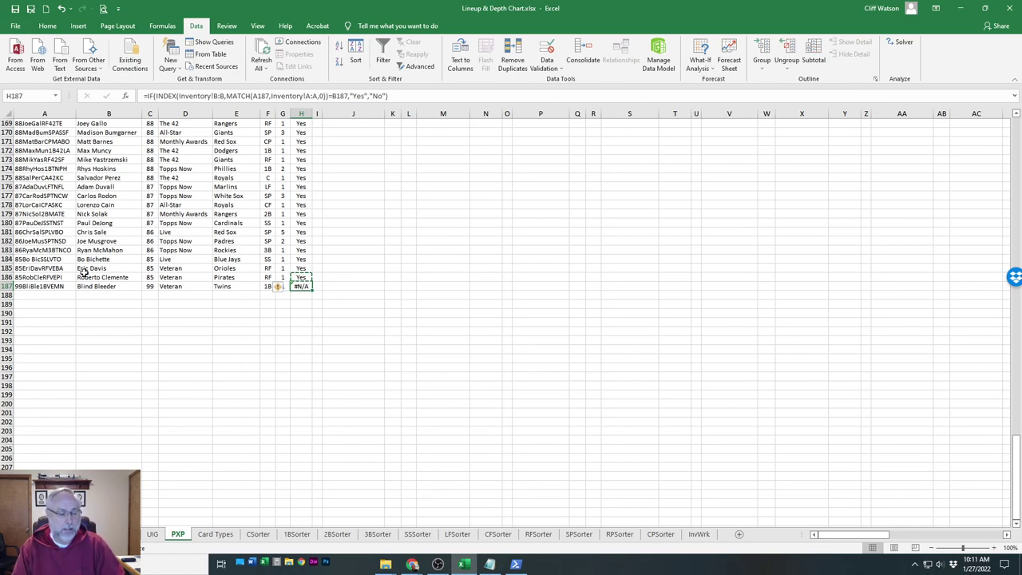
key("Escape")
key("shift+Left")
key("shift+Left")
key("shift+Left")
key("shift+Left")
key("shift+Left")
key("shift+Left")
key("shift+Left")
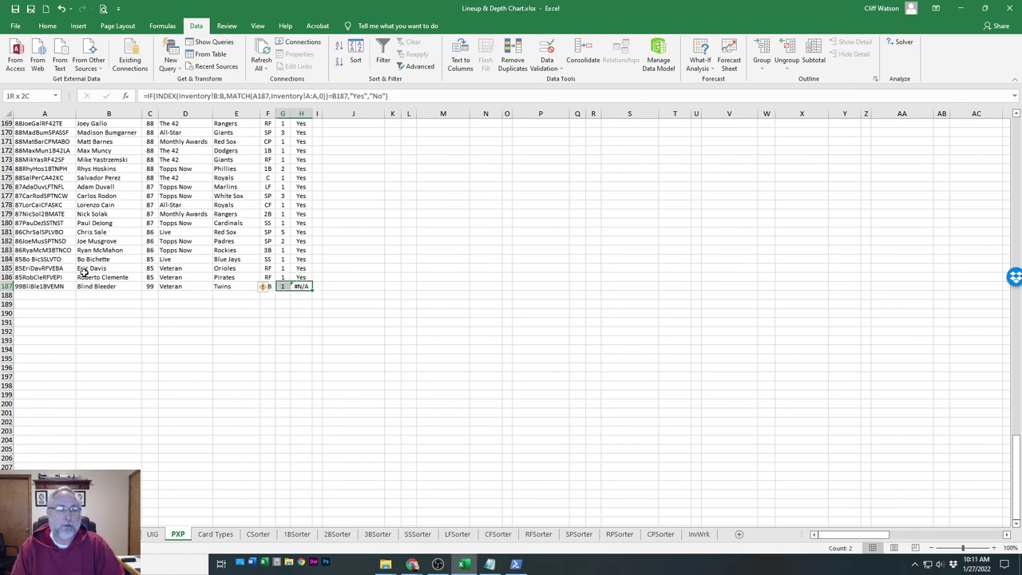
key("Delete")
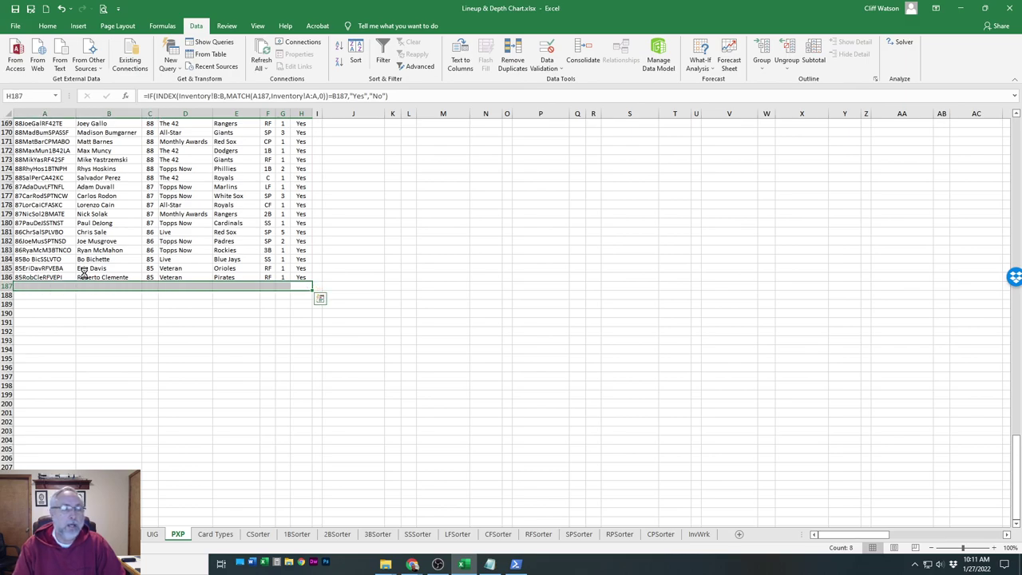
key("Right")
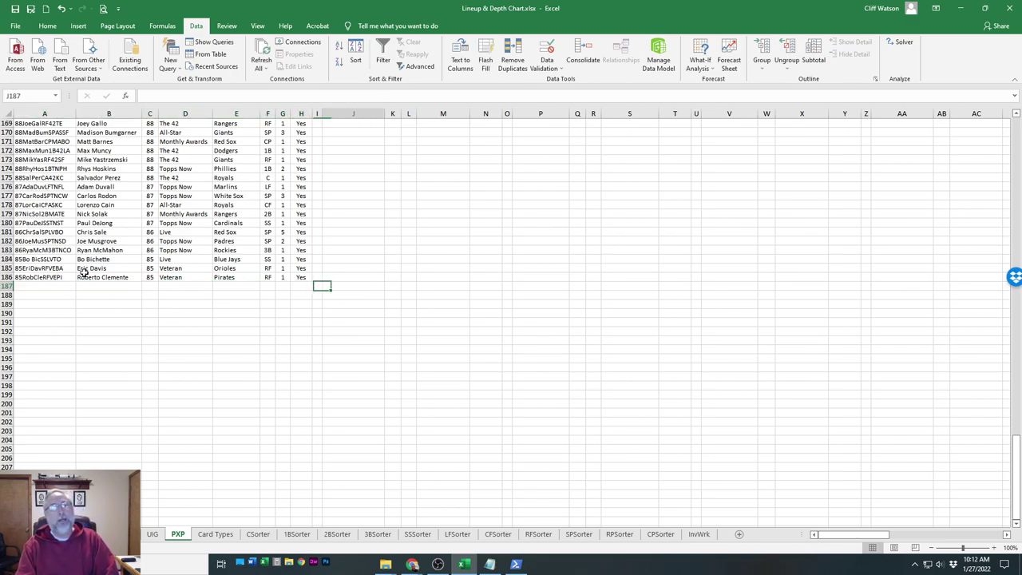
key("Right")
key("Left")
key("Left")
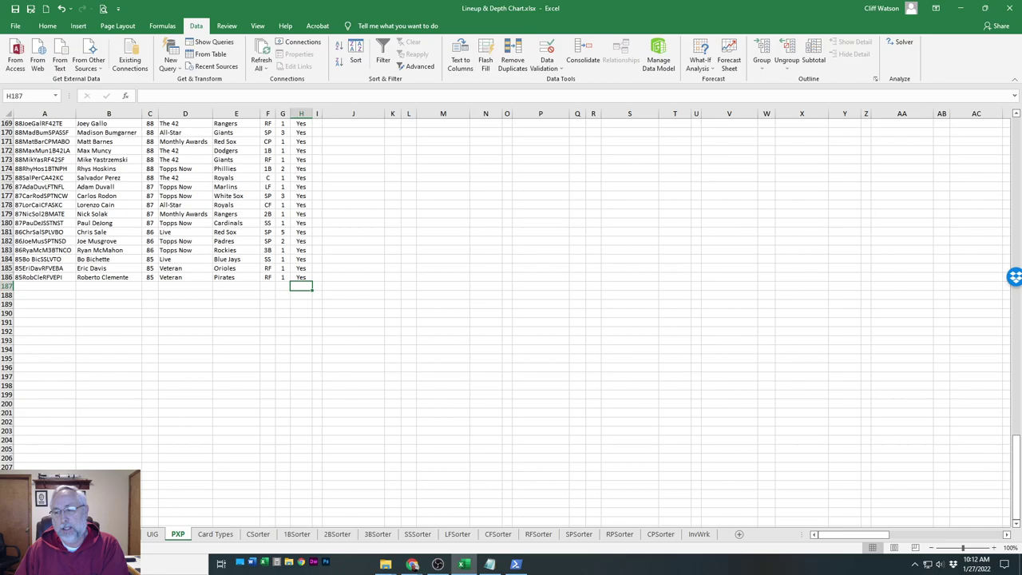
Scroll to the top of PXP and check the Parallel 5 UIG formulas from J3 downward
left_click_drag(1015, 449, 1016, 128)
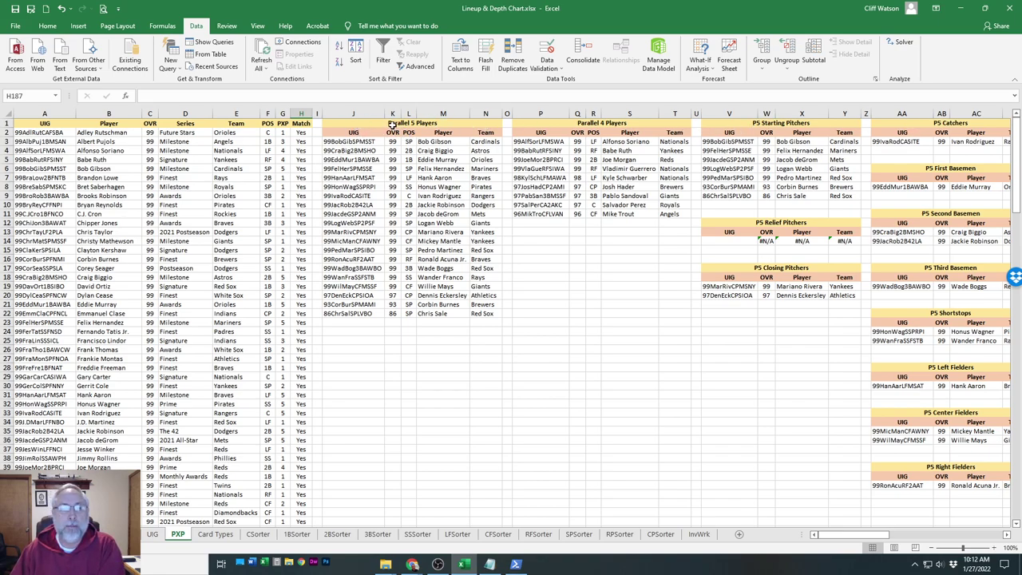
left_click(330, 141)
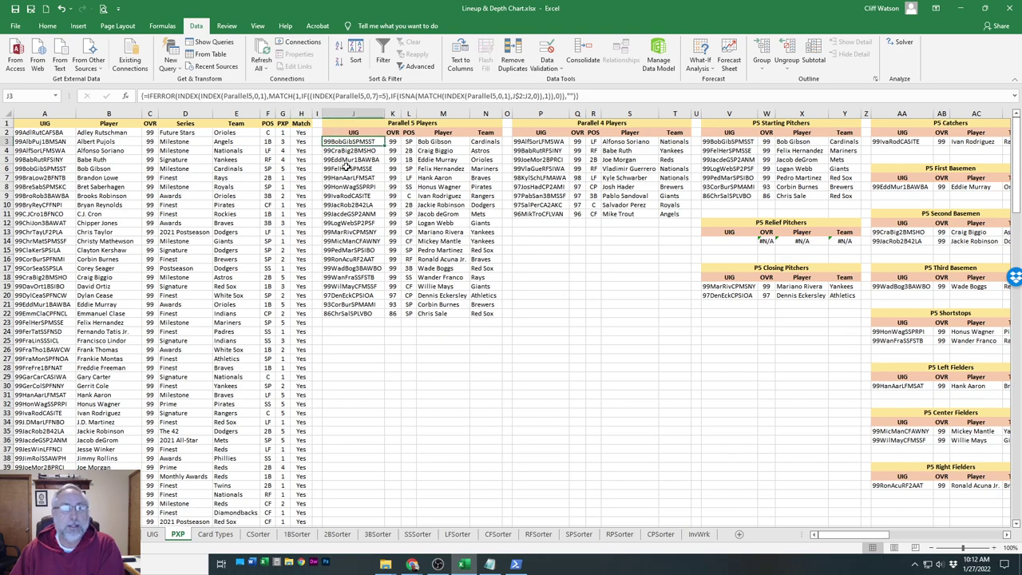
key("Down")
key("Down")
key("Down")
key("Down")
key("Down")
key("Down")
key("Down")
key("Down")
key("Down")
key("Down")
key("Down")
key("Down")
key("Down")
key("Down")
key("Down")
key("Down")
key("Down")
key("Down")
key("Down")
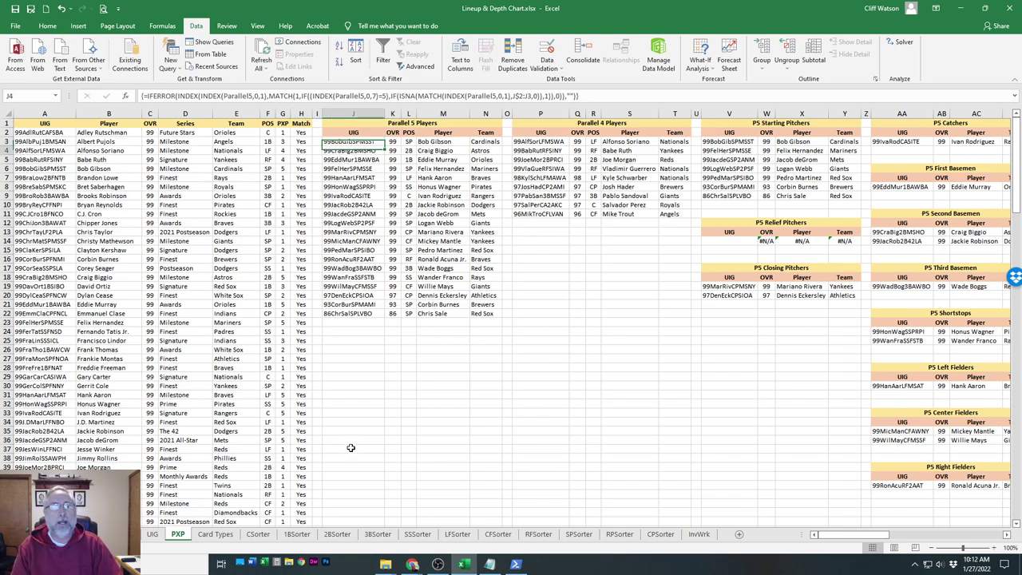
key("Down")
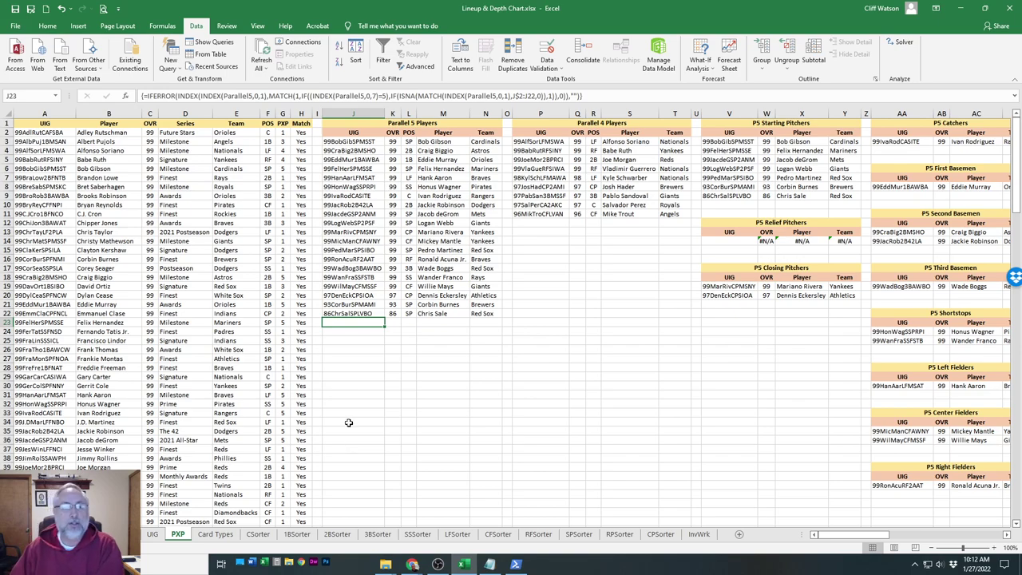
Test the first player's PXP at 5, then restore it to 4
left_click(284, 131)
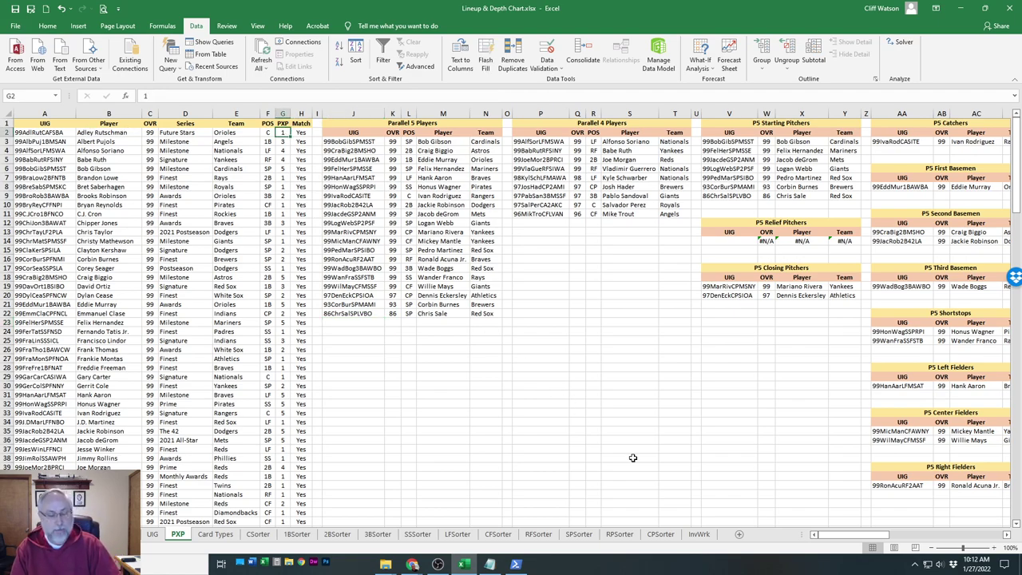
type("5")
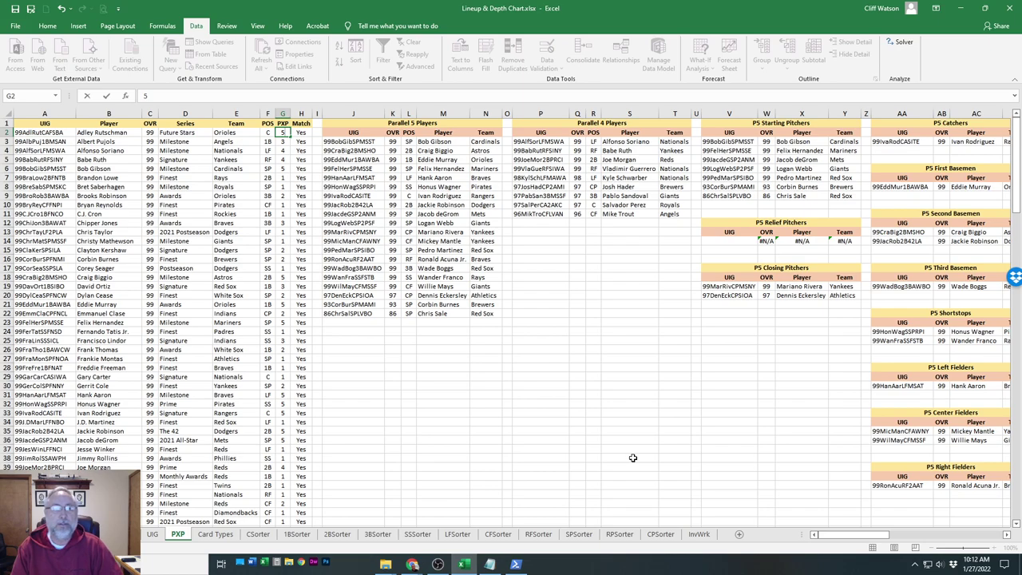
key("Return")
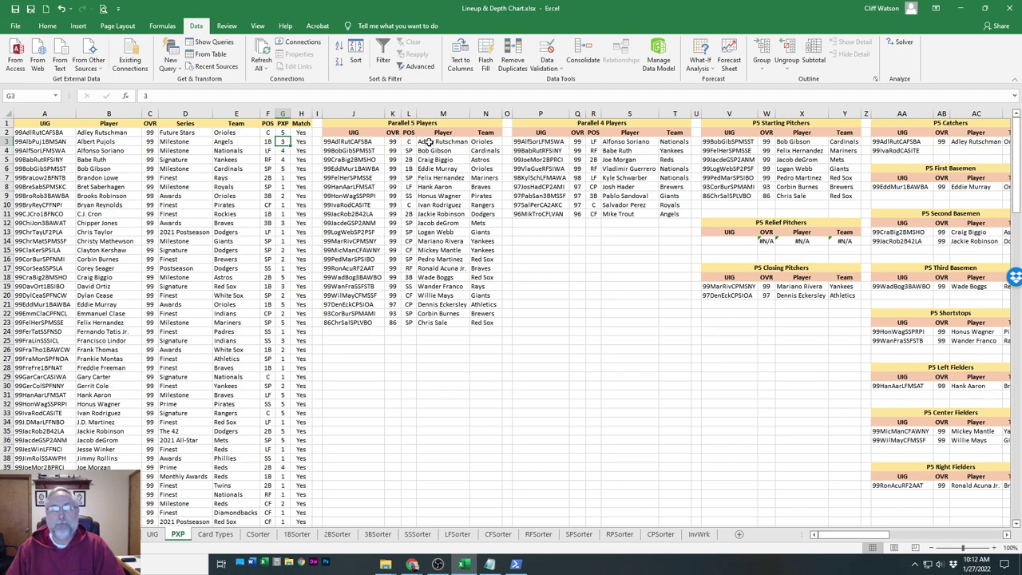
left_click(282, 133)
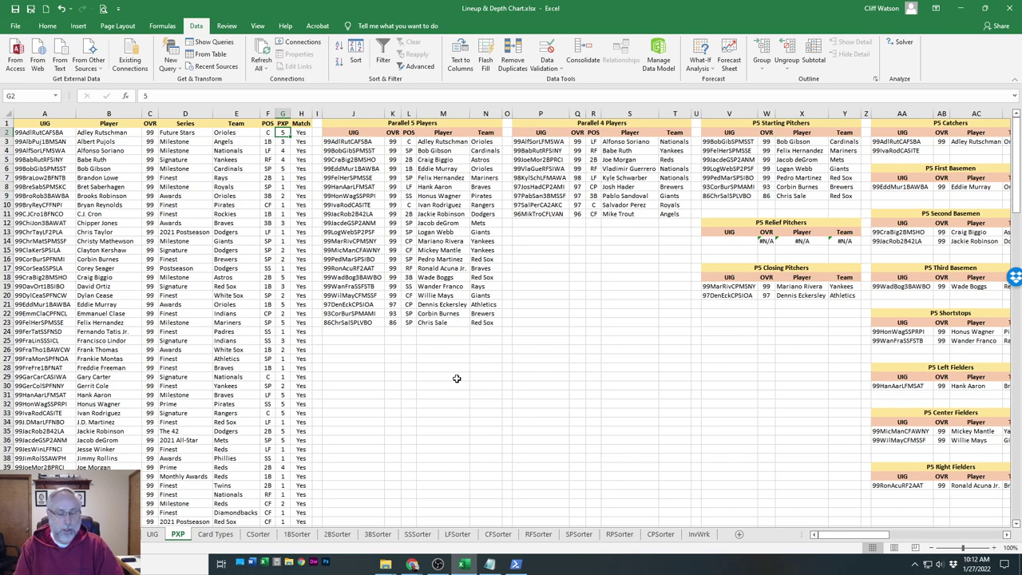
type("4")
key("Return")
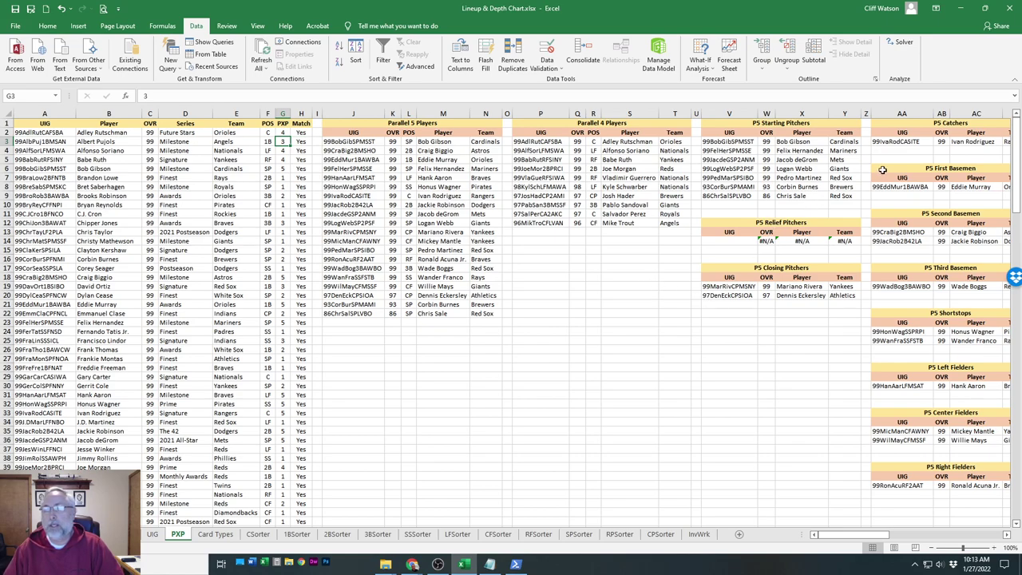
Inspect the P5 Catchers formulas in AA3:AA4, then set the first player's PXP to 5
left_click_drag(883, 536, 899, 537)
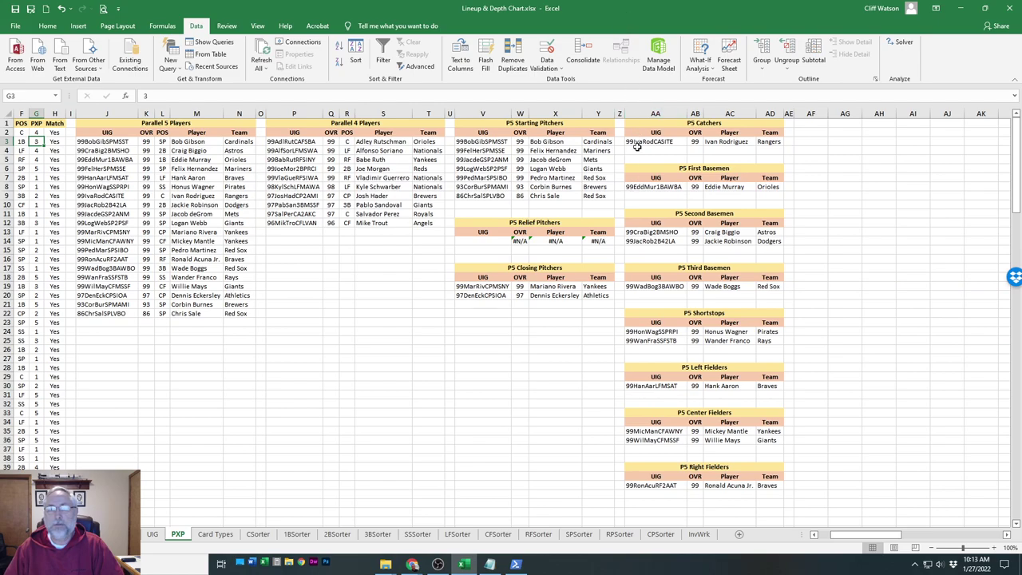
left_click(638, 148)
left_click(638, 142)
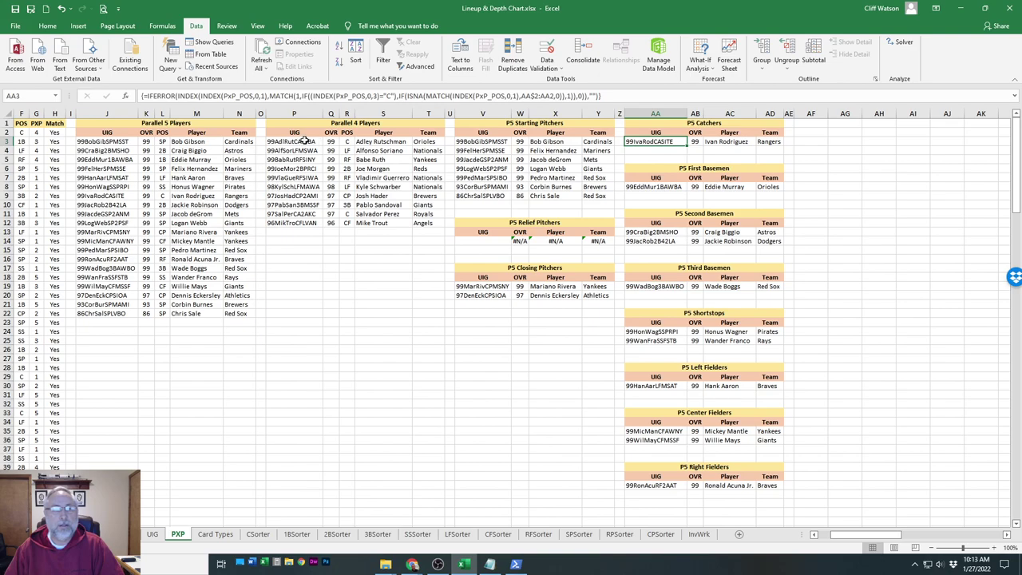
left_click(34, 133)
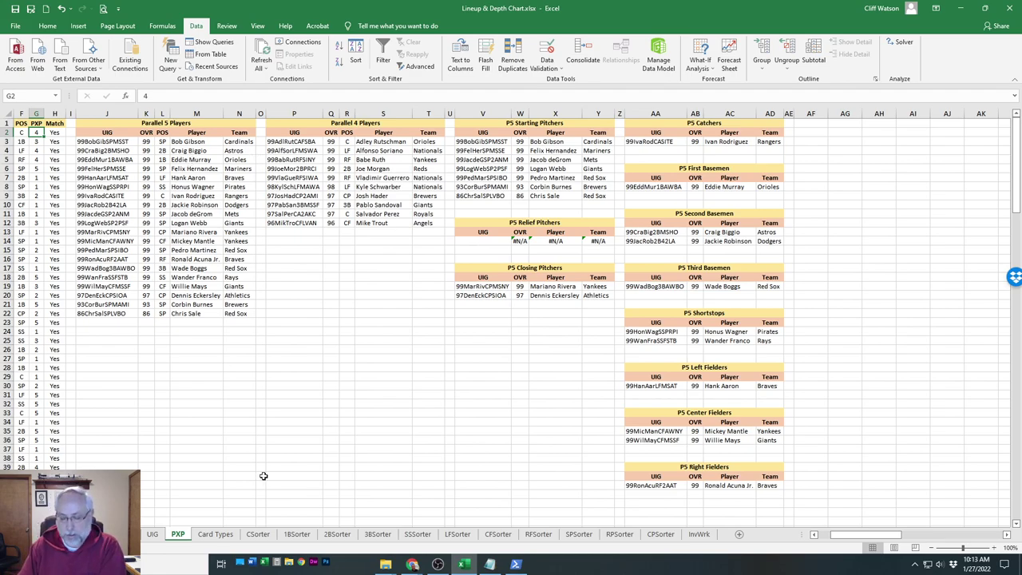
type("5")
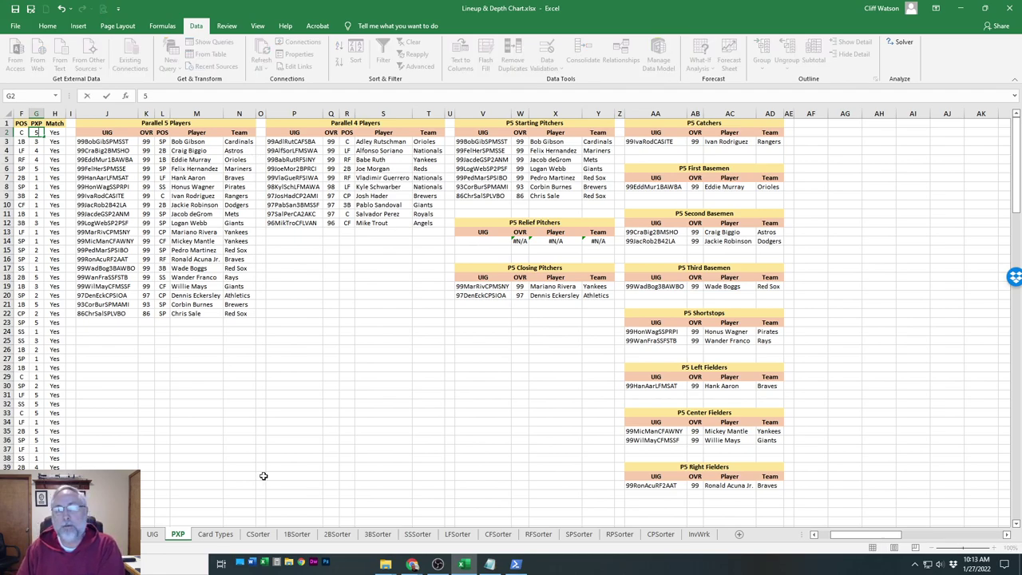
key("Return")
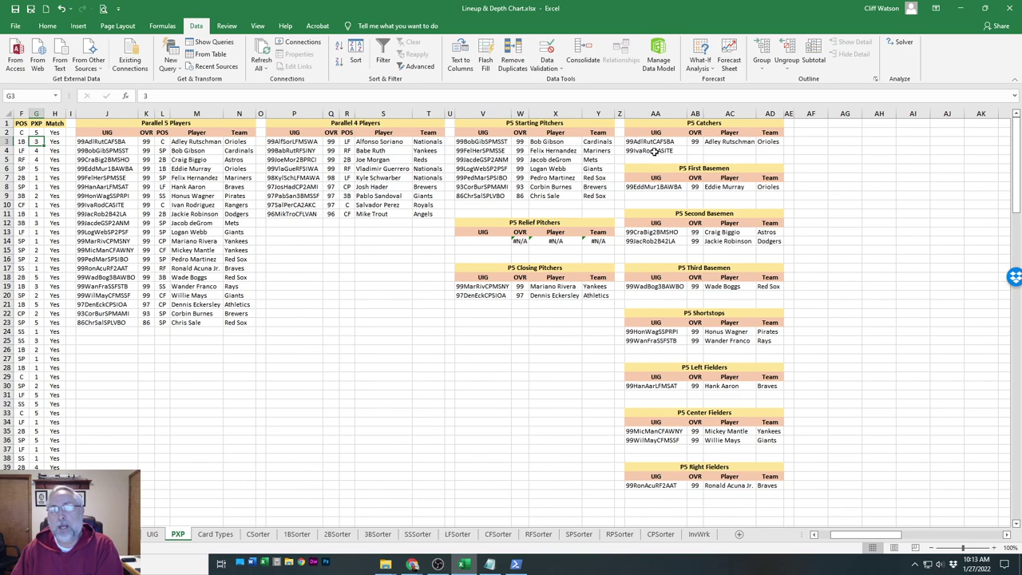
Copy the first catcher's OVR, Player and Team lookups from AB3:AD3 to AB4:AD4
left_click(696, 142)
key("shift+Right")
key("shift+Right")
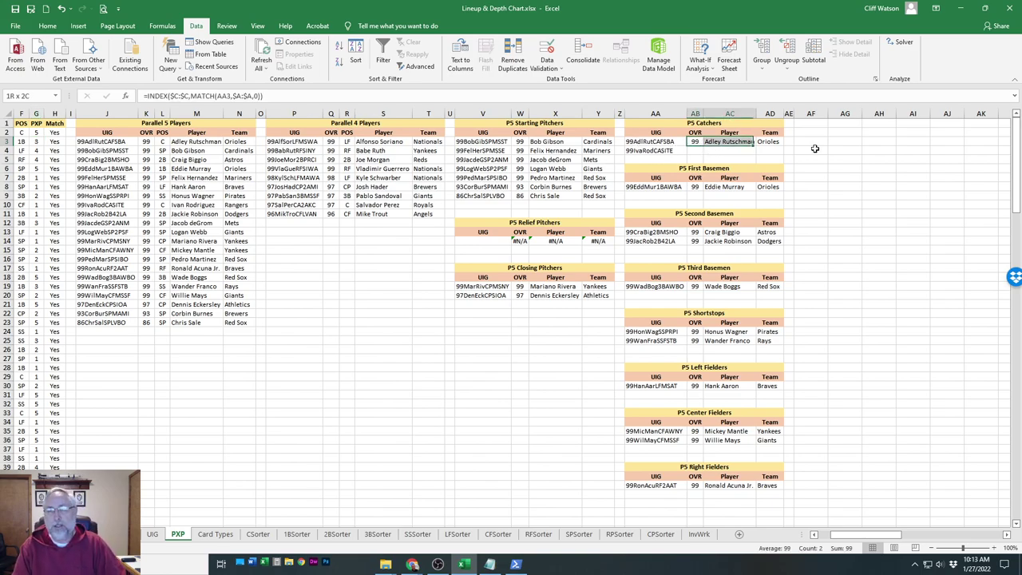
key("ctrl+c")
key("Down")
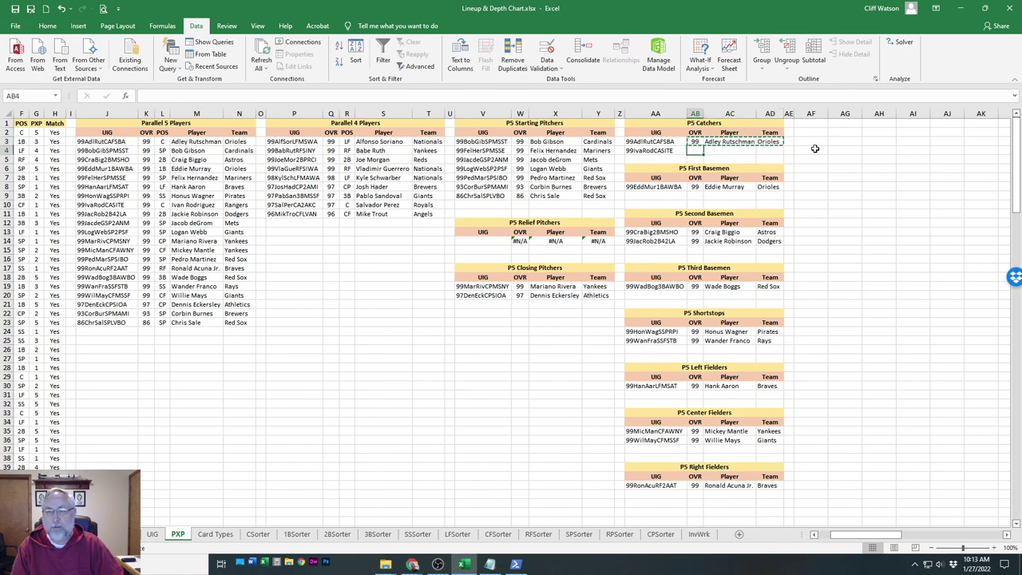
key("ctrl+v")
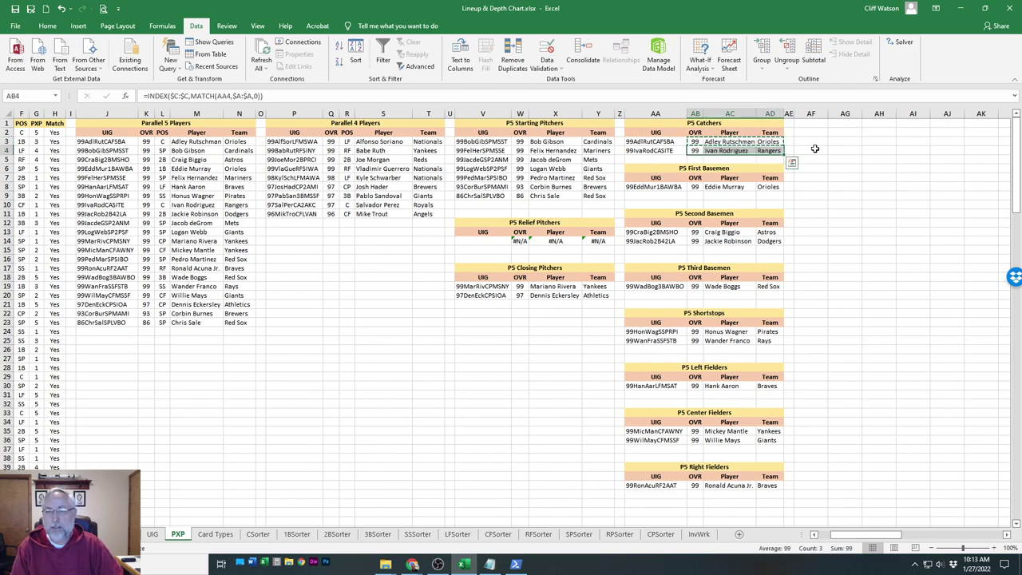
key("Up")
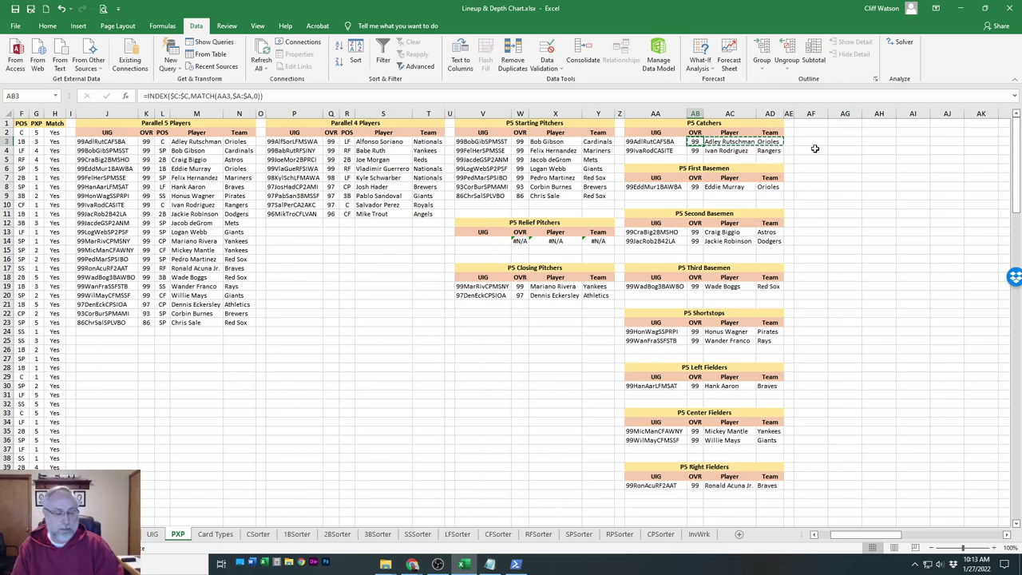
key("Escape")
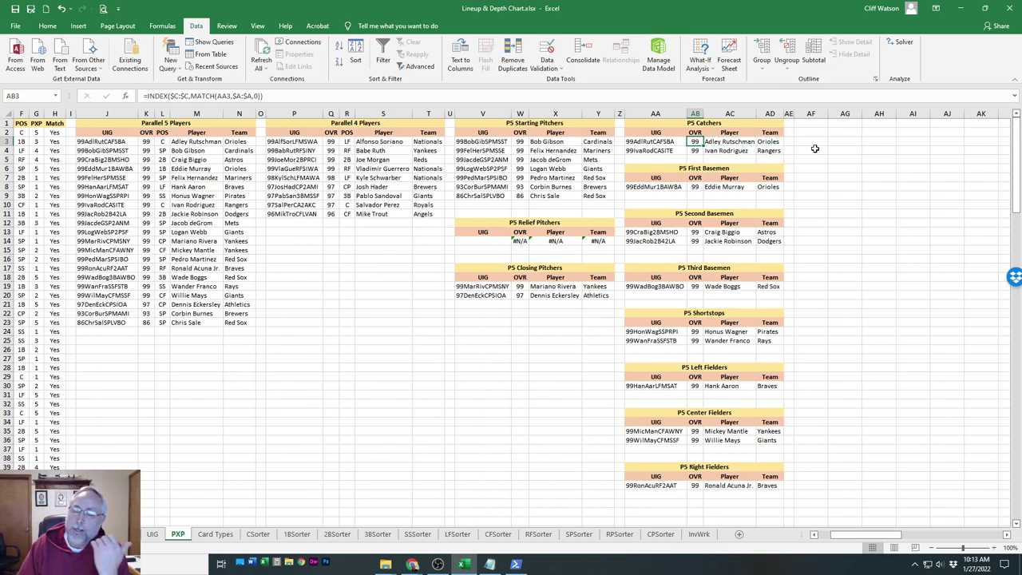
key("Down")
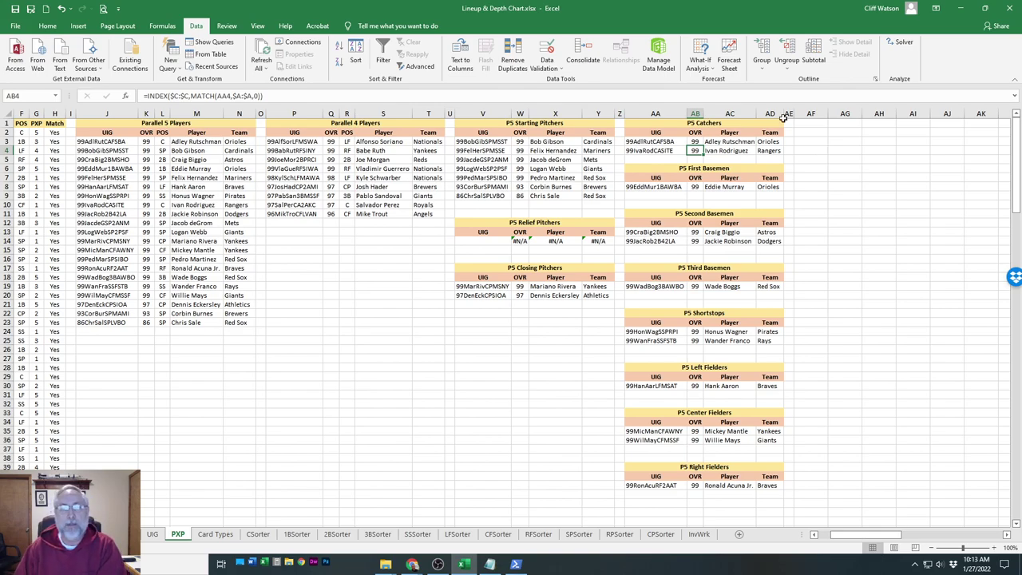
Change Adley Rutschman's PXP to 1 and clear the #N/A lookups in the second catcher row
left_click(36, 133)
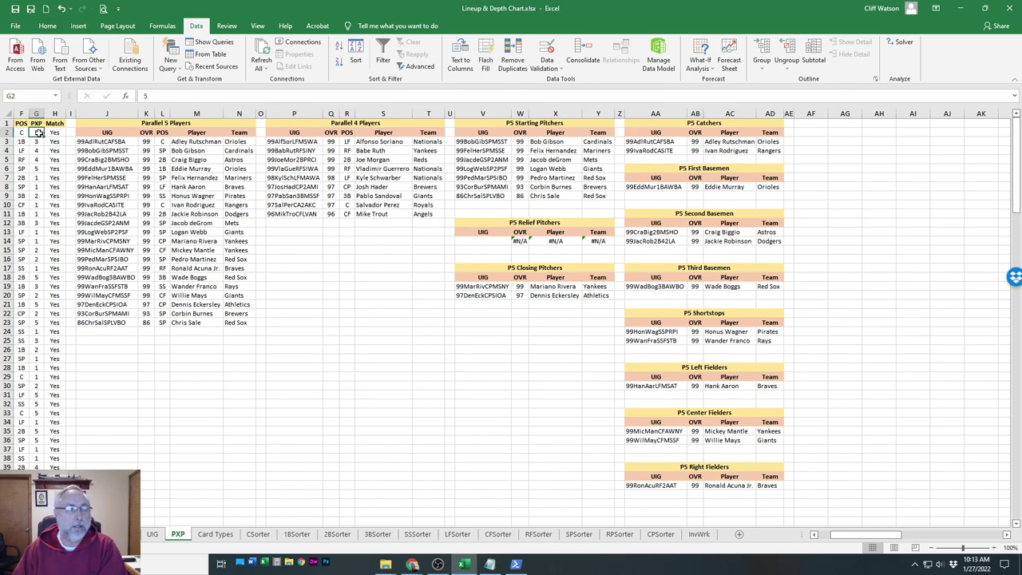
type("1")
left_click(49, 133)
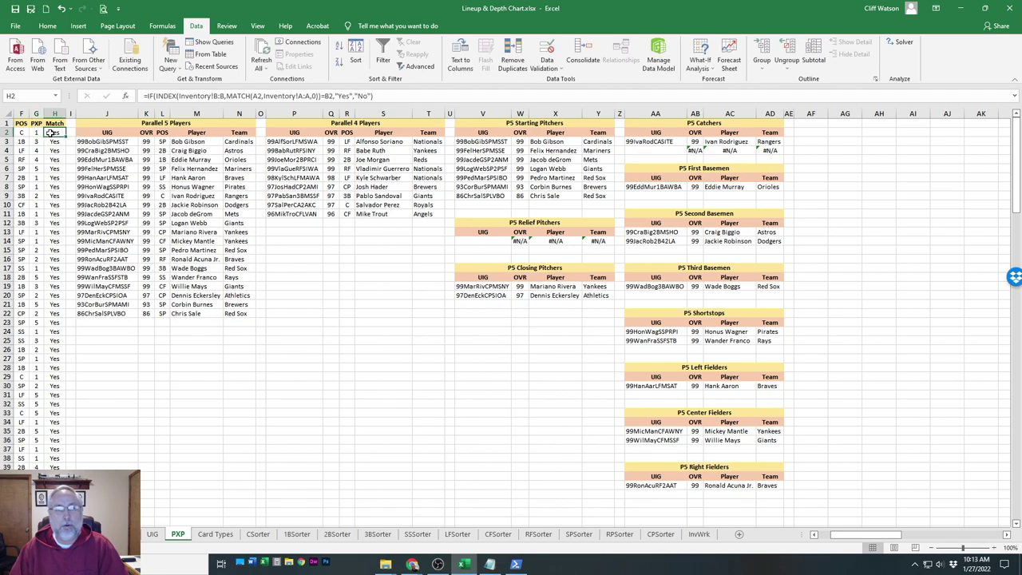
left_click(697, 151)
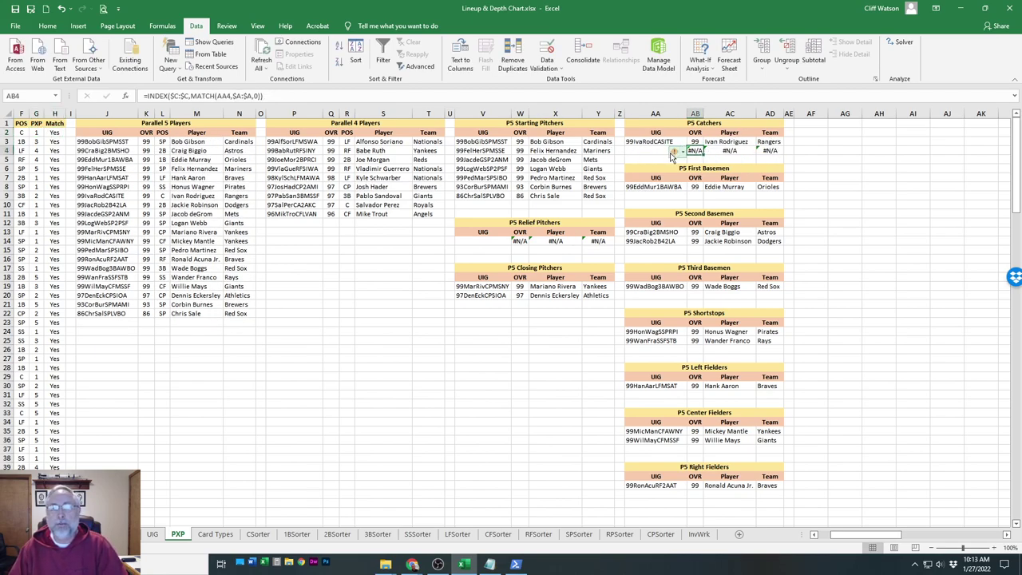
mouse_move(671, 154)
key("shift+Right")
key("shift+Right")
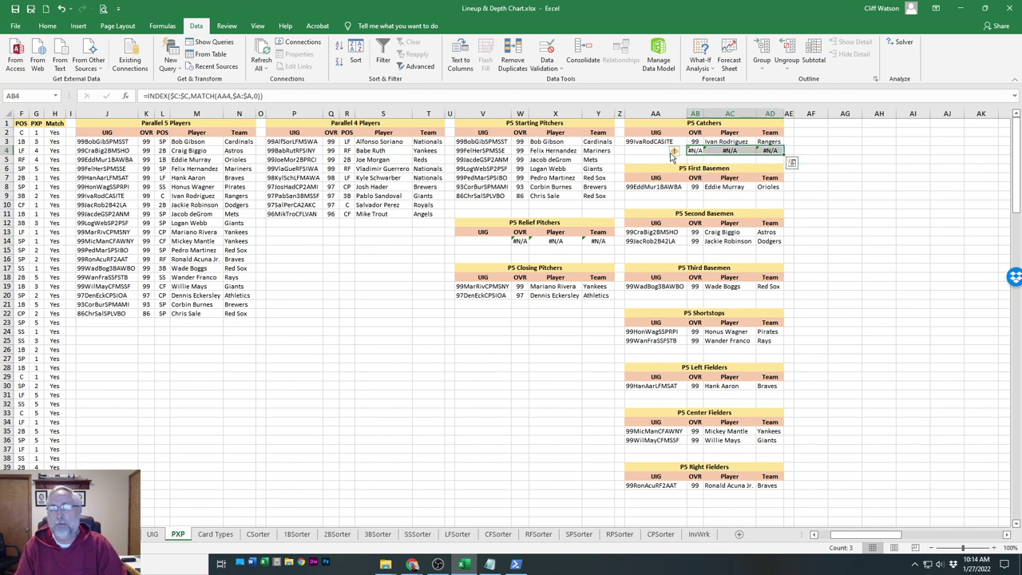
key("Delete")
left_click(671, 153)
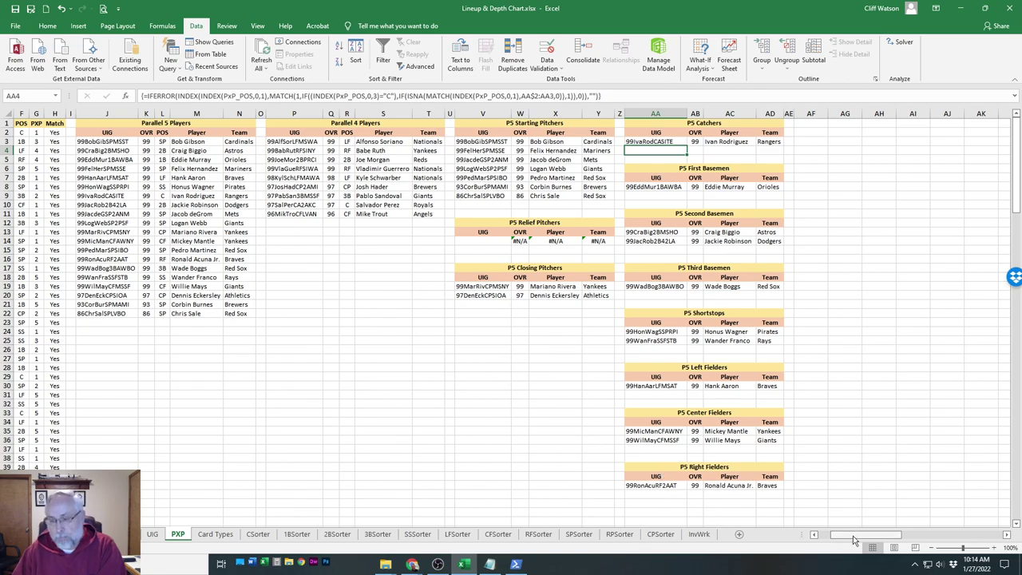
left_click_drag(836, 536, 855, 543)
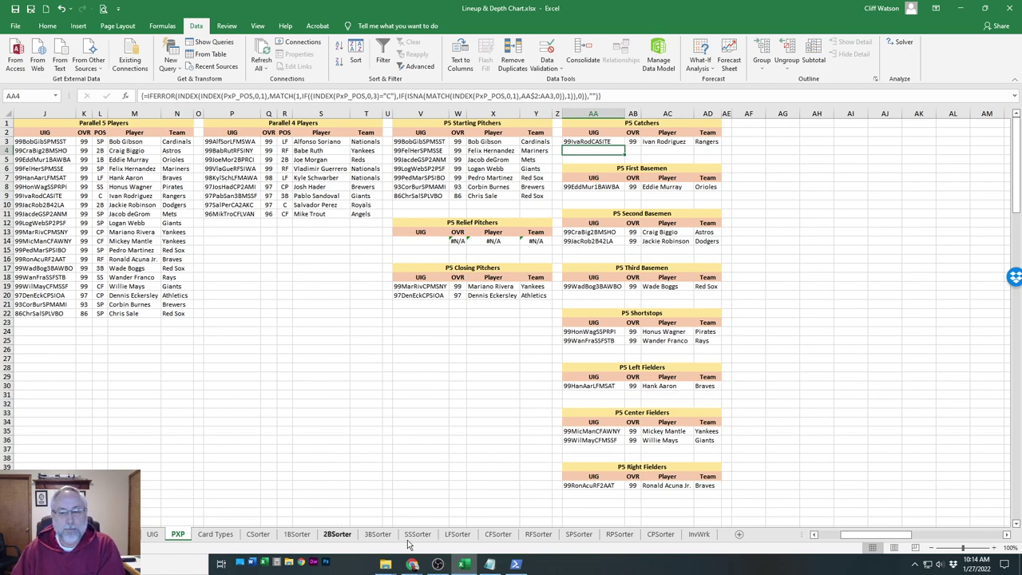
left_click_drag(846, 539, 819, 539)
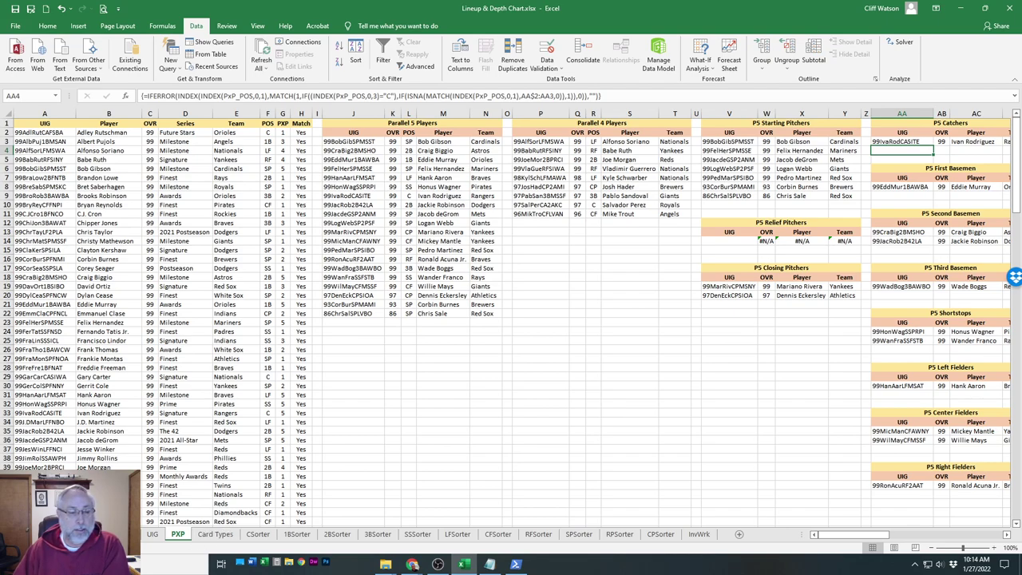
scroll(399, 533, "up", 5)
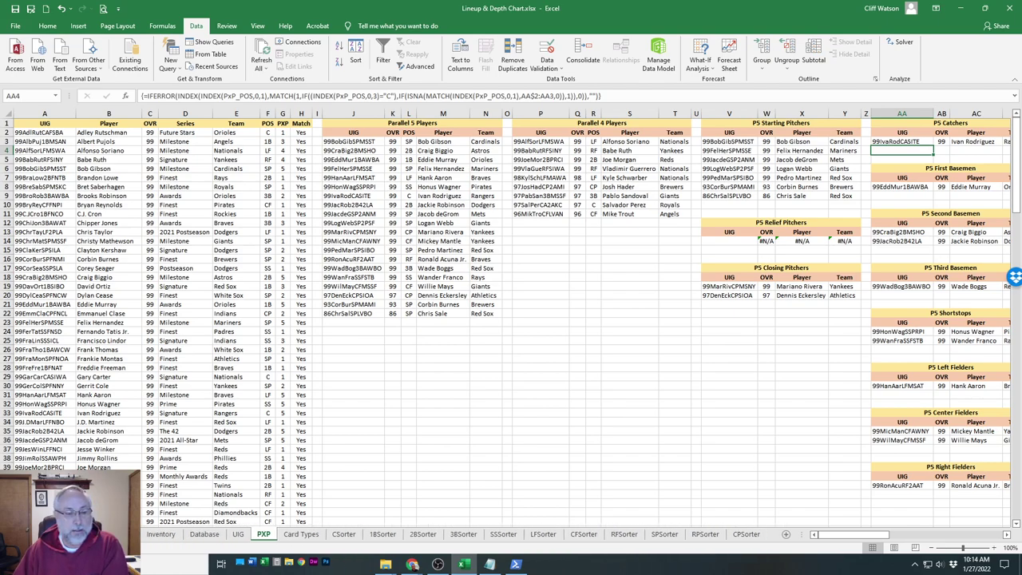
scroll(399, 533, "up", 5)
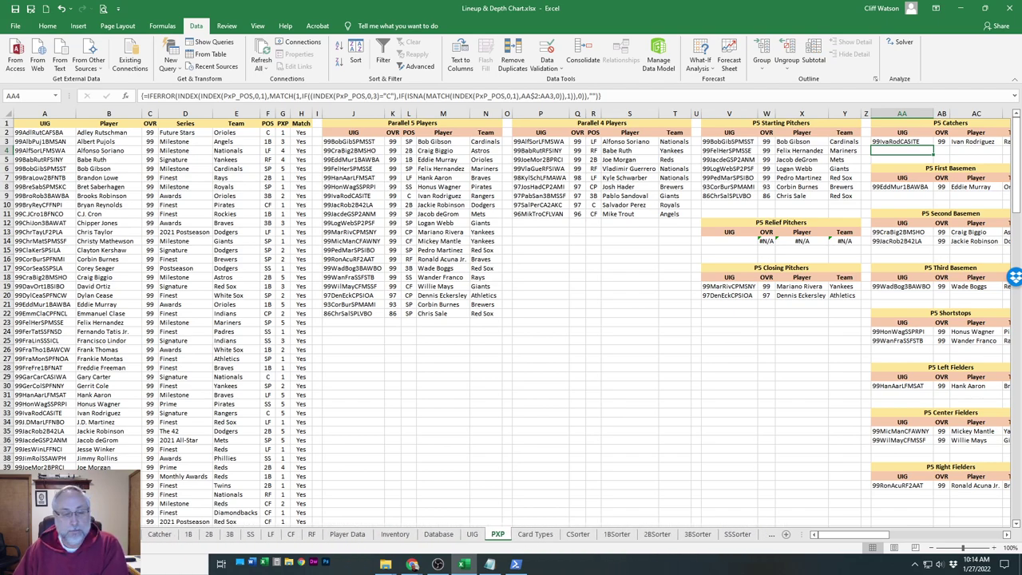
Review the Catcher breakdown sheet
left_click(159, 534)
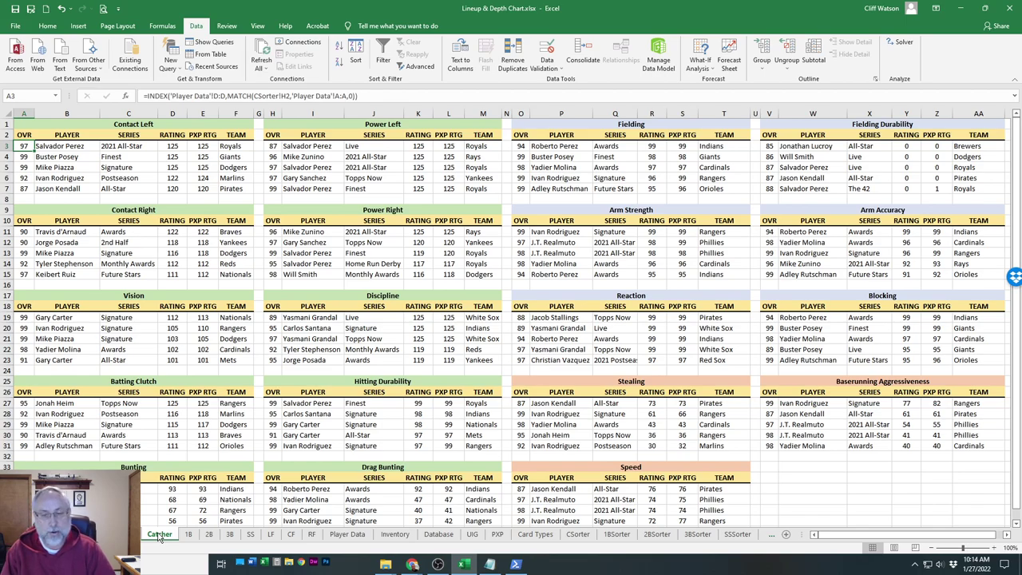
scroll(215, 341, "down", 3)
scroll(215, 341, "up", 3)
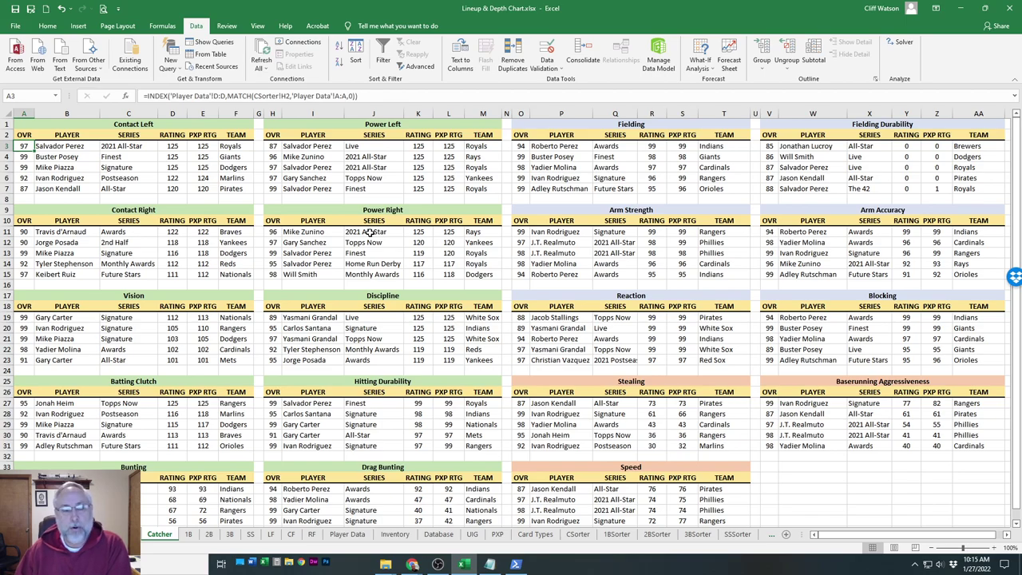
scroll(272, 343, "down", 5)
scroll(273, 344, "up", 4)
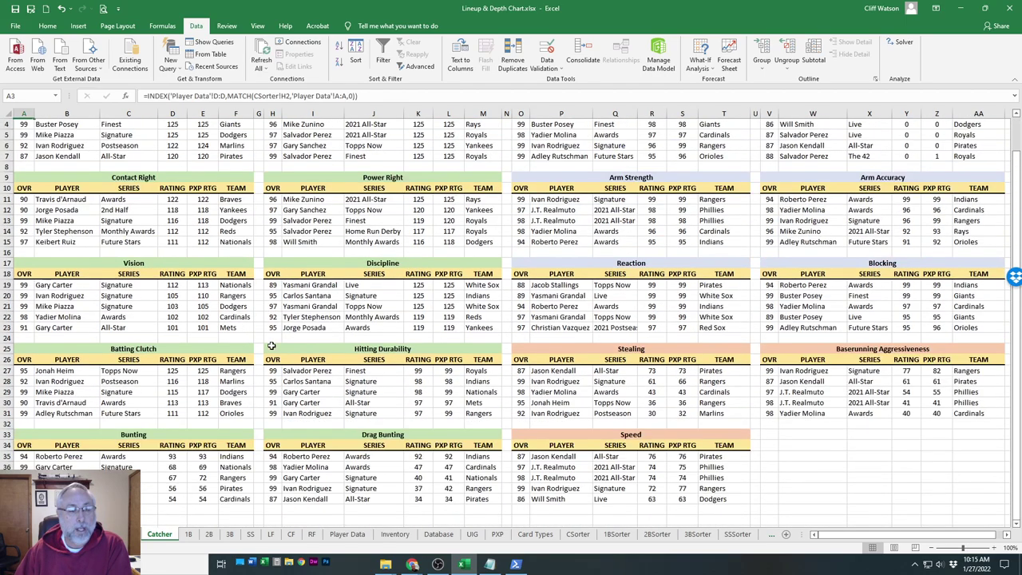
Step through the 1B, 2B, 3B, SS and LF sheets, ending on the position summary sheet
left_click(189, 534)
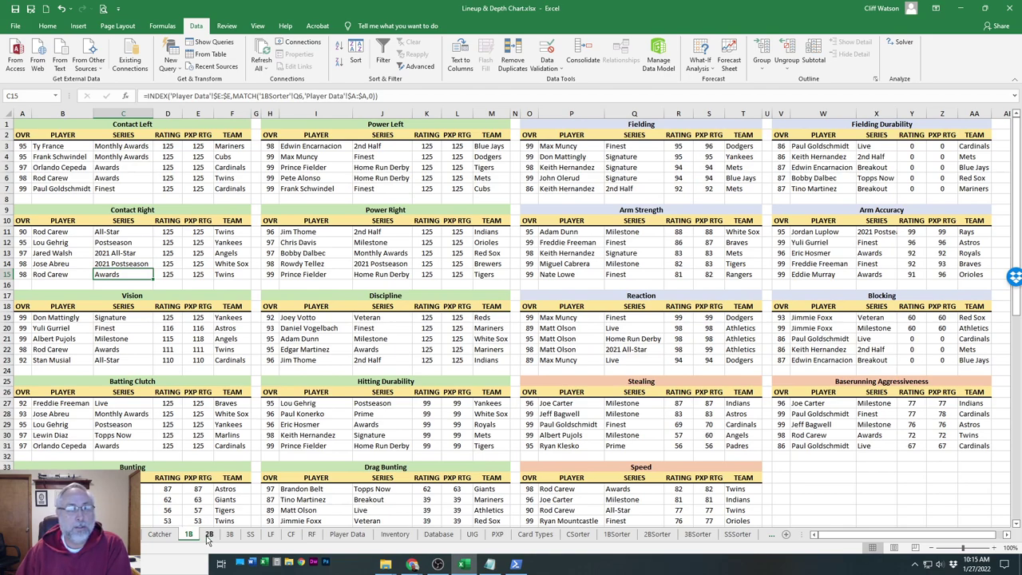
left_click(208, 535)
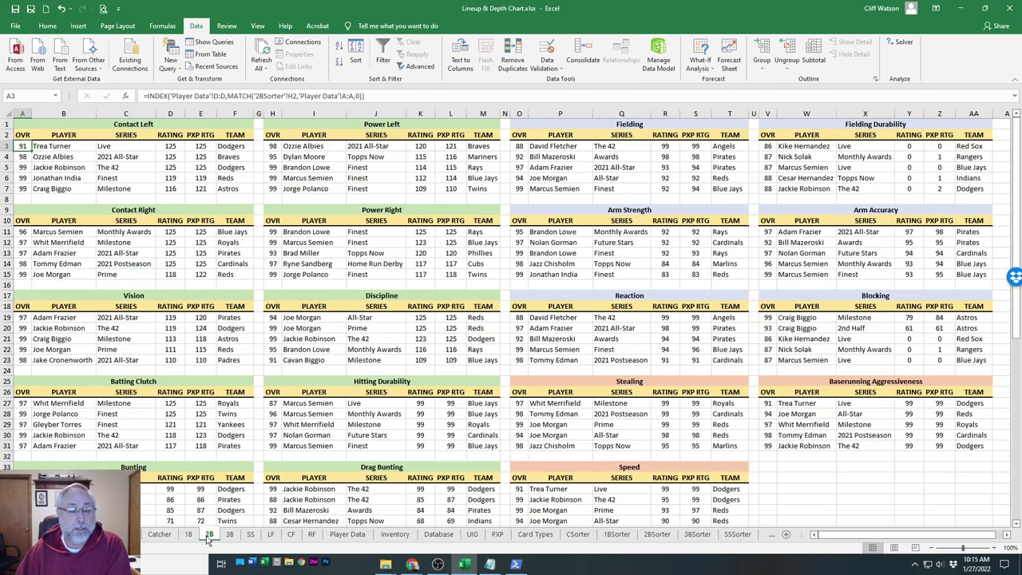
left_click(231, 535)
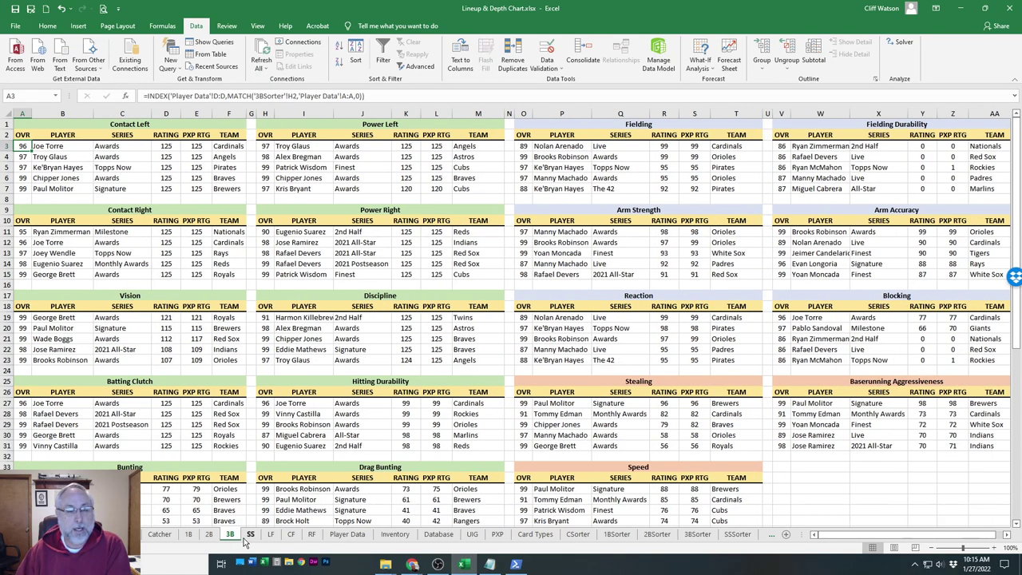
left_click(249, 537)
left_click(267, 537)
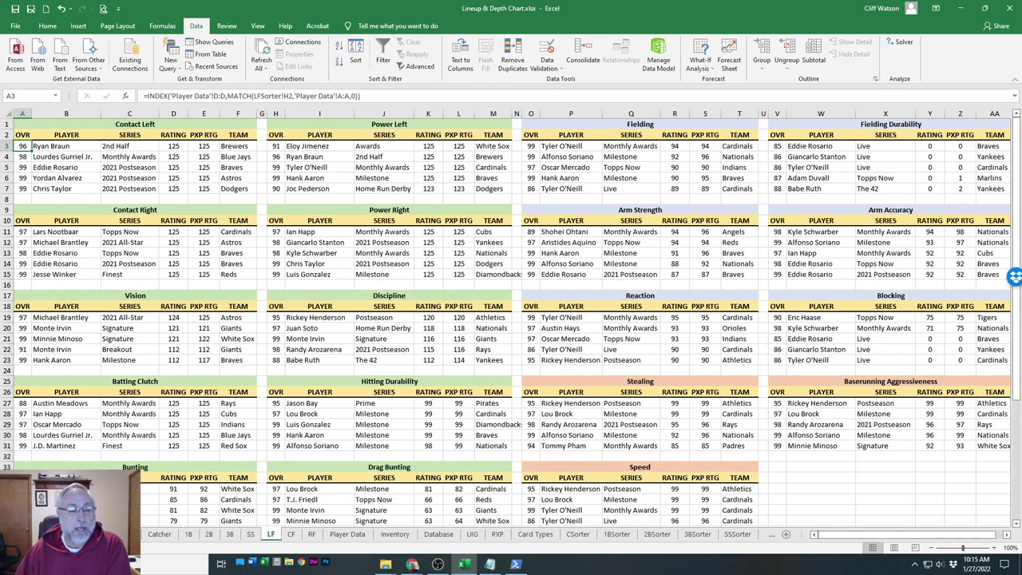
key("ctrl+Page_Up")
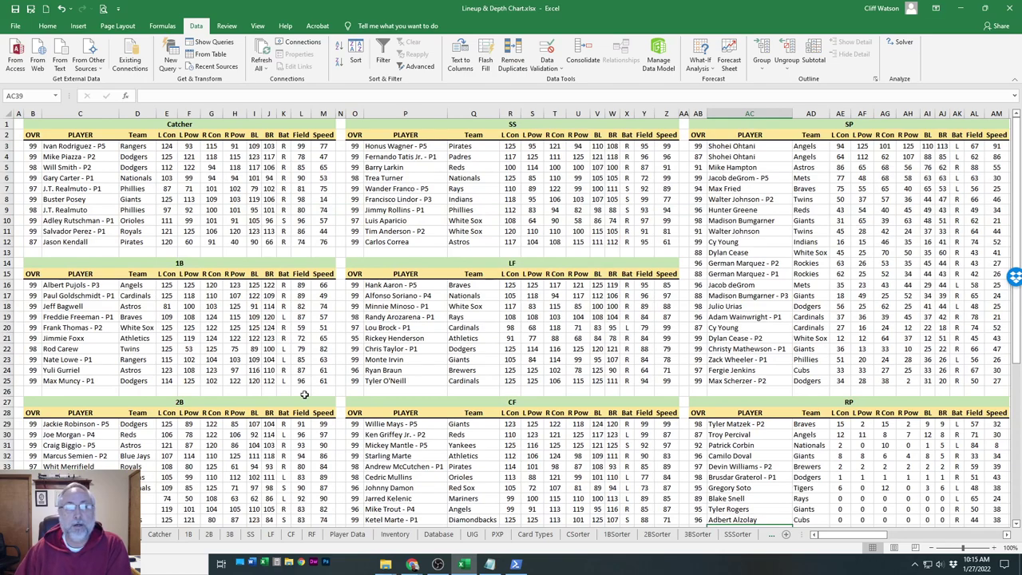
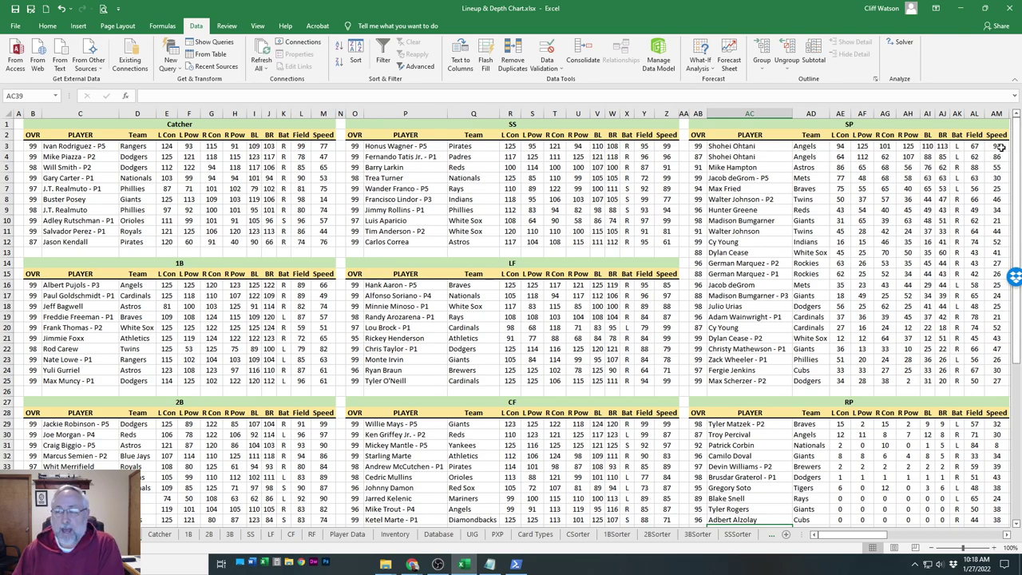
Leave the depth chart for the Lineup sheet, with its player stats and nine-spot batting order
scroll(878, 276, "down", 6)
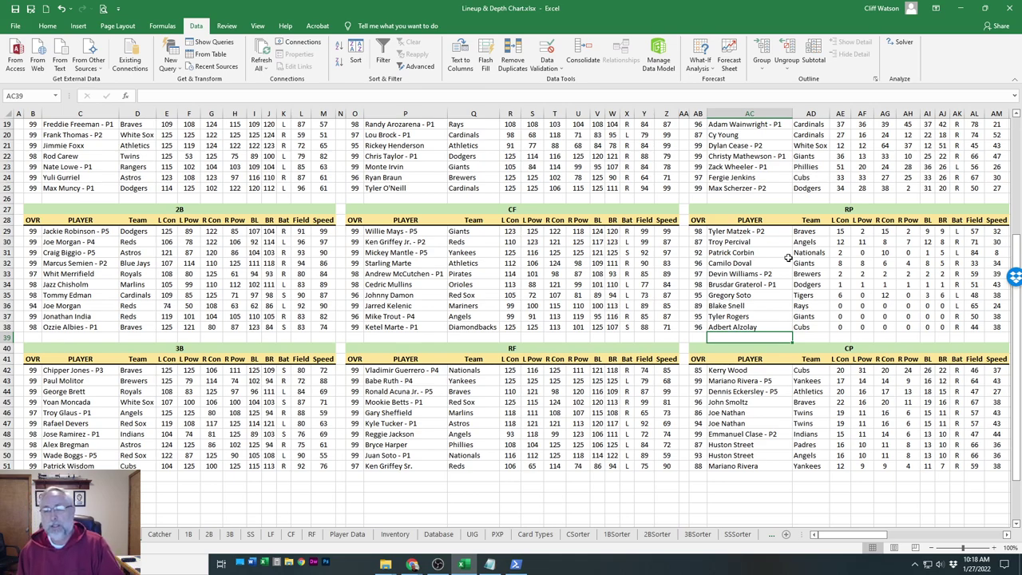
left_click(162, 25)
scroll(499, 277, "up", 6)
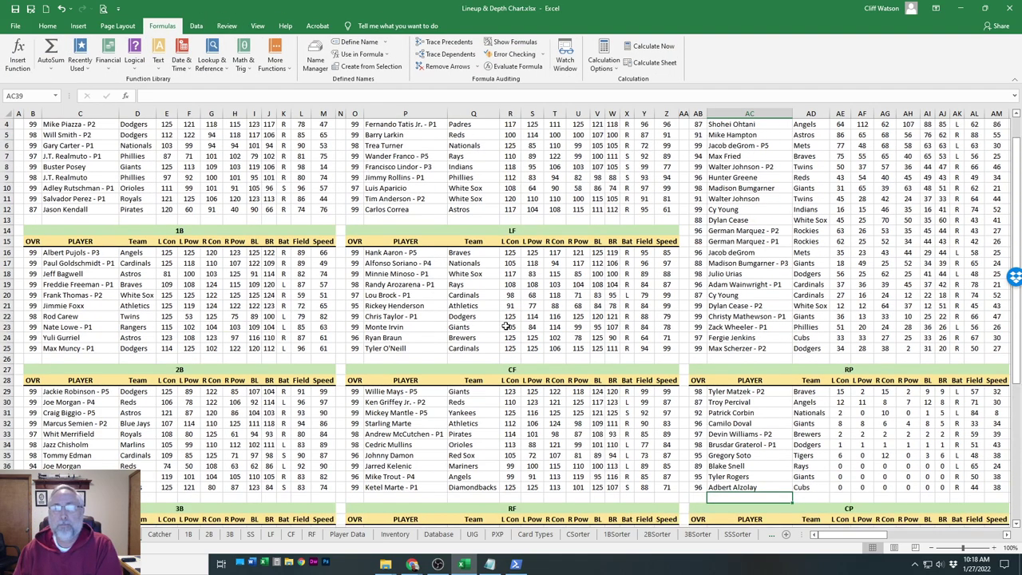
scroll(365, 64, "up", 3)
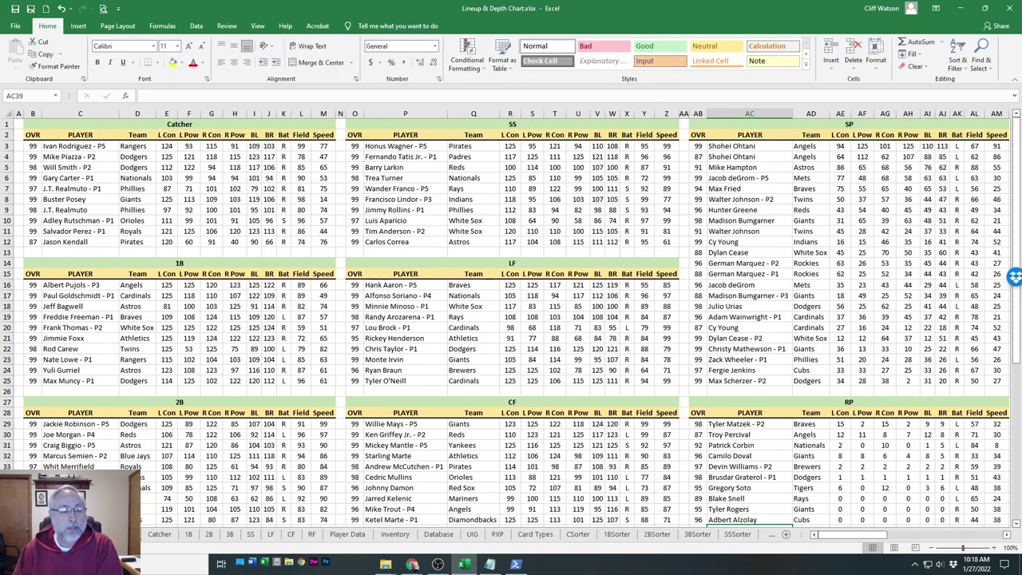
left_click(120, 533)
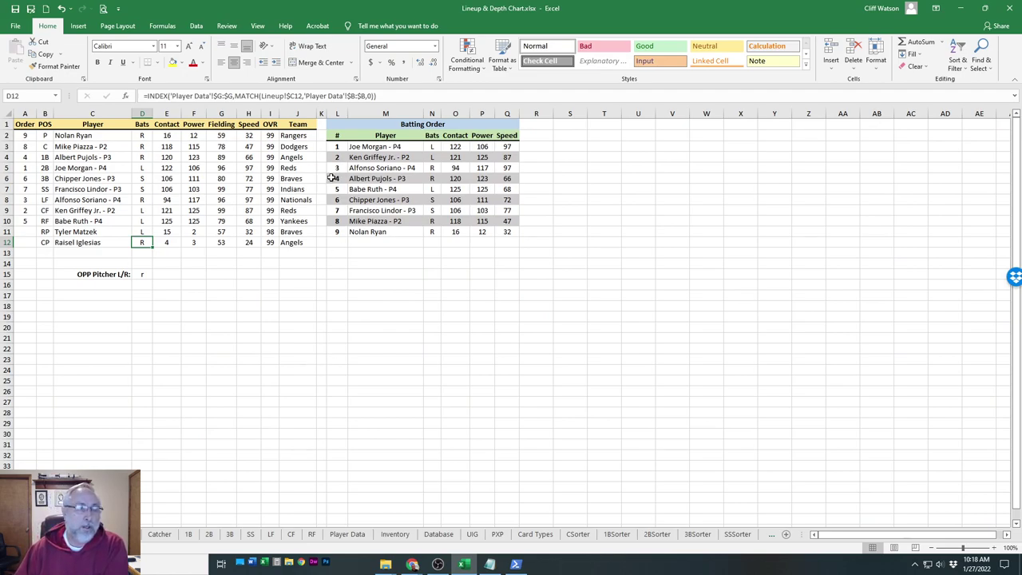
left_click(65, 147)
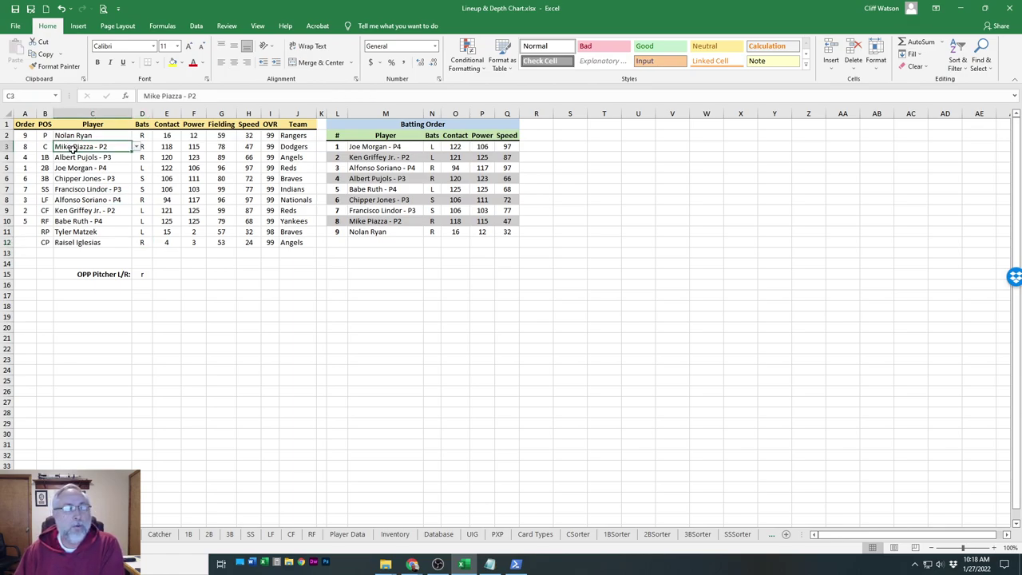
left_click(136, 148)
scroll(128, 179, "up", 1)
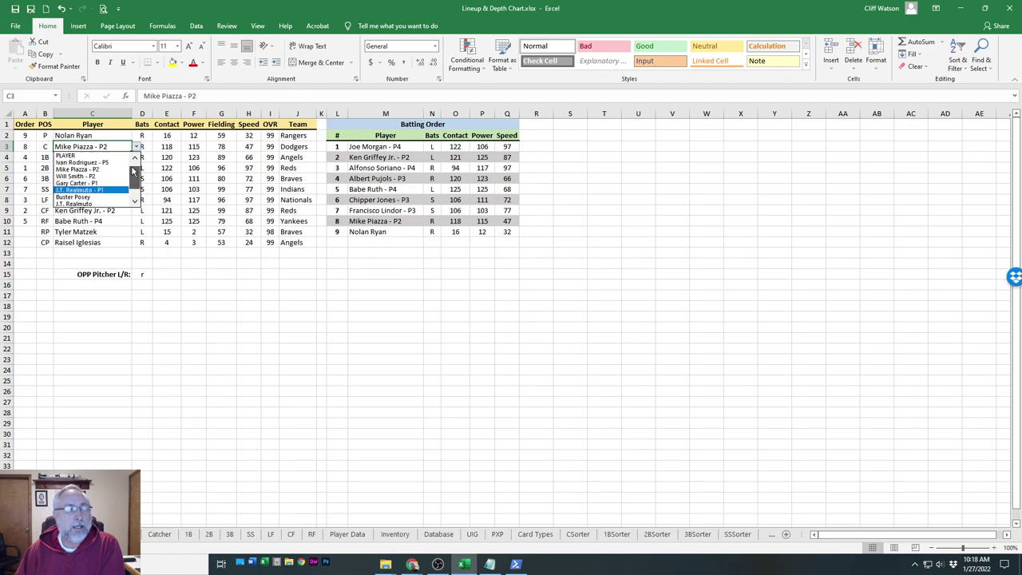
scroll(134, 175, "down", 1)
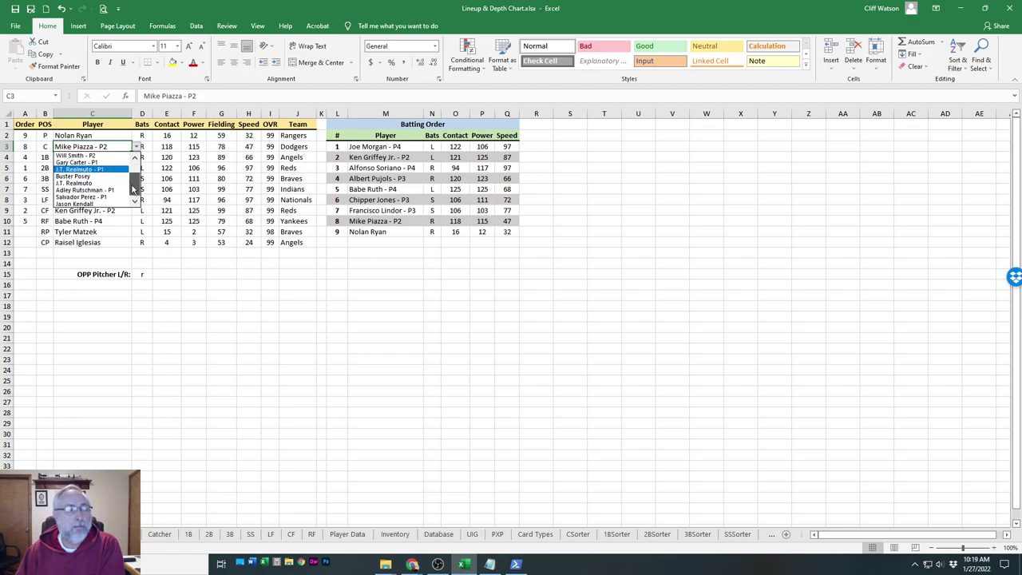
scroll(133, 187, "up", 1)
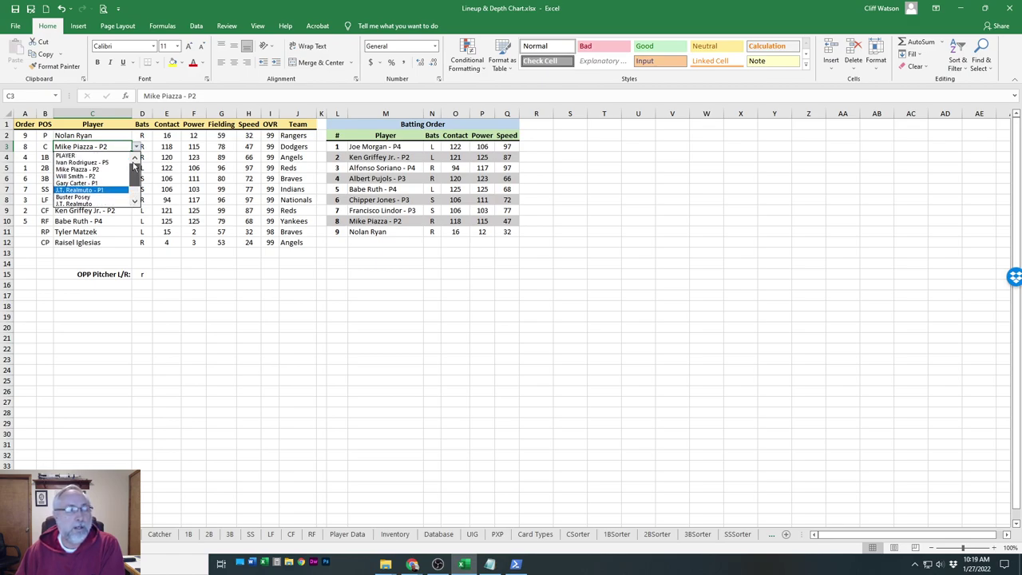
scroll(132, 189, "down", 1)
scroll(134, 189, "up", 1)
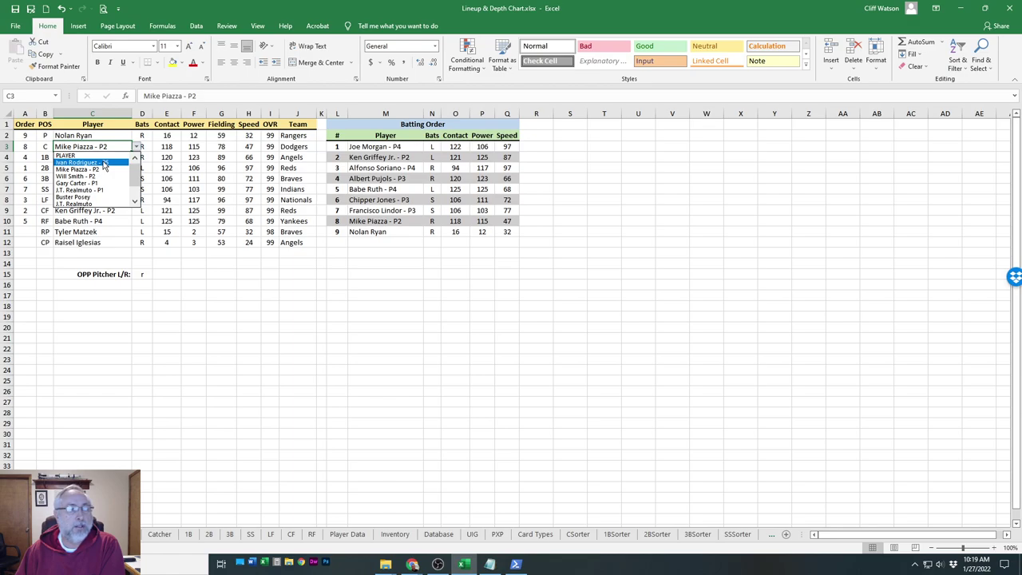
left_click(103, 163)
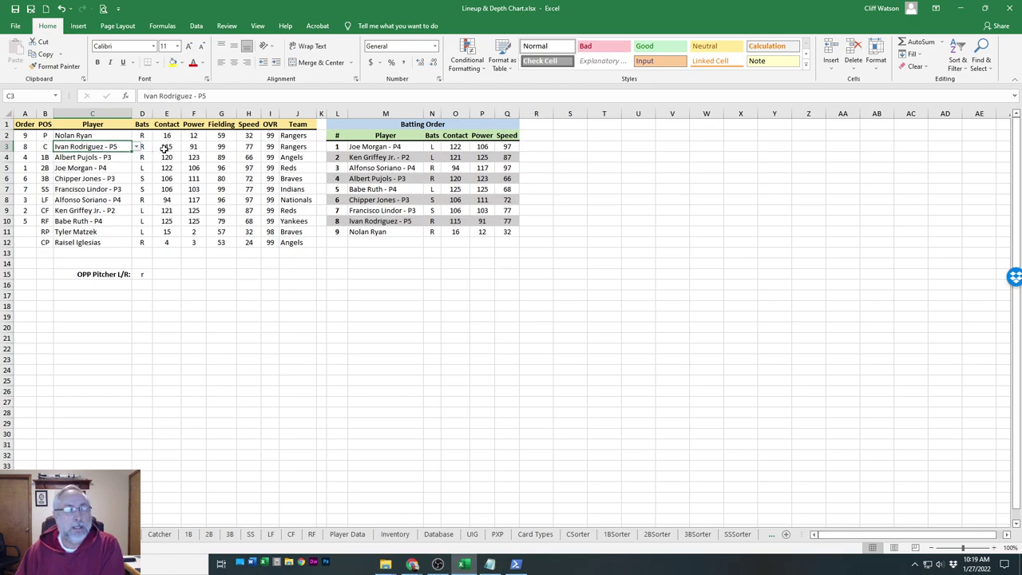
left_click(24, 137)
left_click(23, 147)
left_click(23, 167)
left_click(23, 189)
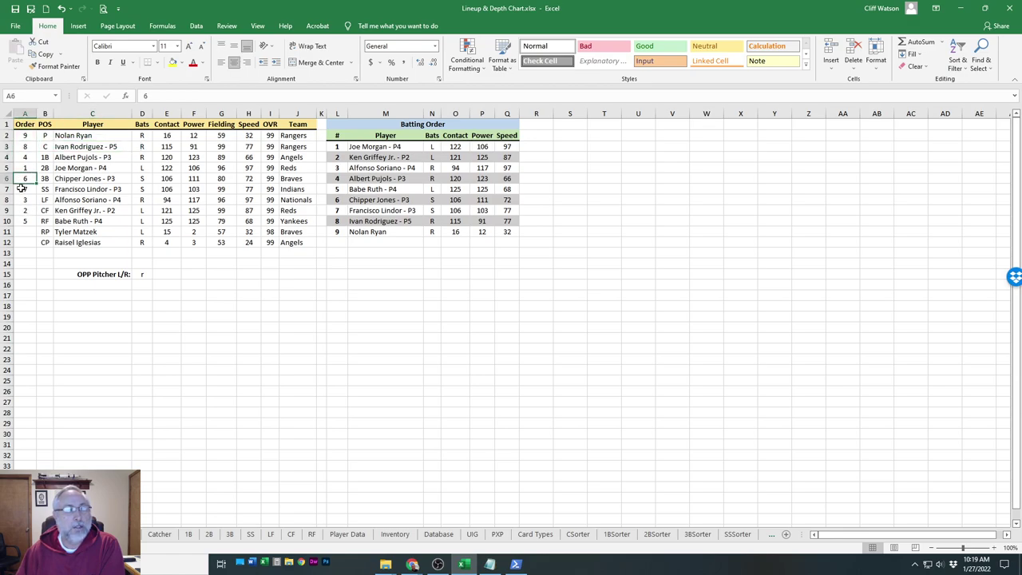
left_click(24, 199)
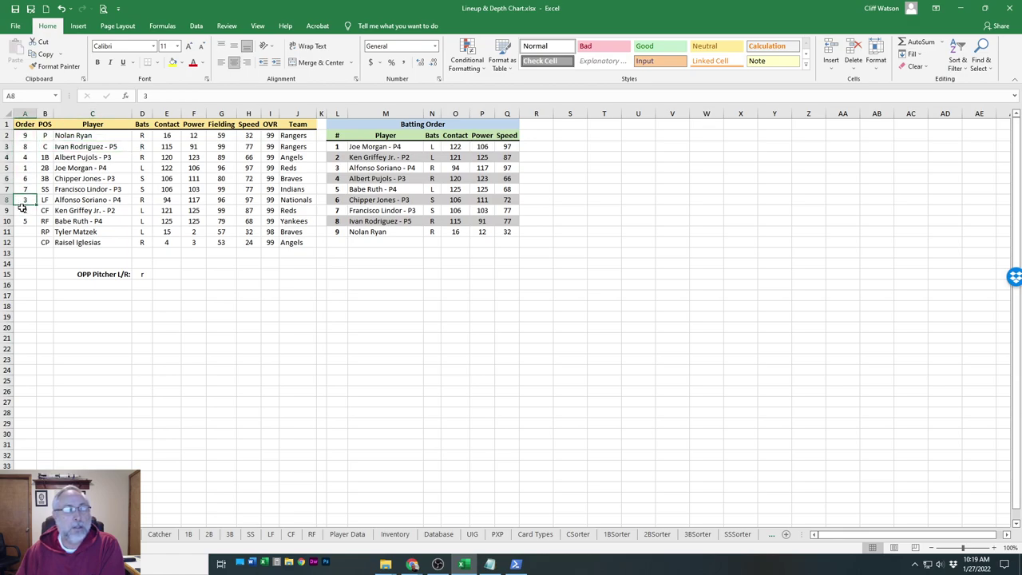
left_click(68, 148)
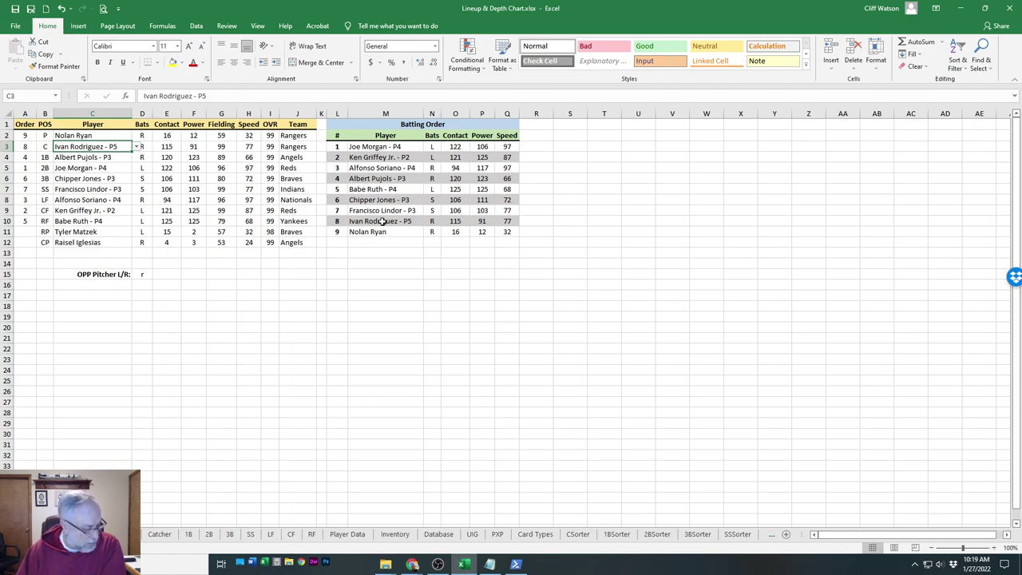
left_click(140, 147)
left_click(126, 148)
left_click(137, 147)
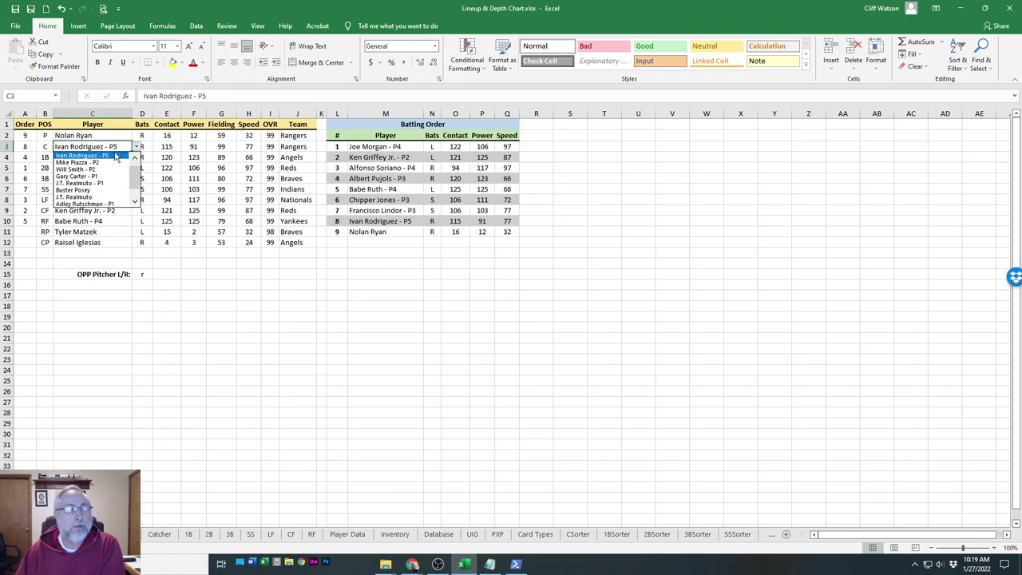
left_click(106, 159)
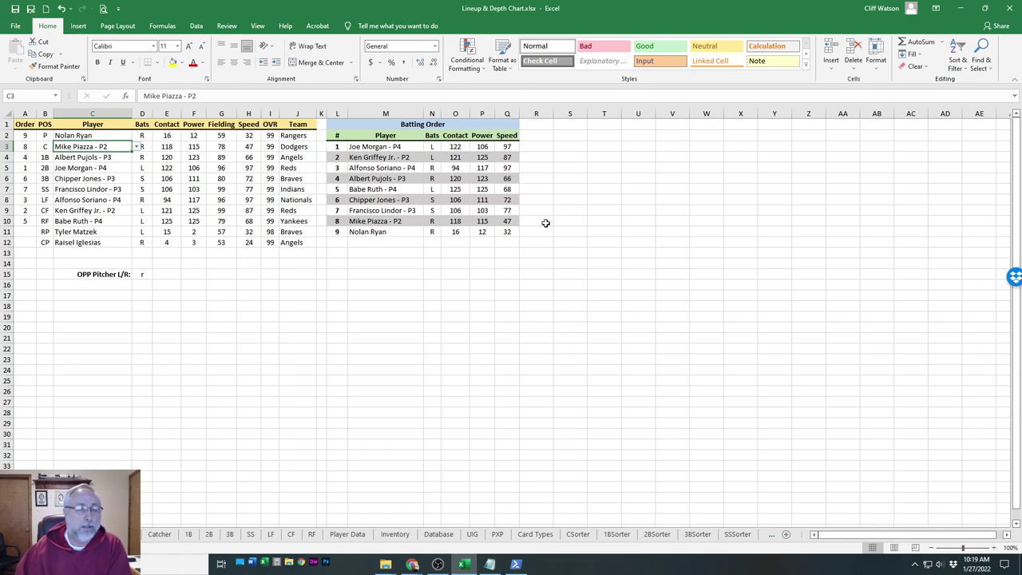
left_click(139, 275)
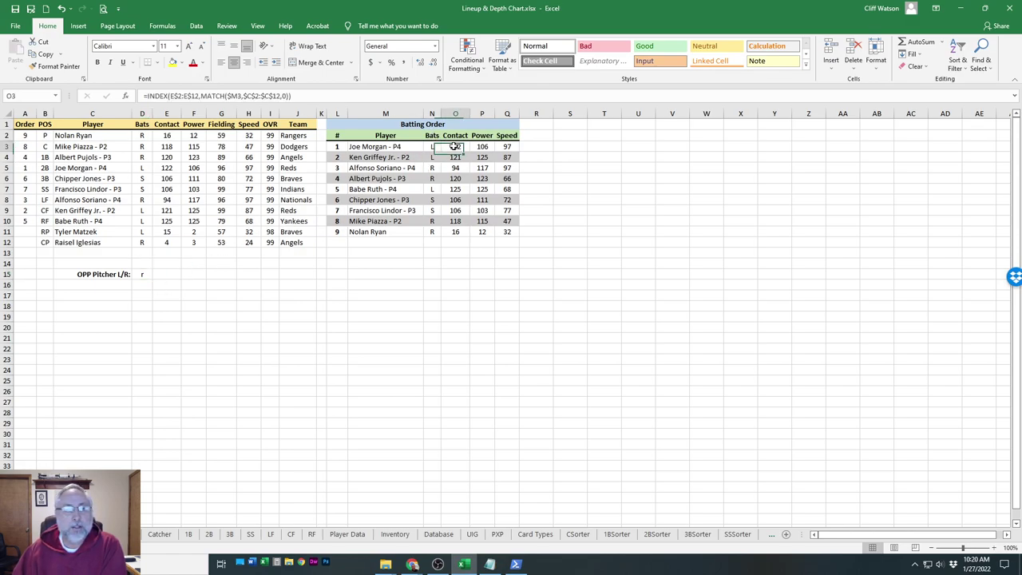
left_click(454, 147)
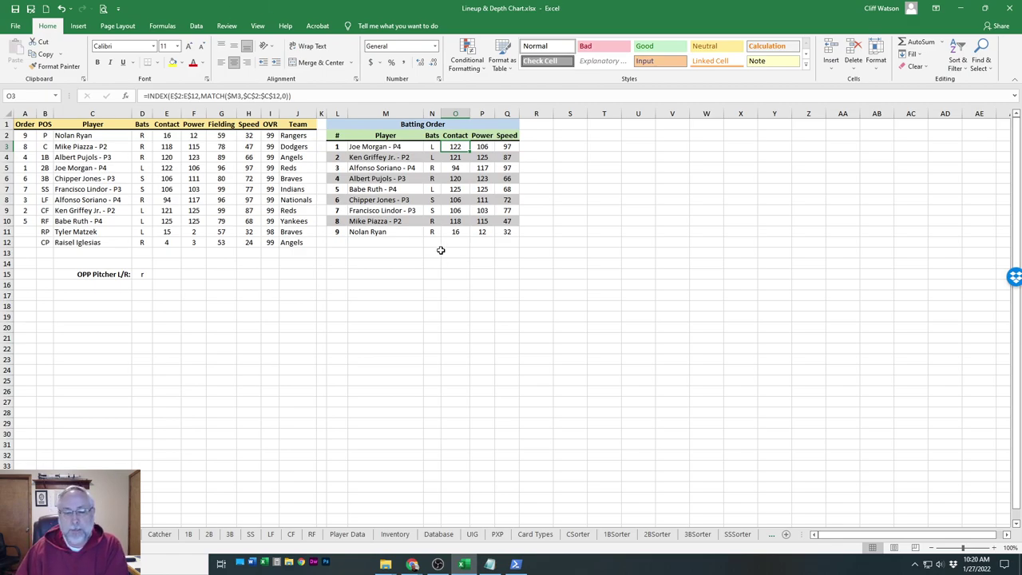
Browse the 1BSorter ranked first-base lists, glance at CSorter, and select the last formula cell A85
left_click(616, 535)
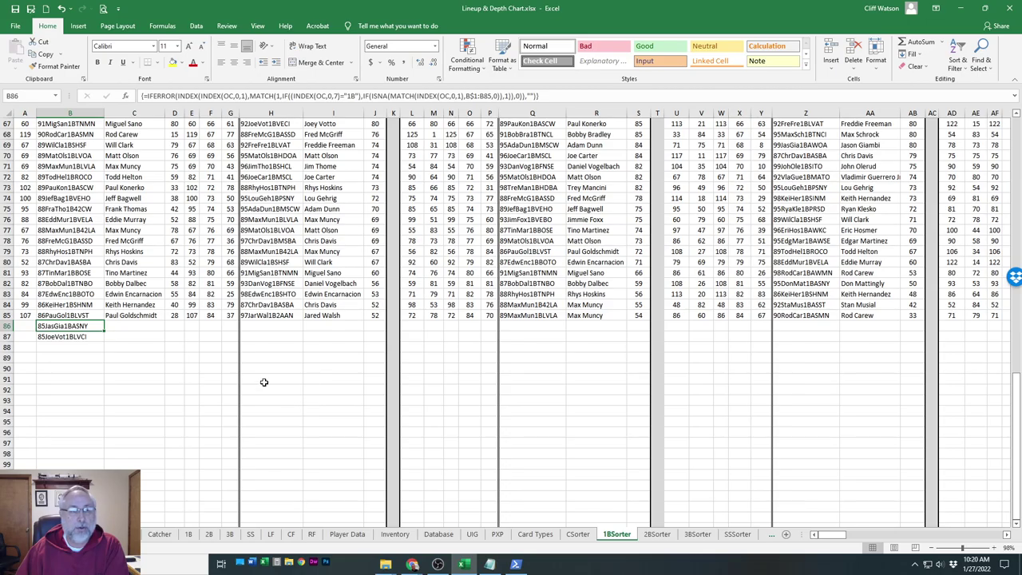
scroll(264, 382, "up", 4)
scroll(256, 376, "down", 6)
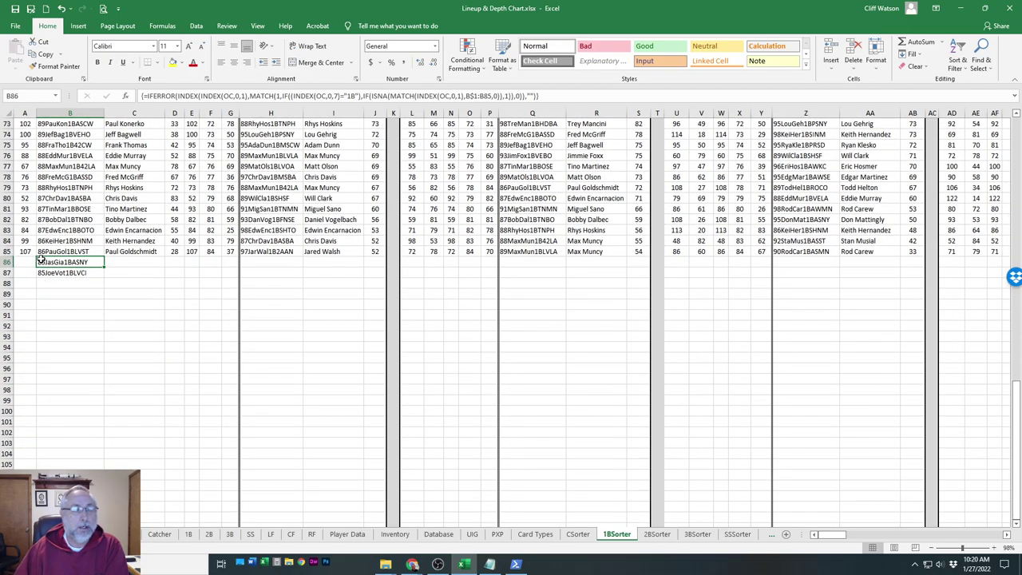
scroll(110, 290, "up", 20)
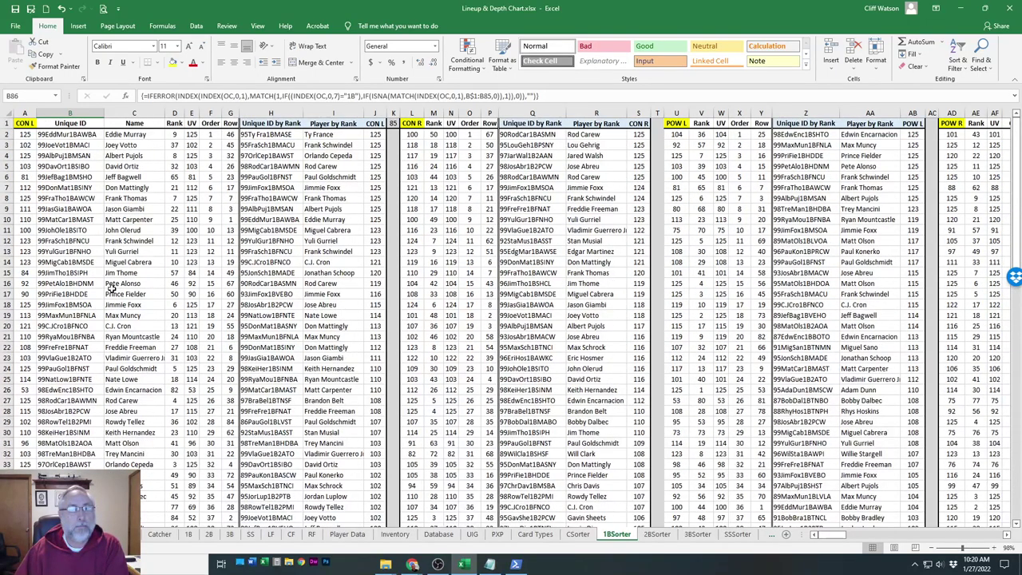
scroll(111, 288, "down", 20)
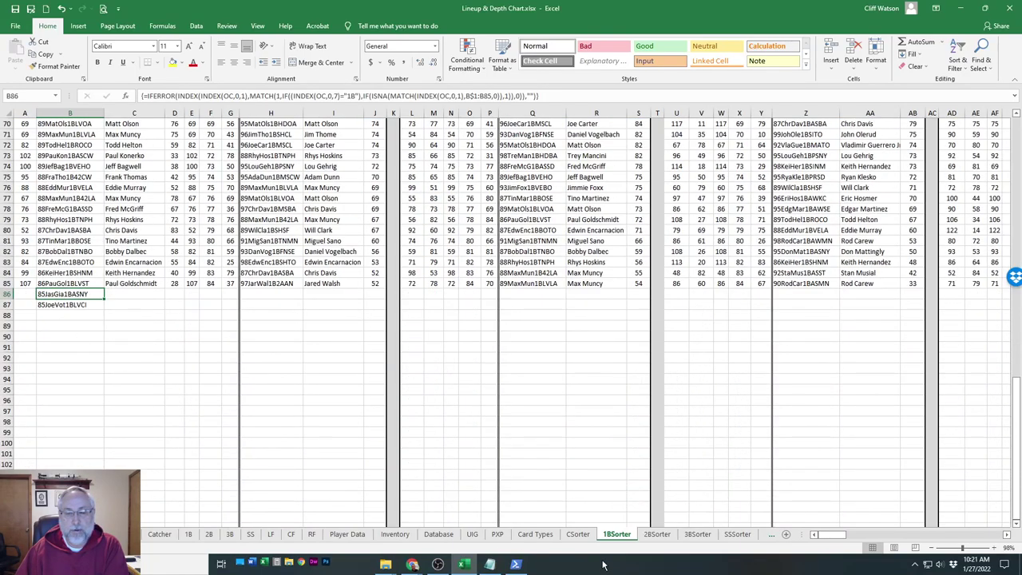
left_click(579, 534)
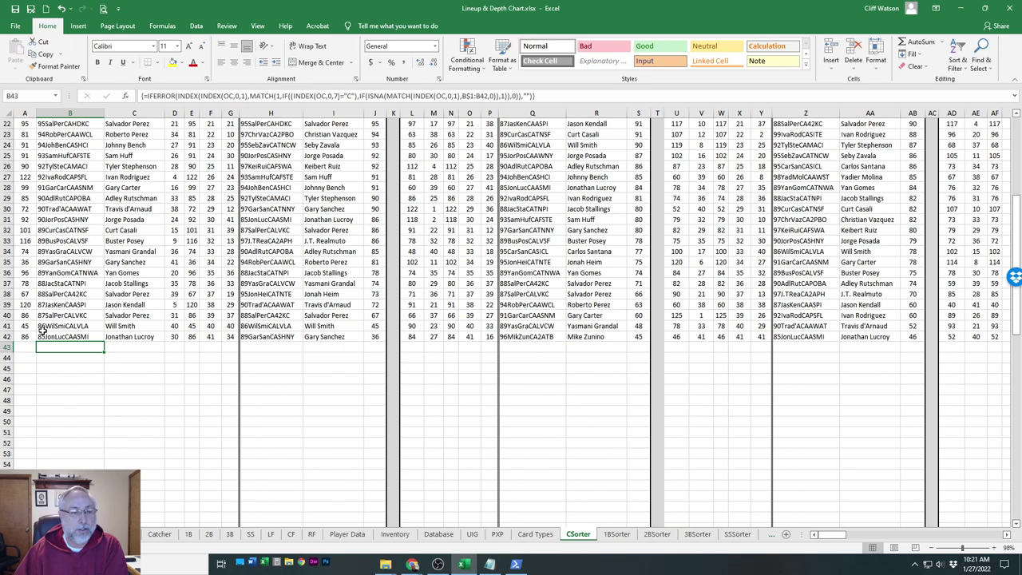
left_click(616, 534)
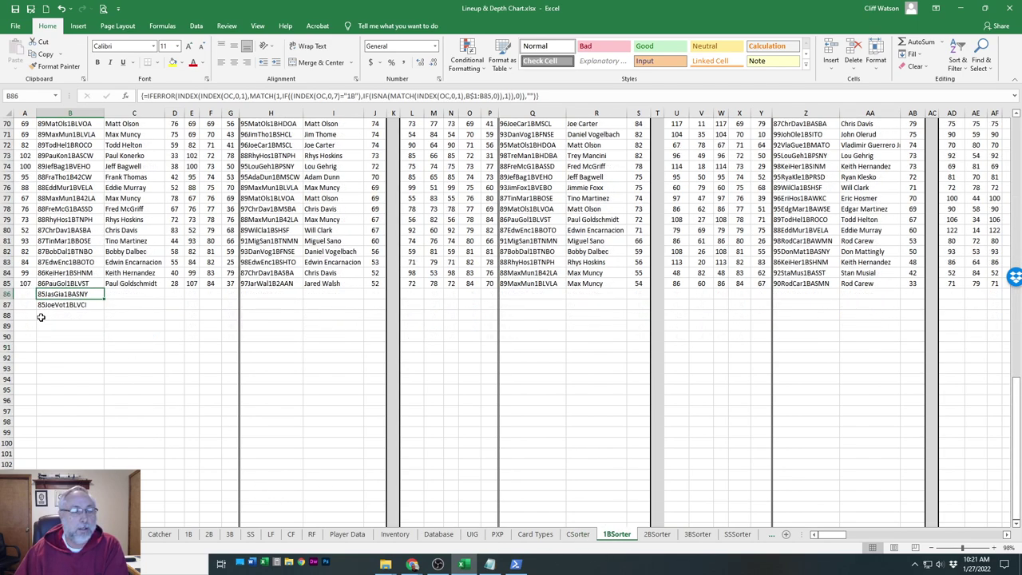
left_click(26, 283)
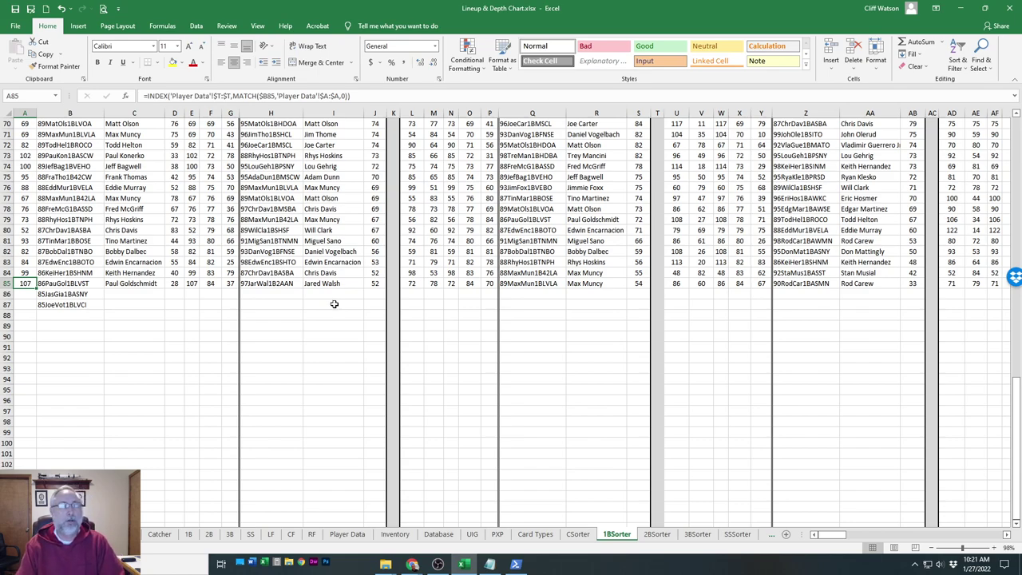
Fill the A85 formula down into A86:A87
key("ctrl+c")
key("Down")
key("shift+Down")
key("ctrl+v")
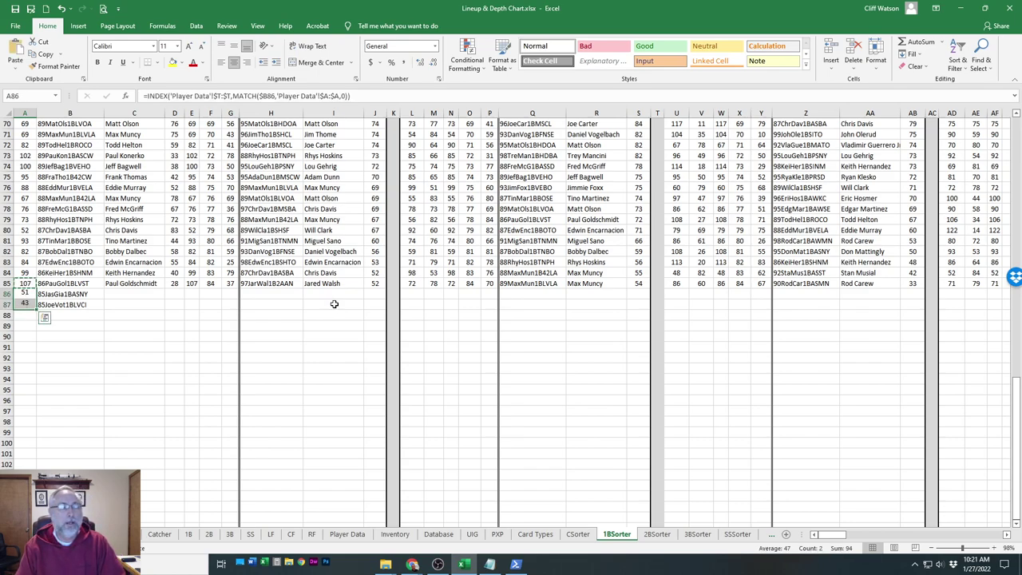
Copy row 85's formulas from column C to GQ into rows 86 and 87
key("Up")
key("Right")
key("Right")
key("shift+Right")
key("shift+Right")
key("shift+Right")
key("shift+Right")
key("shift+Right")
key("shift+Right")
key("shift+Right")
key("shift+Right")
key("shift+Right")
key("shift+Right")
key("shift+Right")
key("shift+Right")
key("shift+Right")
key("shift+Right")
key("shift+Right")
key("shift+Right")
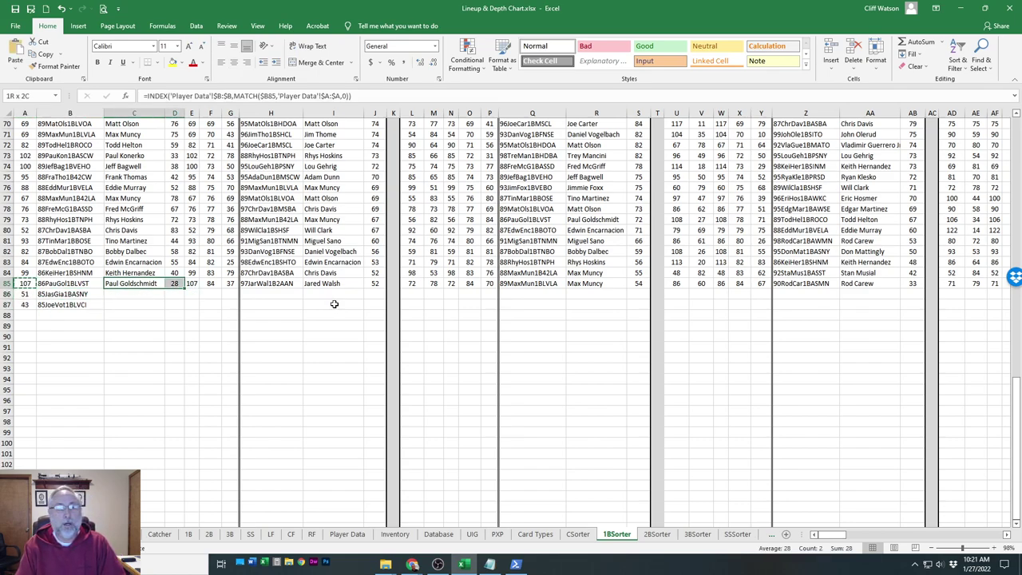
key("shift+Right")
key("shift+Right")
key("shift+Right")
key("shift+Right")
key("shift+Right")
key("shift+Right")
key("shift+Right")
key("shift+Right")
key("shift+Right")
key("shift+Right")
key("shift+Right")
key("shift+Right")
key("shift+Right")
key("shift+Right")
key("shift+Right")
key("shift+Right")
key("shift+Right")
key("shift+Right")
key("shift+Right")
key("shift+Right")
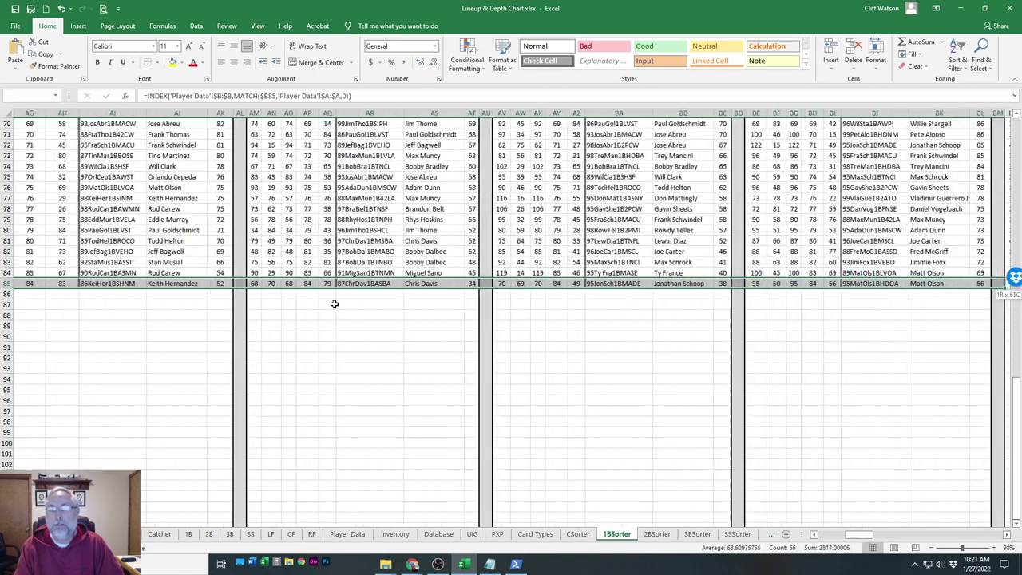
key("shift+Right")
key("shift+Right")
key("shift+Right")
key("shift+Right")
key("shift+Right")
key("shift+Right")
key("shift+Right")
key("shift+Right")
key("shift+Right")
key("shift+Right")
key("shift+Right")
key("shift+Right")
key("shift+Right")
key("shift+Right")
key("shift+Right")
key("shift+Right")
key("shift+Right")
key("shift+Right")
key("shift+Right")
key("shift+Right")
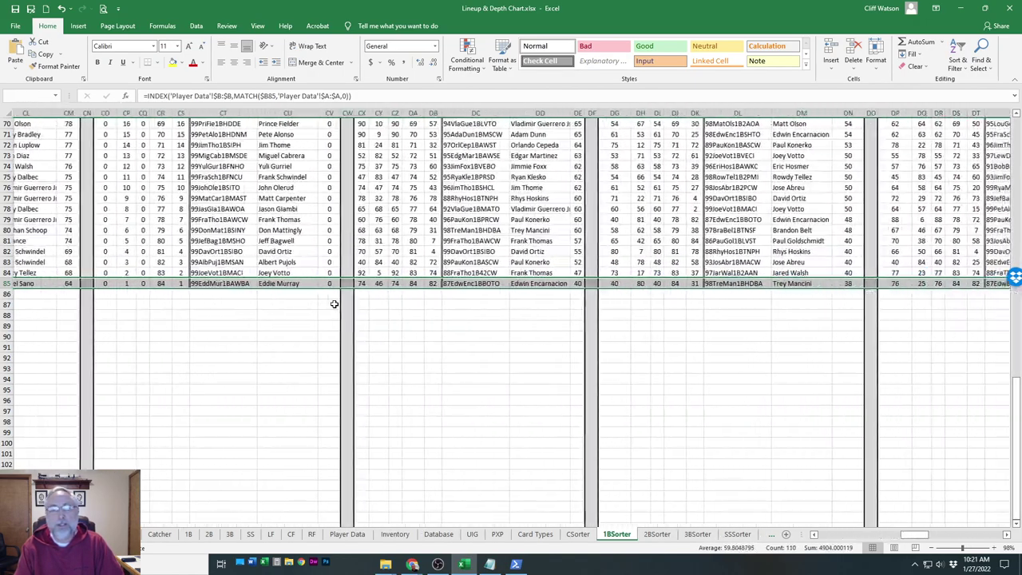
key("shift+Right")
key("shift+Right")
key("shift+Right")
key("shift+Right")
key("shift+Right")
key("shift+Right")
key("shift+Right")
key("shift+Right")
key("shift+Right")
key("shift+Right")
key("shift+Right")
key("shift+Right")
key("shift+Right")
key("shift+Right")
key("shift+Right")
key("shift+Right")
key("shift+Right")
key("shift+Right")
key("shift+Right")
key("shift+Right")
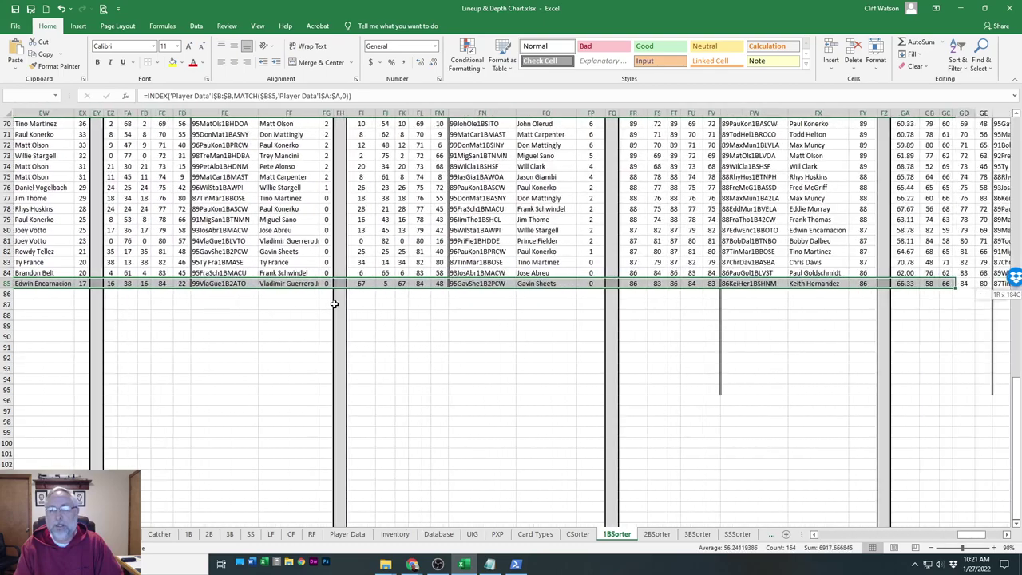
key("shift+Right")
key("shift+Right")
key("shift+Right")
key("shift+Right")
key("shift+Right")
key("shift+Right")
key("shift+Right")
key("shift+Right")
key("shift+Right")
key("shift+Right")
key("shift+Right")
key("shift+Right")
key("shift+Right")
key("shift+Right")
key("shift+Left")
key("shift+Left")
key("shift+Left")
key("shift+Left")
key("shift+Left")
key("shift+Left")
key("shift+Left")
key("shift+Left")
key("shift+Left")
key("shift+Left")
key("shift+Left")
key("shift+Left")
key("shift+Left")
key("shift+Left")
key("shift+Left")
key("shift+Left")
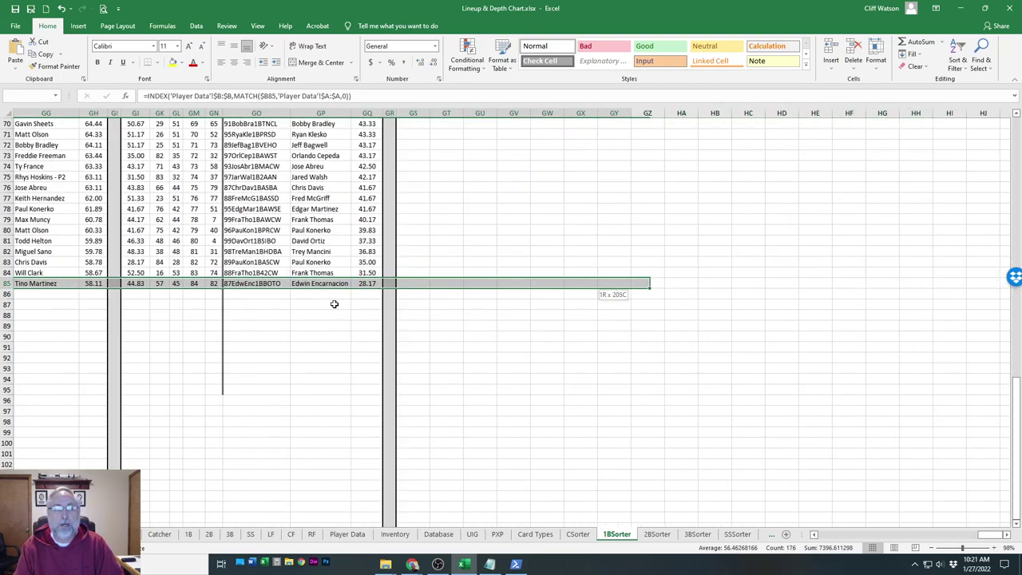
key("shift+Right")
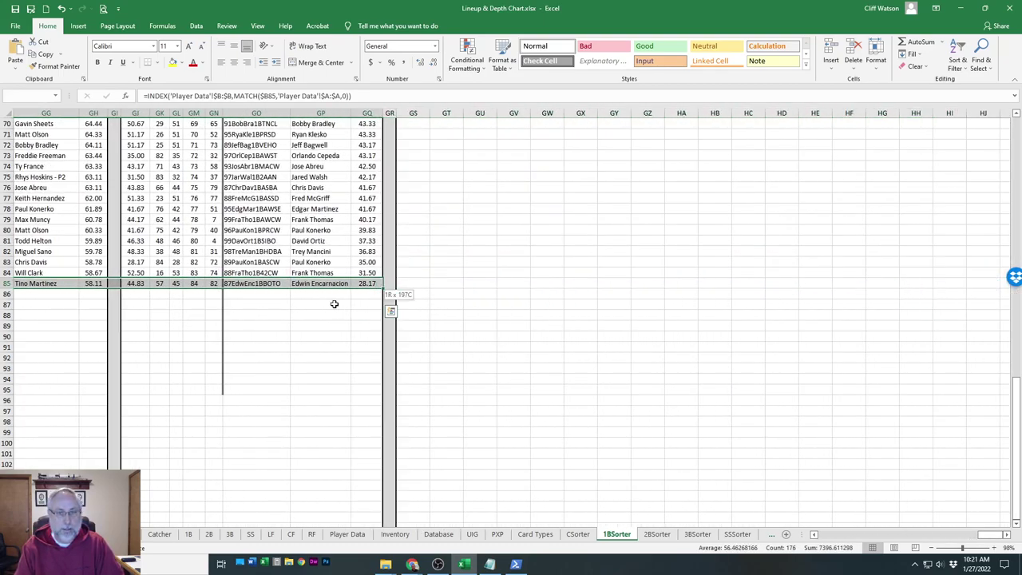
key("ctrl+c")
key("ctrl+BackSpace")
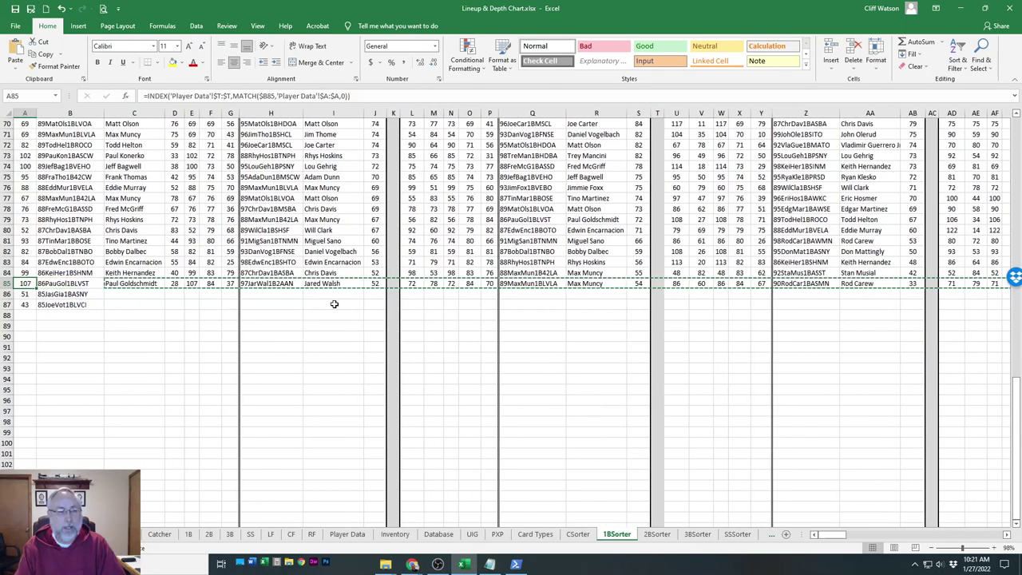
key("Down")
key("shift+Down")
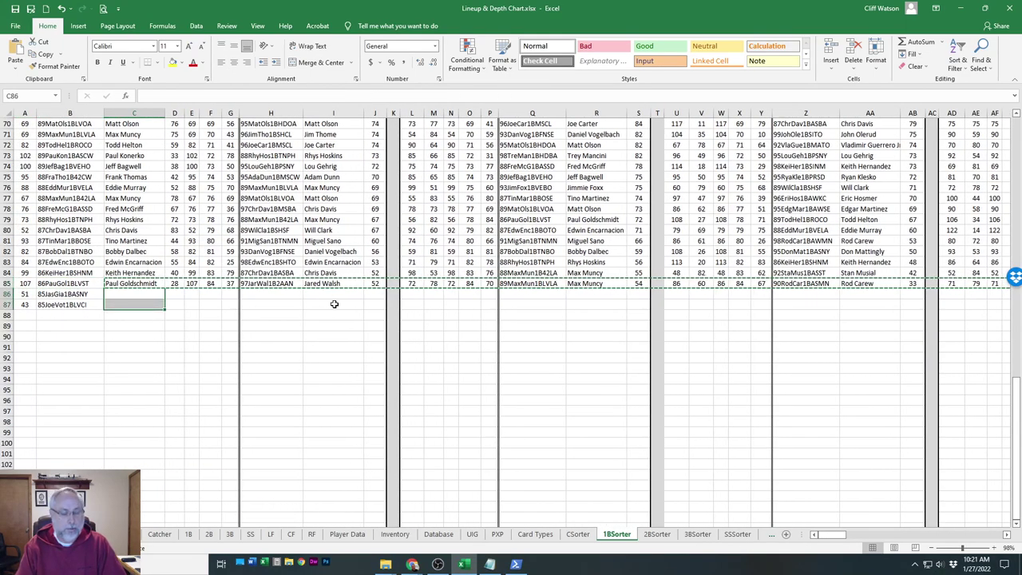
key("ctrl+v")
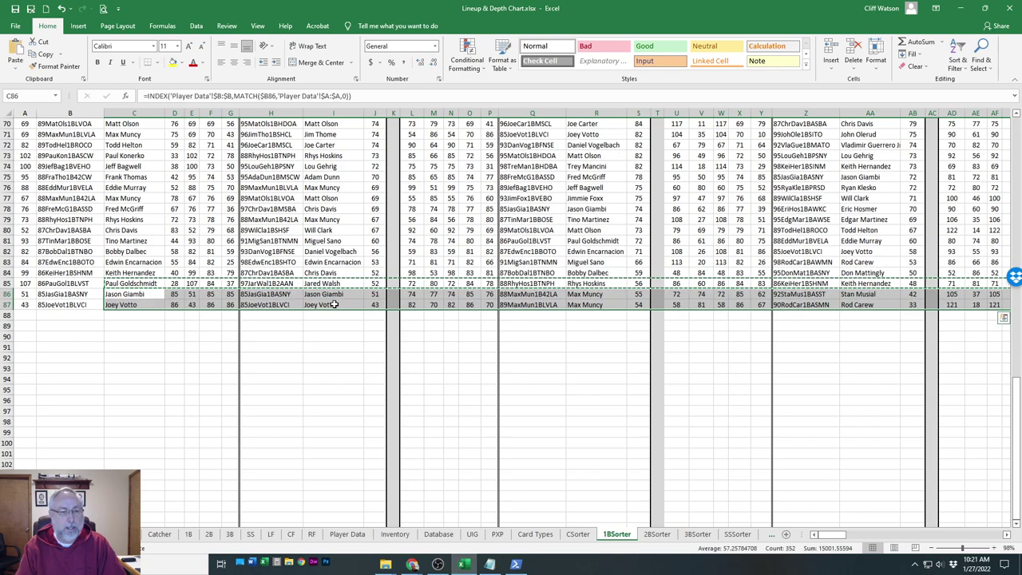
key("Down")
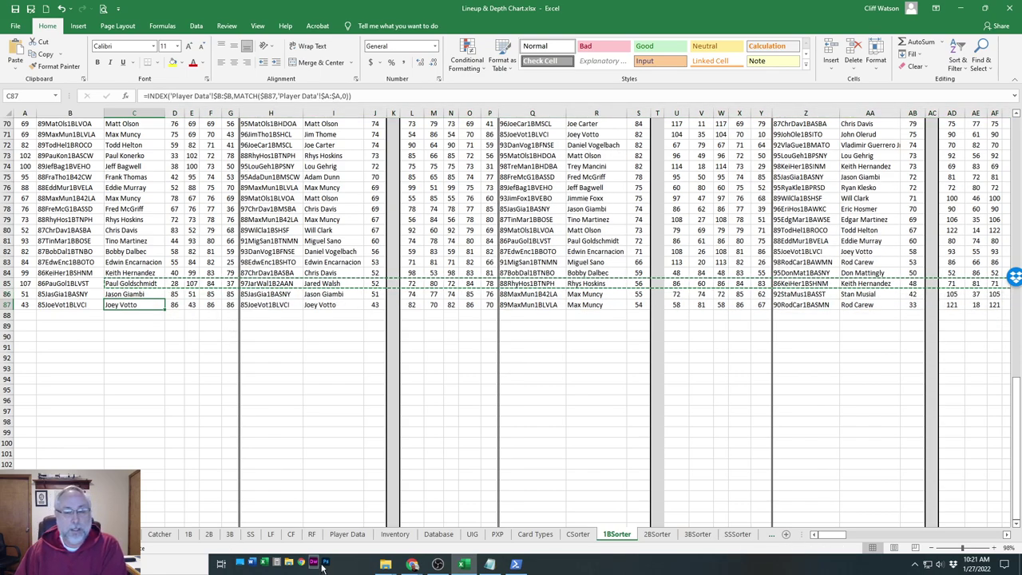
Copy the B87 helper formula into B88, then move to the 2BSorter sheet
left_click(657, 535)
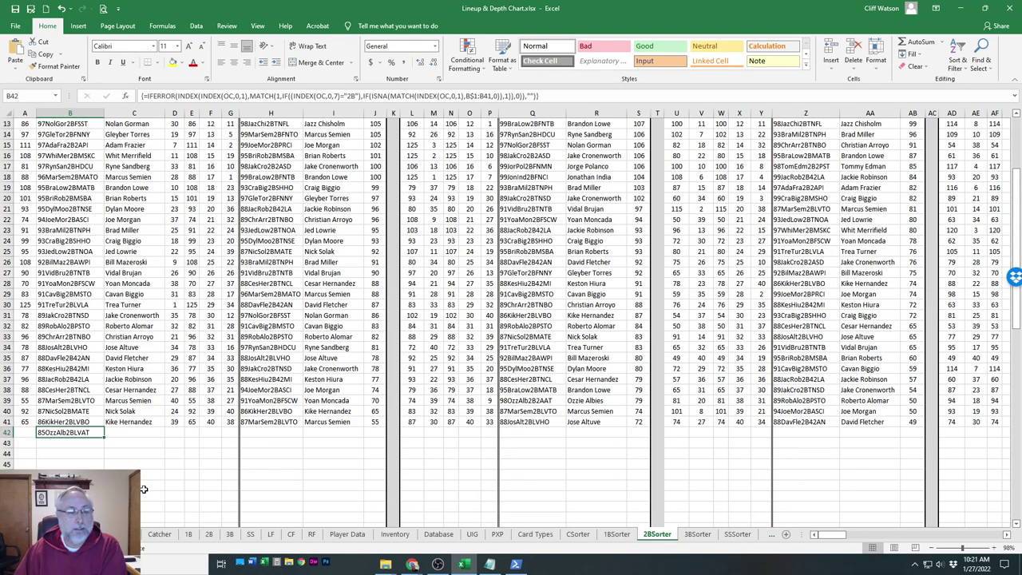
left_click(616, 535)
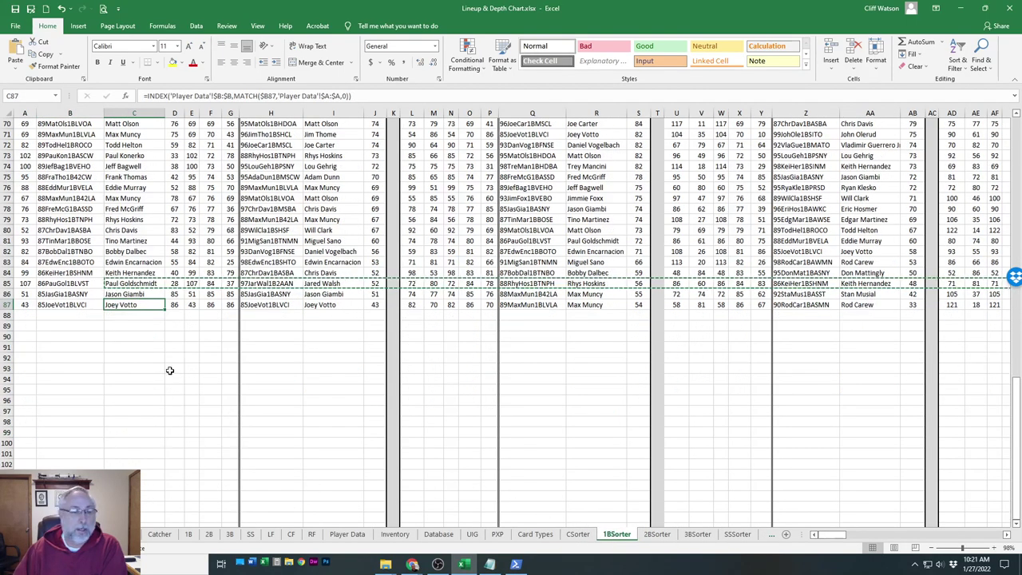
left_click(62, 318)
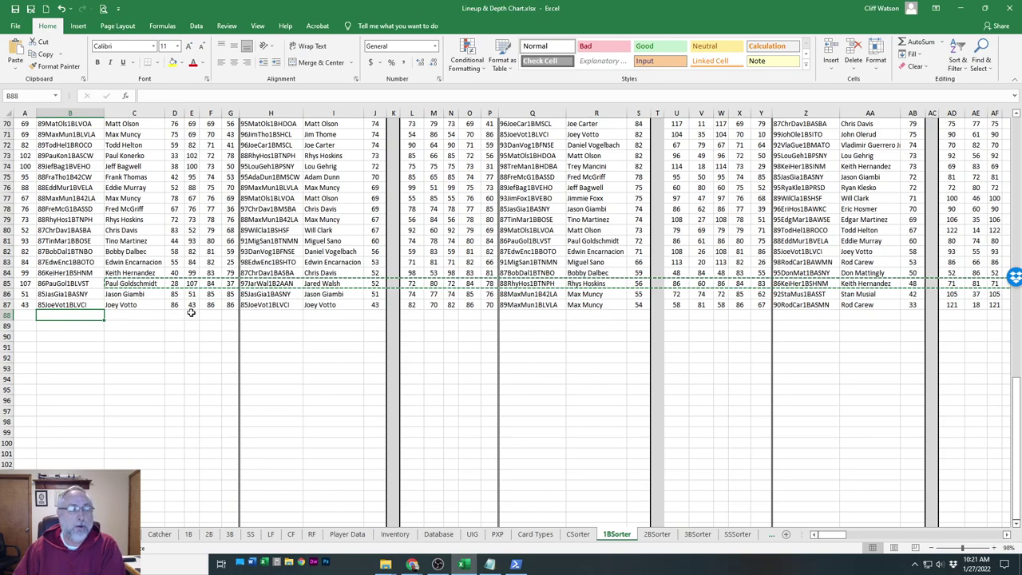
key("Up")
key("ctrl+c")
key("Down")
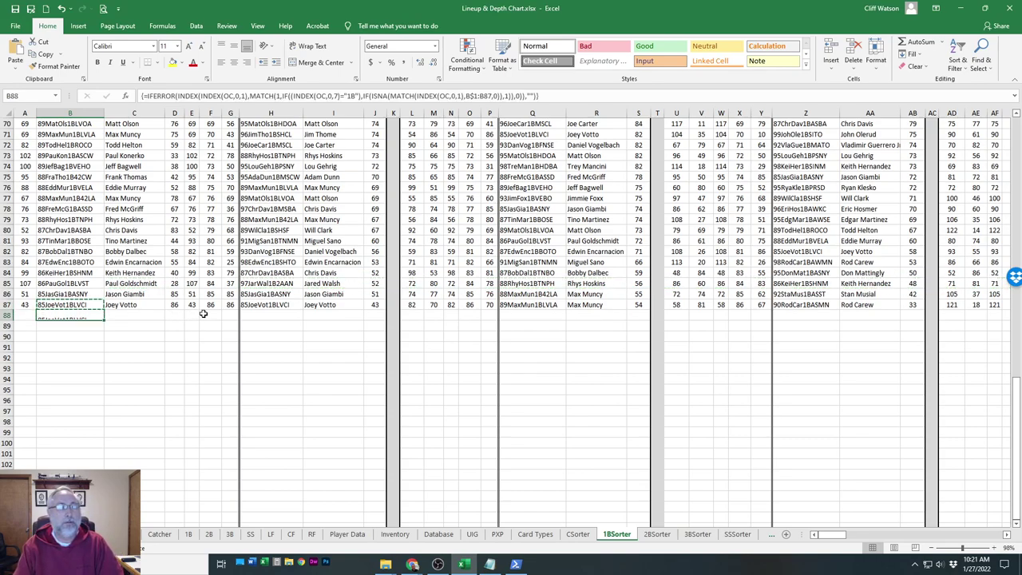
key("Down")
key("Up")
key("ctrl+v")
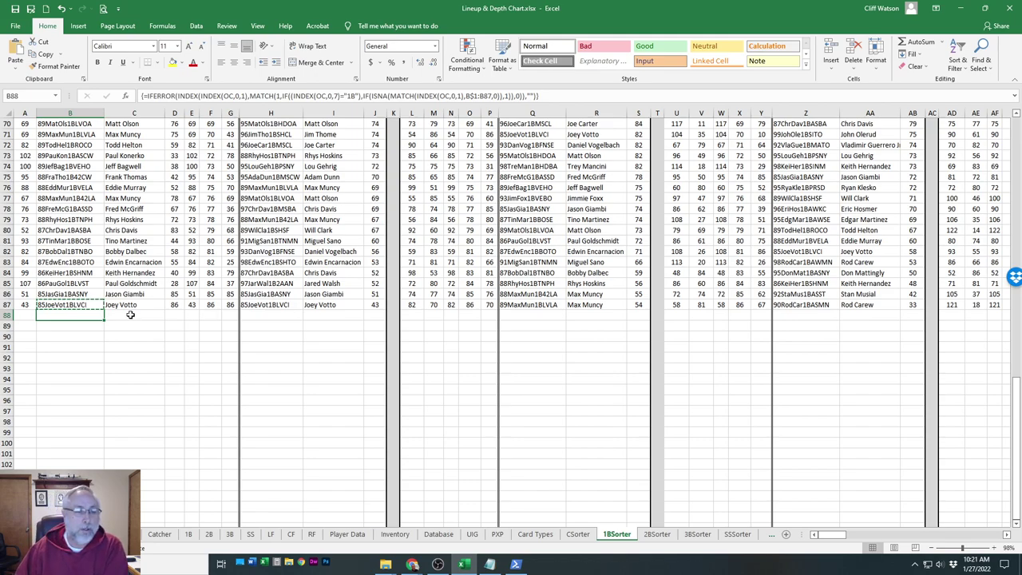
key("Escape")
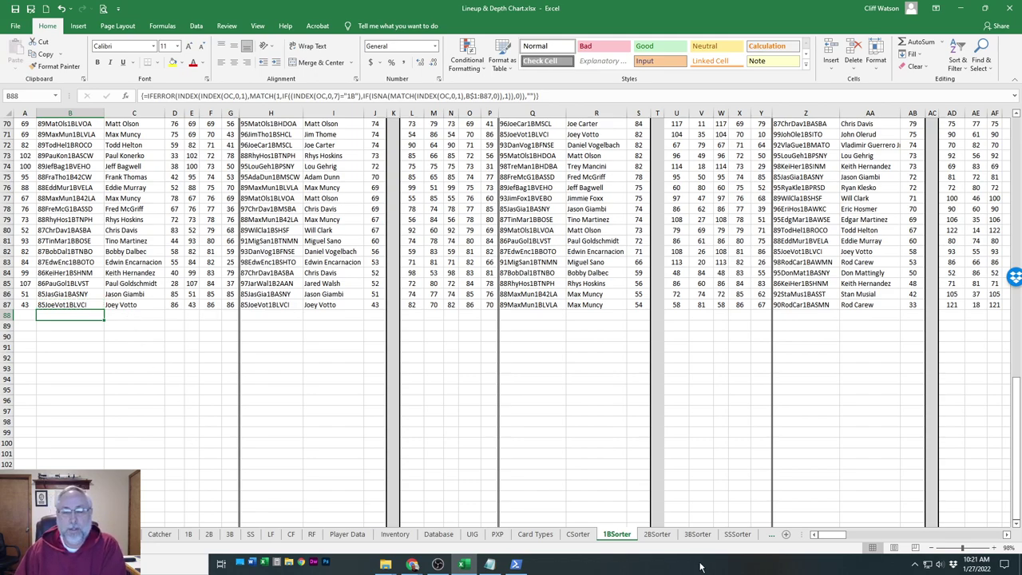
left_click(656, 535)
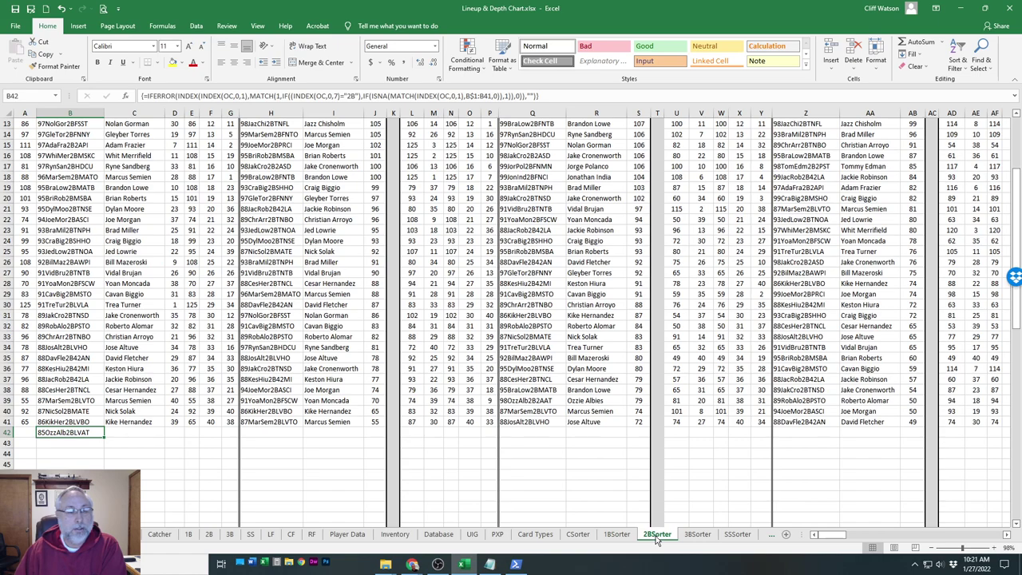
Copy cell A41 of the 2BSorter table into A42
left_click(25, 422)
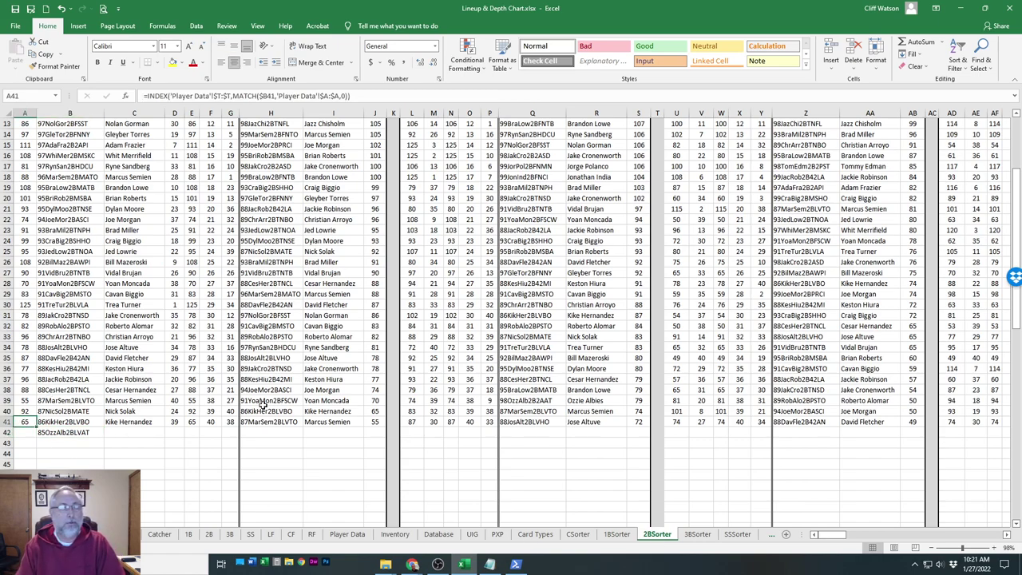
key("ctrl+c")
key("Down")
key("ctrl+v")
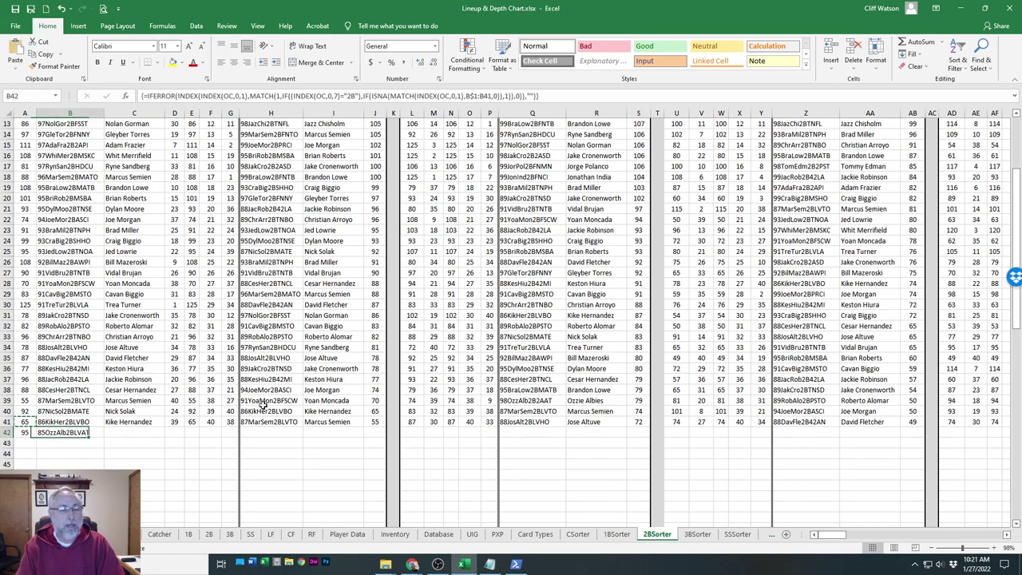
Copy row 41's formulas C41:GQ41 into row 42, adding the Ozzie Albies entry
key("Right")
key("Right")
key("Up")
key("shift+Right")
key("shift+Right")
key("shift+Right")
key("shift+Right")
key("shift+Right")
key("shift+Right")
key("shift+Right")
key("shift+Right")
key("shift+Right")
key("shift+Right")
key("shift+Right")
key("shift+Right")
key("shift+Right")
key("shift+Right")
key("shift+Right")
key("shift+Right")
key("shift+Right")
key("shift+Right")
key("shift+Right")
key("shift+Right")
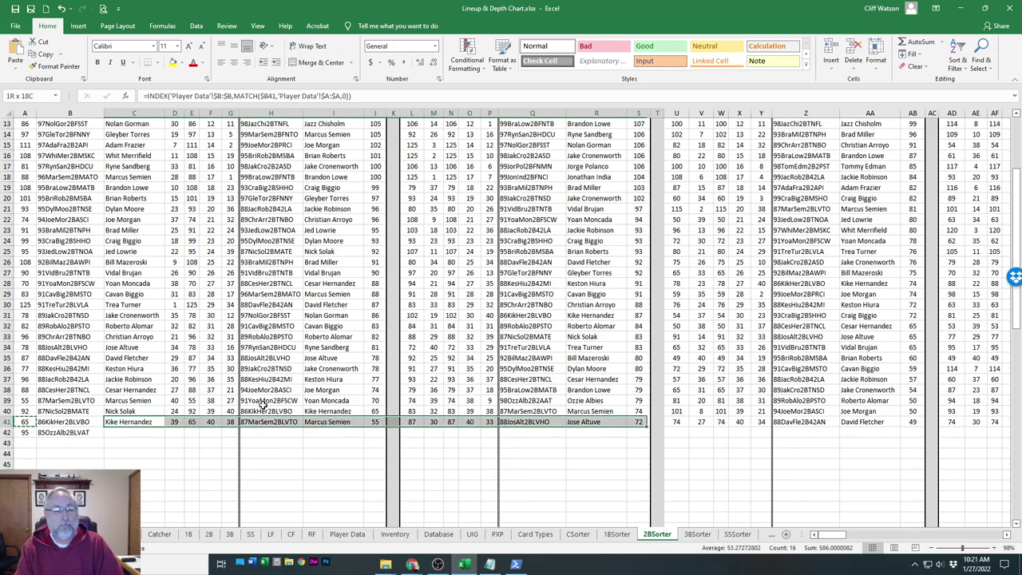
key("shift+Right")
key("shift+Right")
key("shift+Right")
key("shift+Right")
key("shift+Right")
key("shift+Right")
key("shift+Right")
key("shift+Right")
key("shift+Right")
key("shift+Right")
key("shift+Right")
key("shift+Right")
key("shift+Right")
key("shift+Right")
key("shift+Right")
key("shift+Right")
key("shift+Right")
key("shift+Right")
key("shift+Right")
key("shift+Right")
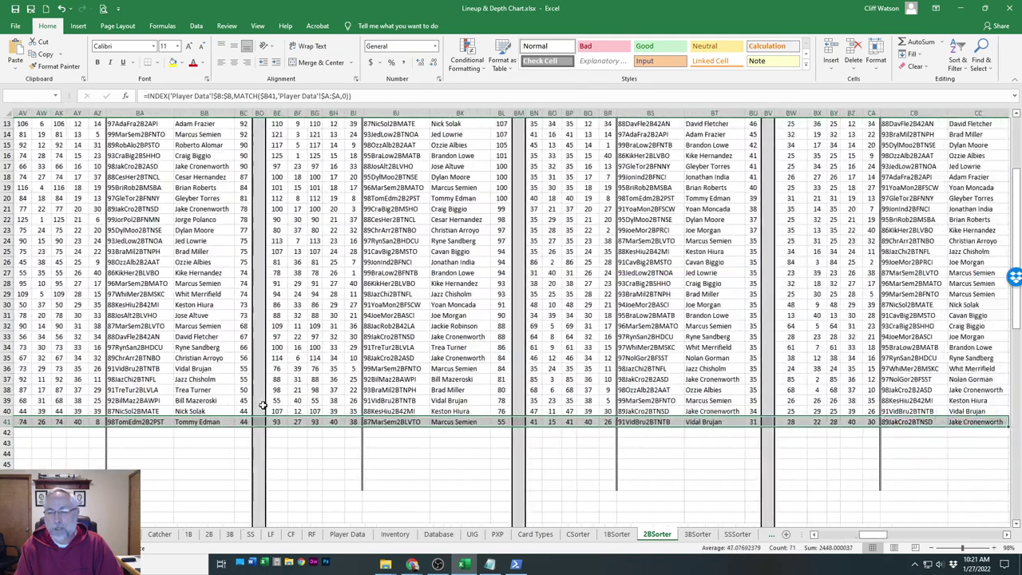
key("shift+Right")
key("shift+Right")
key("shift+Right")
key("shift+Right")
key("shift+Right")
key("shift+Right")
key("shift+Right")
key("shift+Right")
key("shift+Right")
key("shift+Right")
key("shift+Right")
key("shift+Right")
key("shift+Right")
key("shift+Right")
key("shift+Right")
key("shift+Right")
key("shift+Right")
key("shift+Right")
key("shift+Right")
key("shift+Right")
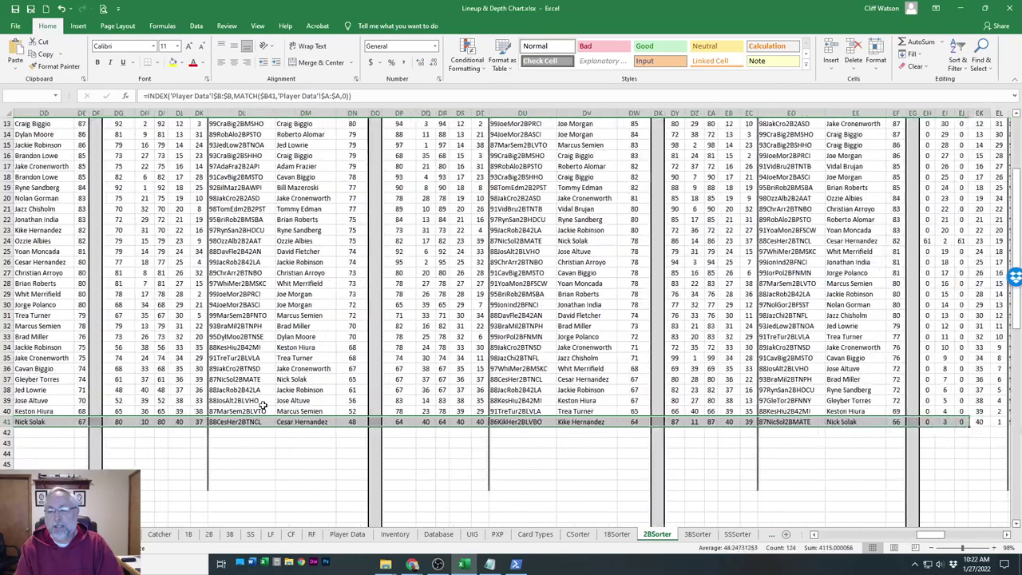
key("shift+Right")
key("shift+Right")
key("shift+Right")
key("shift+Right")
key("shift+Right")
key("shift+Right")
key("shift+Right")
key("shift+Right")
key("shift+Right")
key("shift+Right")
key("shift+Right")
key("shift+Right")
key("shift+Right")
key("shift+Right")
key("shift+Right")
key("shift+Right")
key("shift+Right")
key("shift+Right")
key("shift+Right")
key("shift+Right")
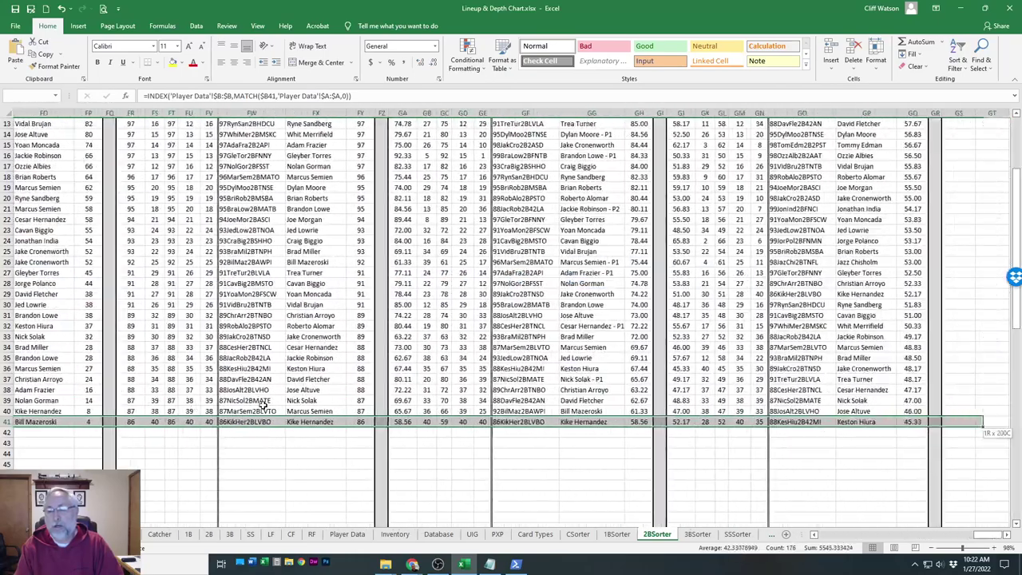
key("shift+Left")
key("shift+Left")
key("shift+Left")
key("shift+Left")
key("shift+Left")
key("shift+Left")
key("shift+Left")
key("shift+Left")
key("shift+Left")
key("shift+Left")
key("shift+Left")
key("shift+Left")
key("shift+Left")
key("shift+Left")
key("shift+Left")
key("shift+Left")
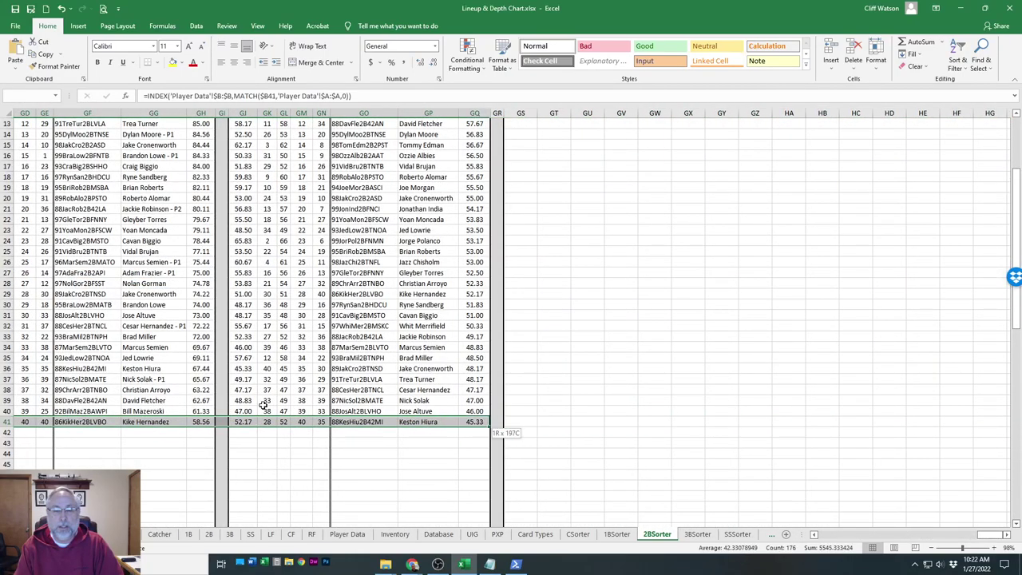
key("ctrl+c")
key("ctrl+BackSpace")
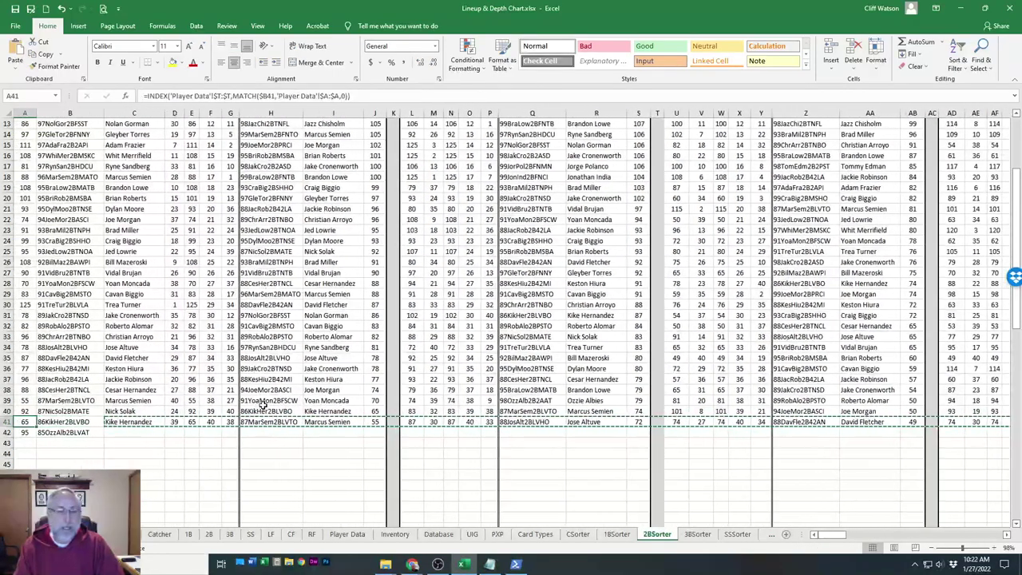
key("Right")
key("Down")
key("ctrl+v")
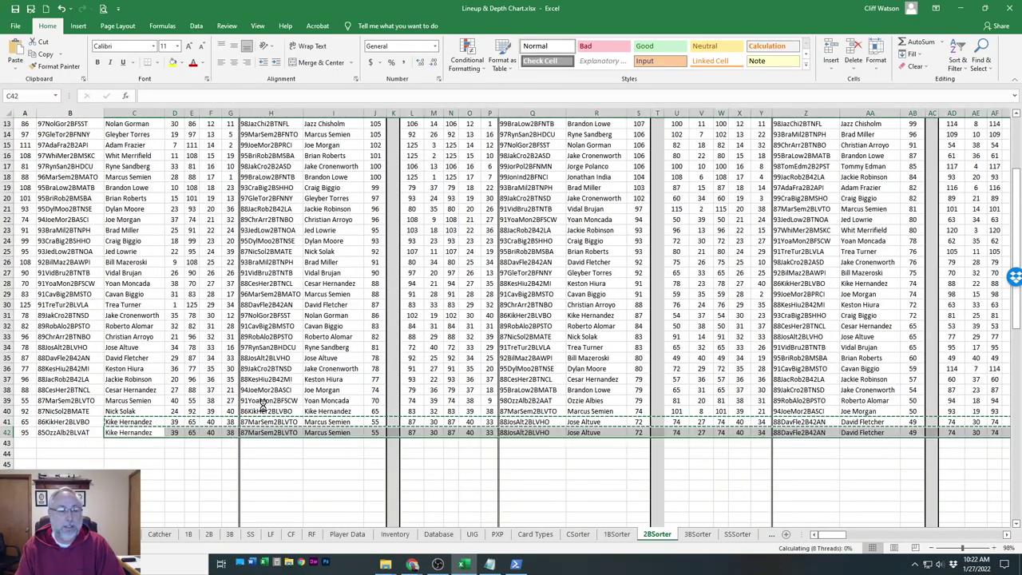
key("Down")
key("Escape")
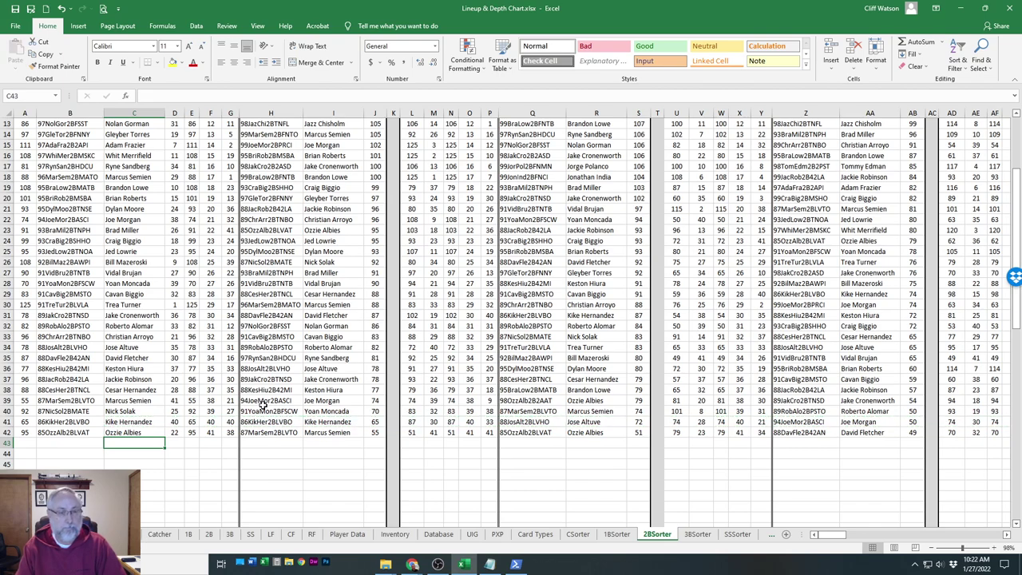
key("Left")
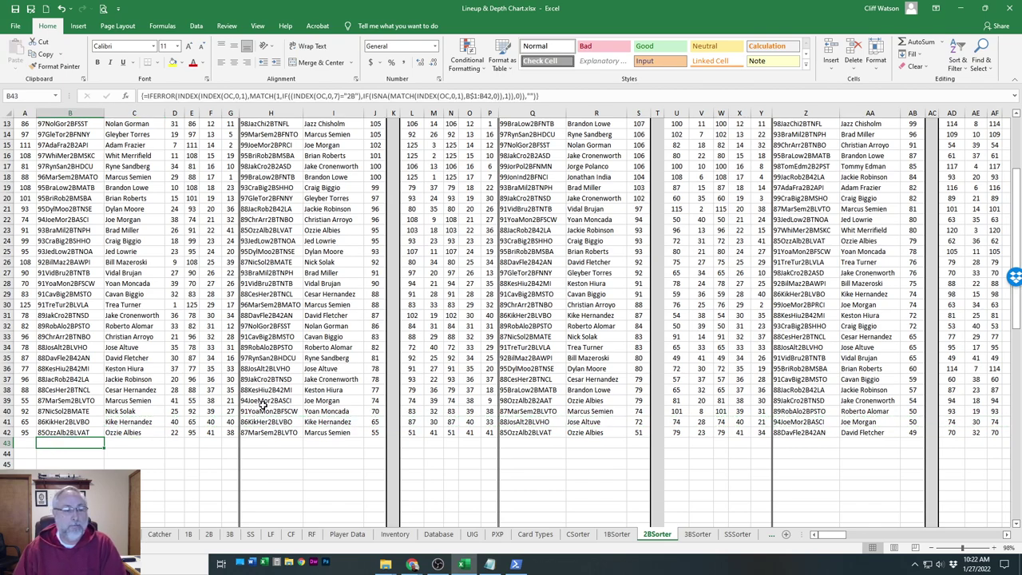
On the 3BSorter sheet, fill the A50 formula down into A51
left_click(696, 534)
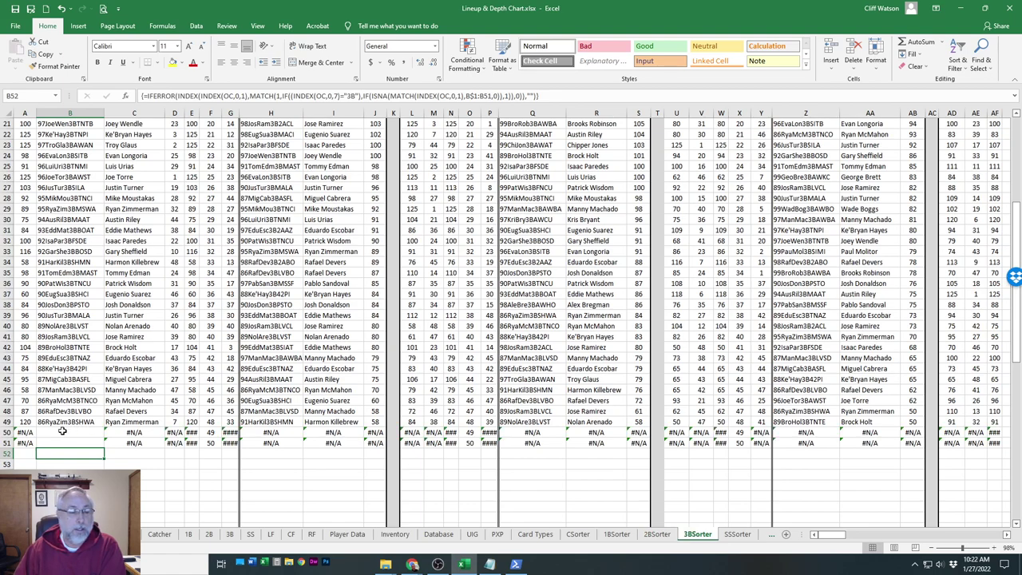
left_click(24, 432)
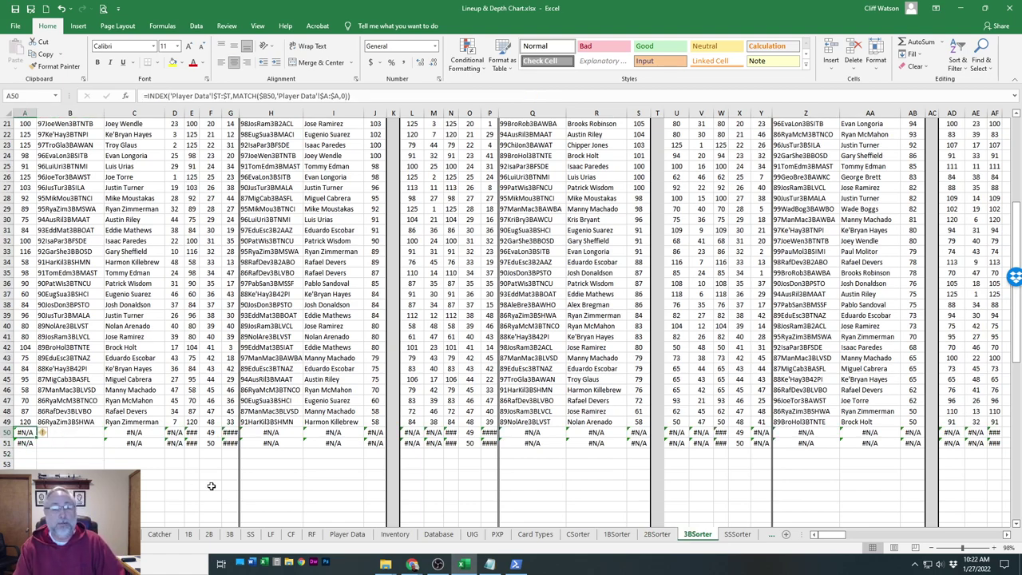
left_click_drag(37, 437, 37, 445)
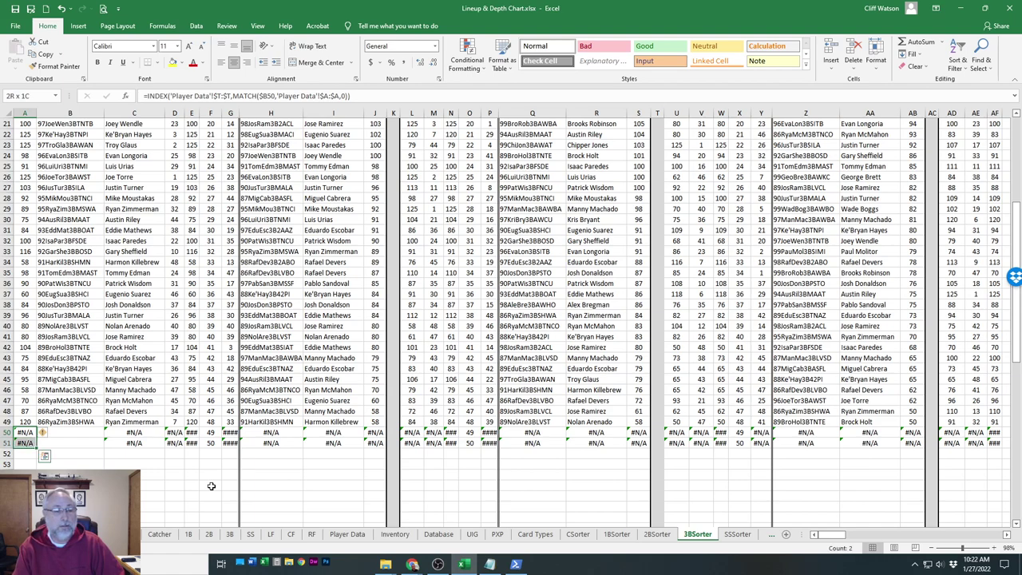
key("Down")
key("Down")
Select C50:GQ51 and clear the #N/A formulas from rows 50–51
key("Right")
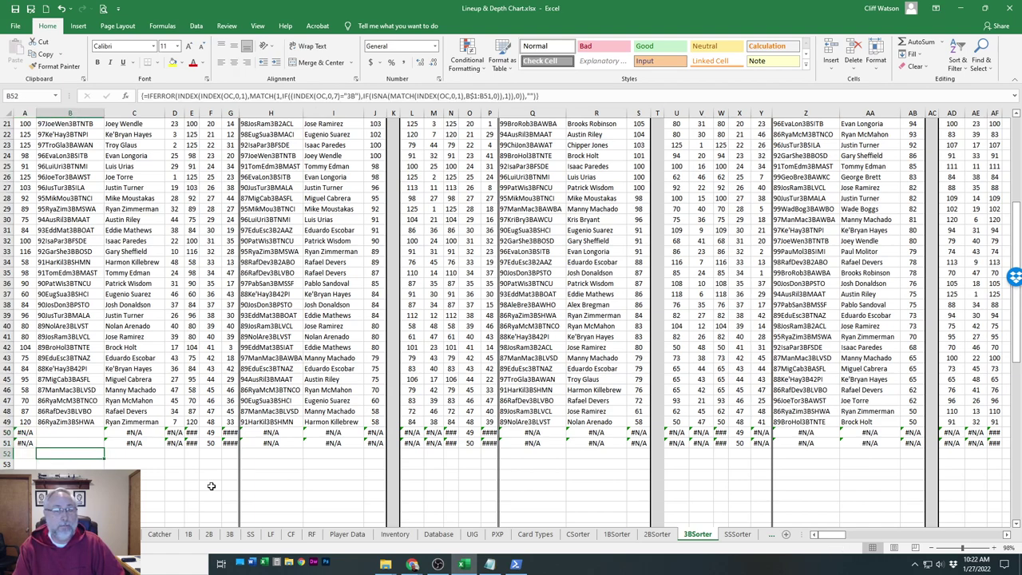
key("Up")
key("Up")
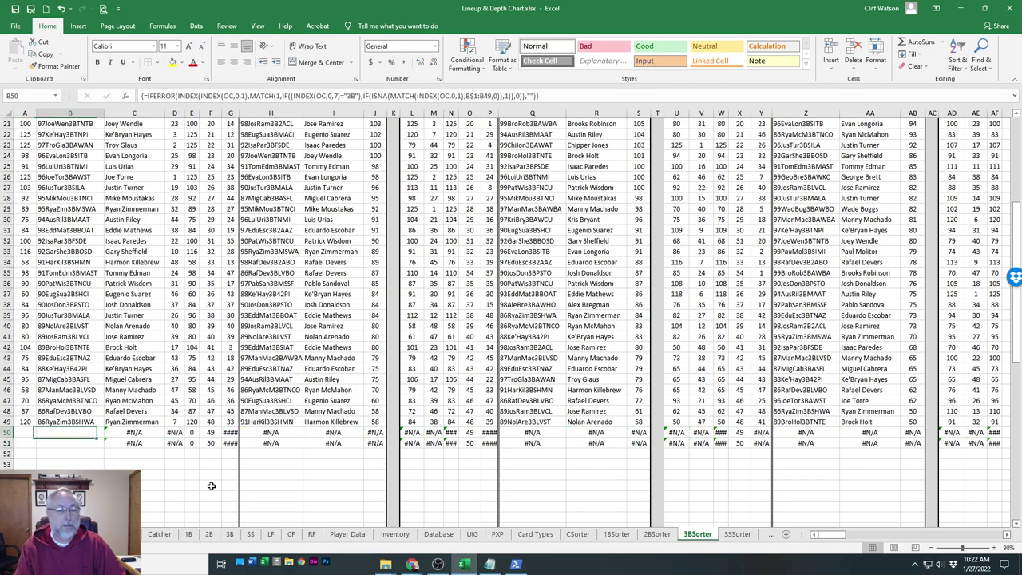
key("Right")
key("shift+Down")
key("shift+Right")
key("shift+Right")
key("shift+Right")
key("shift+Right")
key("shift+Right")
key("shift+Right")
key("shift+Right")
key("shift+Right")
key("shift+Right")
key("shift+Right")
key("shift+Right")
key("shift+Right")
key("shift+Right")
key("shift+Right")
key("shift+Right")
key("shift+Right")
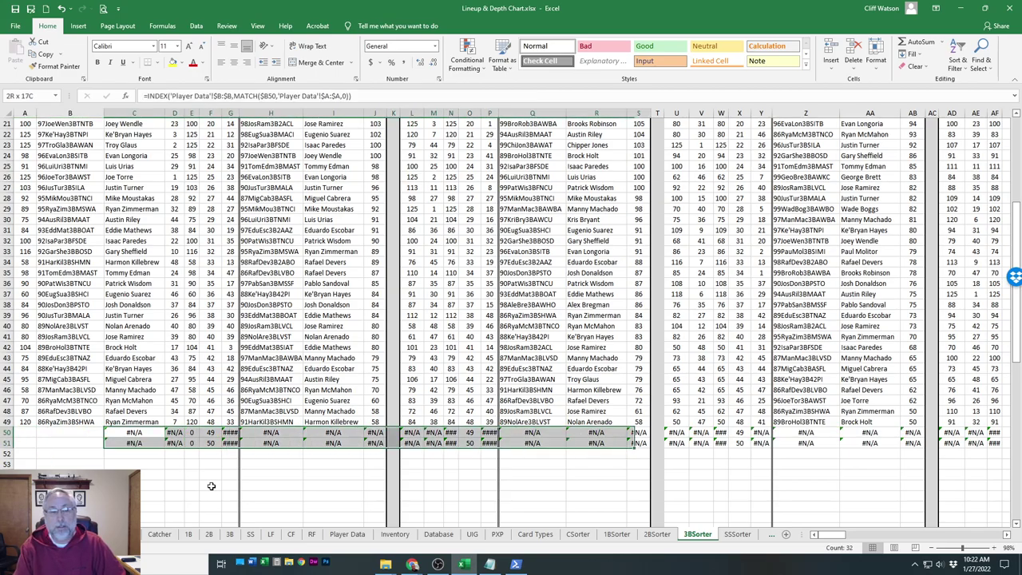
key("shift+Right")
key("shift+Right")
key("shift+Right")
key("shift+Right")
key("shift+Right")
key("shift+Right")
key("shift+Right")
key("shift+Right")
key("shift+Right")
key("shift+Right")
key("shift+Right")
key("shift+Right")
key("shift+Right")
key("shift+Right")
key("shift+Right")
key("shift+Right")
key("shift+Right")
key("shift+Right")
key("shift+Right")
key("shift+Right")
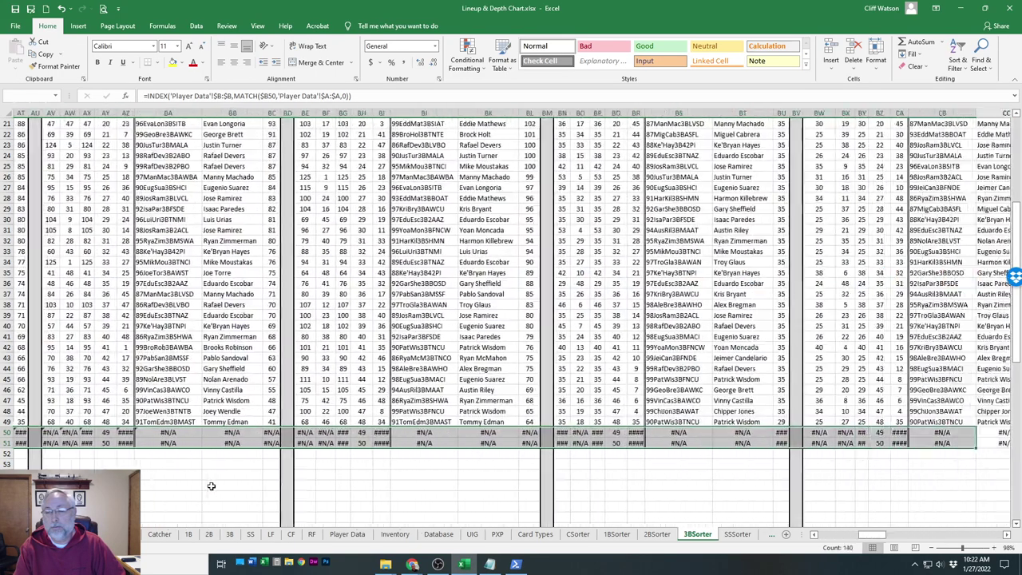
key("shift+Right")
key("shift+Right")
key("shift+Right")
key("shift+Right")
key("shift+Right")
key("shift+Right")
key("shift+Right")
key("shift+Right")
key("shift+Right")
key("shift+Right")
key("shift+Right")
key("shift+Right")
key("shift+Right")
key("shift+Right")
key("shift+Right")
key("shift+Right")
key("shift+Right")
key("shift+Right")
key("shift+Right")
key("shift+Right")
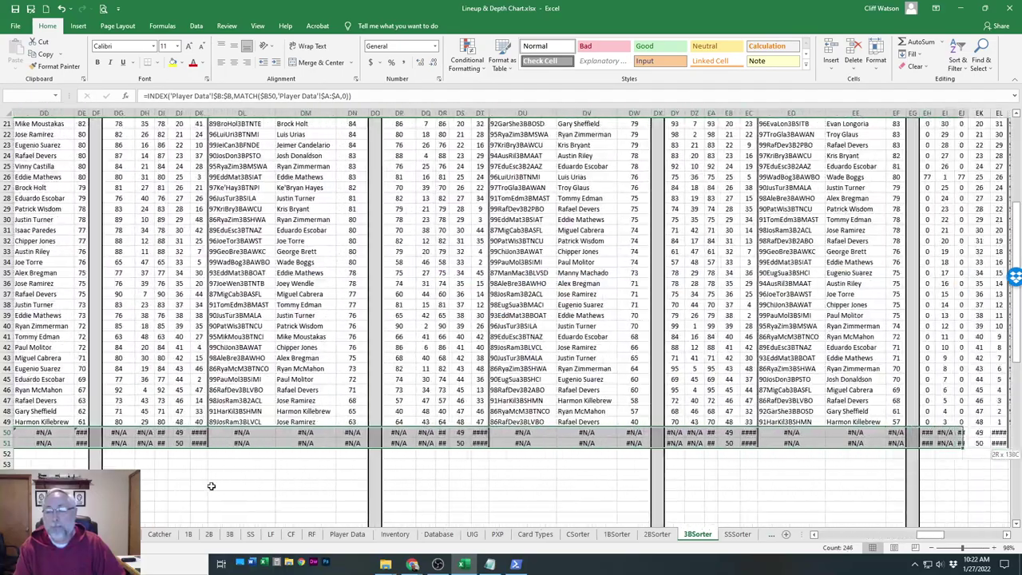
key("shift+Right")
key("shift+Right")
key("shift+Right")
key("shift+Right")
key("shift+Right")
key("shift+Right")
key("shift+Right")
key("shift+Right")
key("shift+Right")
key("shift+Right")
key("shift+Right")
key("shift+Right")
key("shift+Right")
key("shift+Right")
key("shift+Right")
key("shift+Right")
key("shift+Right")
key("shift+Right")
key("shift+Right")
key("shift+Right")
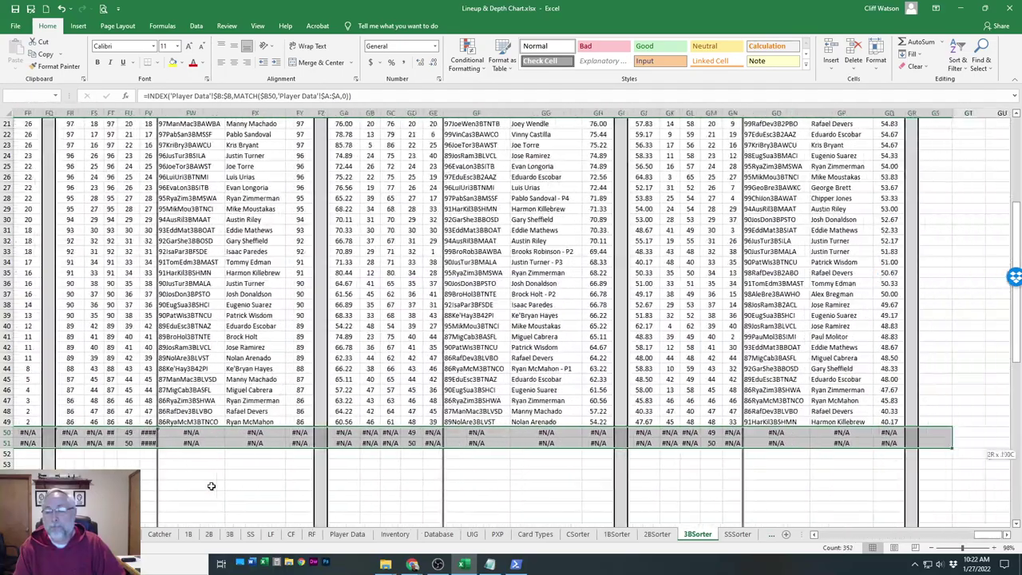
key("shift+Right")
key("shift+Right")
key("shift+Right")
key("shift+Right")
key("shift+Right")
key("shift+Right")
key("shift+Right")
key("shift+Right")
key("shift+Right")
key("shift+Right")
key("shift+Right")
key("shift+Right")
key("shift+Right")
key("shift+Right")
key("shift+Left")
key("shift+Left")
key("shift+Left")
key("shift+Left")
key("shift+Left")
key("shift+Left")
key("shift+Left")
key("shift+Left")
key("shift+Left")
key("shift+Left")
key("shift+Left")
key("shift+Left")
key("shift+Left")
key("shift+Left")
key("shift+Left")
key("shift+Left")
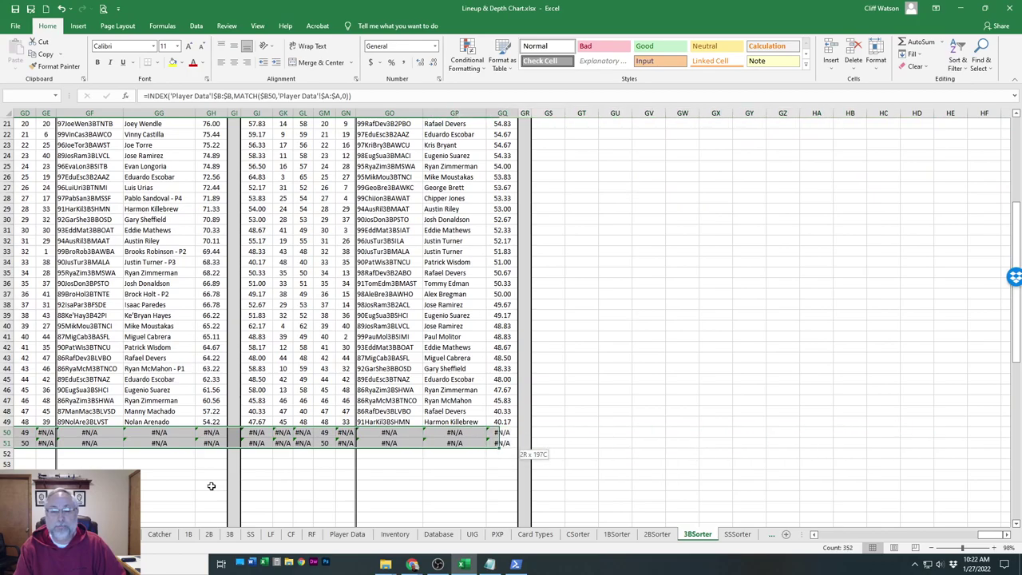
key("ctrl+z")
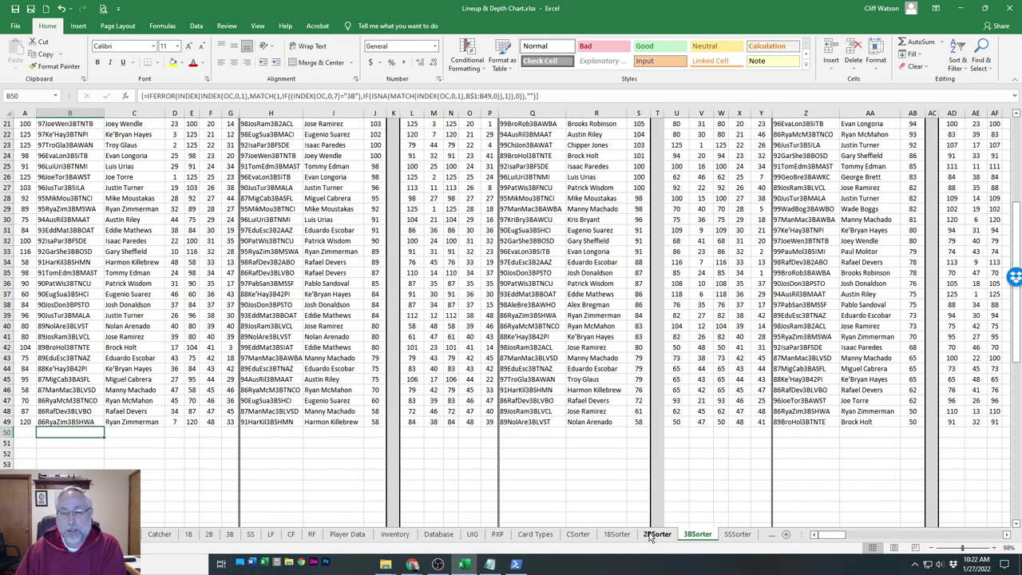
Look over the SSSorter sheet, then move on to LFSorter
left_click(730, 534)
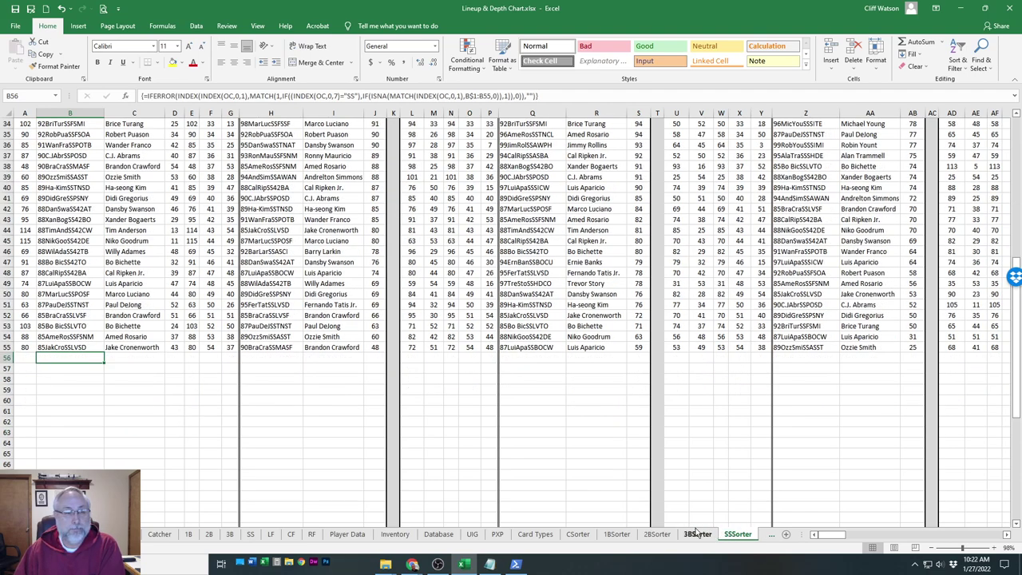
scroll(448, 534, "right", 5)
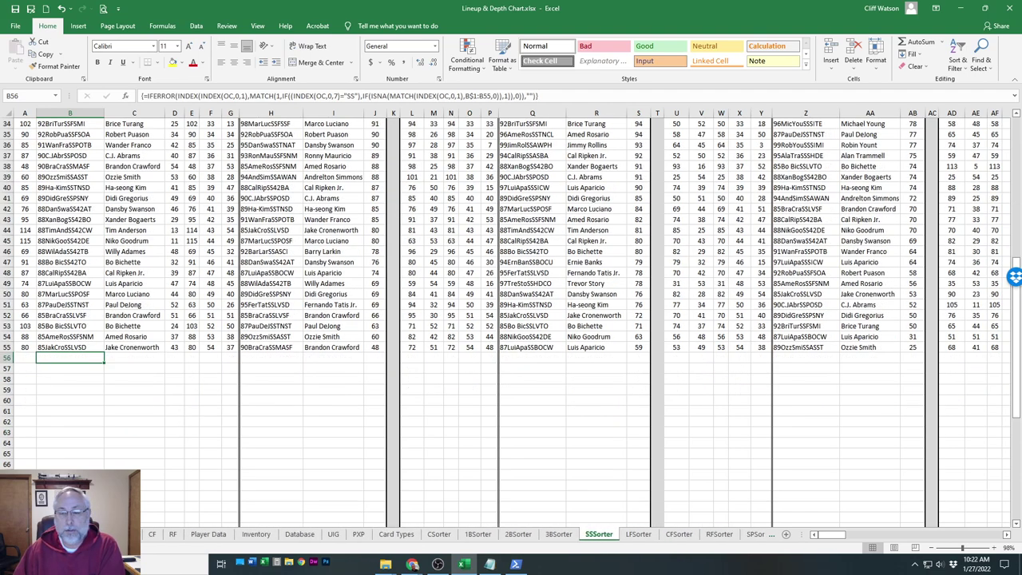
scroll(448, 534, "right", 1)
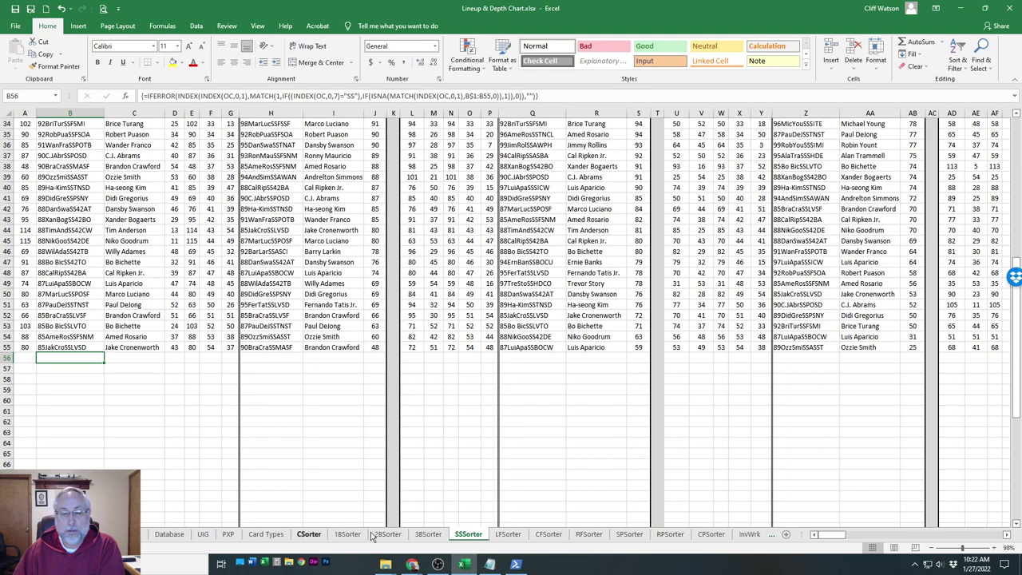
left_click(519, 535)
On the CFSorter sheet, delete the #N/A formulas in row 74 from column C onward
left_click(548, 535)
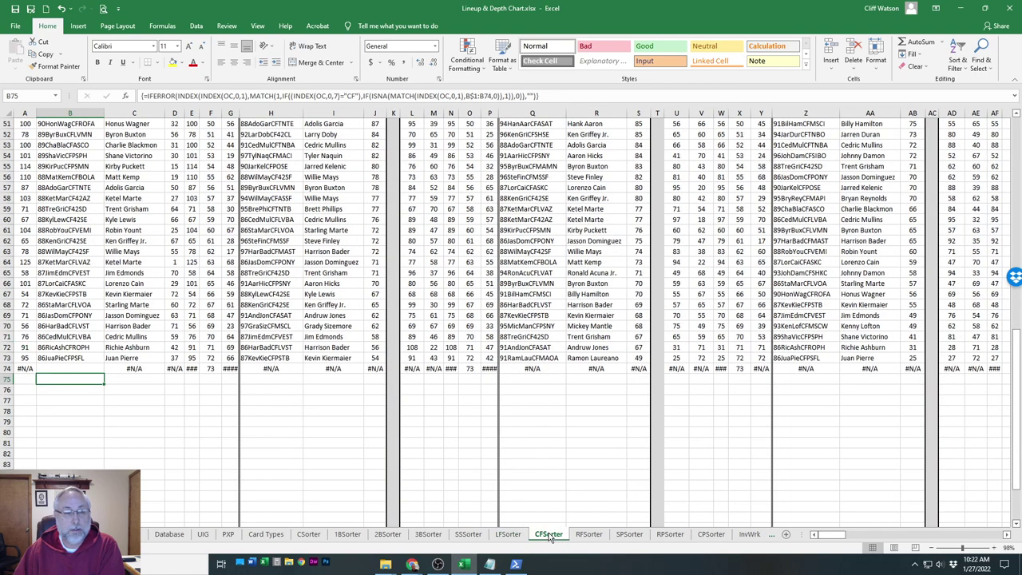
left_click(17, 368)
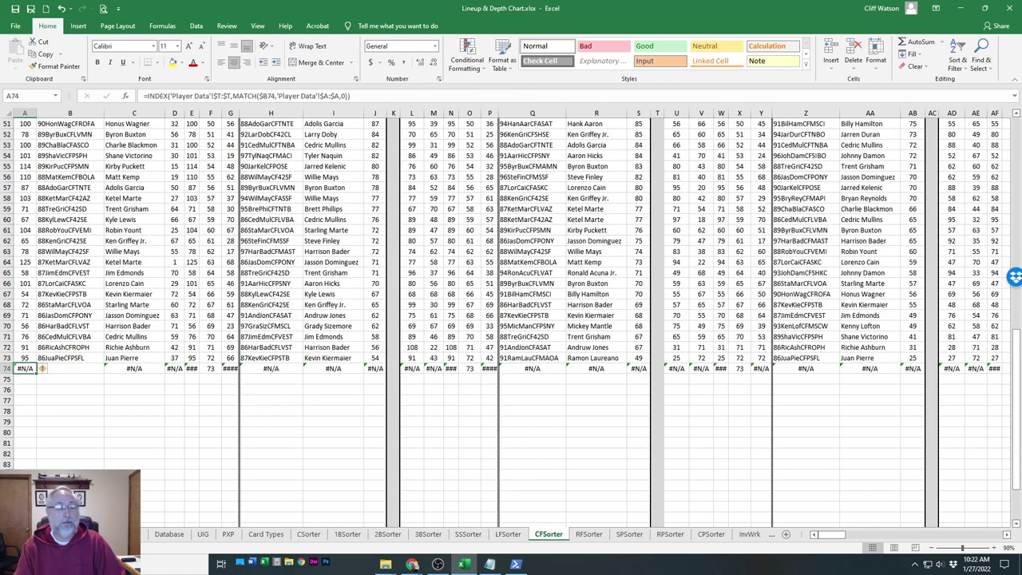
left_click_drag(132, 368, 525, 369)
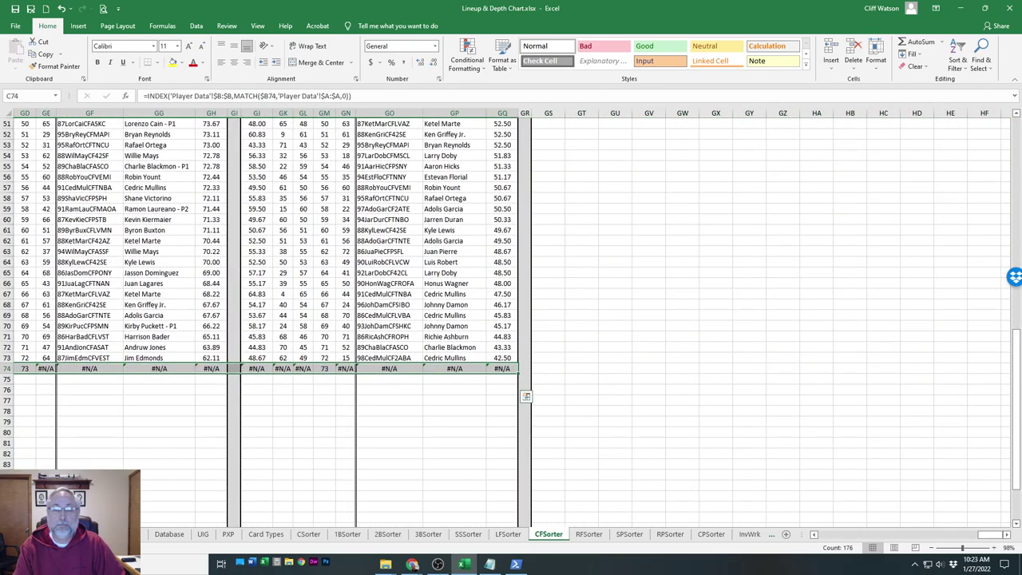
key("Delete")
key("Home")
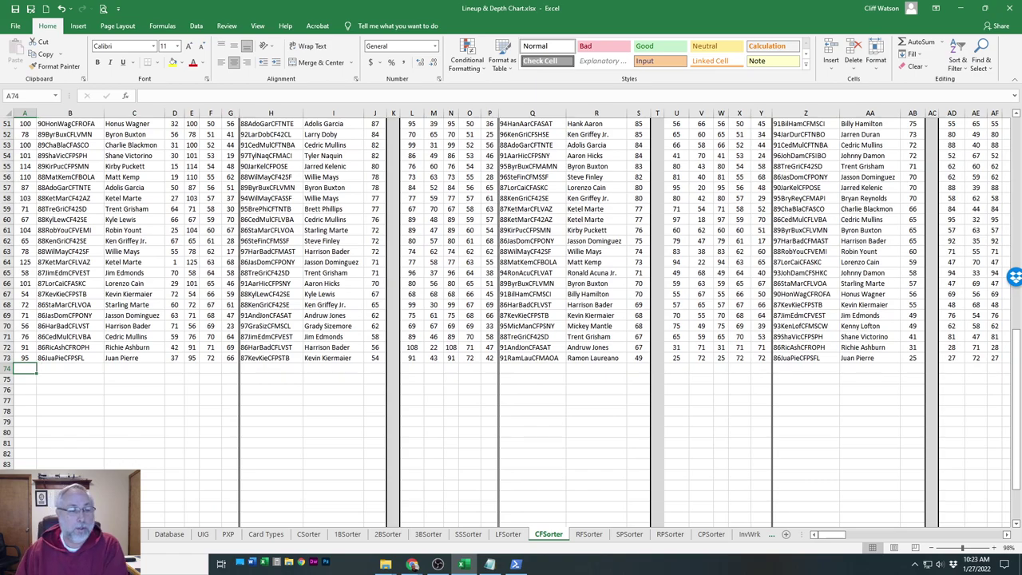
On the SPSorter sheet, fill the A181 formula down into A182 with Ctrl+D
left_click(582, 535)
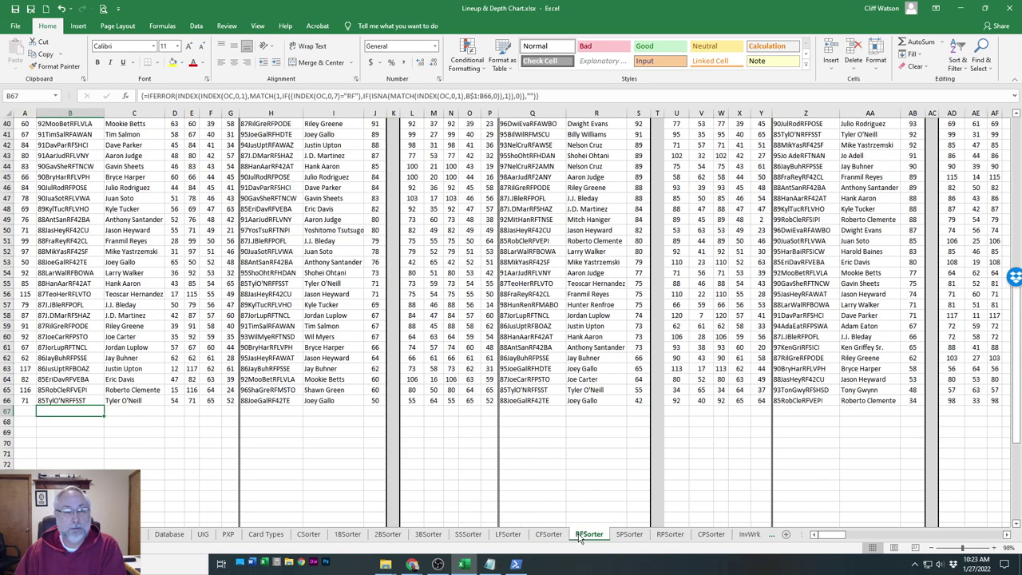
left_click(635, 535)
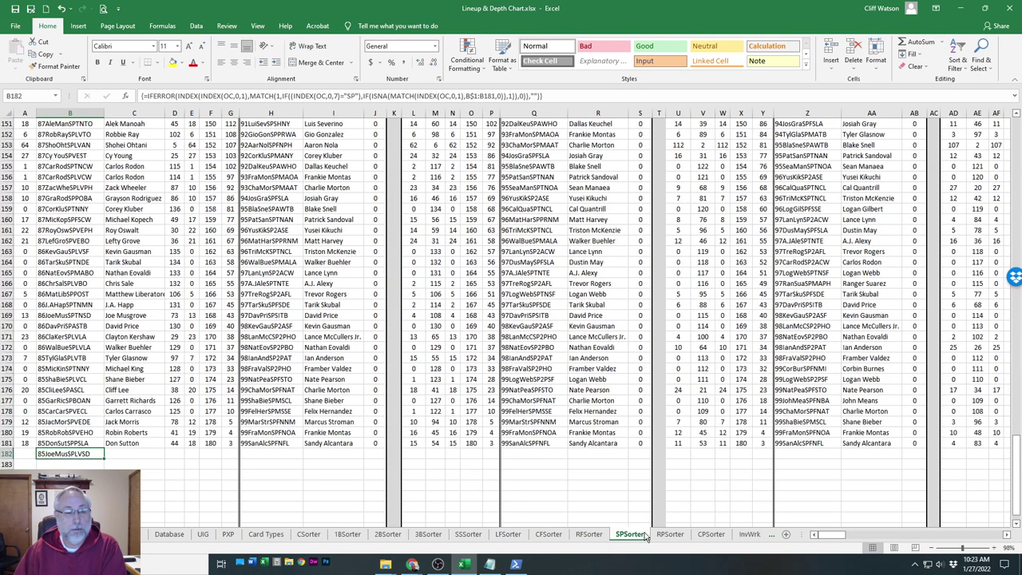
left_click(27, 445)
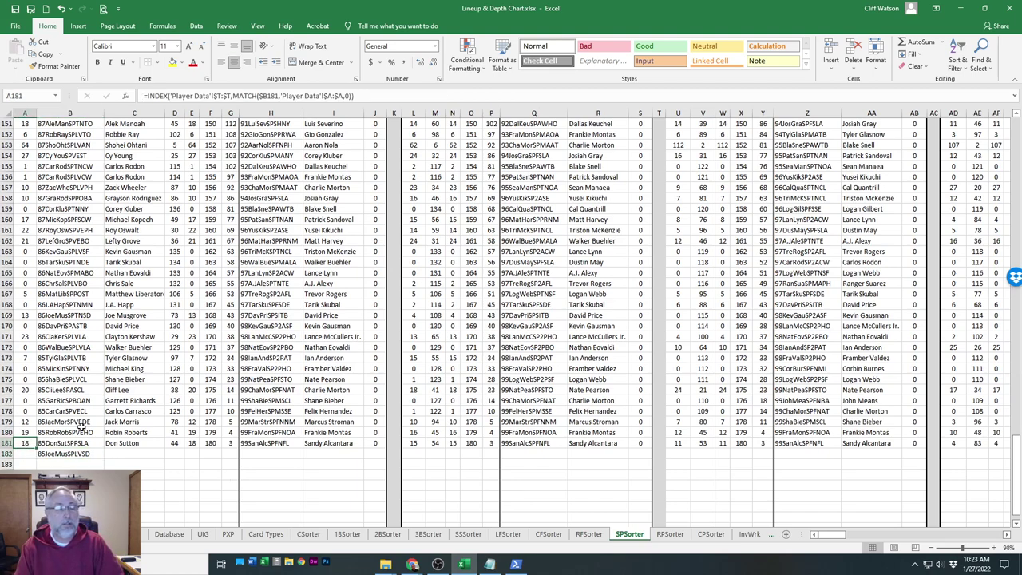
key("shift+Down")
key("ctrl+d")
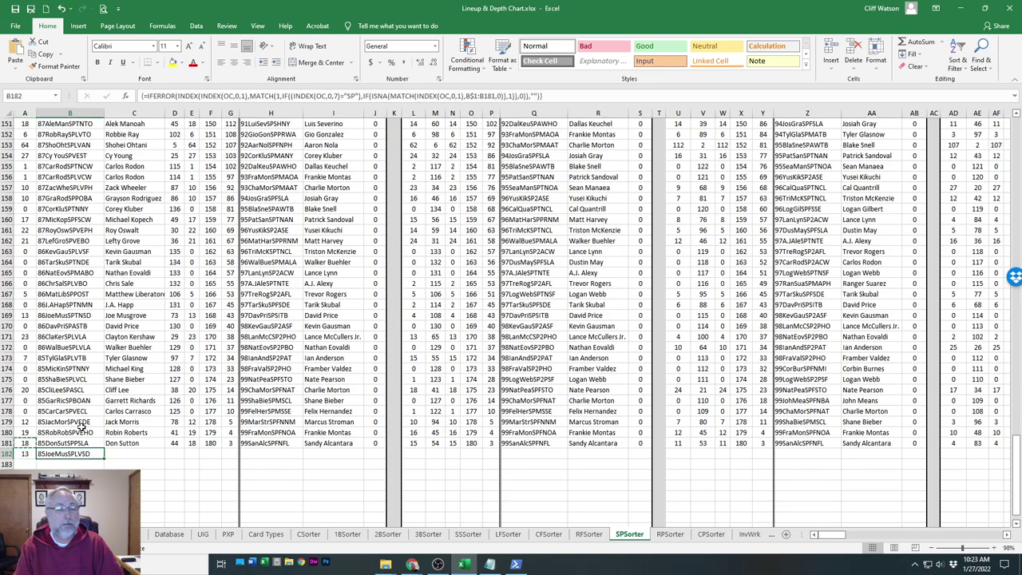
Copy row 181's formulas C181:GQ181 into row 182 to fill Joe Musgrove's entry
key("Right")
key("Right")
key("shift+Right")
key("shift+Right")
key("shift+Right")
key("shift+Right")
key("shift+Right")
key("shift+Right")
key("shift+Right")
key("shift+Right")
key("shift+Right")
key("shift+Right")
key("shift+Right")
key("shift+Right")
key("shift+Right")
key("shift+Right")
key("shift+Right")
key("shift+Right")
key("shift+Right")
key("shift+Right")
key("shift+Right")
key("shift+Right")
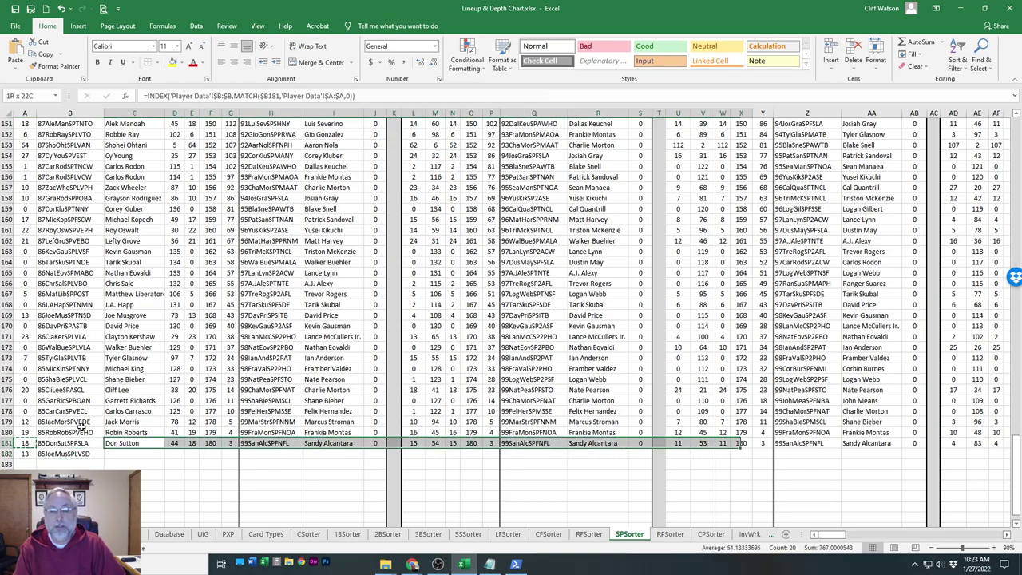
key("shift+Right")
key("shift+Right")
key("shift+Right")
key("shift+Right")
key("shift+Right")
key("shift+Right")
key("shift+Right")
key("shift+Right")
key("shift+Right")
key("shift+Right")
key("shift+Right")
key("shift+Right")
key("shift+Right")
key("shift+Right")
key("shift+Right")
key("shift+Right")
key("shift+Right")
key("shift+Right")
key("shift+Right")
key("shift+Right")
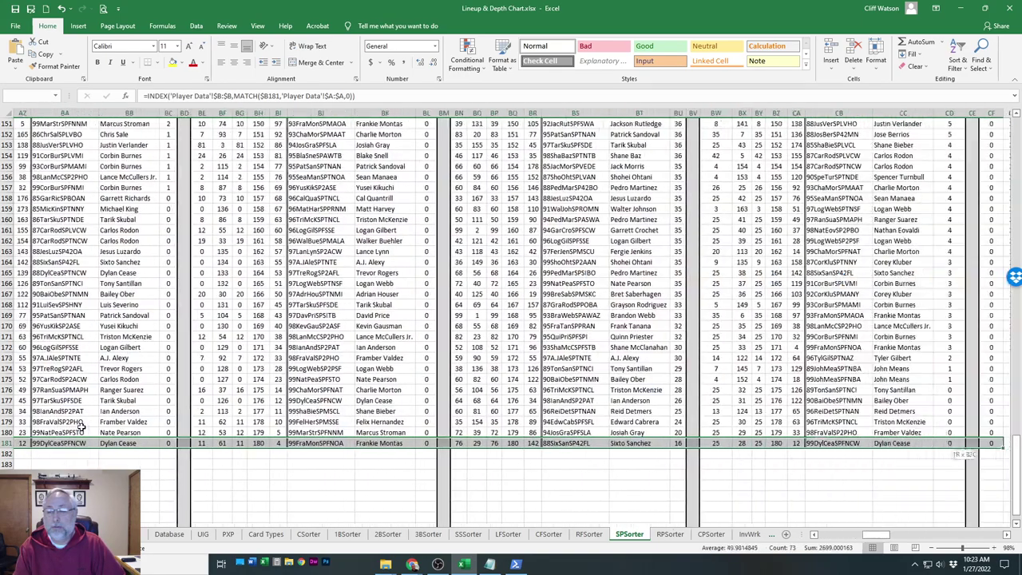
key("shift+Right")
key("shift+Right")
key("shift+Right")
key("shift+Right")
key("shift+Right")
key("shift+Right")
key("shift+Right")
key("shift+Right")
key("shift+Right")
key("shift+Right")
key("shift+Right")
key("shift+Right")
key("shift+Right")
key("shift+Right")
key("shift+Right")
key("shift+Right")
key("shift+Right")
key("shift+Right")
key("shift+Right")
key("shift+Right")
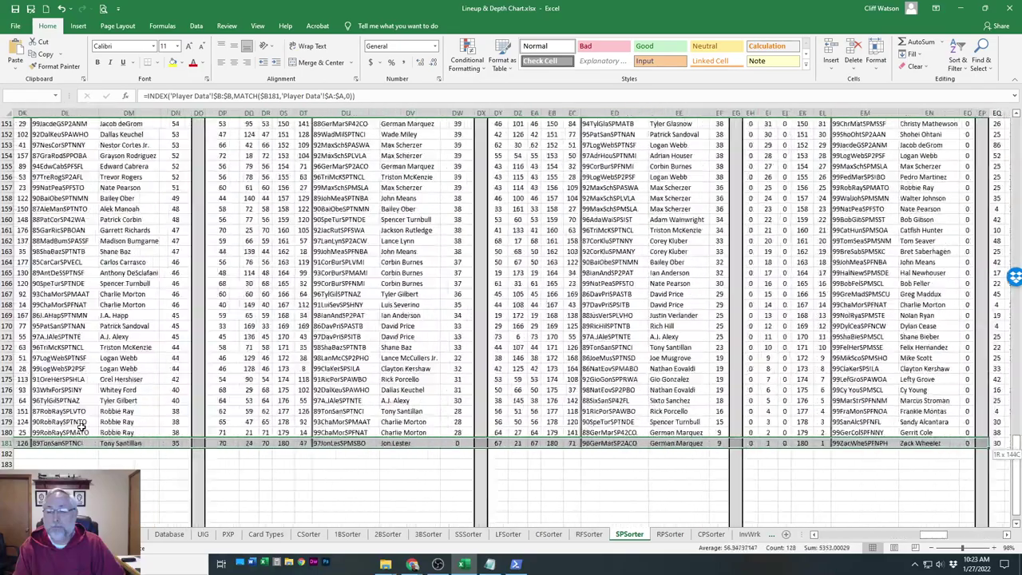
key("shift+Right")
key("shift+Right")
key("shift+Right")
key("shift+Right")
key("shift+Right")
key("shift+Right")
key("shift+Right")
key("shift+Right")
key("shift+Right")
key("shift+Right")
key("shift+Right")
key("shift+Right")
key("shift+Right")
key("shift+Right")
key("shift+Right")
key("shift+Right")
key("shift+Right")
key("shift+Right")
key("shift+Right")
key("shift+Right")
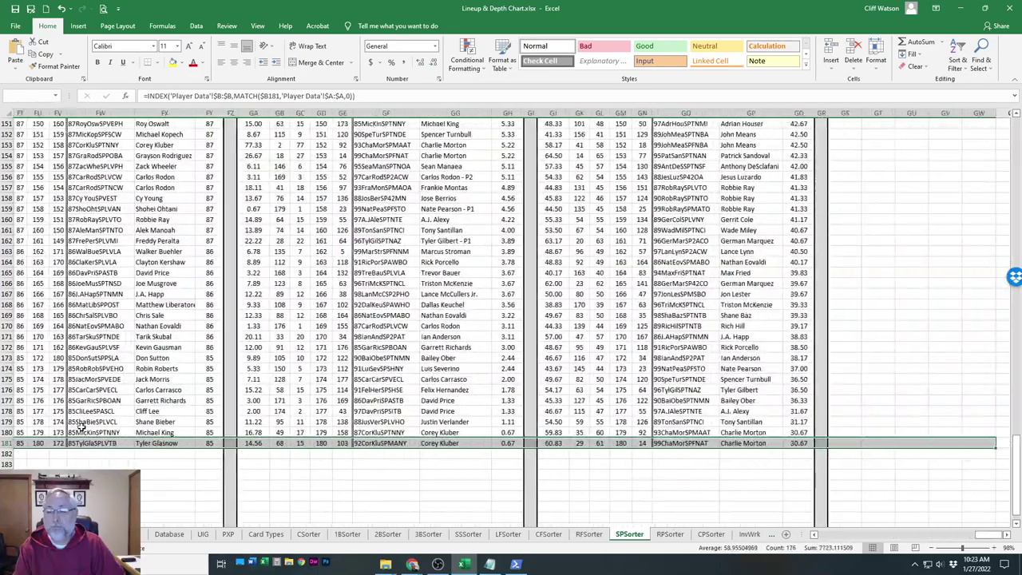
key("shift+Left")
key("shift+Left")
key("shift+Left")
key("shift+Left")
key("shift+Left")
key("shift+Left")
key("shift+Left")
key("shift+Left")
key("shift+Left")
key("shift+Left")
key("shift+Left")
key("shift+Left")
key("shift+Left")
key("shift+Left")
key("shift+Left")
key("shift+Left")
key("shift+Left")
key("shift+Left")
key("shift+Right")
key("shift+Right")
key("shift+Right")
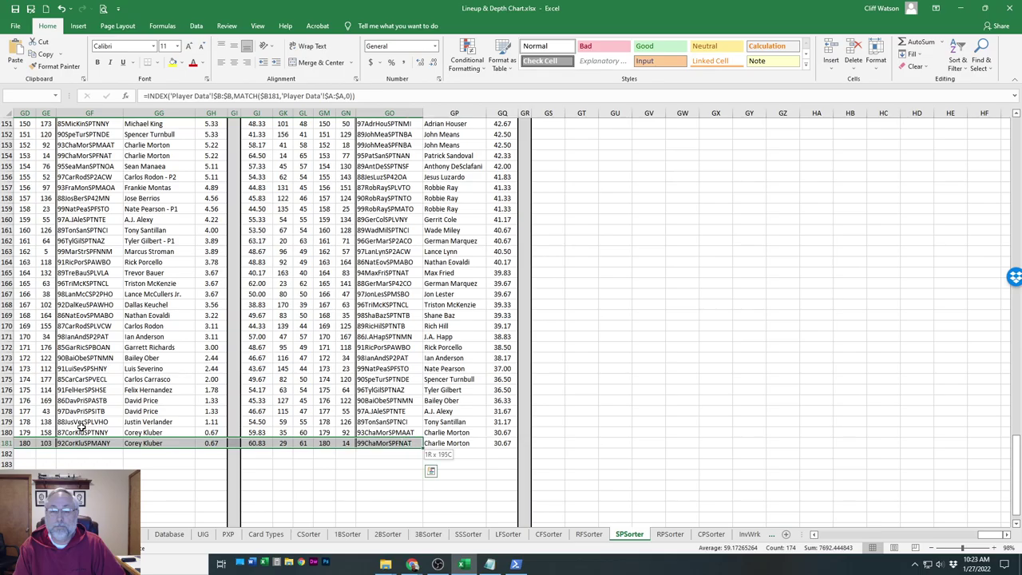
key("ctrl+c")
key("Home")
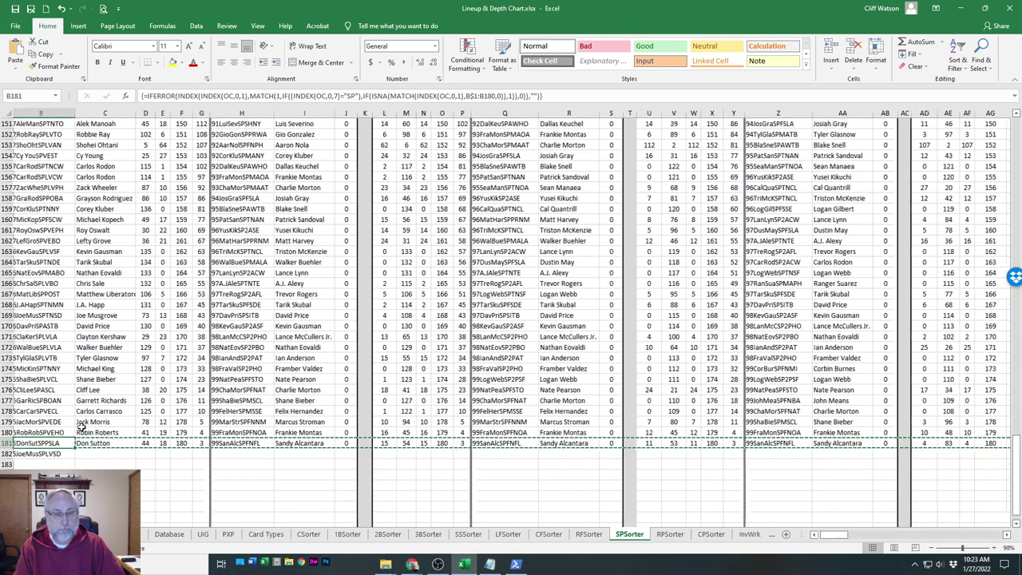
key("Down")
key("Right")
key("Right")
key("ctrl+v")
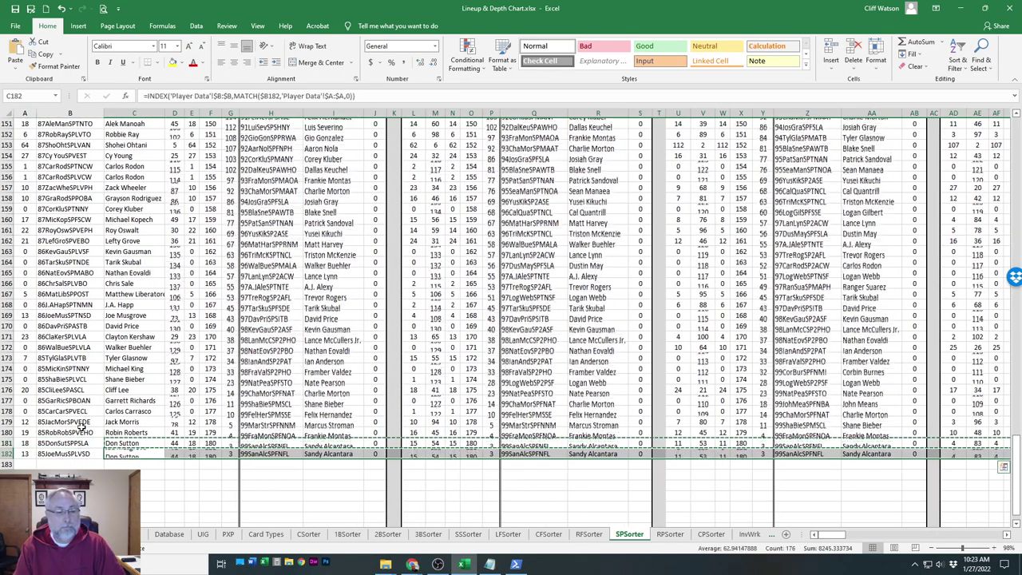
key("Right")
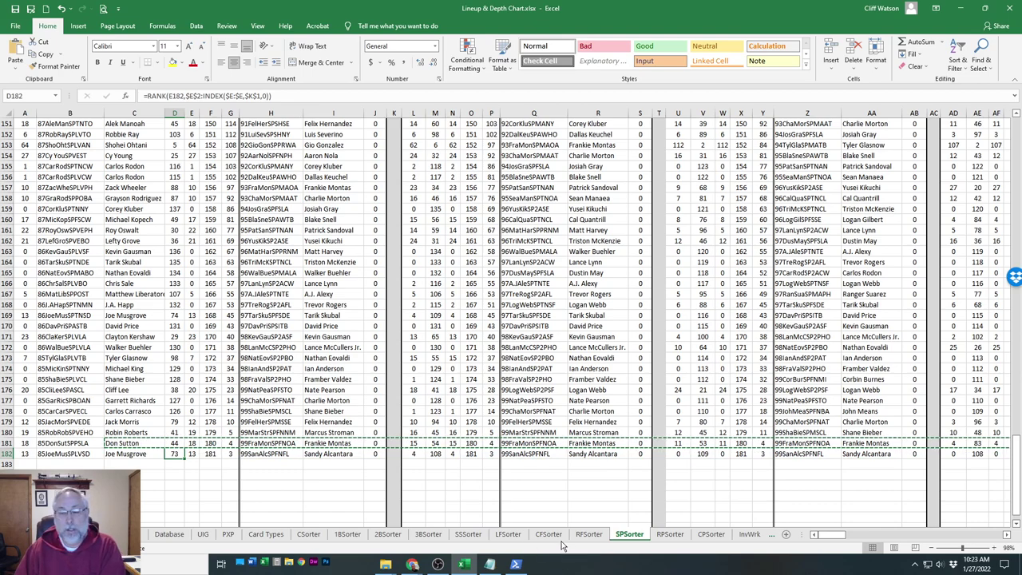
key("Escape")
left_click(72, 464)
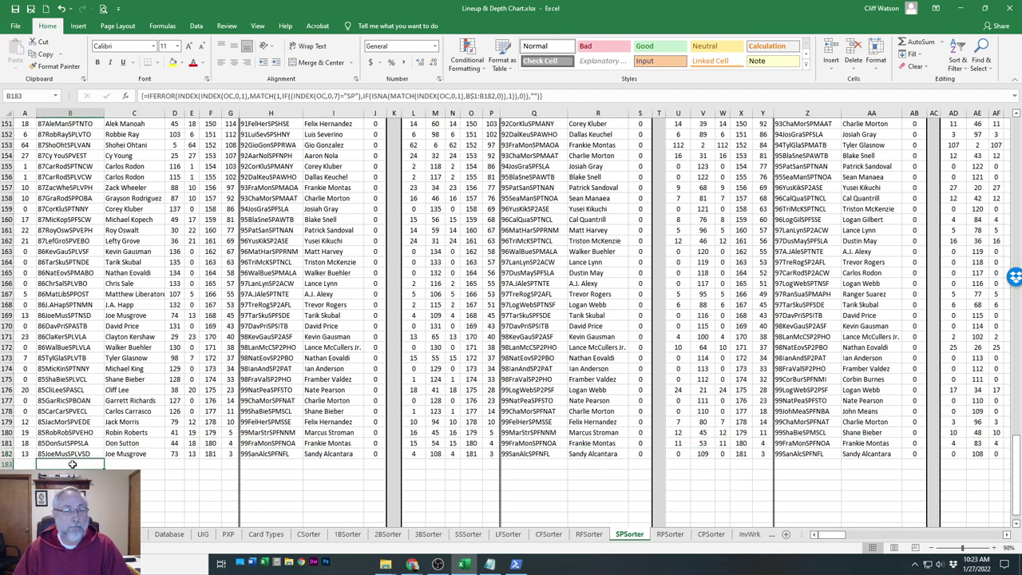
On RPSorter, select row 26's formulas from C26 across and delete the #N/A values
left_click(663, 535)
left_click(34, 390)
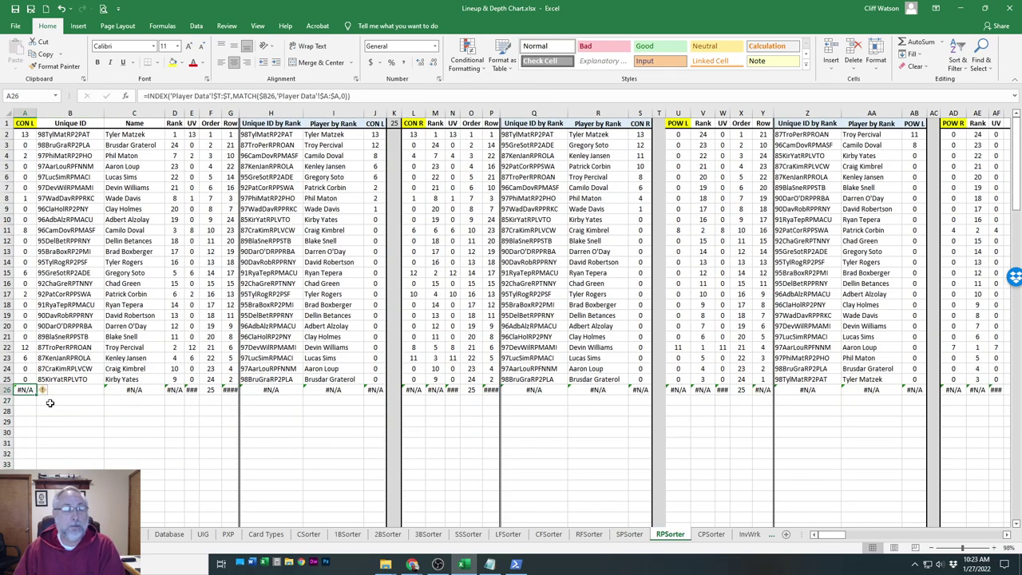
key("shift+Right")
key("shift+Right")
key("shift+Right")
key("shift+Right")
key("shift+Right")
key("shift+Right")
key("shift+Right")
key("shift+Right")
key("shift+Right")
key("shift+Right")
key("shift+Right")
key("shift+Right")
key("shift+Right")
key("shift+Right")
key("shift+Right")
key("shift+Right")
key("shift+Right")
key("shift+Right")
key("shift+Right")
key("shift+Right")
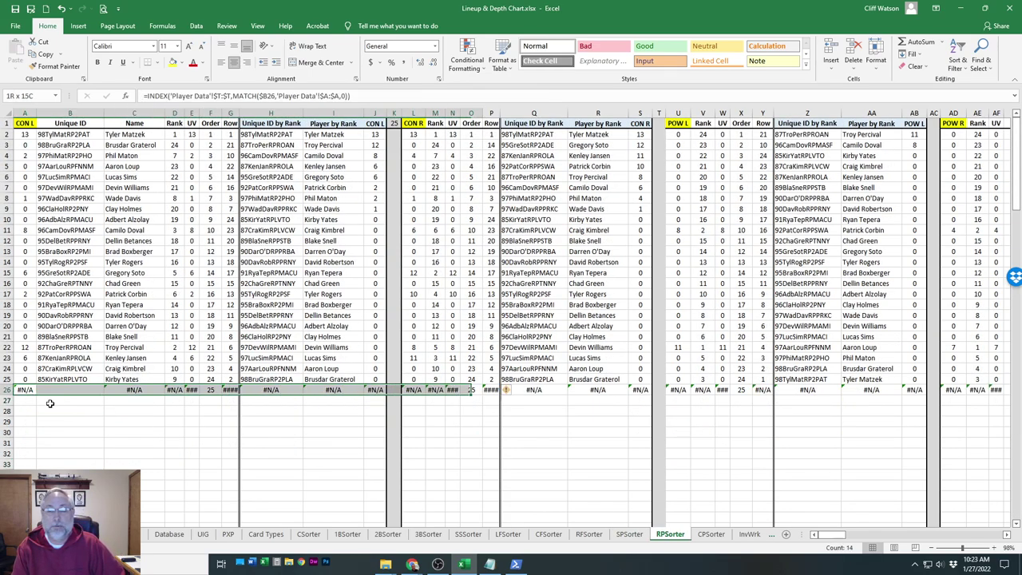
key("Left")
key("Left")
key("Left")
key("Left")
key("Left")
key("Left")
key("Left")
key("Left")
key("Left")
key("Left")
key("Left")
key("Left")
key("Left")
key("Left")
key("Left")
key("Left")
key("Left")
key("Left")
key("Left")
key("Left")
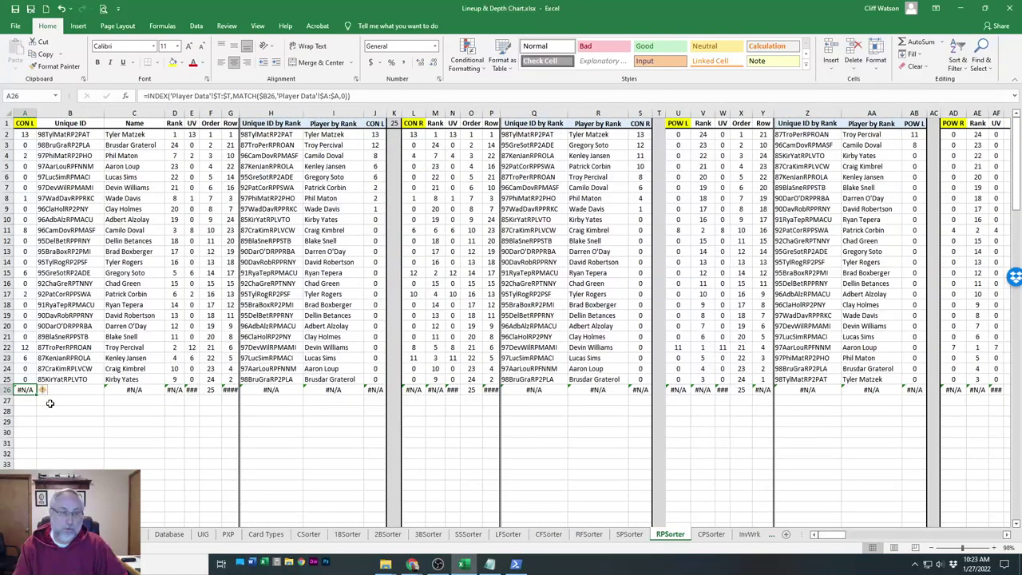
key("Right")
key("Right")
key("shift+Right")
key("shift+Right")
key("shift+Right")
key("shift+Right")
key("shift+Right")
key("shift+Right")
key("shift+Right")
key("shift+Right")
key("shift+Right")
key("shift+Right")
key("shift+Right")
key("shift+Right")
key("shift+Right")
key("shift+Right")
key("shift+Right")
key("shift+Right")
key("shift+Right")
key("shift+Right")
key("shift+Right")
key("shift+Right")
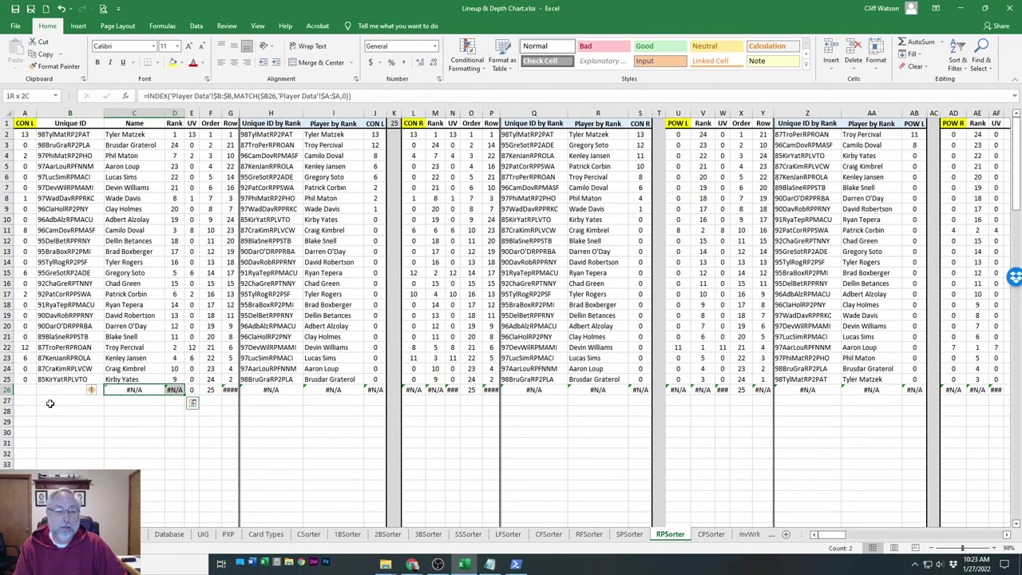
key("shift+Right")
key("shift+Right")
key("shift+Right")
key("shift+Right")
key("shift+Right")
key("shift+Right")
key("shift+Right")
key("shift+Right")
key("shift+Right")
key("shift+Right")
key("shift+Right")
key("shift+Right")
key("shift+Right")
key("shift+Right")
key("shift+Right")
key("shift+Right")
key("shift+Right")
key("shift+Right")
key("shift+Right")
key("shift+Right")
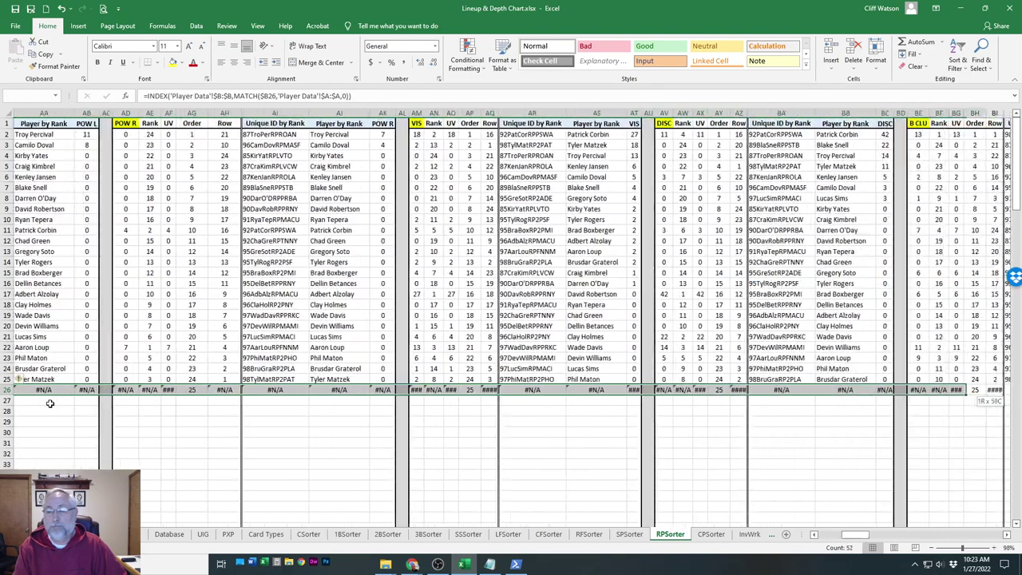
key("shift+Right")
key("shift+Right")
key("shift+Right")
key("shift+Right")
key("shift+Right")
key("shift+Right")
key("shift+Right")
key("shift+Right")
key("shift+Right")
key("shift+Right")
key("shift+Right")
key("shift+Right")
key("shift+Right")
key("shift+Right")
key("shift+Right")
key("shift+Right")
key("shift+Right")
key("shift+Right")
key("shift+Right")
key("shift+Right")
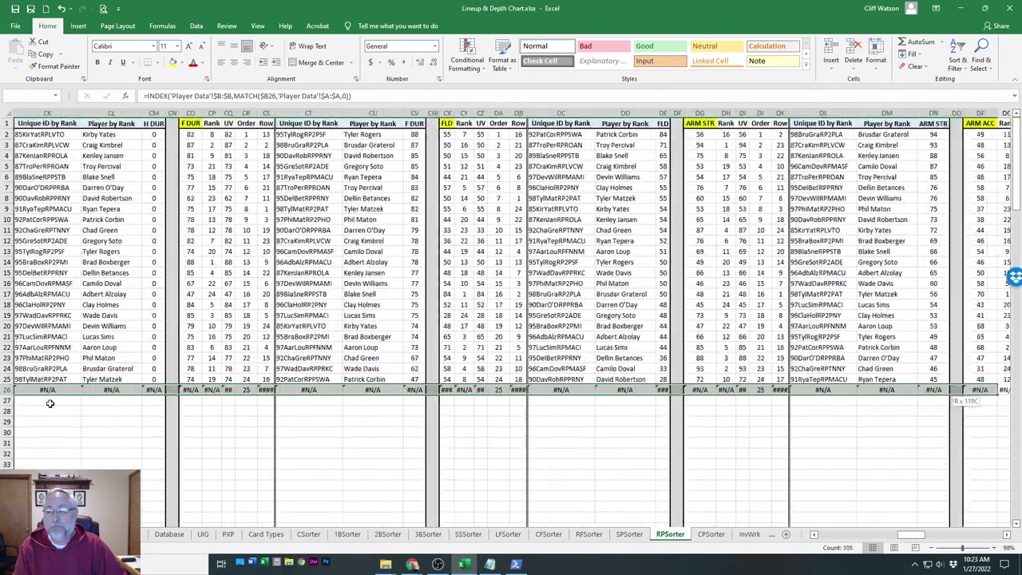
key("shift+Right")
key("shift+Right")
key("shift+Right")
key("shift+Right")
key("shift+Right")
key("shift+Right")
key("shift+Right")
key("shift+Right")
key("shift+Right")
key("shift+Right")
key("shift+Right")
key("shift+Right")
key("shift+Right")
key("shift+Right")
key("shift+Right")
key("shift+Right")
key("shift+Right")
key("shift+Right")
key("shift+Right")
key("shift+Right")
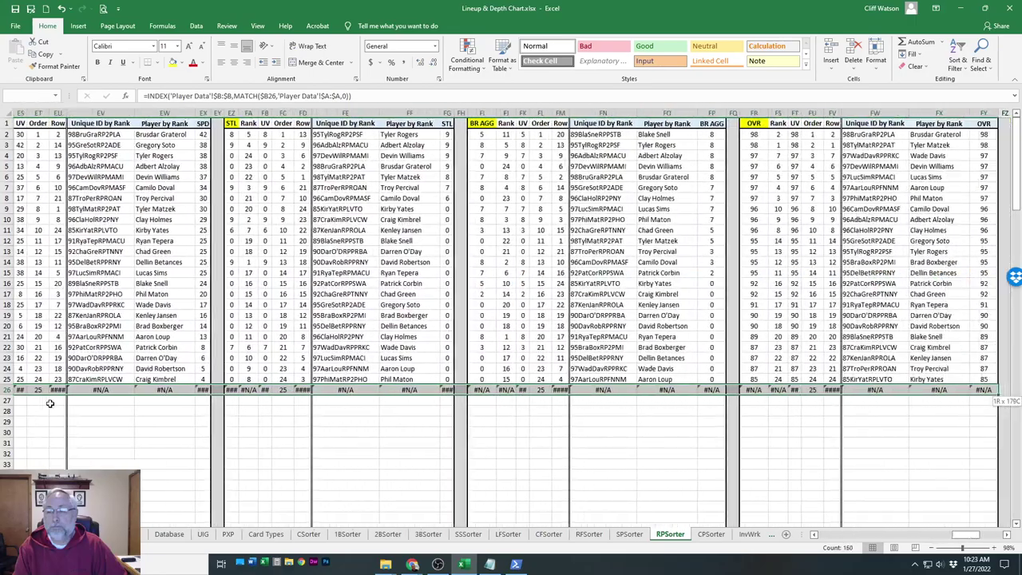
key("Delete")
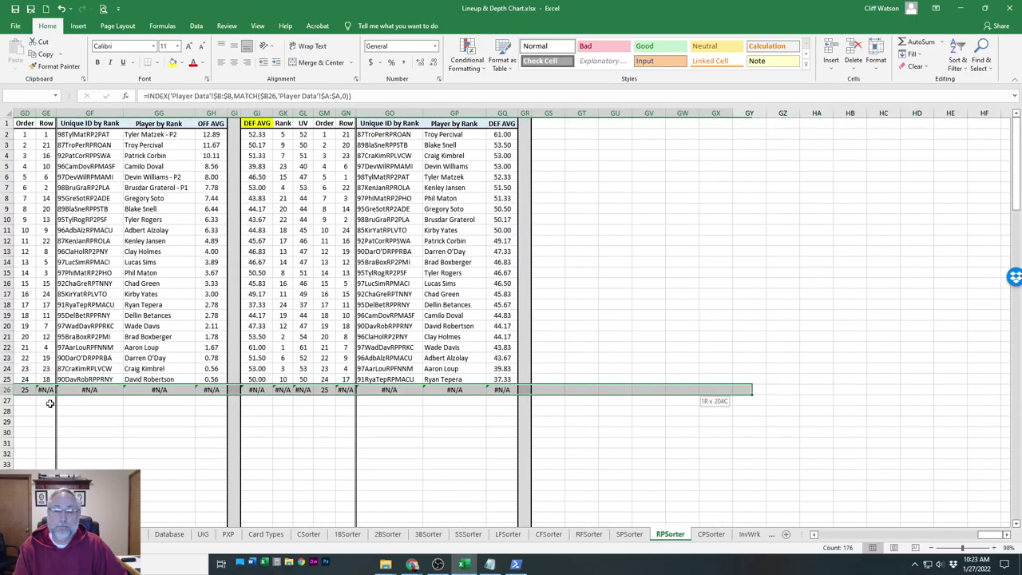
key("ctrl+BackSpace")
key("Left")
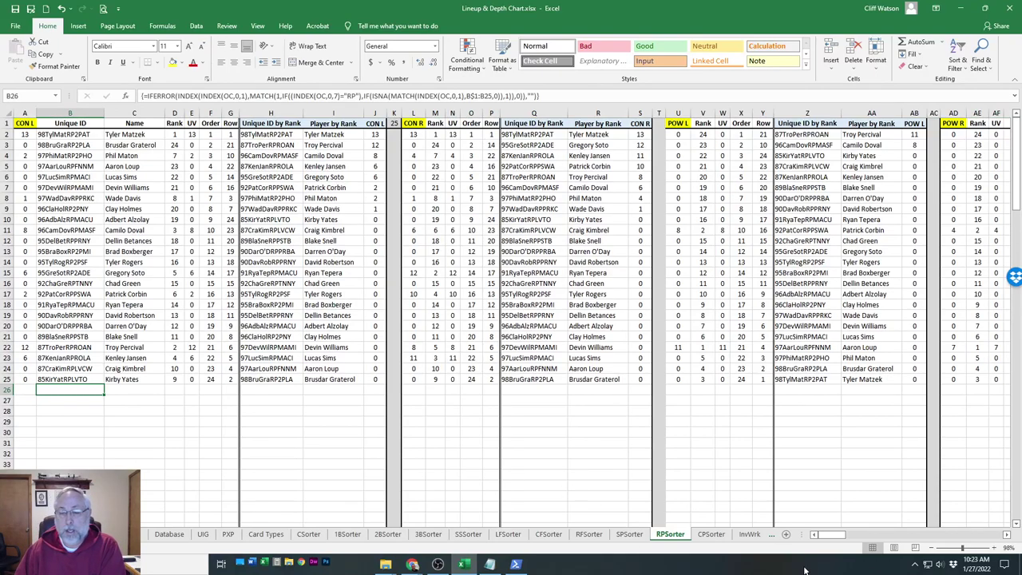
On CPSorter, delete the #N/A formulas in row 54 from A54 across to column GR
left_click(704, 537)
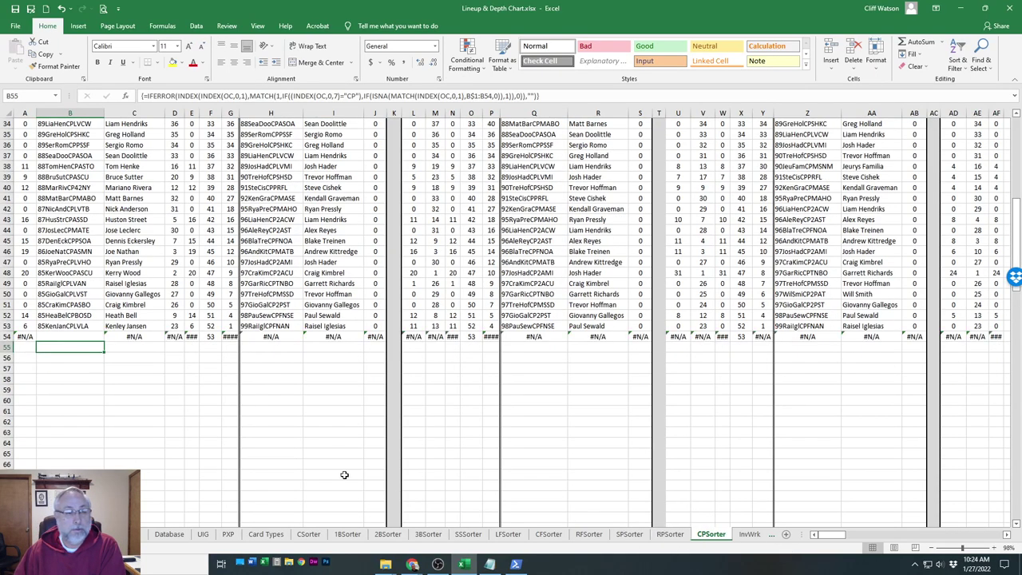
left_click(25, 337)
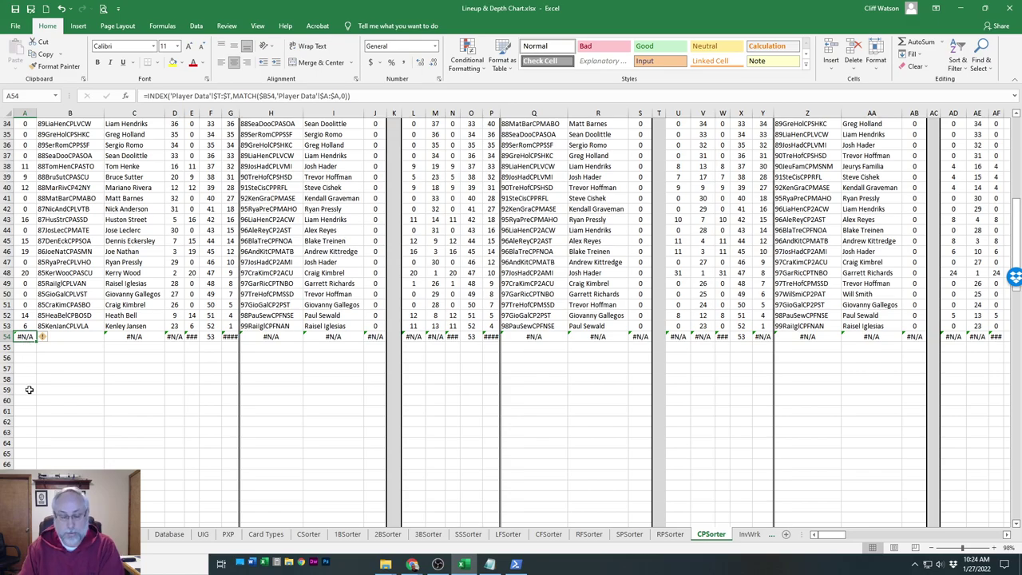
key("Delete")
key("Right")
key("Right")
key("shift+Right")
key("shift+Right")
key("shift+Right")
key("shift+Right")
key("shift+Right")
key("shift+Right")
key("shift+Right")
key("shift+Right")
key("shift+Right")
key("shift+Right")
key("shift+Right")
key("shift+Right")
key("shift+Right")
key("shift+Right")
key("shift+Right")
key("shift+Right")
key("shift+Right")
key("shift+Right")
key("shift+Right")
key("shift+Right")
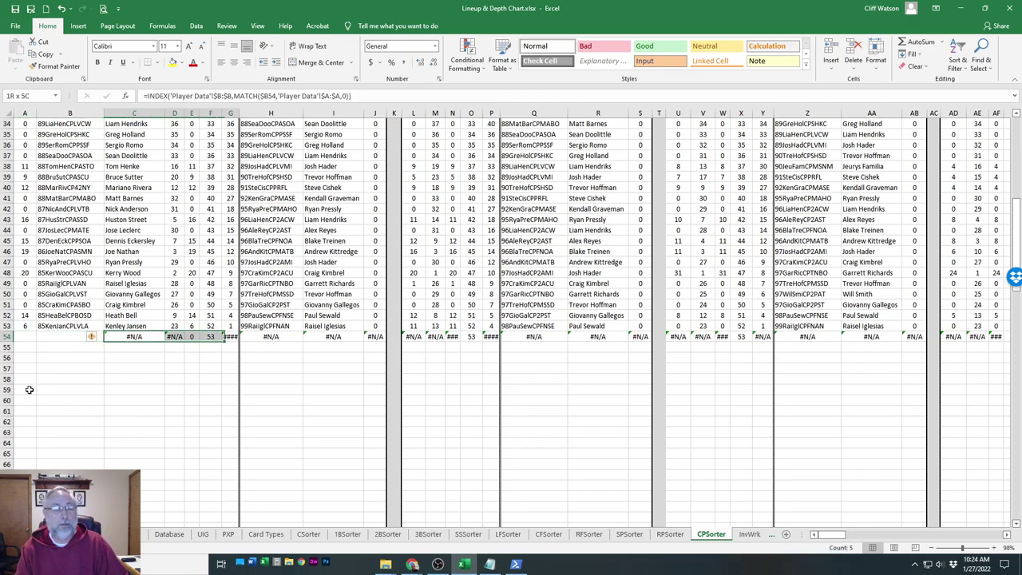
key("shift+Right")
key("shift+Right")
key("shift+Right")
key("shift+Right")
key("shift+Right")
key("shift+Right")
key("shift+Right")
key("shift+Right")
key("shift+Right")
key("shift+Right")
key("shift+Right")
key("shift+Right")
key("shift+Right")
key("shift+Right")
key("shift+Right")
key("shift+Right")
key("shift+Right")
key("shift+Right")
key("shift+Right")
key("shift+Right")
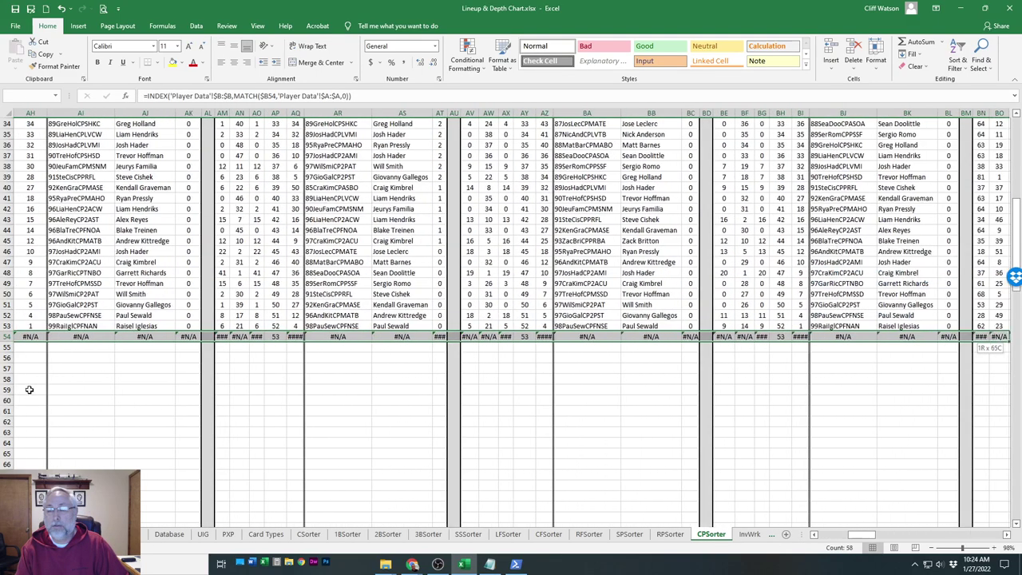
key("shift+Right")
key("shift+Right")
key("shift+Right")
key("shift+Right")
key("shift+Right")
key("shift+Right")
key("shift+Right")
key("shift+Right")
key("shift+Right")
key("shift+Right")
key("shift+Right")
key("shift+Right")
key("shift+Right")
key("shift+Right")
key("shift+Right")
key("shift+Right")
key("shift+Right")
key("shift+Right")
key("shift+Right")
key("shift+Right")
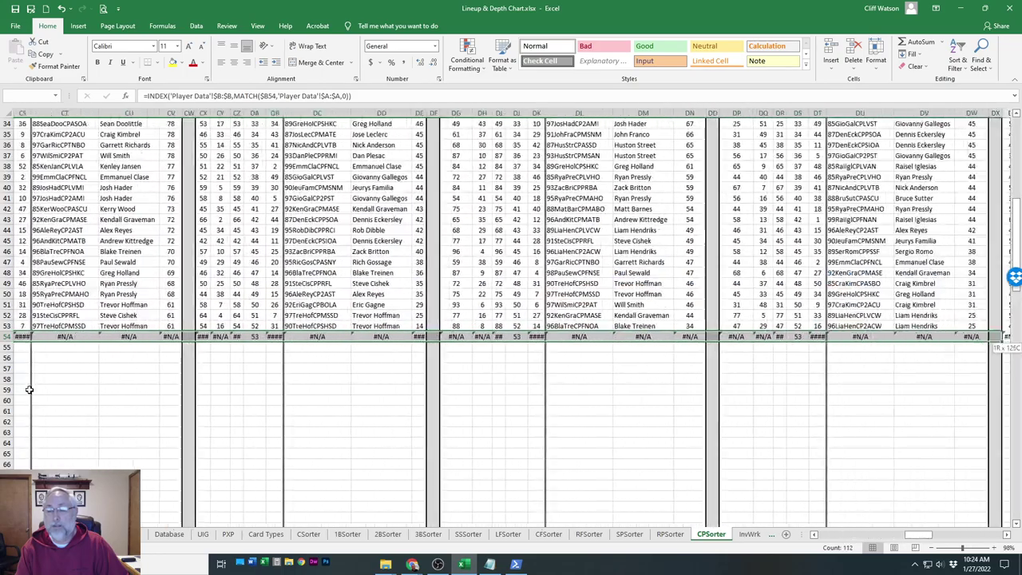
key("shift+Right")
key("shift+Right")
key("shift+Right")
key("shift+Right")
key("shift+Right")
key("shift+Right")
key("shift+Right")
key("shift+Right")
key("shift+Right")
key("shift+Right")
key("shift+Right")
key("shift+Right")
key("shift+Right")
key("shift+Right")
key("shift+Right")
key("shift+Right")
key("shift+Right")
key("shift+Right")
key("shift+Right")
key("shift+Right")
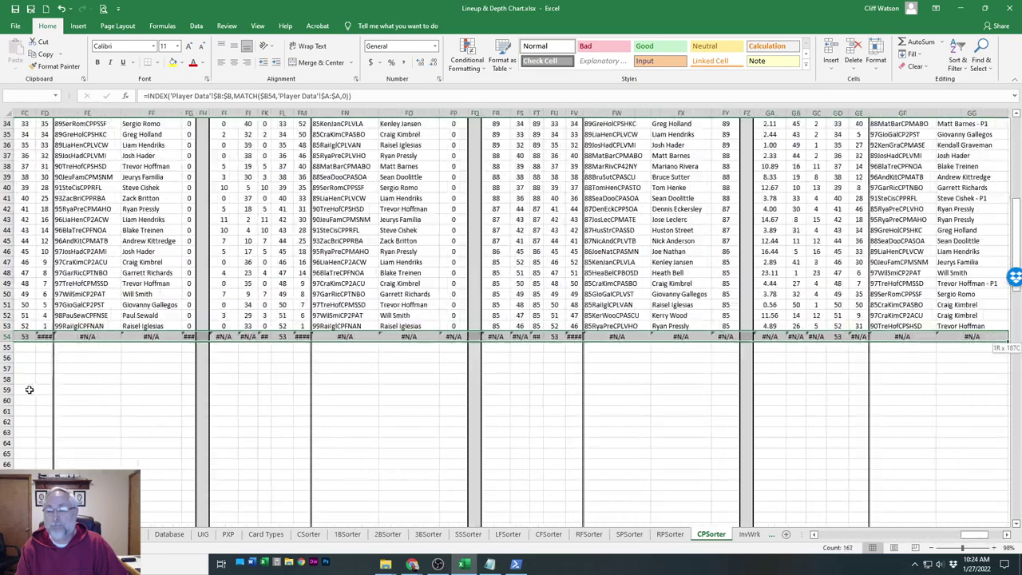
key("shift+Left")
key("shift+Left")
key("shift+Left")
key("shift+Left")
key("shift+Left")
key("shift+Left")
key("shift+Left")
key("shift+Left")
key("shift+Left")
key("shift+Left")
key("shift+Left")
key("shift+Left")
key("shift+Left")
key("shift+Left")
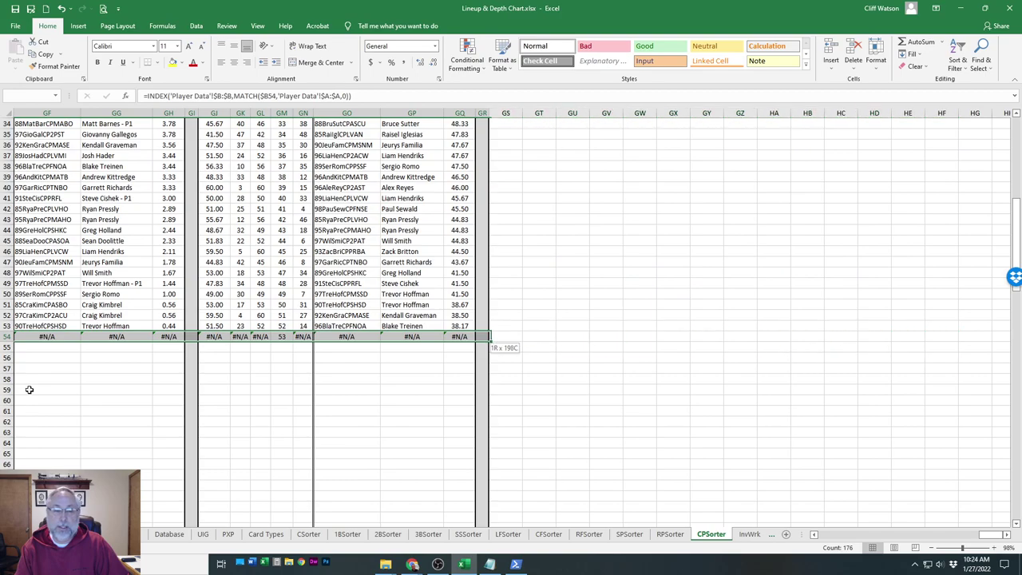
key("shift+Right")
key("shift+Left")
key("ctrl+shift+Left")
key("ctrl+shift+Left")
key("ctrl+shift+Left")
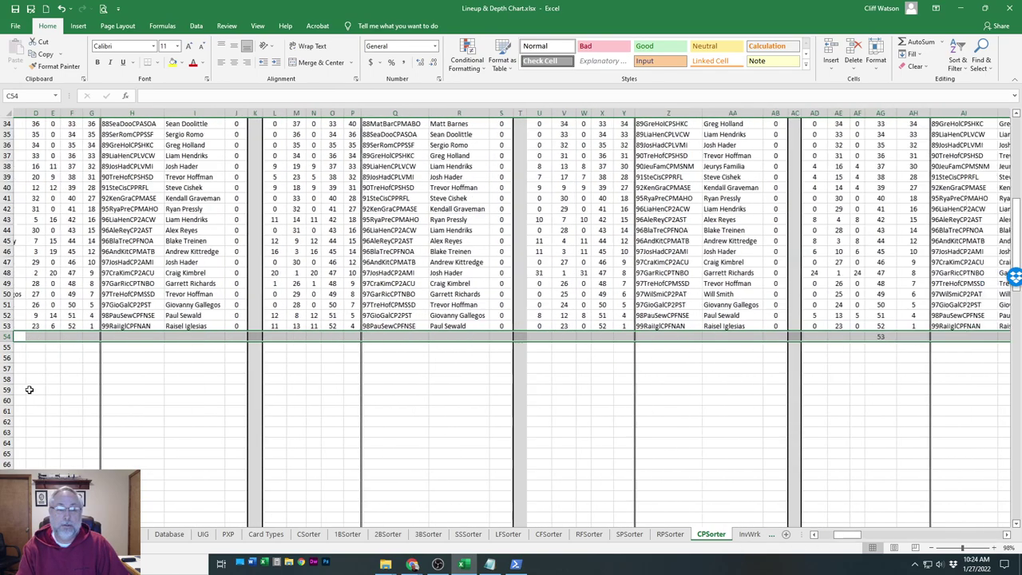
key("Left")
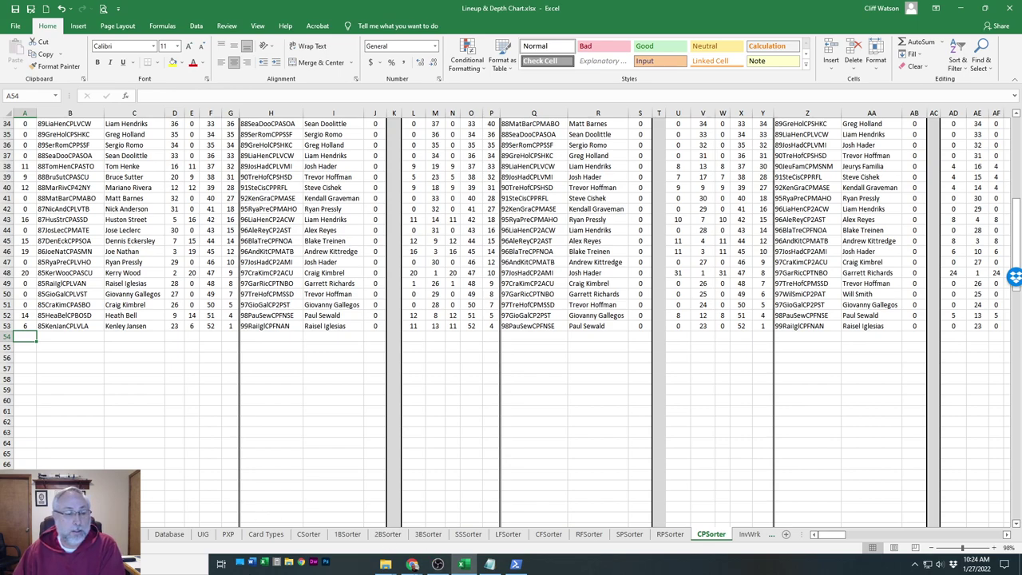
scroll(71, 533, "left", 10)
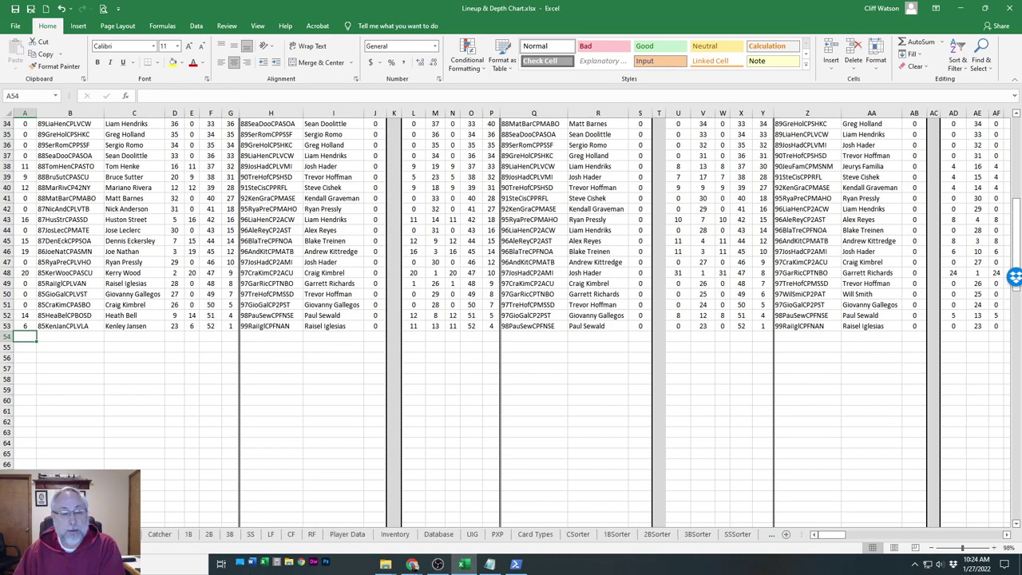
Review the lineup, depth chart and Catcher sheets of the lineup workbook
left_click(48, 534)
left_click(104, 533)
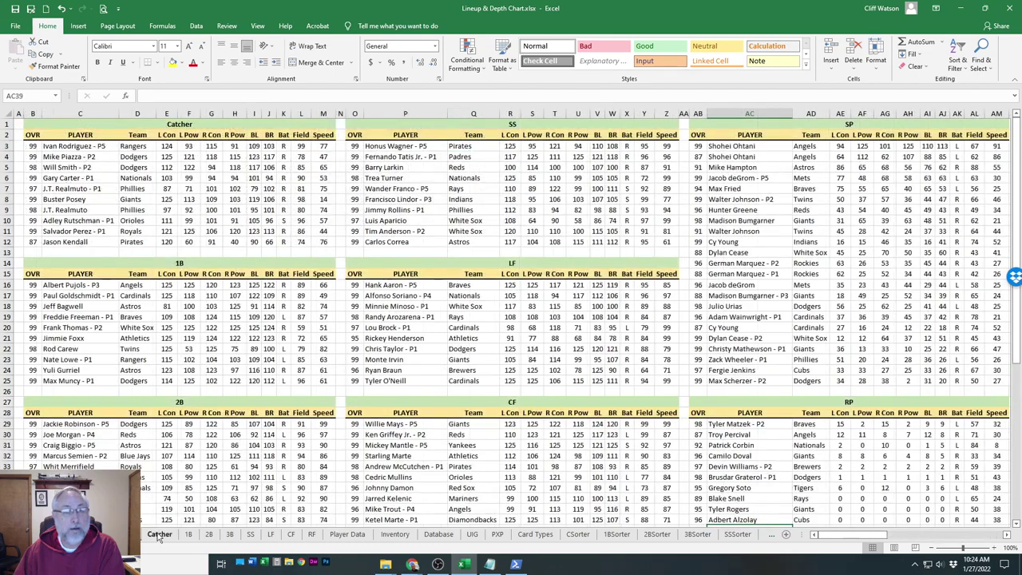
left_click(164, 533)
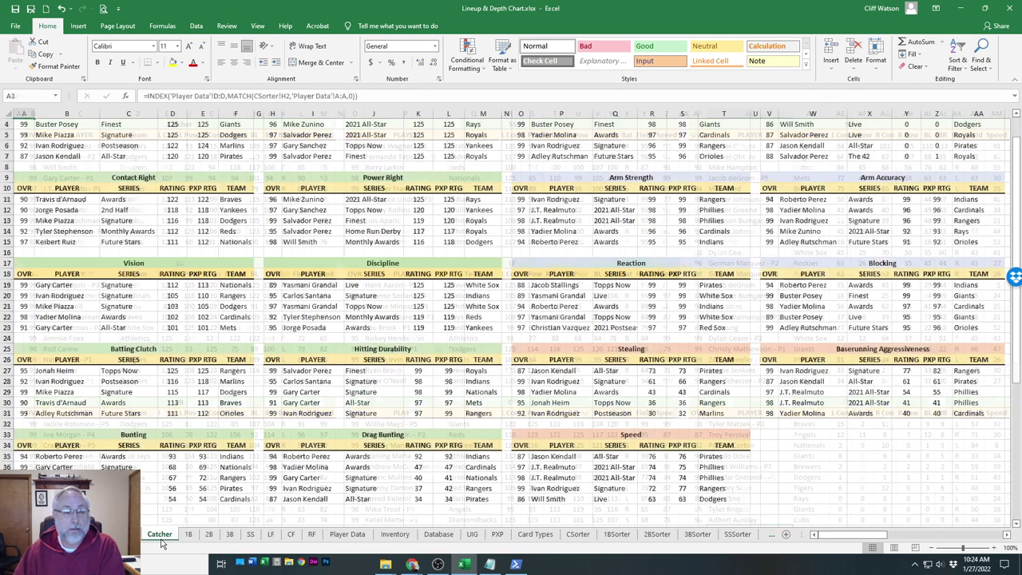
scroll(501, 311, "up", 1)
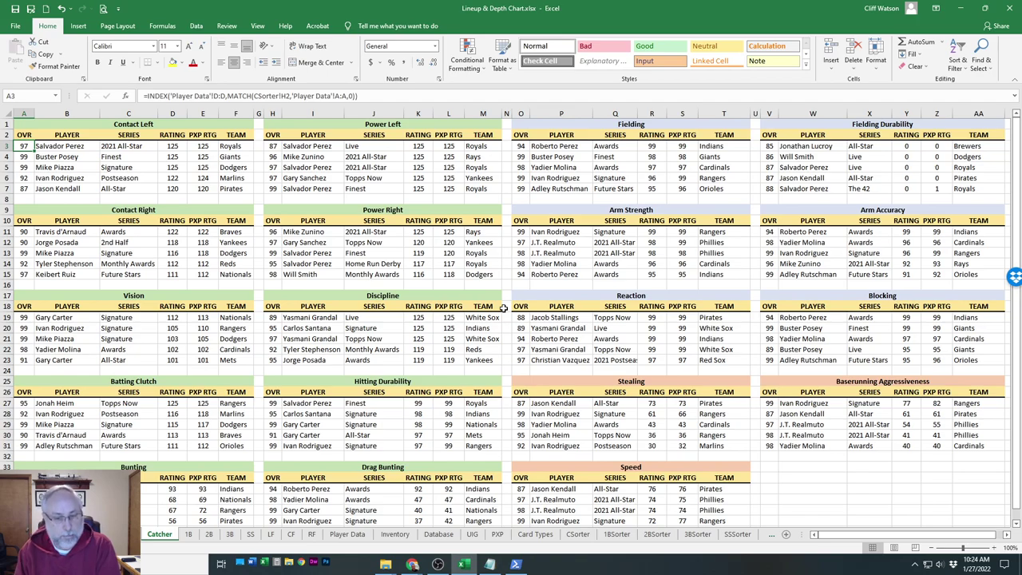
Browse the PXP sheet's Parallel 5 and Parallel 4 player tables by position
left_click(495, 534)
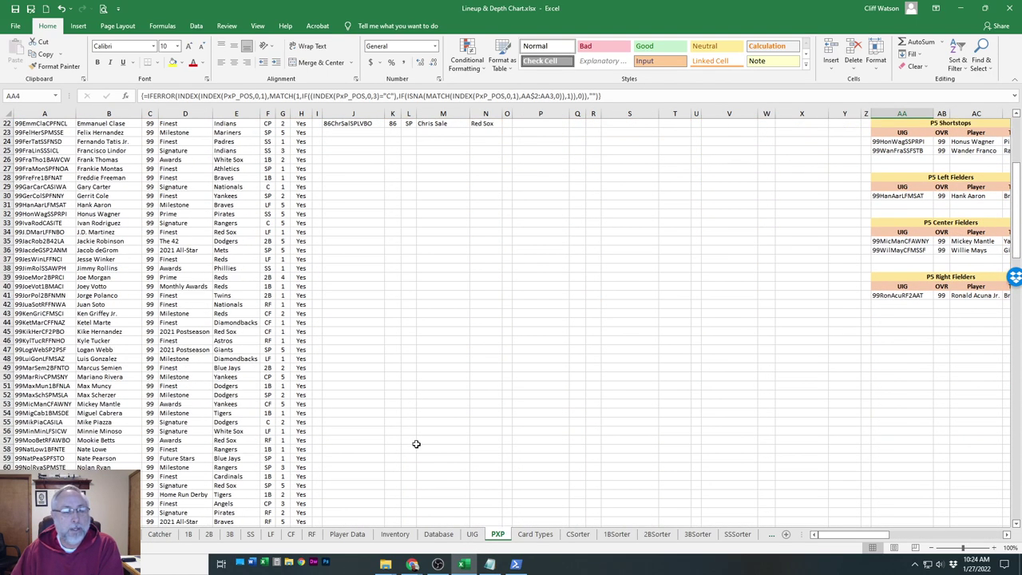
scroll(416, 444, "down", 20)
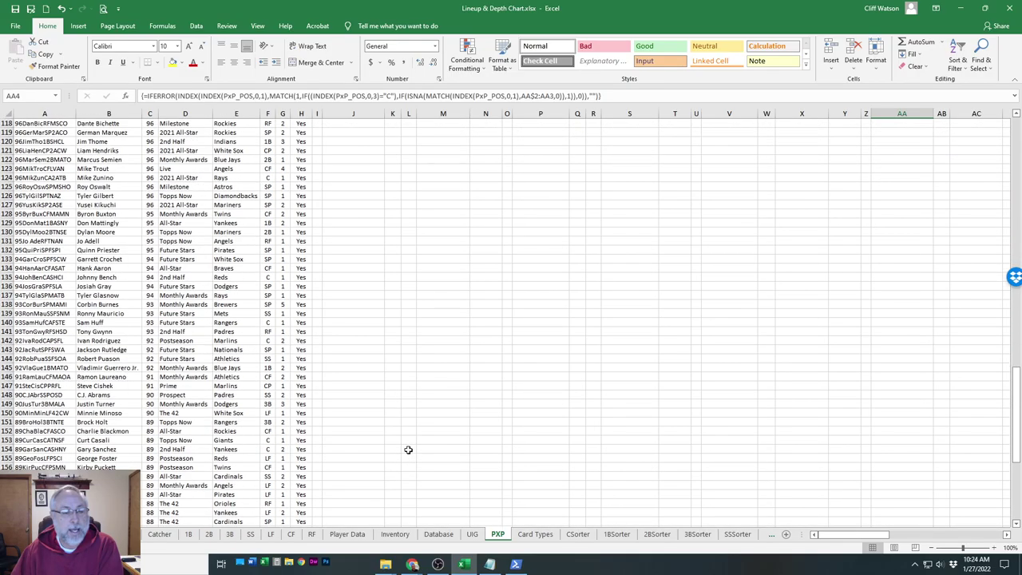
scroll(408, 449, "down", 14)
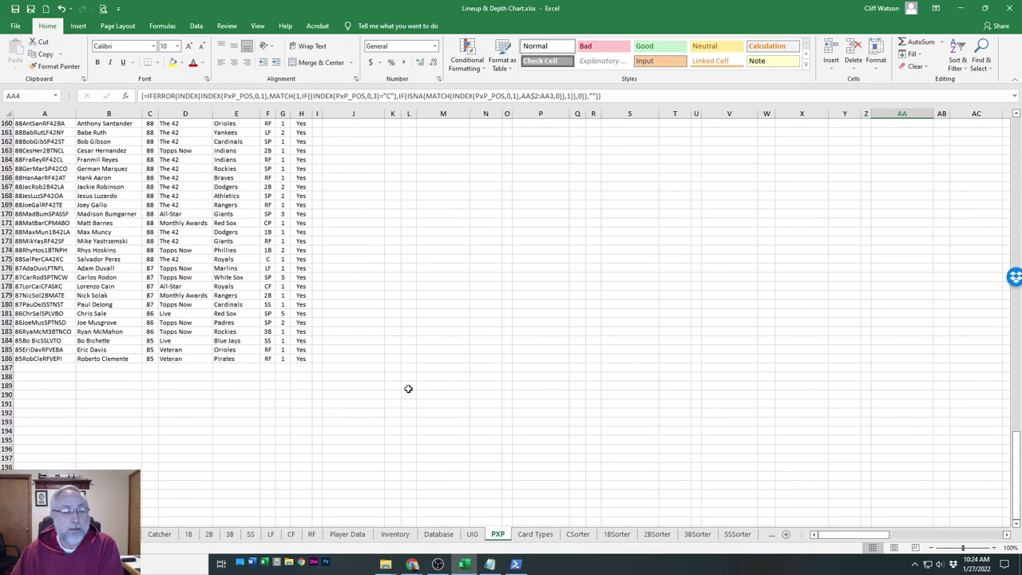
scroll(408, 389, "up", 20)
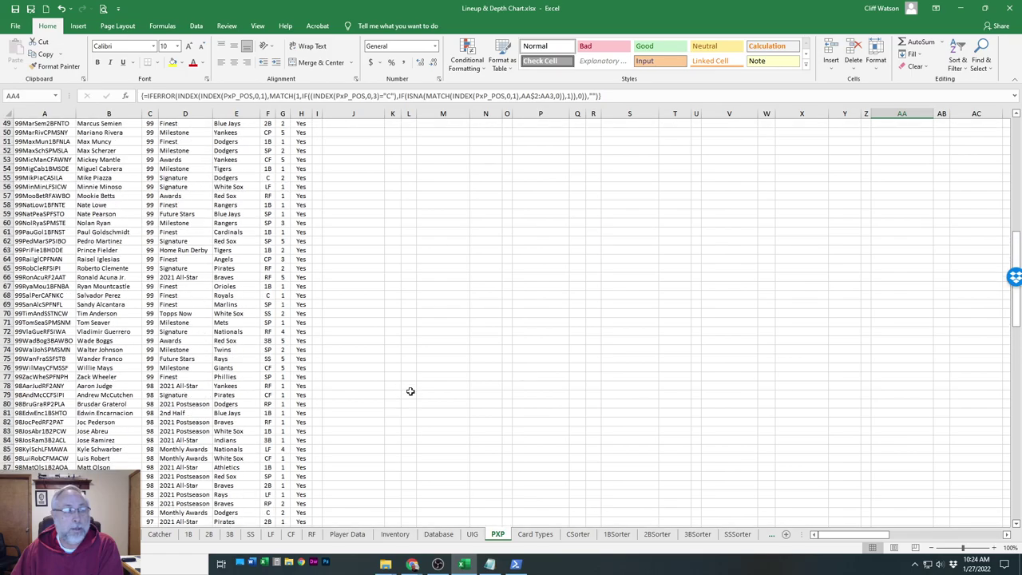
scroll(410, 391, "up", 16)
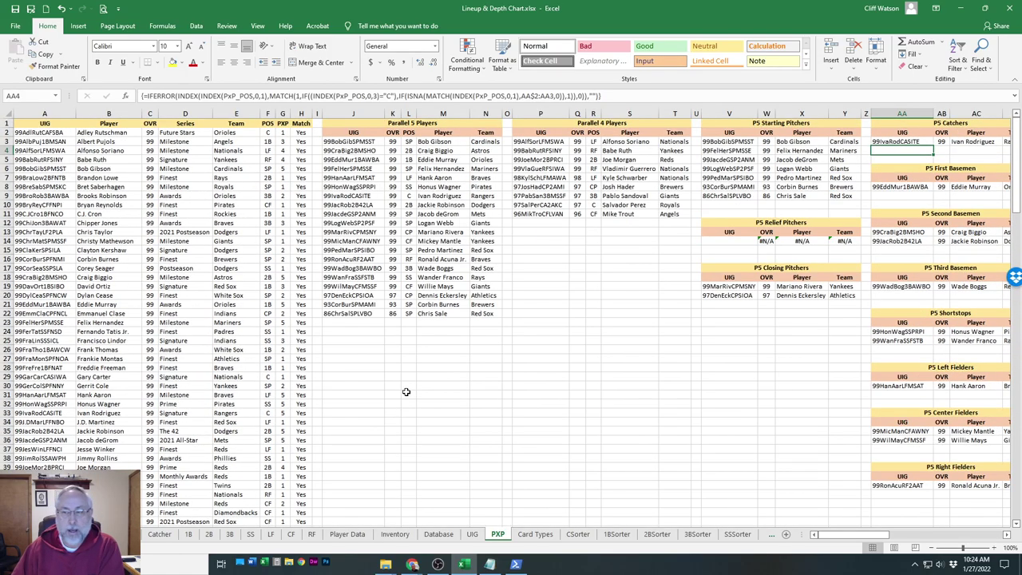
Save the Lineup & Depth Chart workbook, briefly show the desktop, then return to Excel
left_click(412, 563)
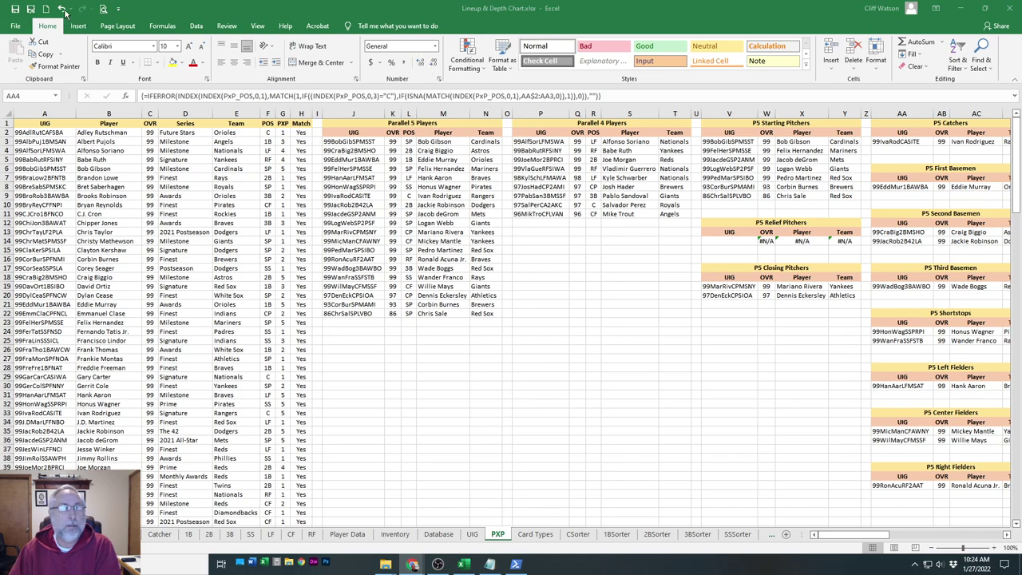
left_click(15, 12)
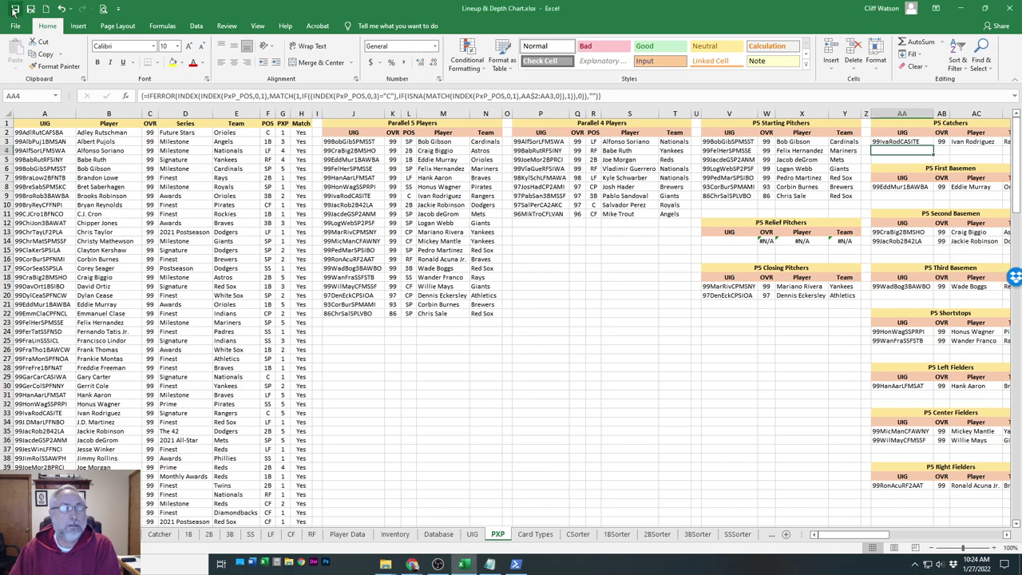
left_click(15, 12)
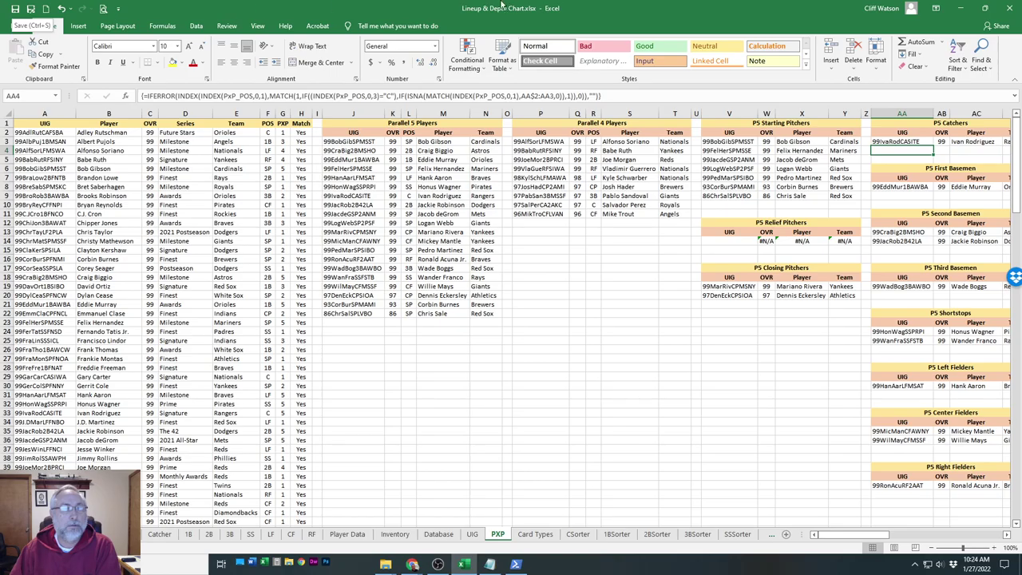
key("super+d")
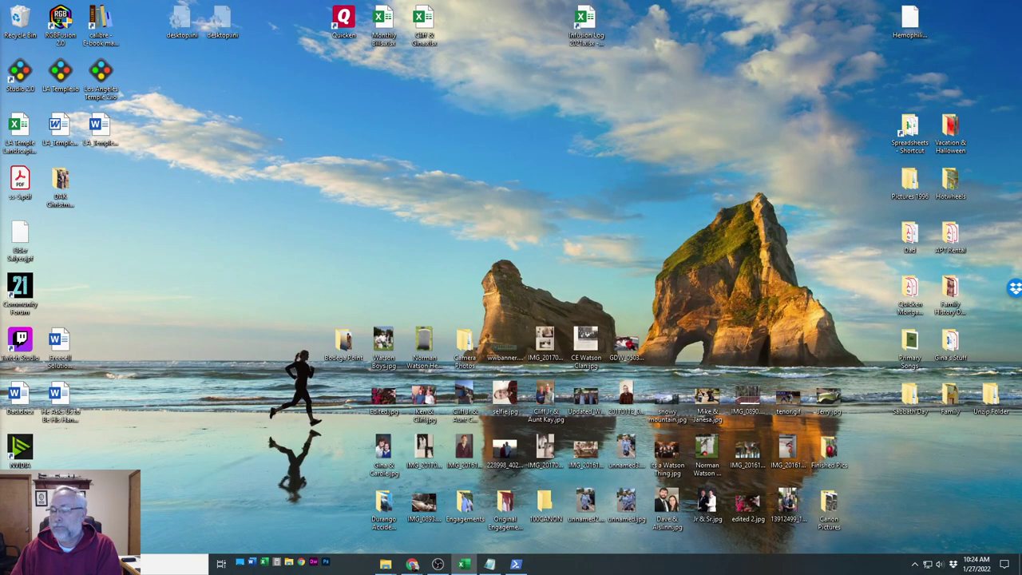
key("super+d")
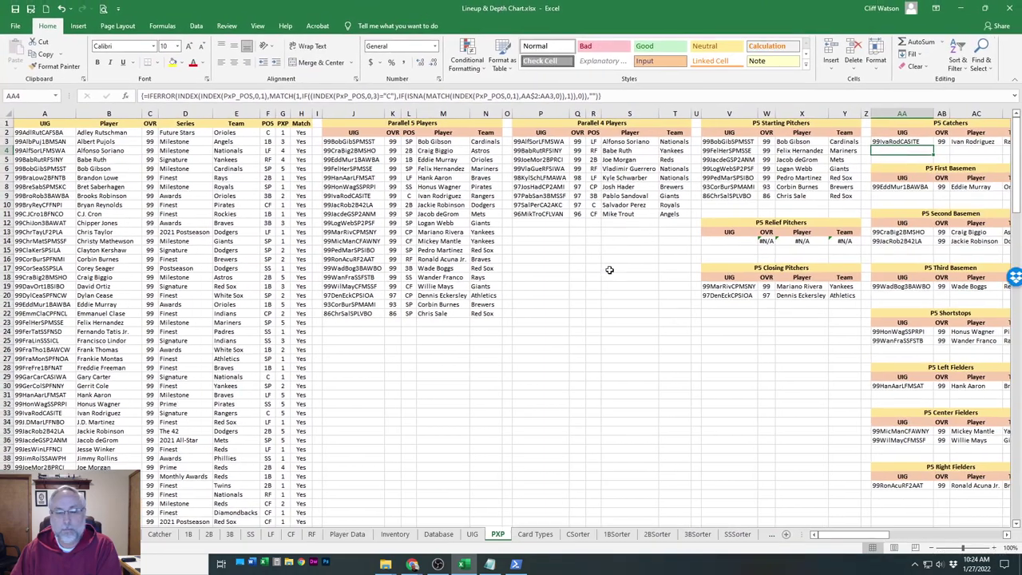
left_click(515, 563)
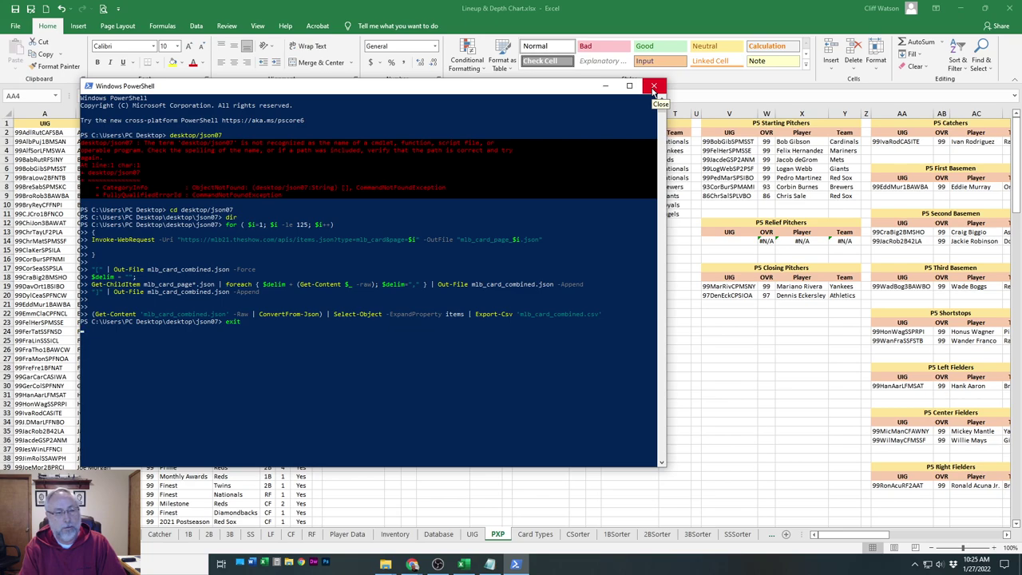
left_click(655, 86)
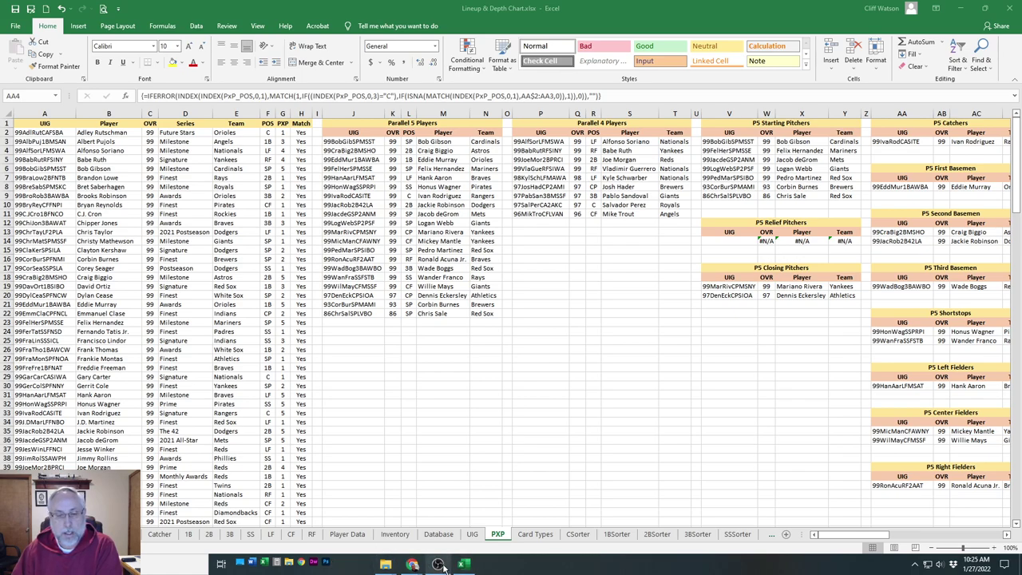
Close the Lineup & Depth Chart workbook window to bring up the save-changes prompt
mouse_move(444, 567)
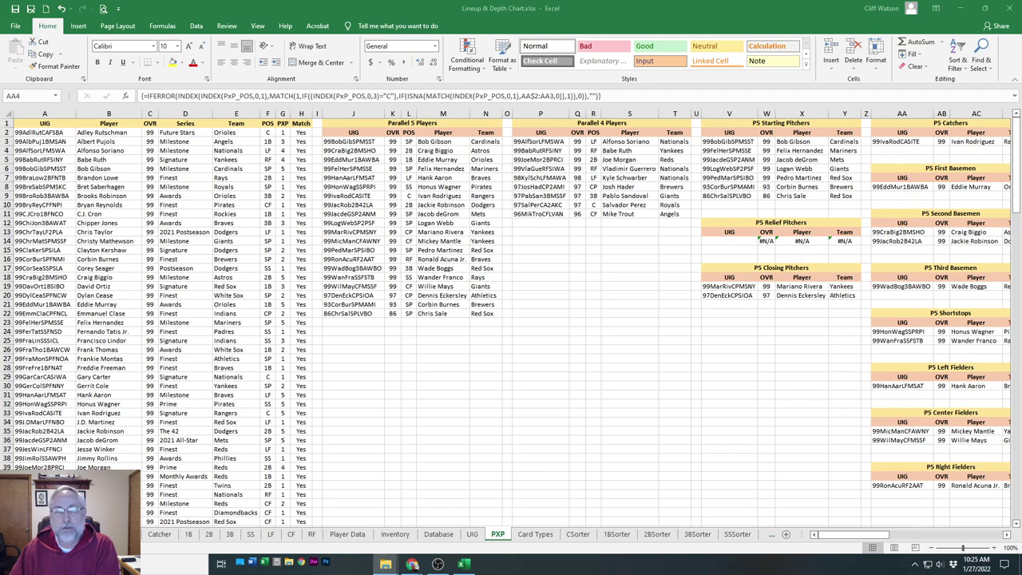
left_click(666, 10)
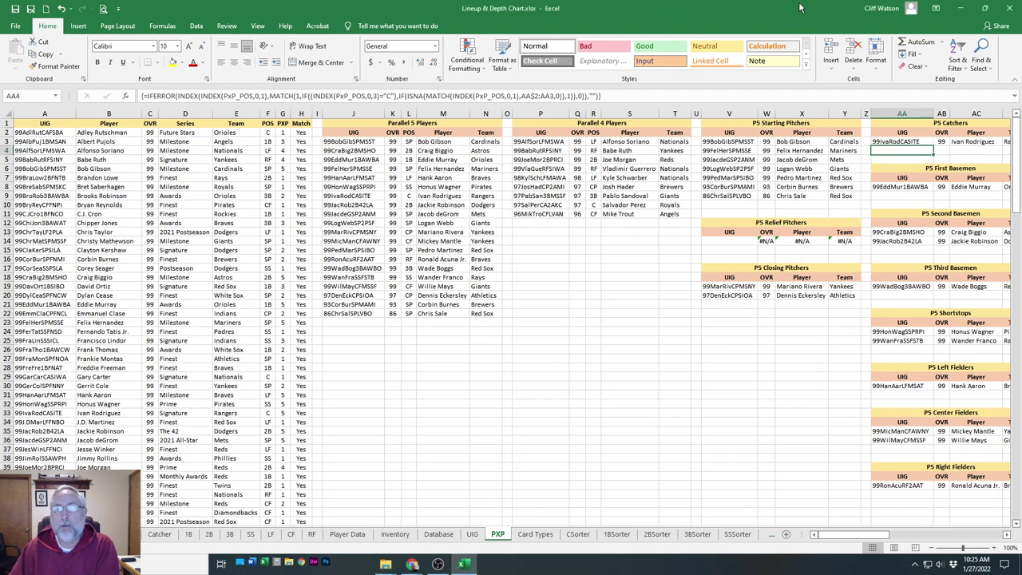
left_click(1011, 12)
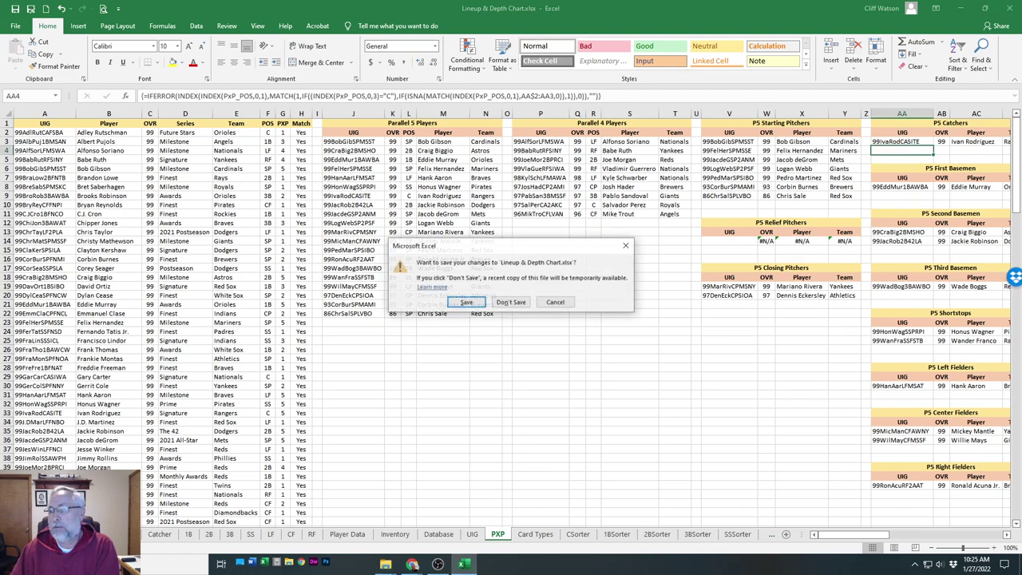
Save the lineup workbook on closing and open Inning Tracker's 10th Inning sheet
left_click(466, 302)
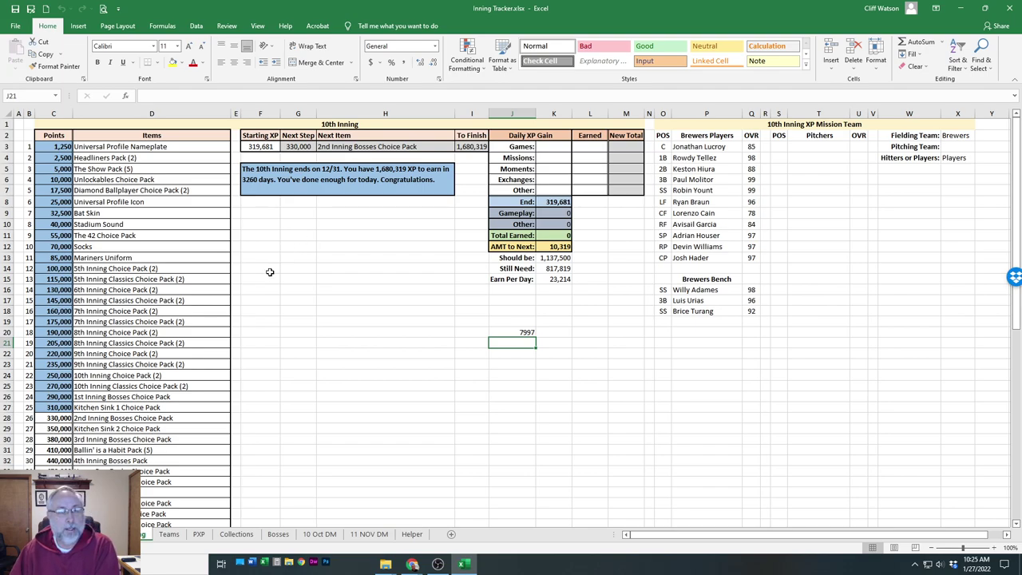
scroll(270, 272, "down", 2)
scroll(270, 273, "up", 2)
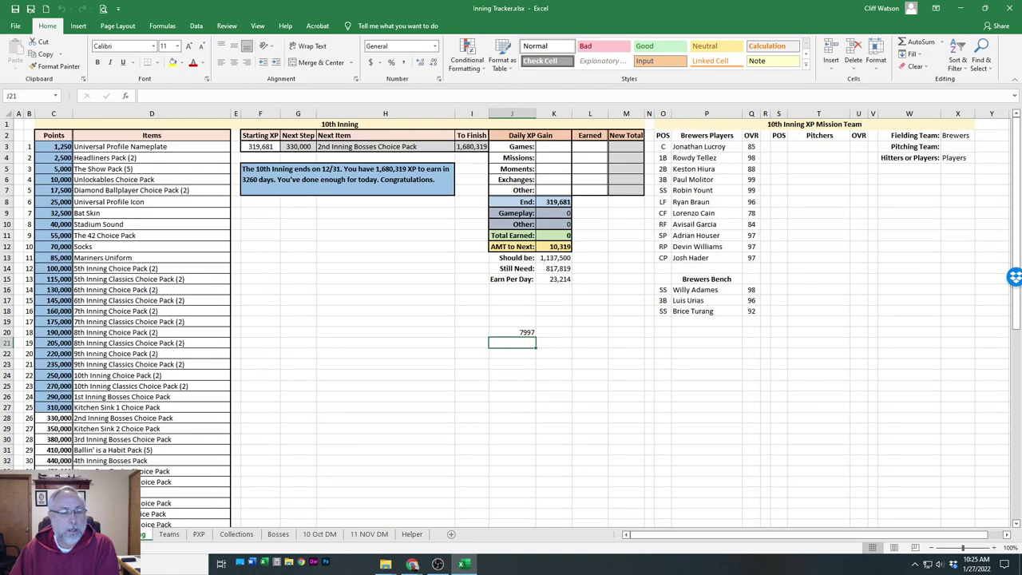
left_click(112, 534)
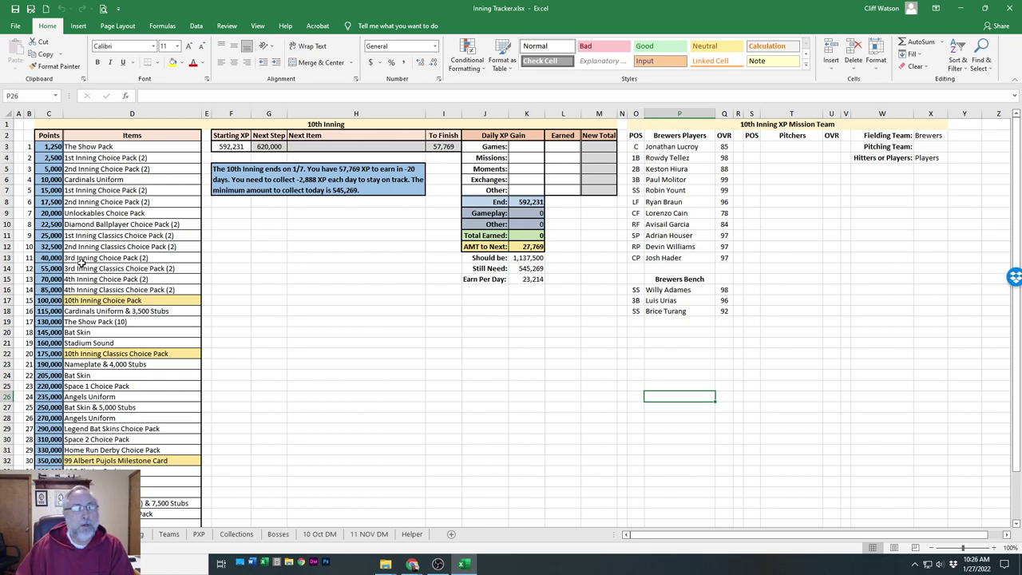
scroll(83, 260, "down", 7)
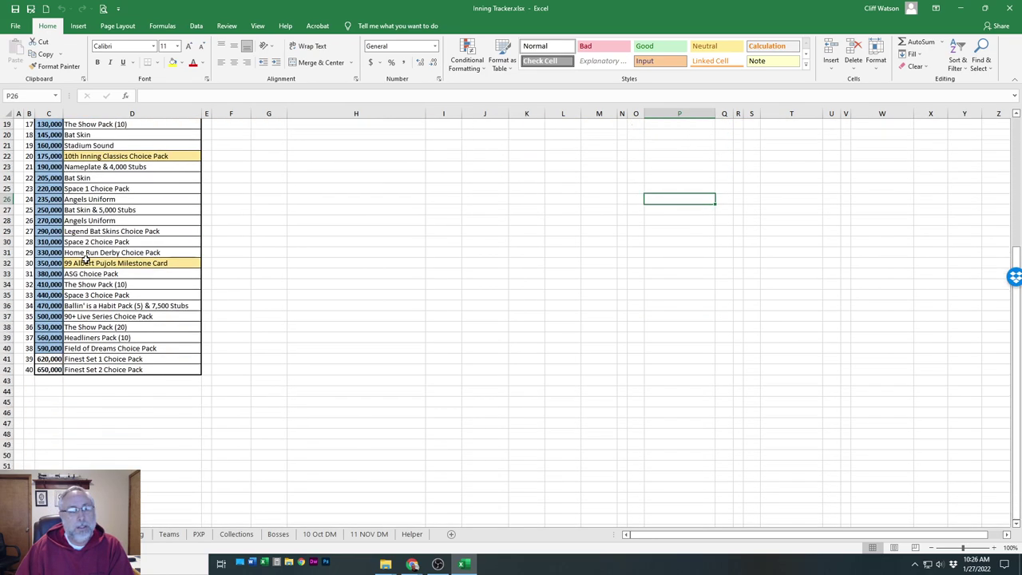
scroll(86, 271, "up", 3)
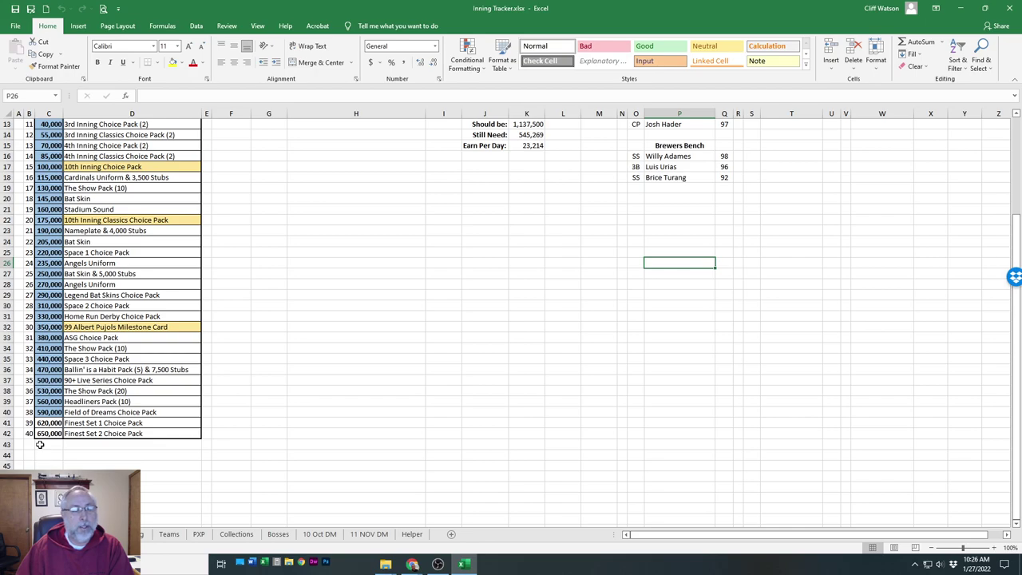
scroll(177, 428, "up", 4)
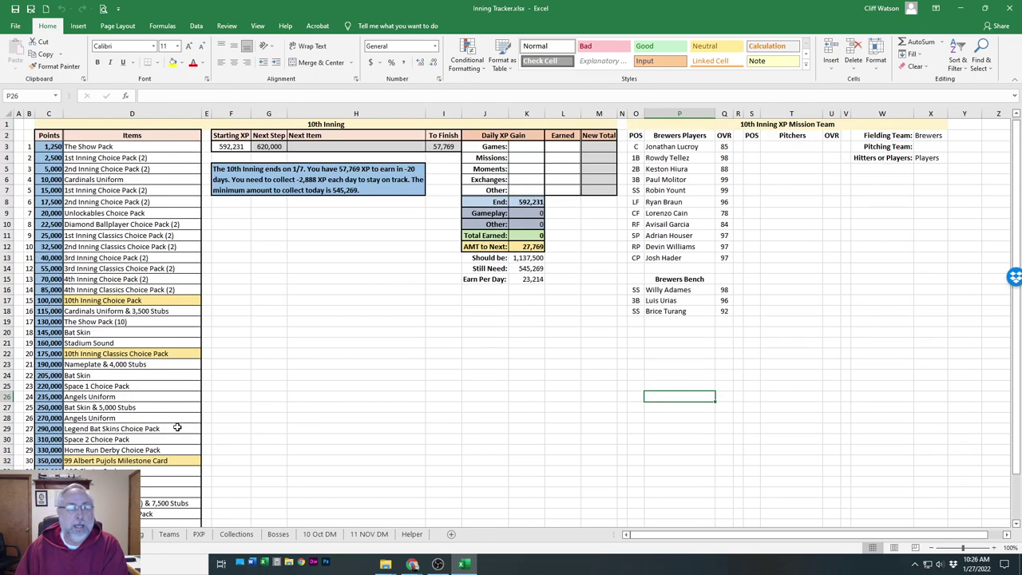
Inspect Choice Pack entries in the Items list and thresholds like 22,500 in the Points column
left_click(109, 146)
left_click(113, 168)
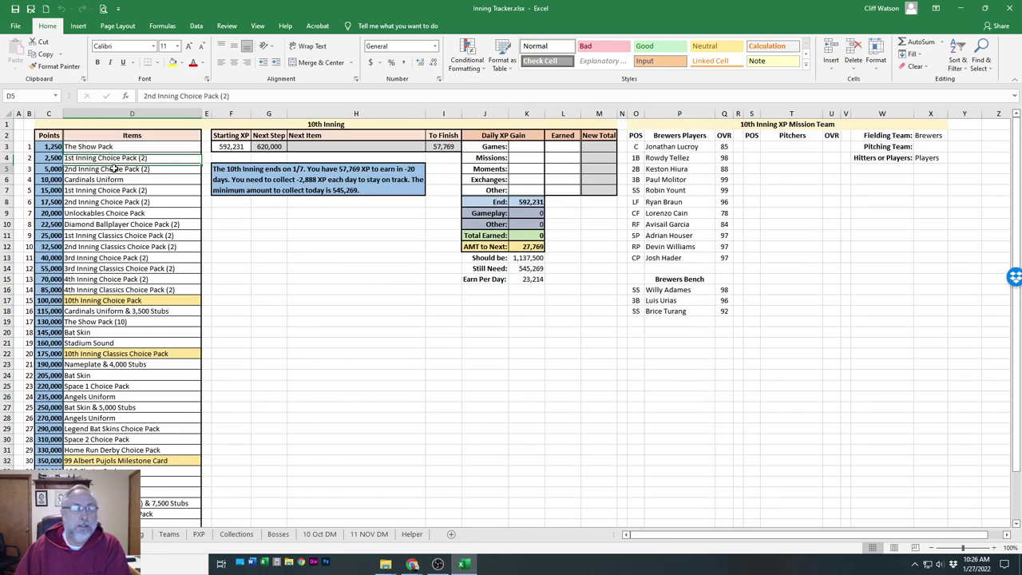
left_click(111, 212)
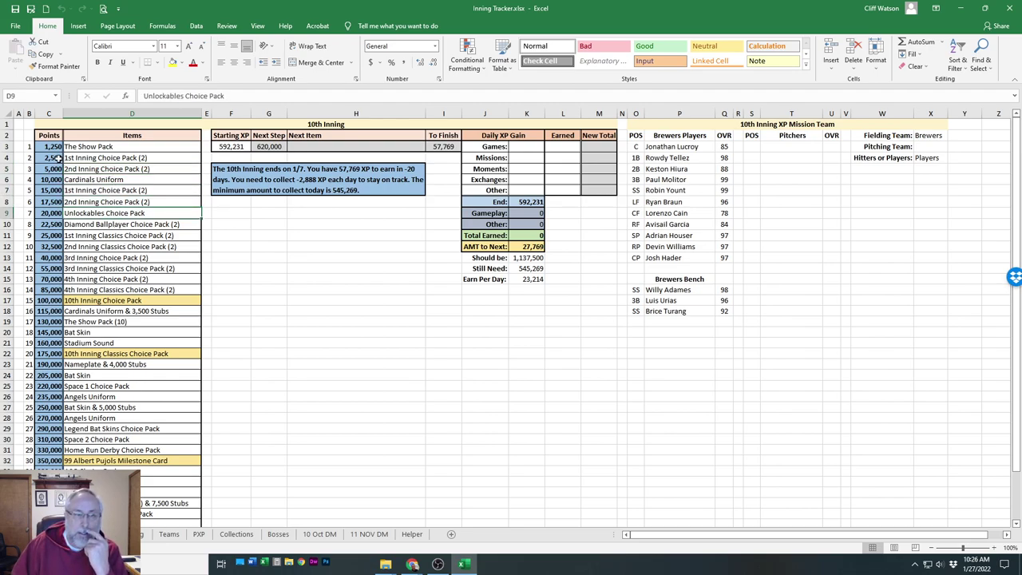
left_click(46, 192)
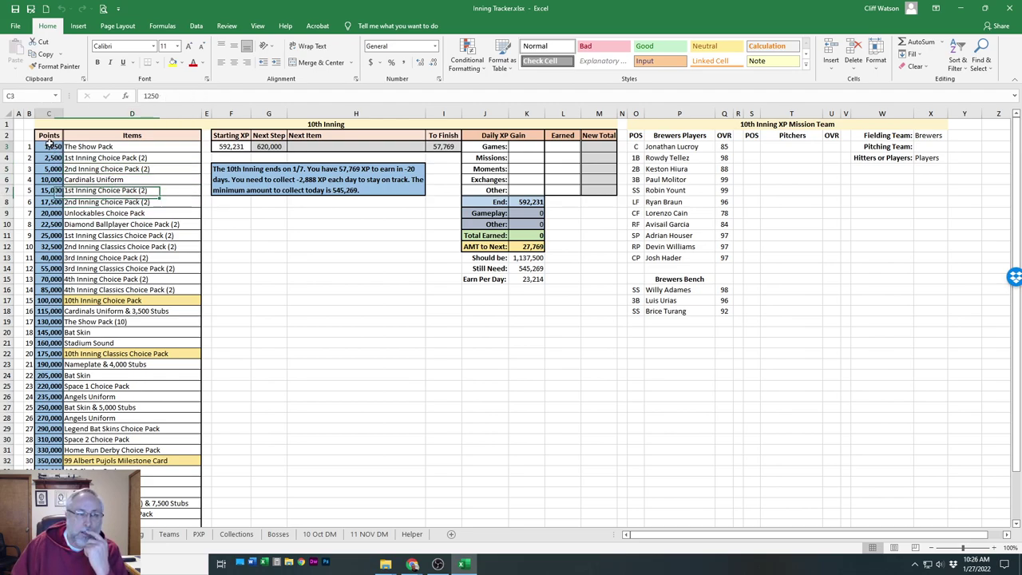
left_click(48, 223)
scroll(171, 152, "down", 3)
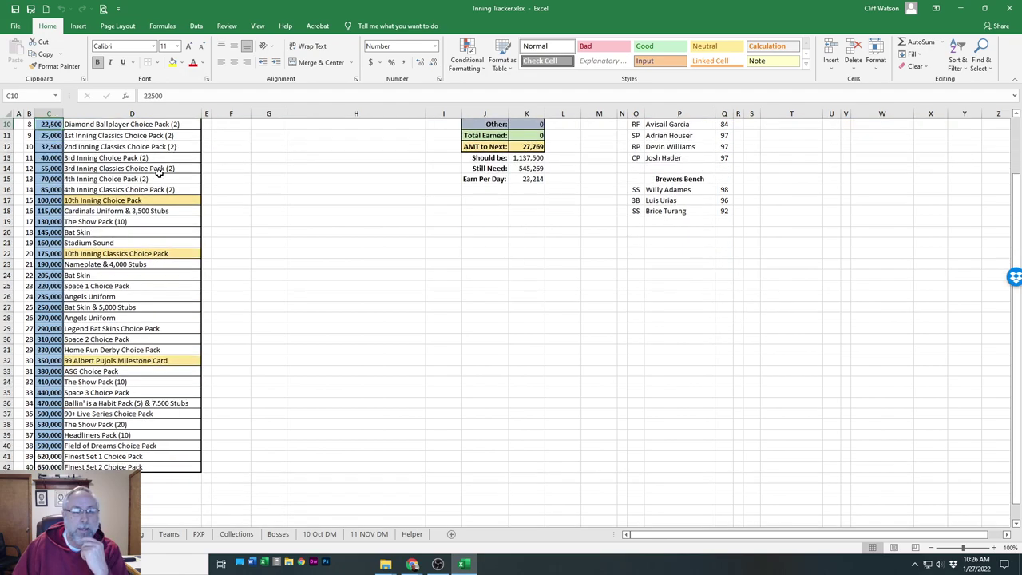
scroll(159, 171, "up", 3)
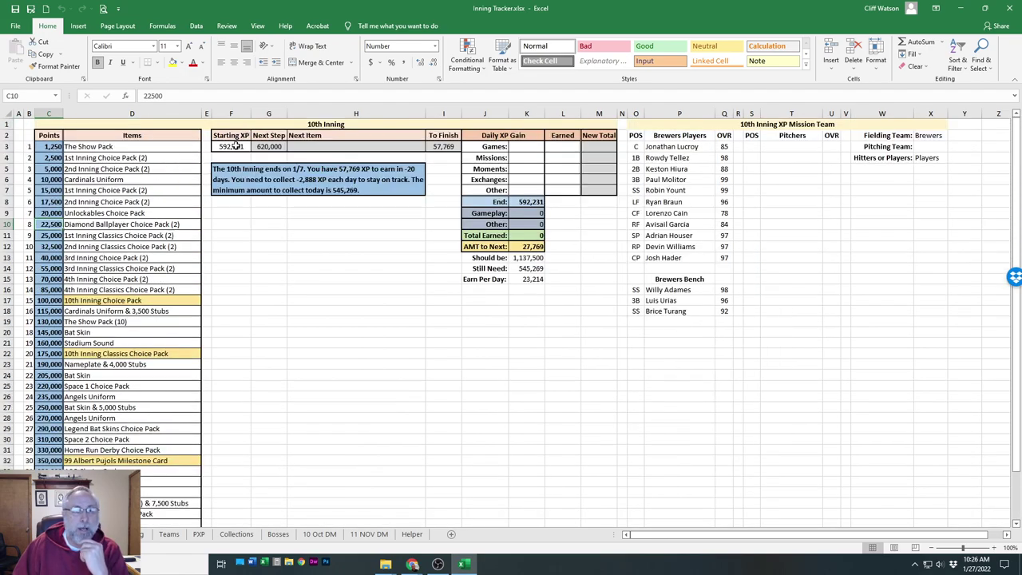
Enter 1,700 as Games XP in K3 and change Starting XP in F3 to 500,000
left_click(521, 148)
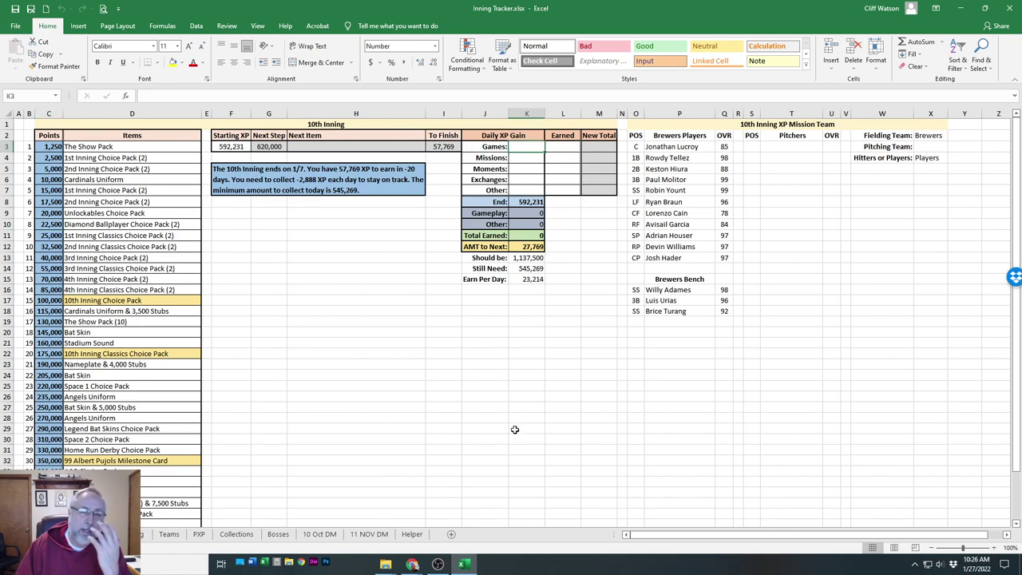
type("1700")
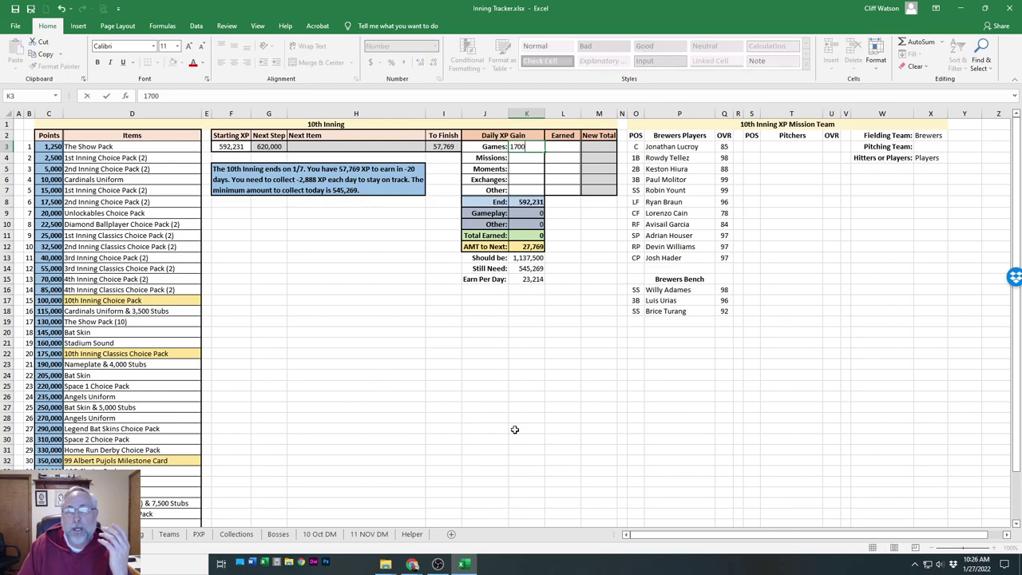
key("Return")
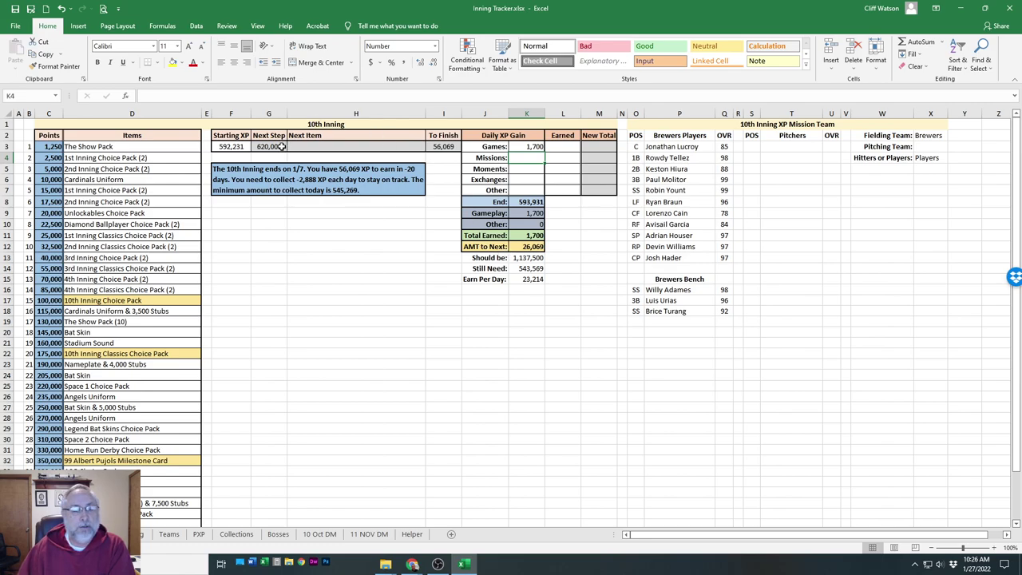
left_click(221, 147)
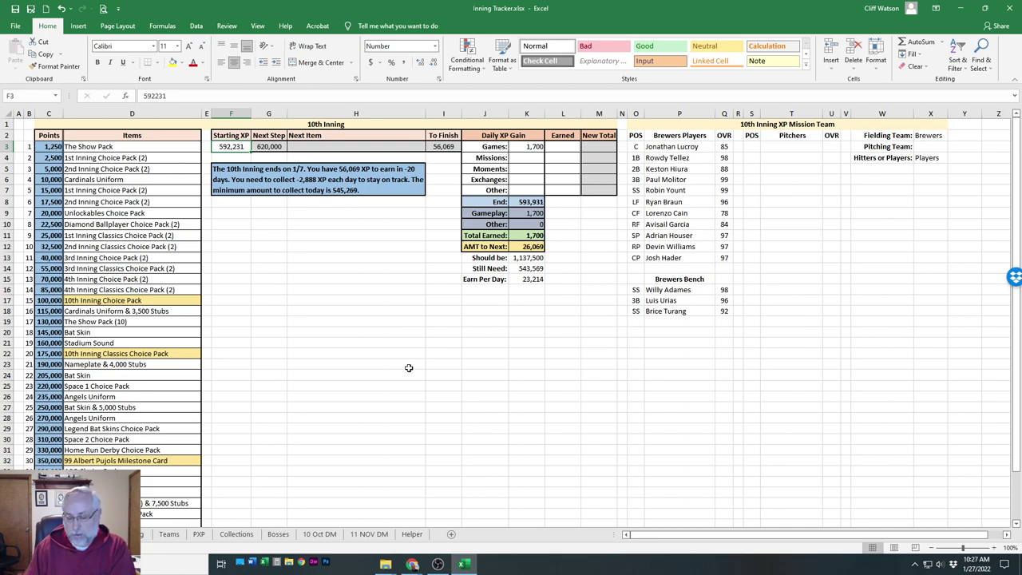
type("5")
type("00000")
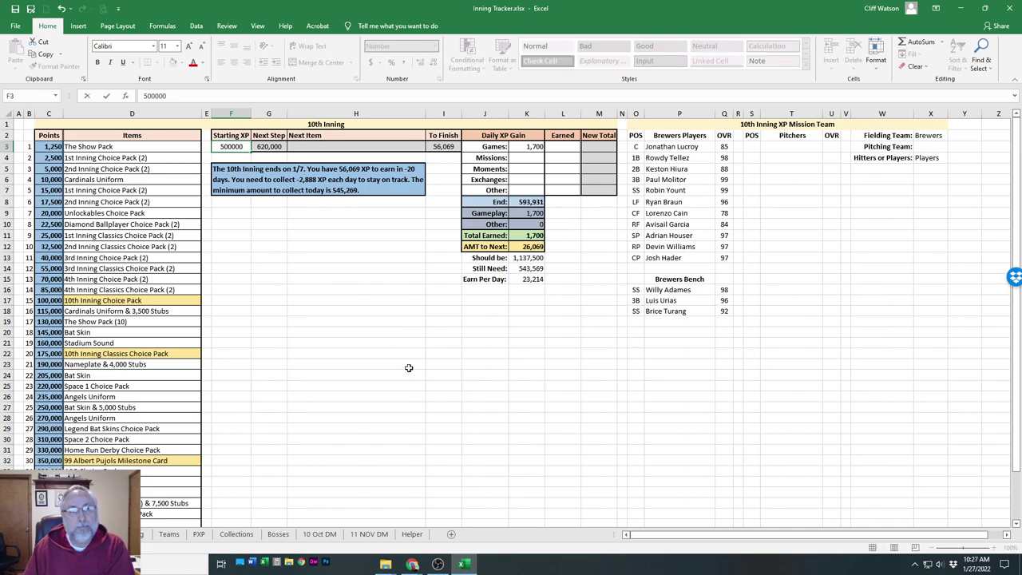
key("Return")
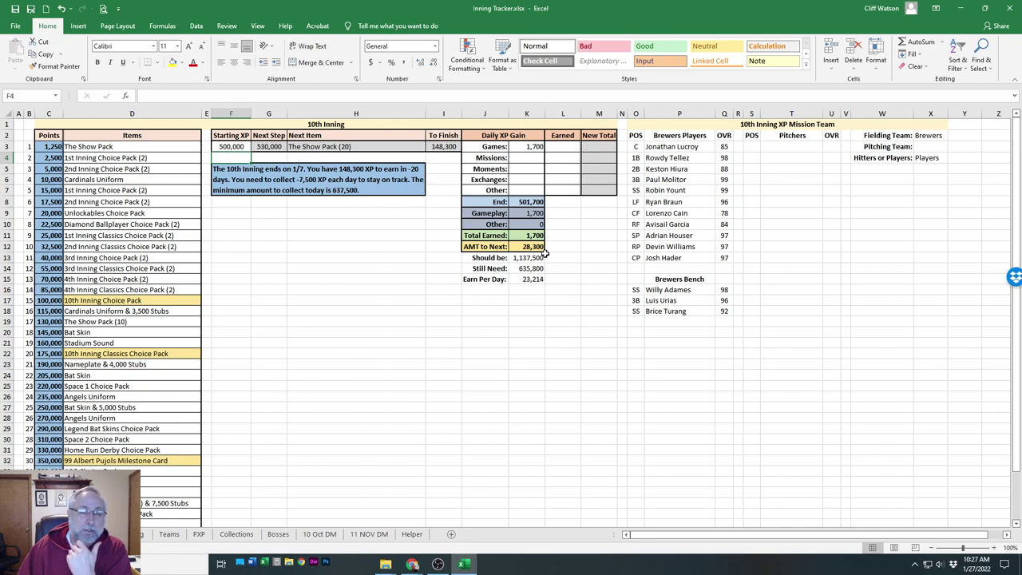
Enter 1,000 Missions, 500 Moments, 200 Exchanges and 750 Other XP in K4:K7
left_click(521, 157)
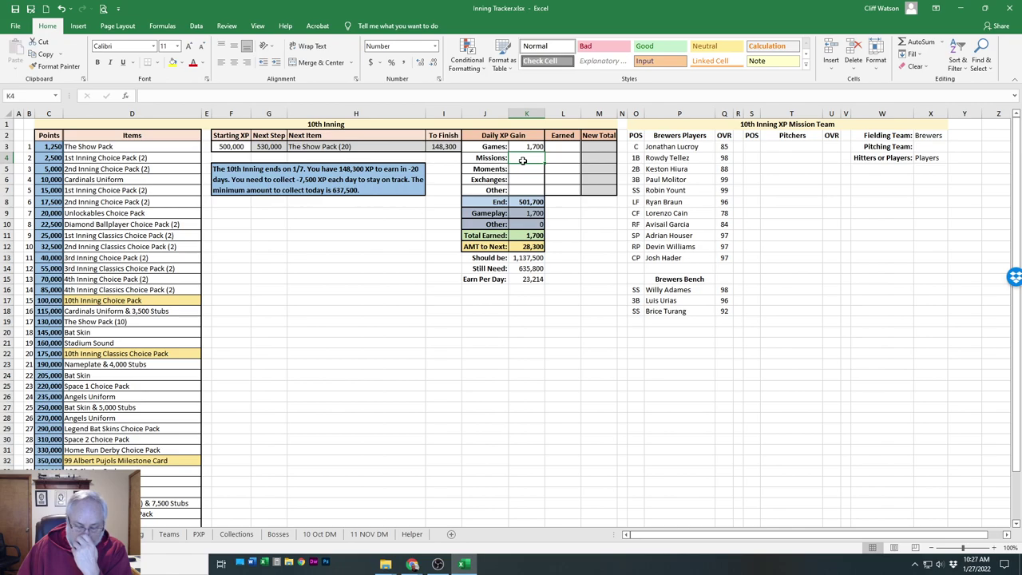
type("1")
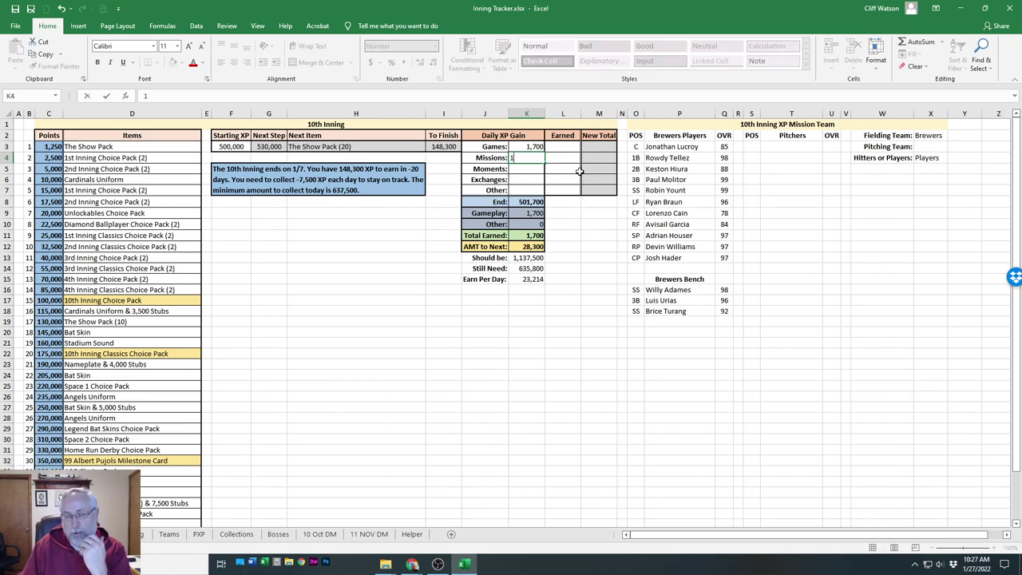
type(",000")
key("Return")
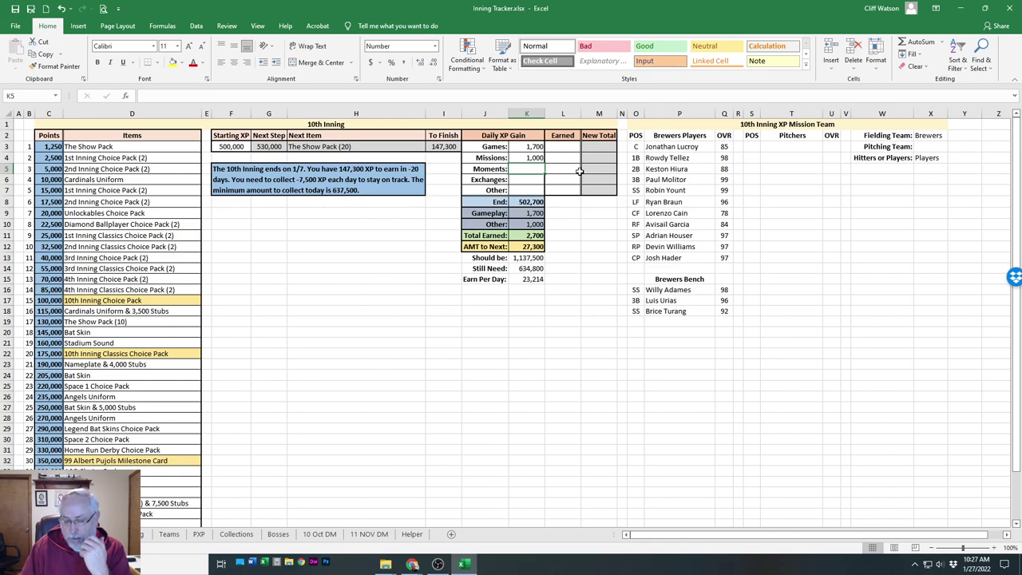
type("500")
key("Return")
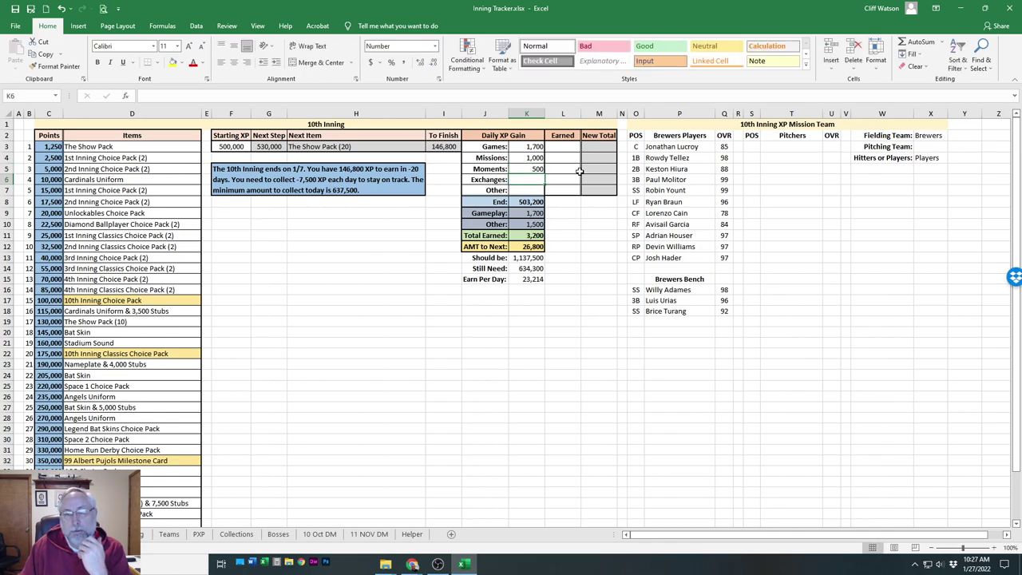
type("200")
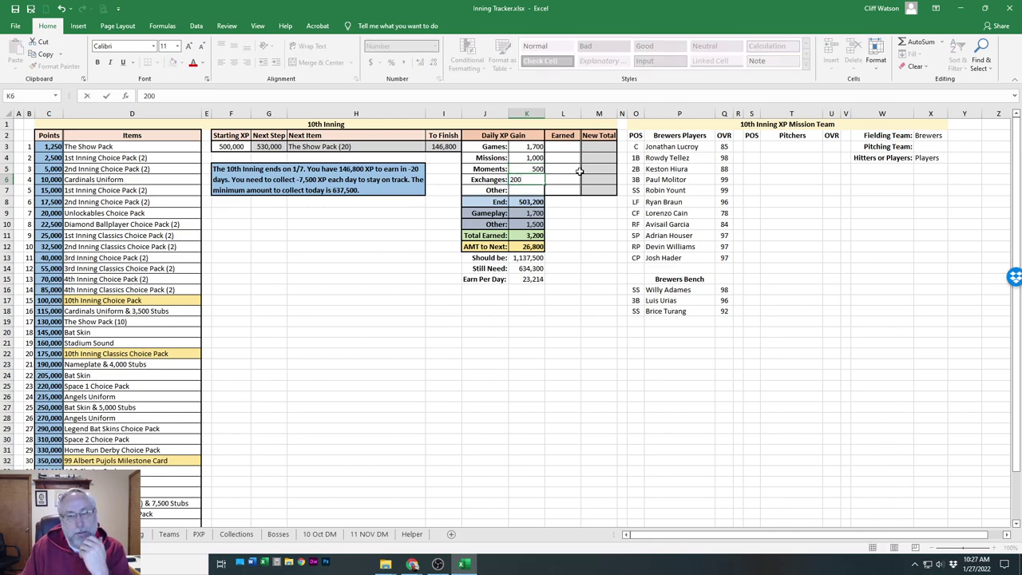
key("Return")
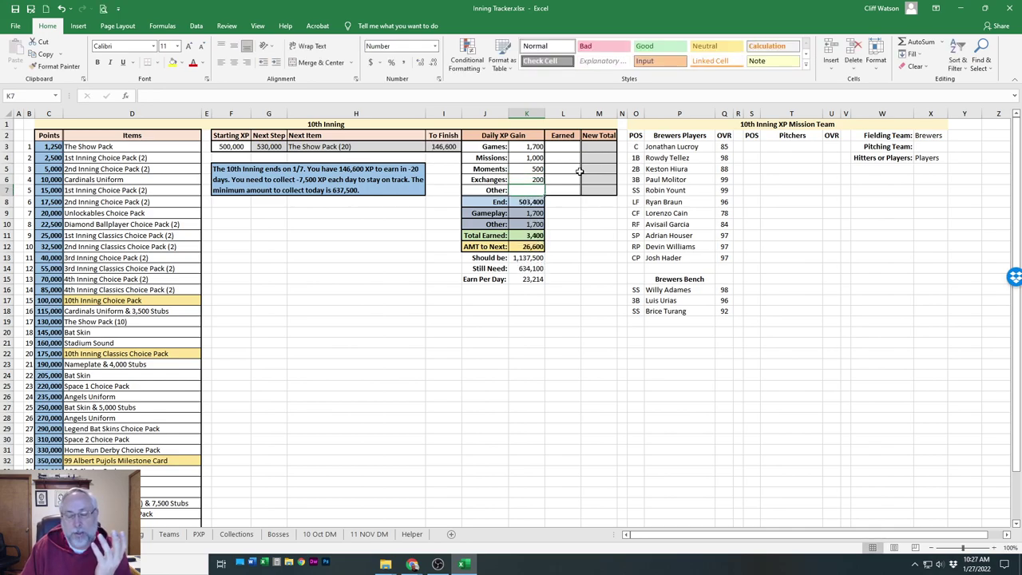
type("750")
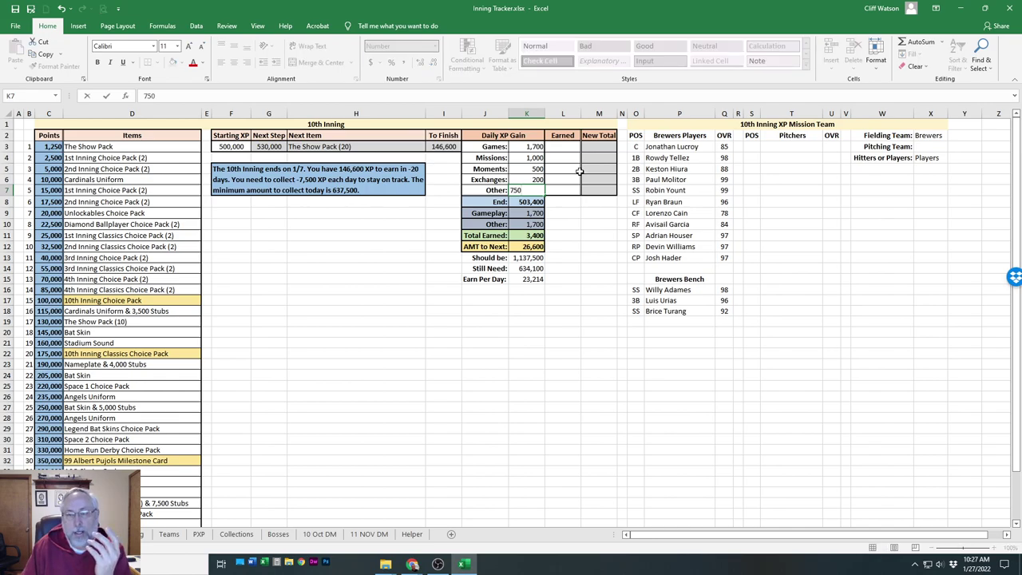
key("Tab")
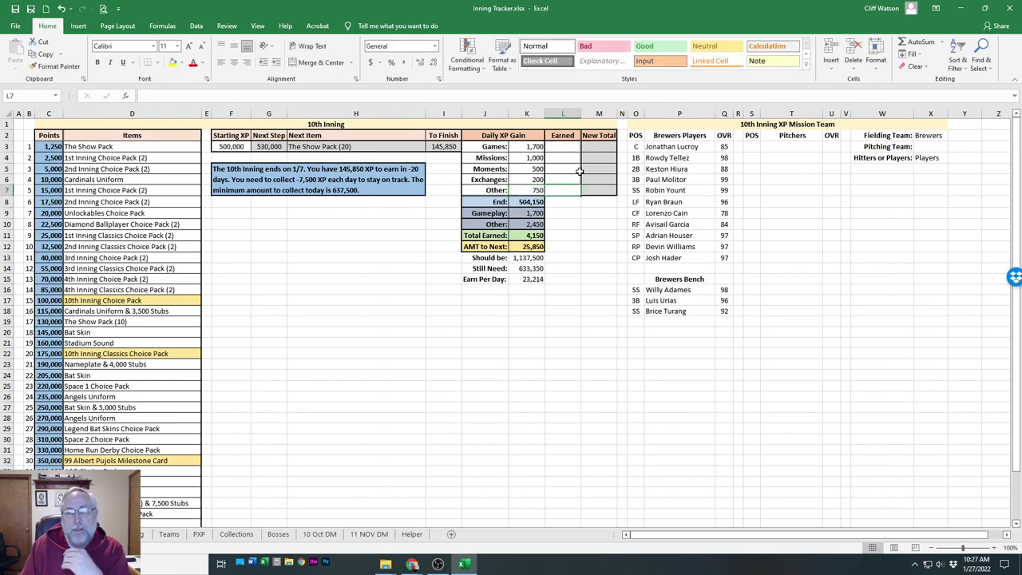
key("Left")
key("Down")
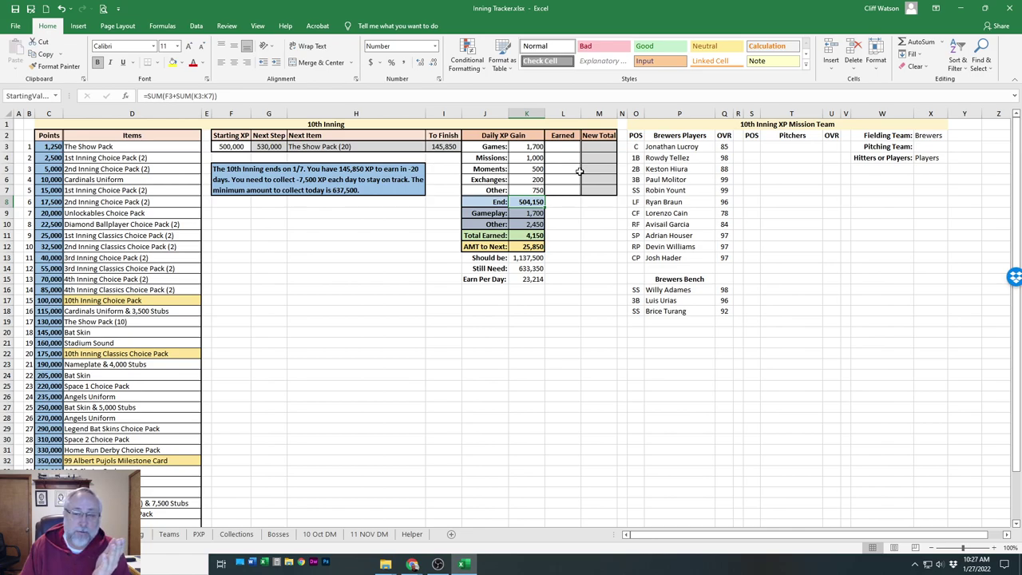
key("Right")
key("Up")
key("Up")
key("Up")
key("Up")
key("Up")
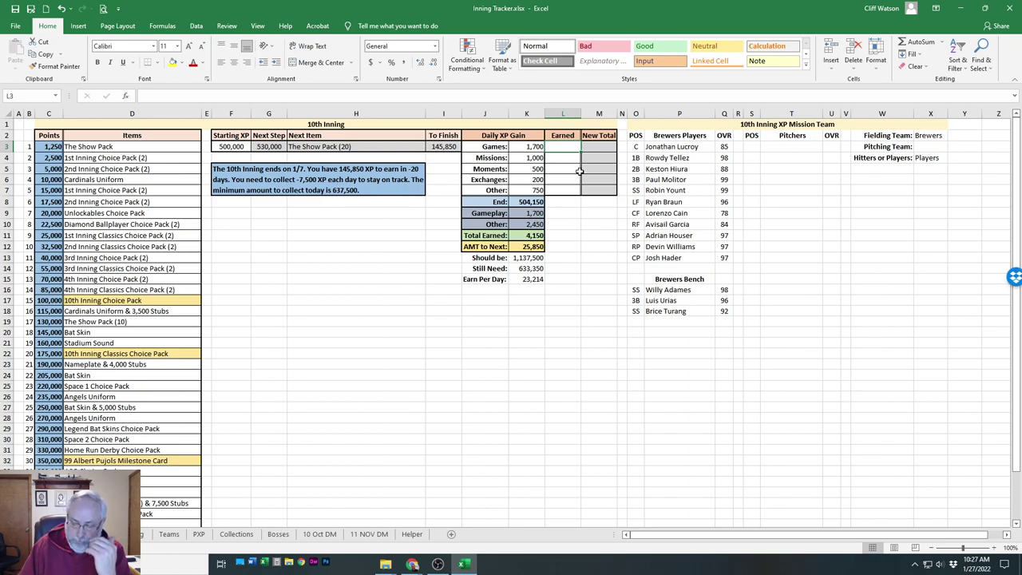
Enter 3,000 Earned XP in L3, then change Games to 4,700 and clear L3
type("3000")
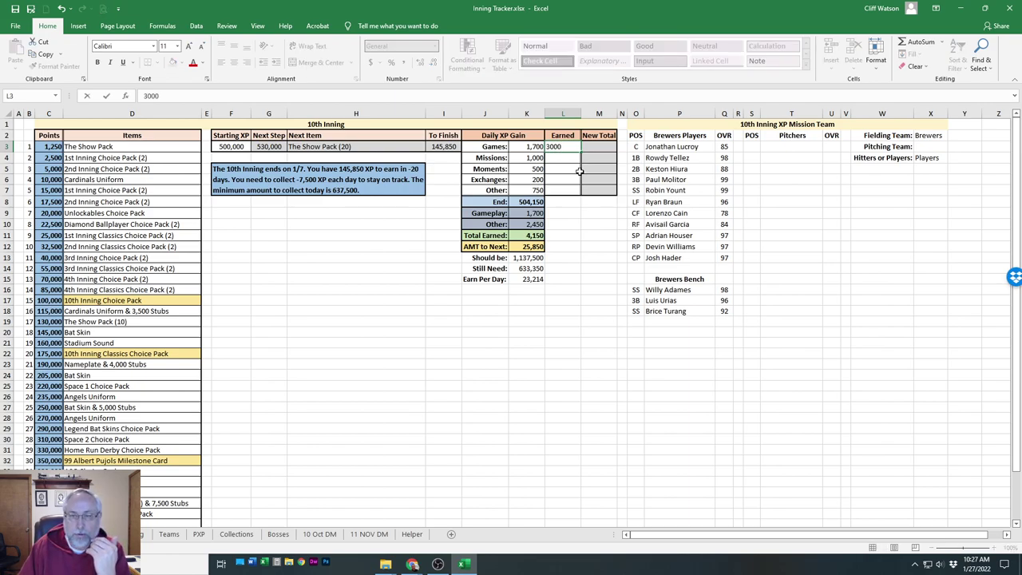
key("Tab")
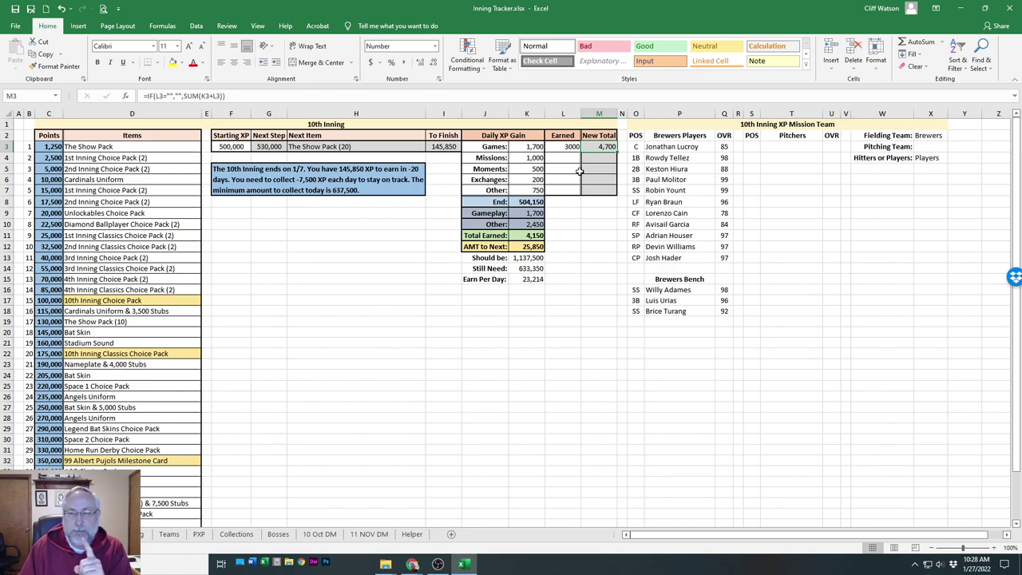
key("Left")
key("Left")
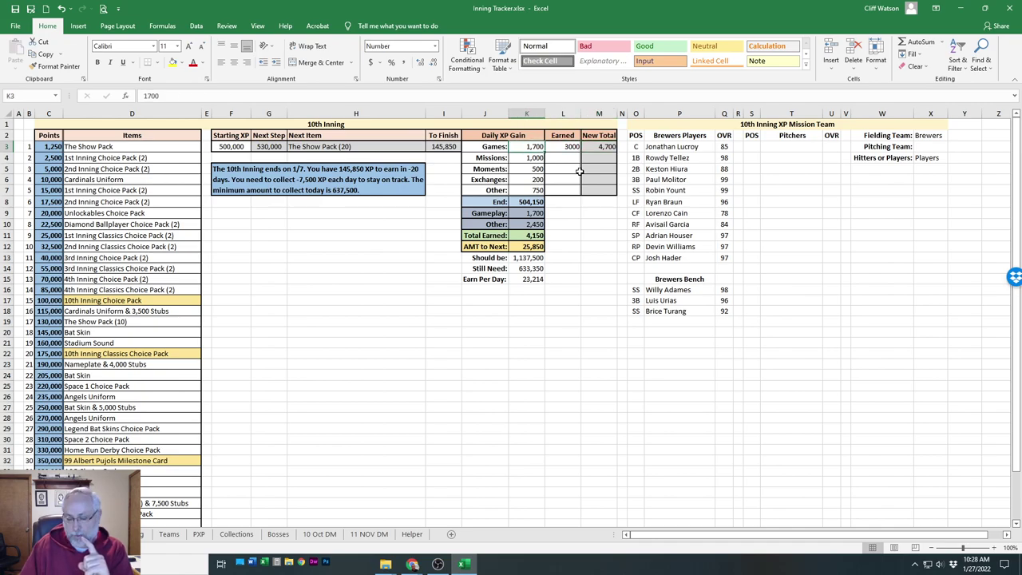
type("4700")
key("Right")
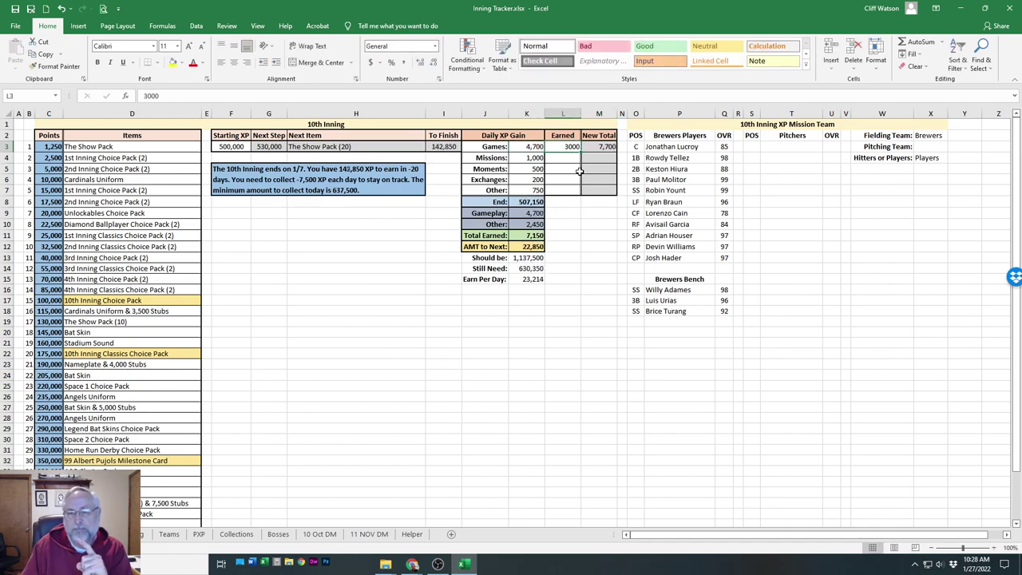
key("Delete")
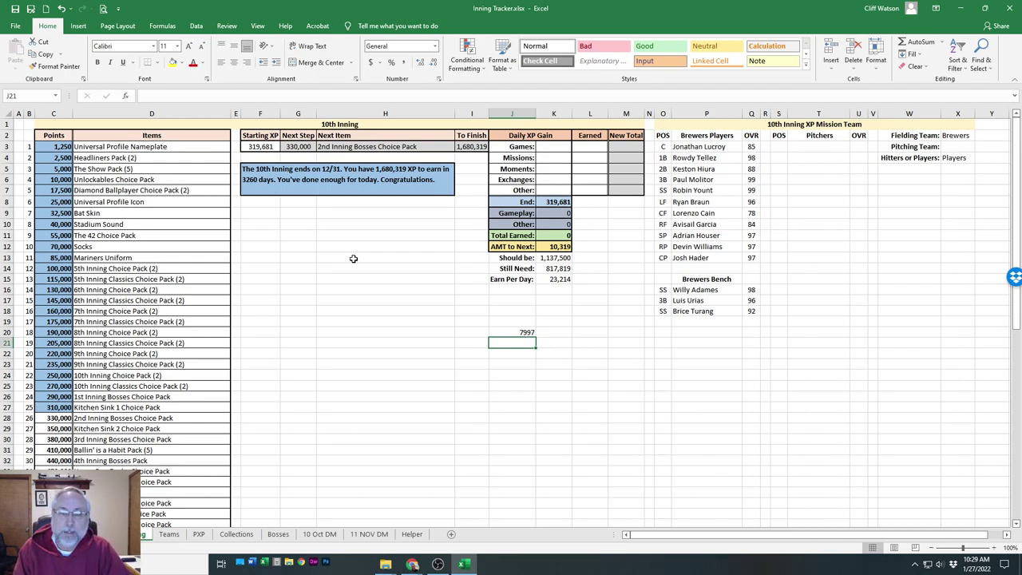
Delete the stray 7997 from J20 and view the Teams ratings sheet
key("Up")
key("Delete")
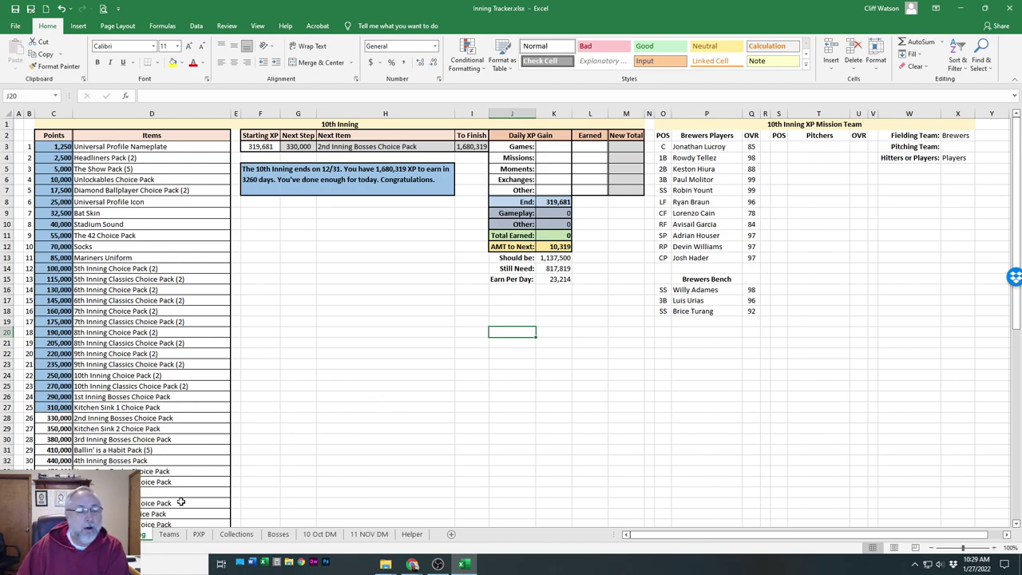
left_click(169, 541)
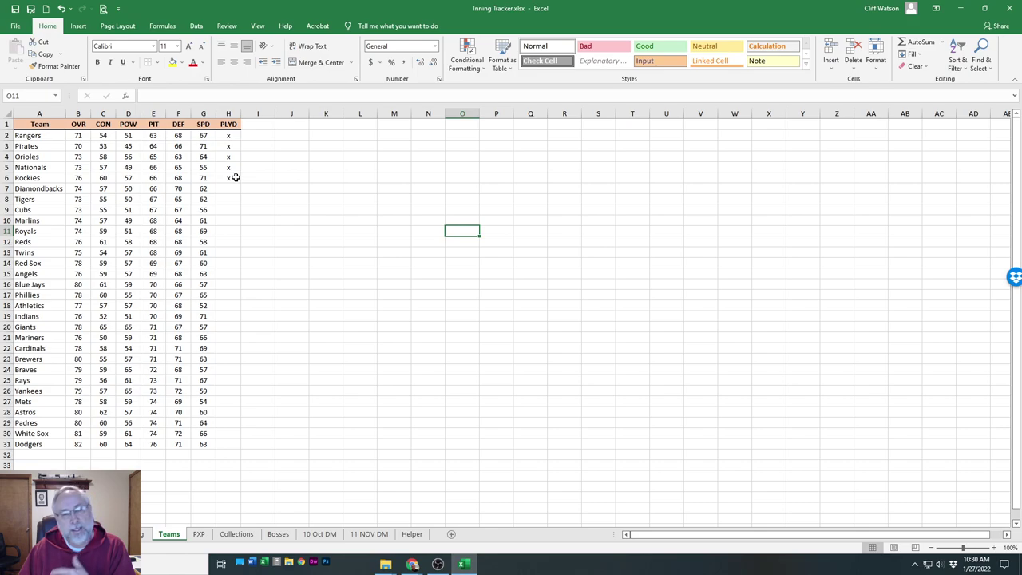
Open the PXP sheet with each position's Have, Need and Left counters
left_click(199, 536)
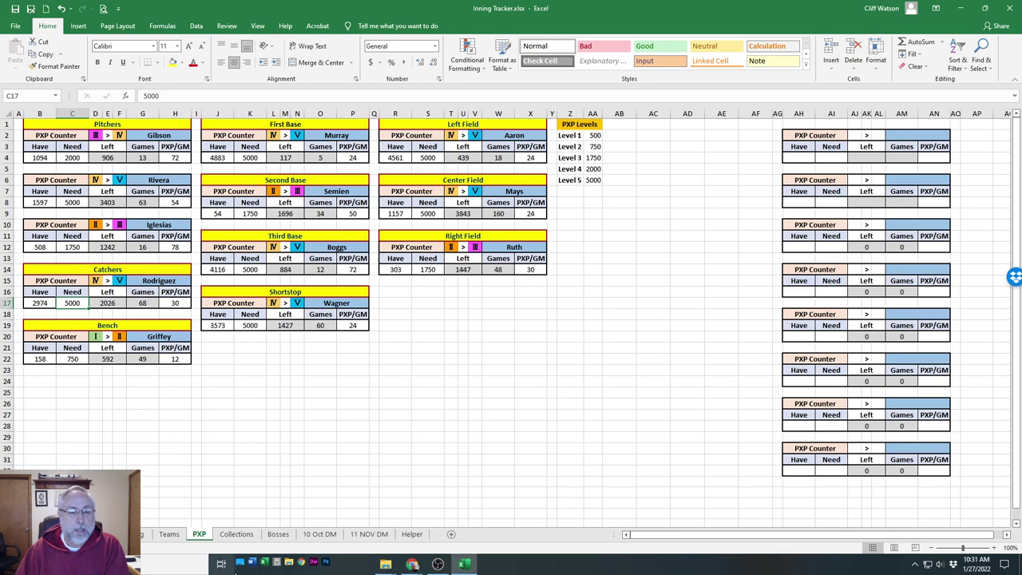
Open the Collections sheet with Live Series and player collection progress
left_click(235, 536)
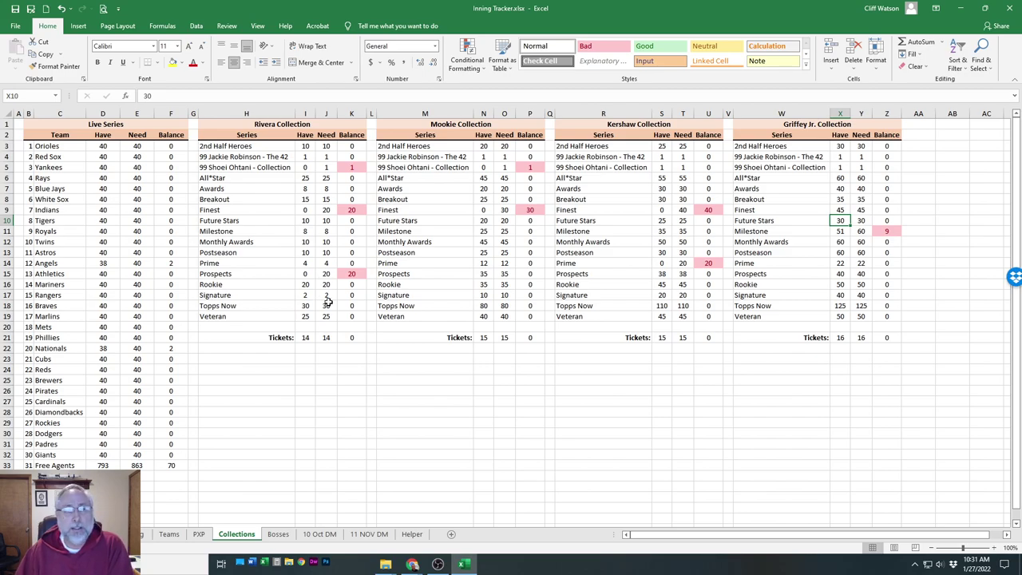
Show the Bosses sheet listing inning bosses by OVR, series, ownership and Sale Now prices
left_click(278, 534)
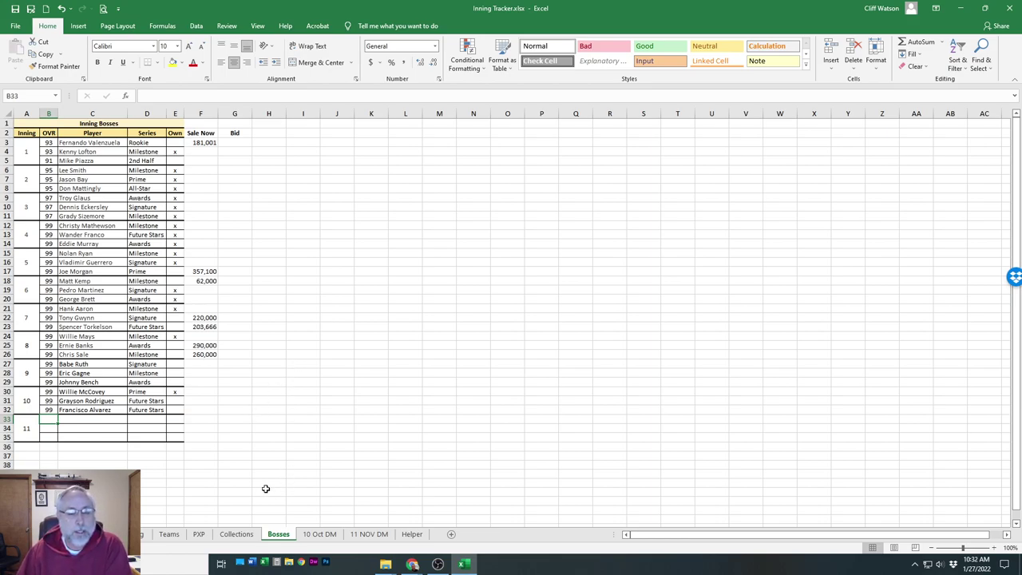
Show the 10 Oct DM sheet with October Daily Moments tasks, rewards and path rewards
left_click(318, 533)
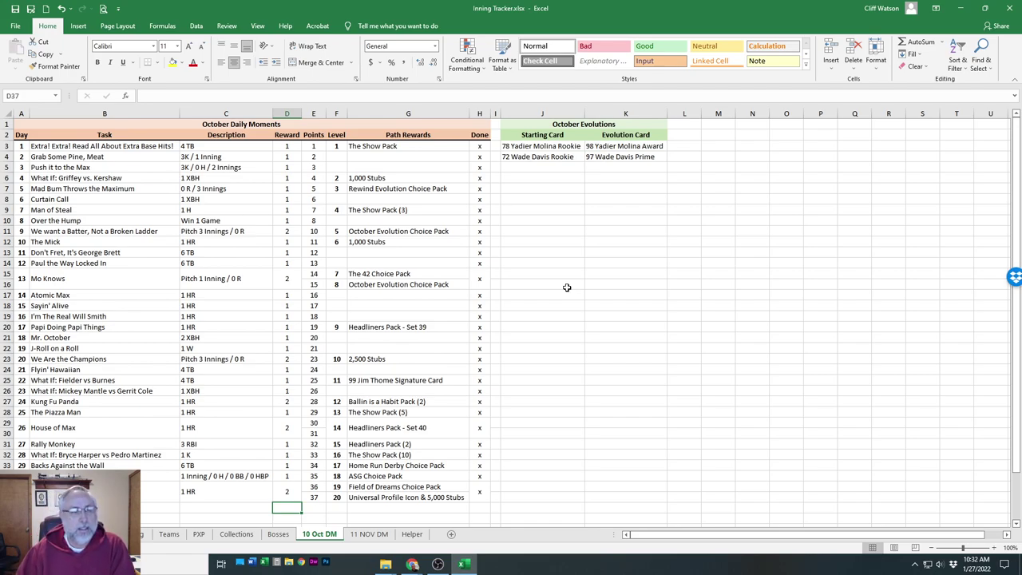
Show the Helper sheet with the 10th and 11th Inning XP target calculations
left_click(402, 536)
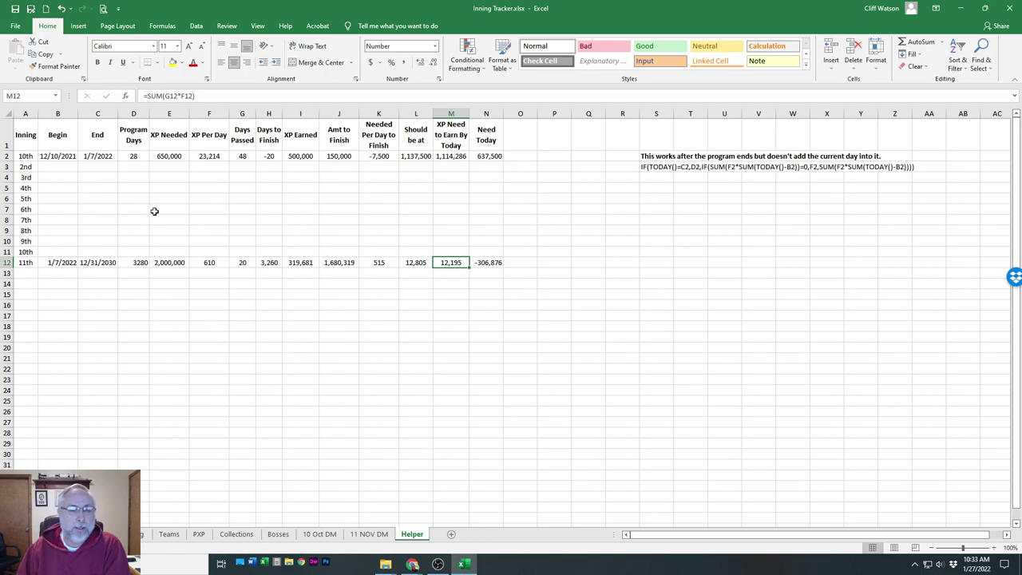
Return to the 10th Inning tracker sheet showing 1,680,319 XP left before 12/31
left_click(132, 534)
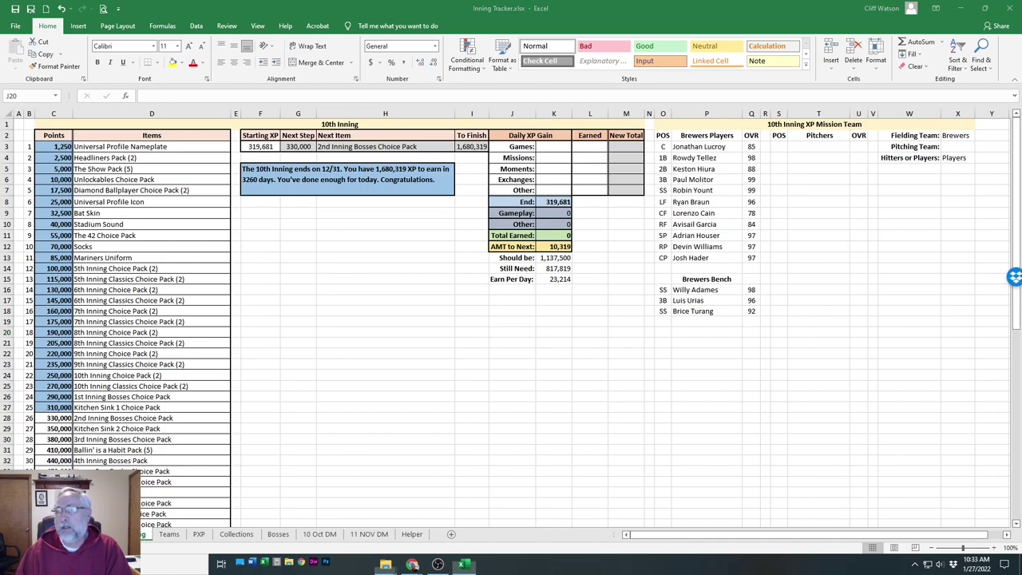
left_click(386, 563)
left_click_drag(347, 16, 344, 15)
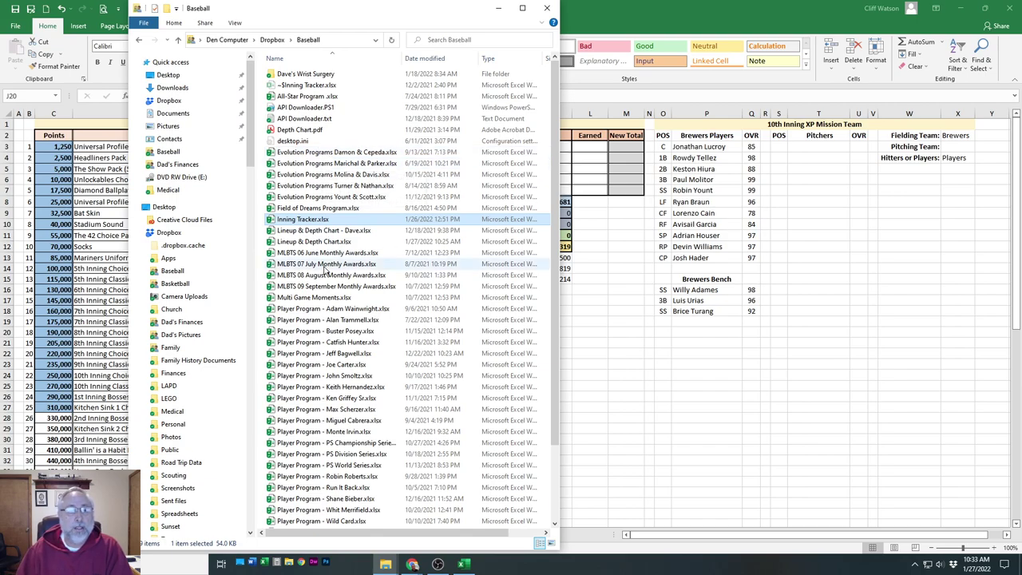
scroll(327, 269, "down", 3)
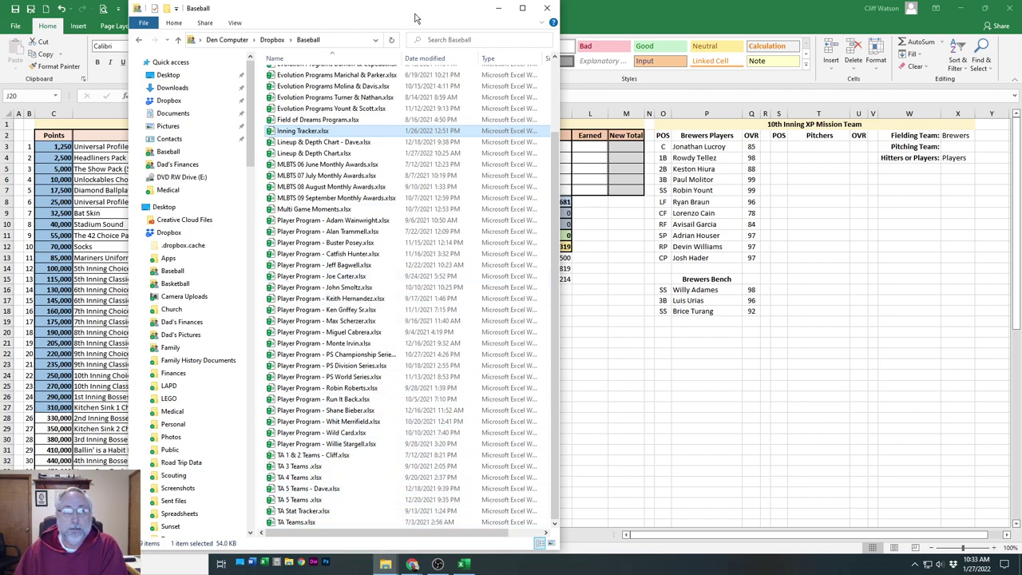
left_click(499, 8)
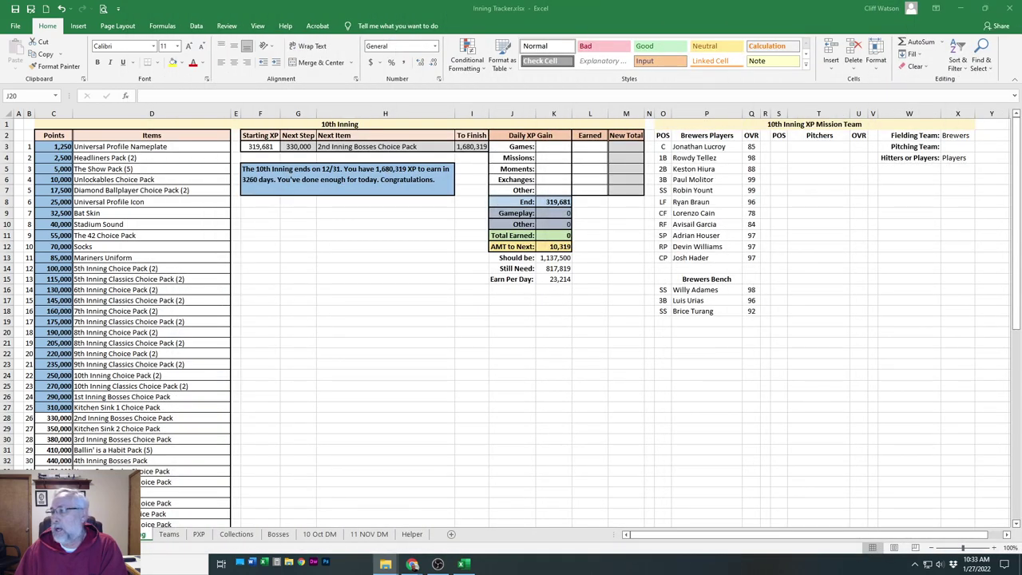